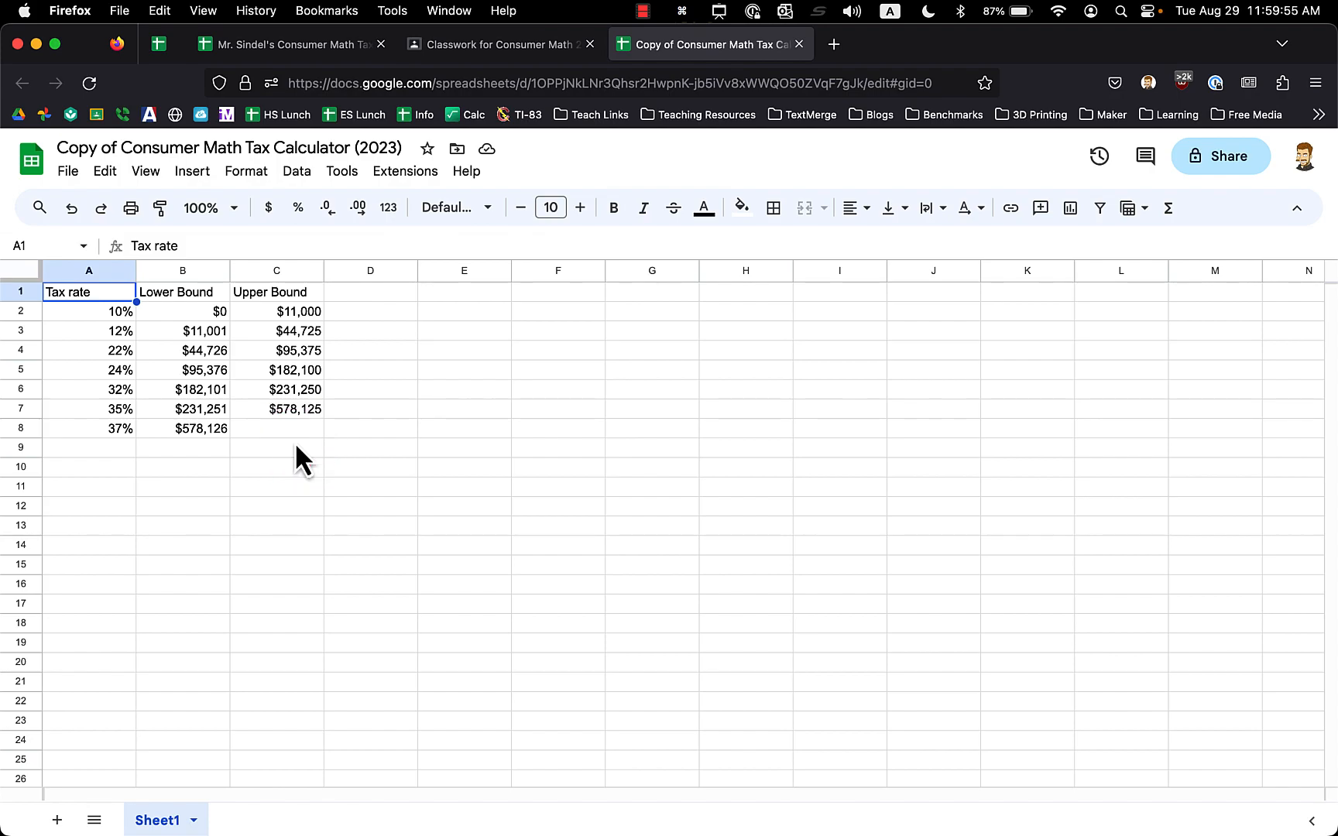
In the completed Consumer Math Tax Calculator spreadsheet, change the salary in I2 to 20000
click(315, 48)
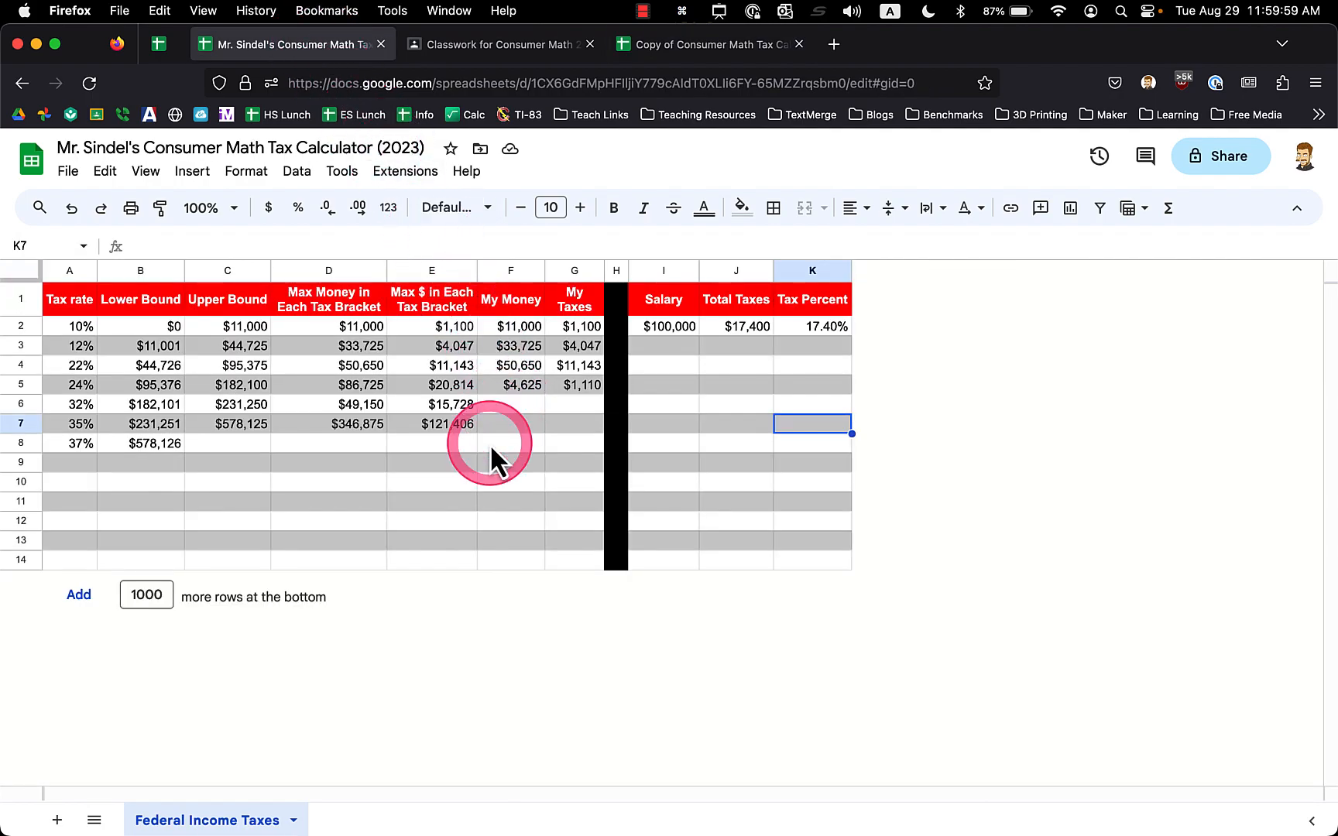
click(673, 327)
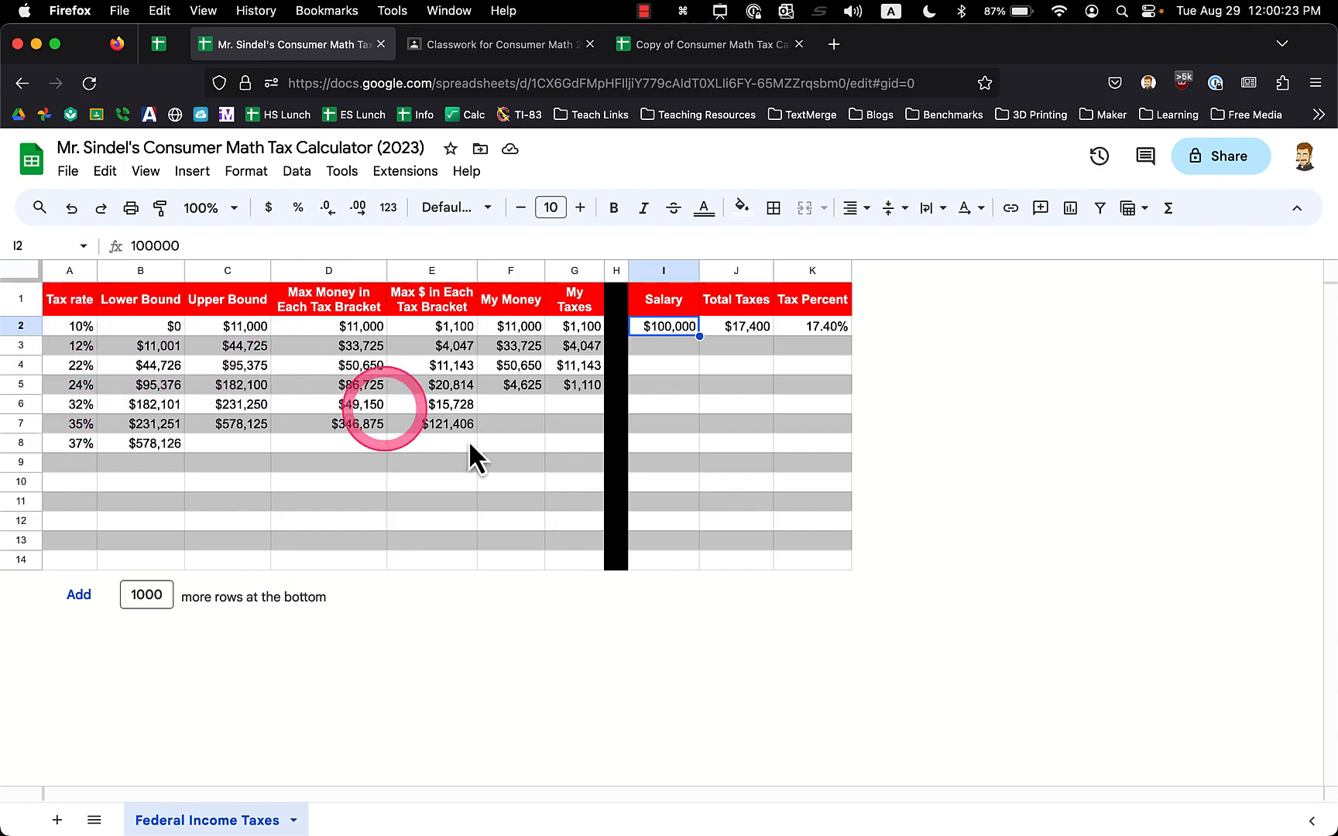
click(144, 245)
key(BackSpace)
key(BackSpace)
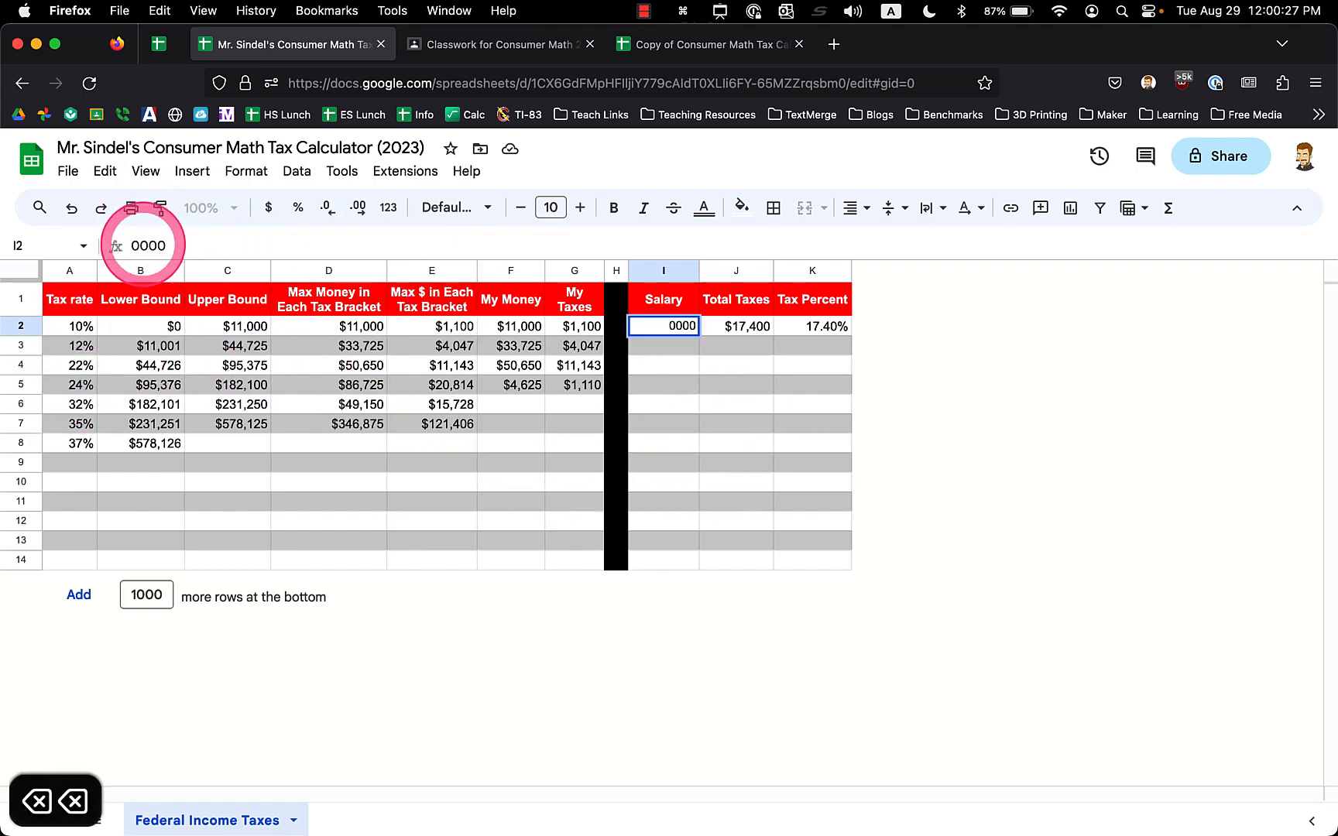
text(2)
key(Return)
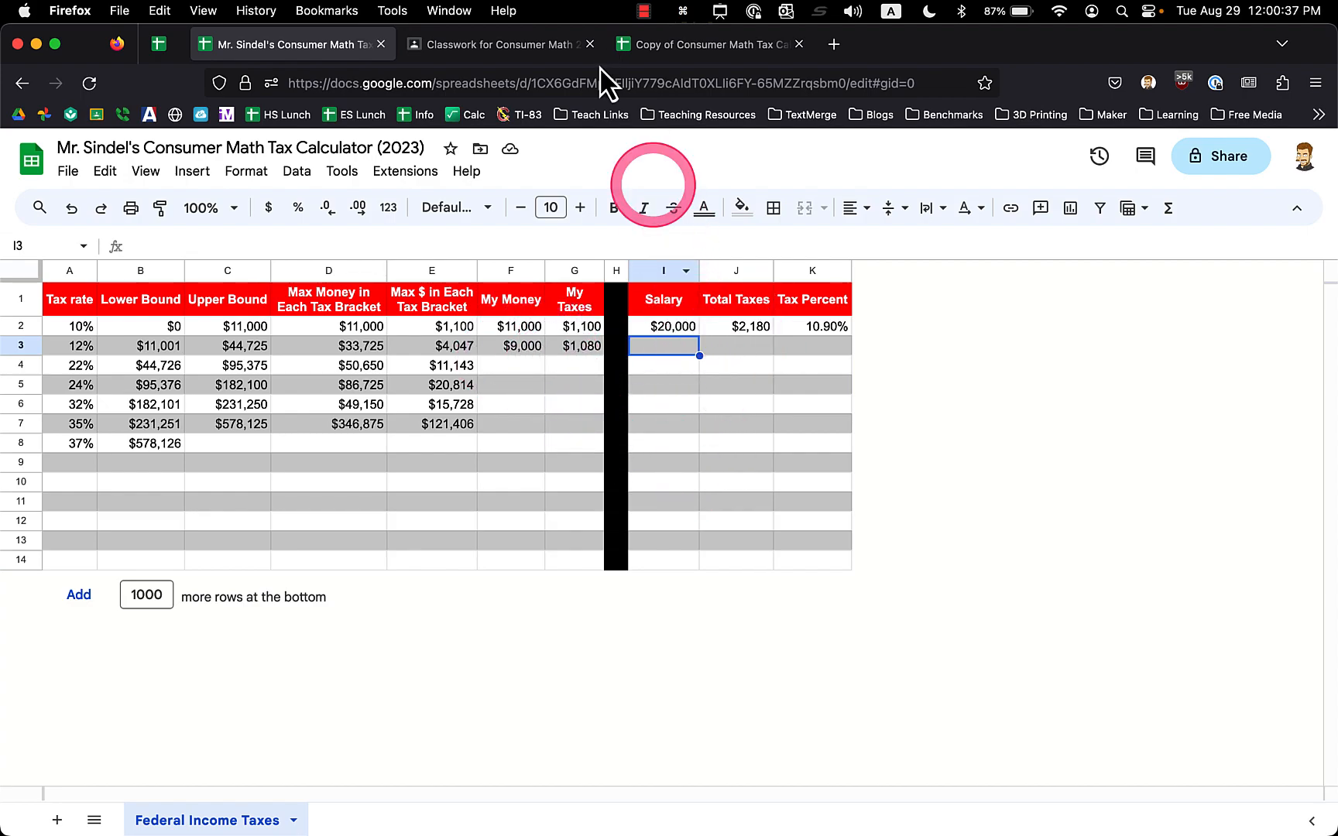
Switch to the copy of the tax calculator and enter the header "Max $ in Each Bracket" in D1
click(643, 44)
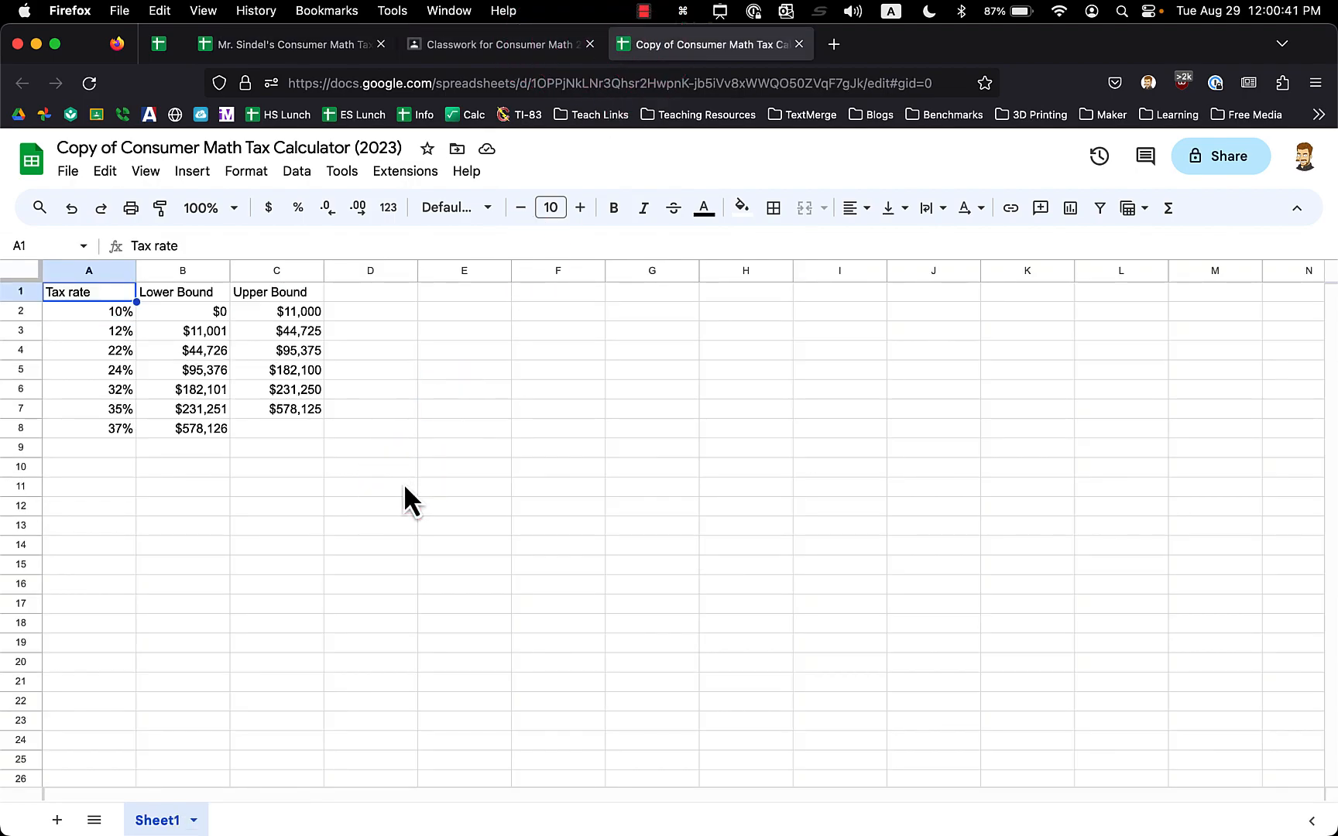
click(345, 296)
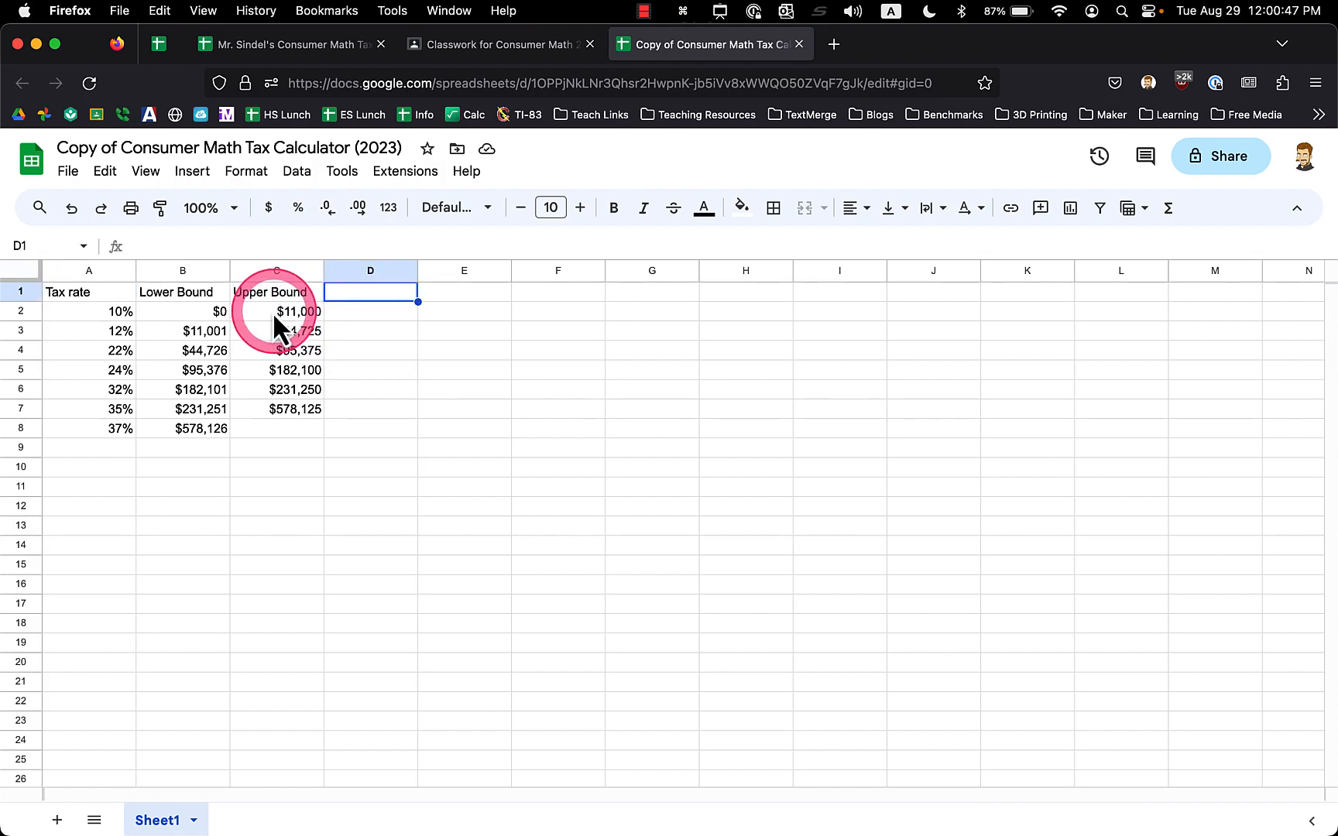
text(Max )
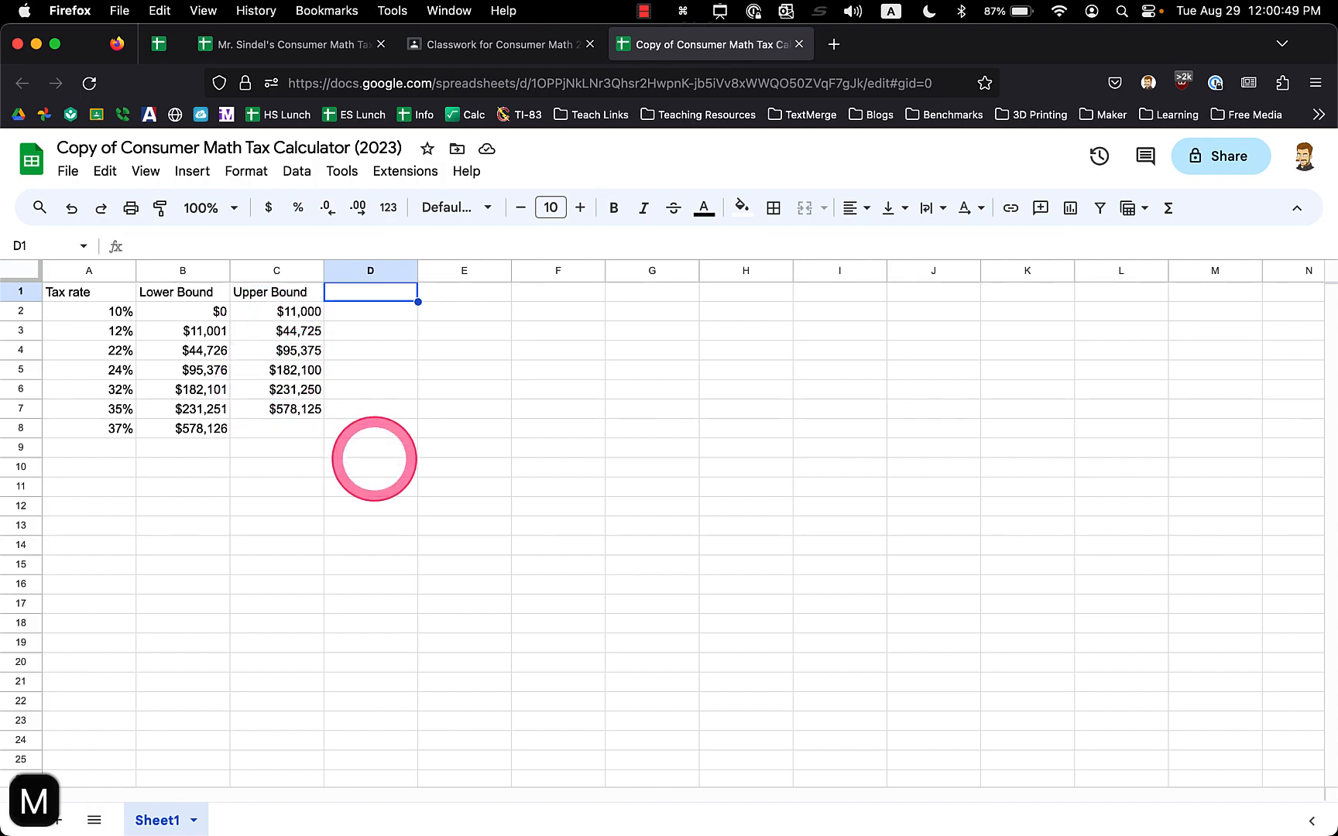
text($ I)
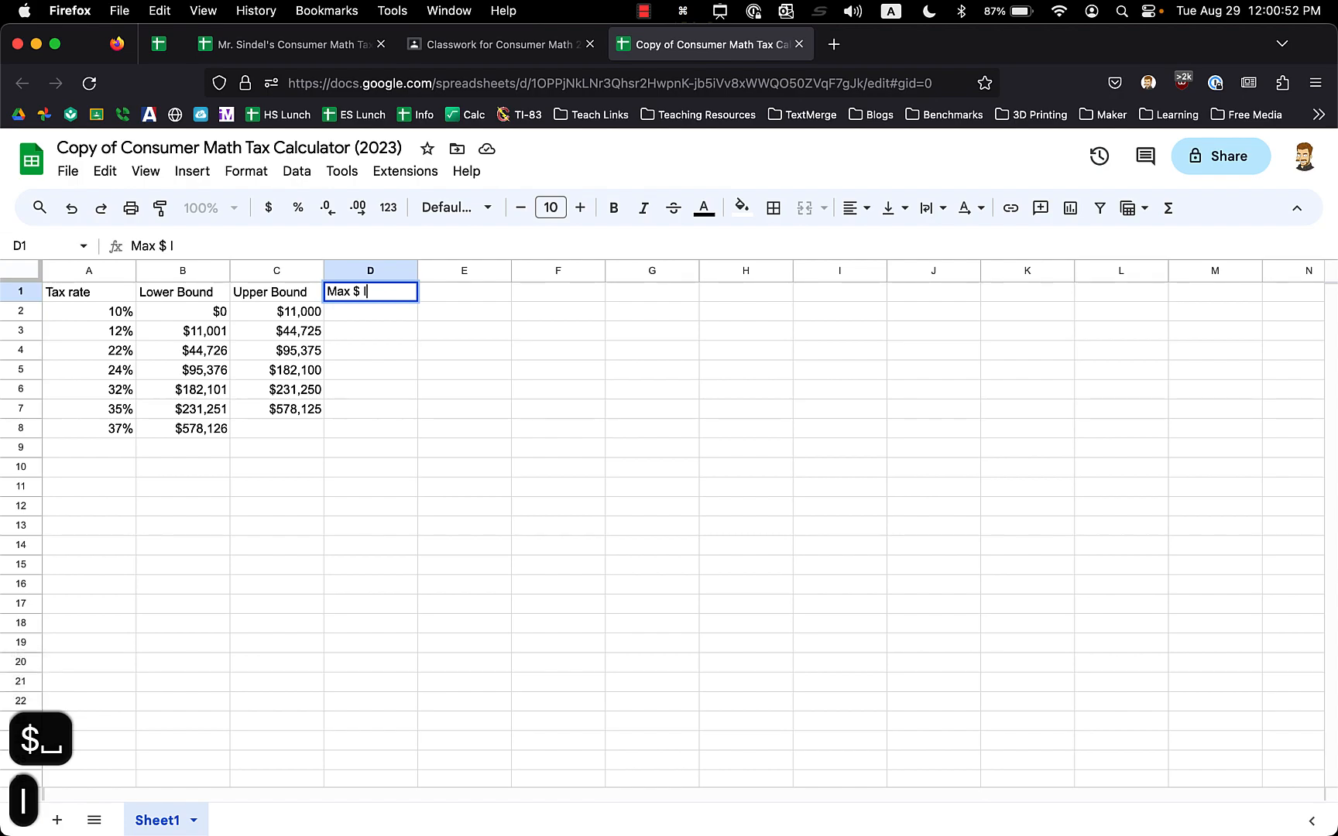
key(BackSpace)
text(in)
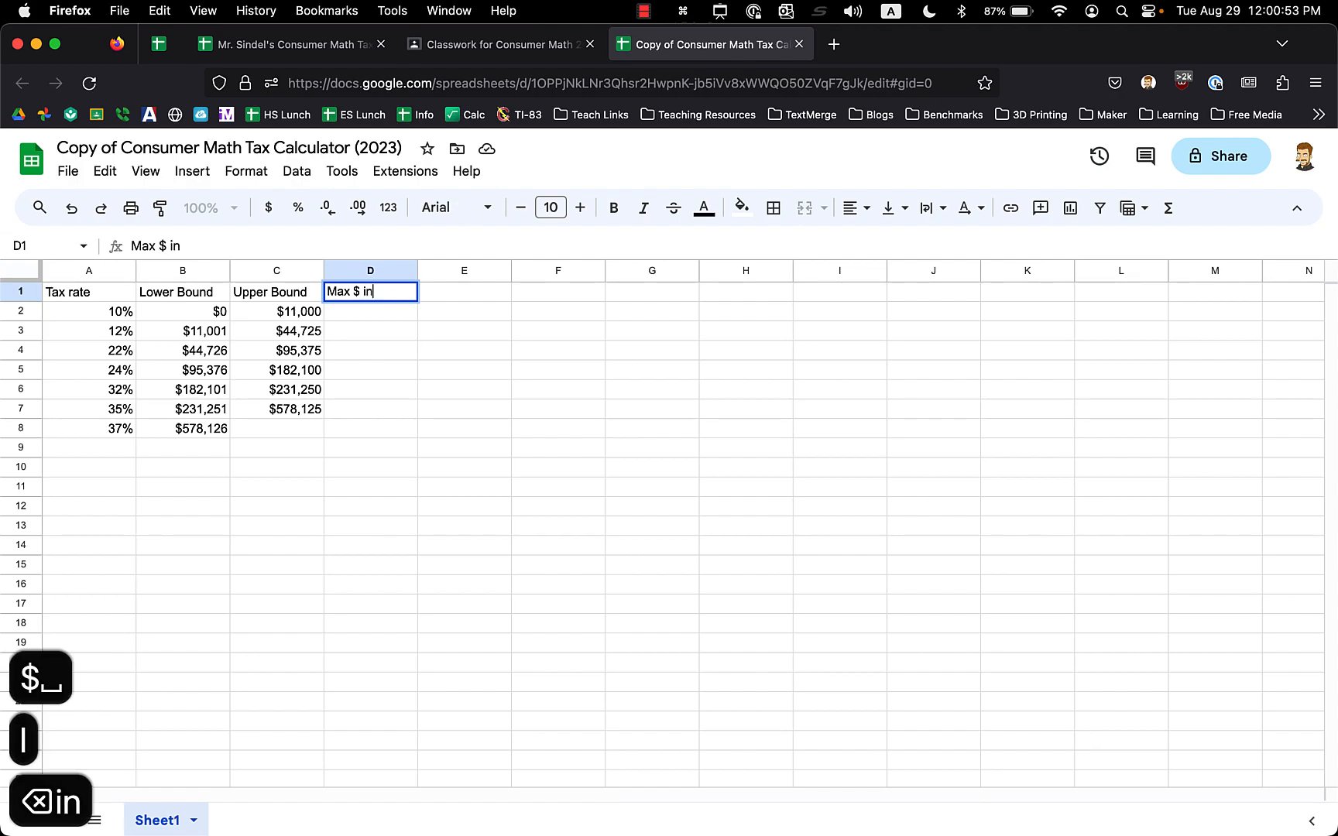
text( Each Bracket)
key(Return)
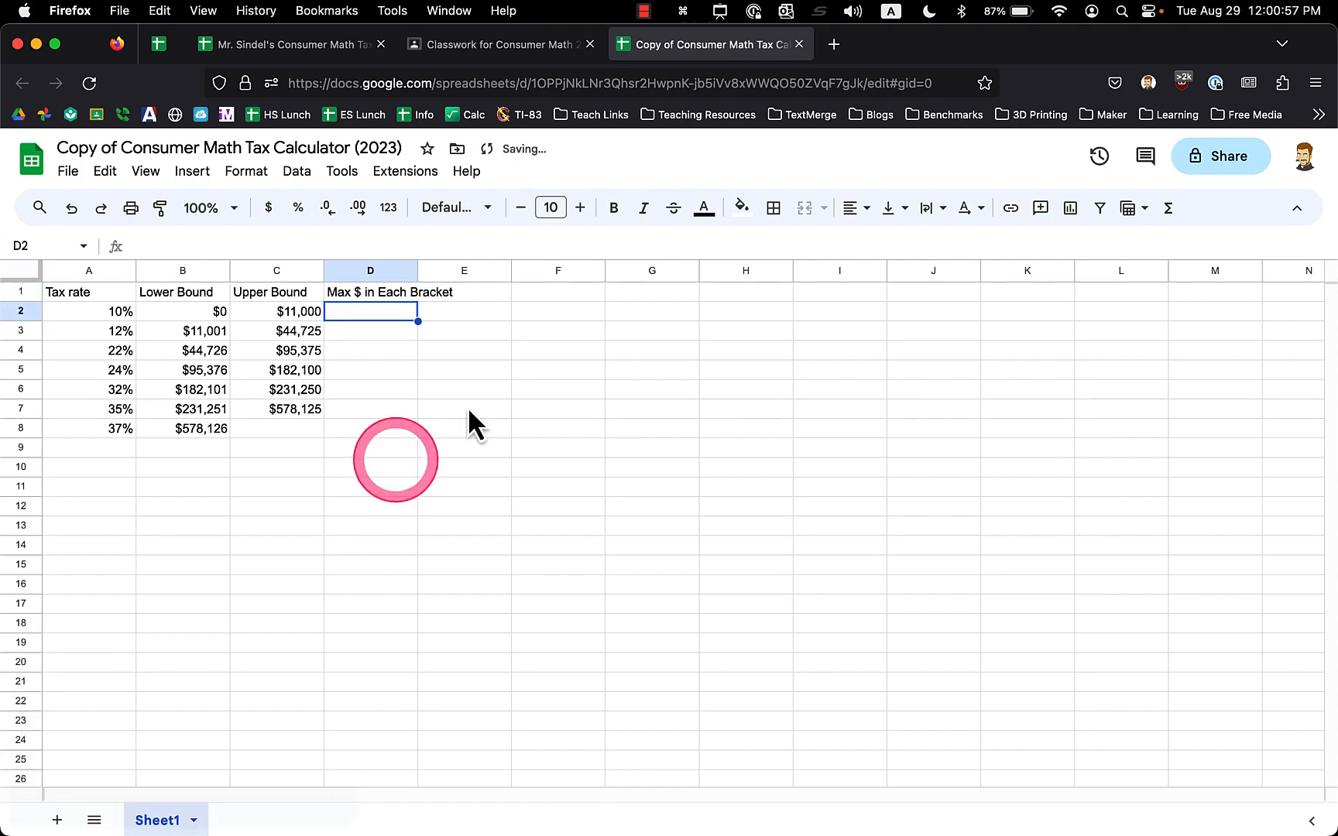
Enter the header "Max Taxes in Each Bracket" in E1
click(384, 297)
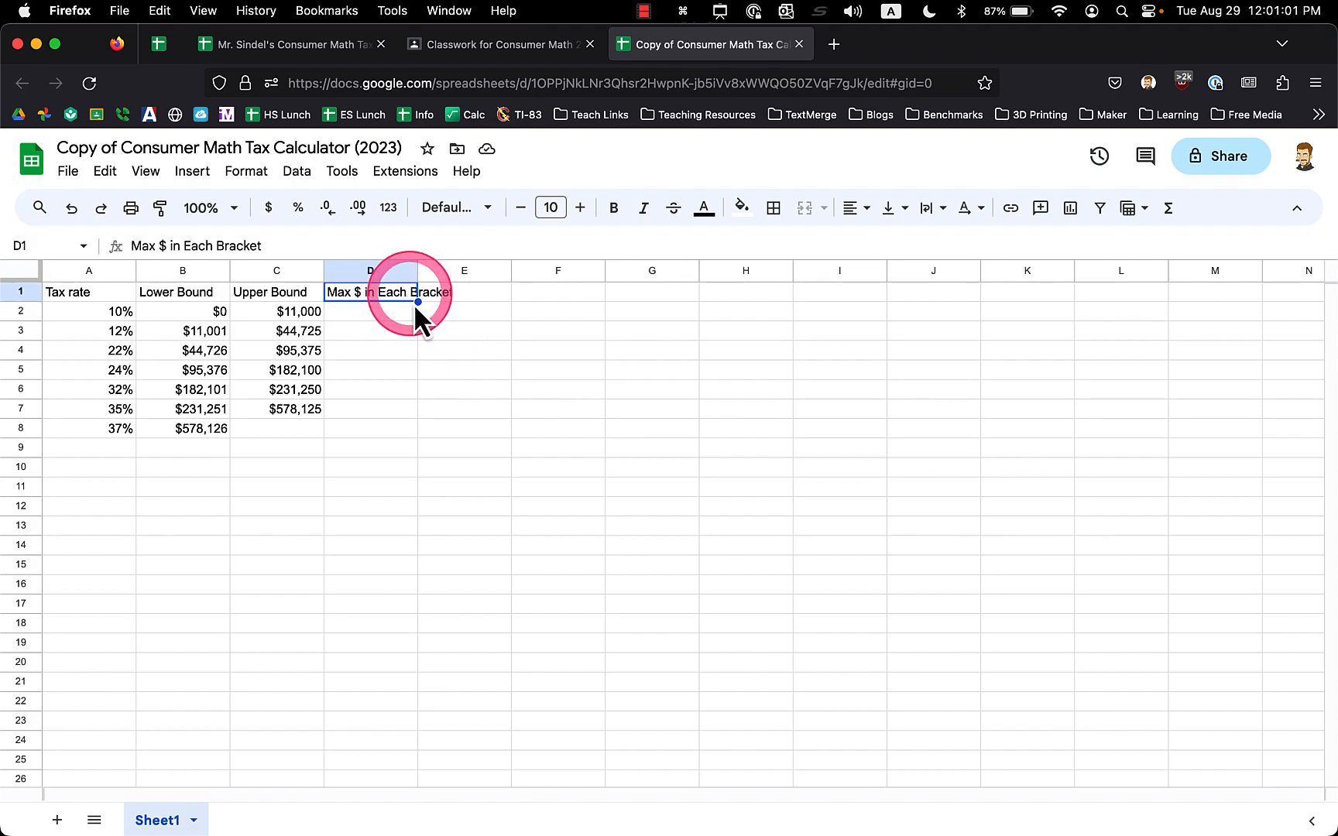
click(454, 300)
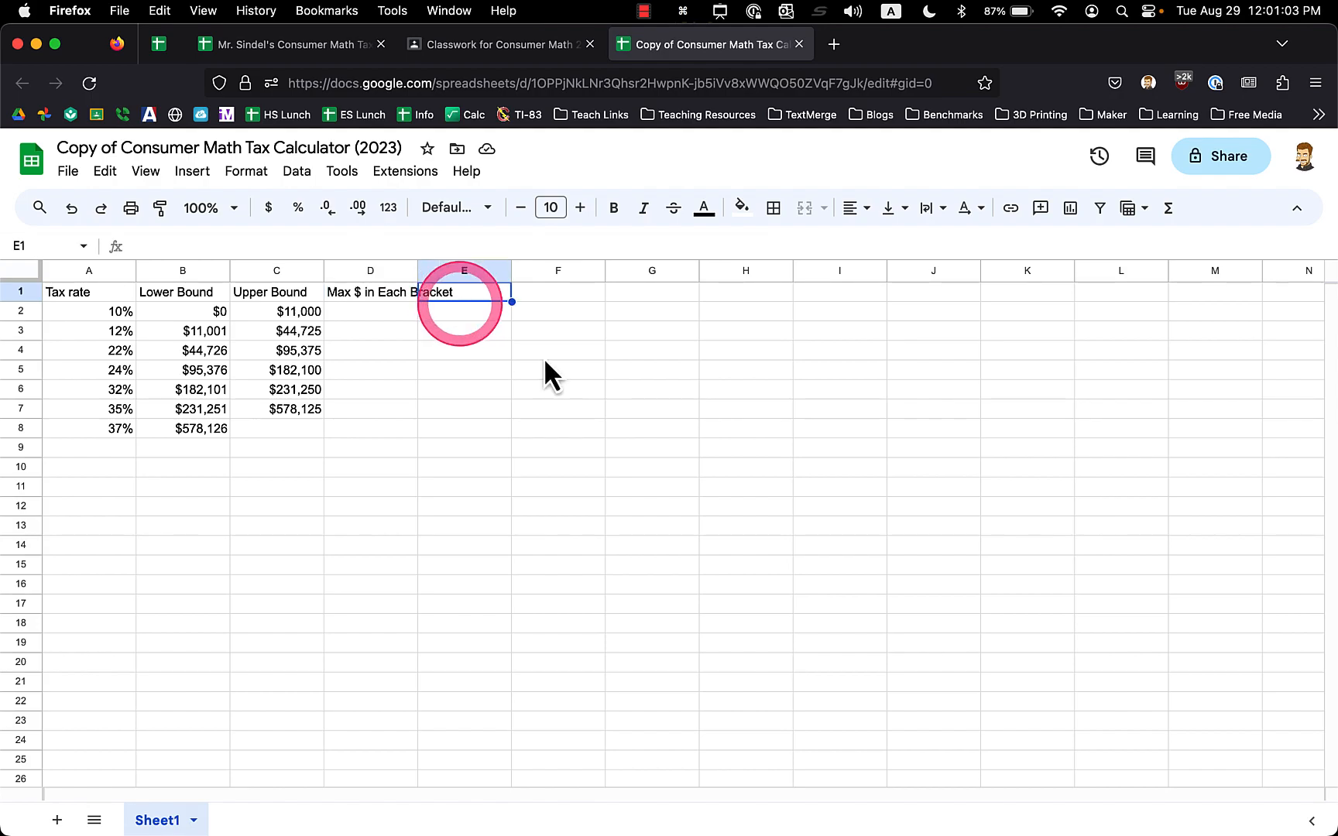
text(Max T)
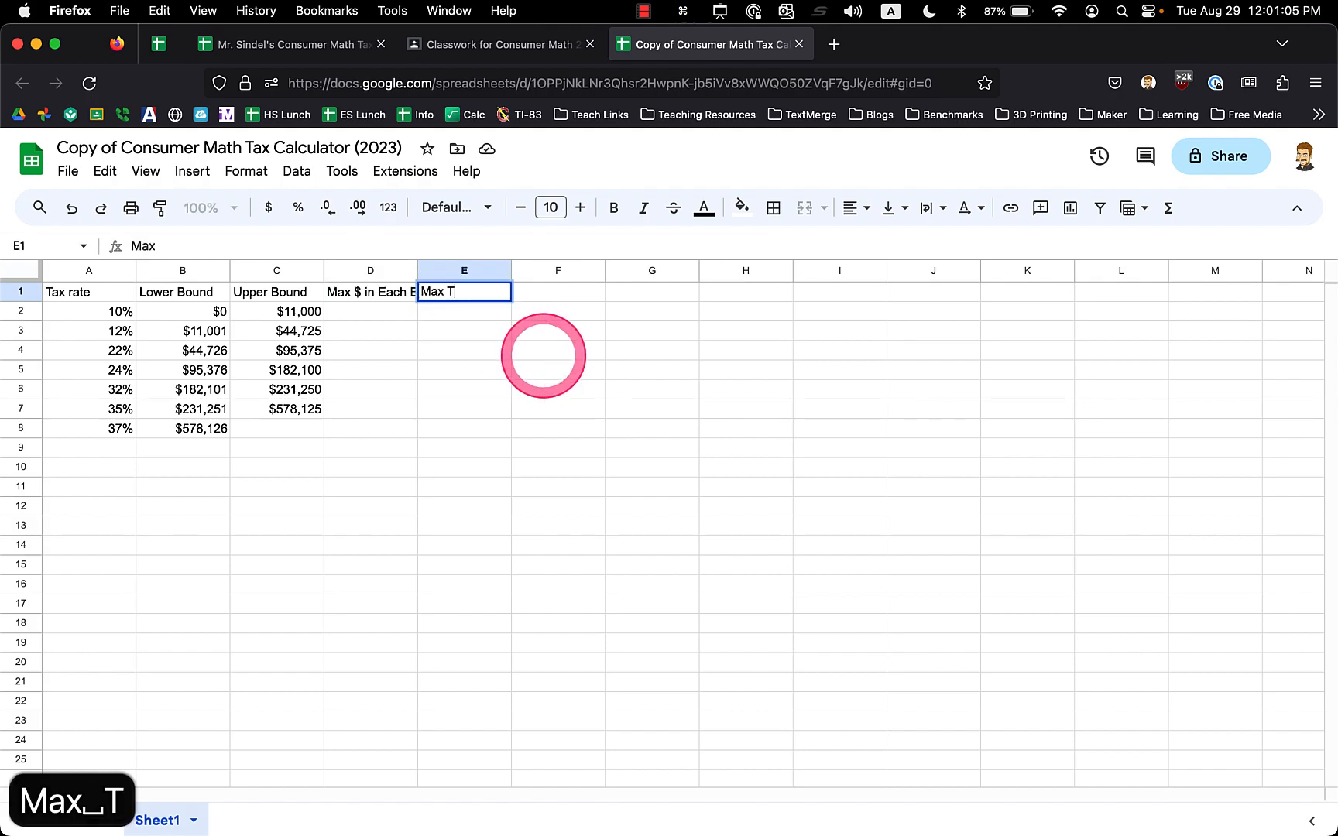
text(axes in)
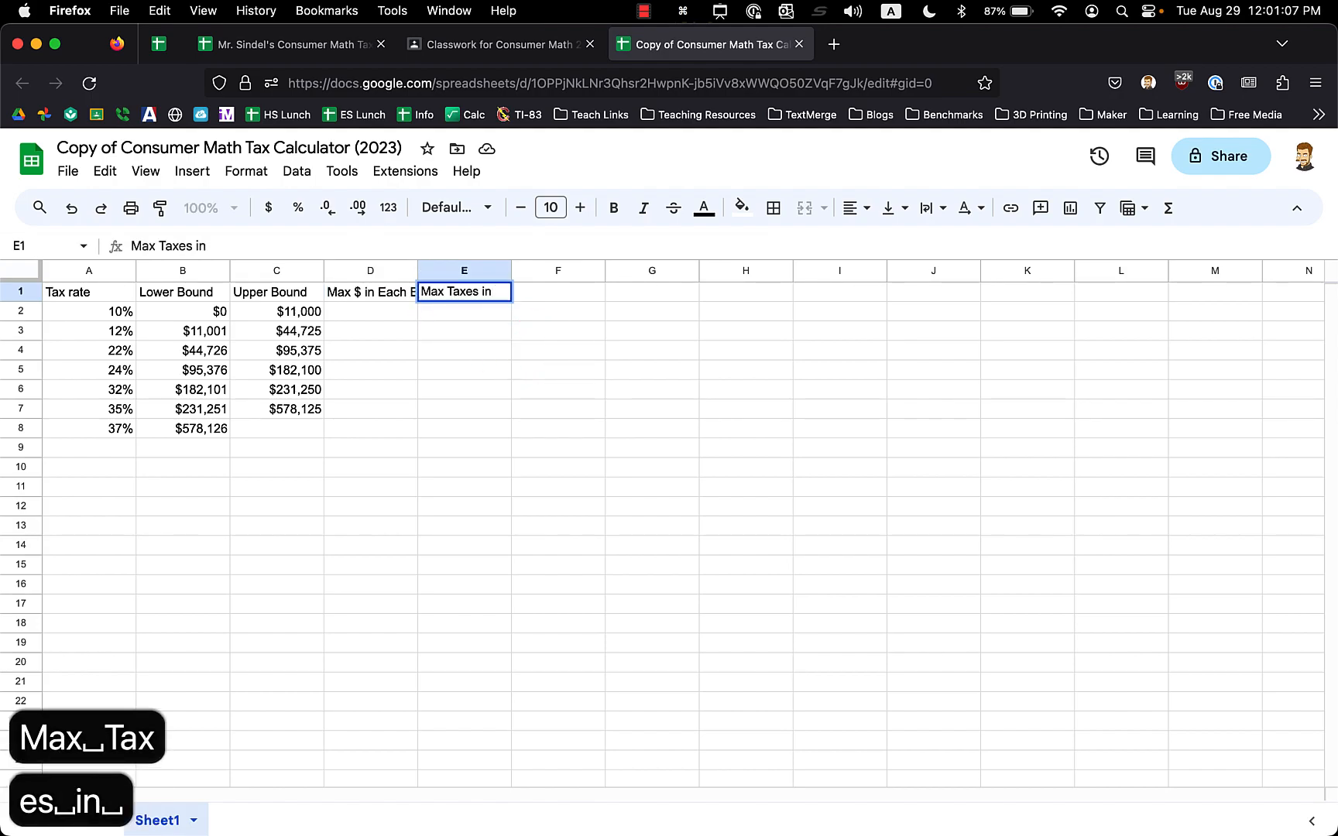
text( Each Braket)
key(Return)
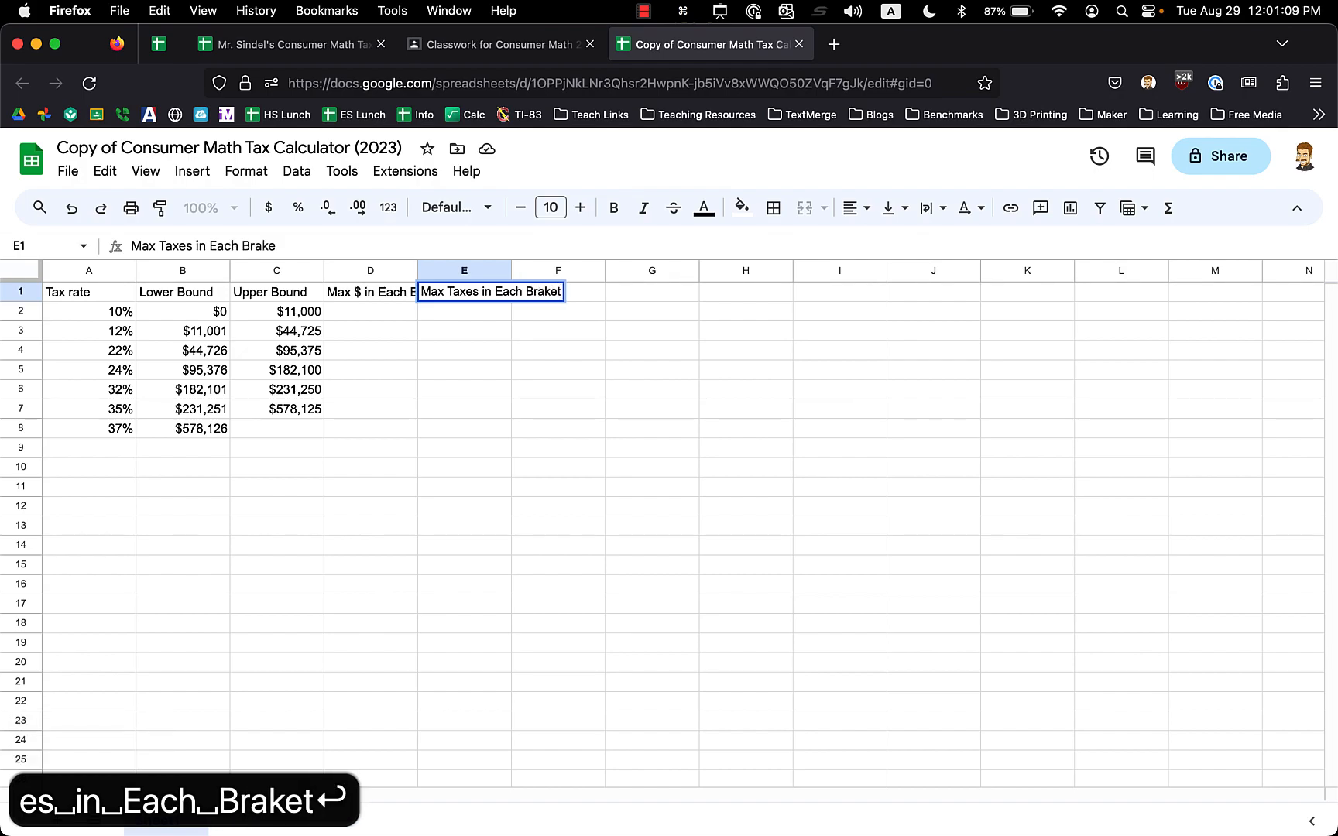
key(Up)
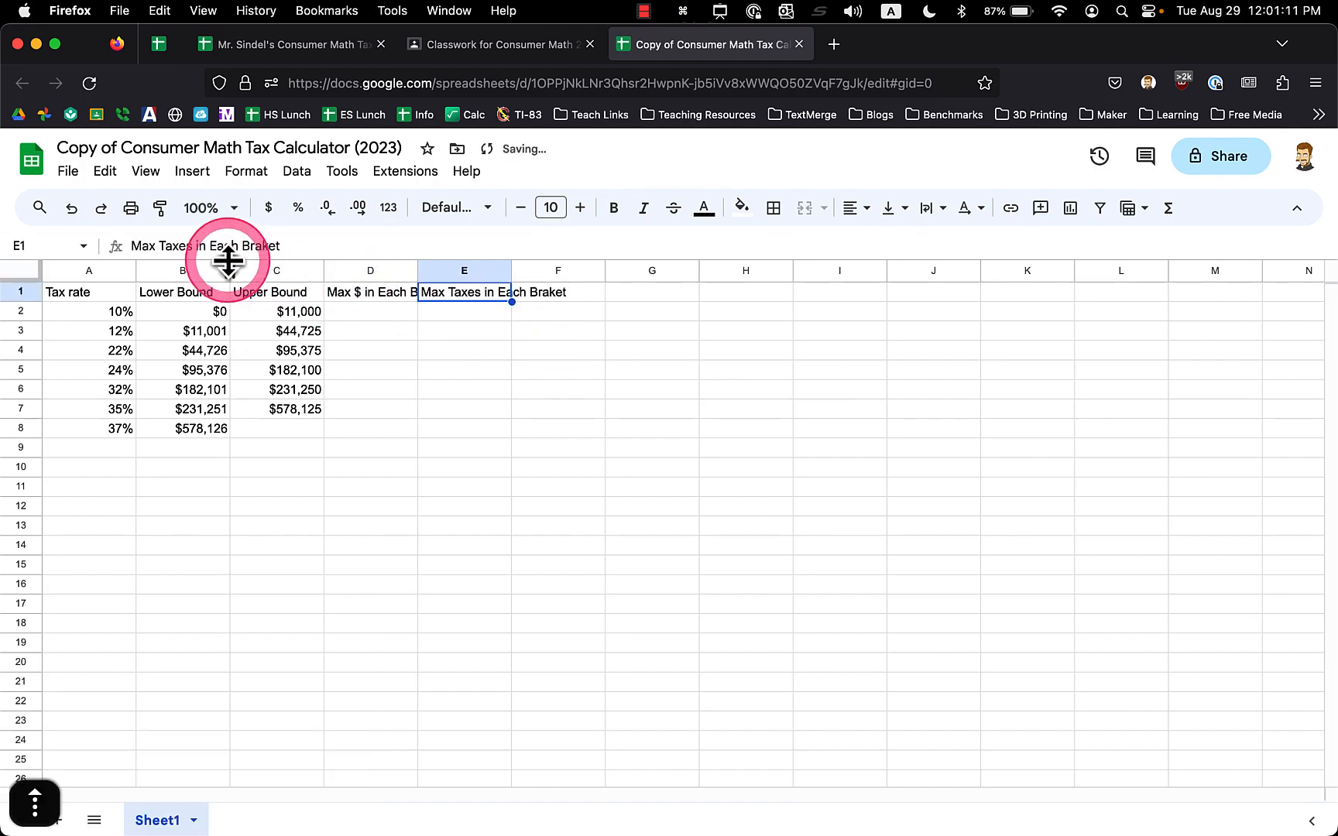
text(c)
key(Return)
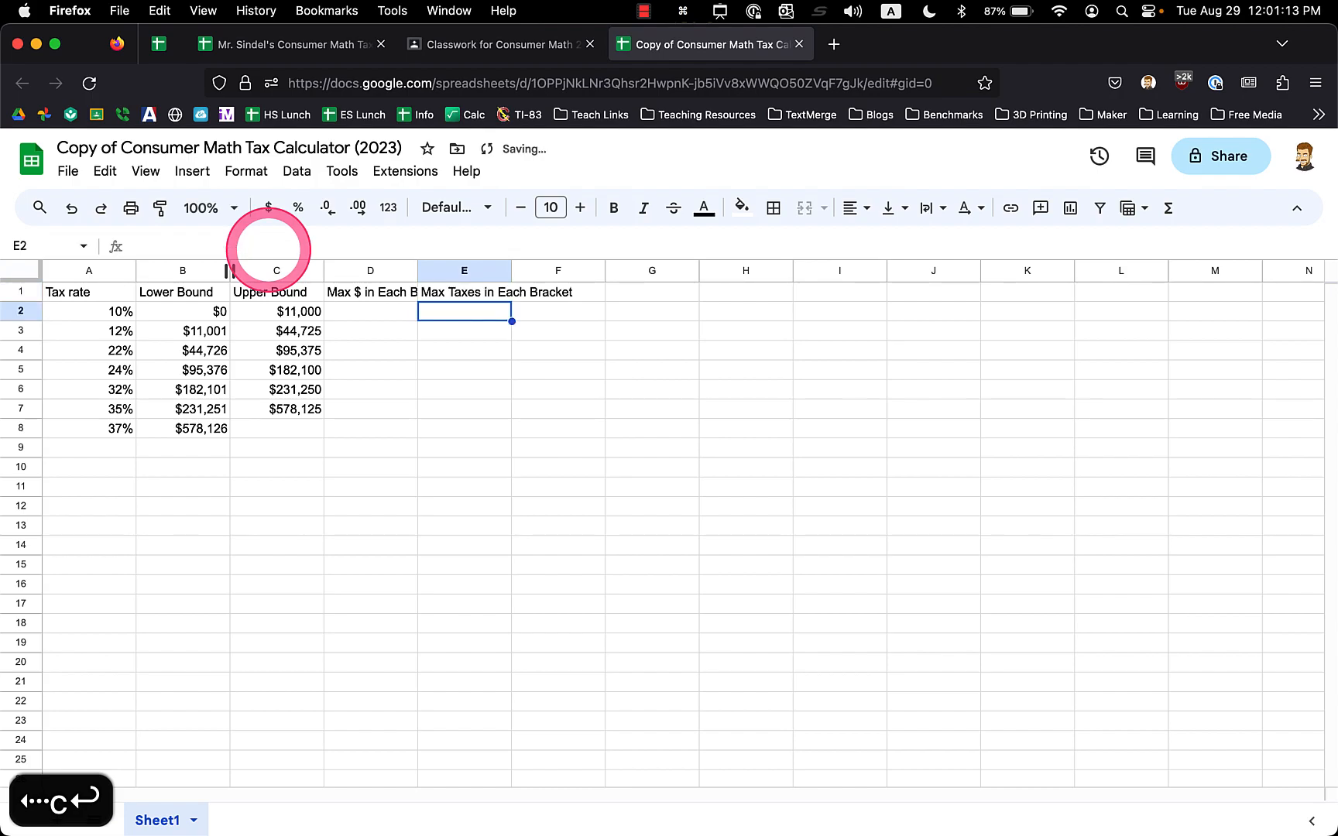
Apply text wrapping to the headers in D1 and E1
click(371, 299)
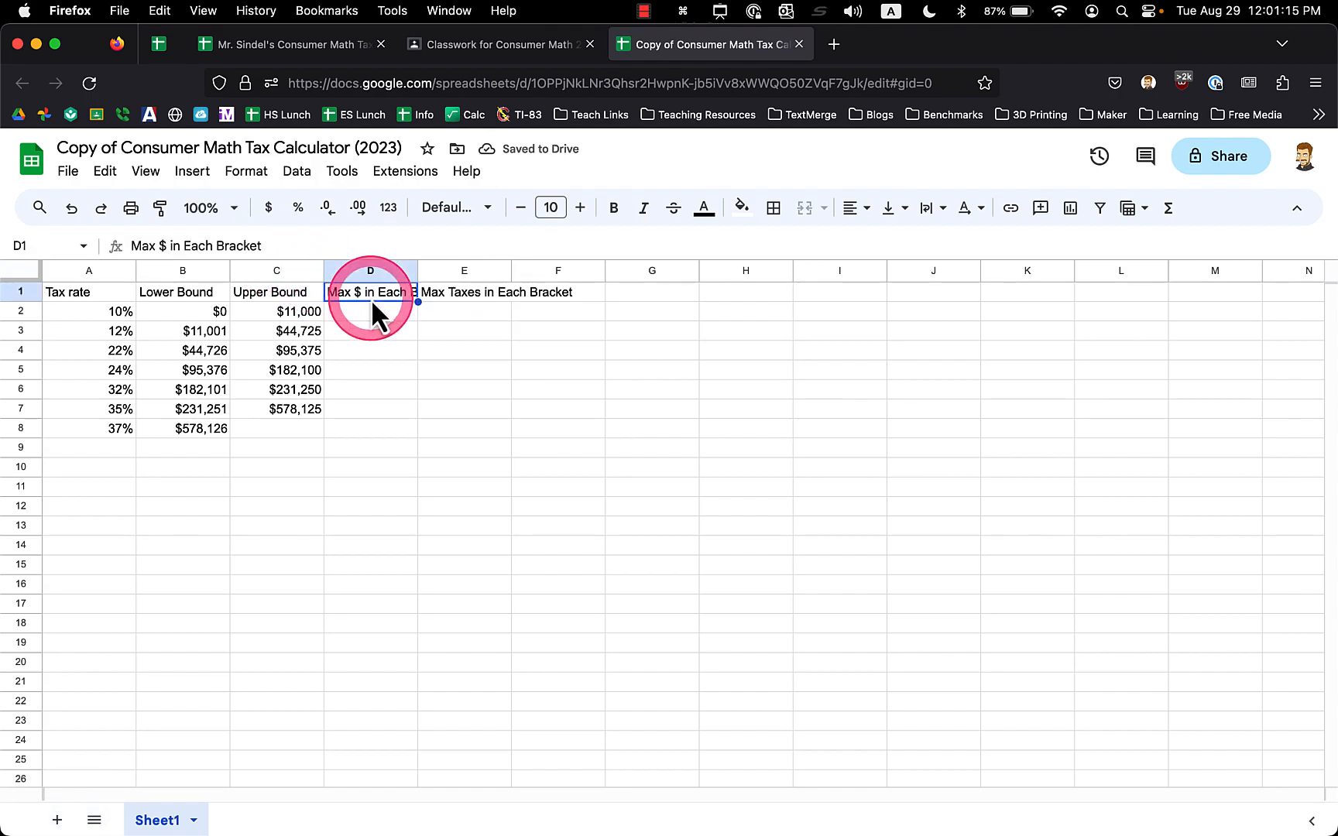
drag(371, 299, 456, 324)
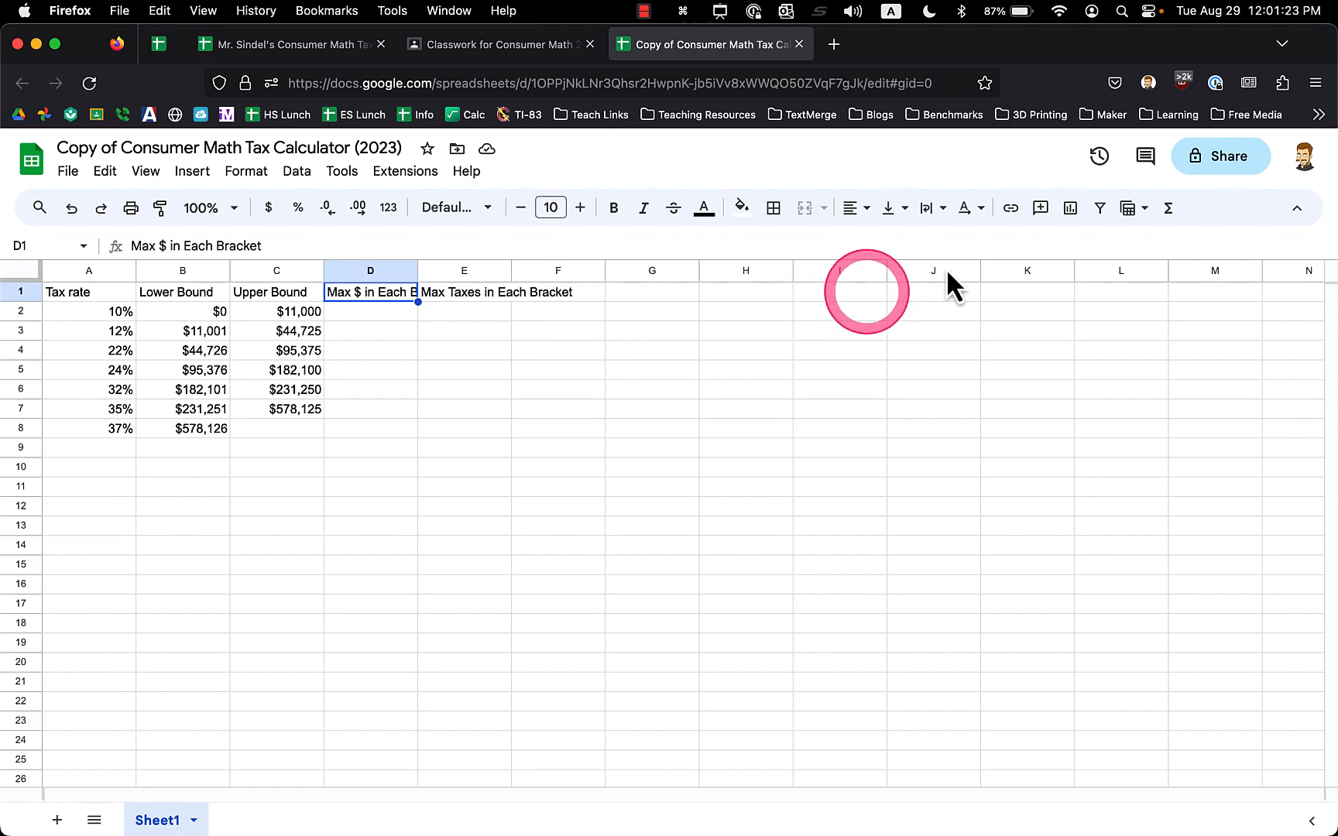
click(929, 209)
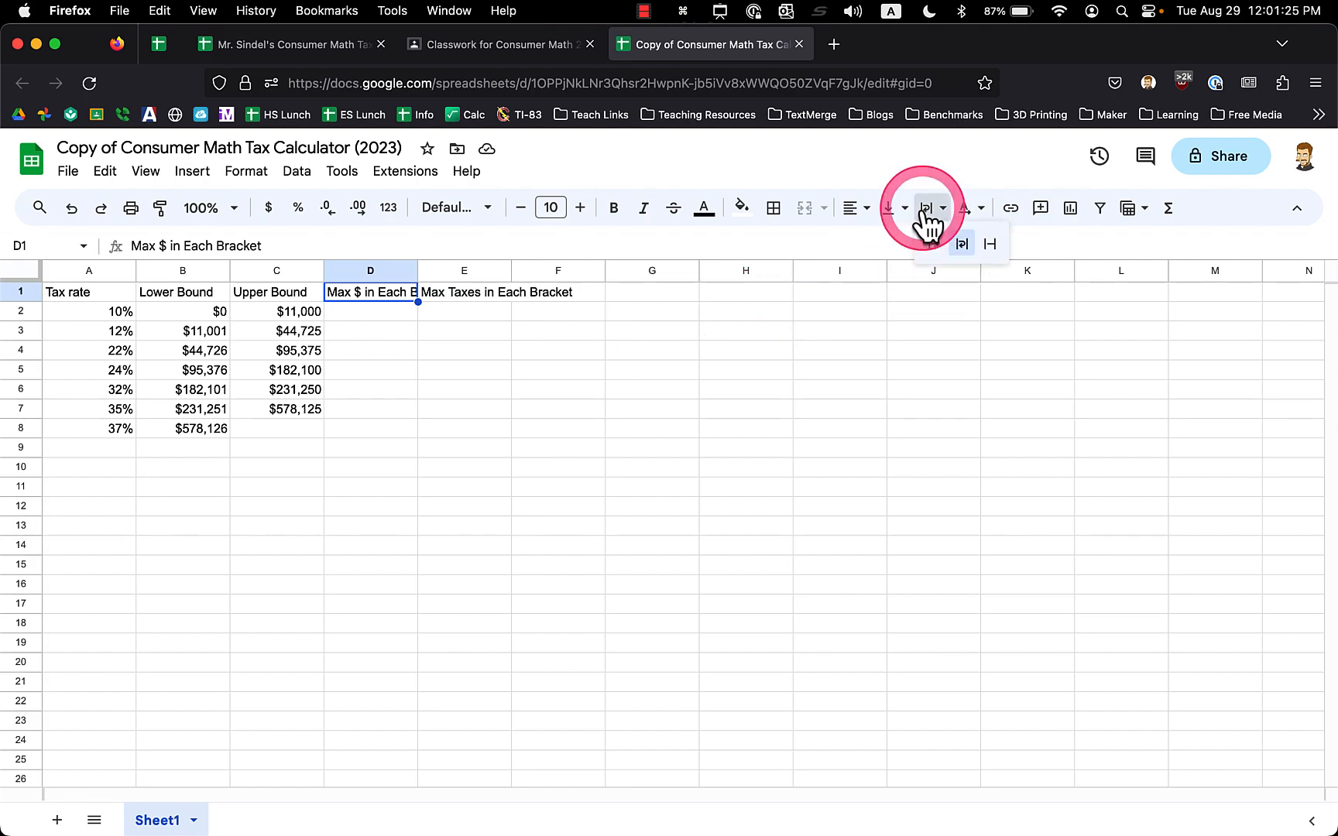
click(962, 245)
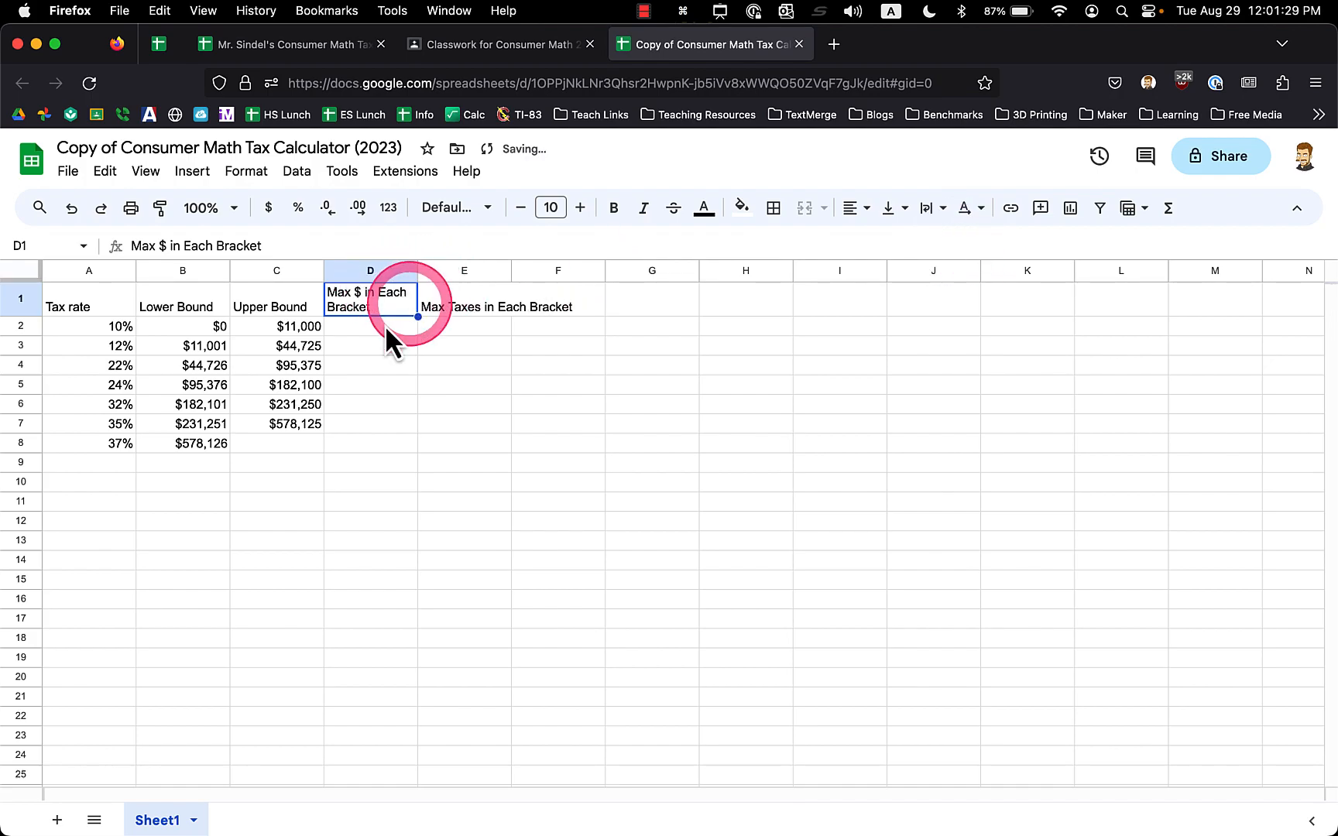
click(466, 302)
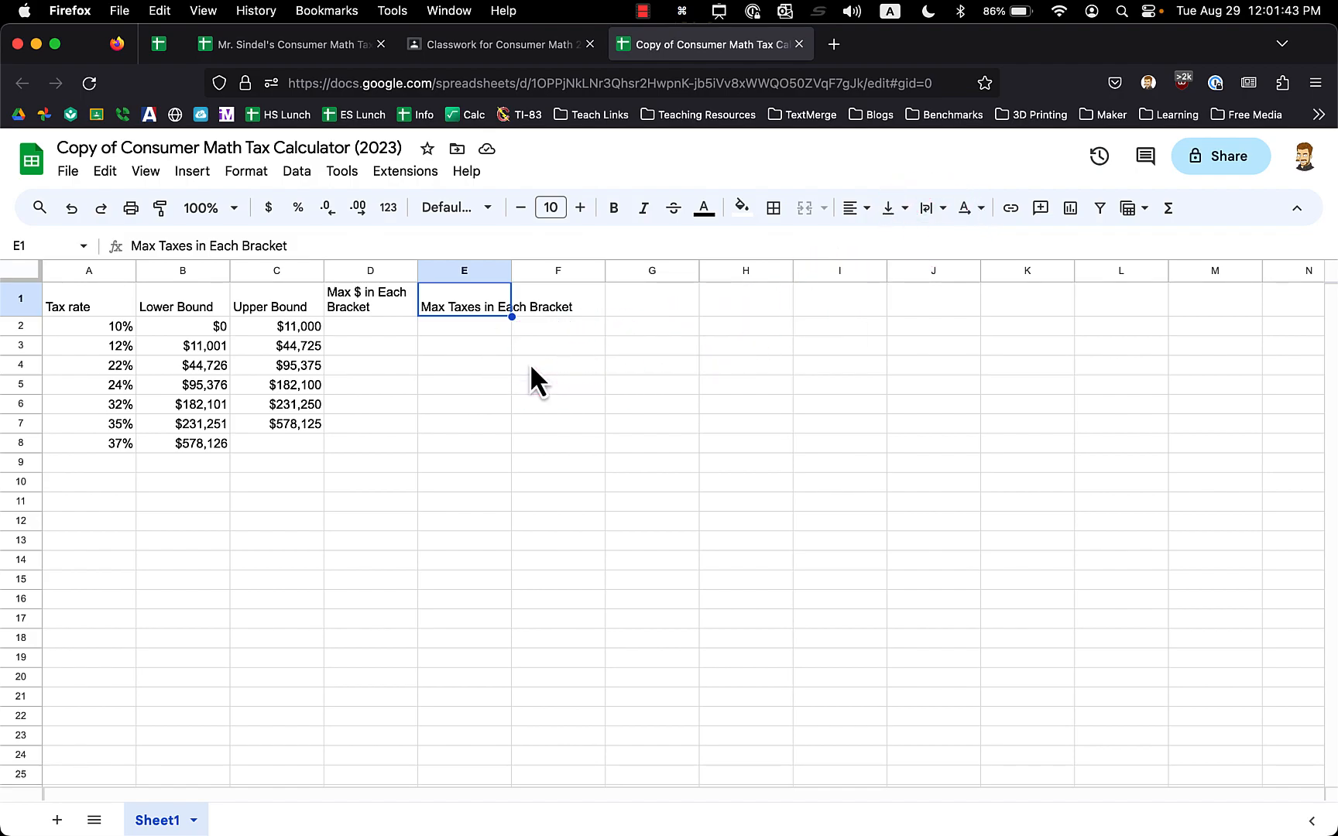
key(super+y)
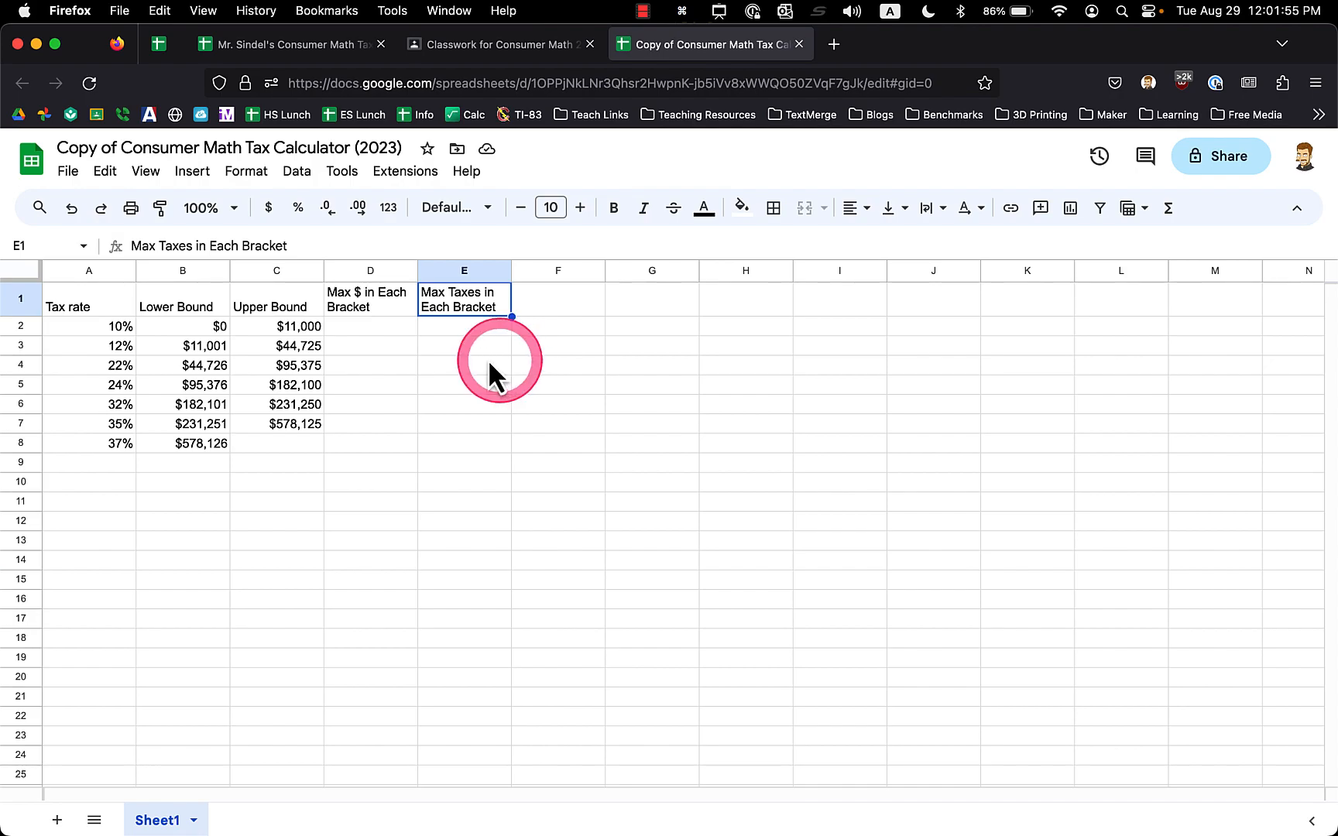
Format header row 1 with middle vertical alignment, centred horizontal alignment and bold text
click(293, 304)
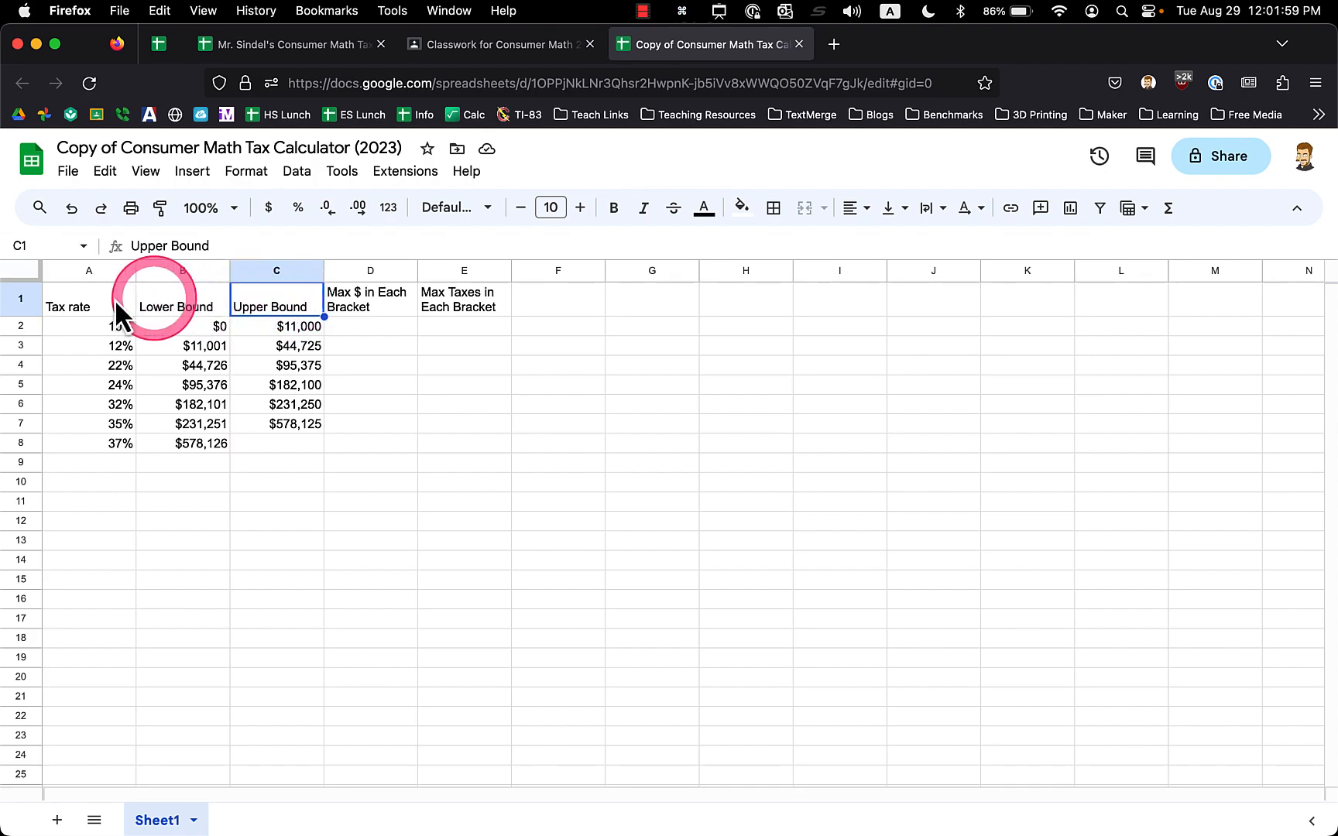
click(130, 310)
click(174, 314)
click(291, 309)
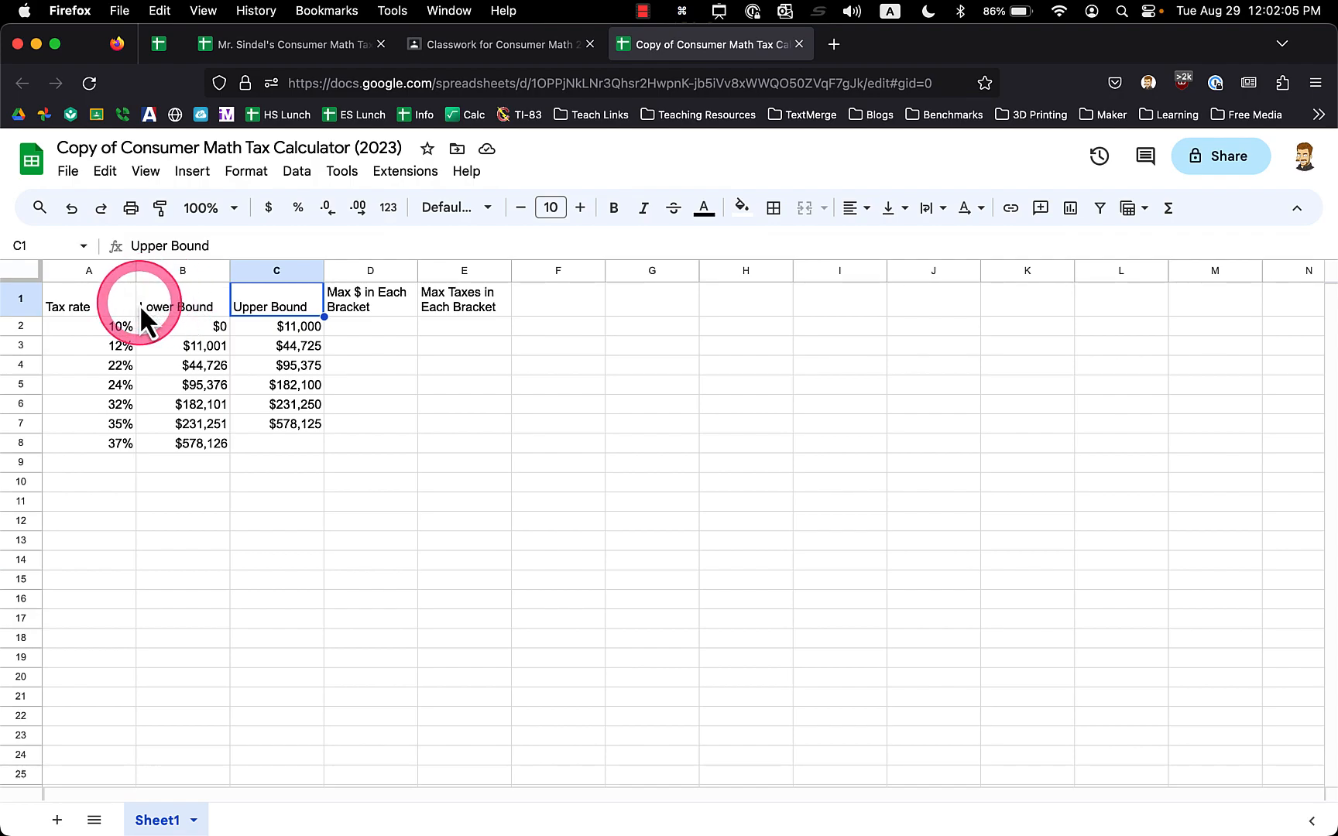
click(21, 305)
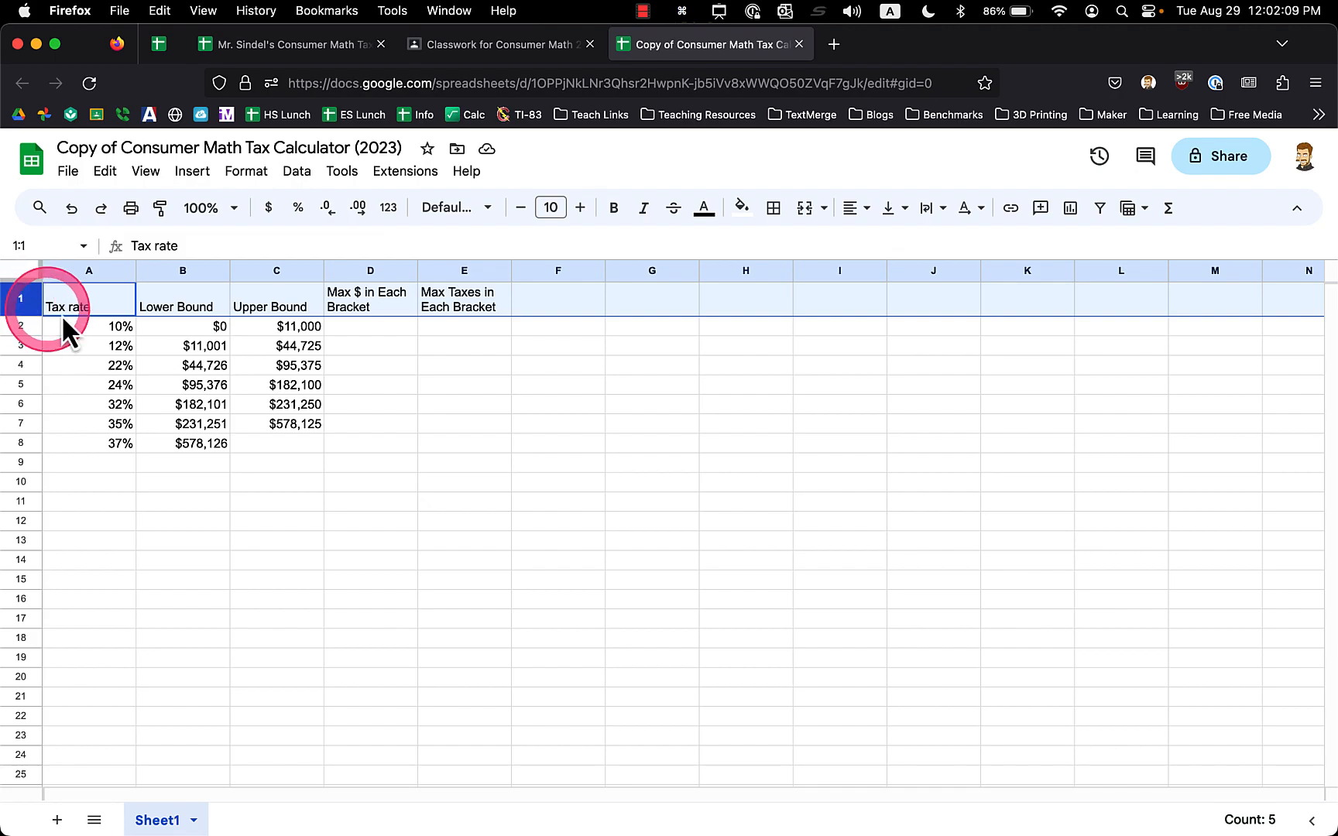
click(891, 209)
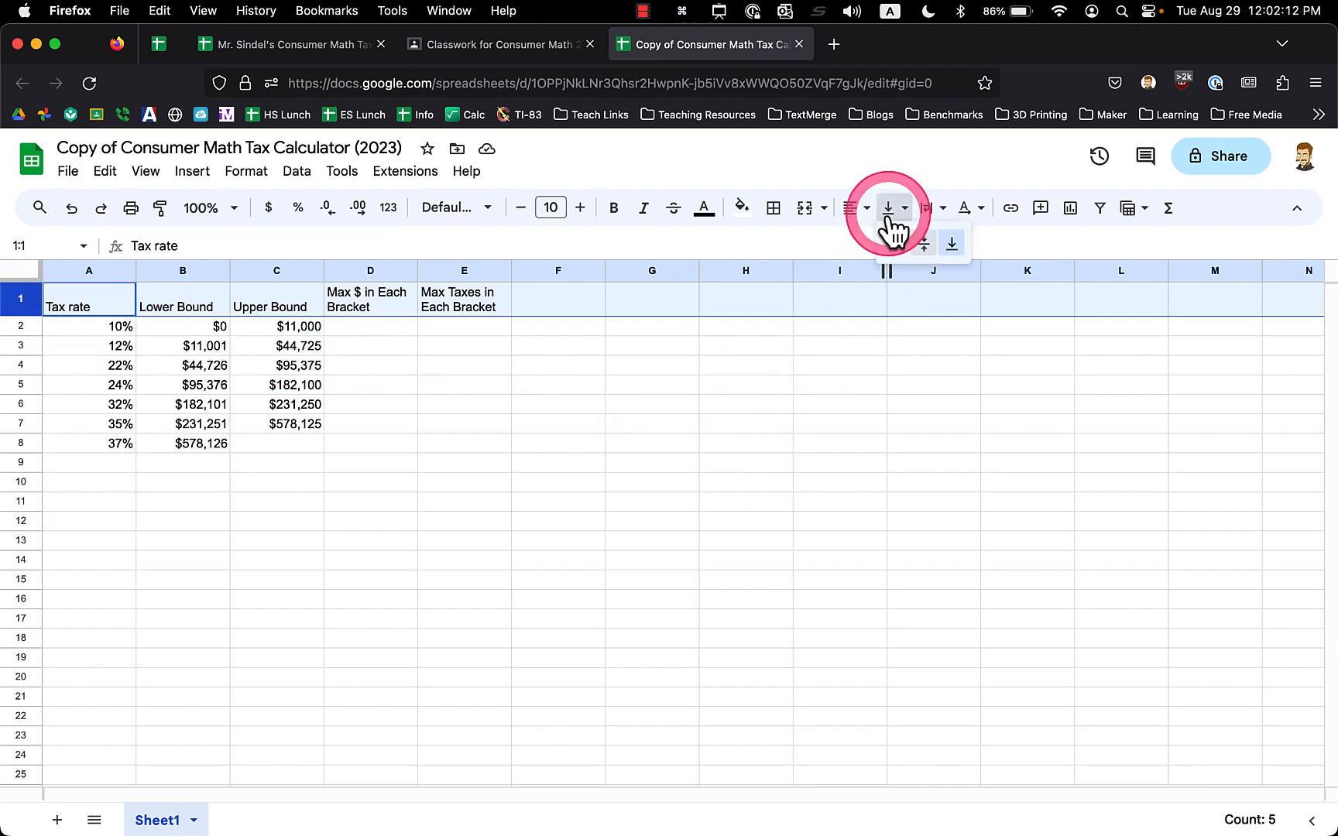
click(923, 244)
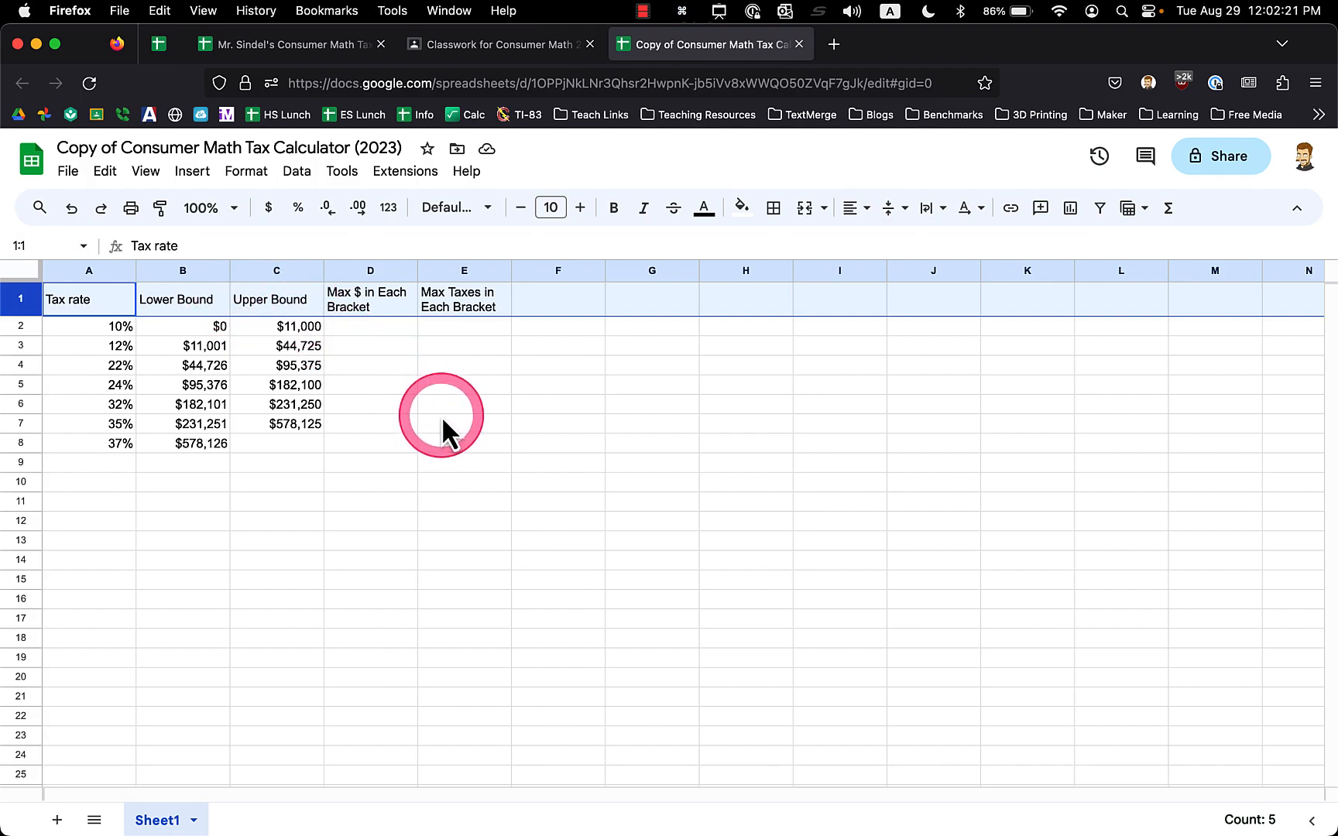
key(super+shift+e)
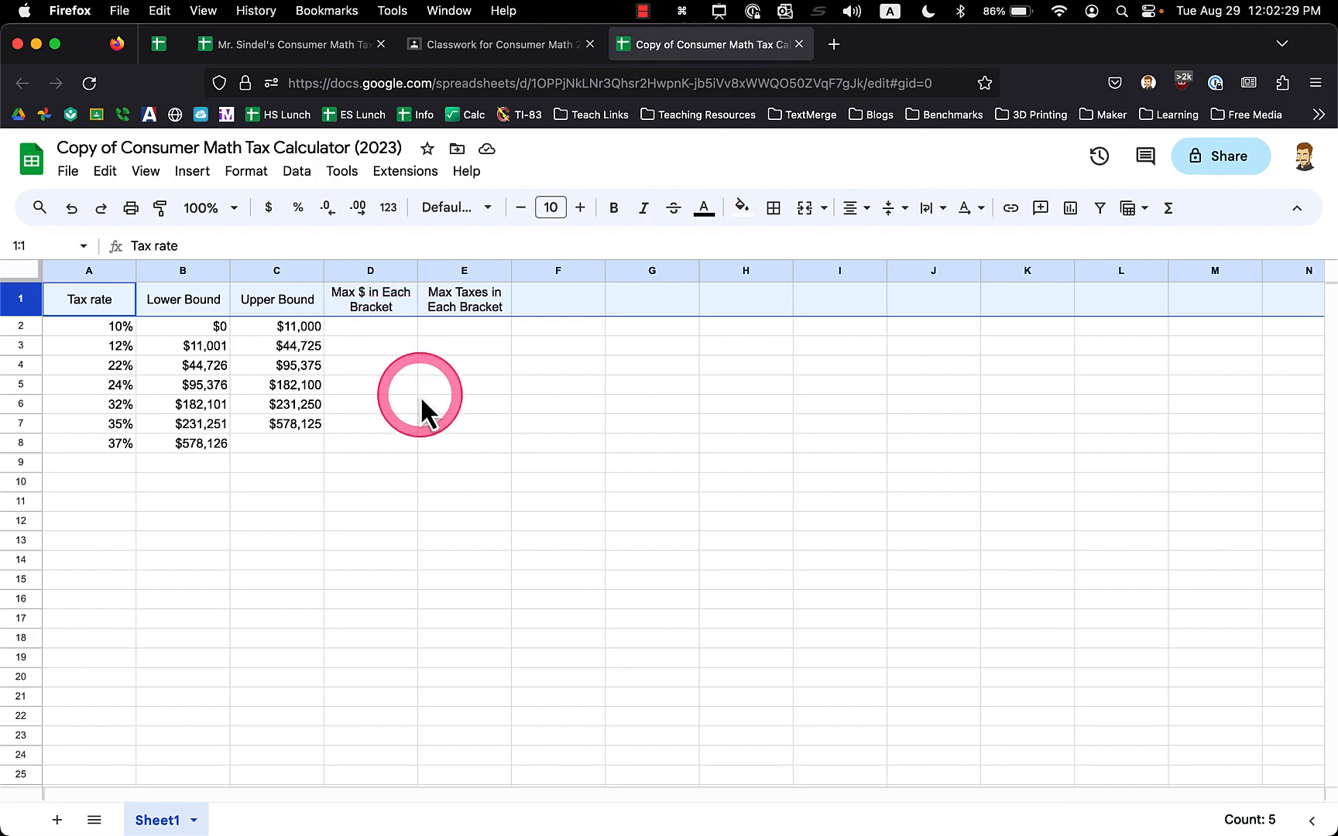
key(super+b)
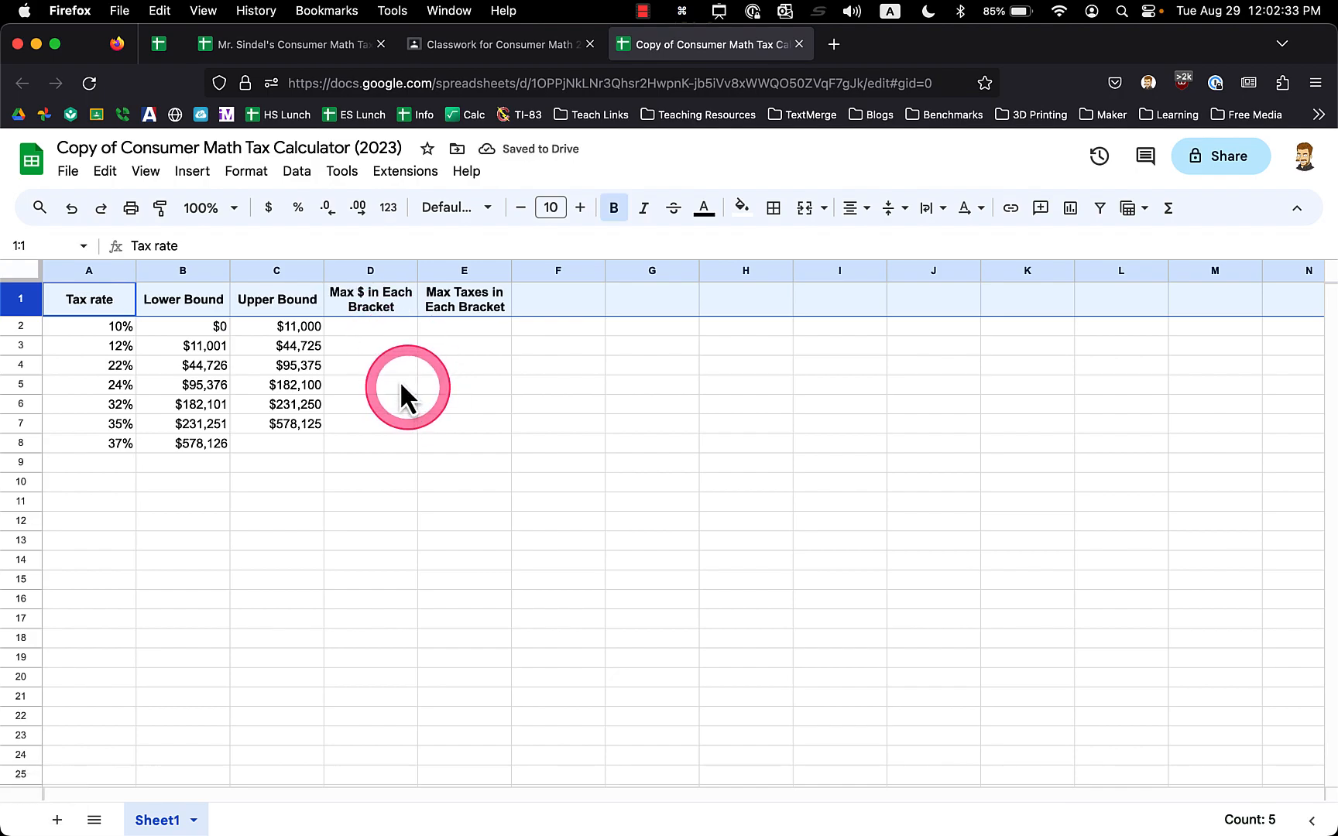
click(356, 325)
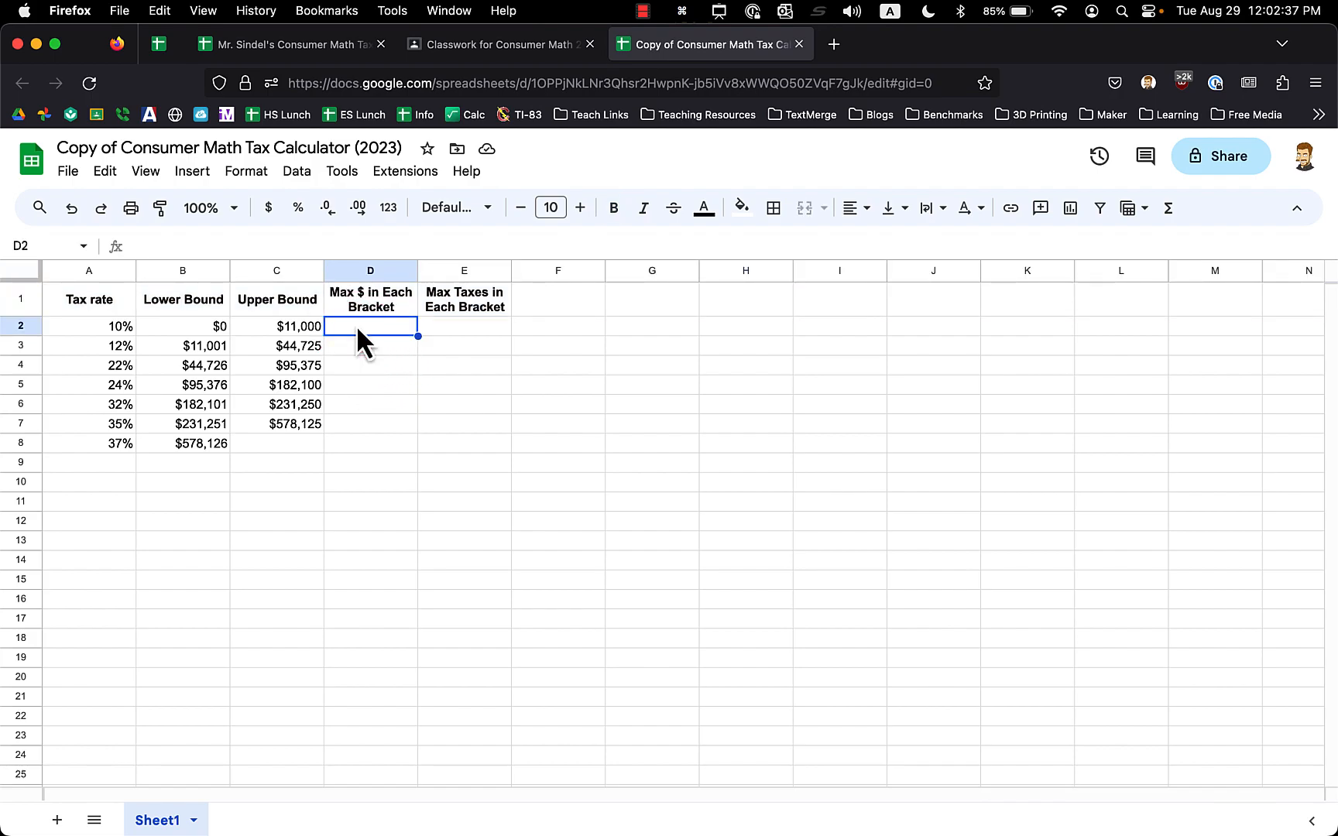
click(356, 326)
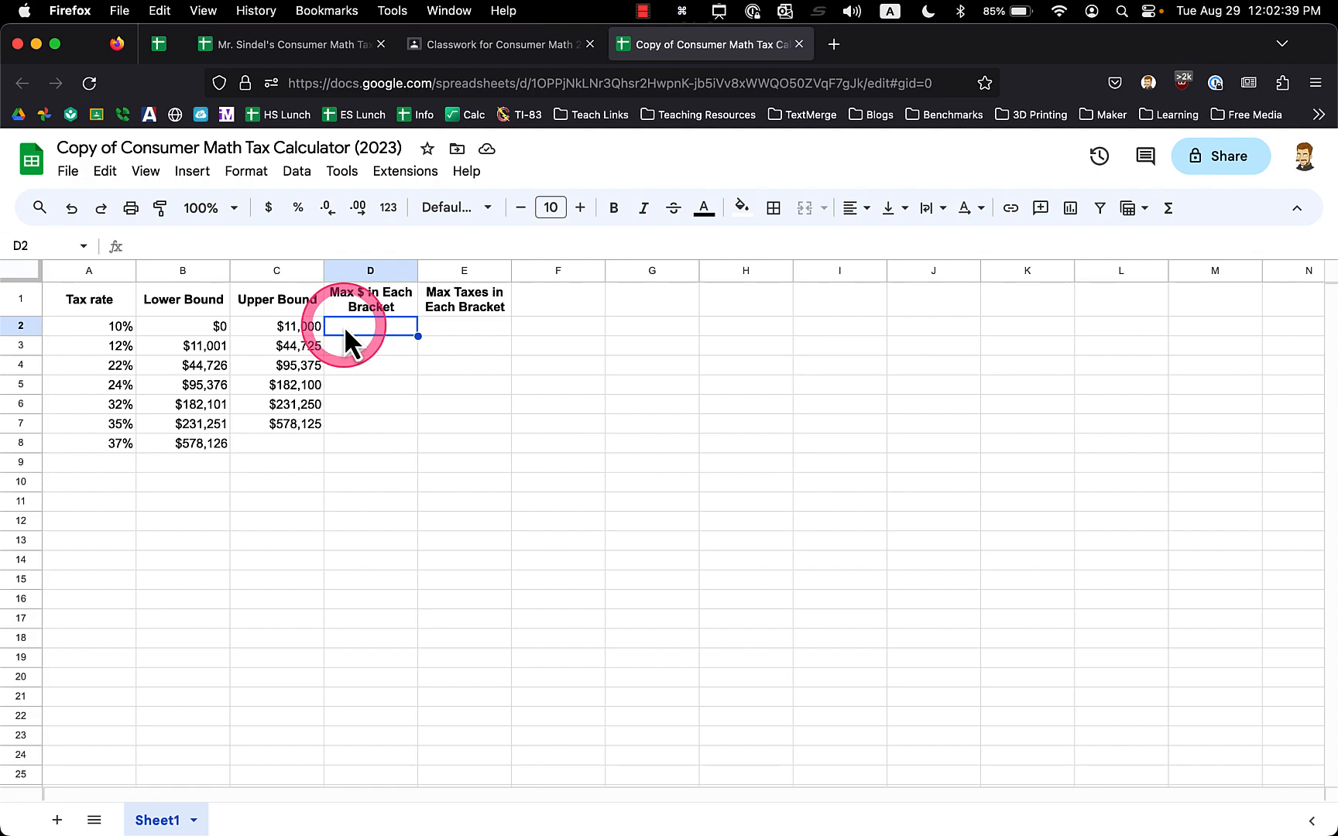
click(96, 308)
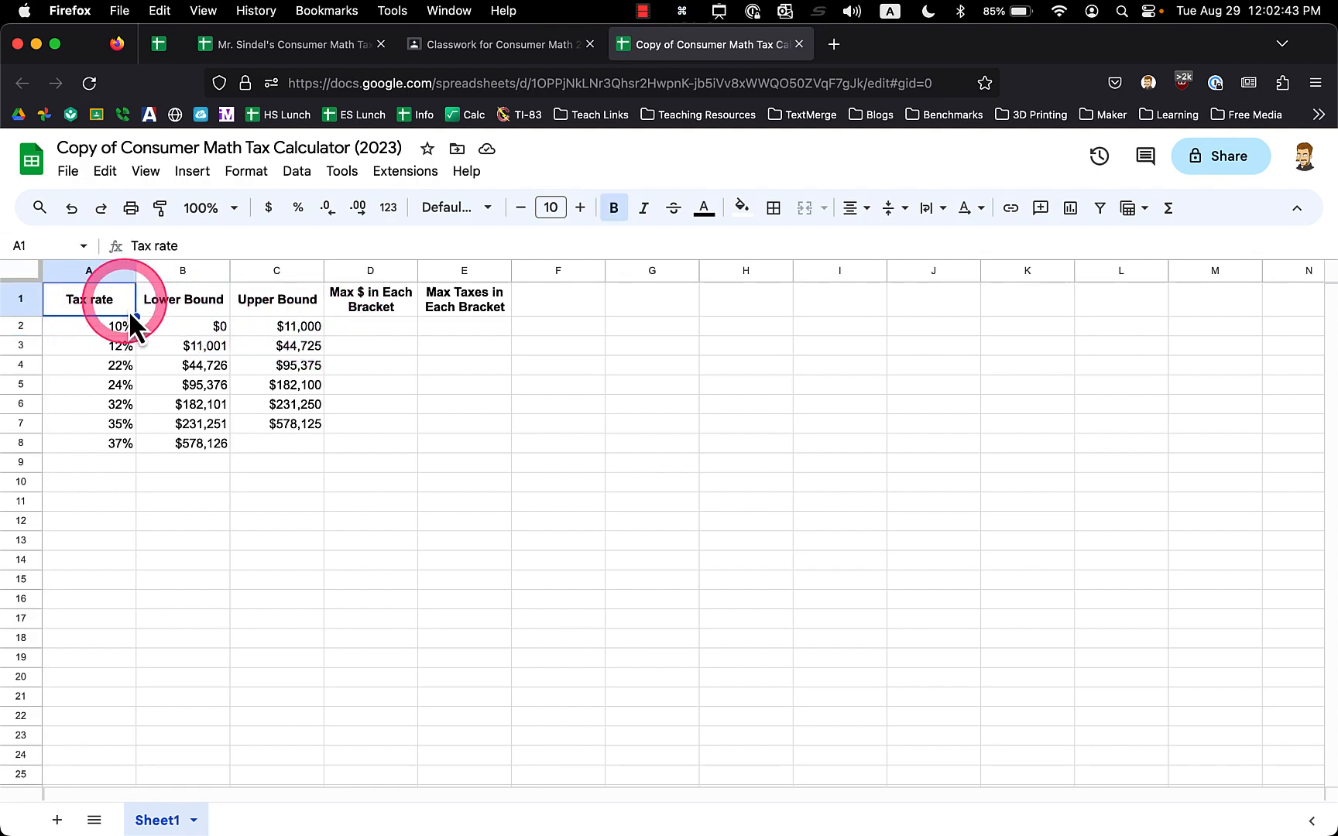
click(92, 271)
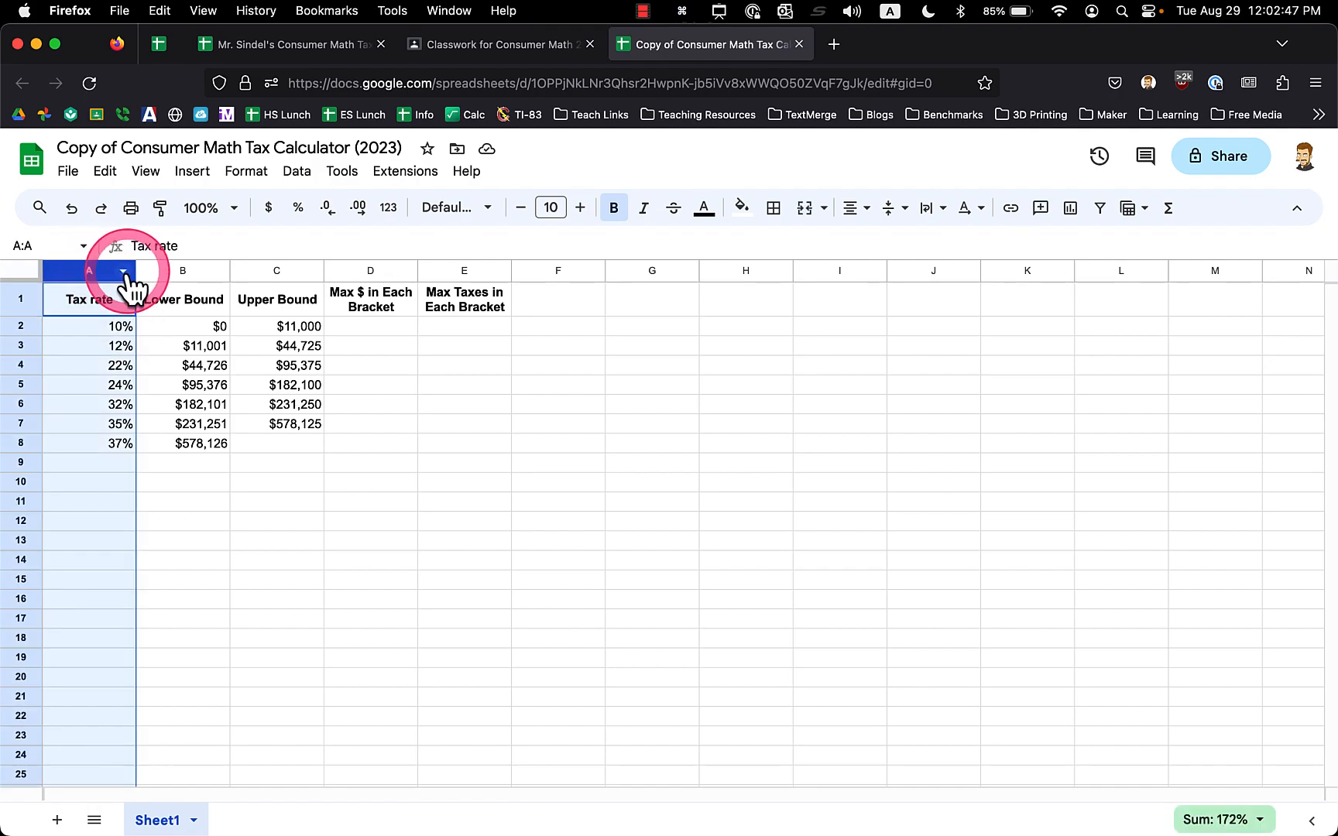
click(189, 351)
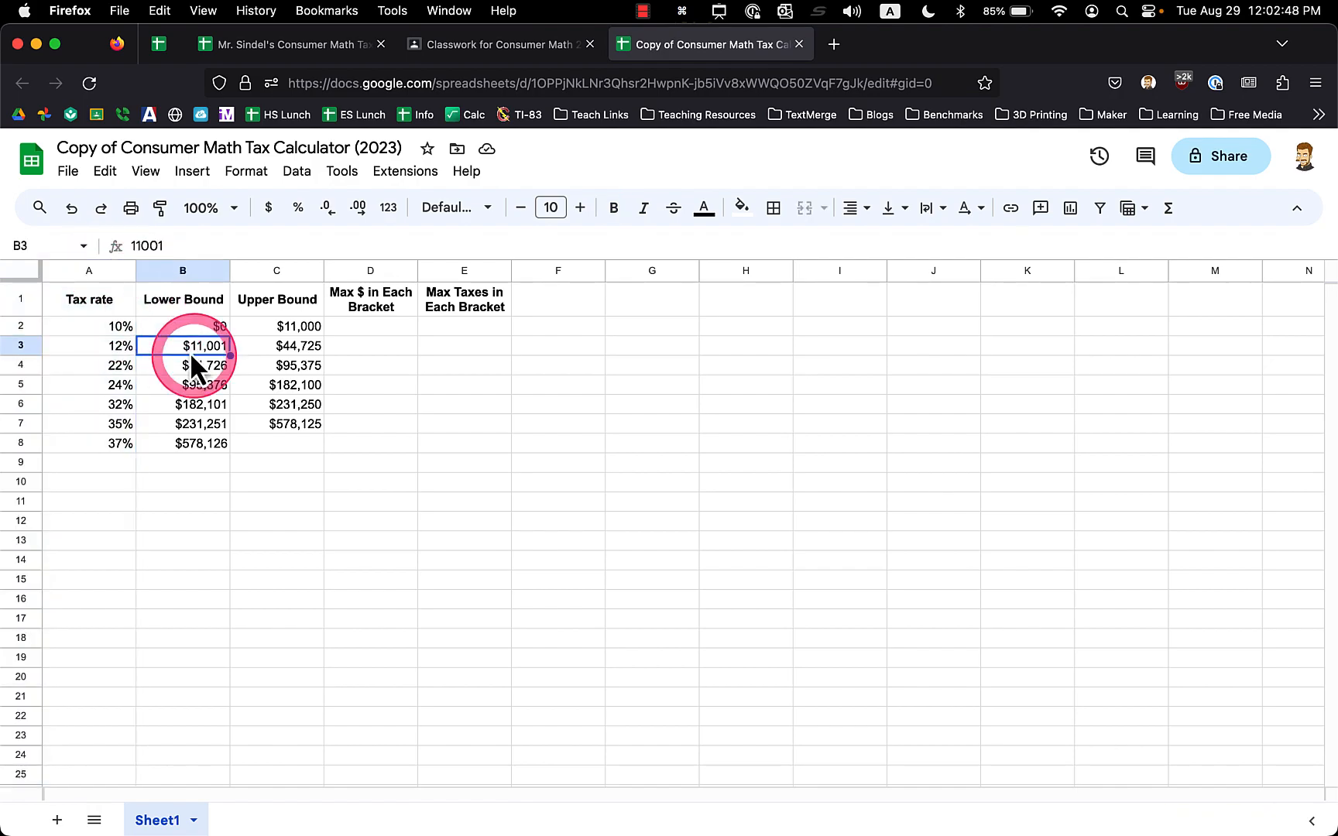
Narrow column A and fit its width to its contents
click(135, 272)
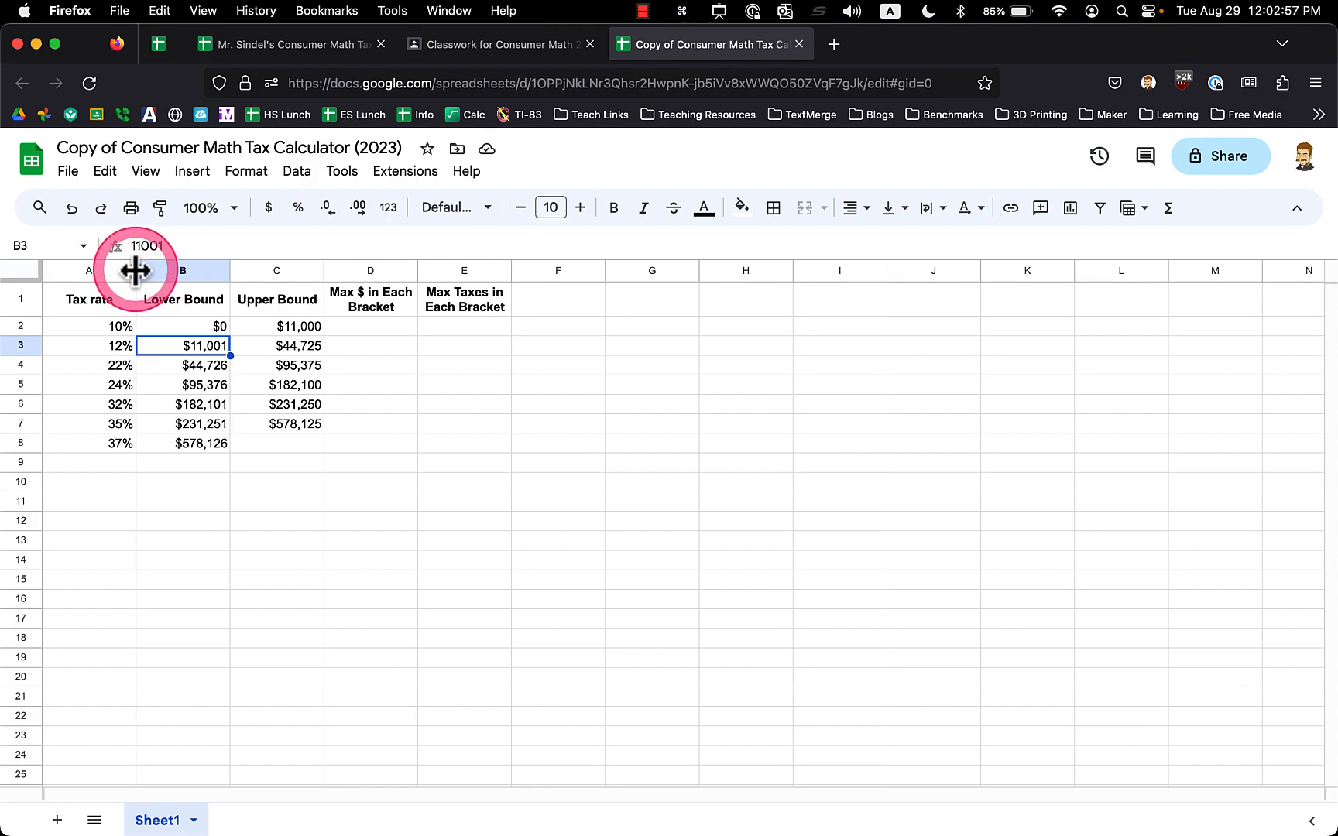
drag(134, 270, 110, 270)
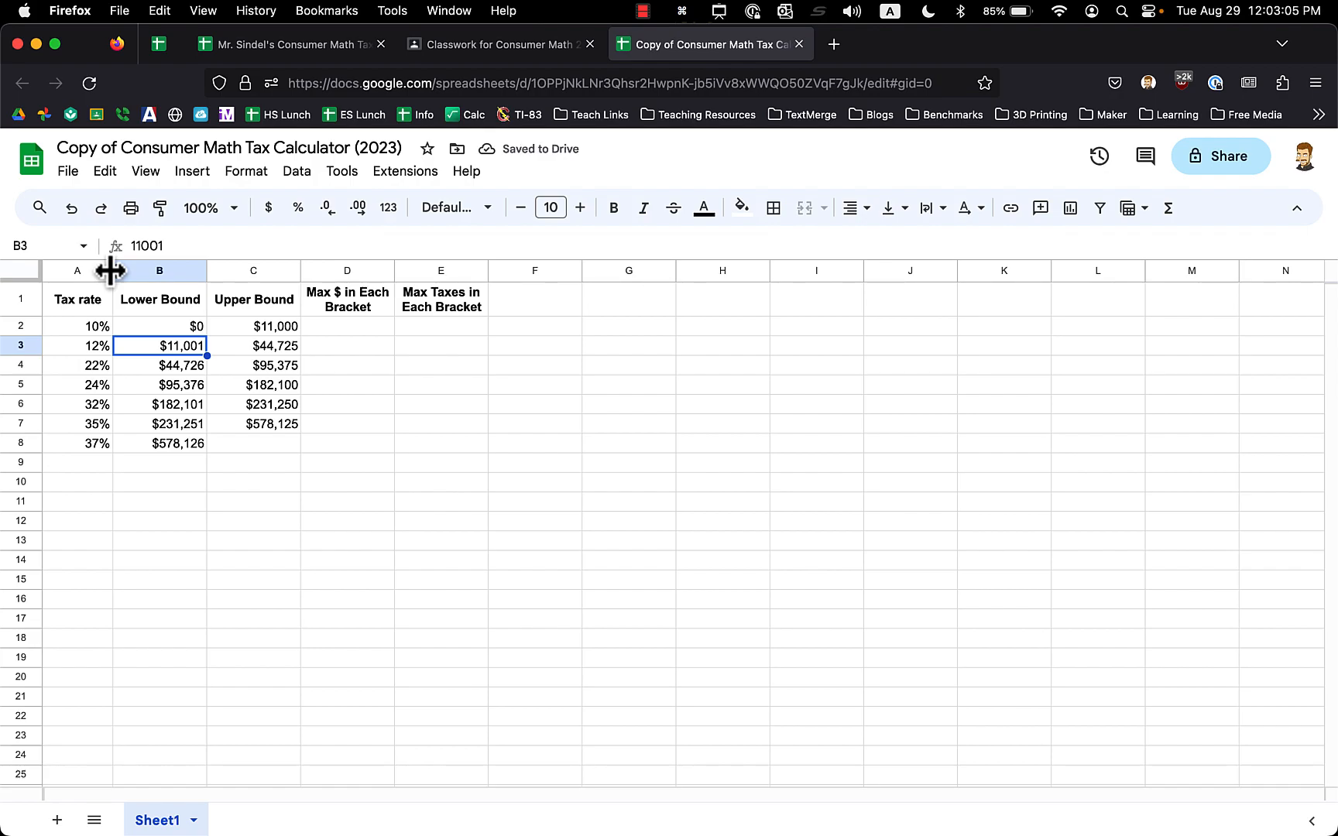
double_click(110, 270)
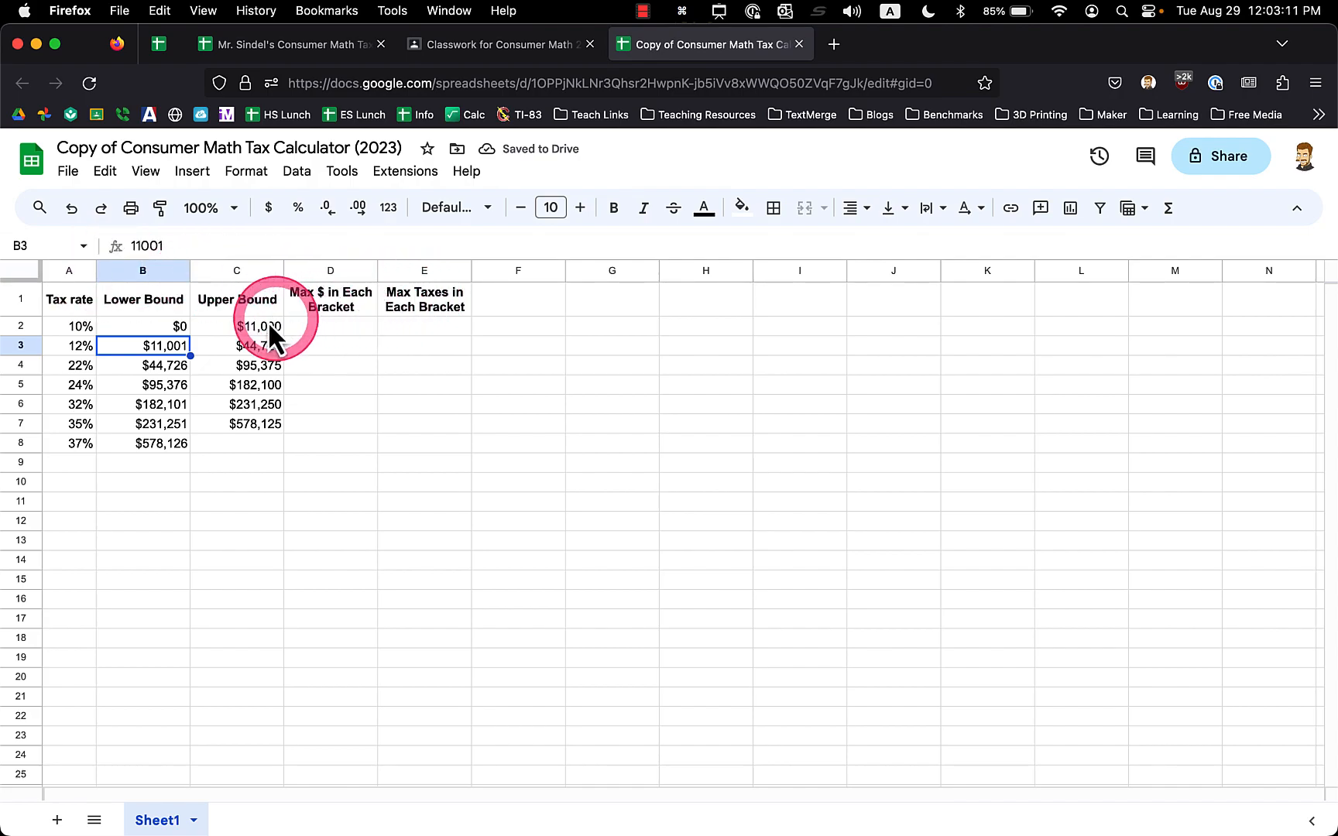
Fit the widths of all columns in the sheet to their contents at once
key(super+a)
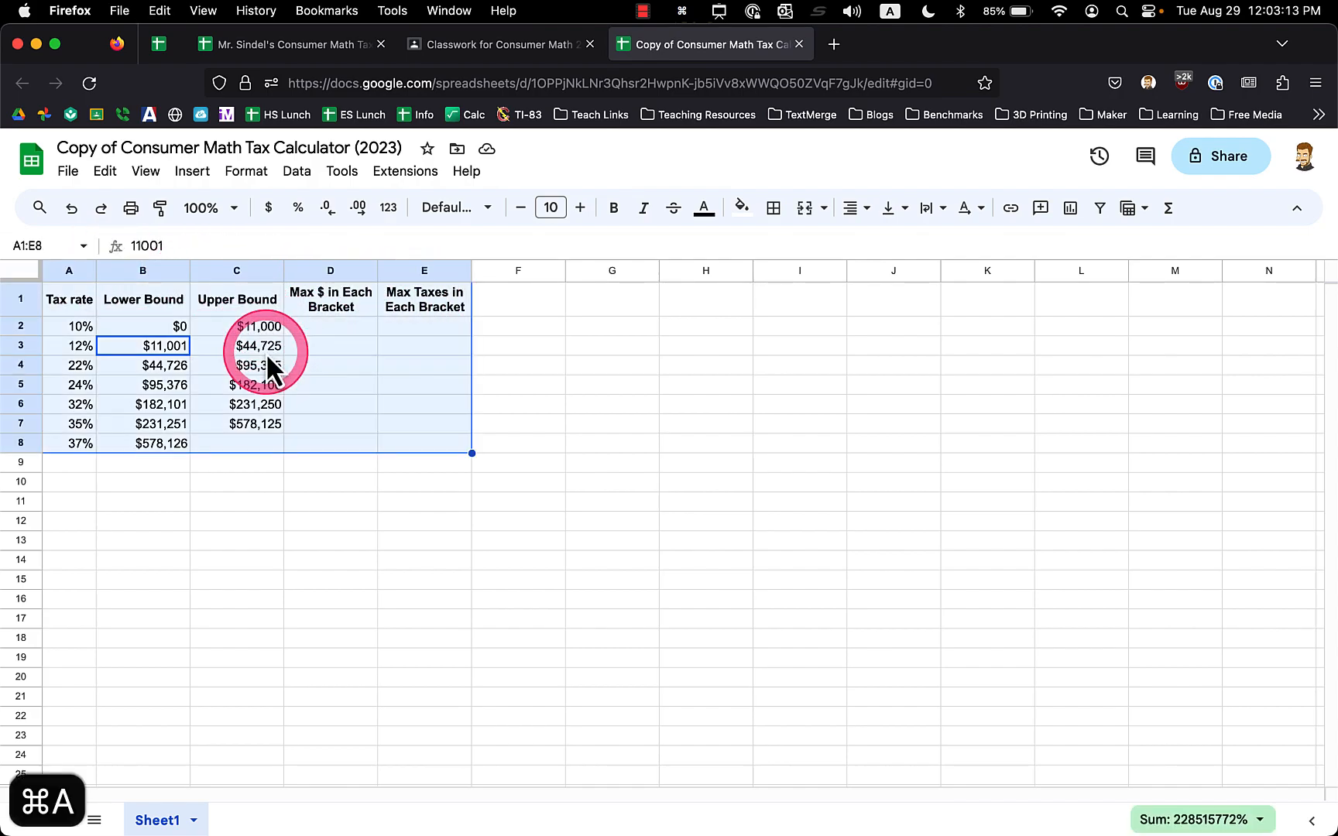
click(21, 272)
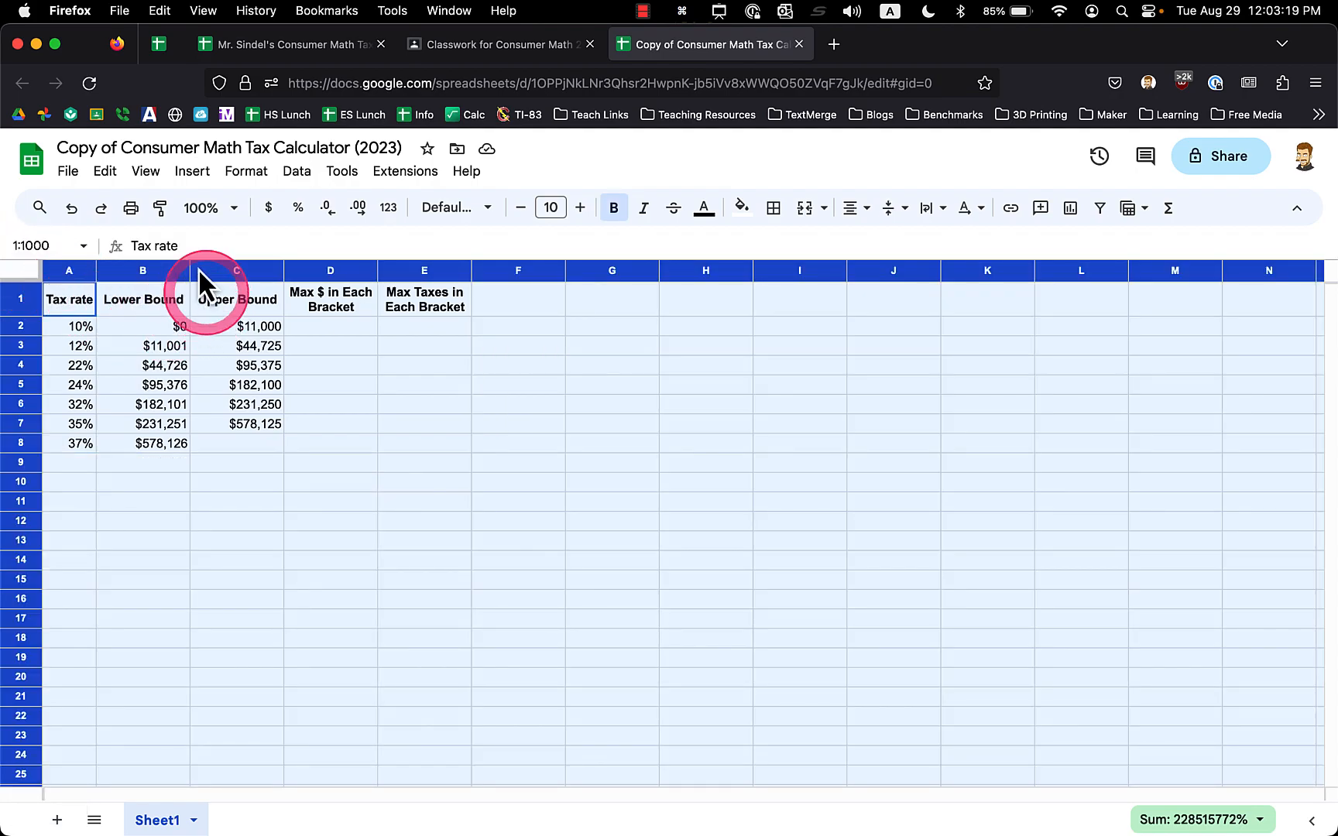
drag(187, 272, 182, 272)
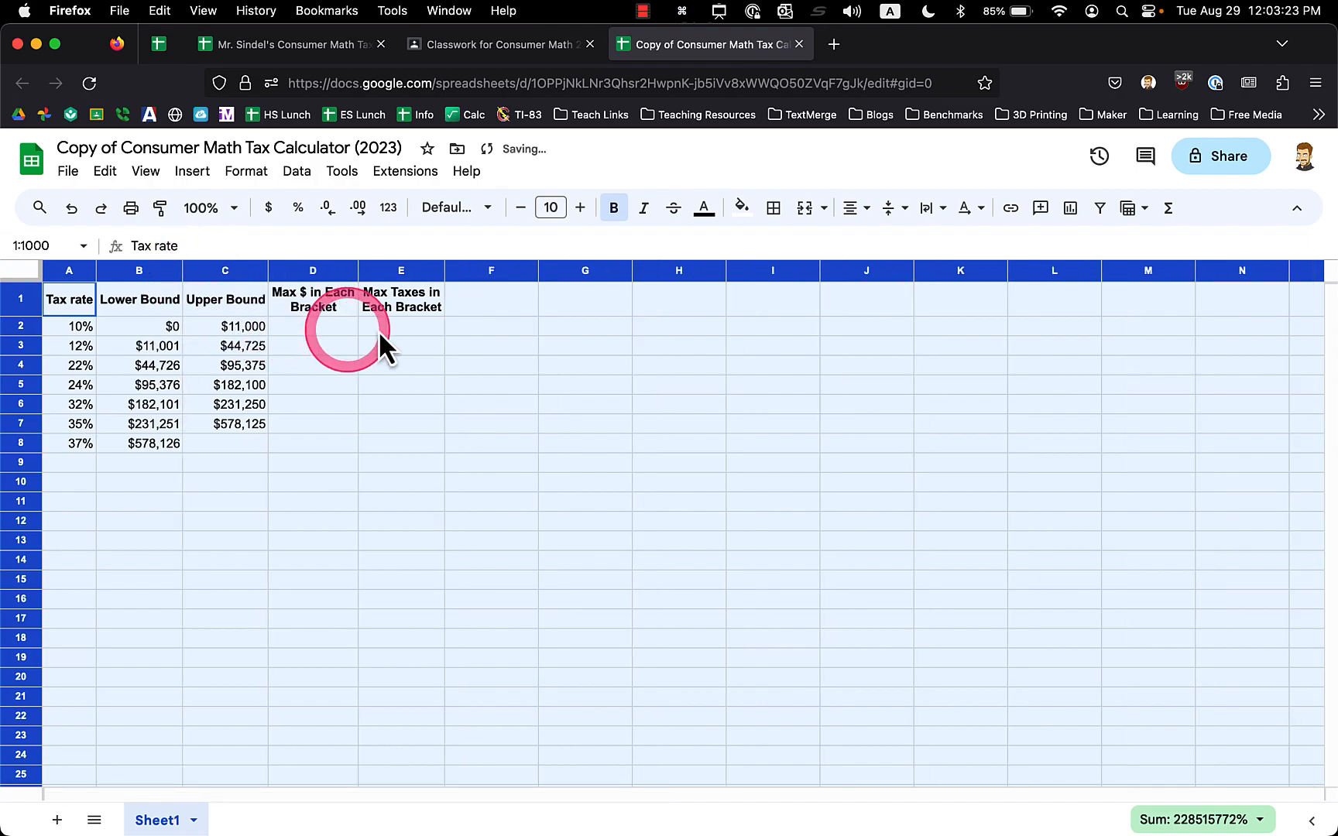
click(482, 308)
click(596, 299)
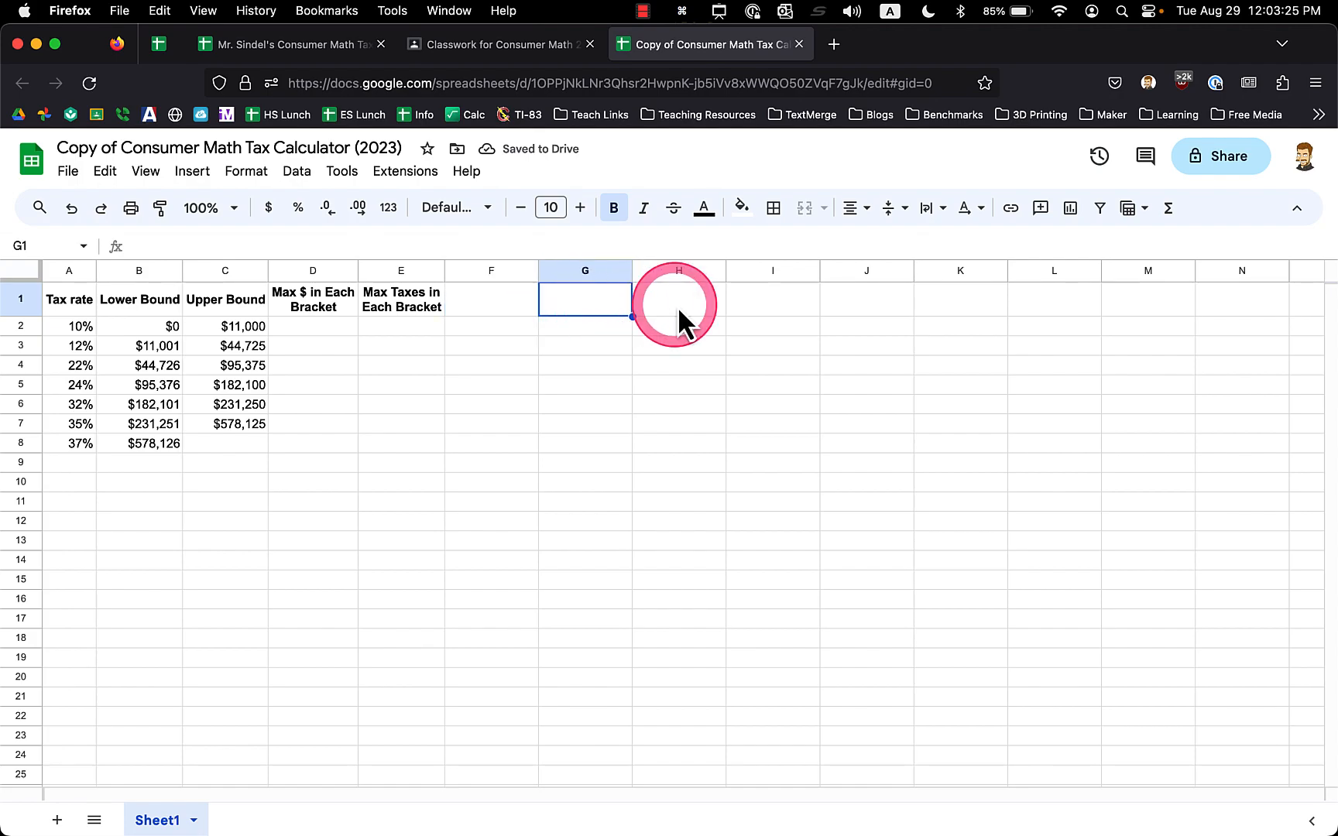
click(678, 306)
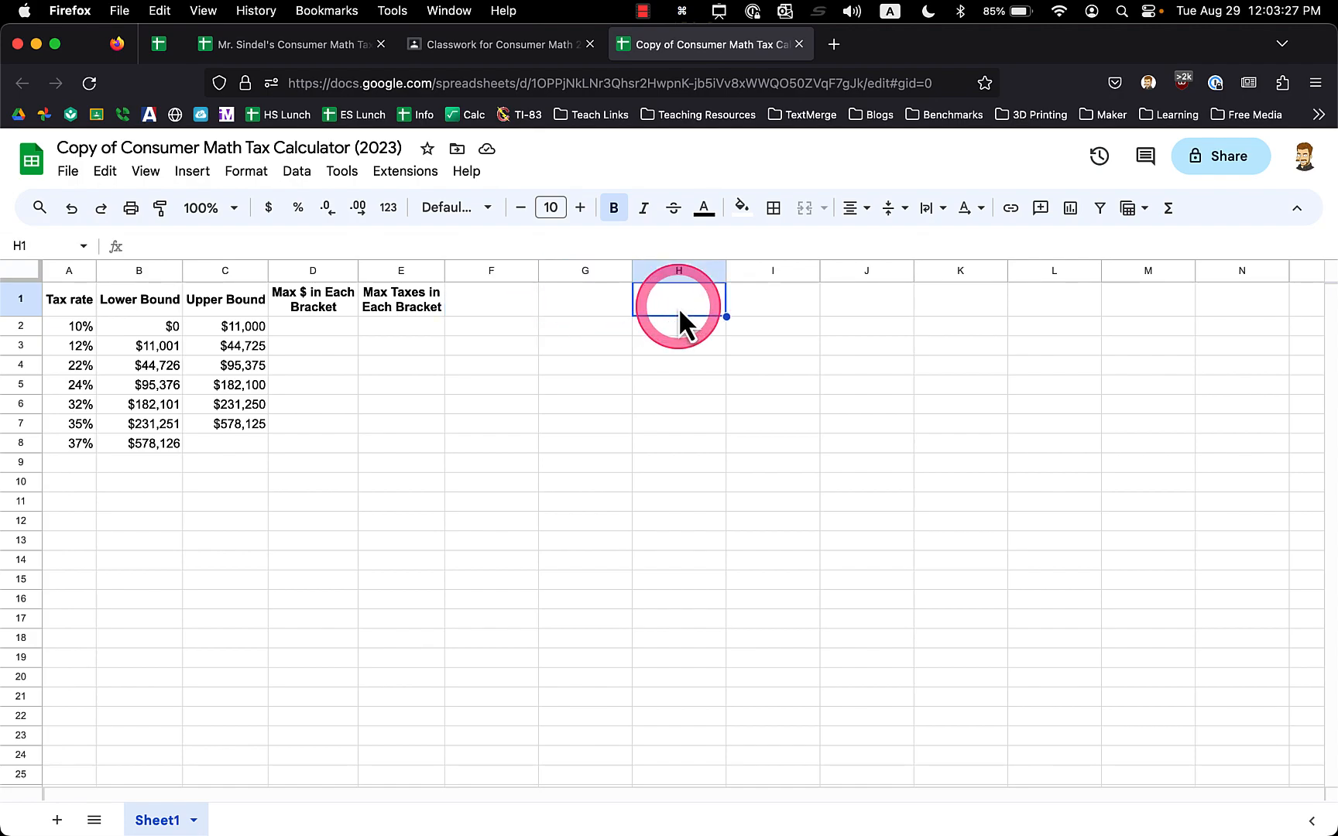
click(315, 332)
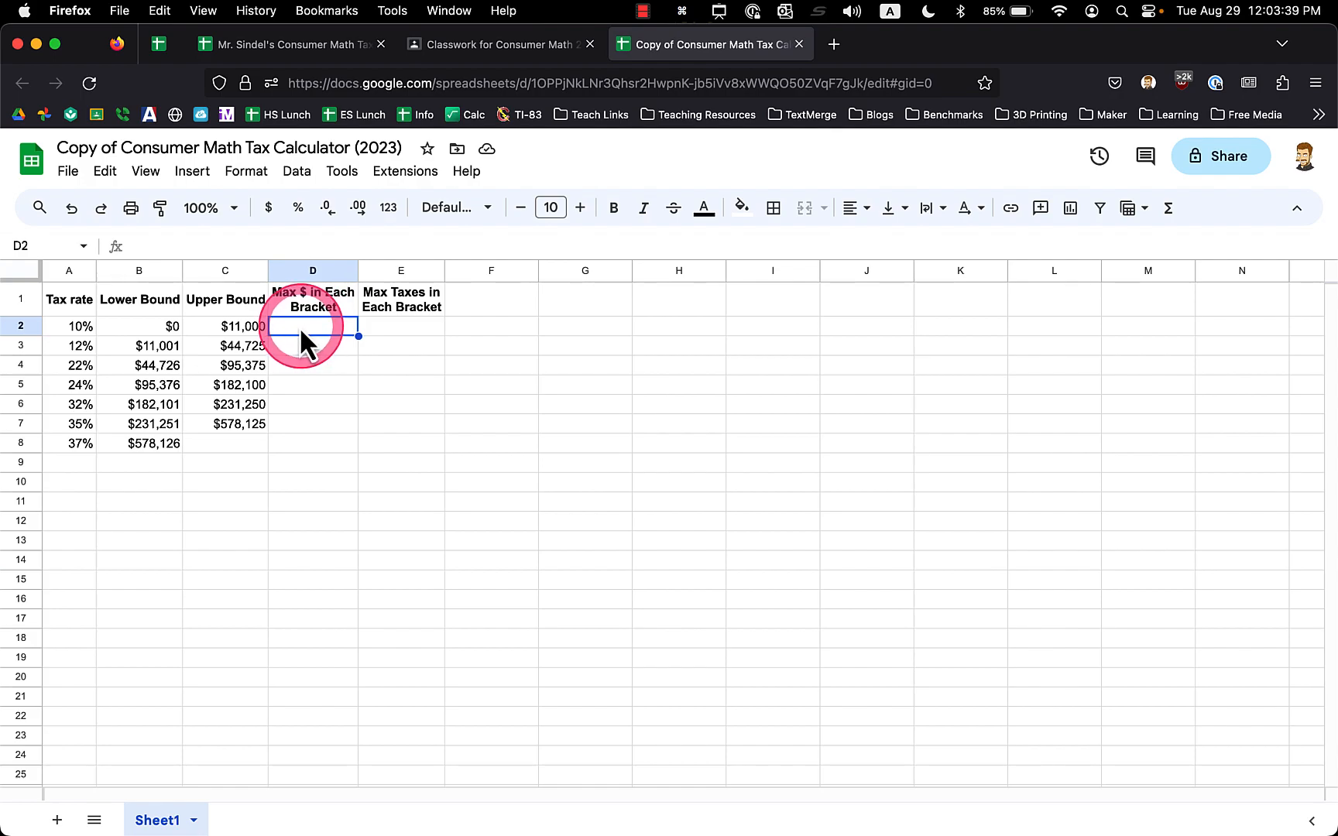
click(167, 329)
click(240, 328)
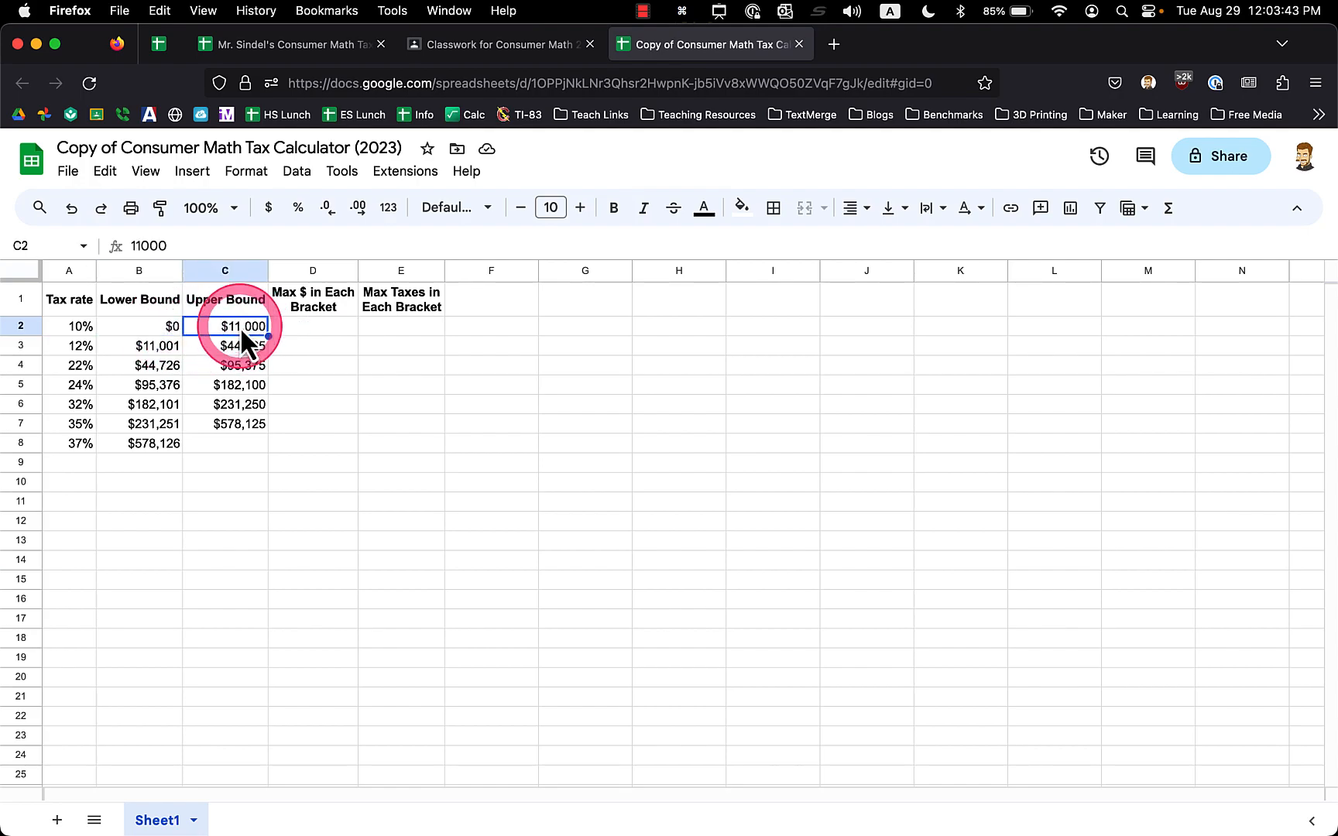
click(173, 328)
click(221, 328)
click(292, 328)
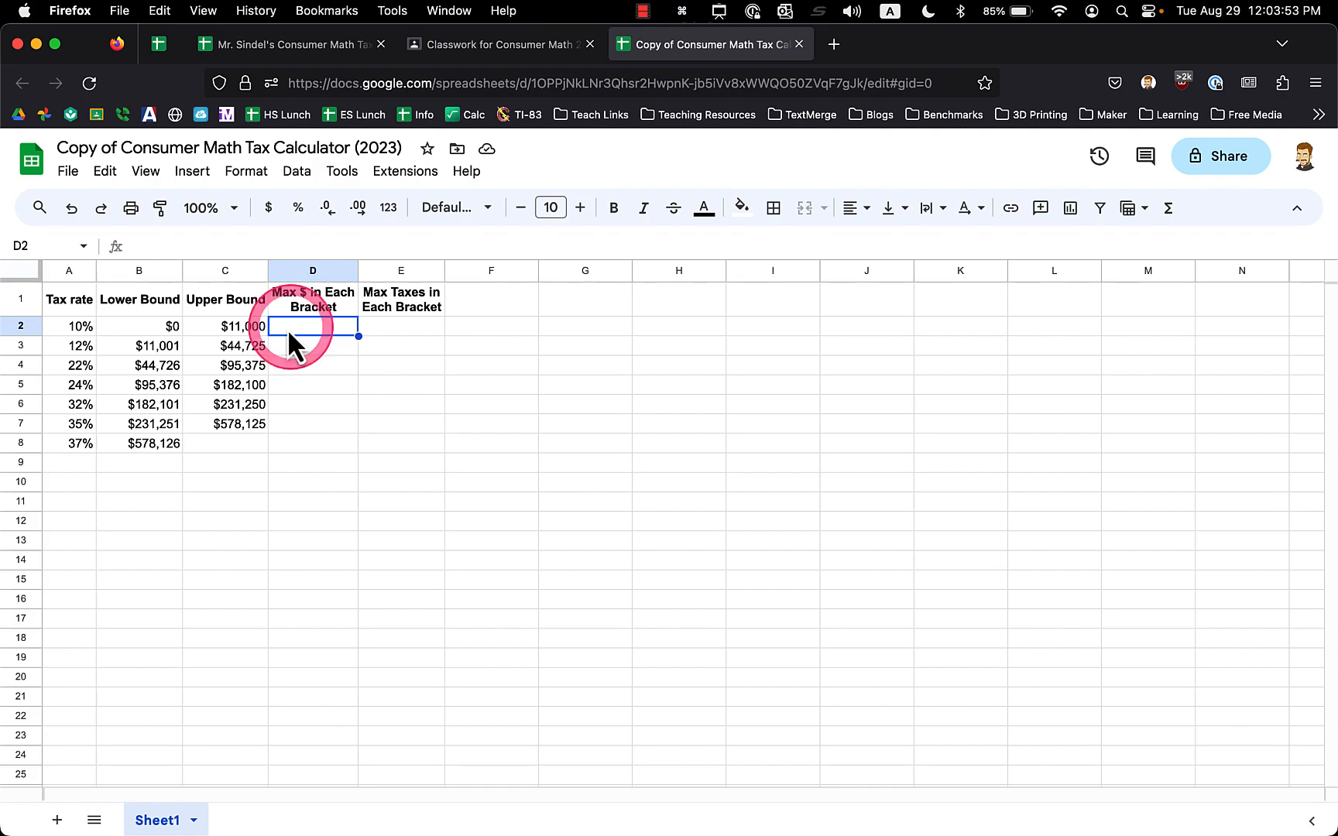
Try 123 as the lower bound in B2 while D2 is still empty, and undo that change
click(136, 324)
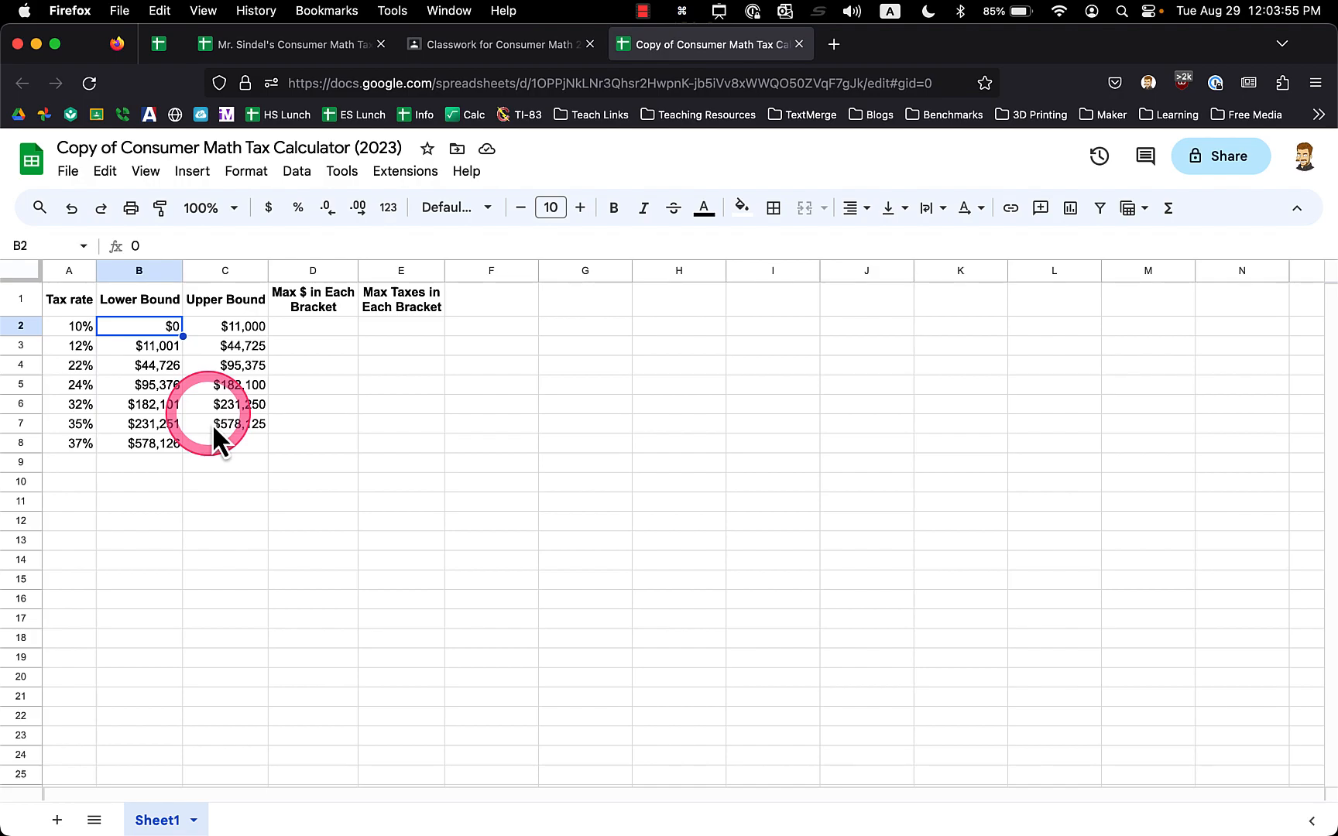
text(123)
key(Return)
key(Up)
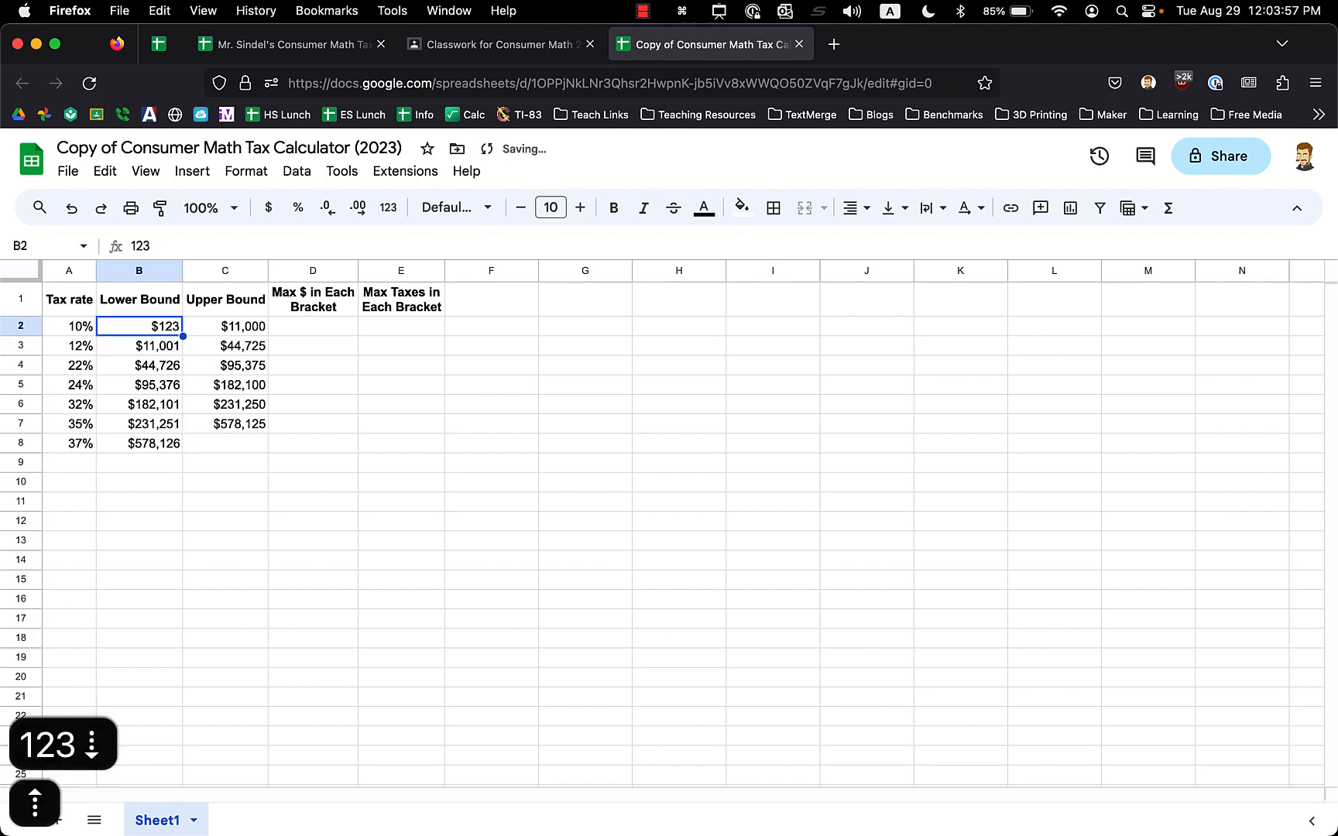
key(Right)
key(Right)
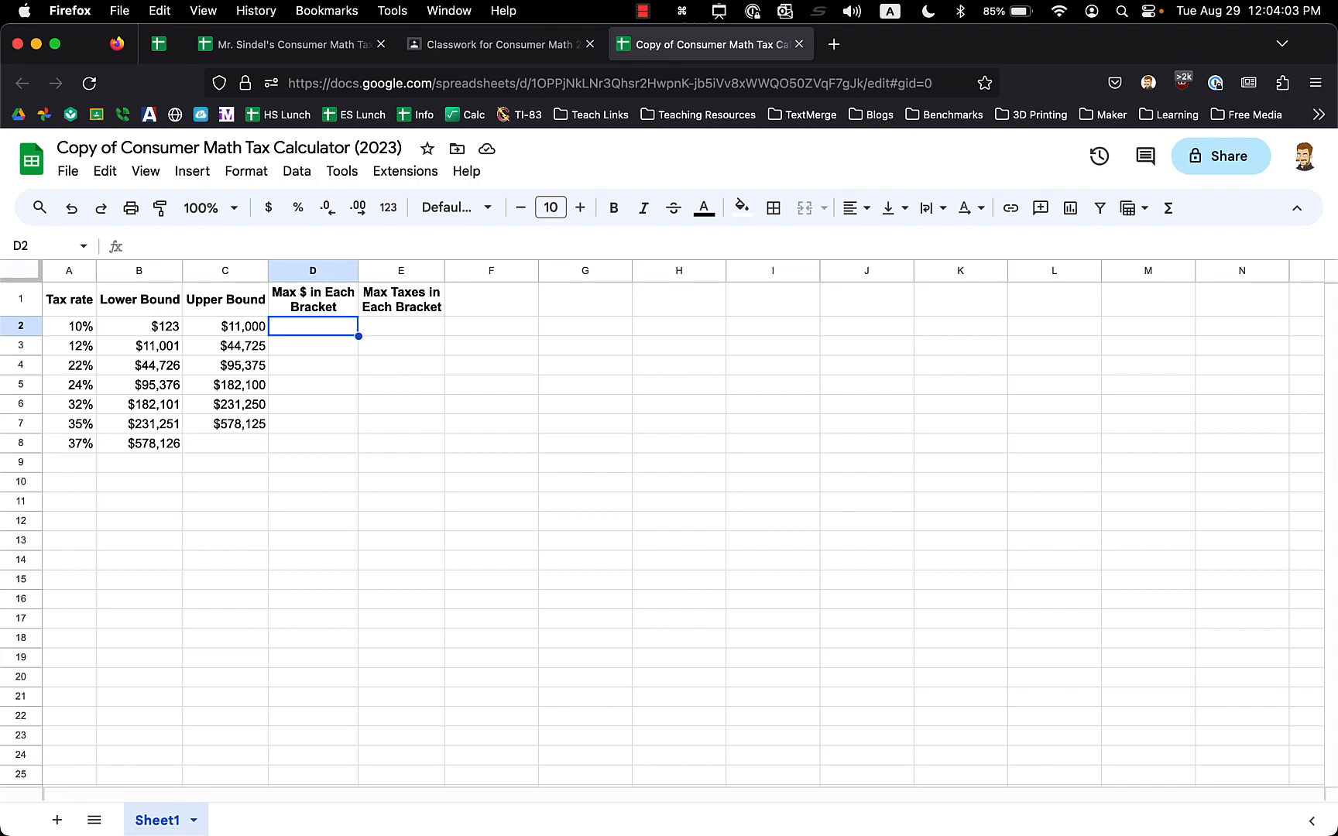
key(cmd+z)
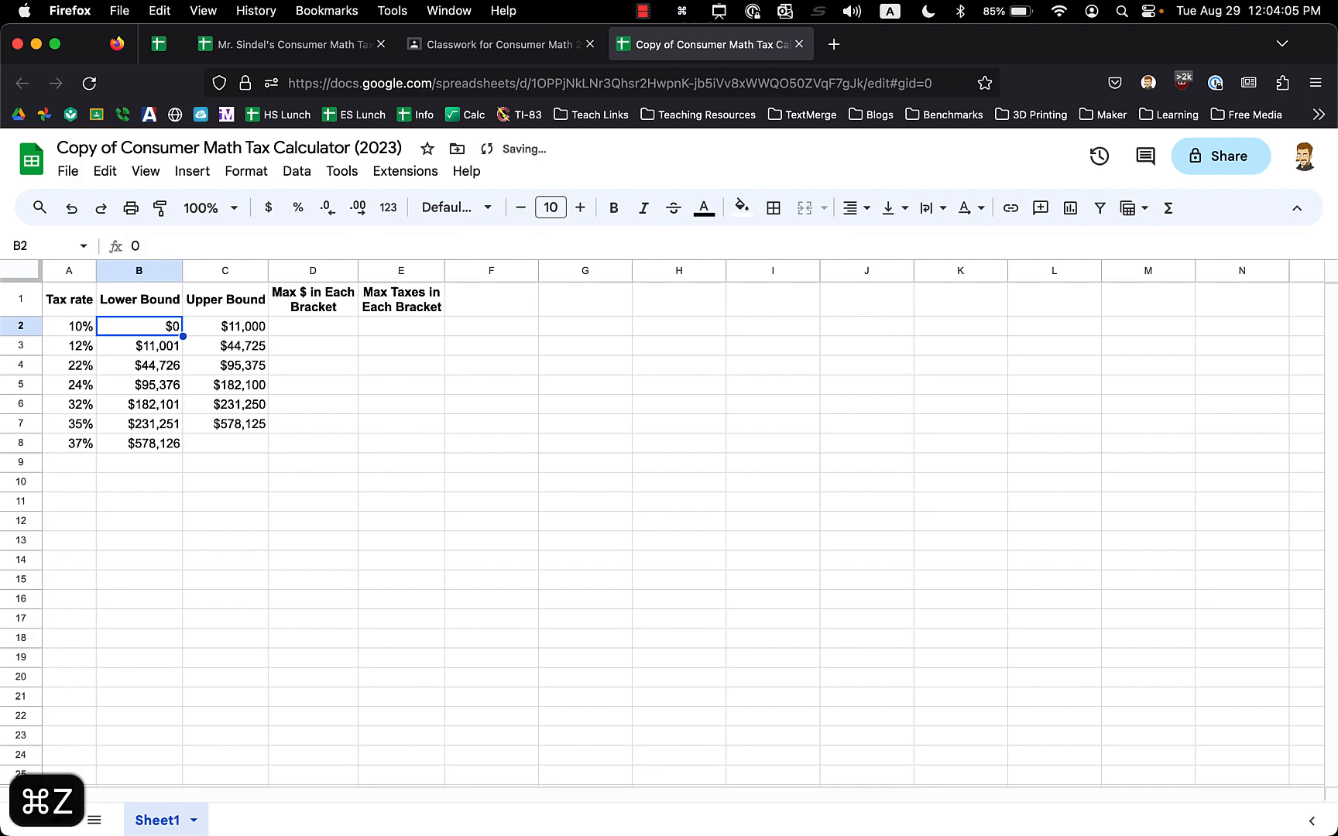
Enter the formula =C2-B2 in D2 to calculate the maximum dollars in the 10% bracket
click(305, 333)
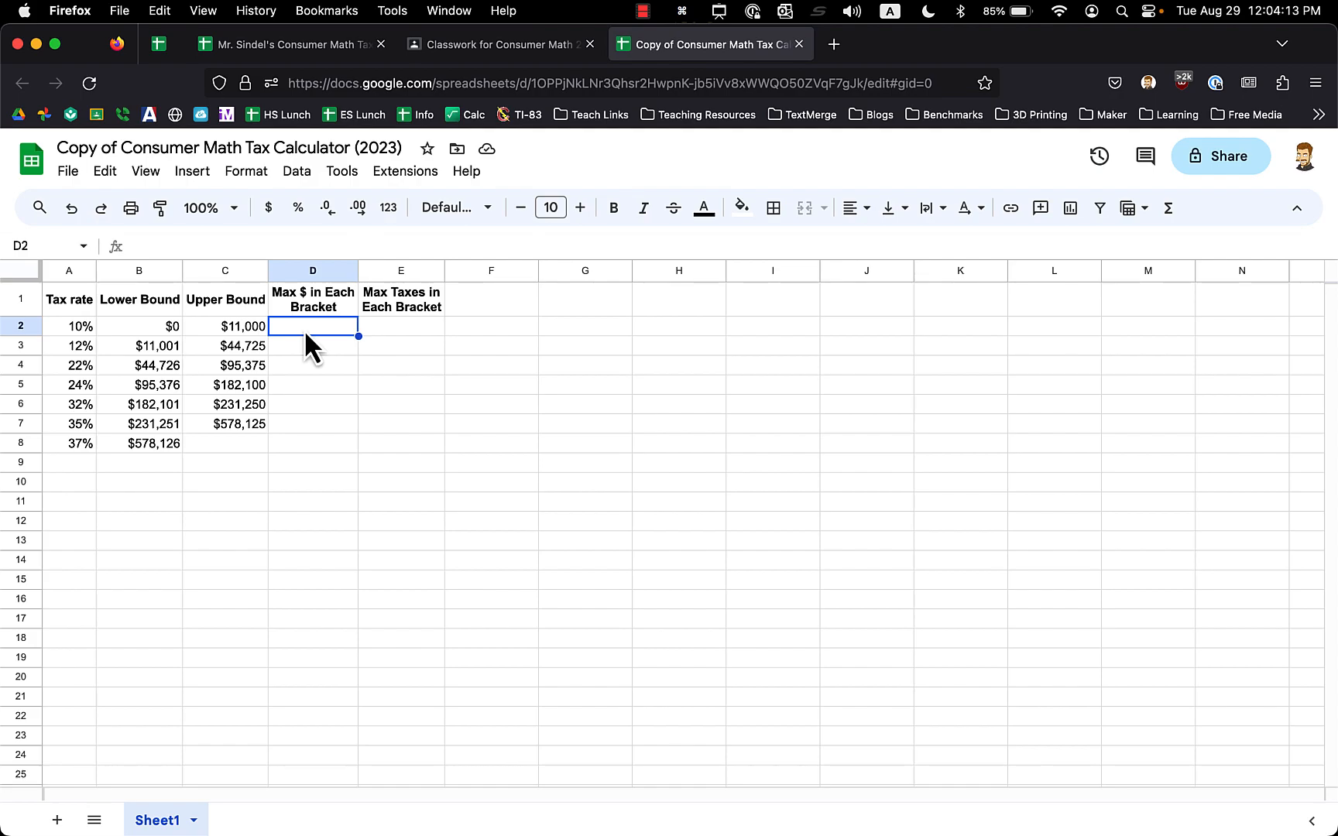
text(=)
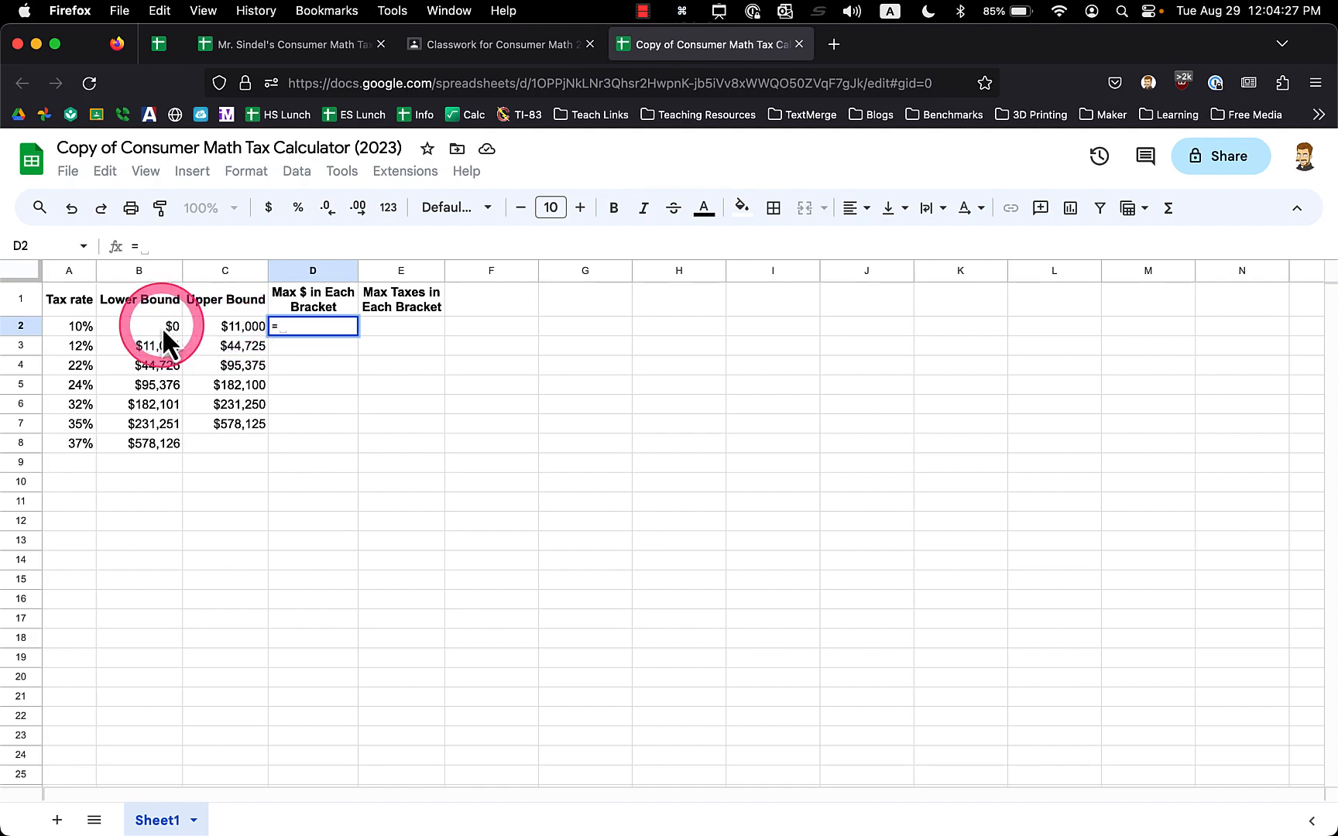
click(227, 324)
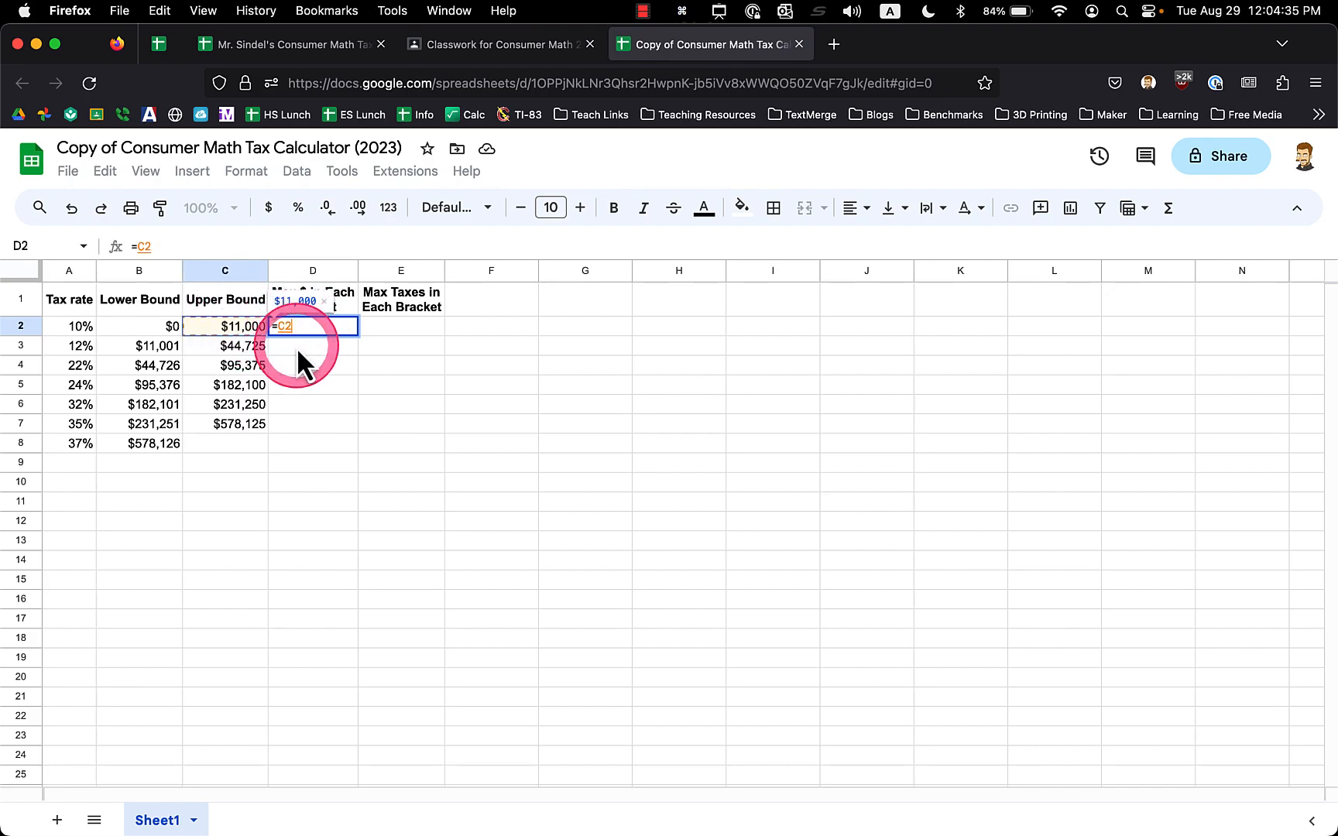
text(-)
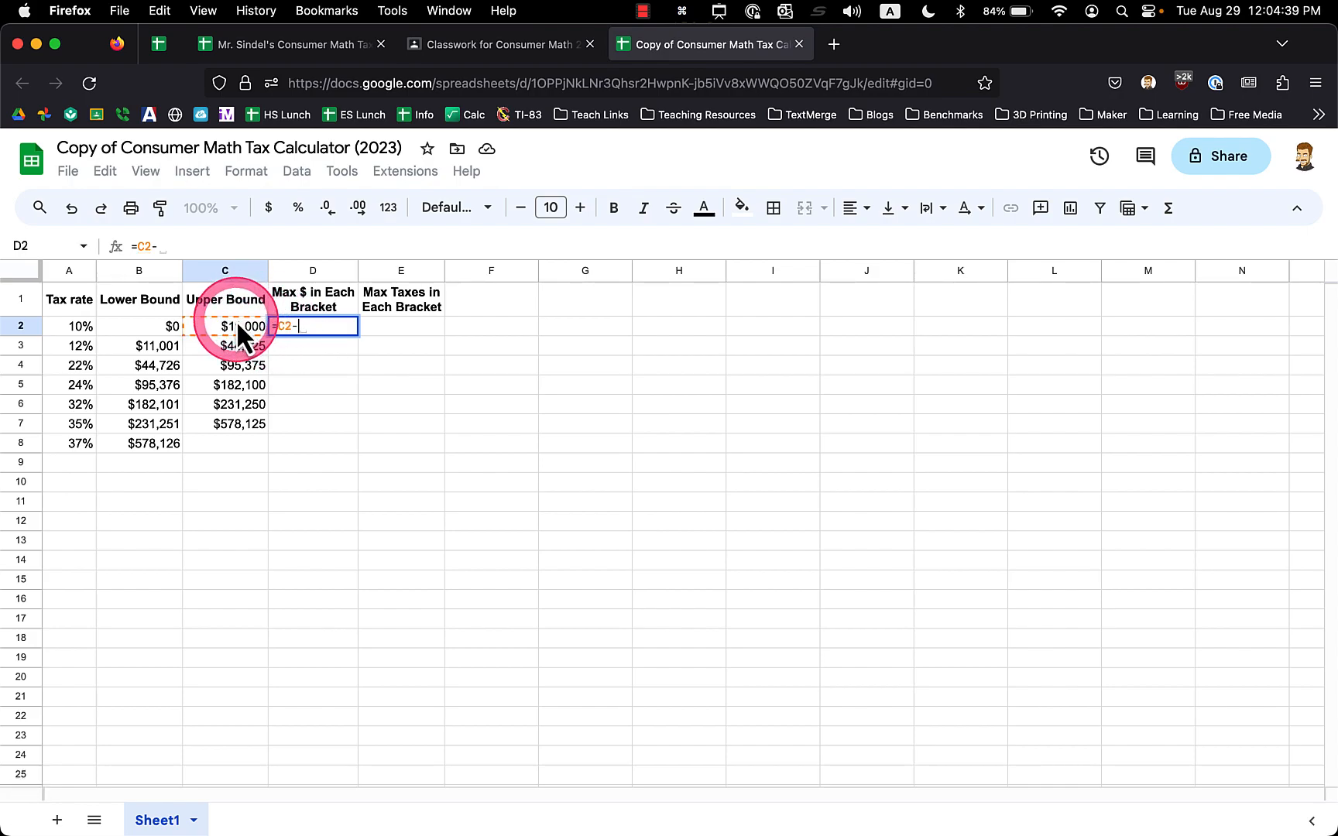
click(155, 325)
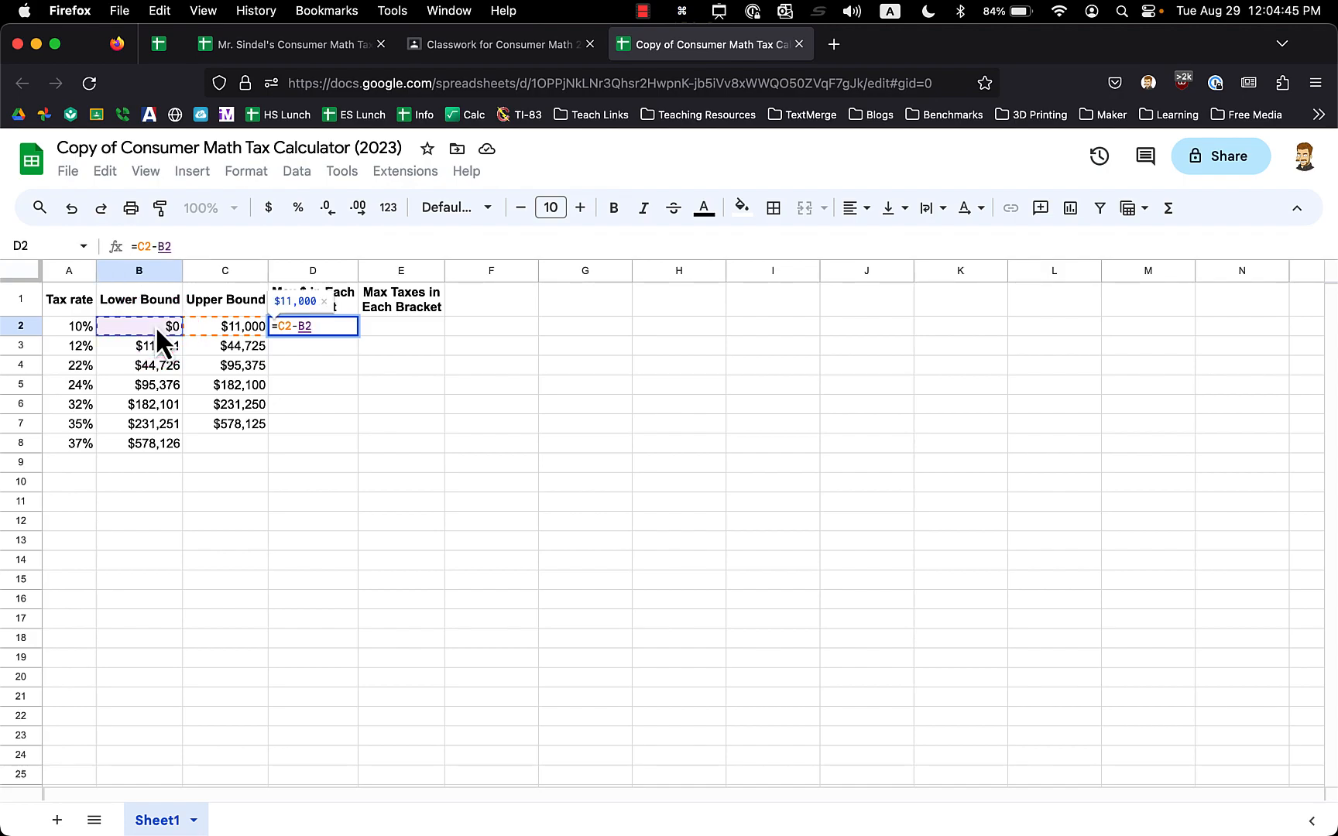
key(Return)
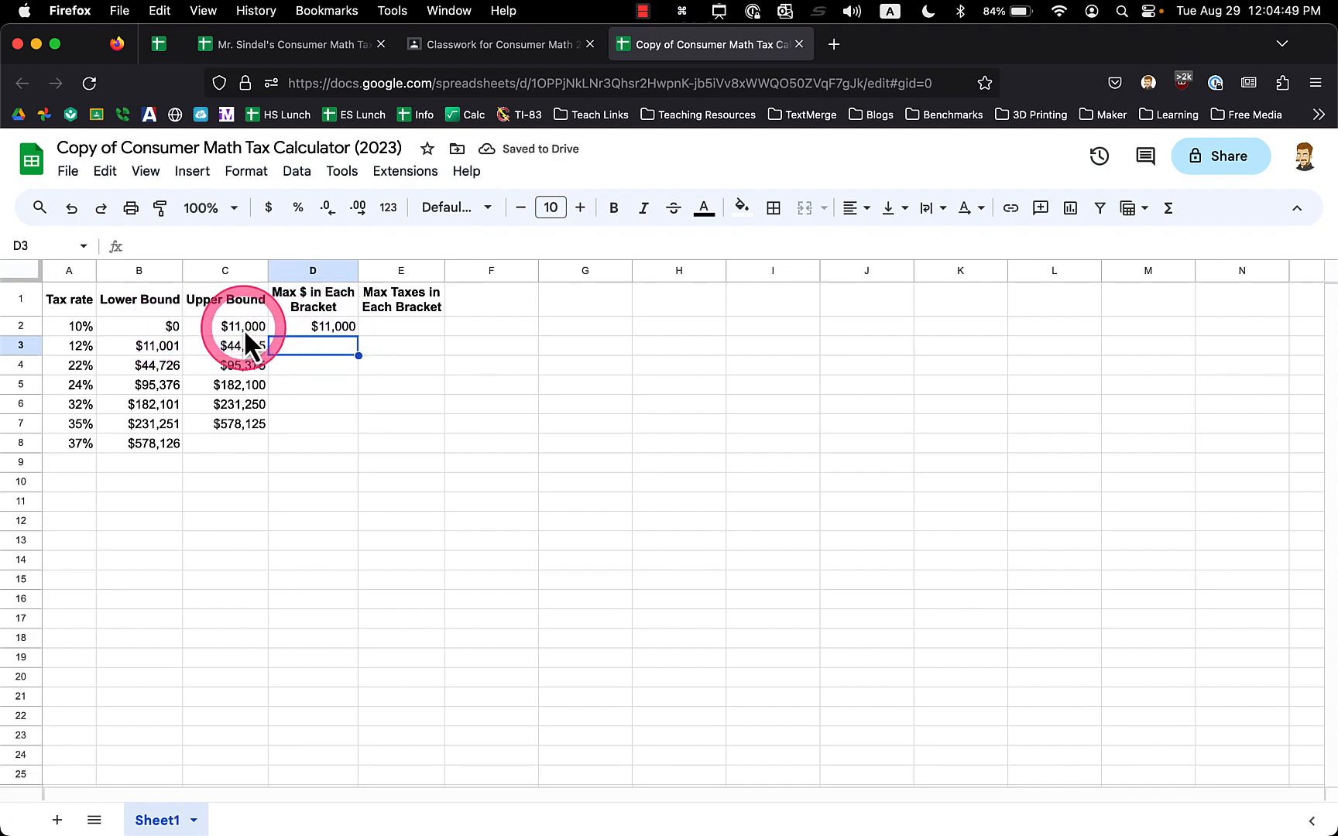
Test the D2 formula by setting the lower bound in B2 to 123, and undo that change
click(303, 328)
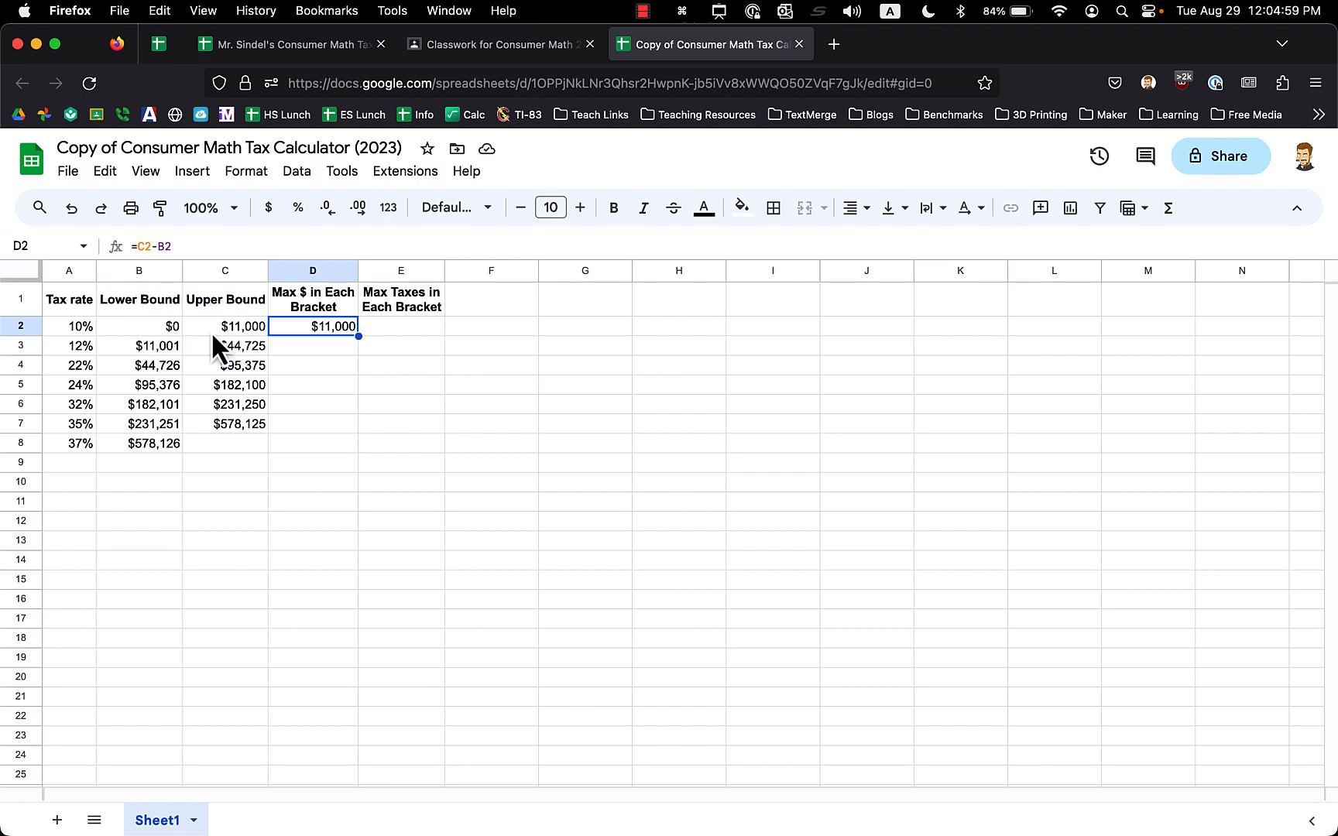
click(168, 326)
text(123)
key(Return)
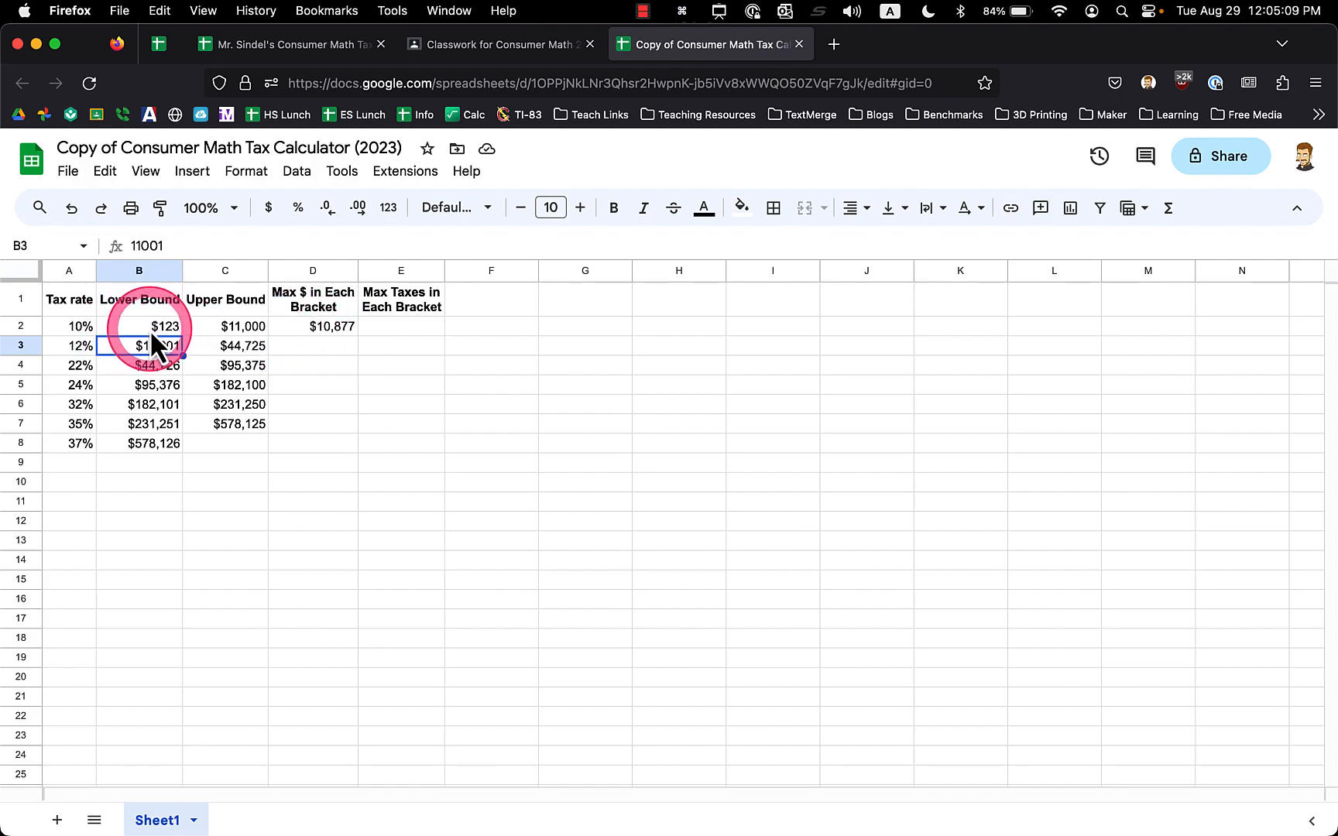
key(super+z)
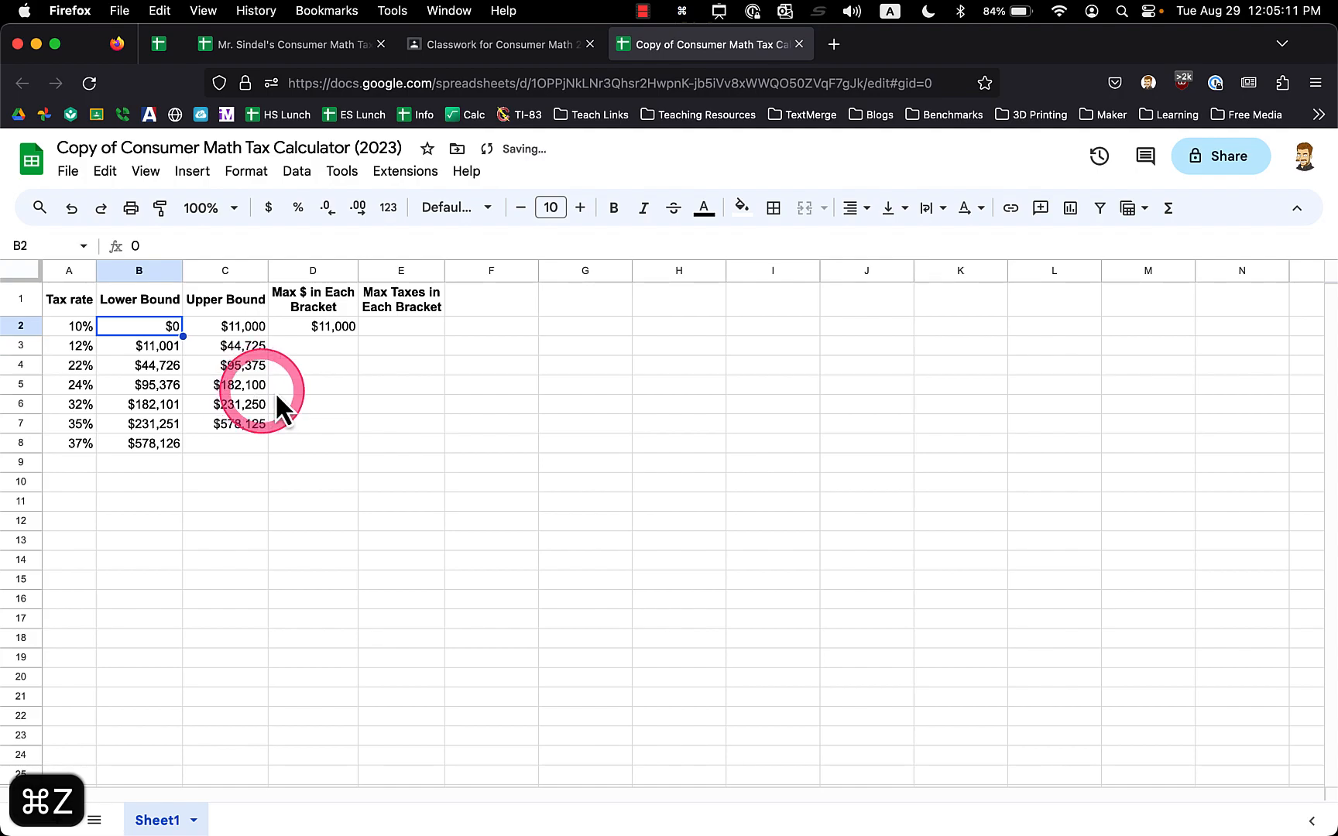
click(317, 335)
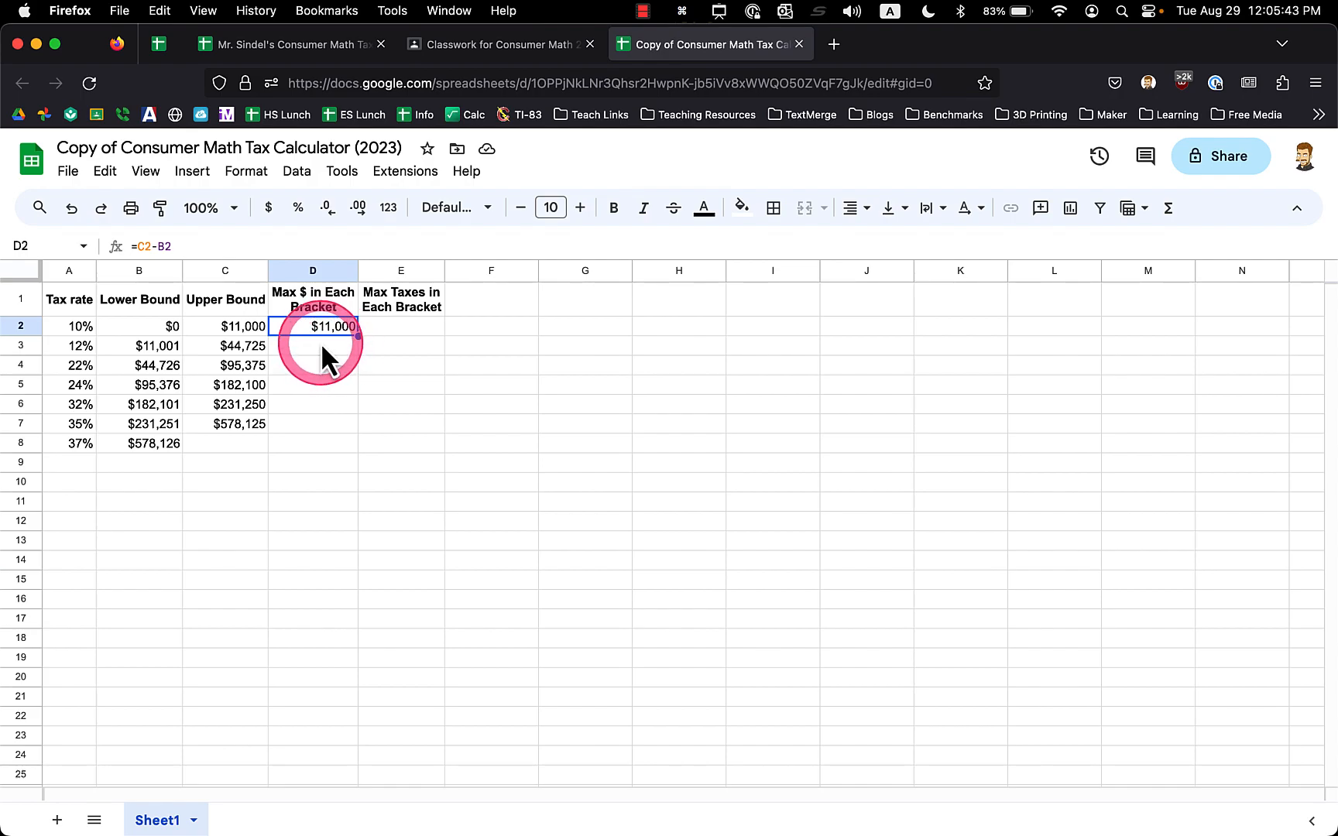
drag(315, 334, 317, 370)
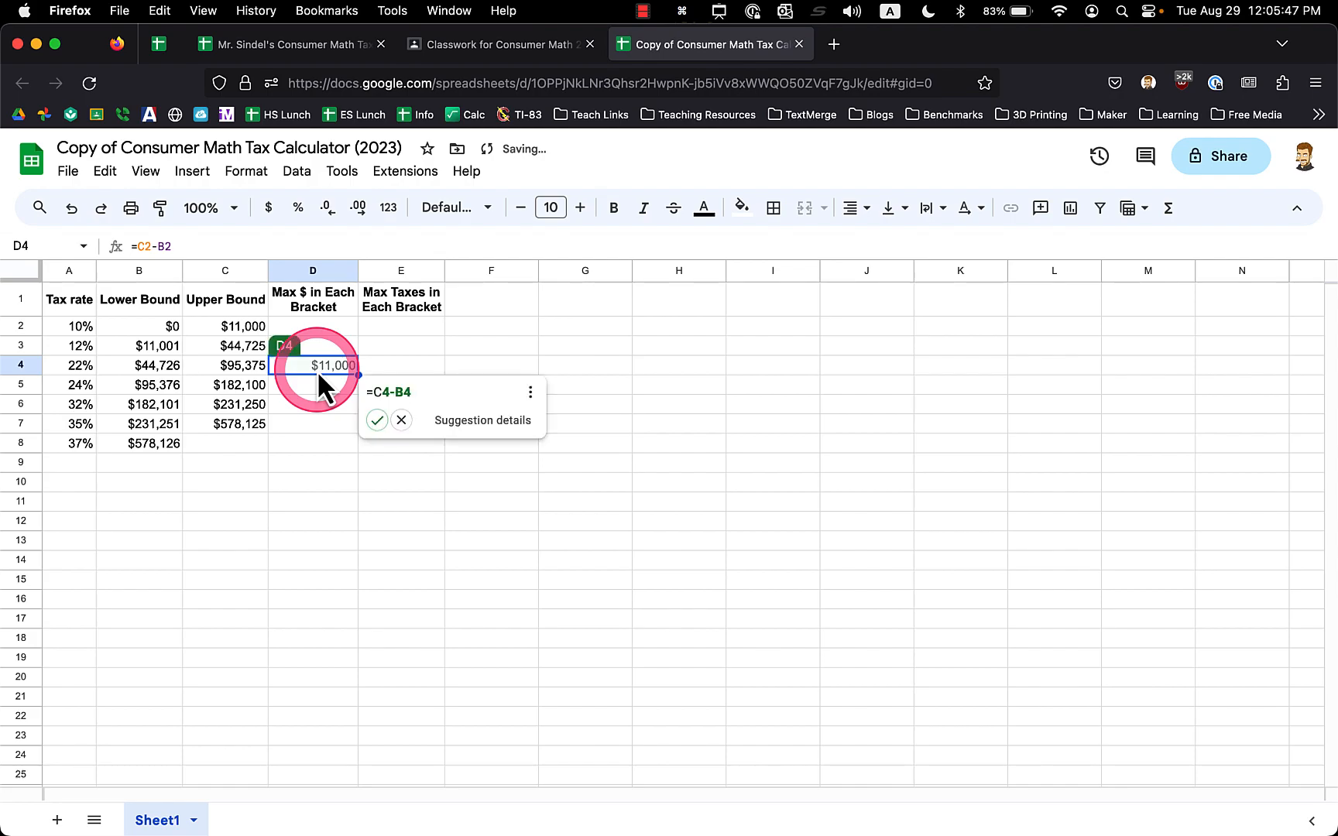
key(super+z)
Fill the D2 formula down through D7 and check the row 3 result against its upper and lower bounds
click(341, 330)
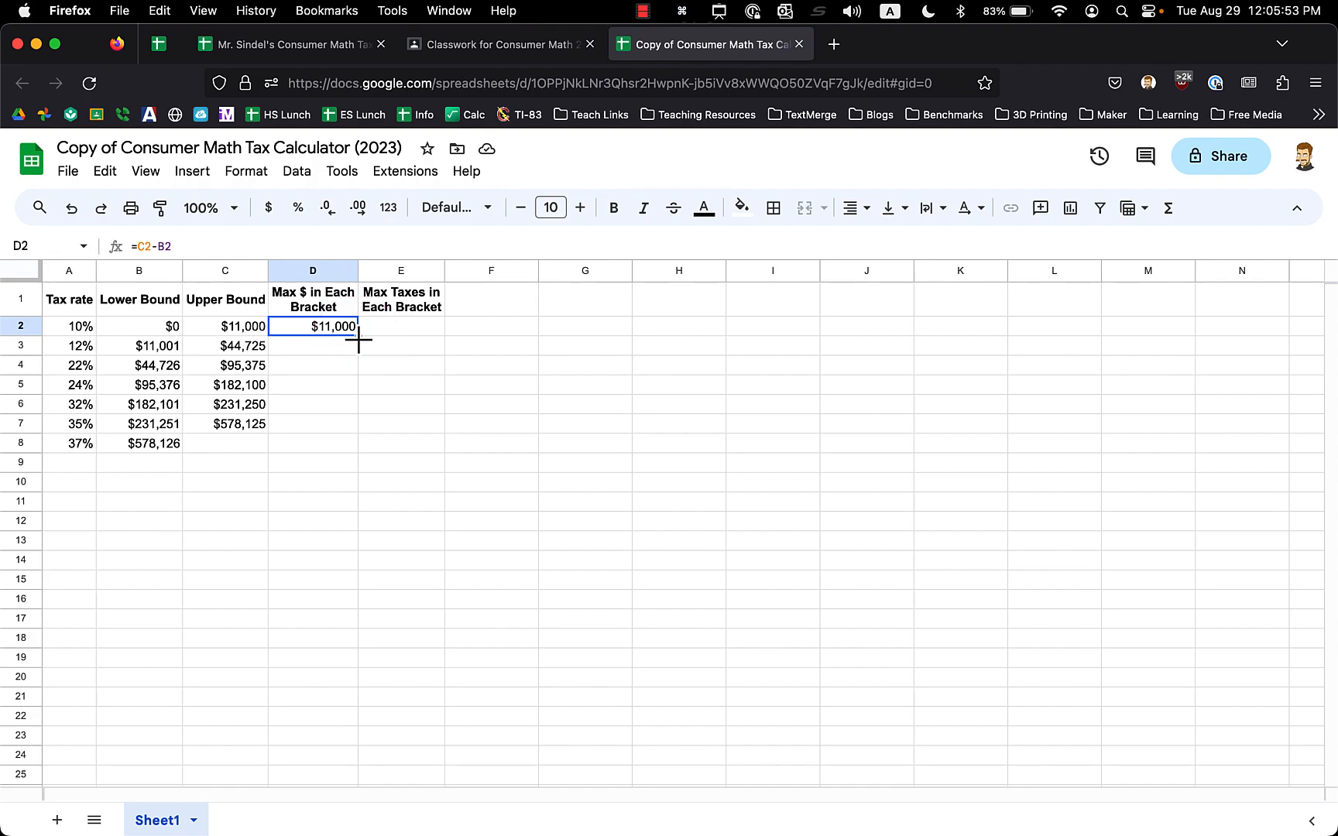
drag(358, 338, 352, 435)
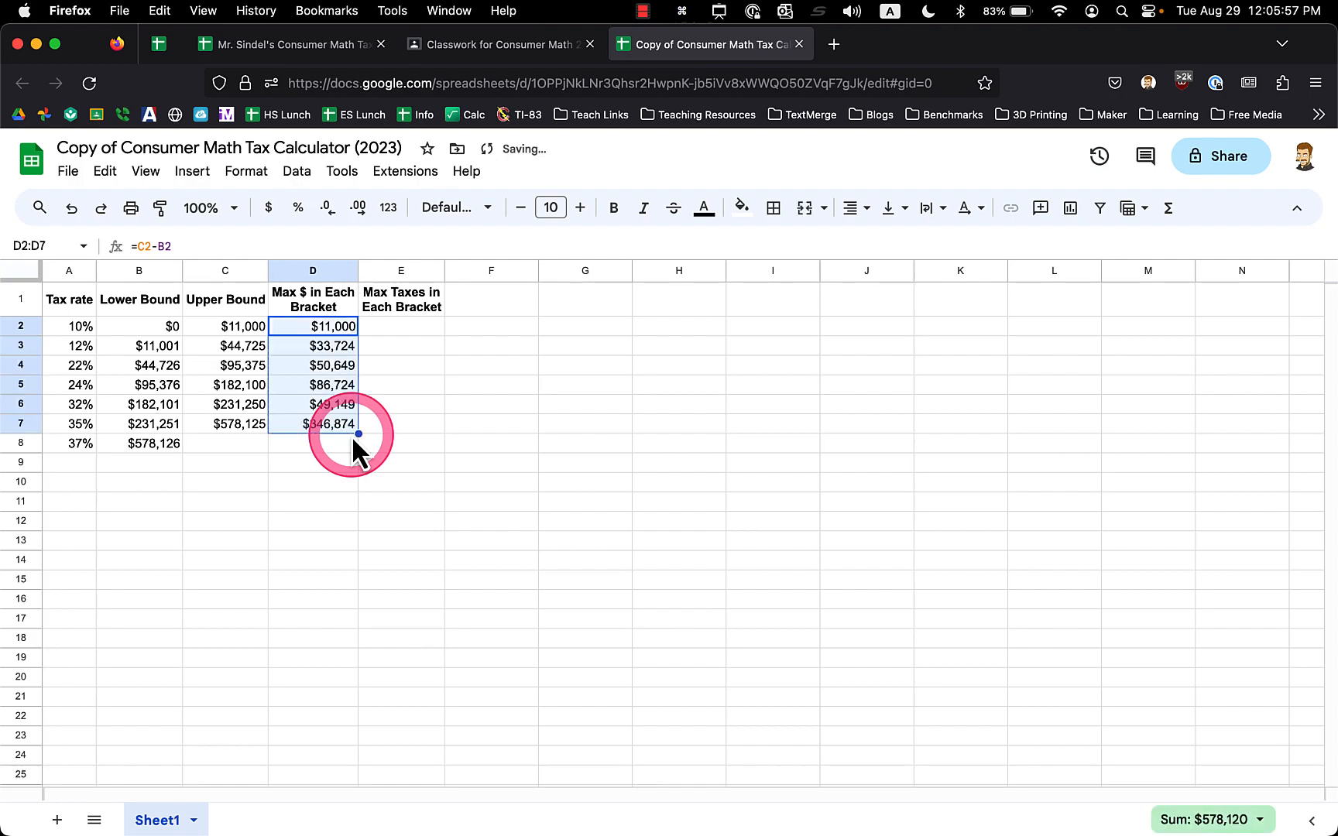
click(338, 352)
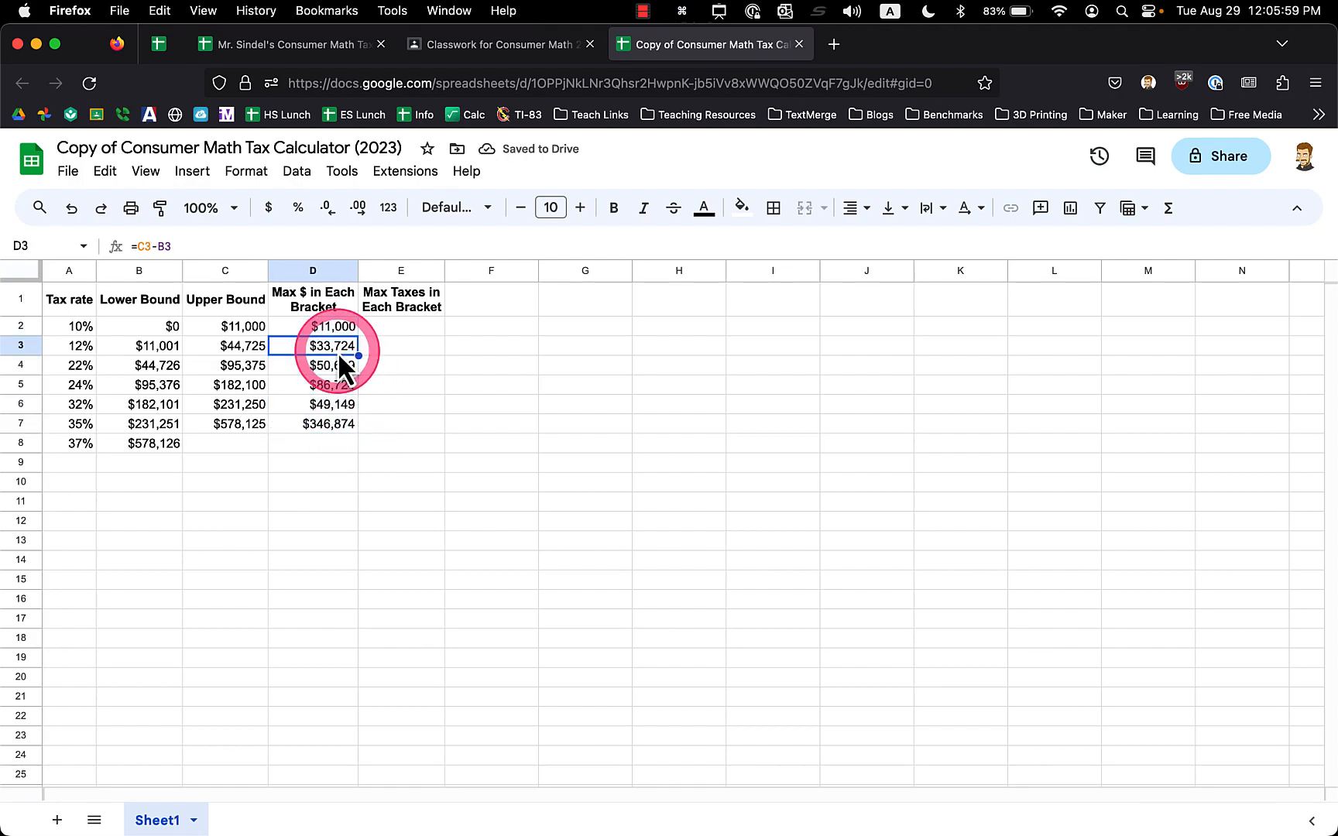
click(247, 345)
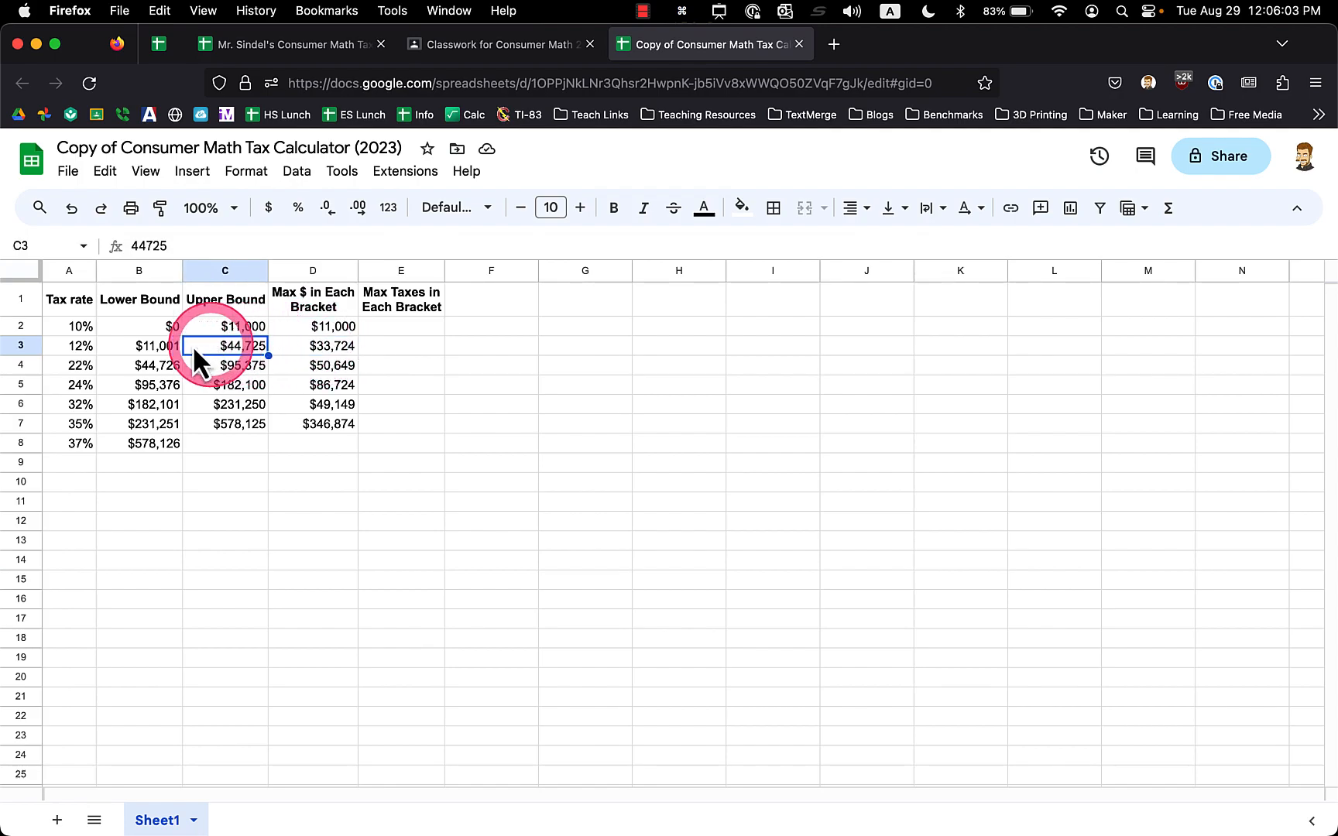
click(165, 345)
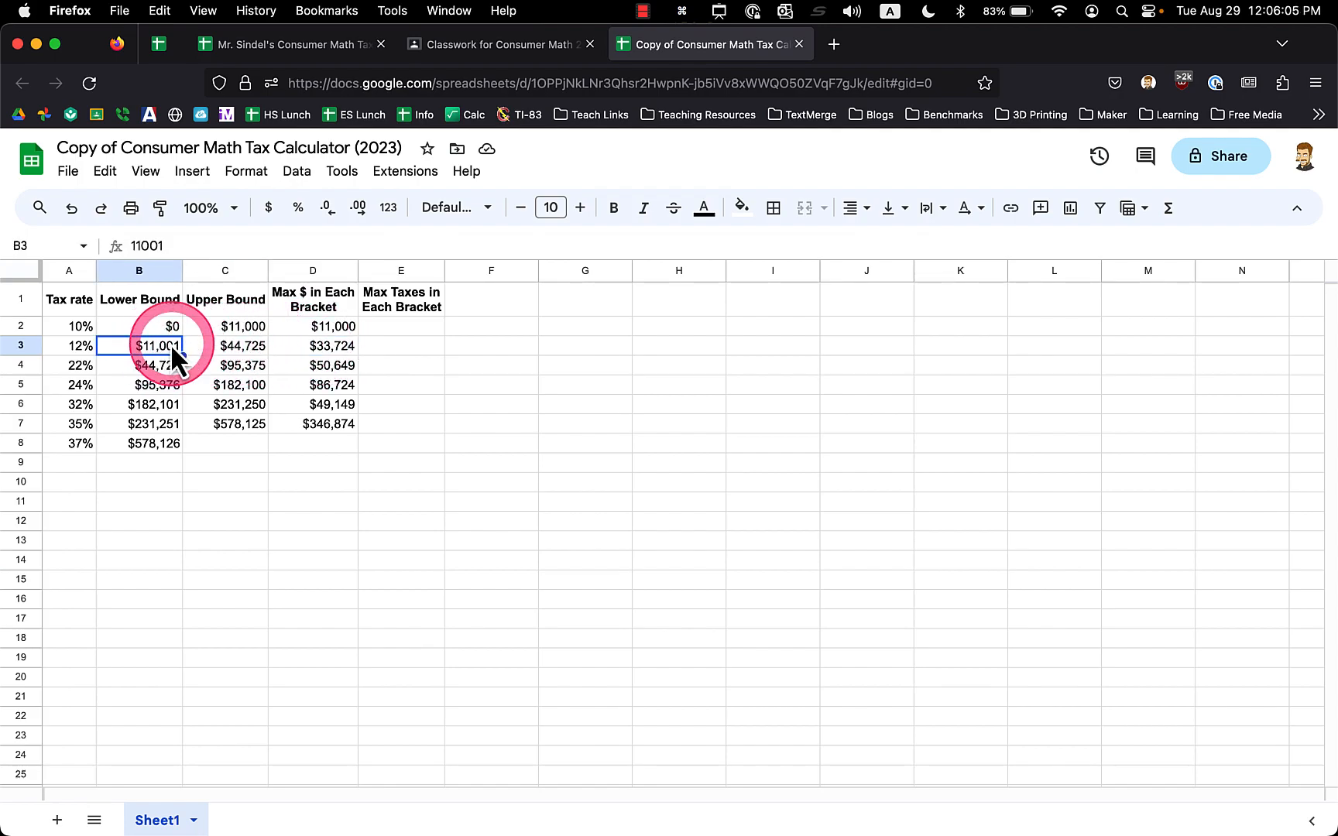
click(318, 346)
click(241, 351)
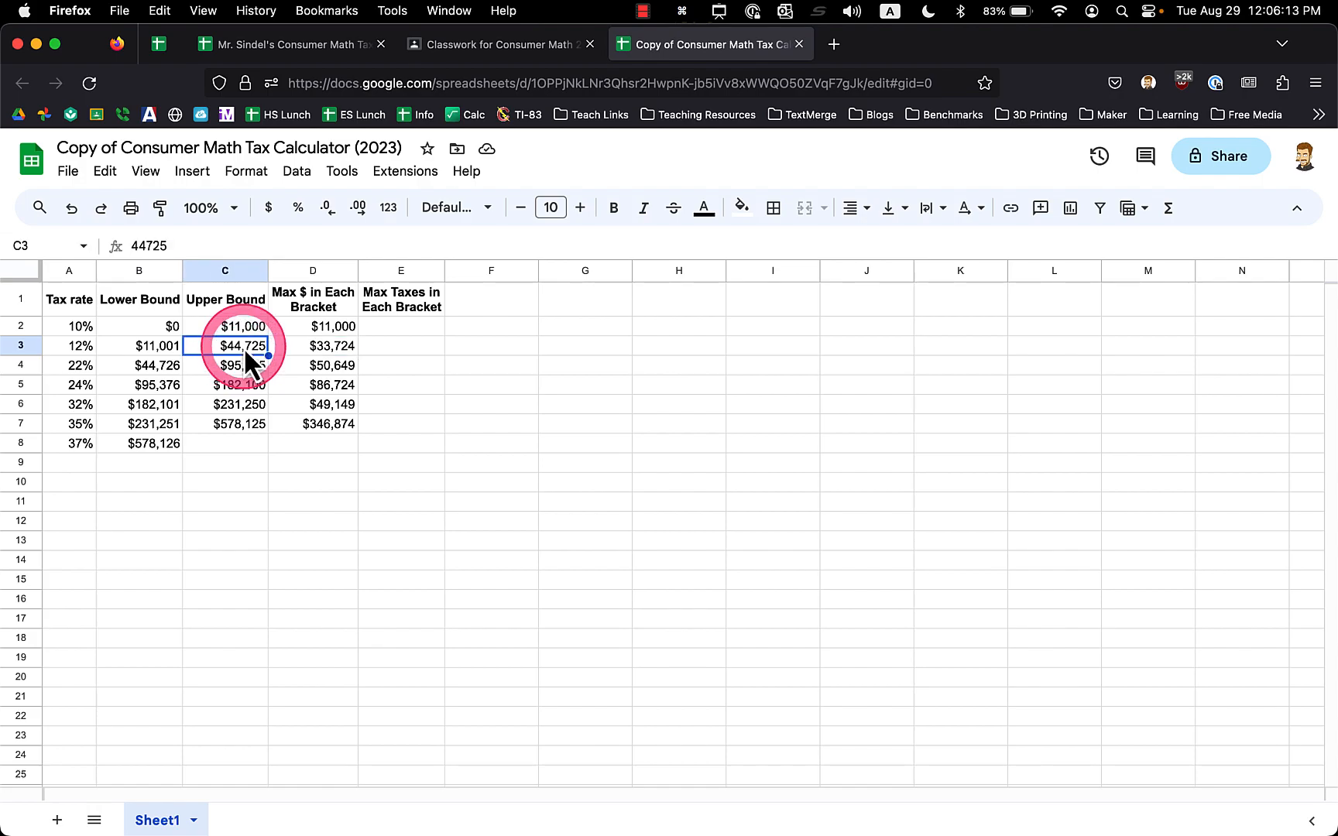
click(237, 329)
Clear the filled formulas from D3:D7, keeping the one in D2
drag(323, 348, 324, 420)
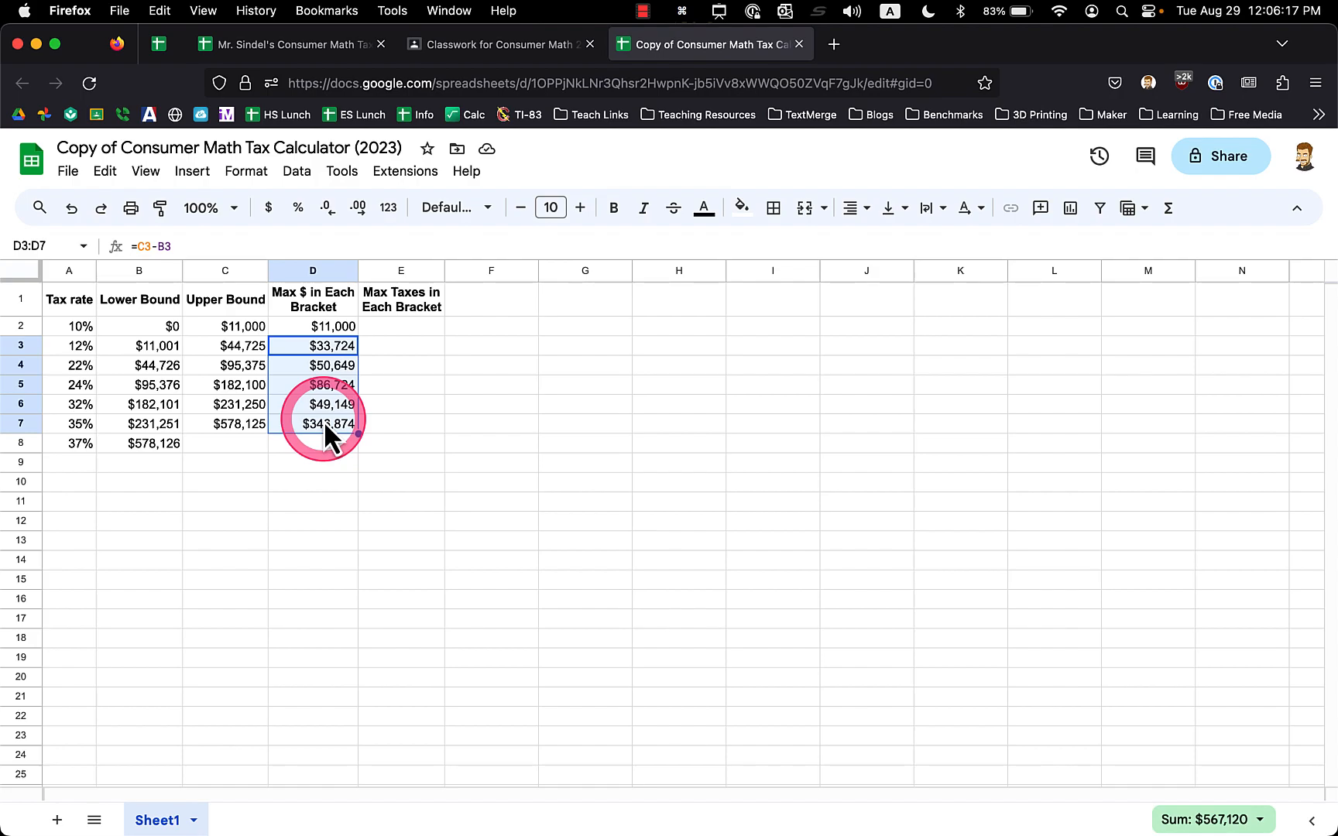
key(BackSpace)
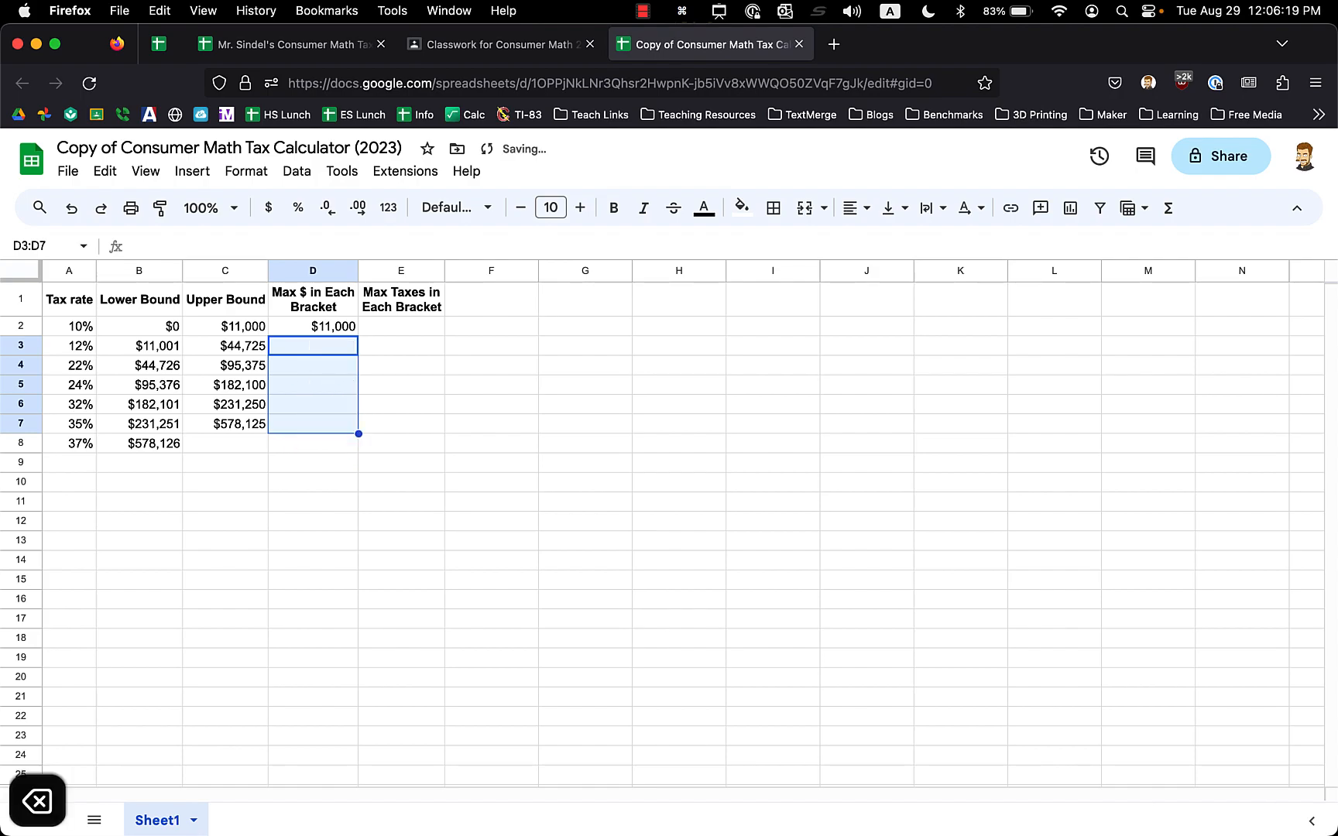
click(316, 346)
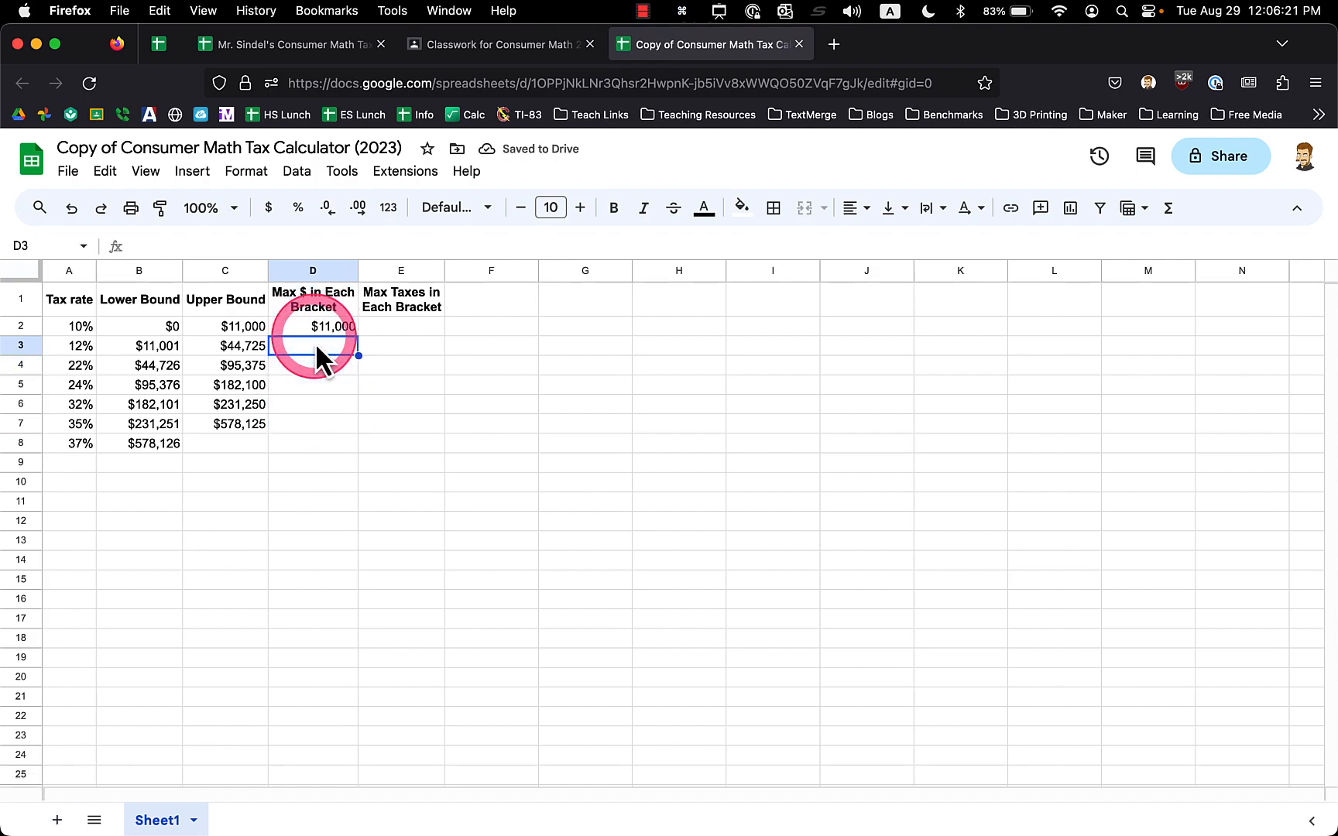
Enter the formula =C3-C2 in D3 to calculate the maximum dollars in the 12% bracket
text(=)
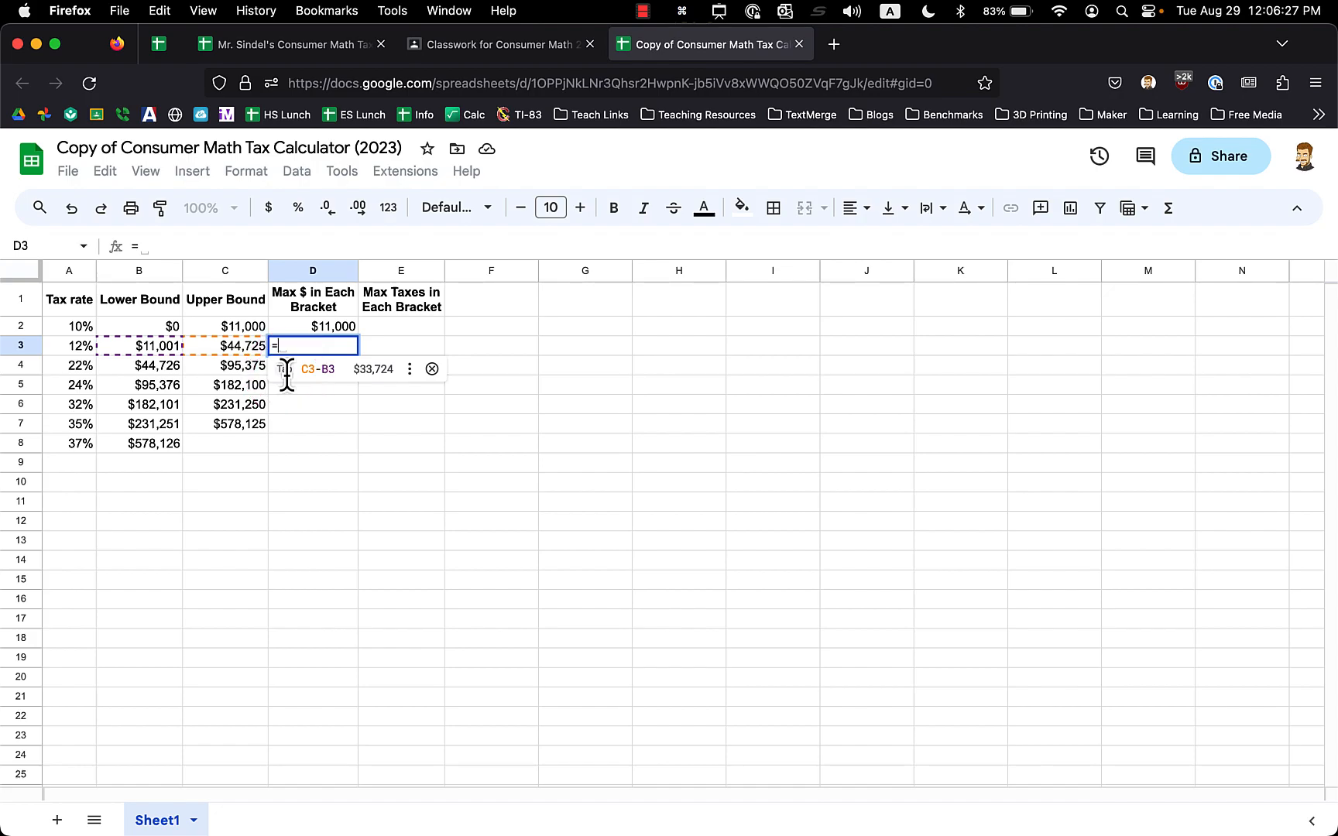
click(323, 381)
click(220, 346)
text(-)
click(217, 329)
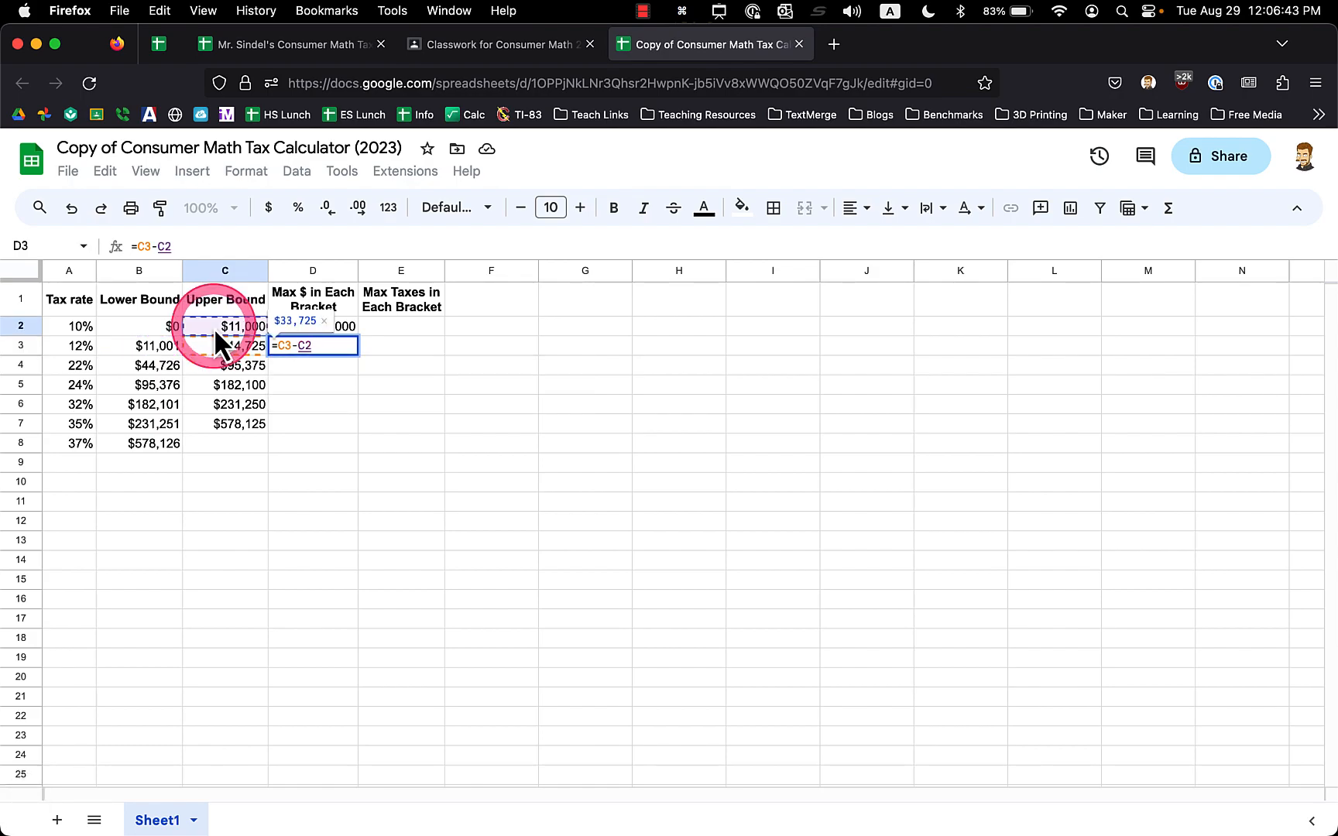
key(Return)
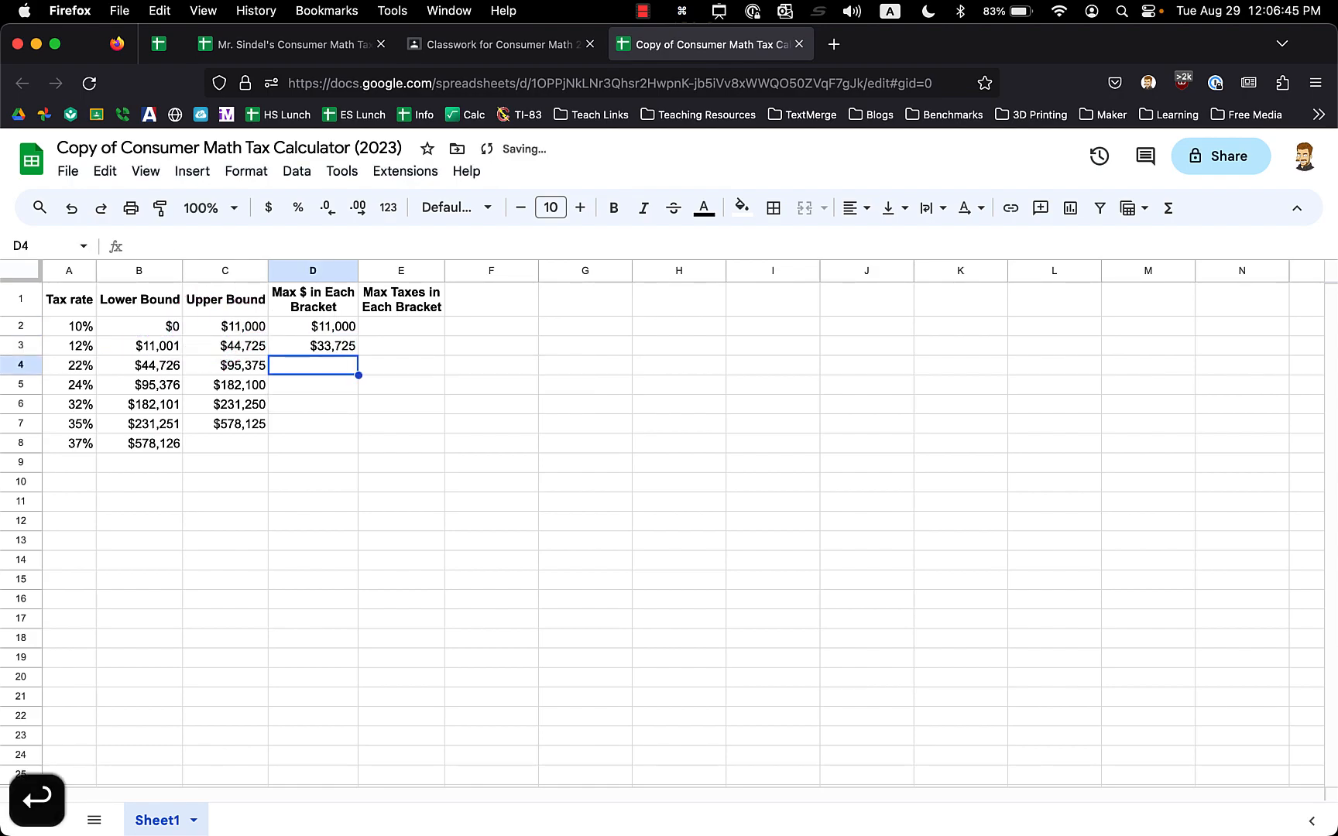
Replace the contents of D3 with the same formula, =C3-C2, written out with typed cell references
key(Up)
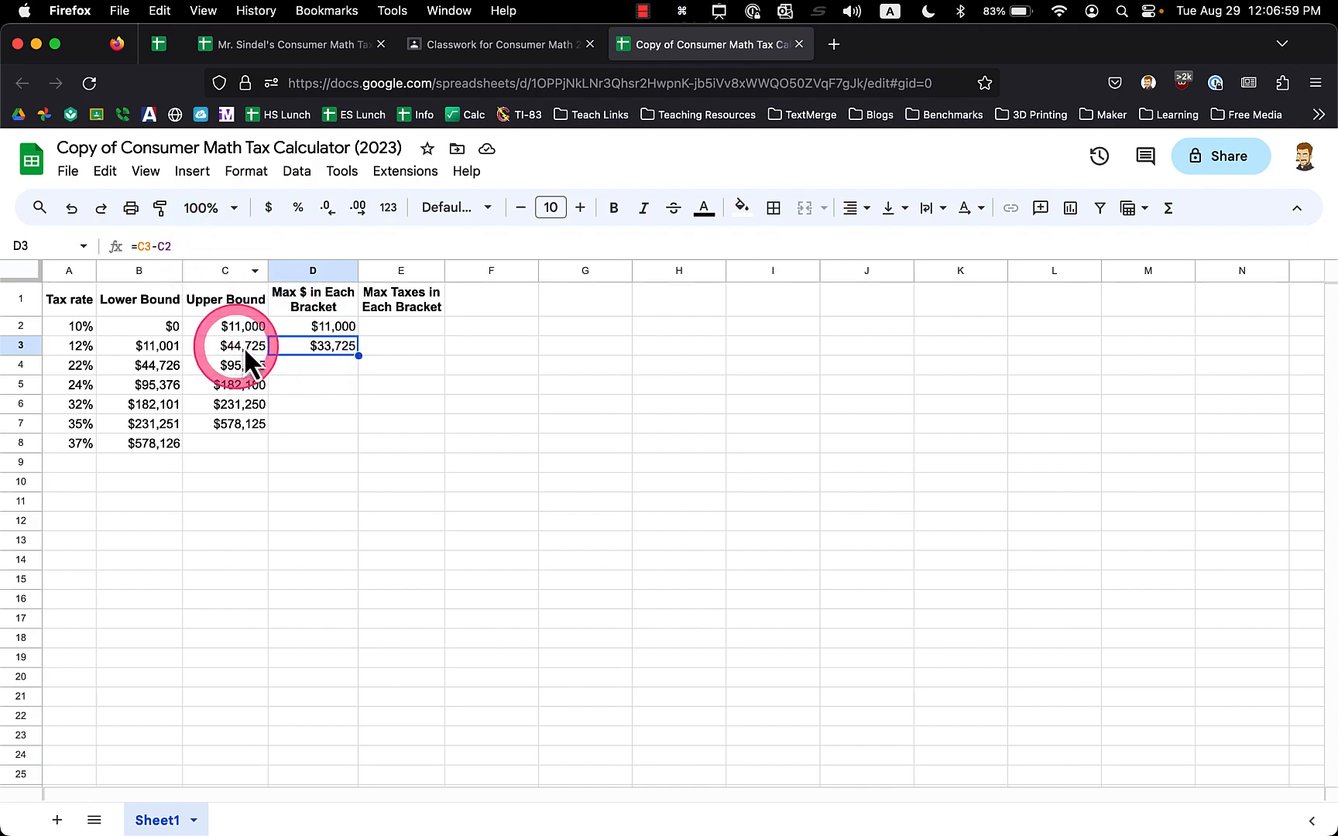
drag(171, 246, 138, 246)
key(BackSpace)
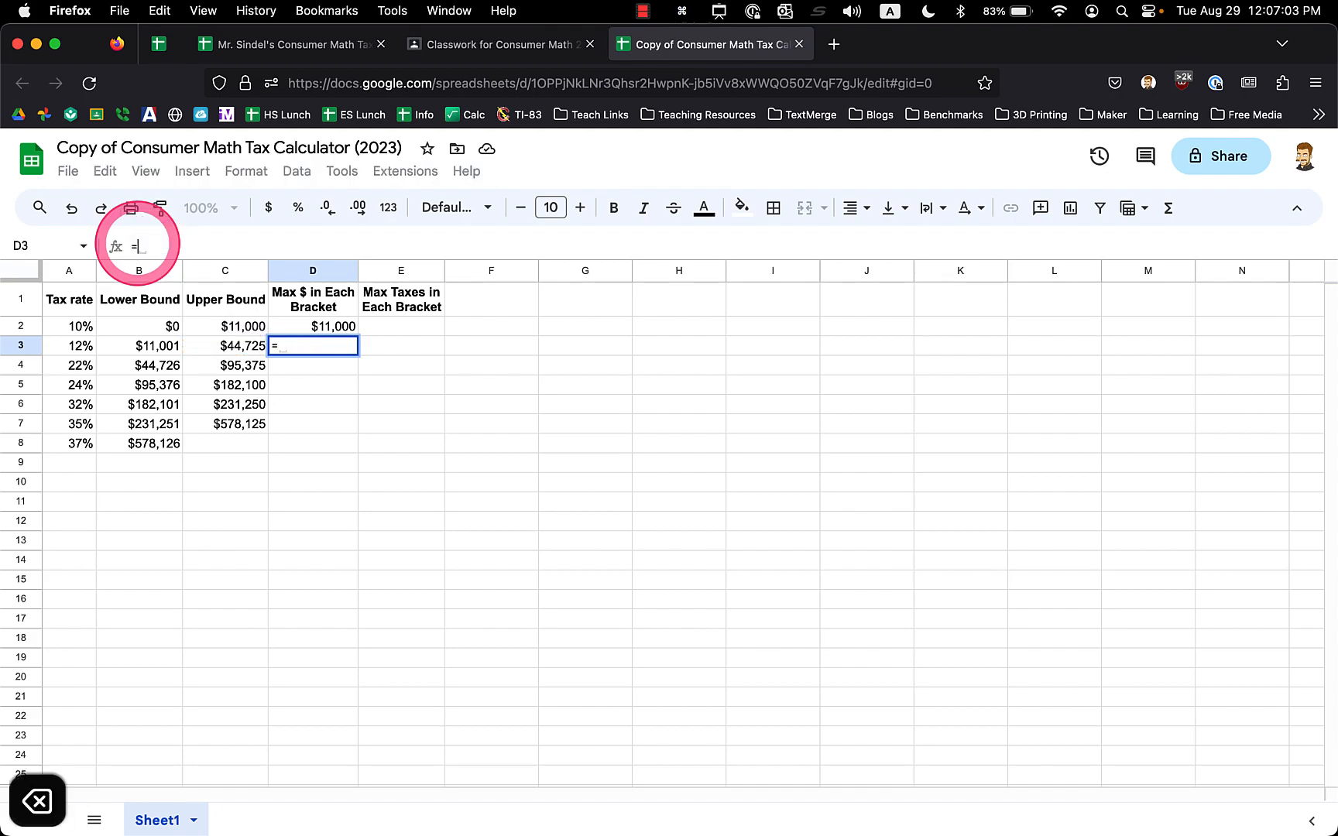
text(C#)
key(BackSpace)
text(3)
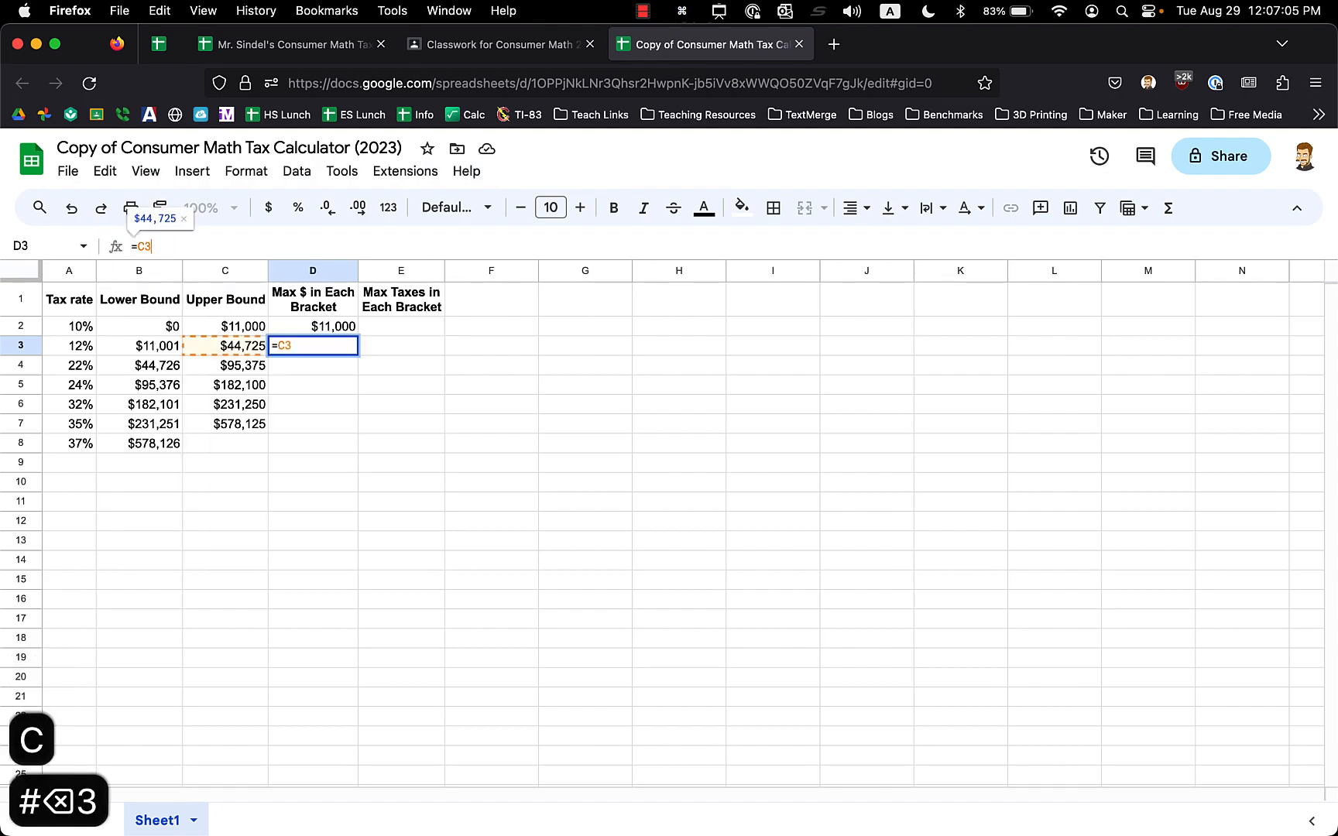
text(-C2)
key(Return)
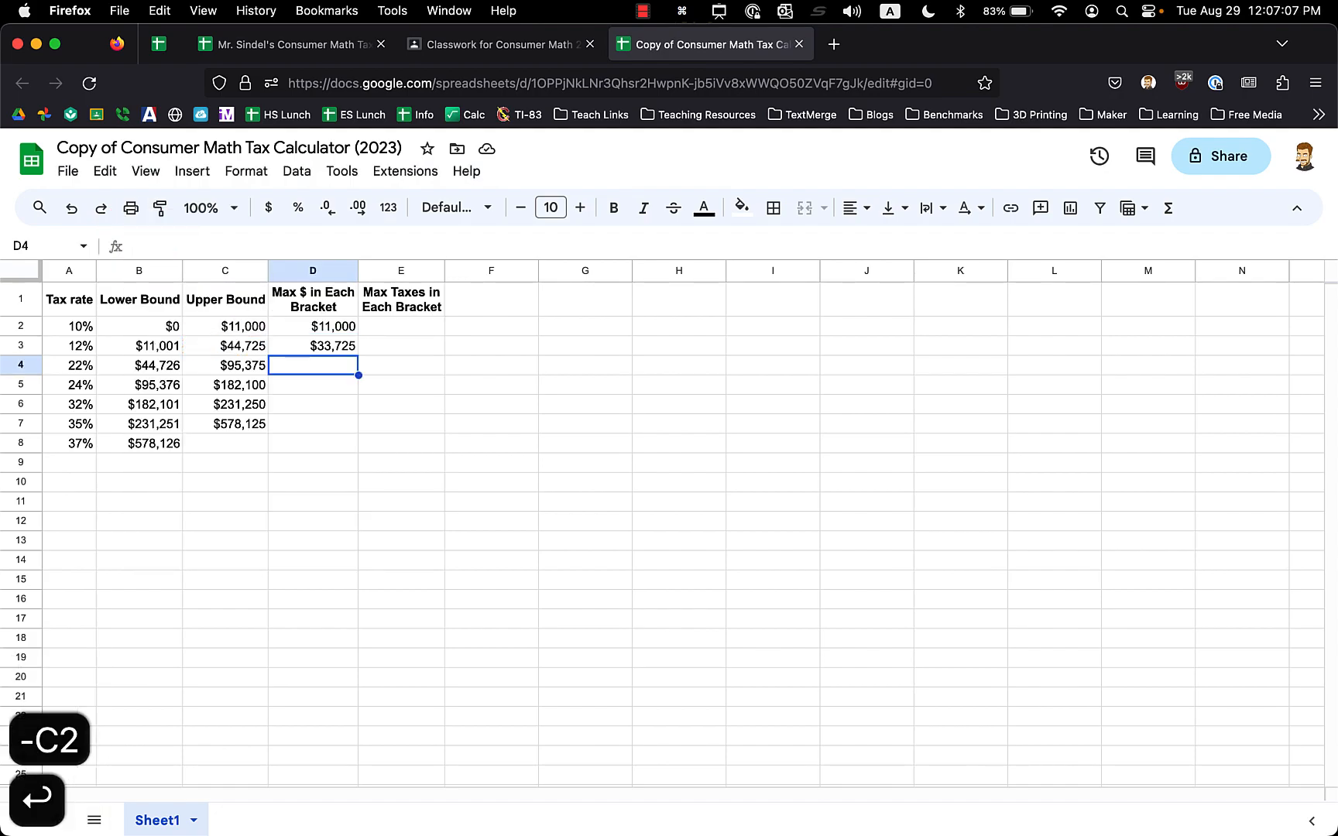
Fill the D3 formula down through D8, undoing a first fill that stops at D7
key(Up)
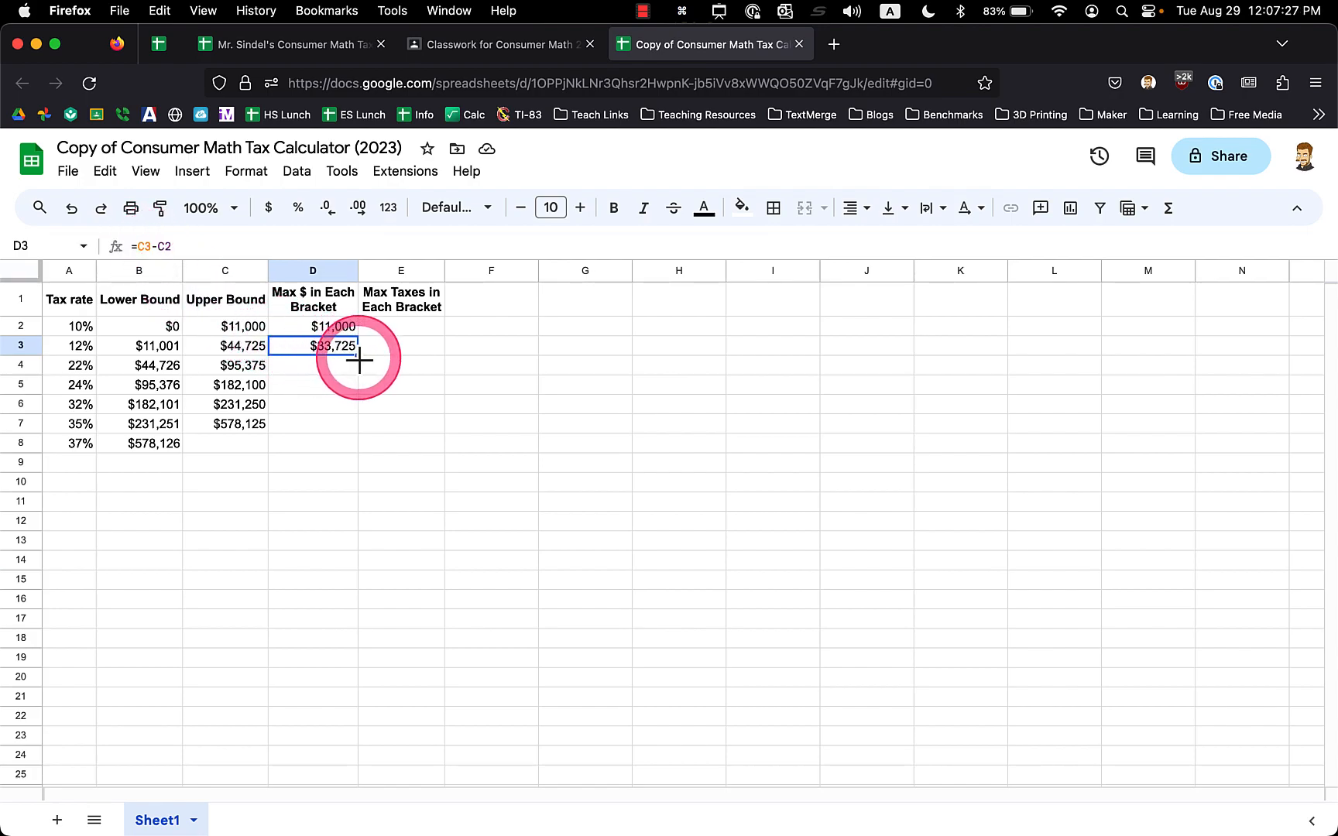
drag(359, 360, 359, 430)
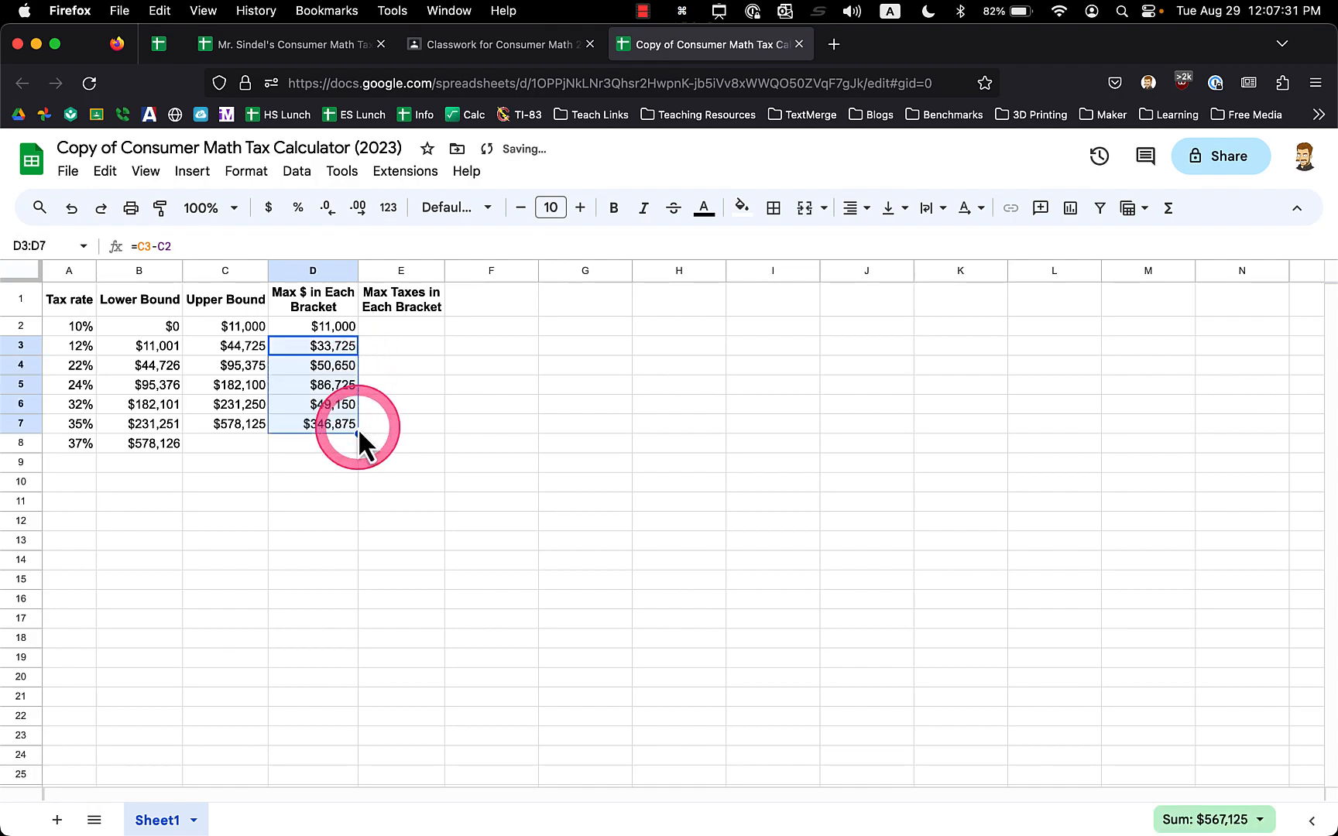
key(super+z)
drag(358, 356, 350, 445)
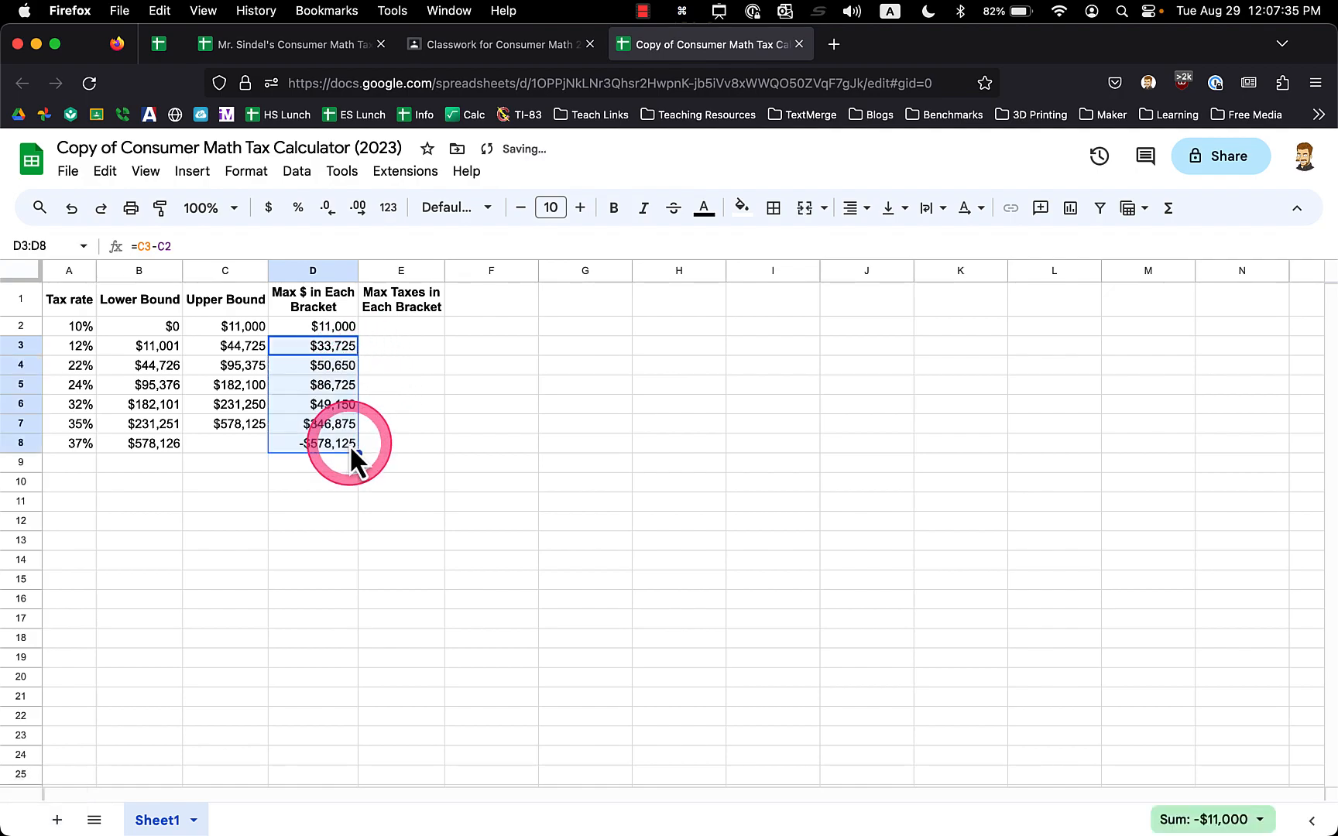
Check the cells referenced by the D8 formula, C8 and C7, and clear the formula from D8
click(320, 443)
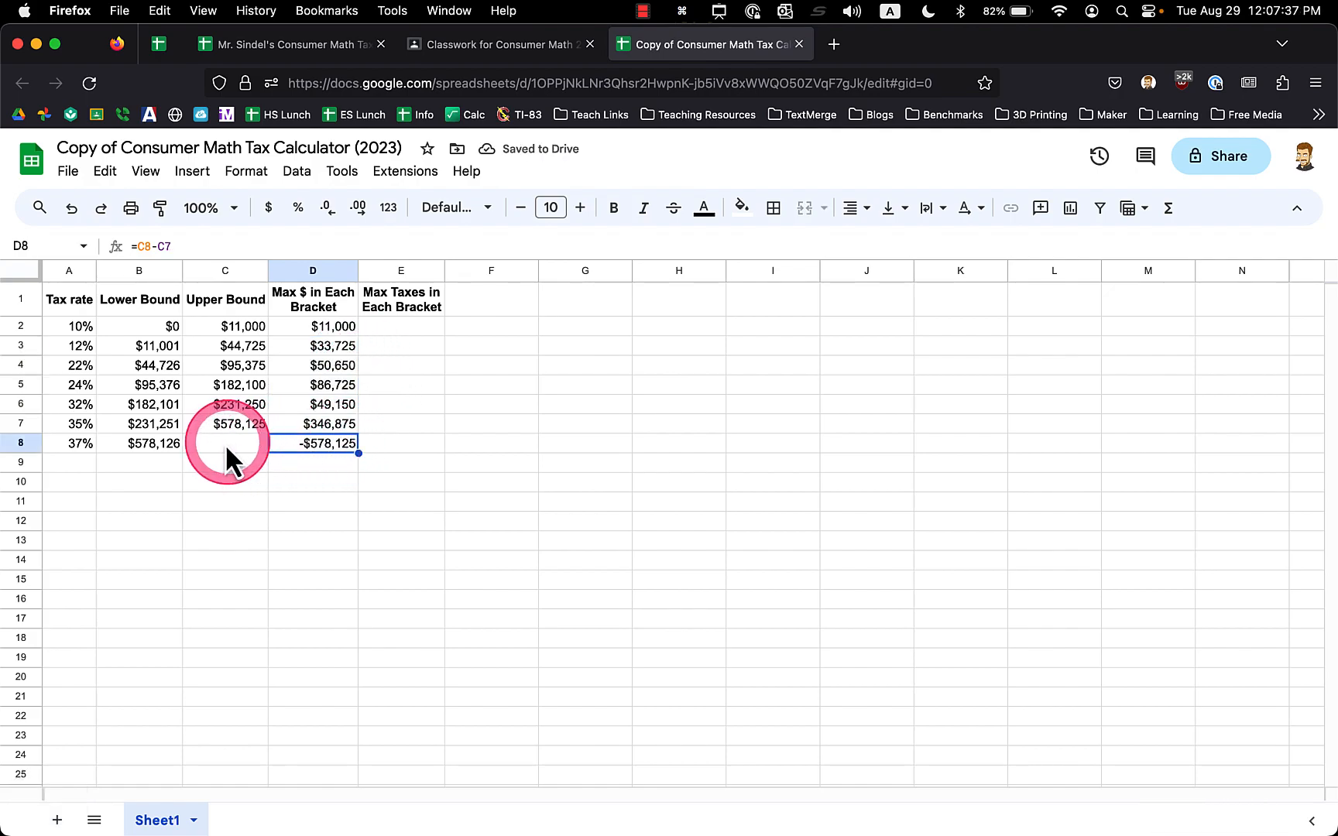
click(224, 444)
click(232, 427)
click(320, 442)
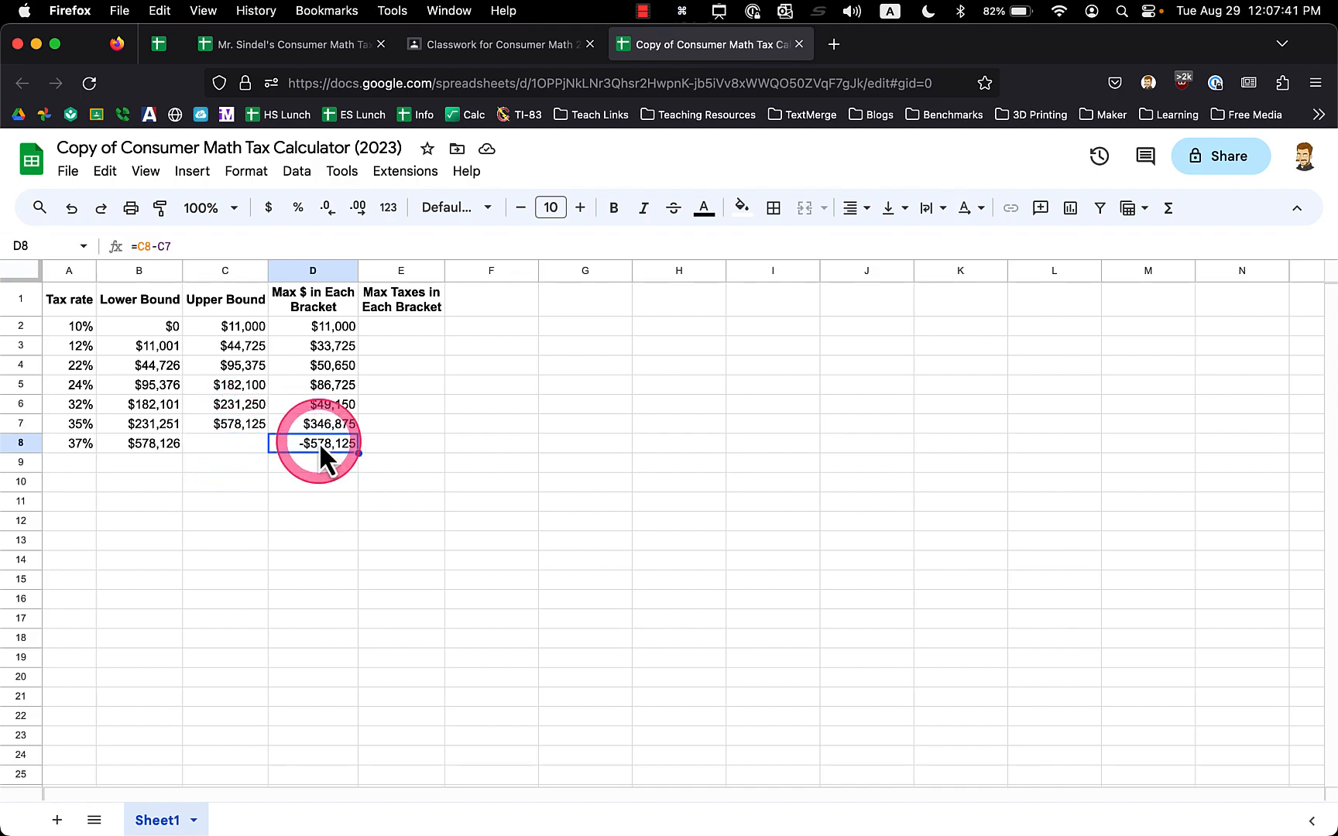
key(BackSpace)
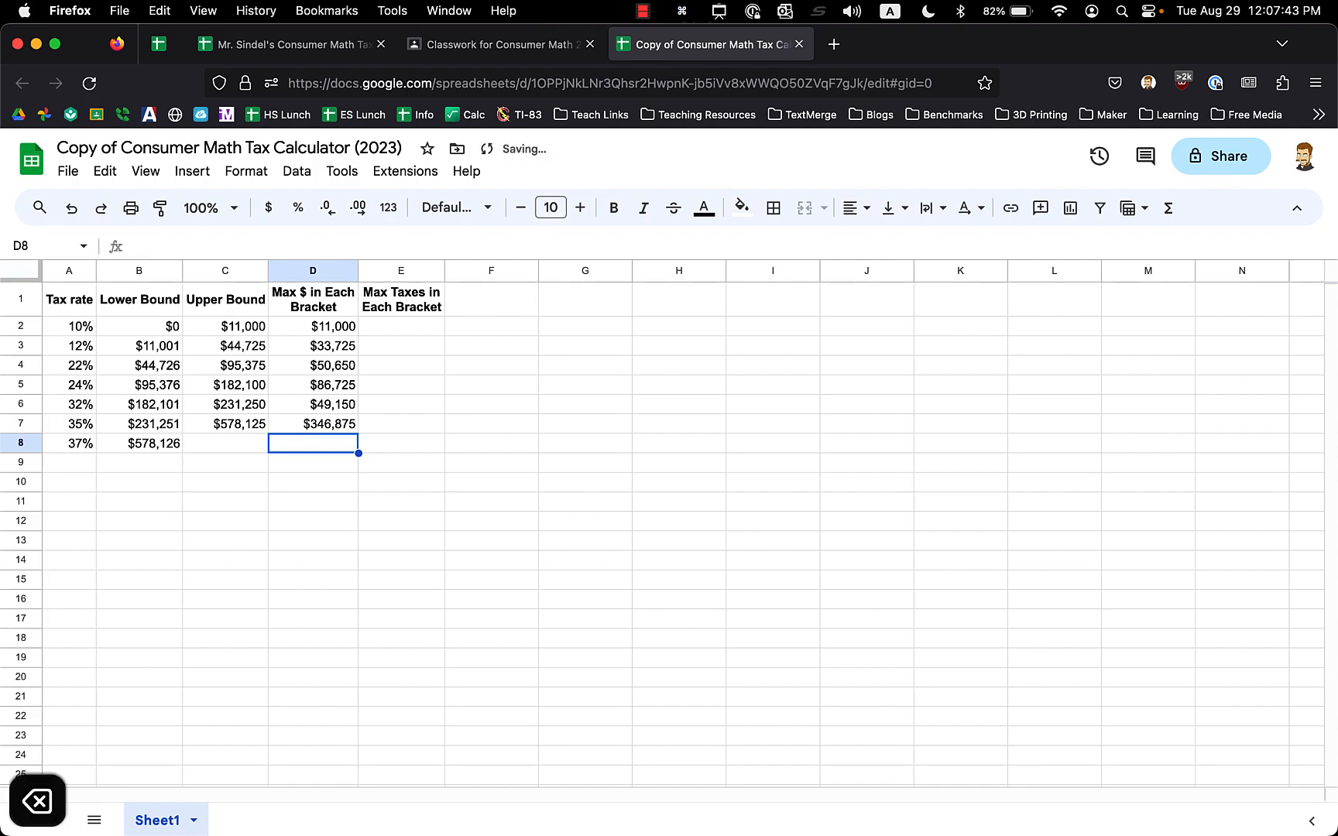
Examine the empty C8 and D8 cells of the 37% bracket and the formulas in D7 up through D2
click(248, 443)
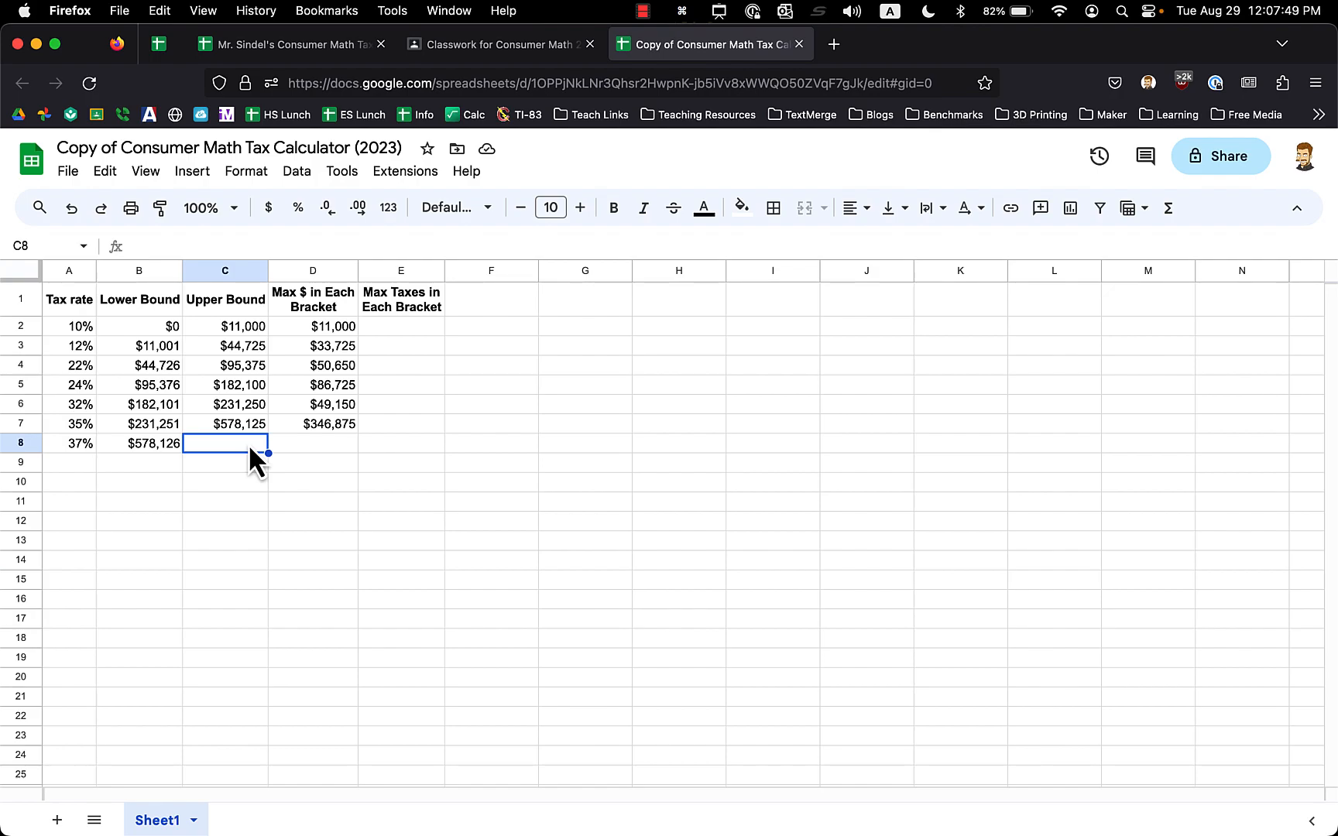
click(229, 446)
click(309, 438)
click(320, 443)
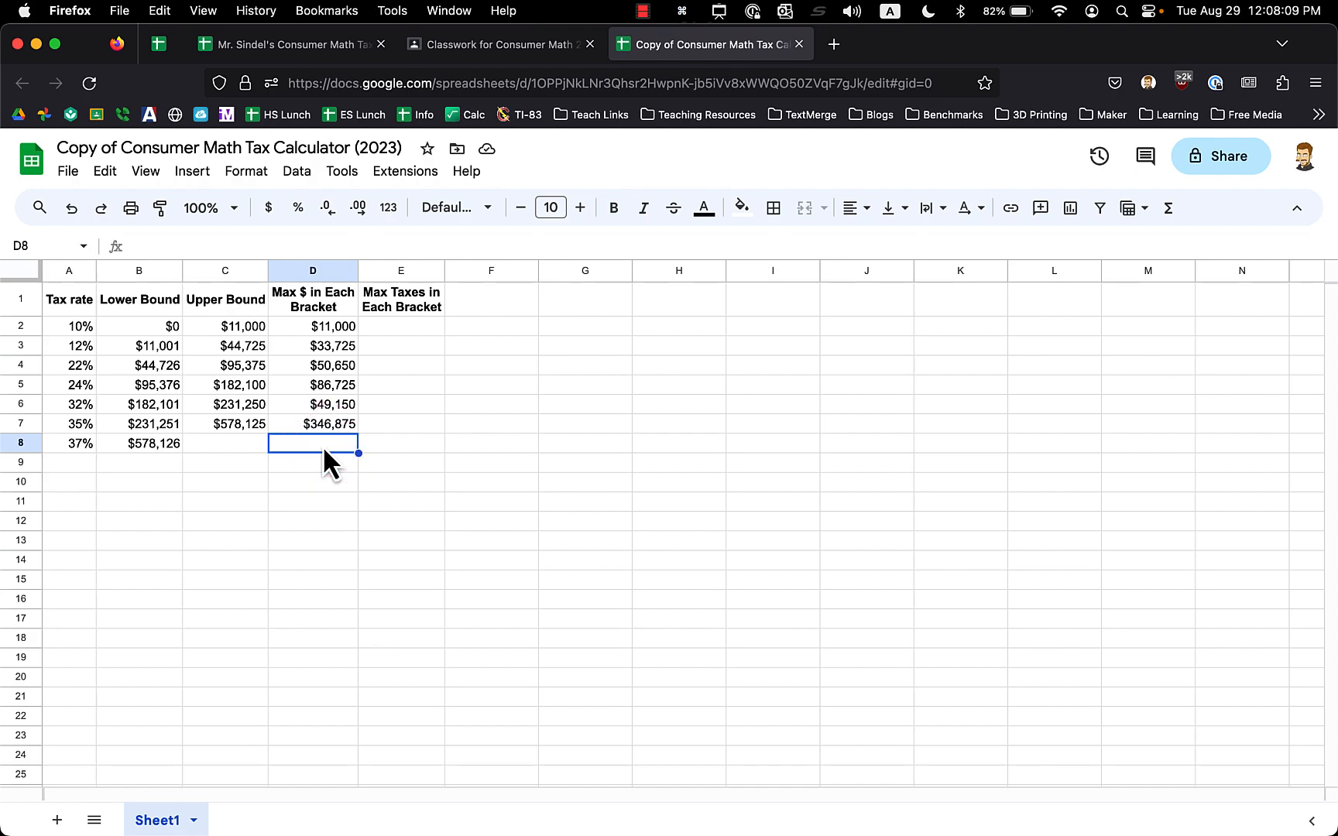
key(Up)
key(Up)
key(Up)
key(Up)
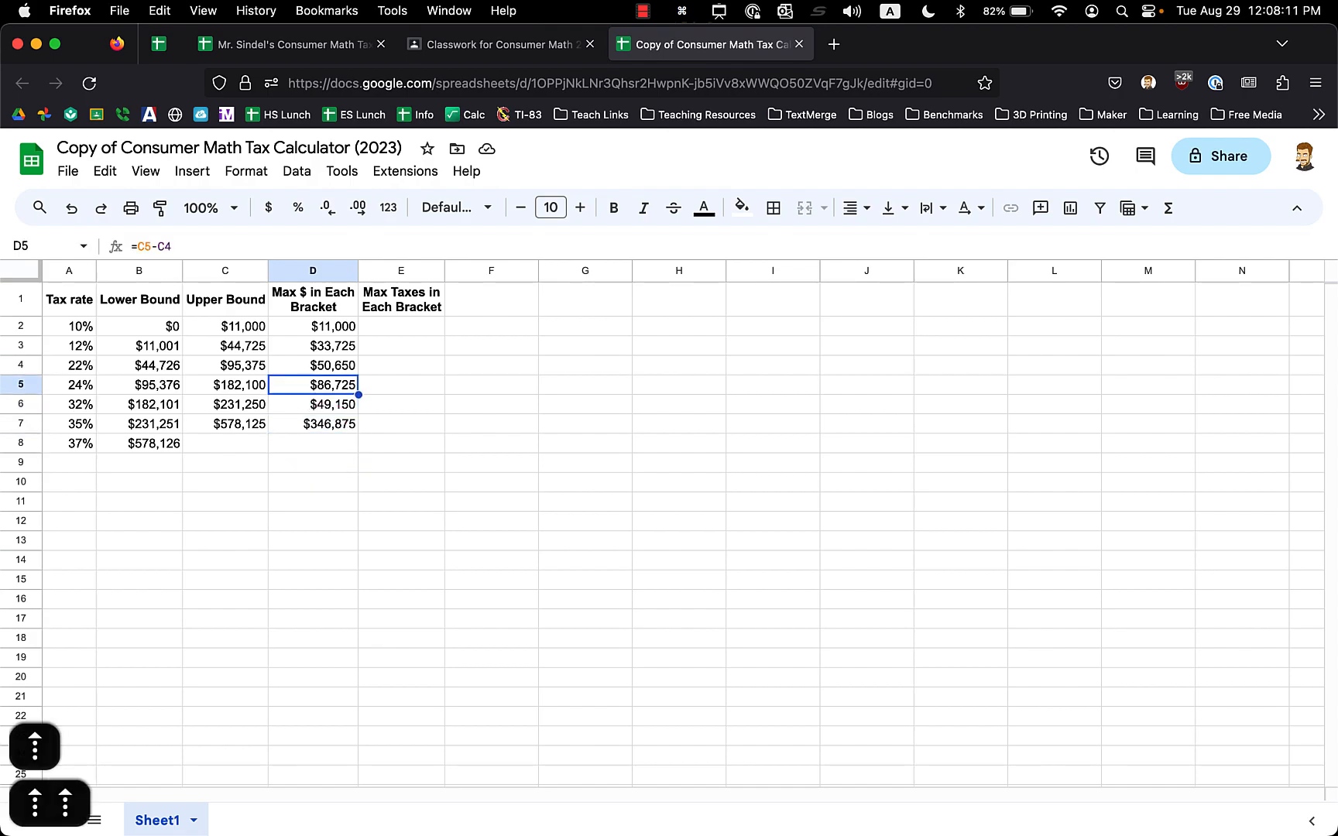
key(Up)
key(Up)
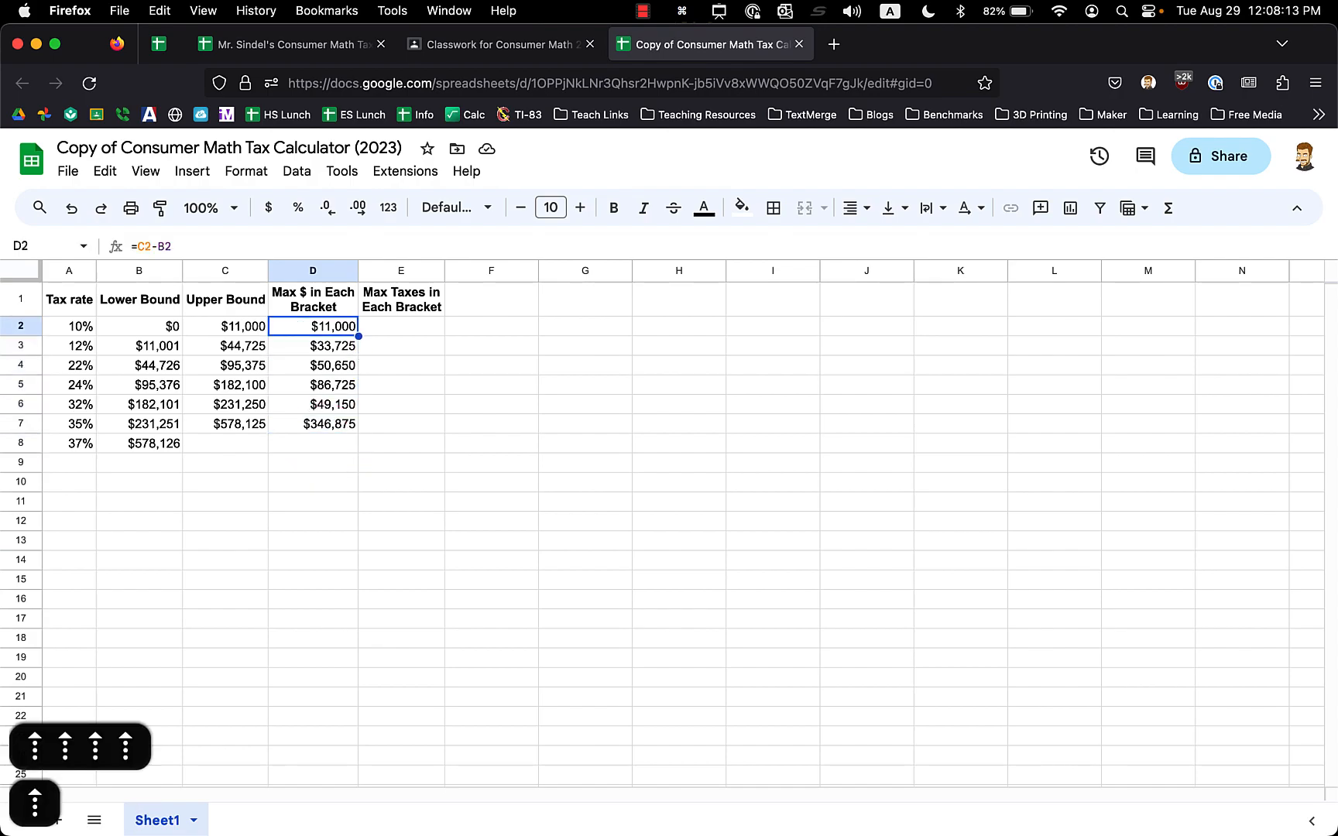
Examine the 10% bracket's tax rate in A2 and its maximum dollars in D2 as factors for the maximum tax
key(Right)
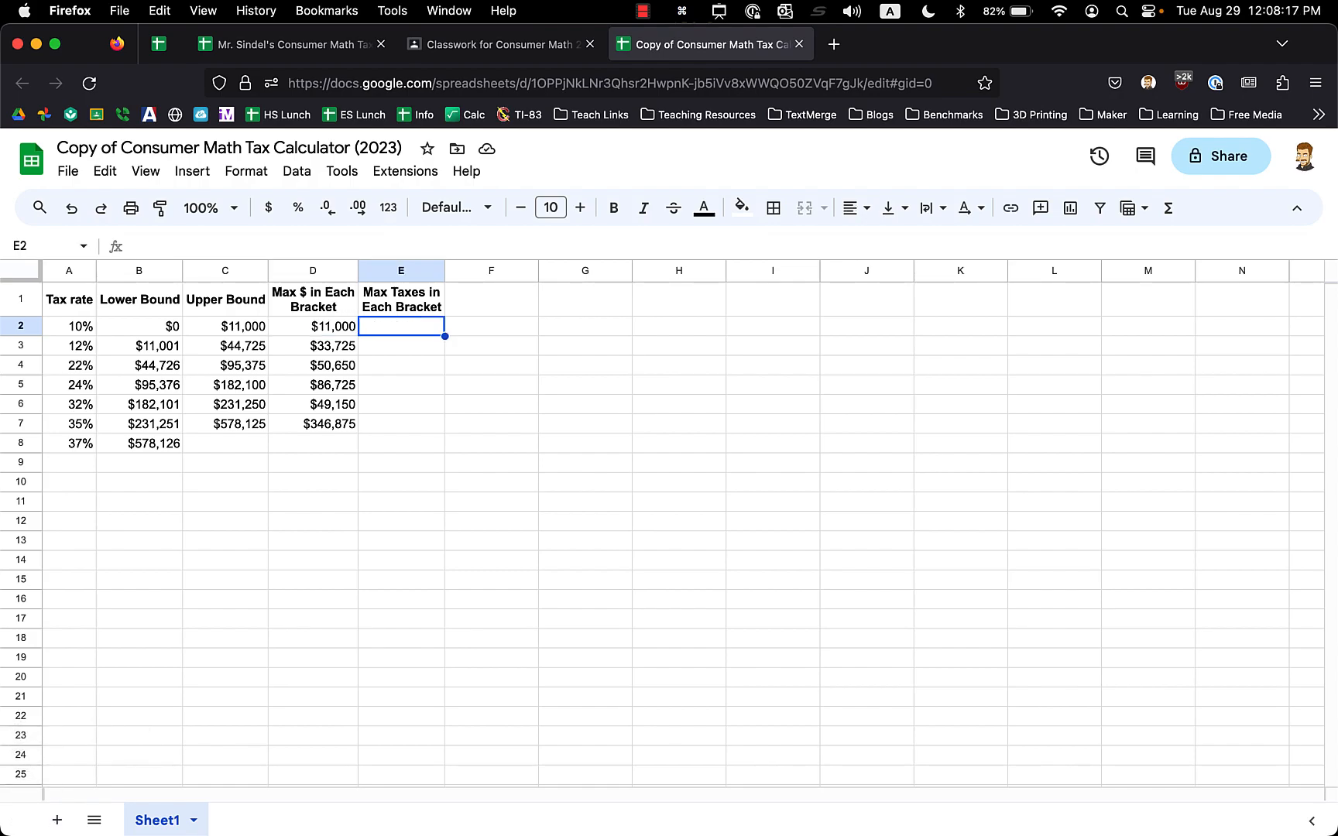
click(330, 326)
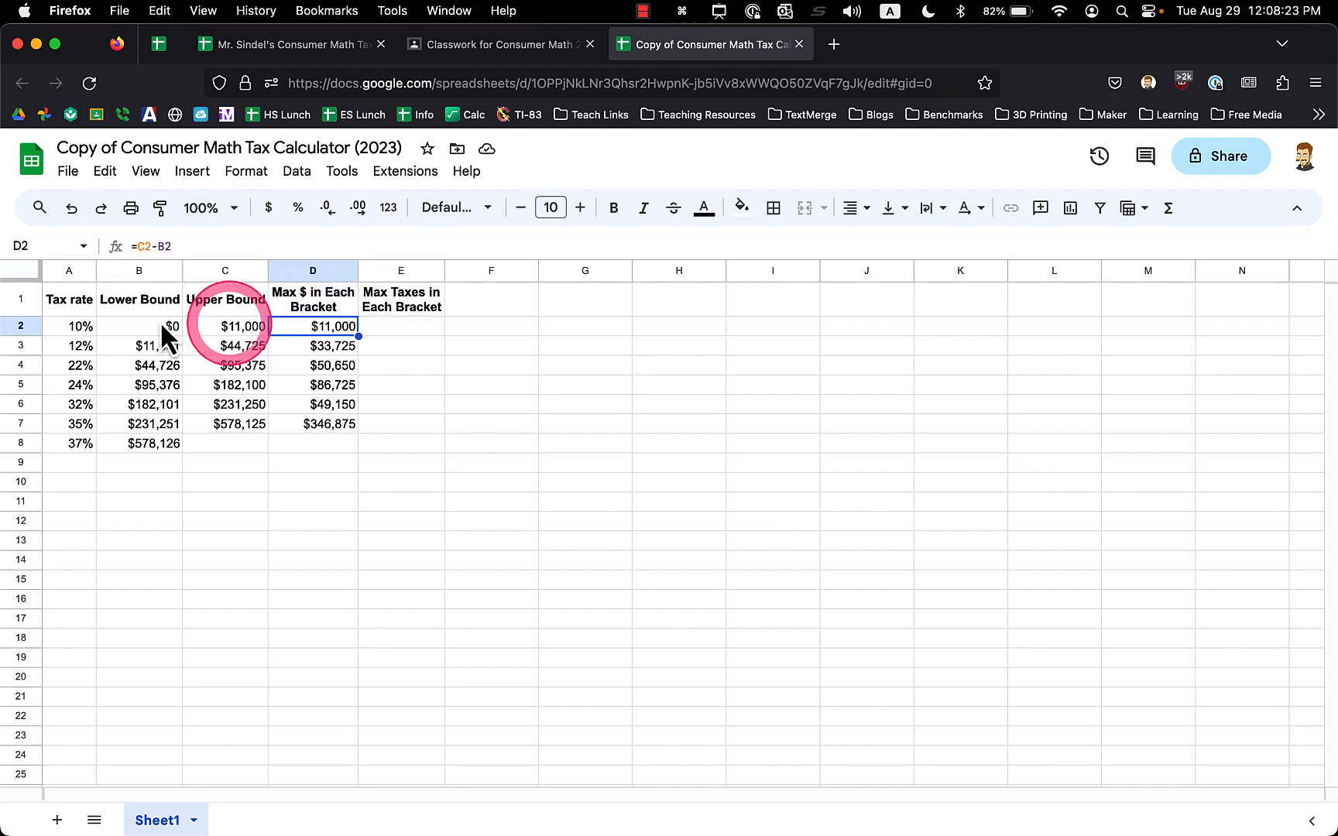
click(70, 325)
click(319, 333)
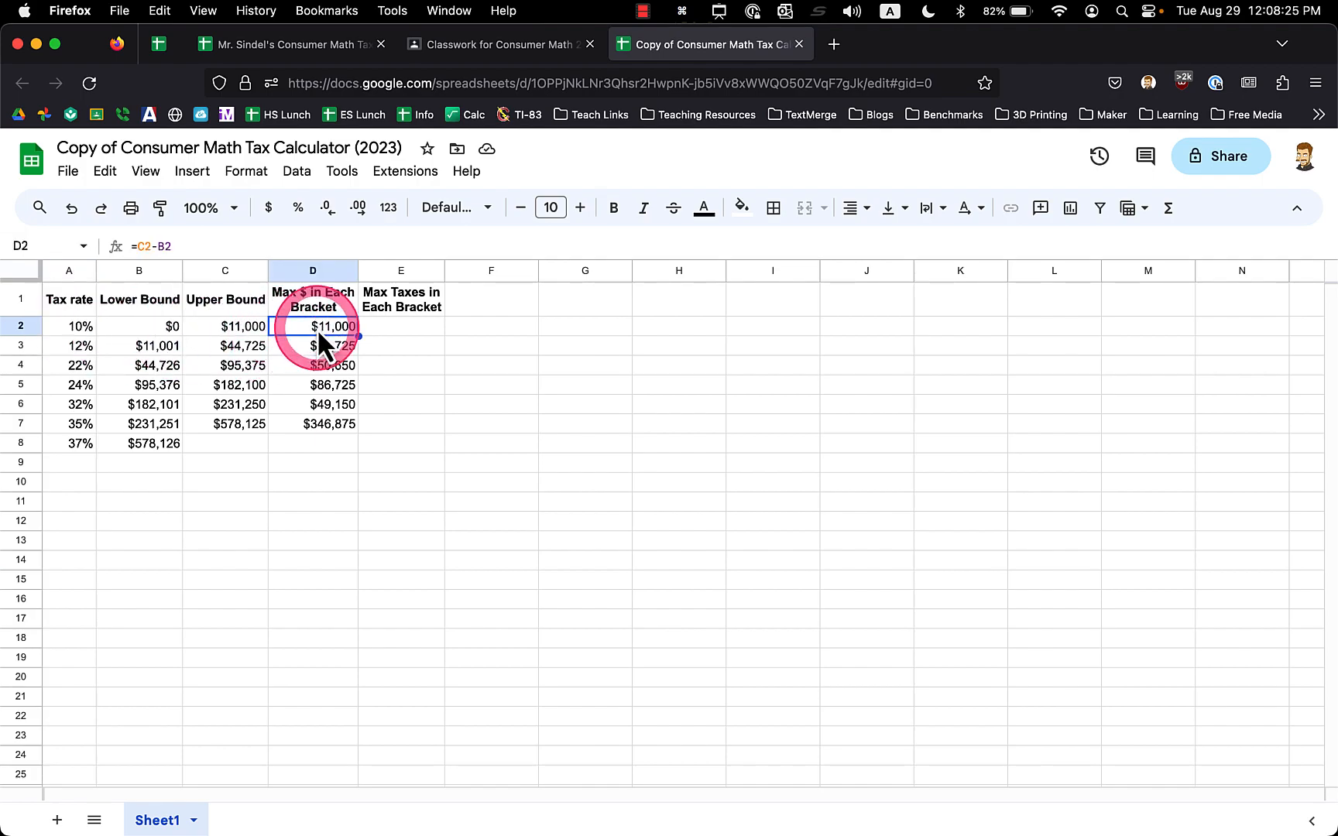
click(385, 338)
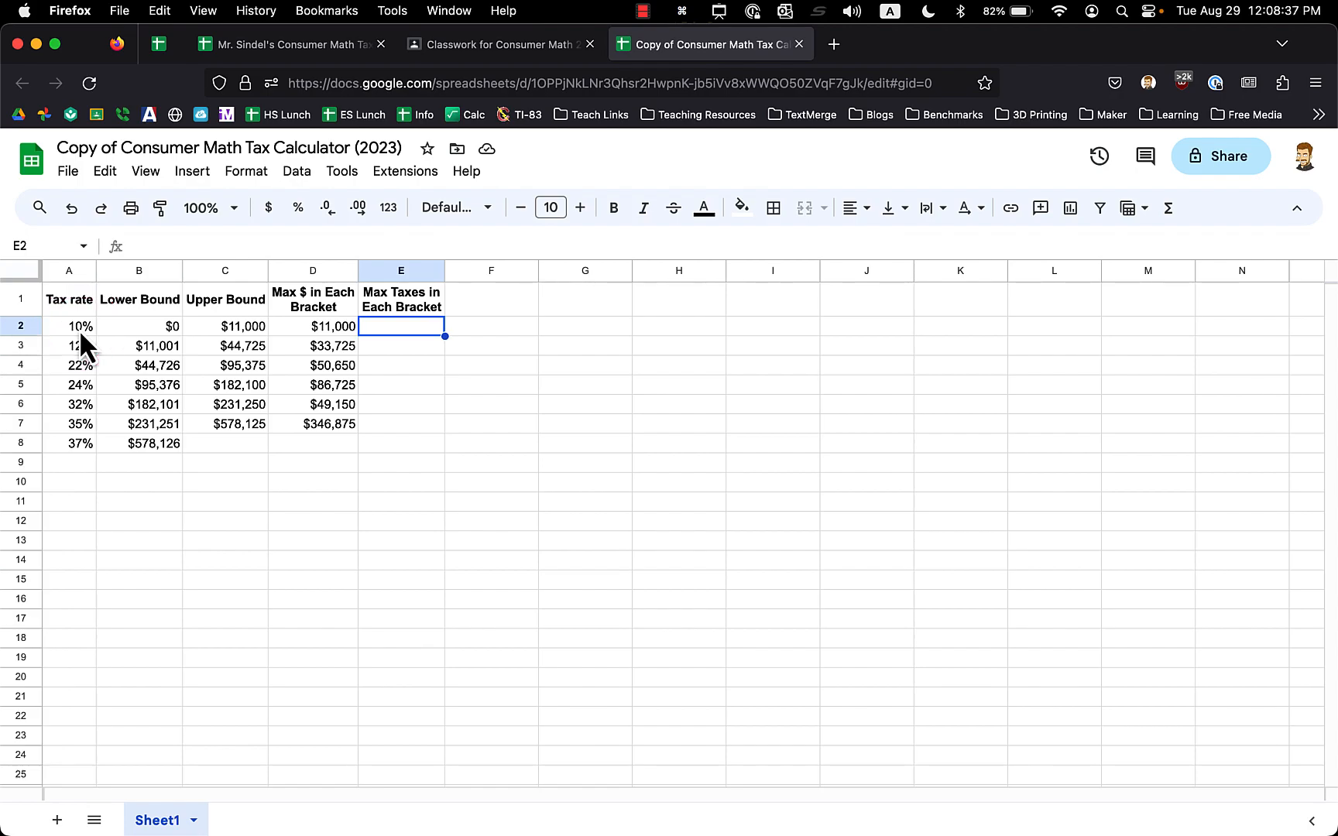
click(335, 332)
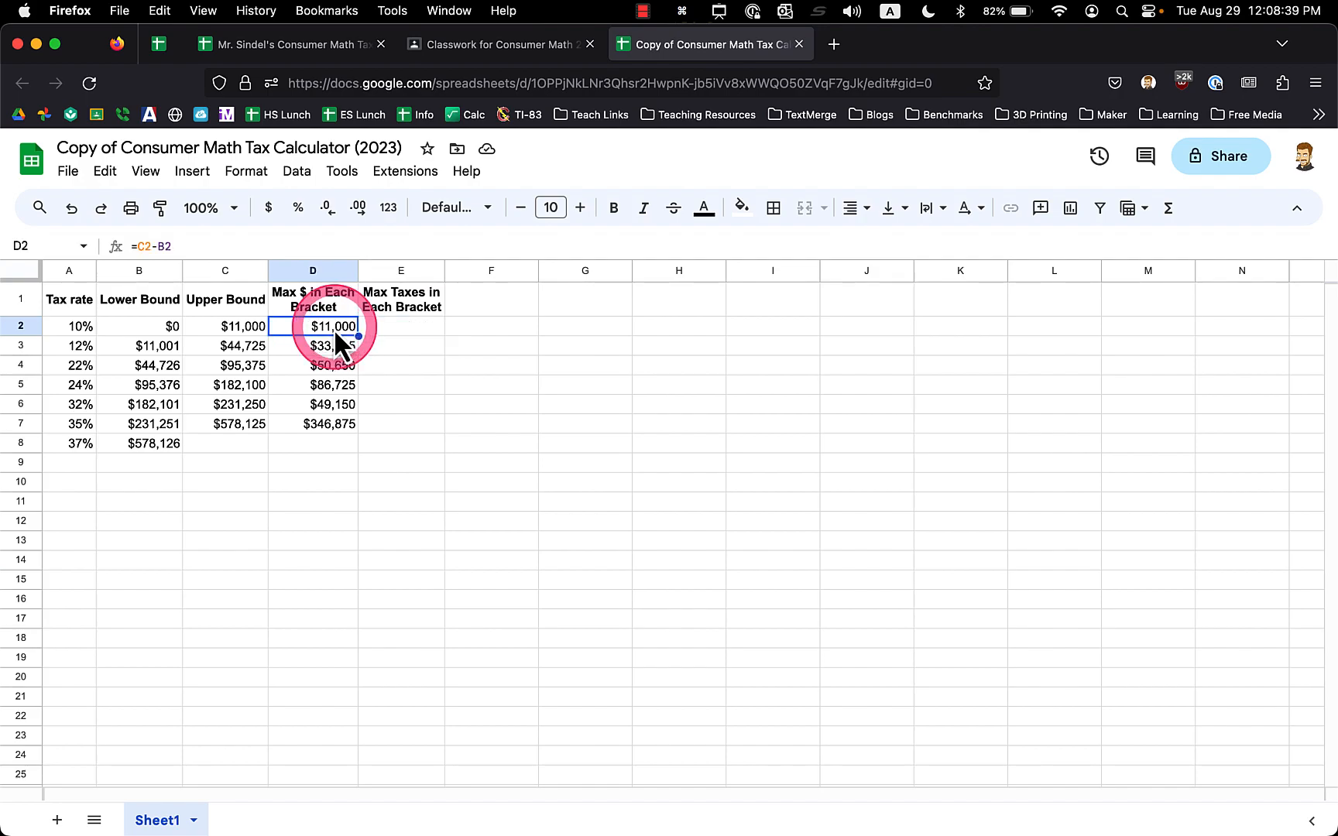
Enter the formula =D2*A2 in E2 to calculate the maximum taxes in the 10% bracket
click(393, 331)
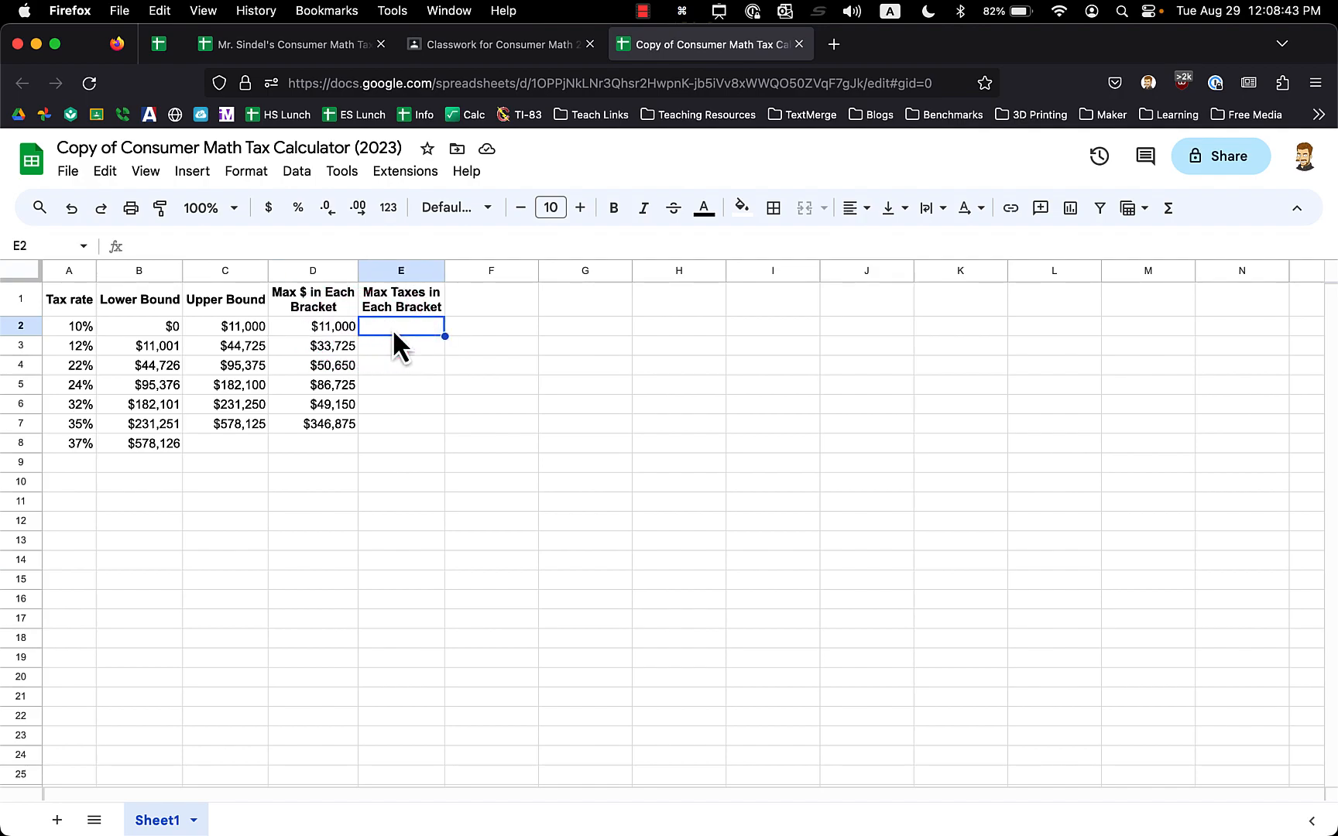
text(=)
click(365, 332)
click(331, 328)
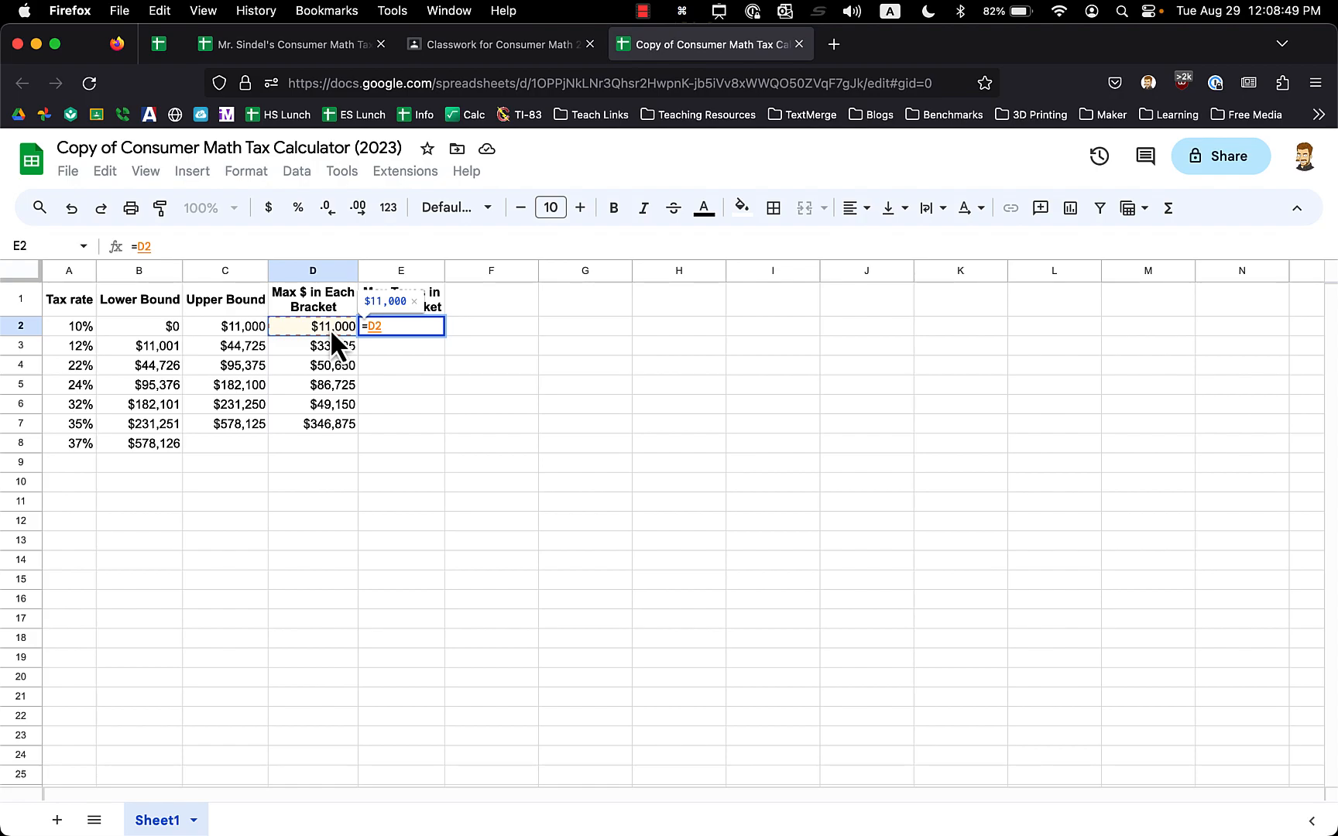
text(*)
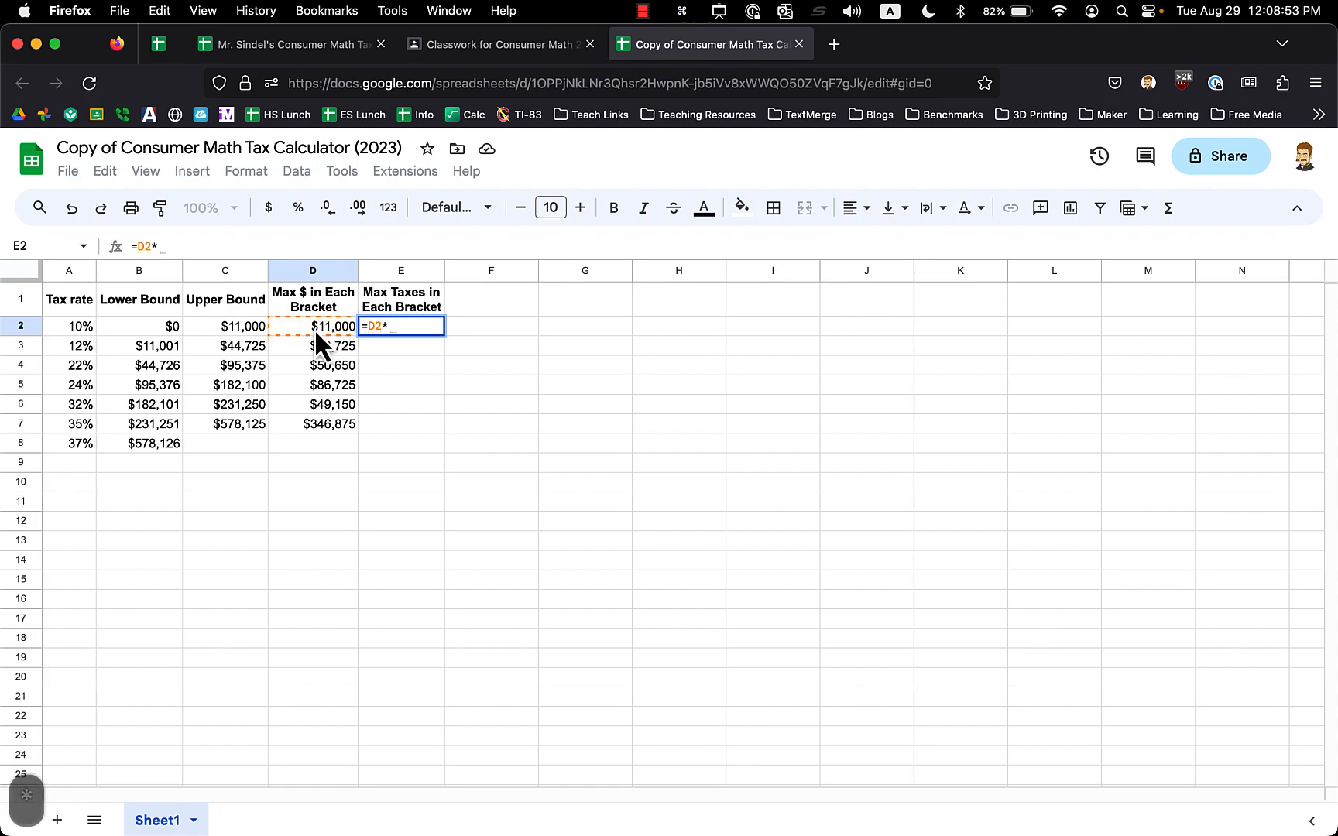
click(75, 338)
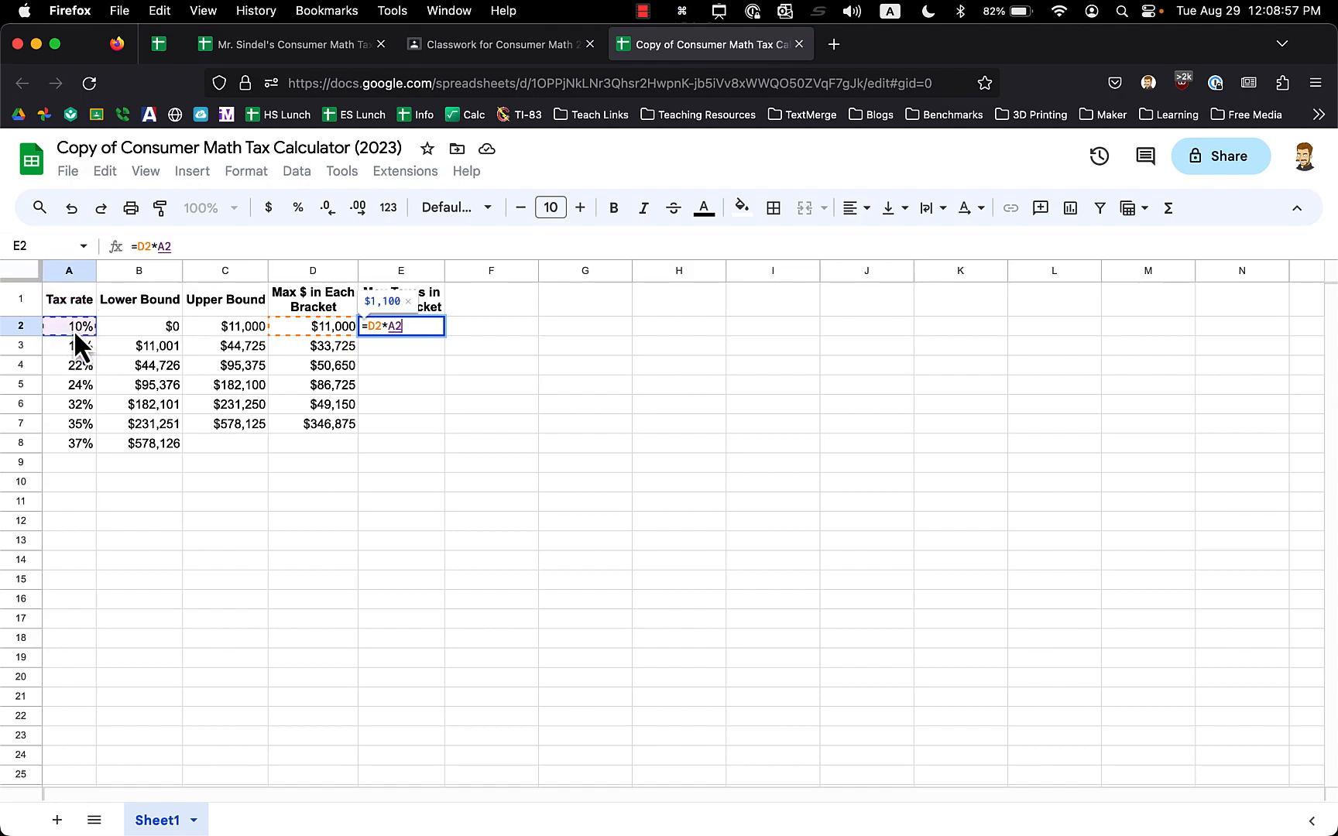
key(Return)
Fill the E2 formula down through E7 to calculate the maximum taxes for the 12% to 35% brackets
key(Up)
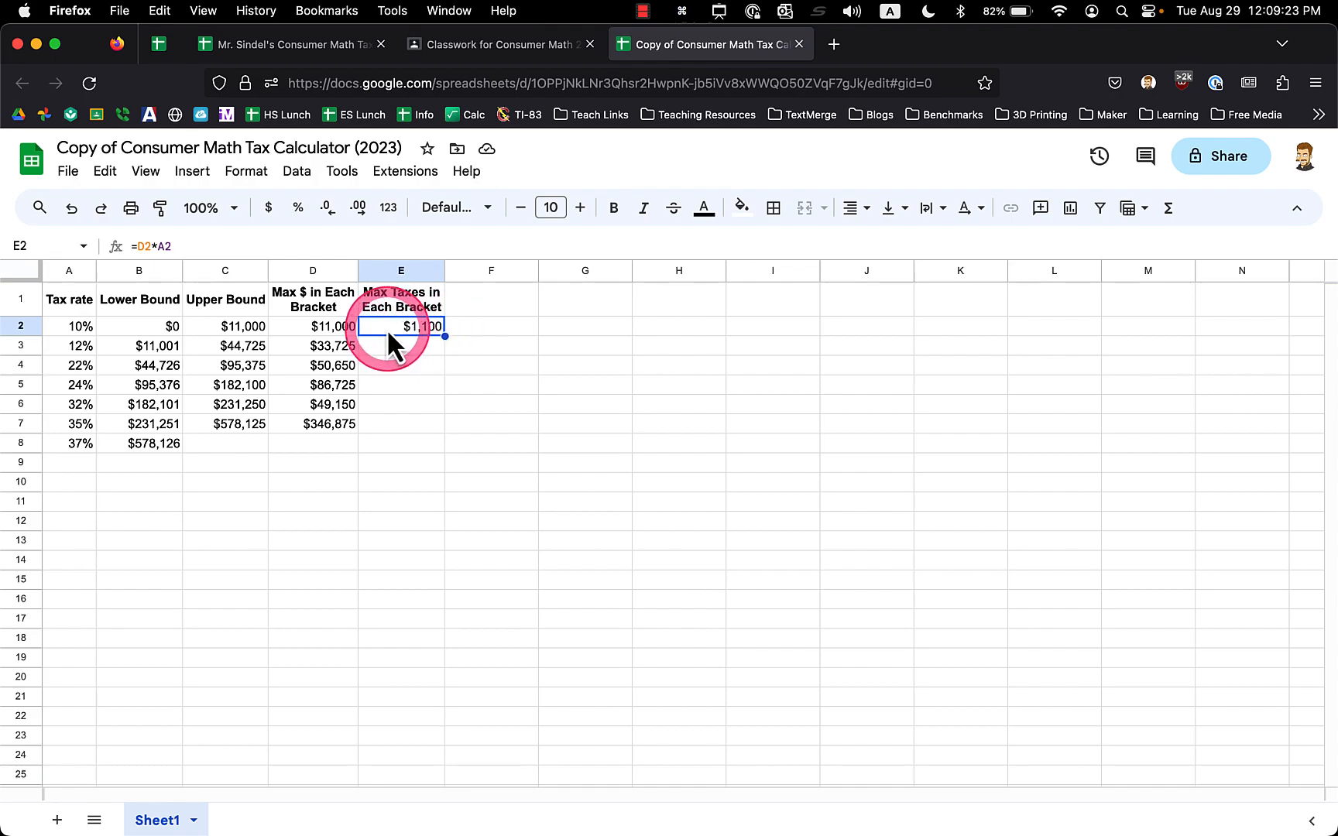
drag(387, 326, 388, 435)
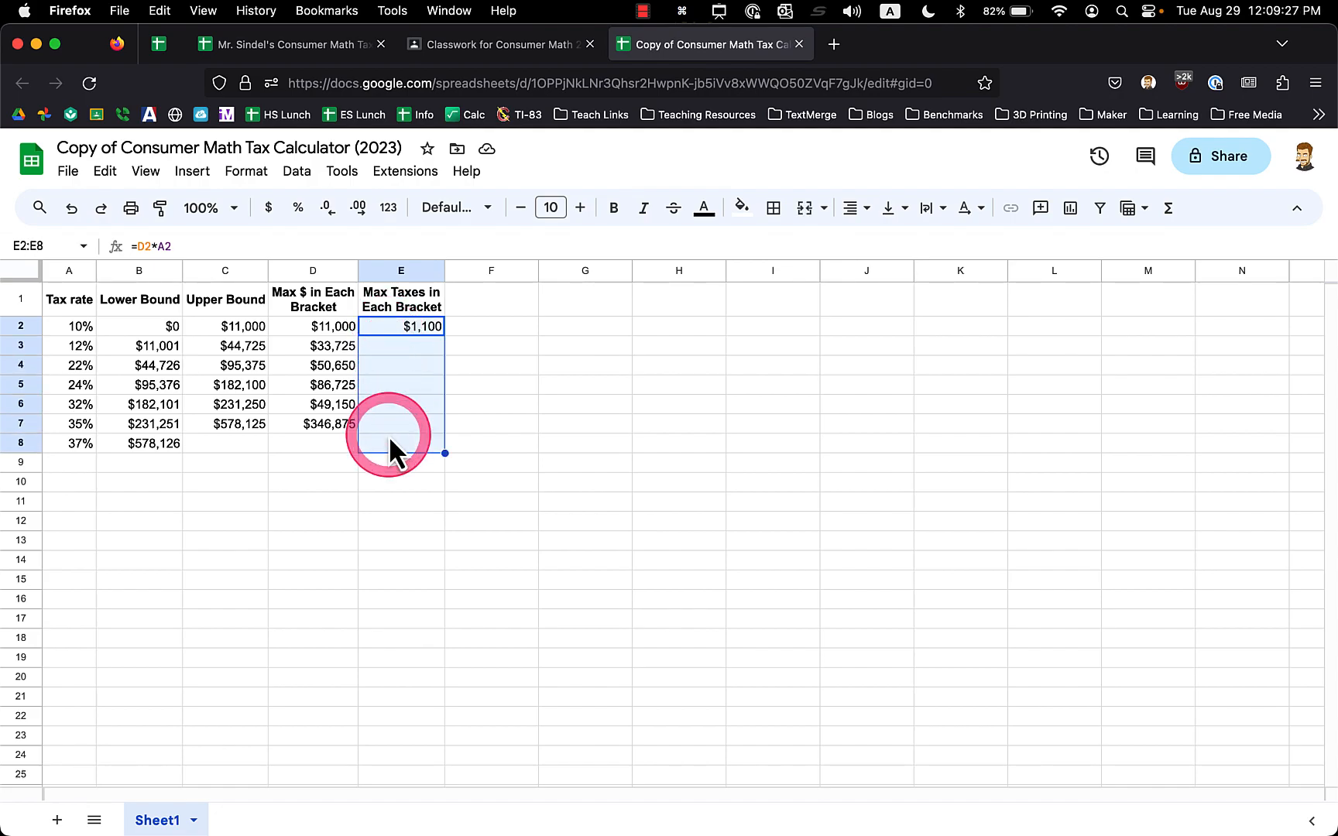
click(526, 445)
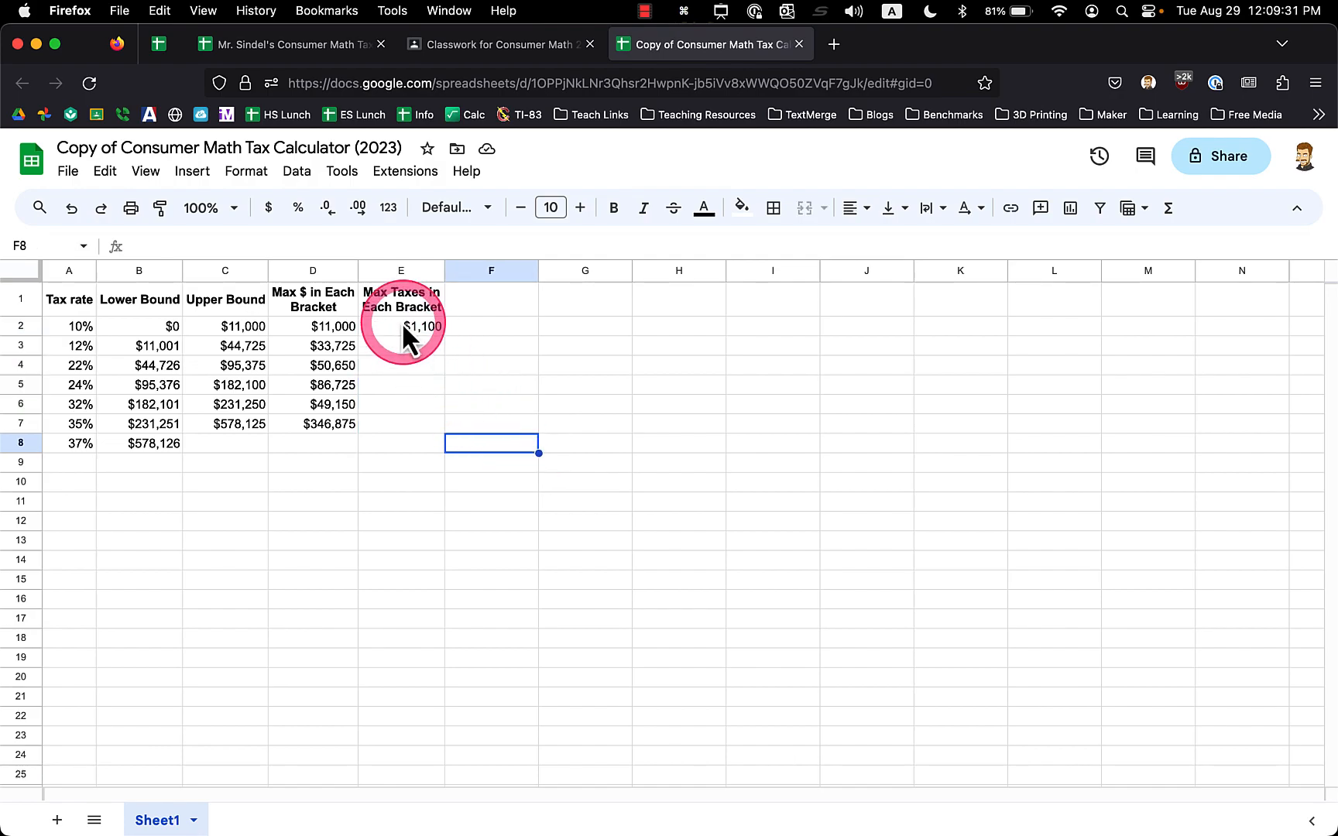
click(403, 326)
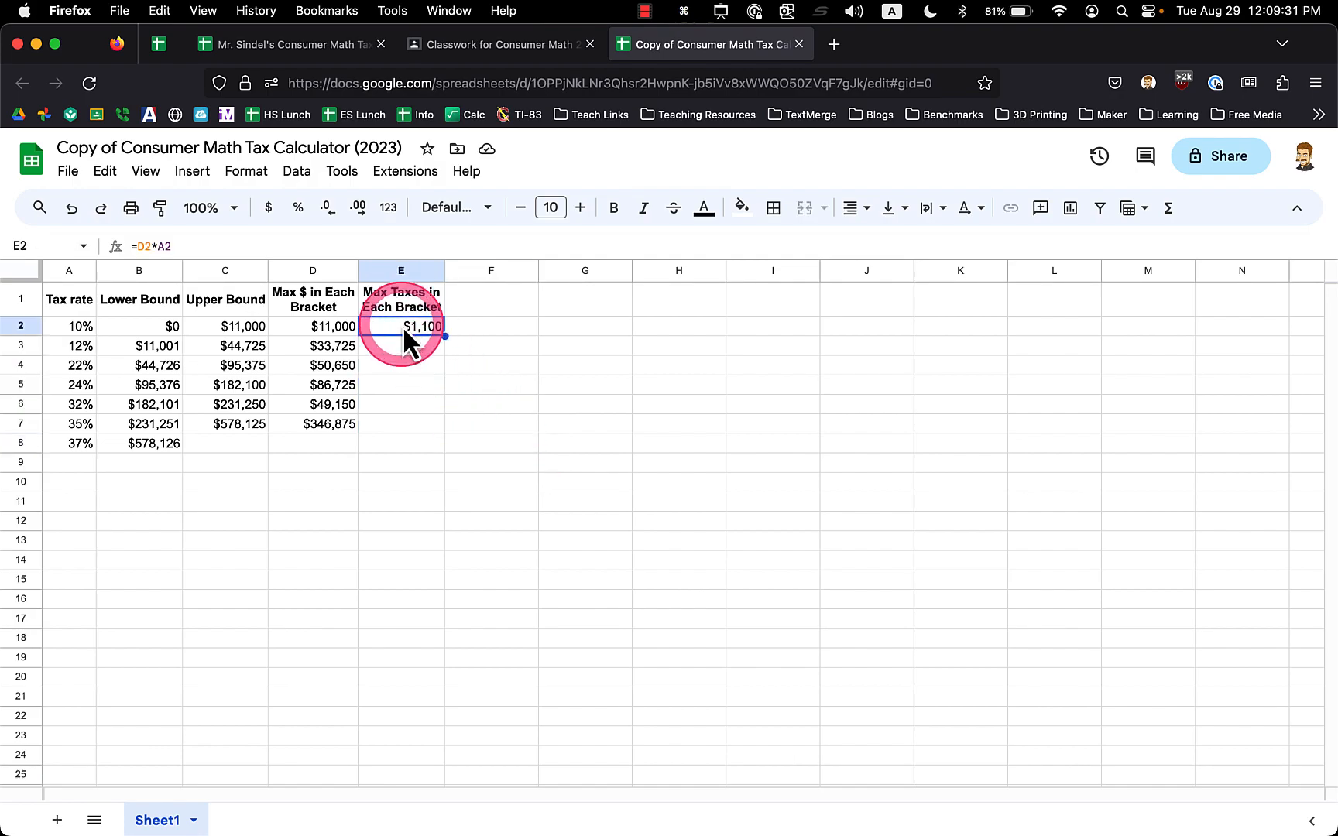
shift+click(394, 425)
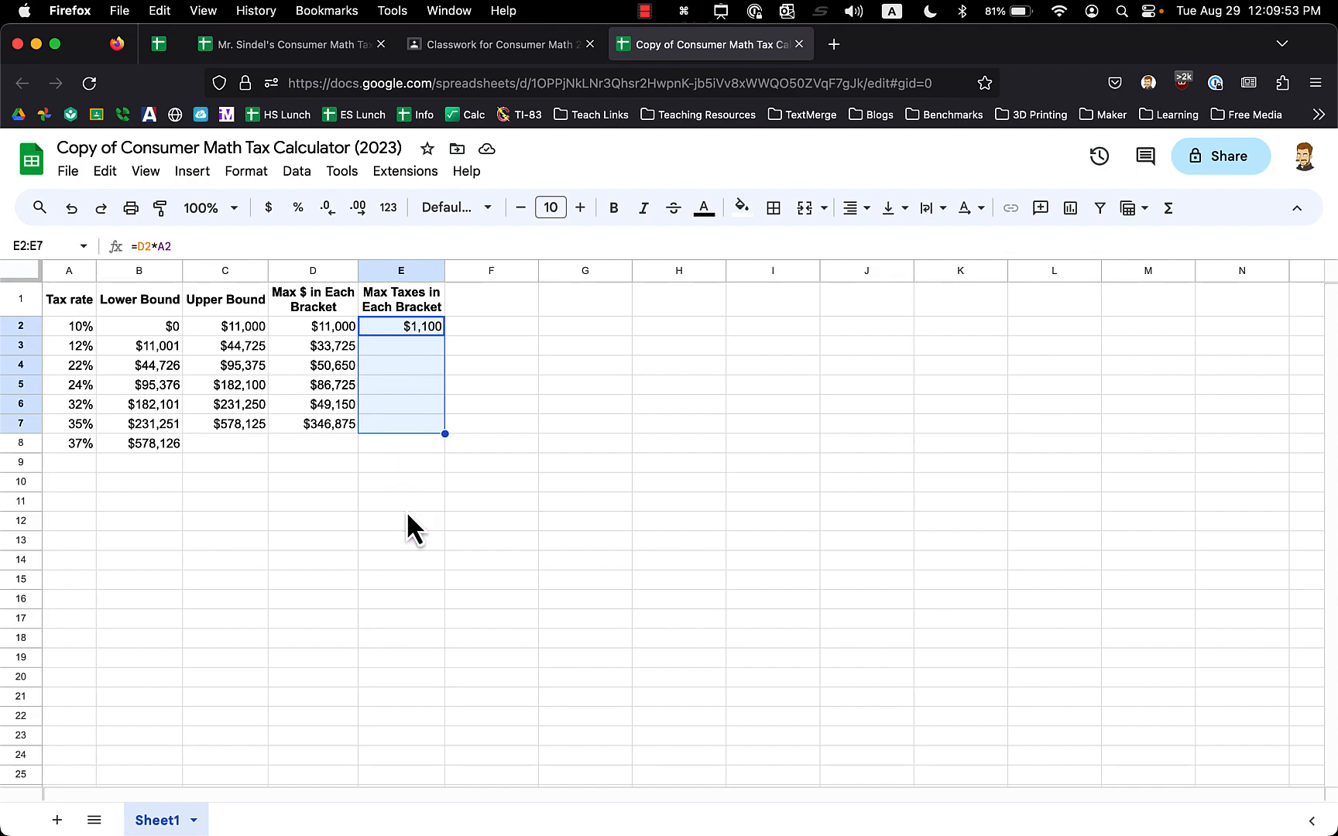
key(super+d)
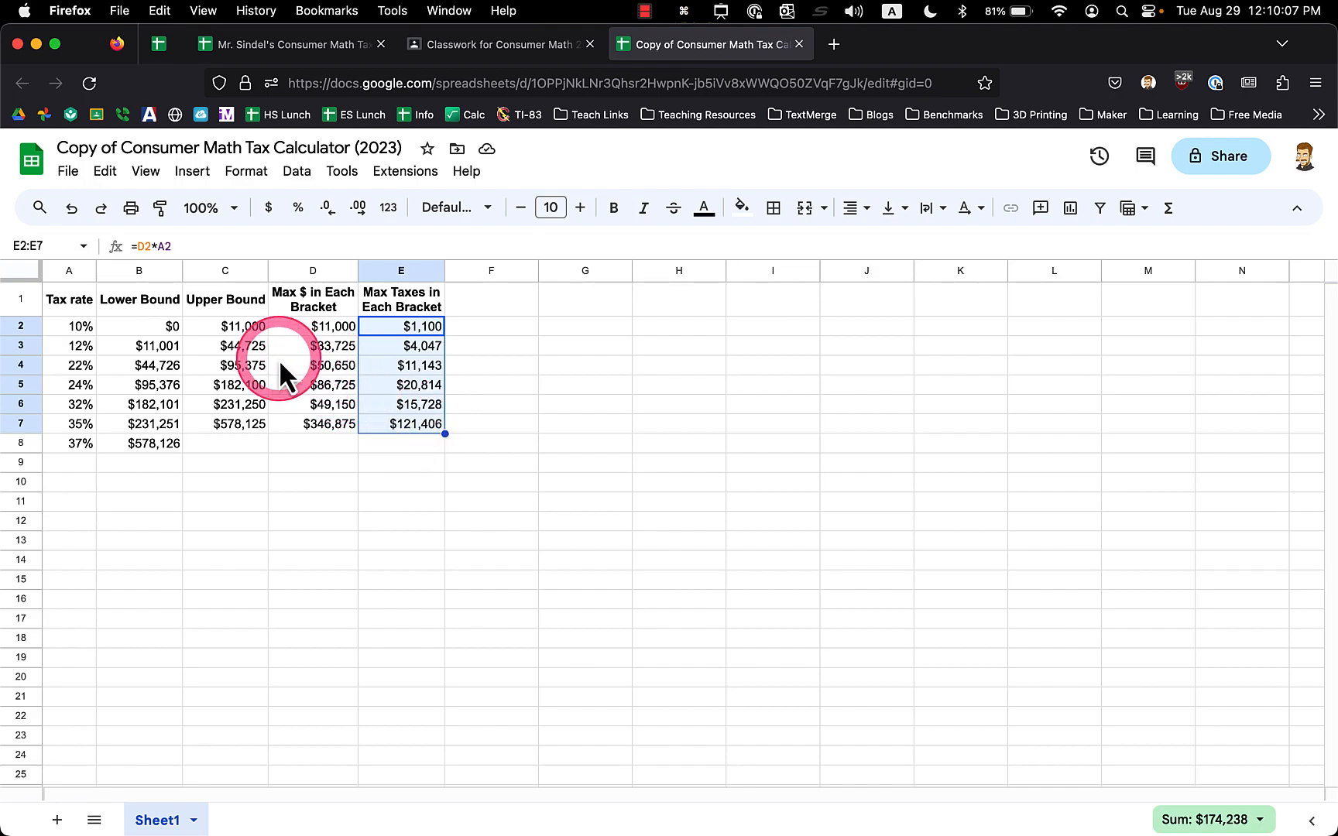
Check the bounds of the 12% and 22% brackets and the maximum taxes formula in E3
click(239, 346)
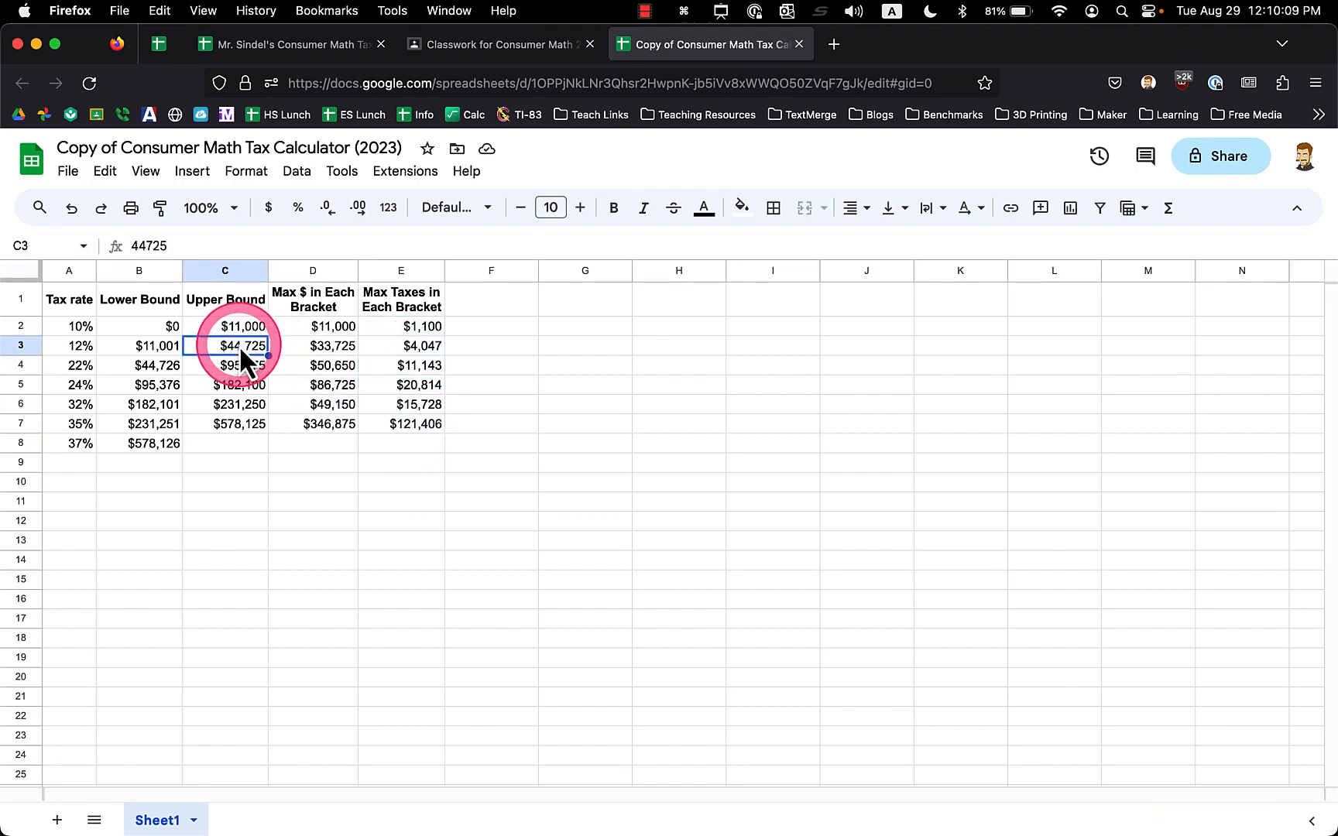
click(177, 329)
drag(176, 329, 217, 366)
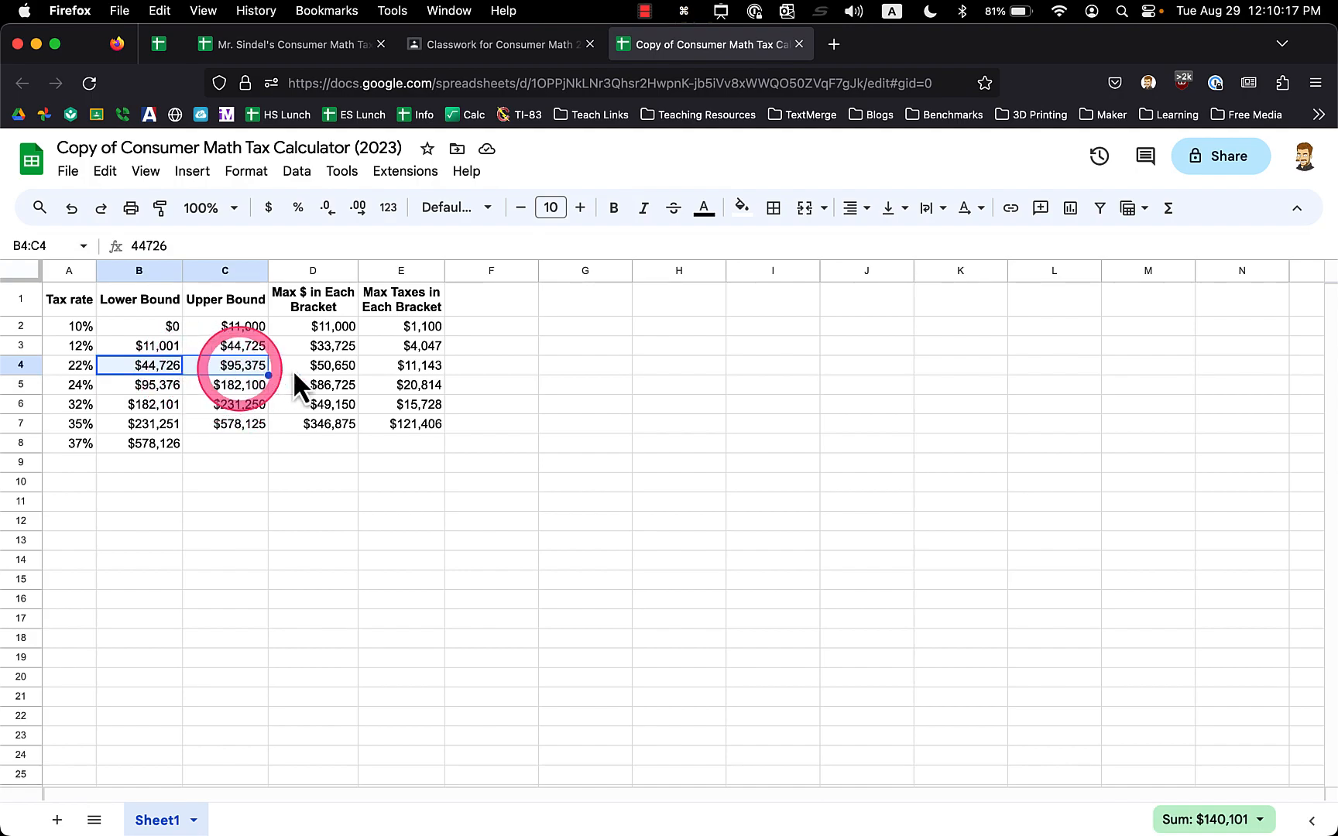
click(412, 346)
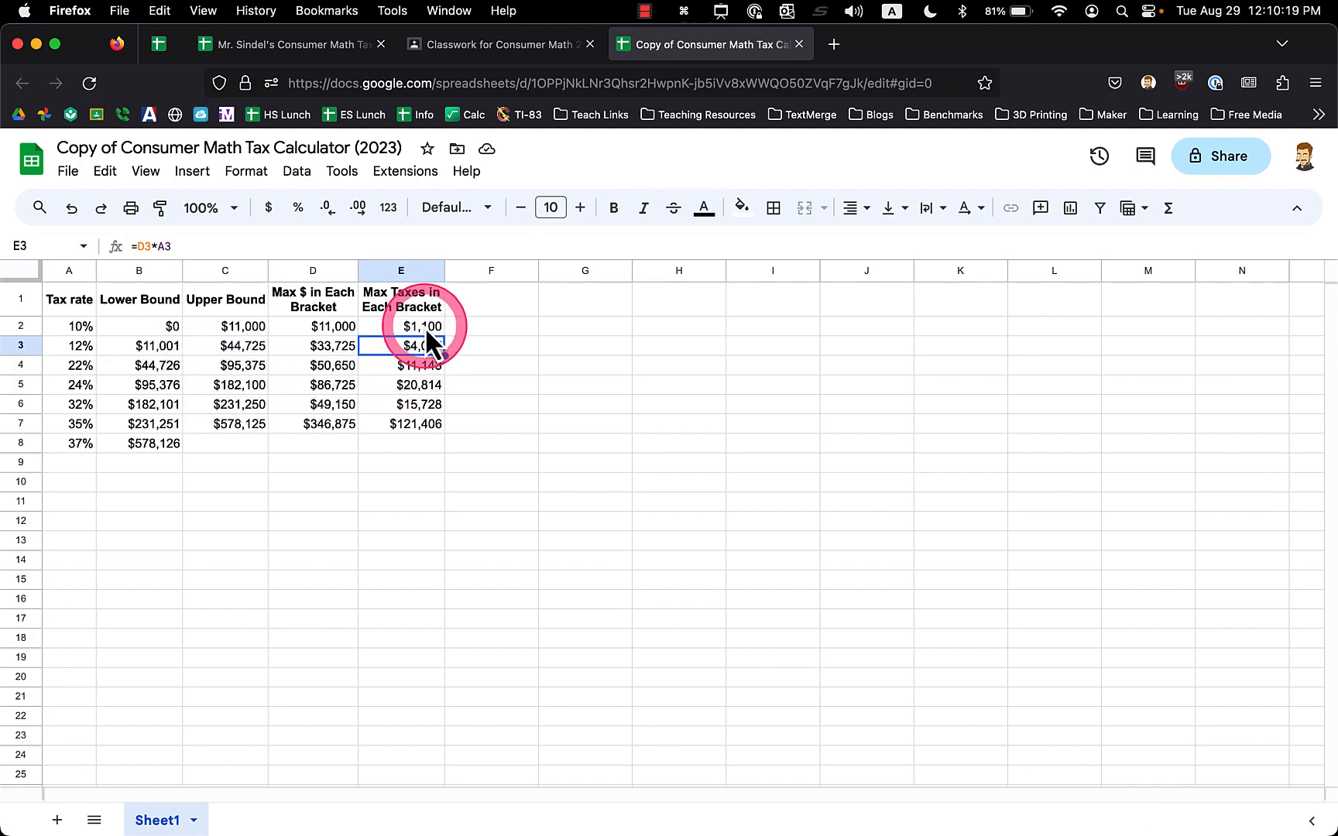
click(424, 326)
click(426, 347)
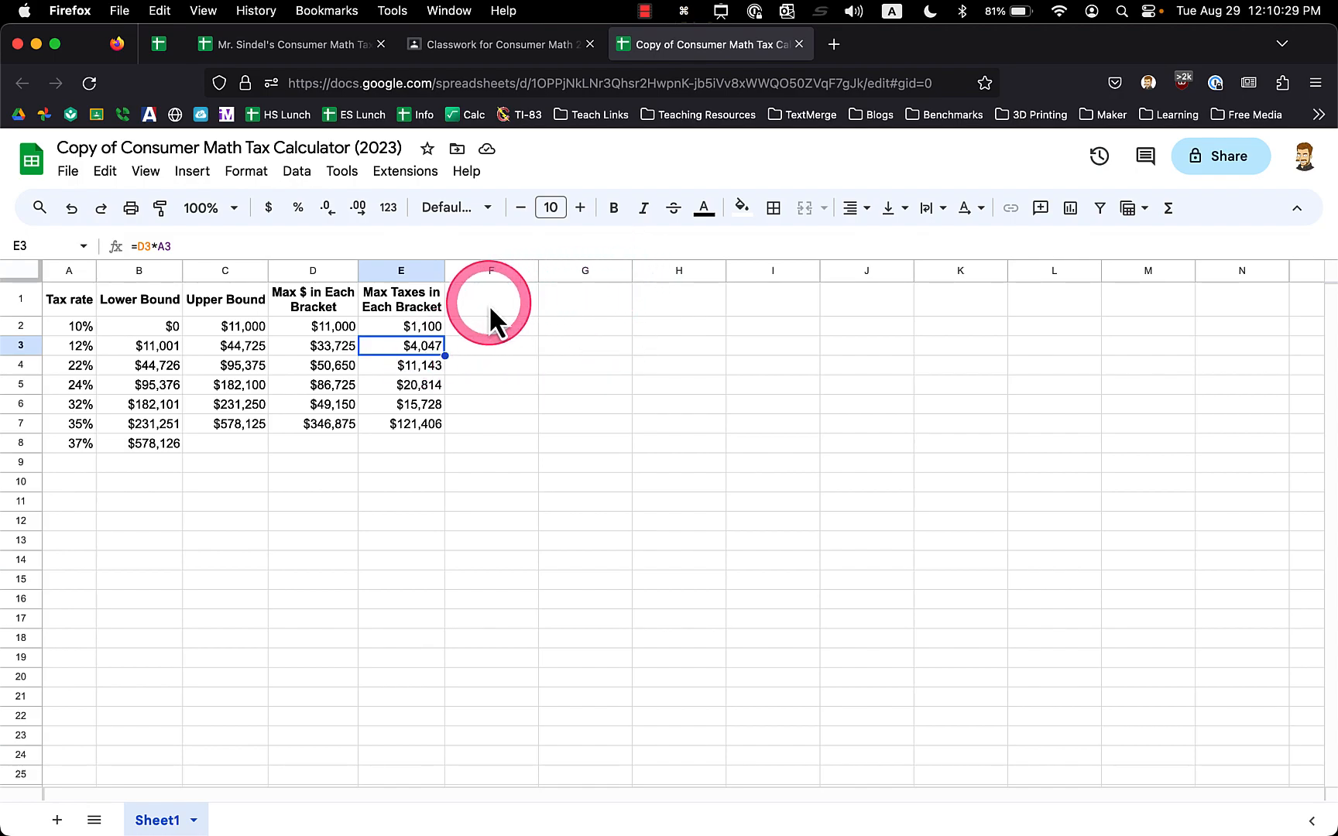
Enter the header "Income" in G1, leaving column F empty as a gap beside the bracket table
click(477, 271)
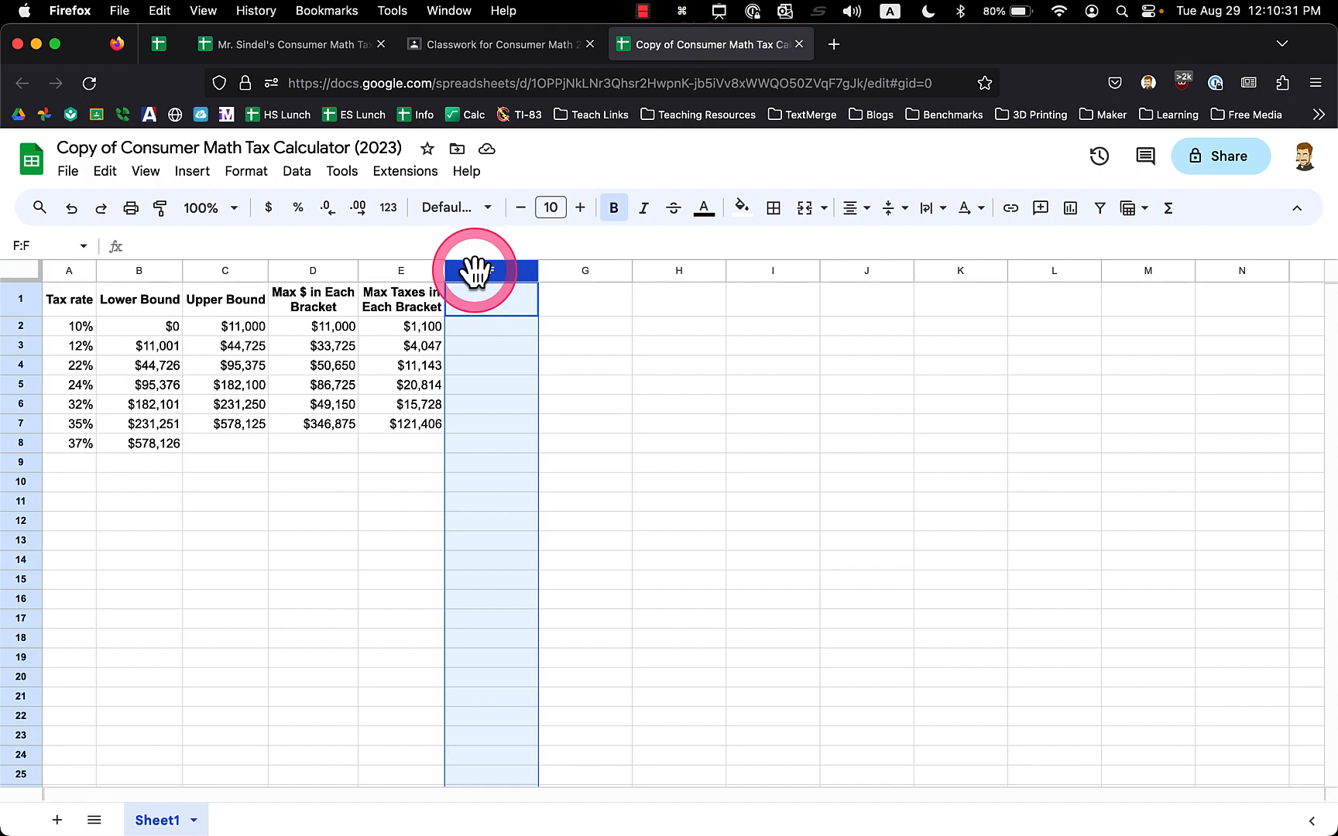
click(577, 314)
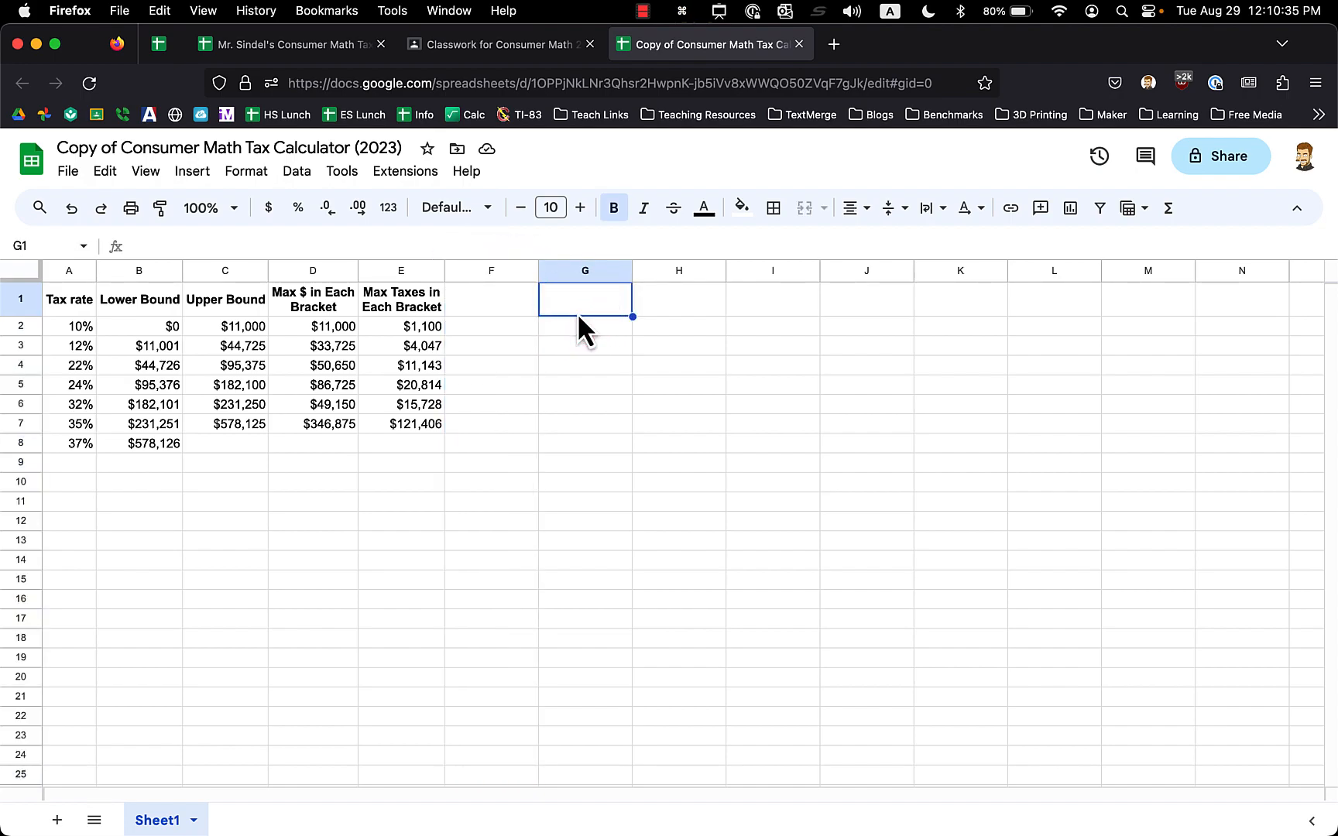
text(Income)
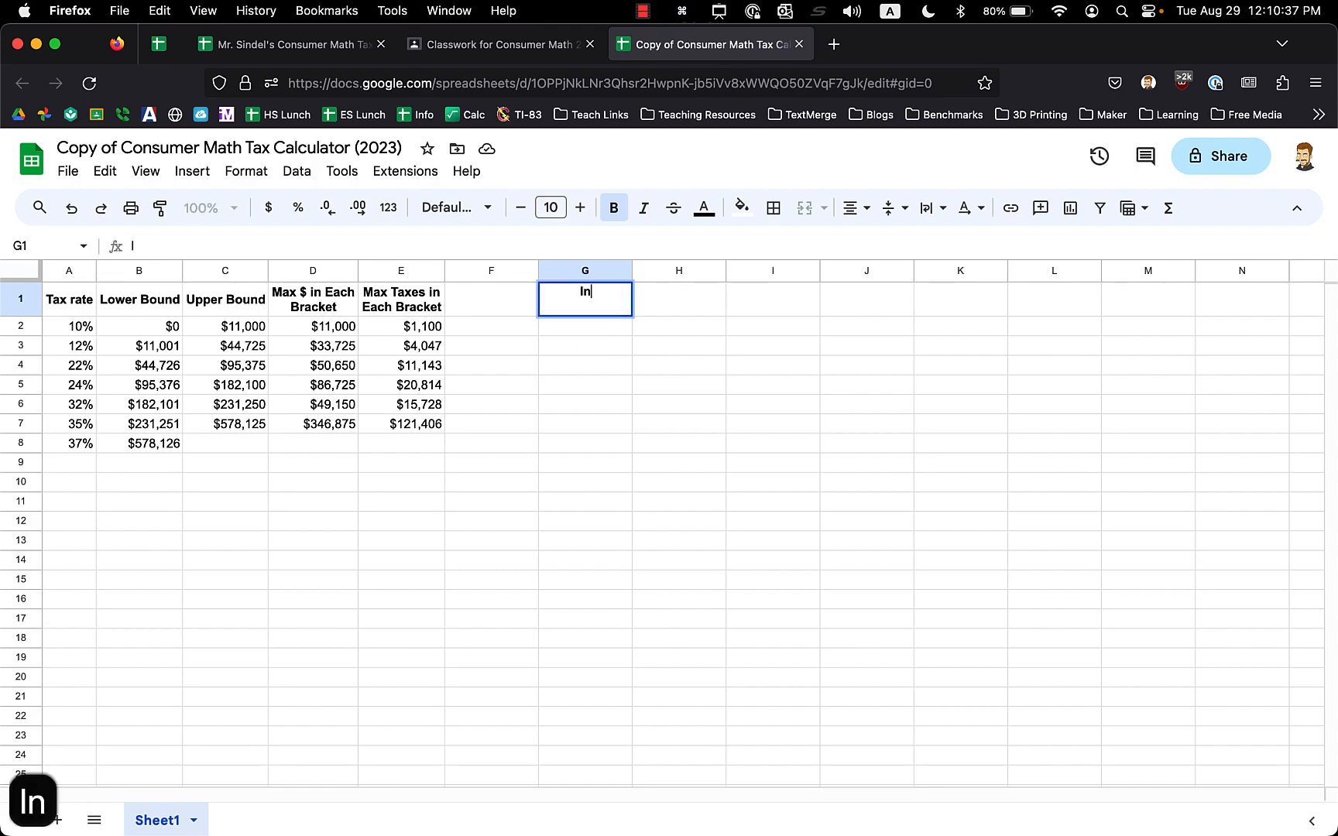
key(Return)
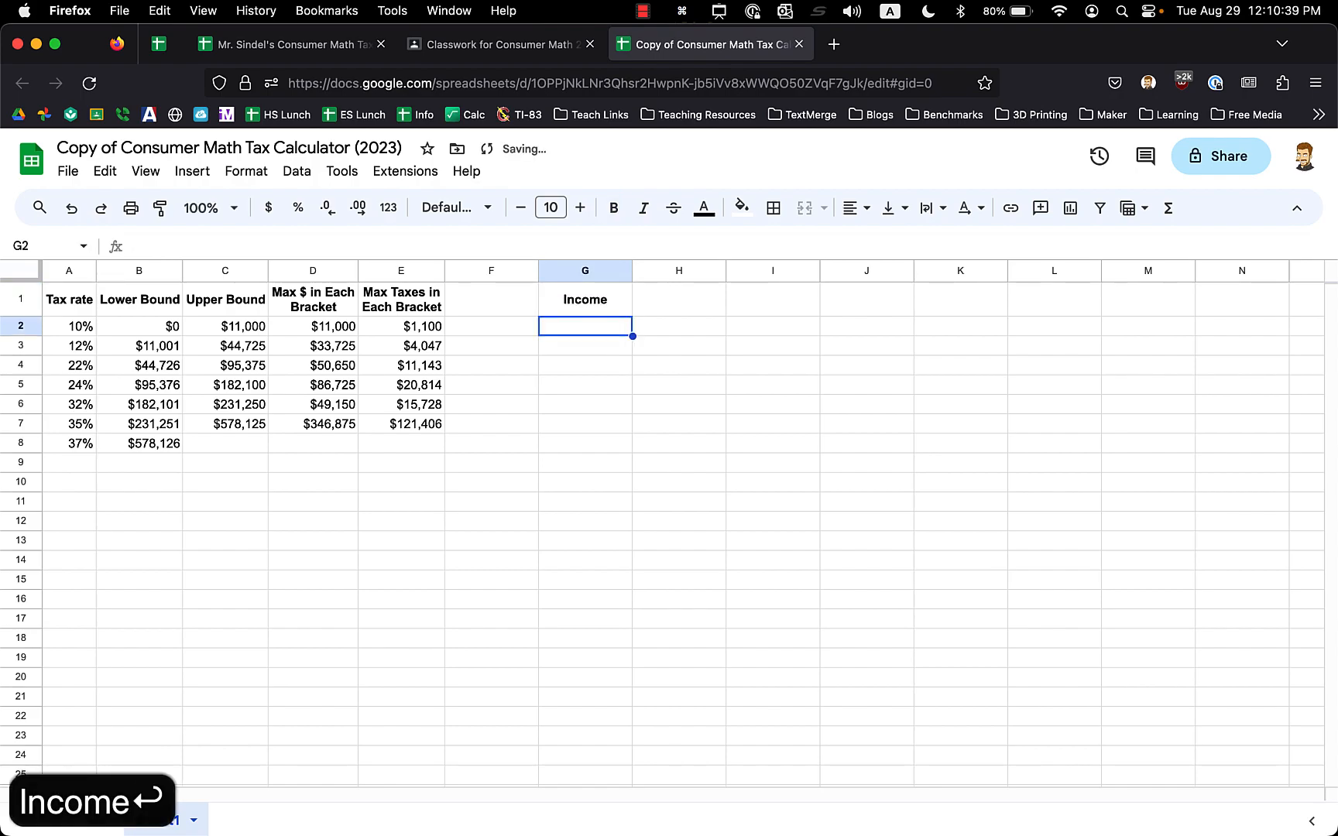
click(24, 296)
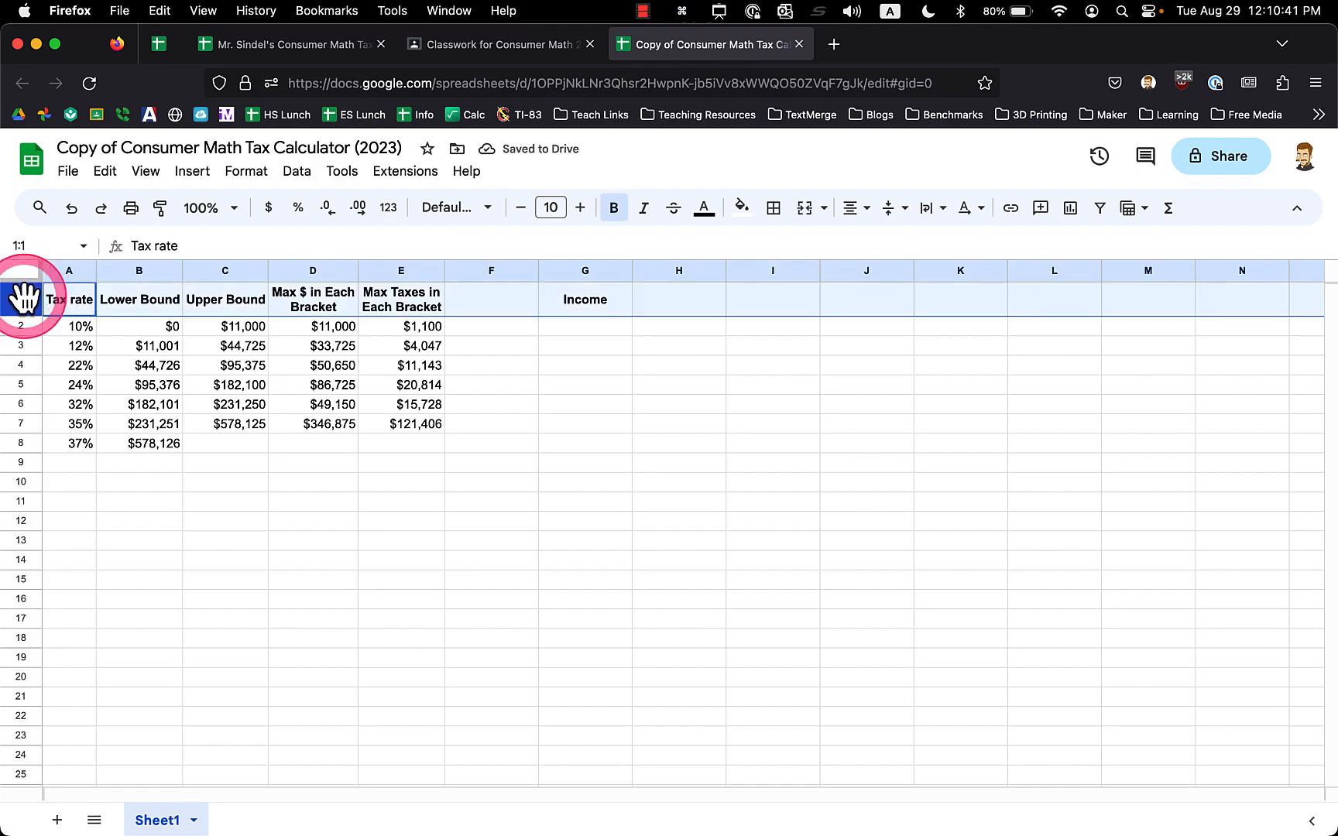
click(599, 324)
click(589, 307)
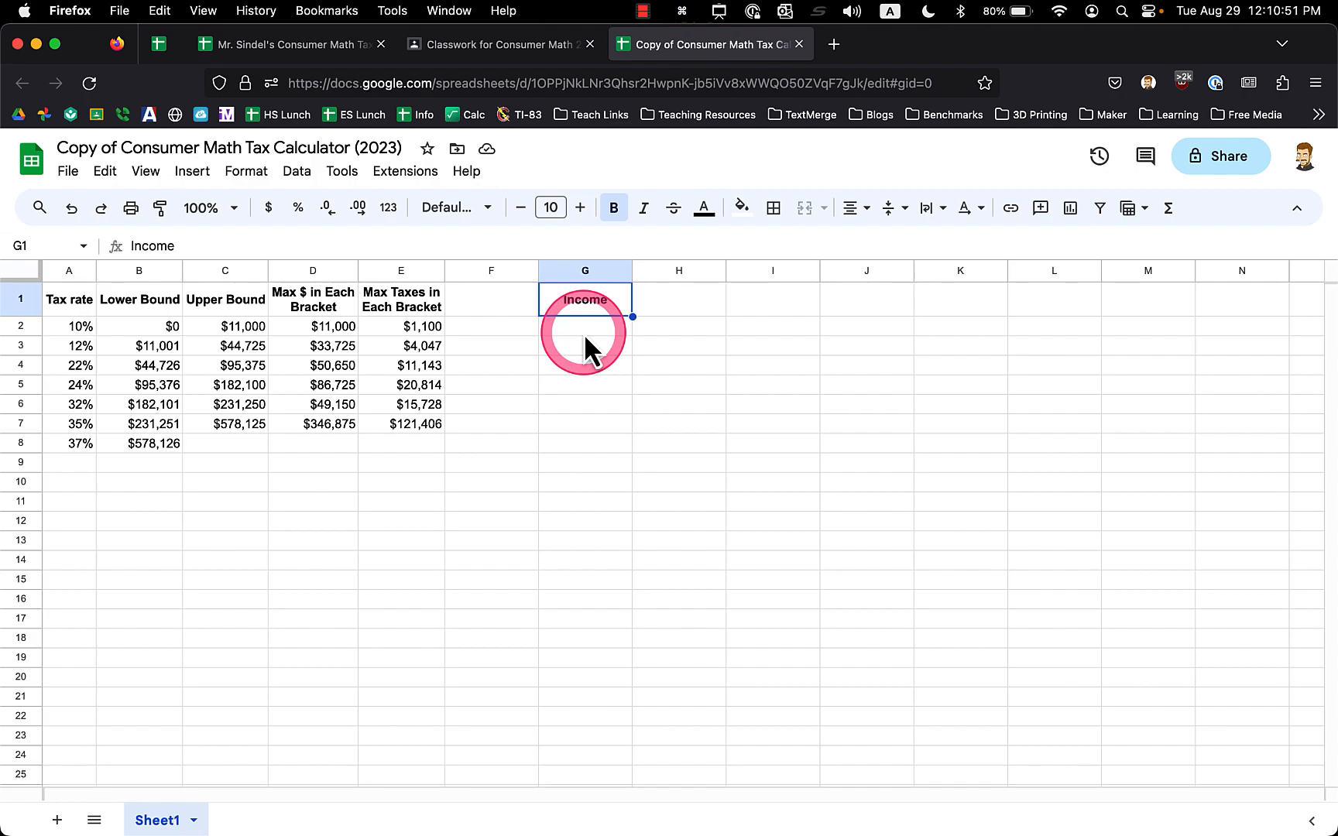
Narrow the empty column F between the bracket table and the Income column to about 41 pixels
click(632, 274)
click(484, 304)
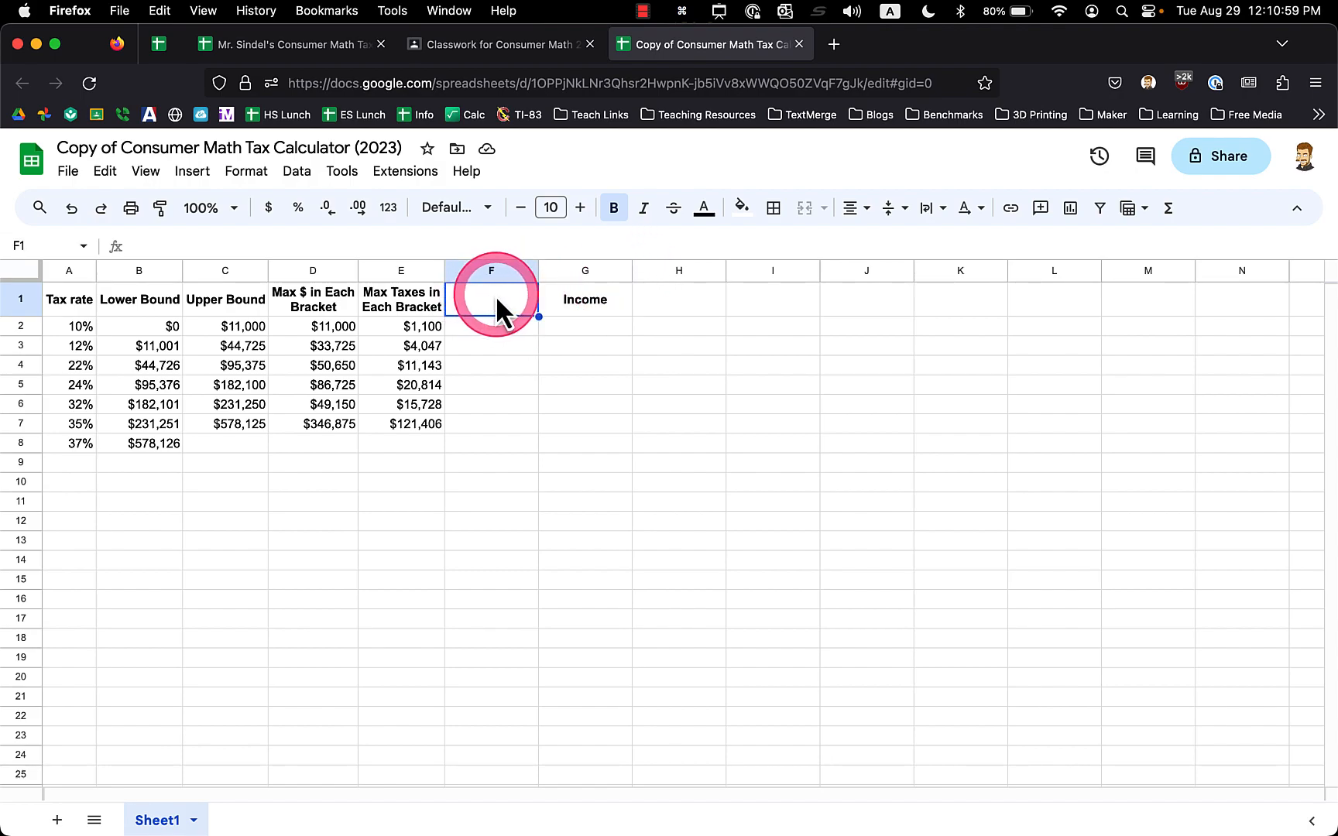
click(475, 272)
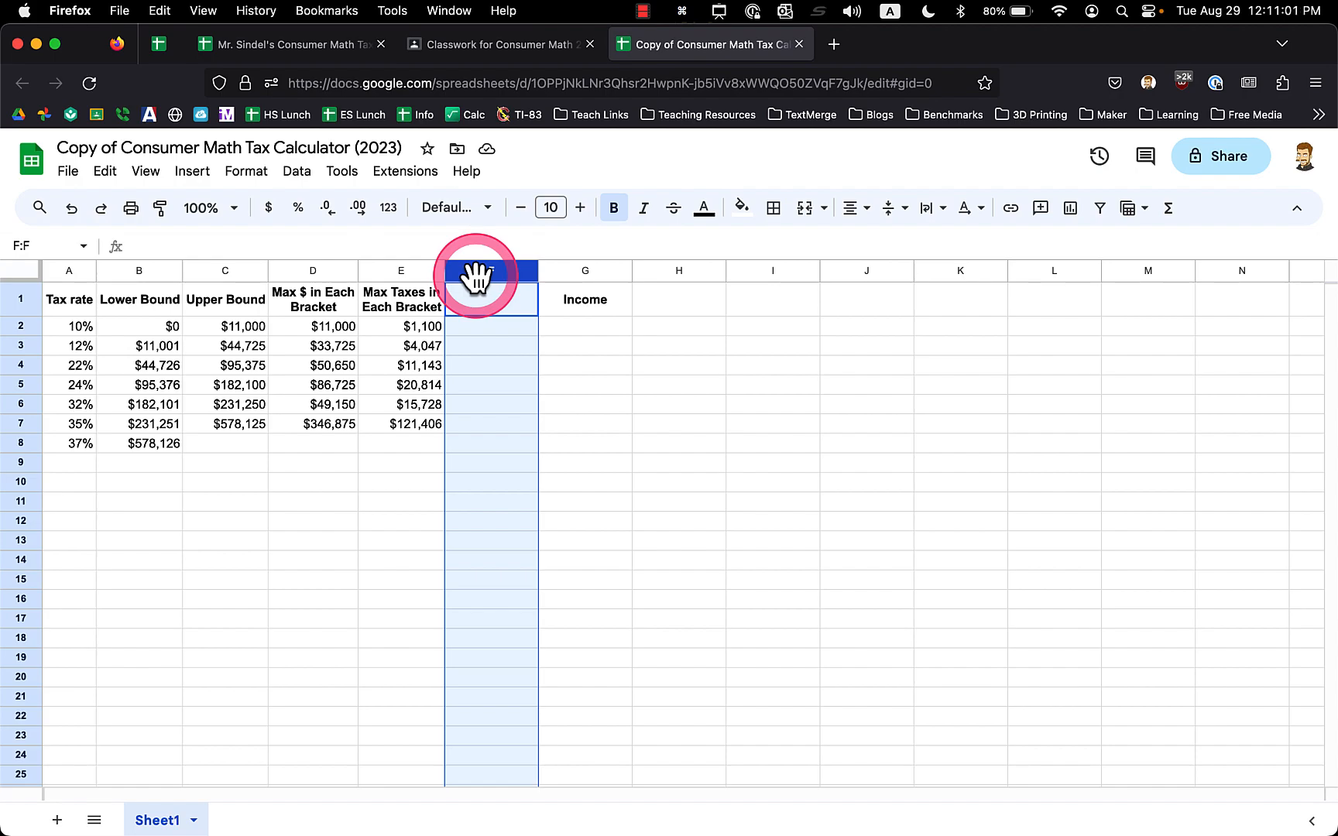
click(501, 276)
mouse_move(502, 276)
mouse_down()
mouse_move(538, 278)
mouse_move(482, 278)
mouse_up()
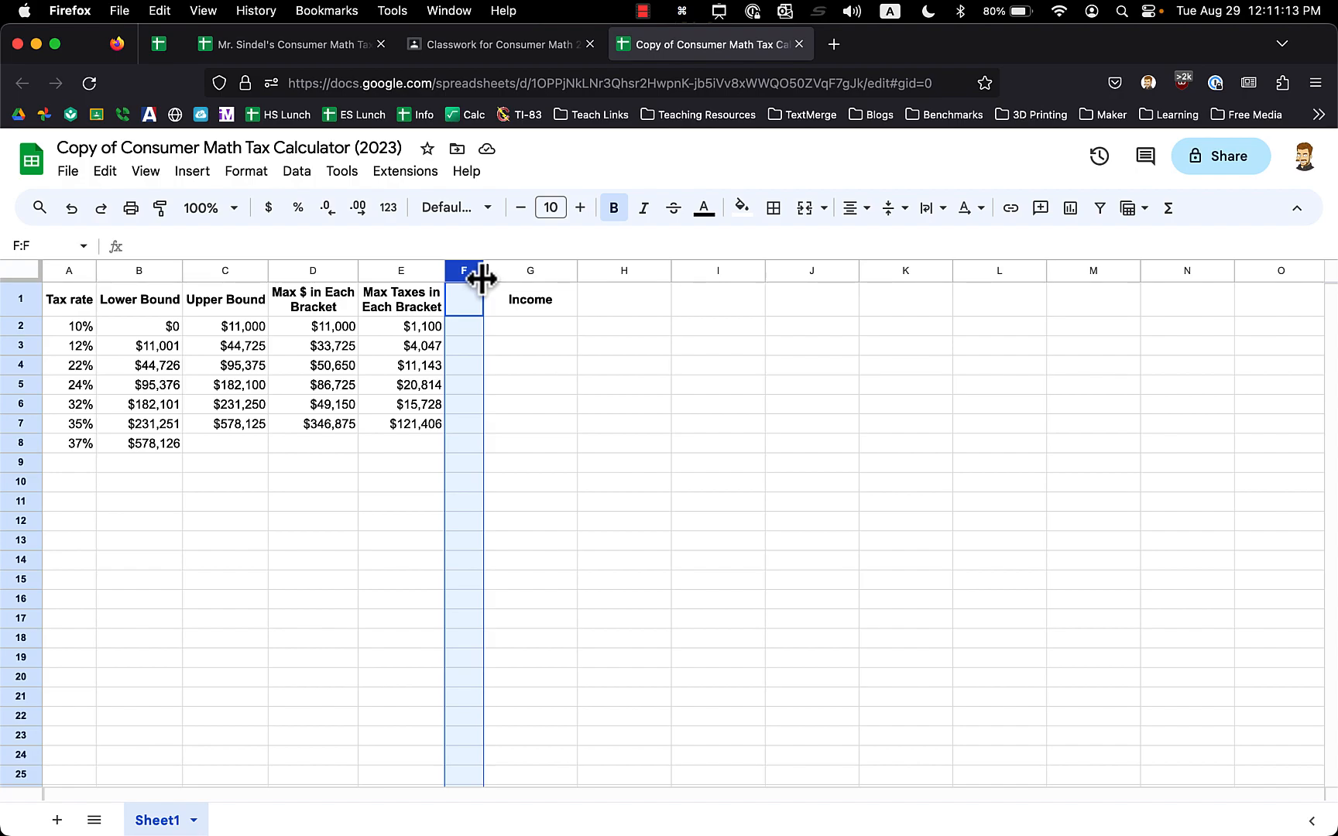
Set the width of the empty column F to exactly 25 pixels
click(499, 305)
click(466, 274)
right_click(465, 290)
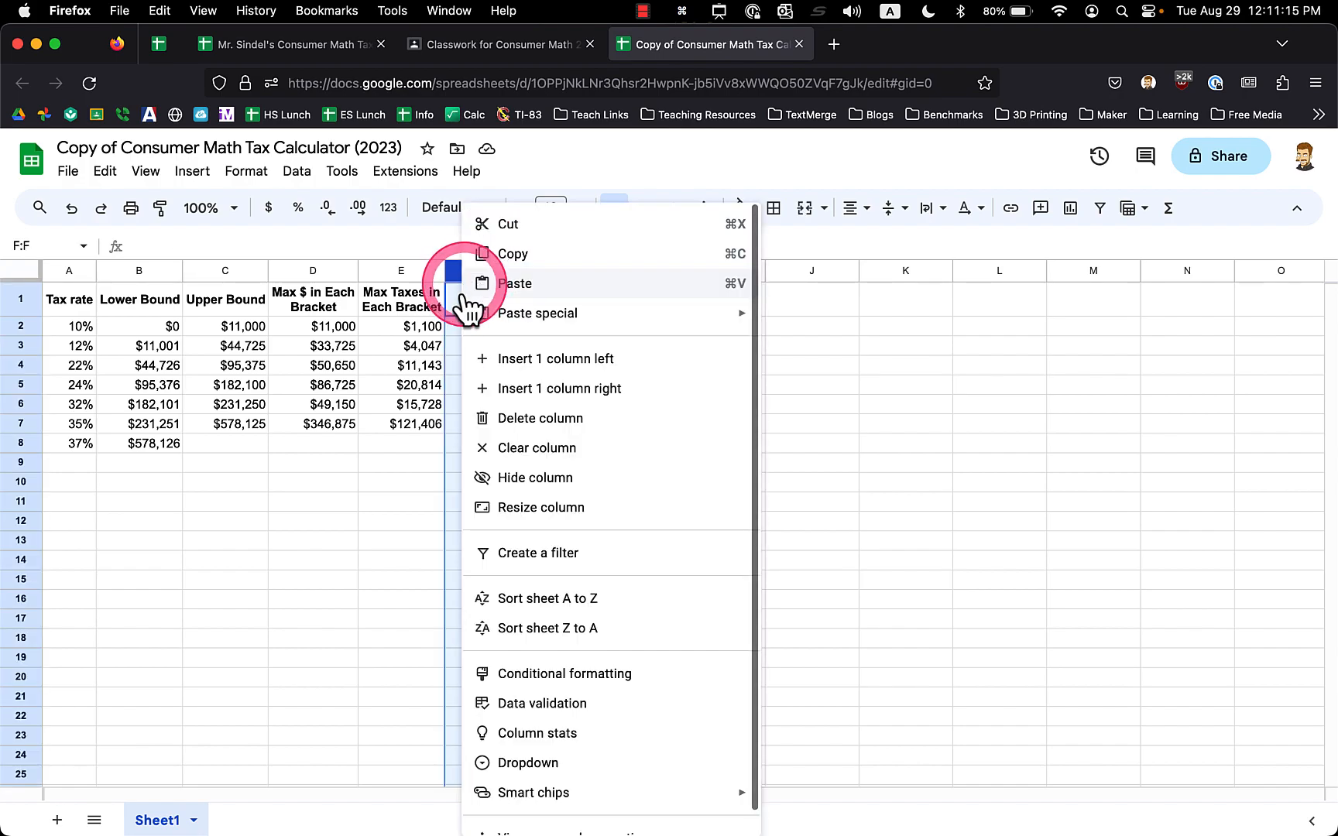
click(457, 332)
click(459, 274)
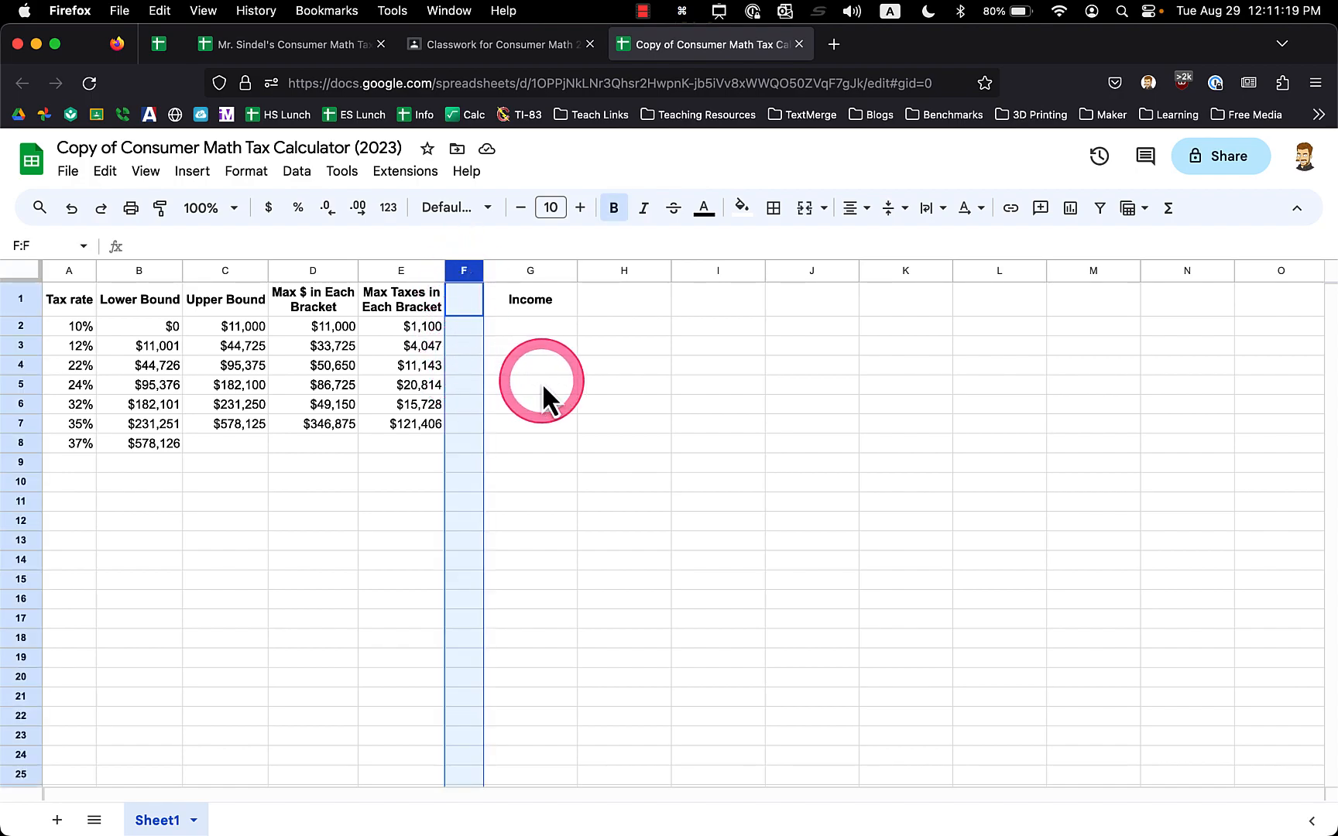
right_click(543, 383)
click(473, 288)
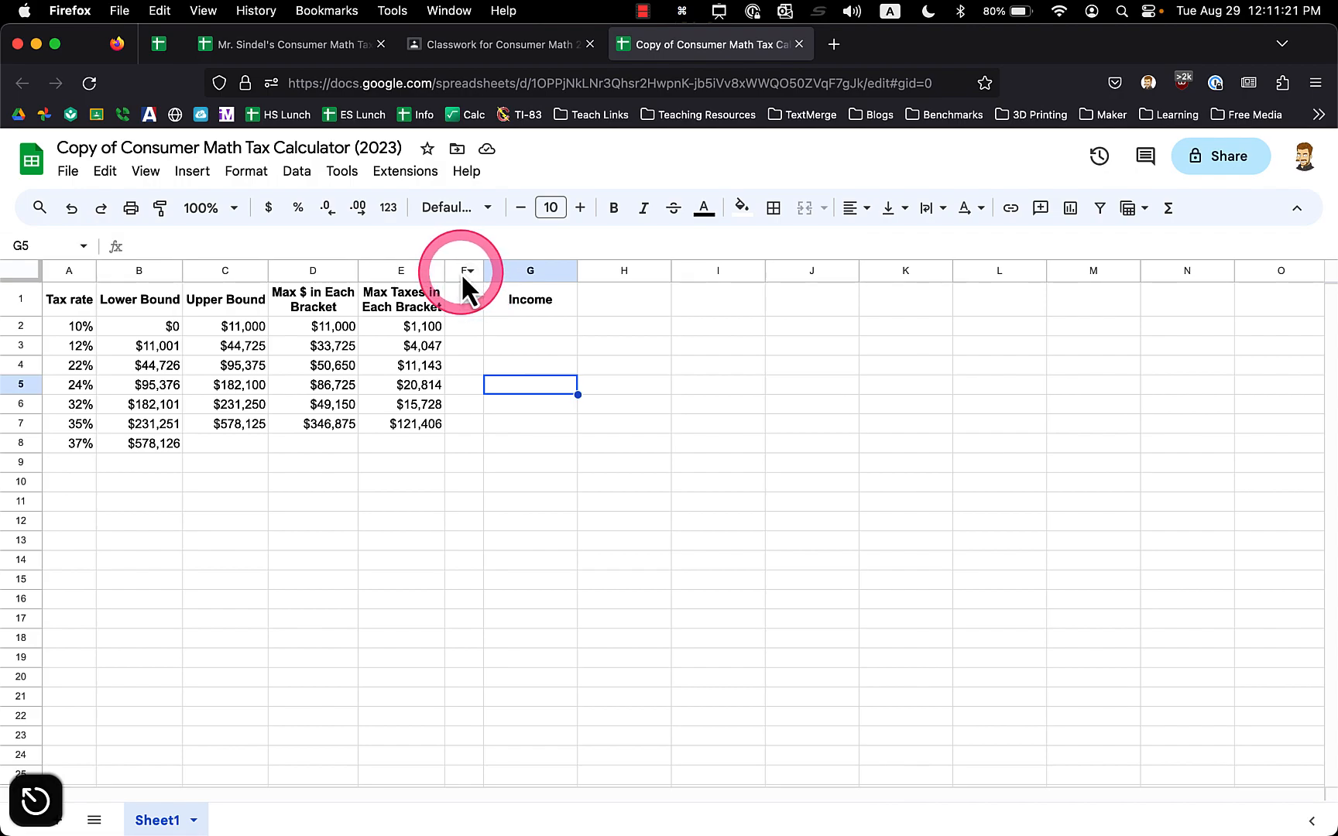
click(464, 273)
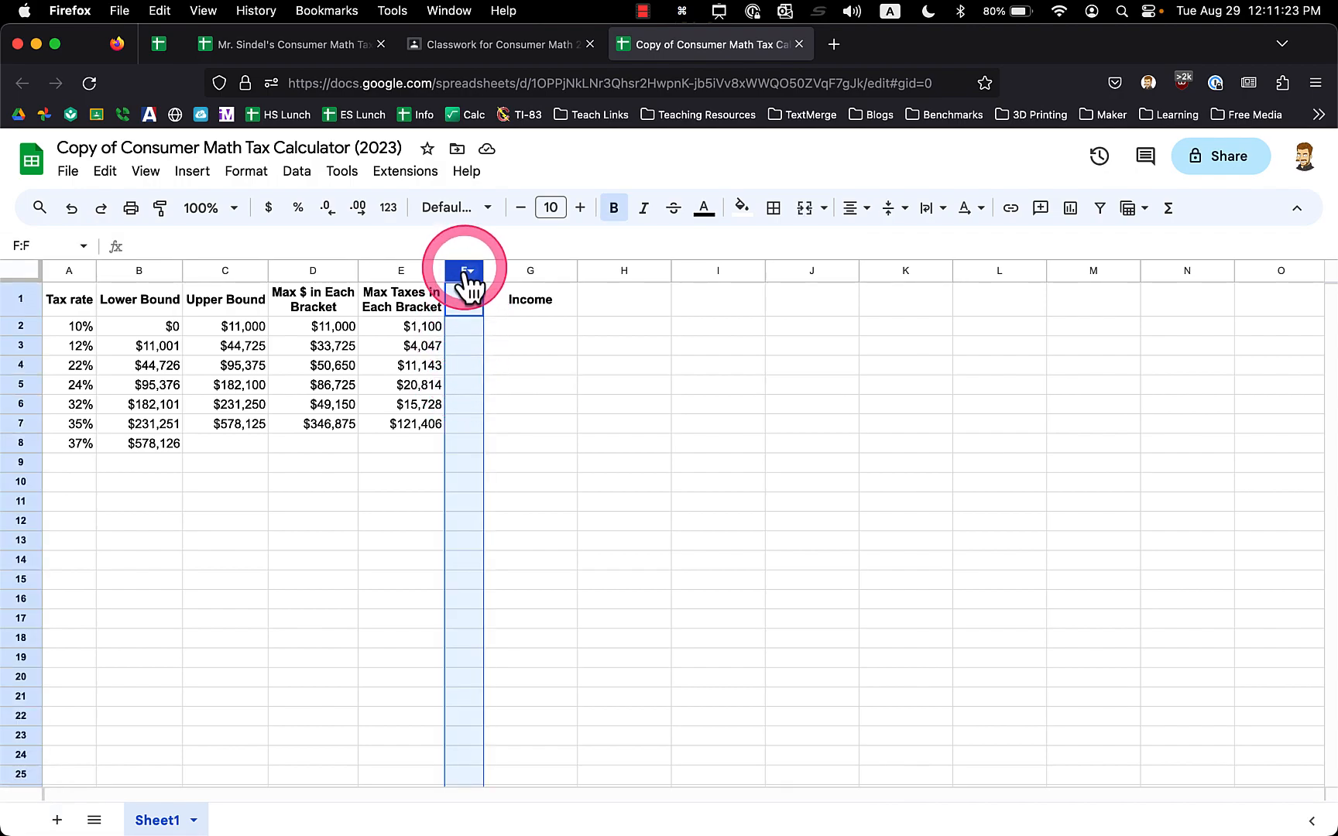
right_click(458, 347)
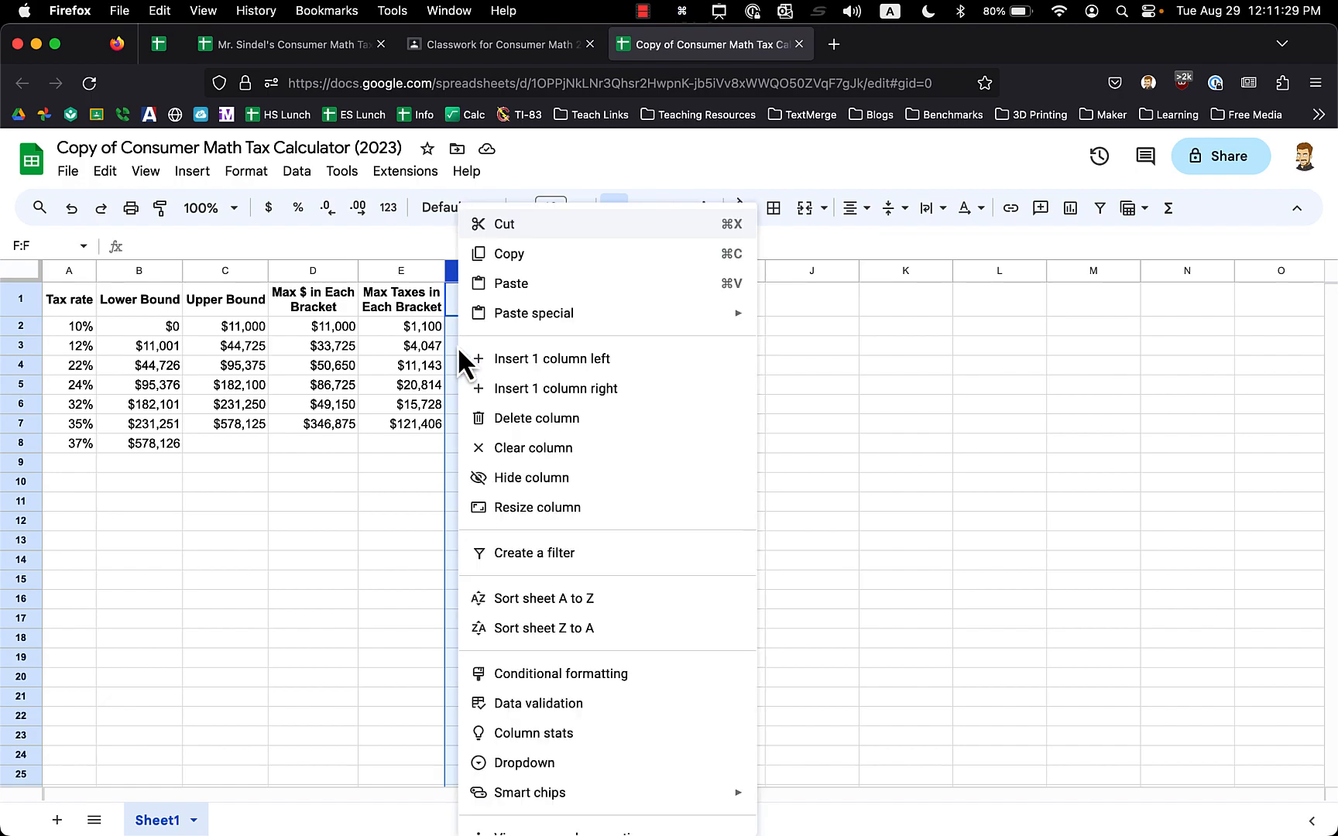
click(535, 511)
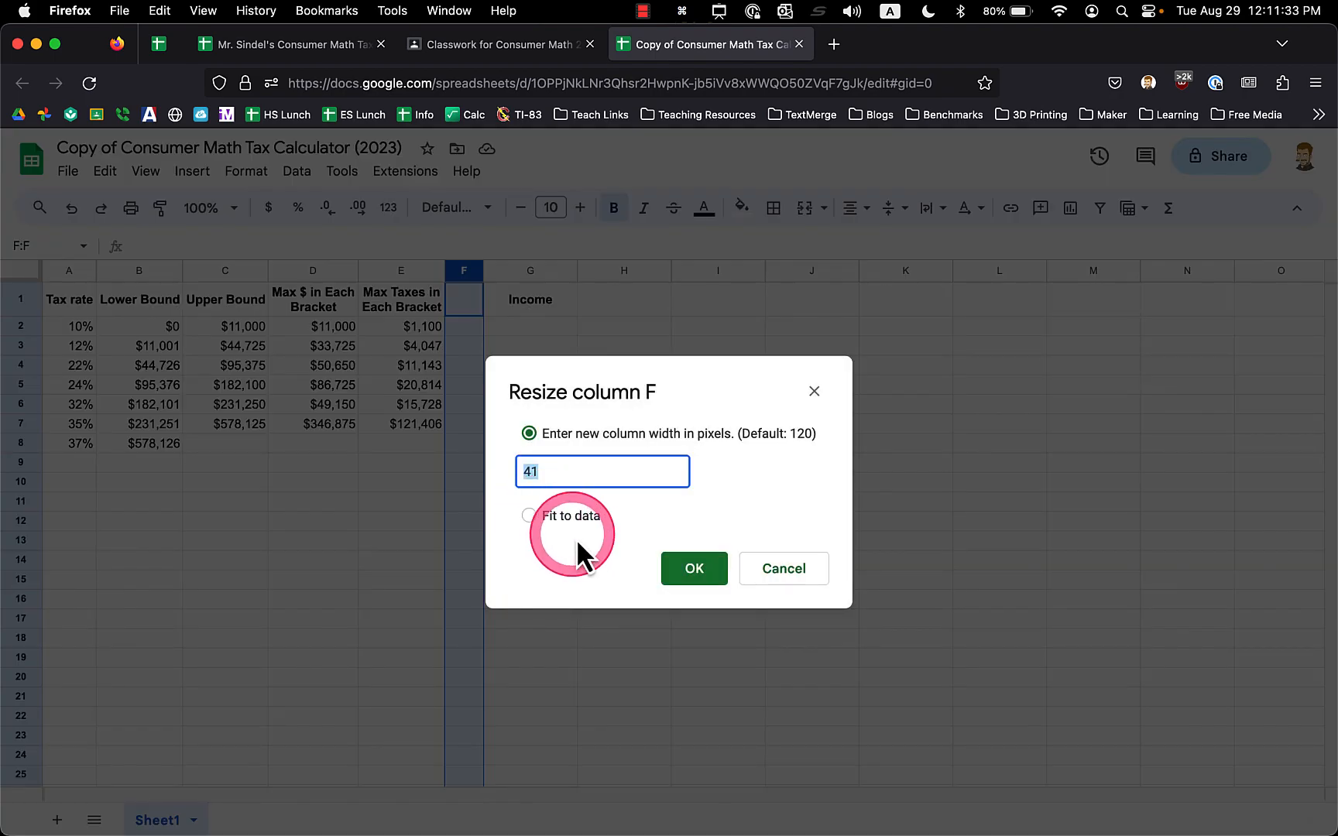
text(25)
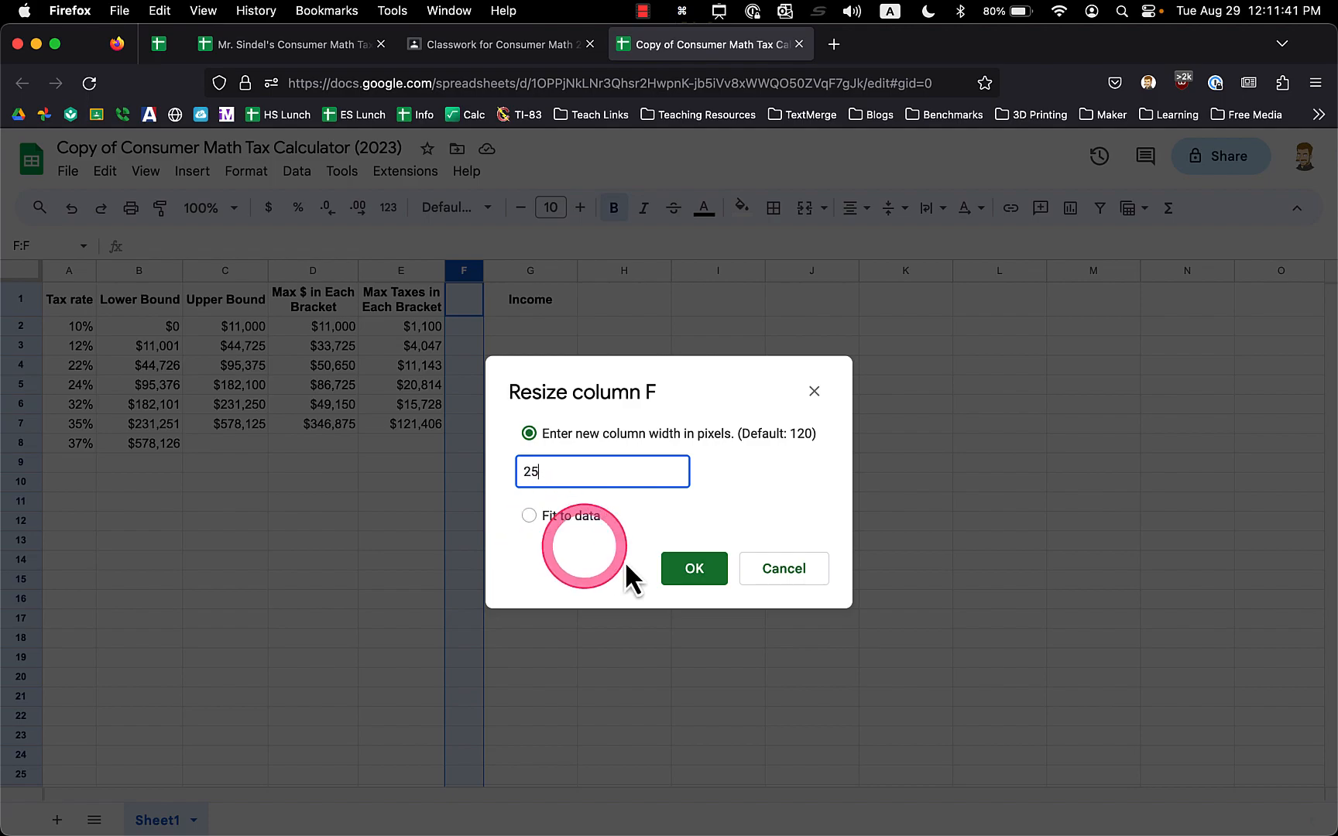
click(717, 568)
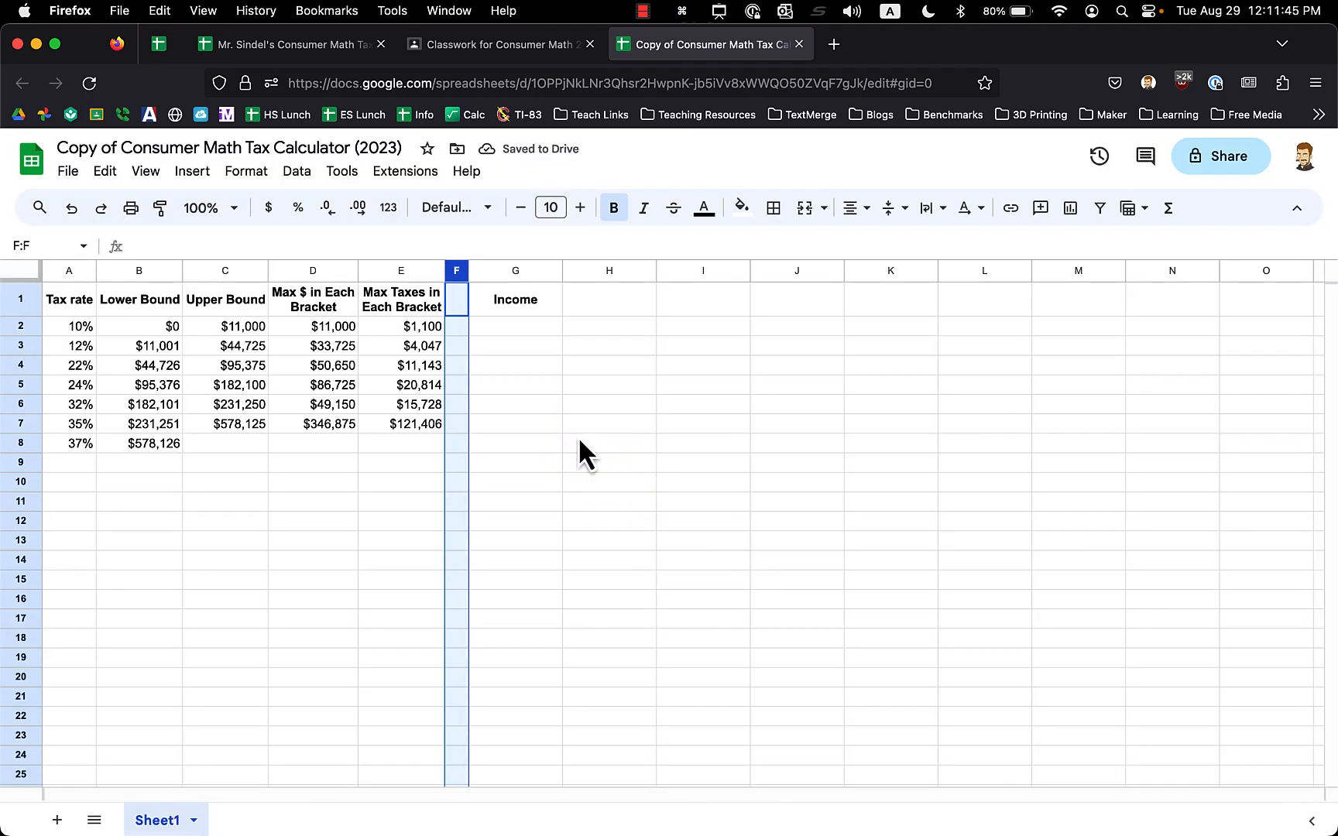
Enter 20000 under the Income header in G2 and format the cell as currency
click(505, 326)
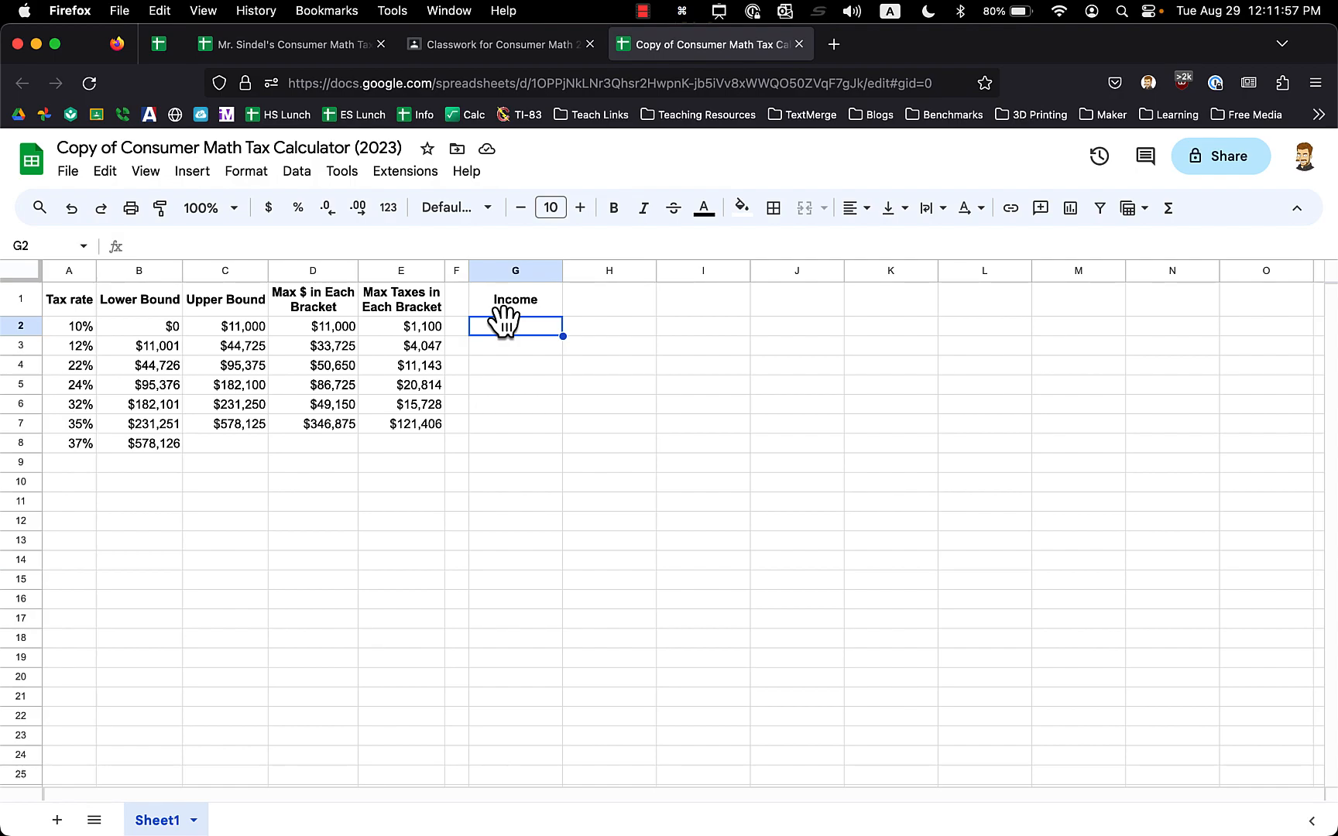
text(20000)
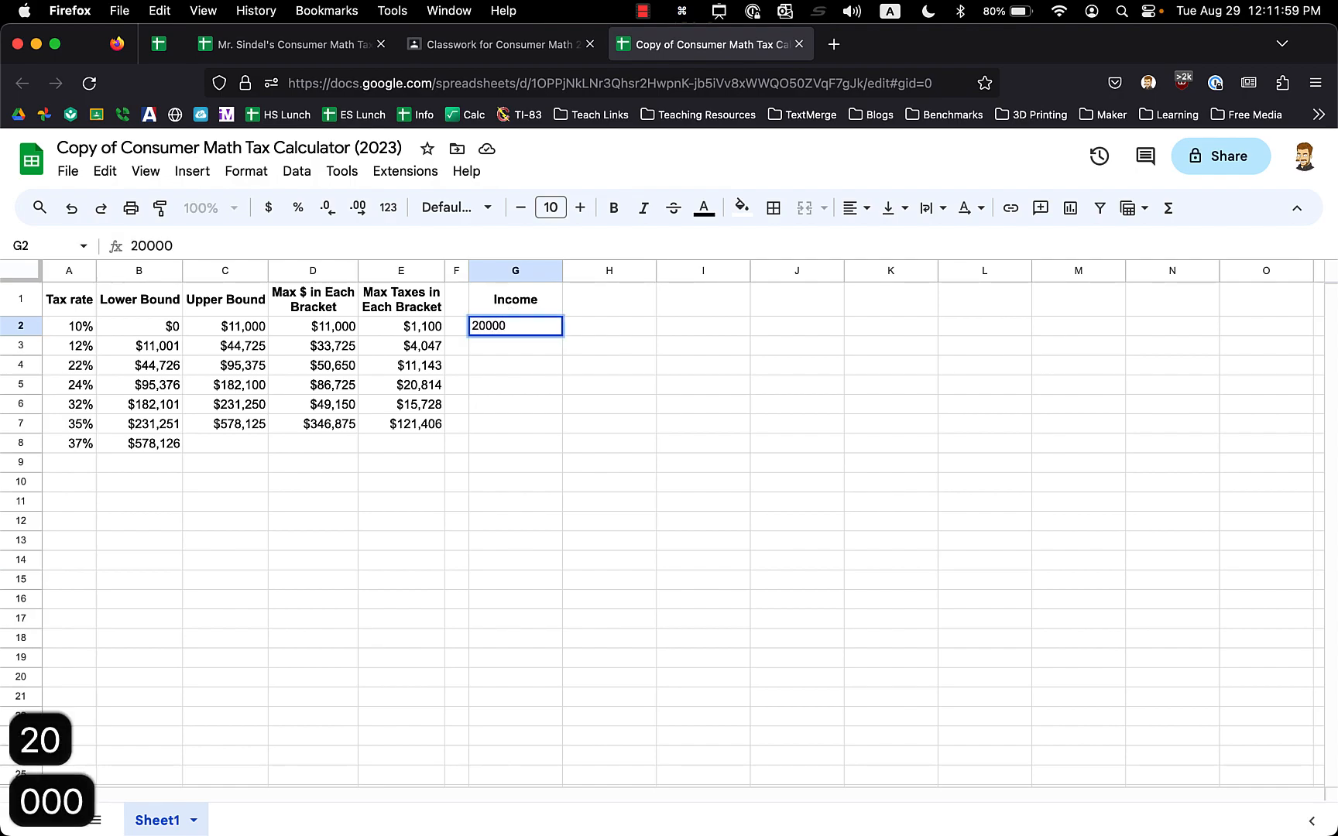
key(Return)
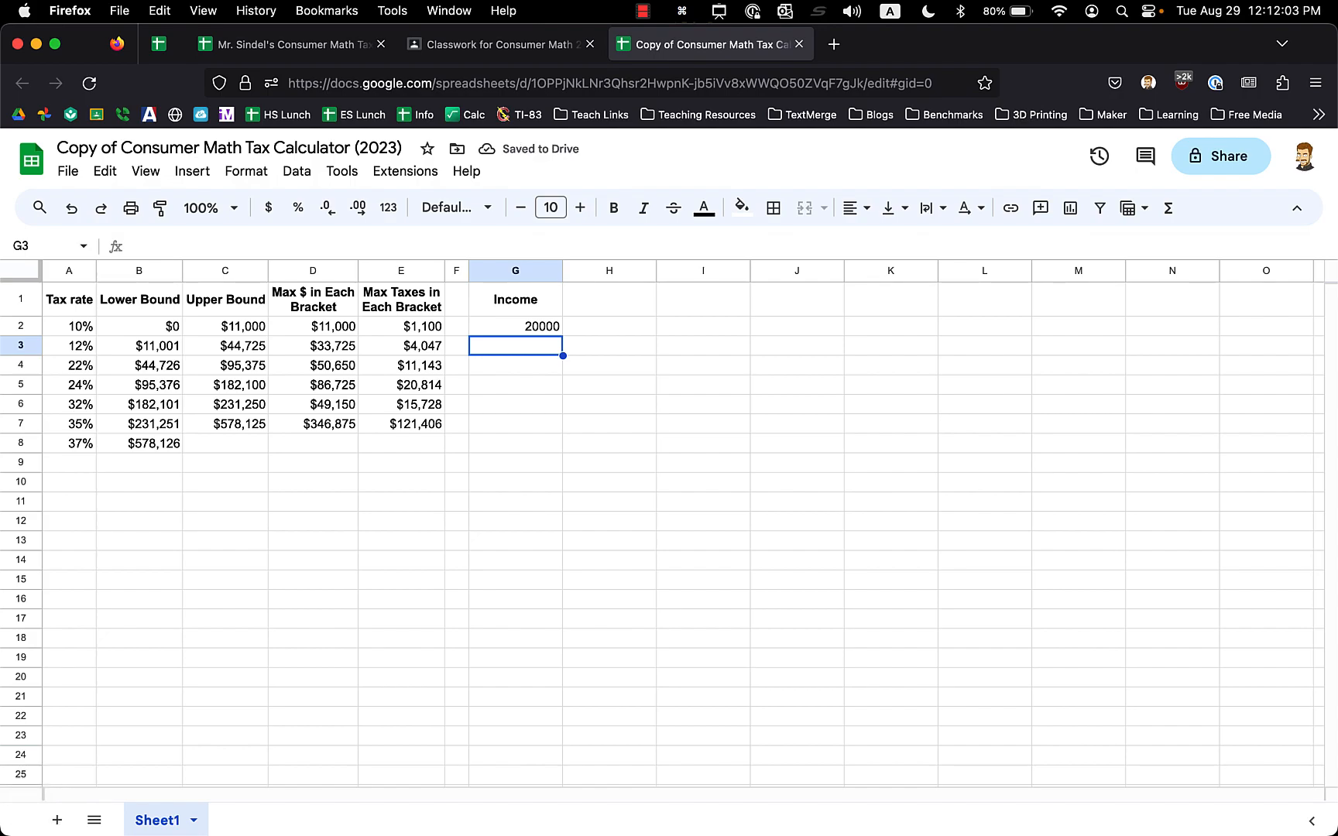
key(Up)
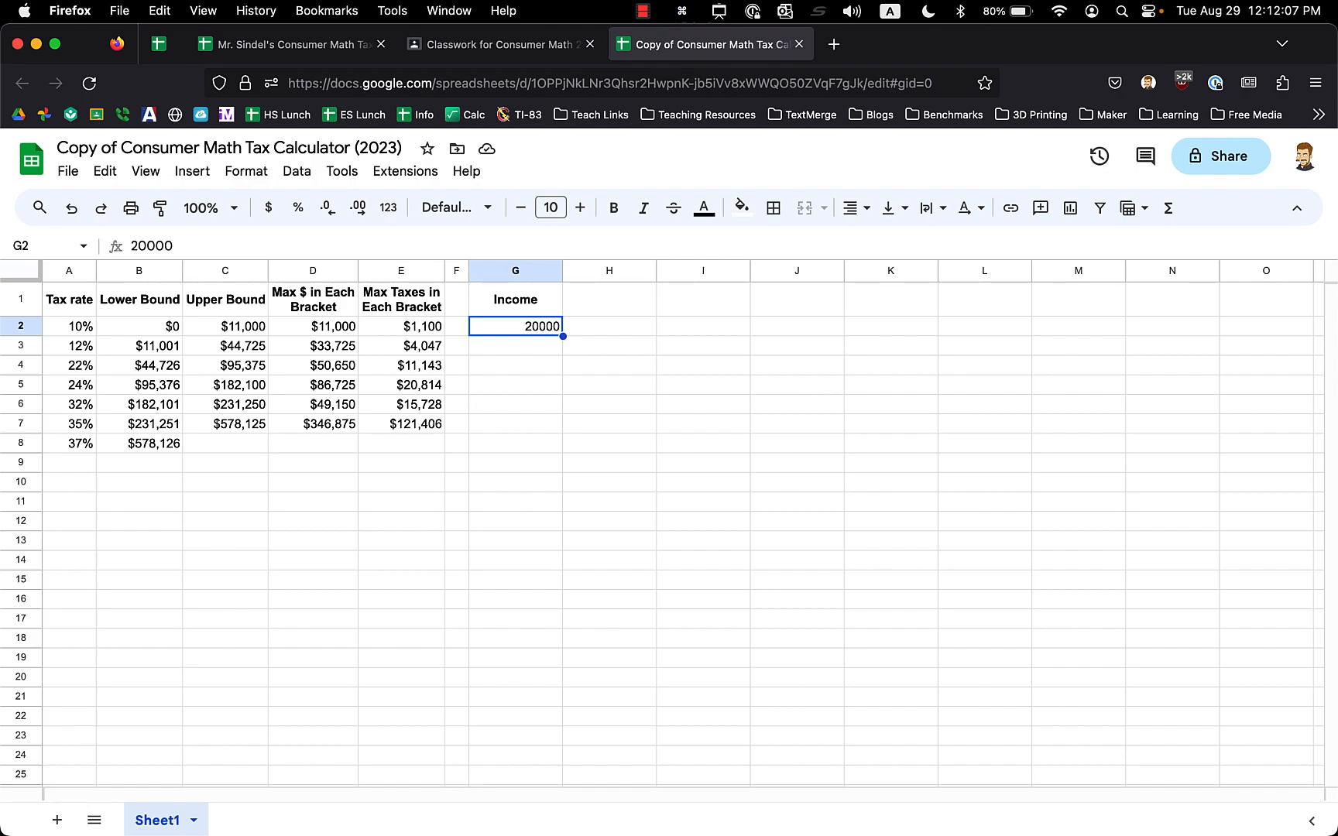
click(268, 224)
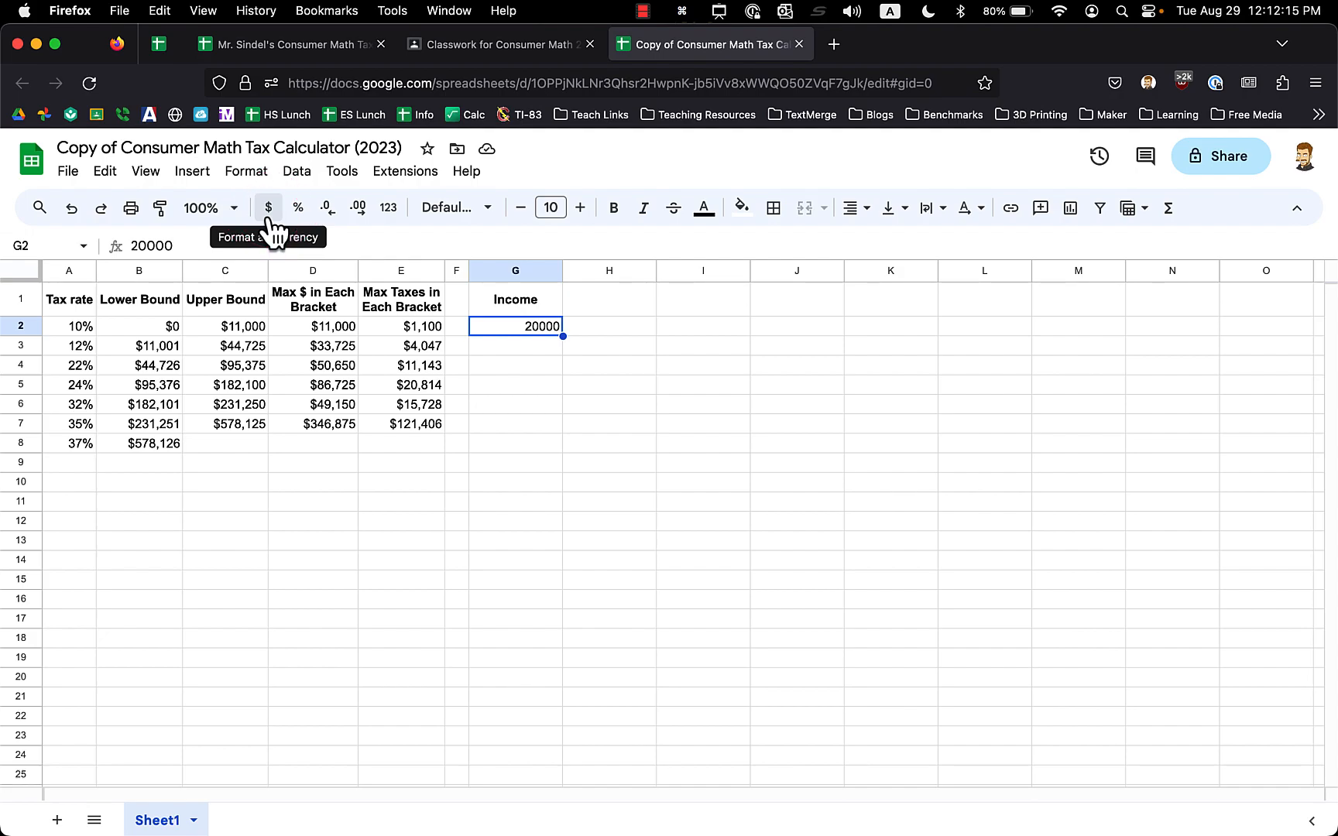
click(268, 223)
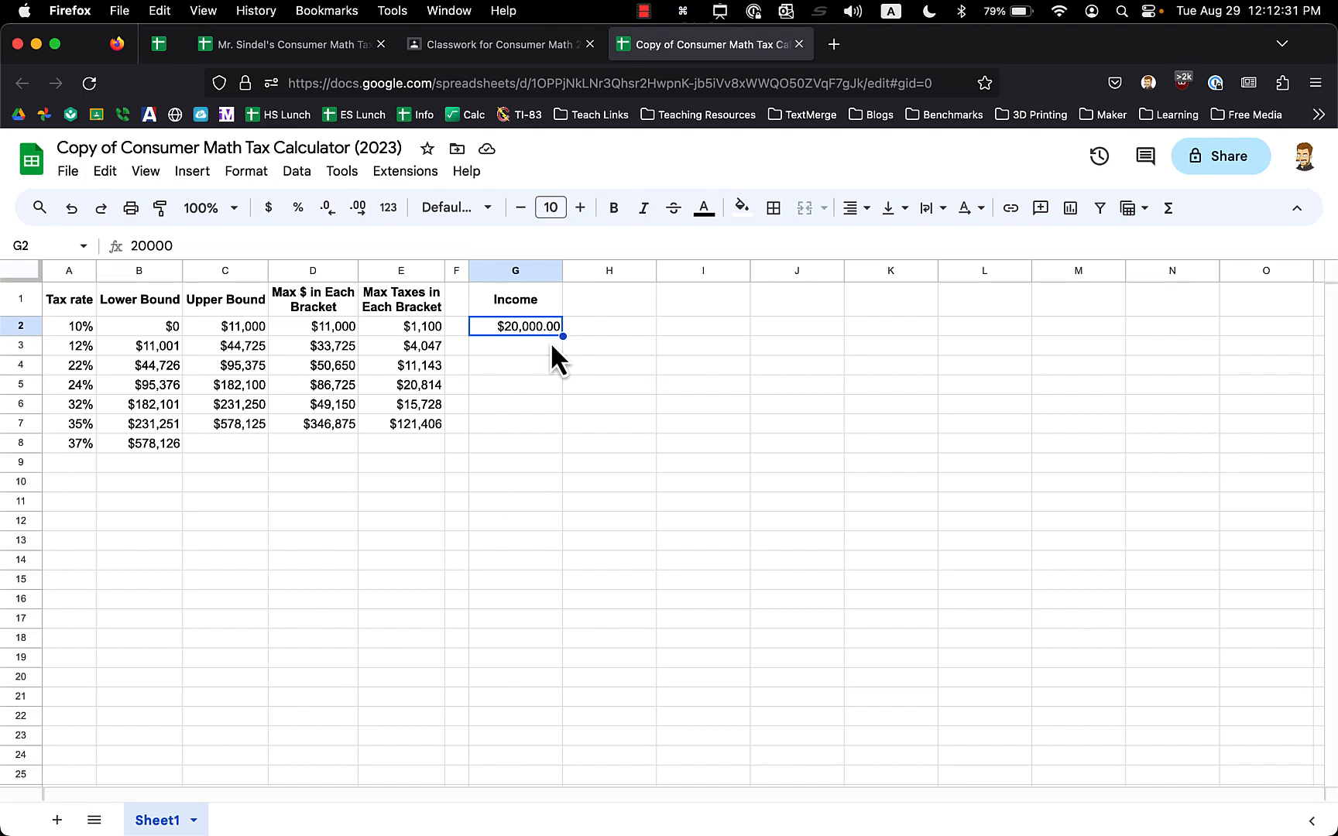
Try removing both decimal places from the income in G2, and undo that formatting
click(327, 209)
click(327, 209)
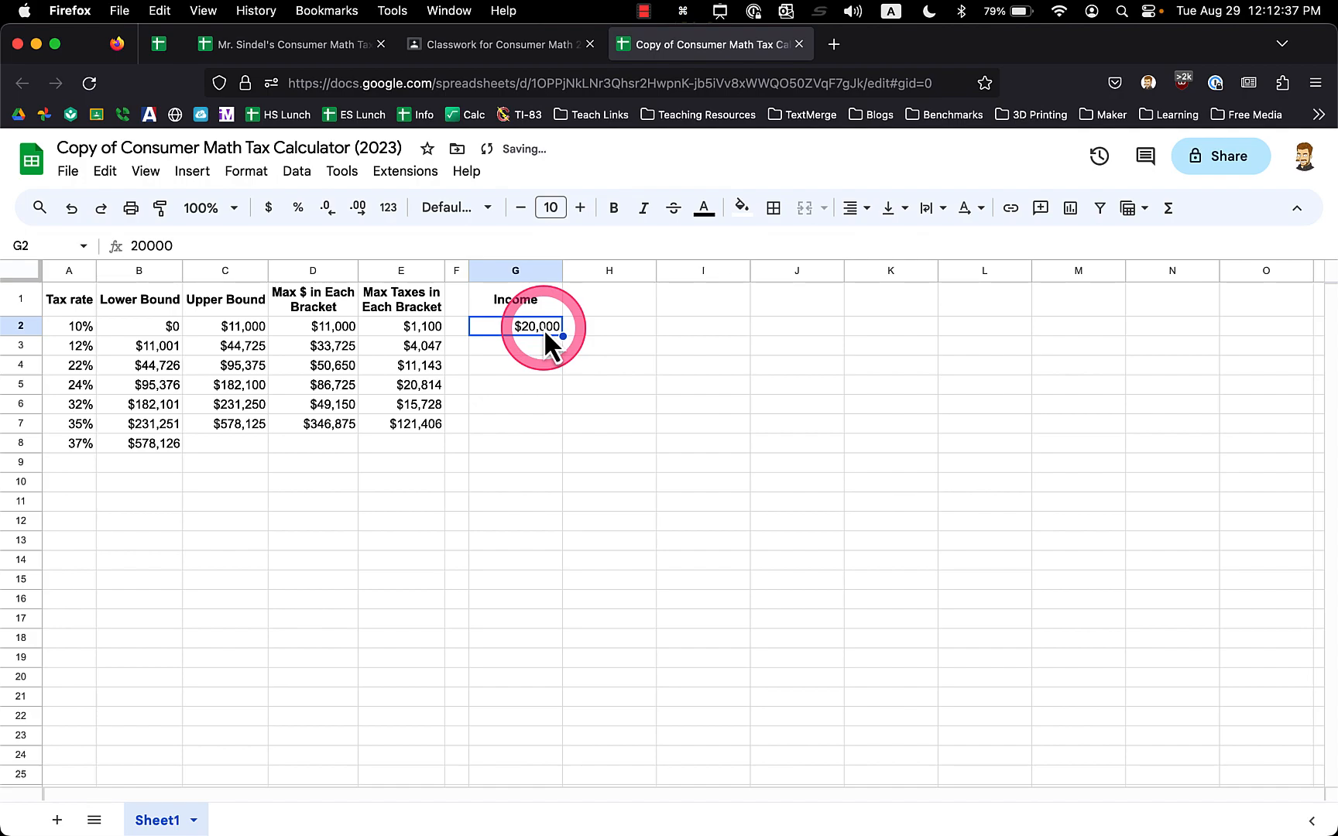
key(super+z)
key(super+z)
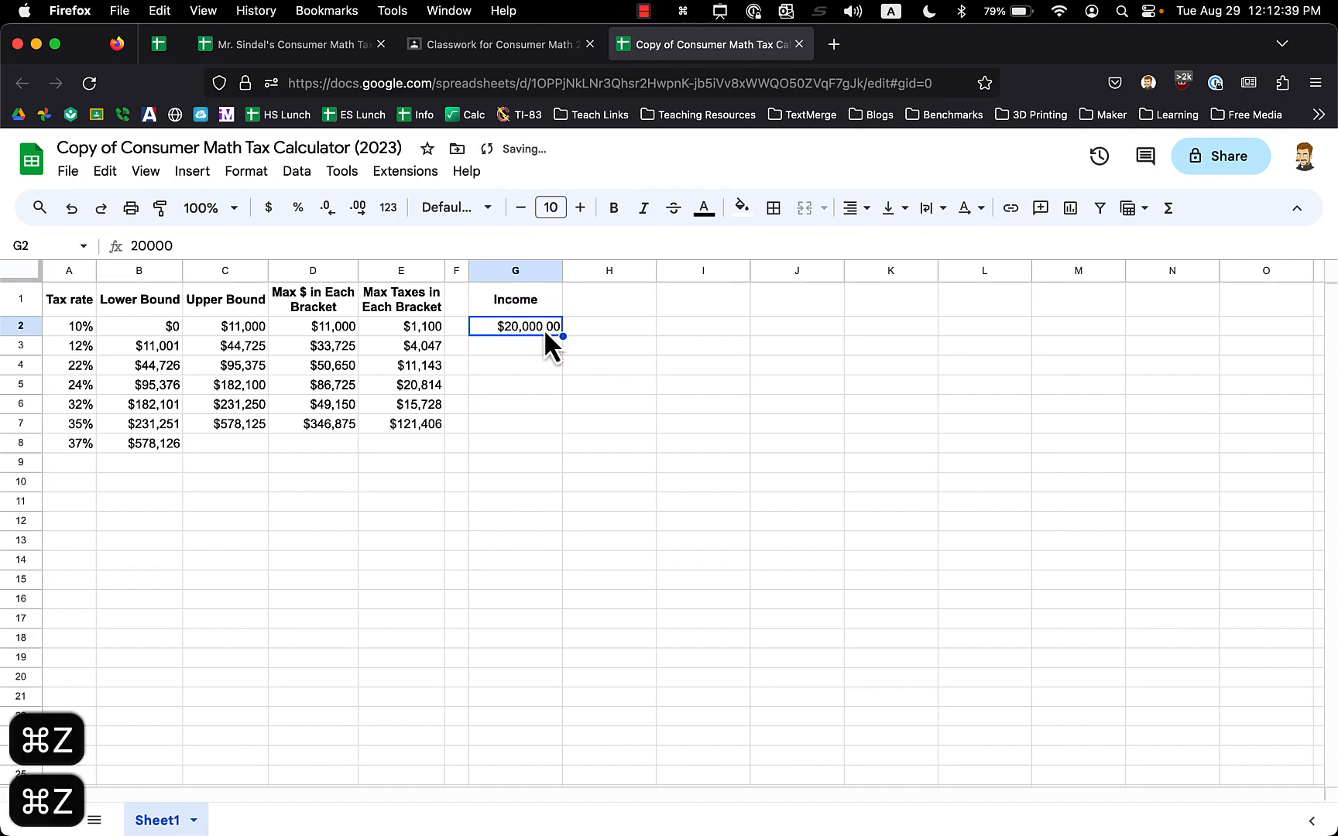
Apply the Currency rounded number format to the income in G2
click(389, 209)
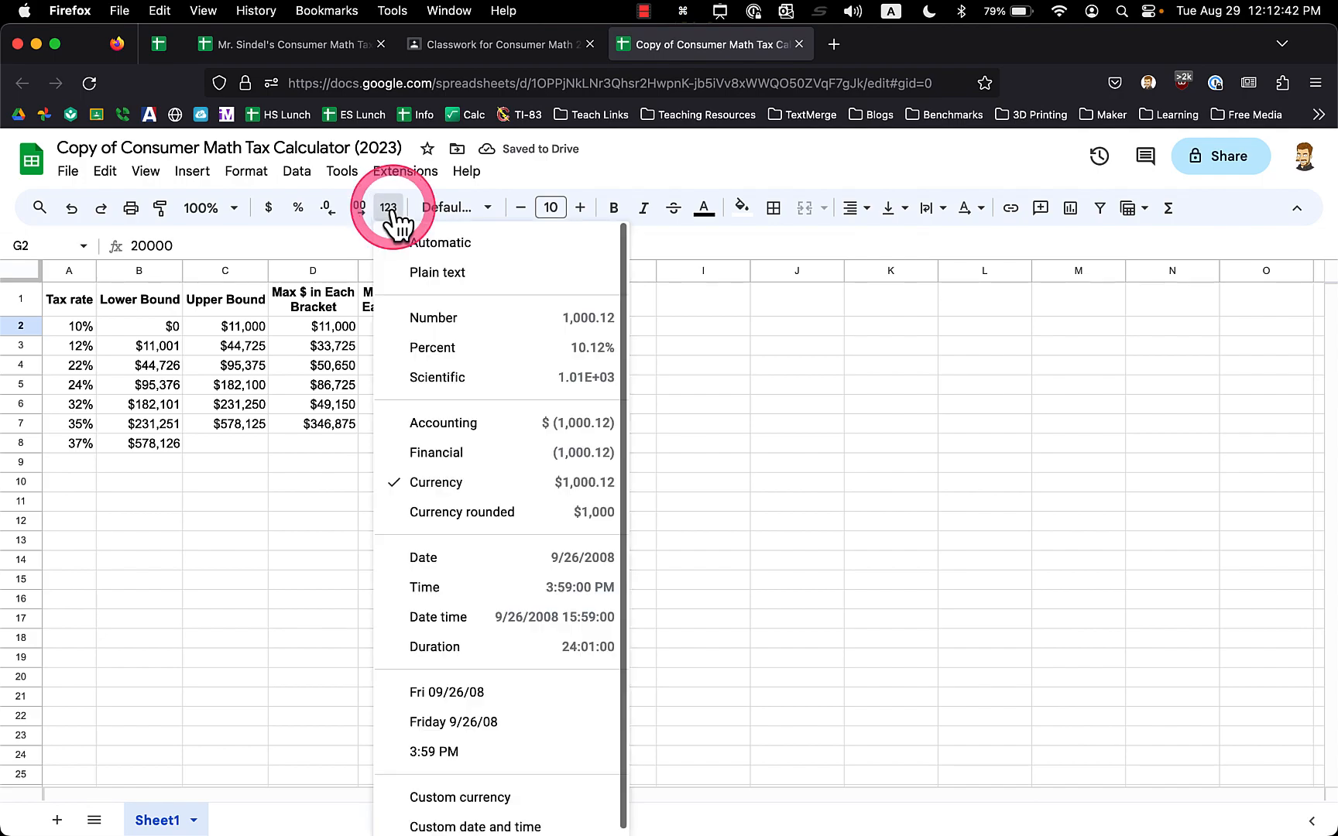
click(469, 514)
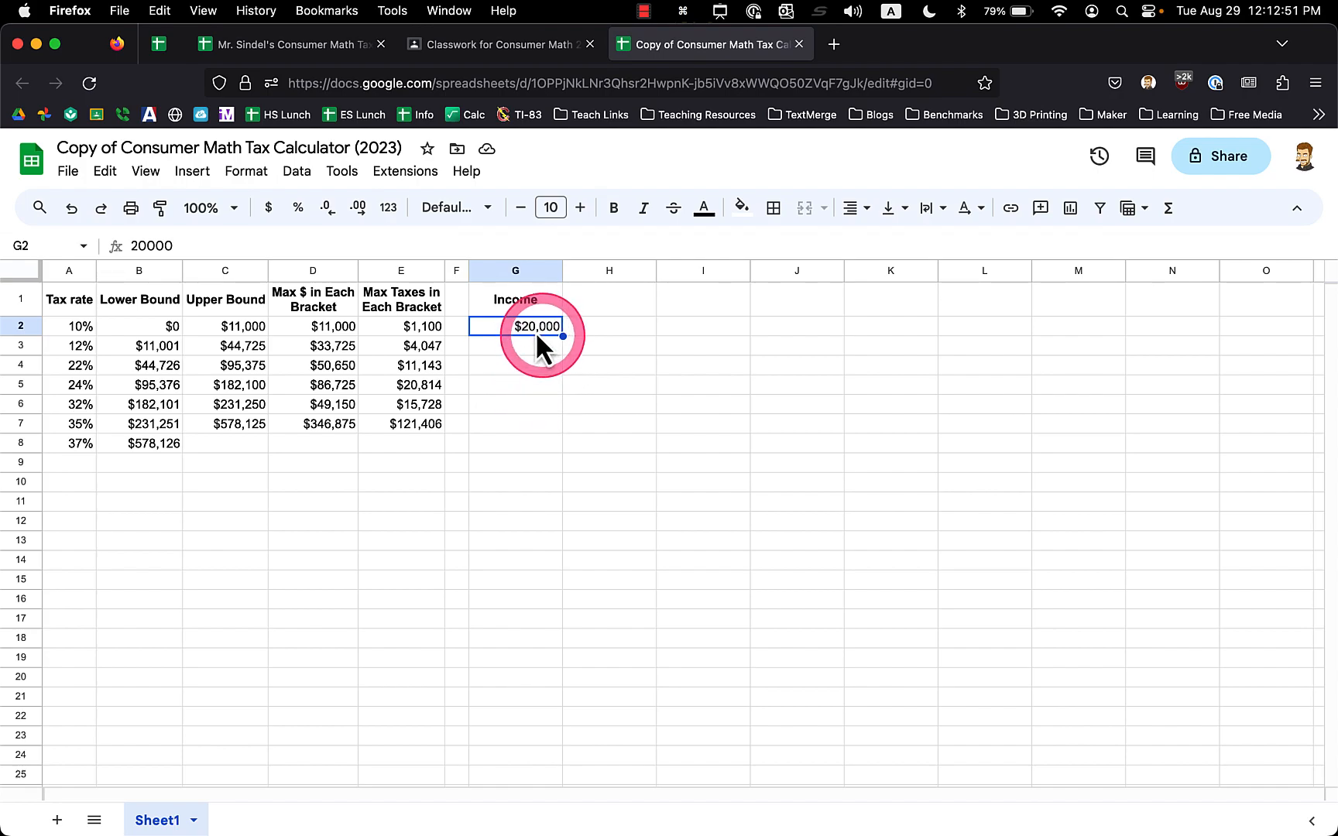
Insert a new column to the right of the Max Taxes in Each Bracket column E
click(425, 305)
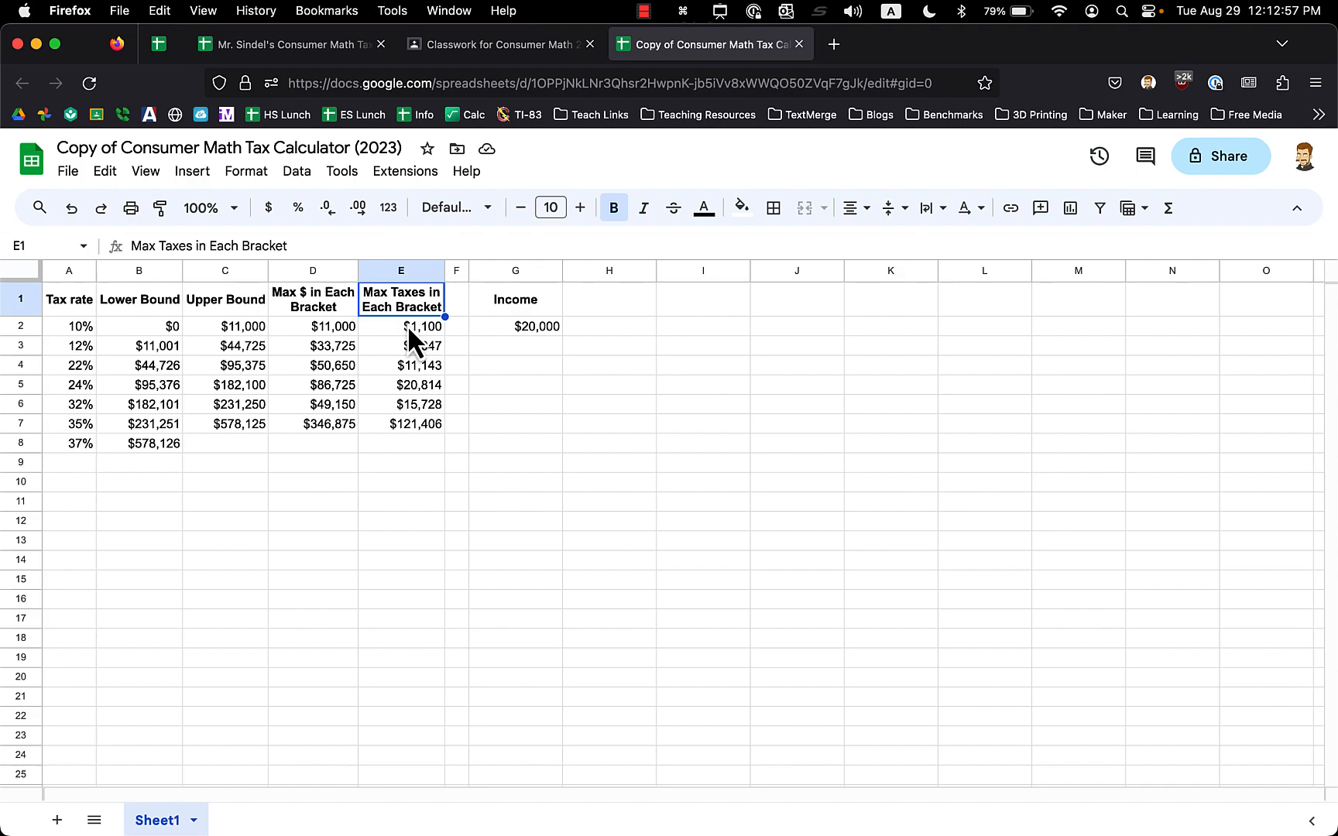
click(409, 299)
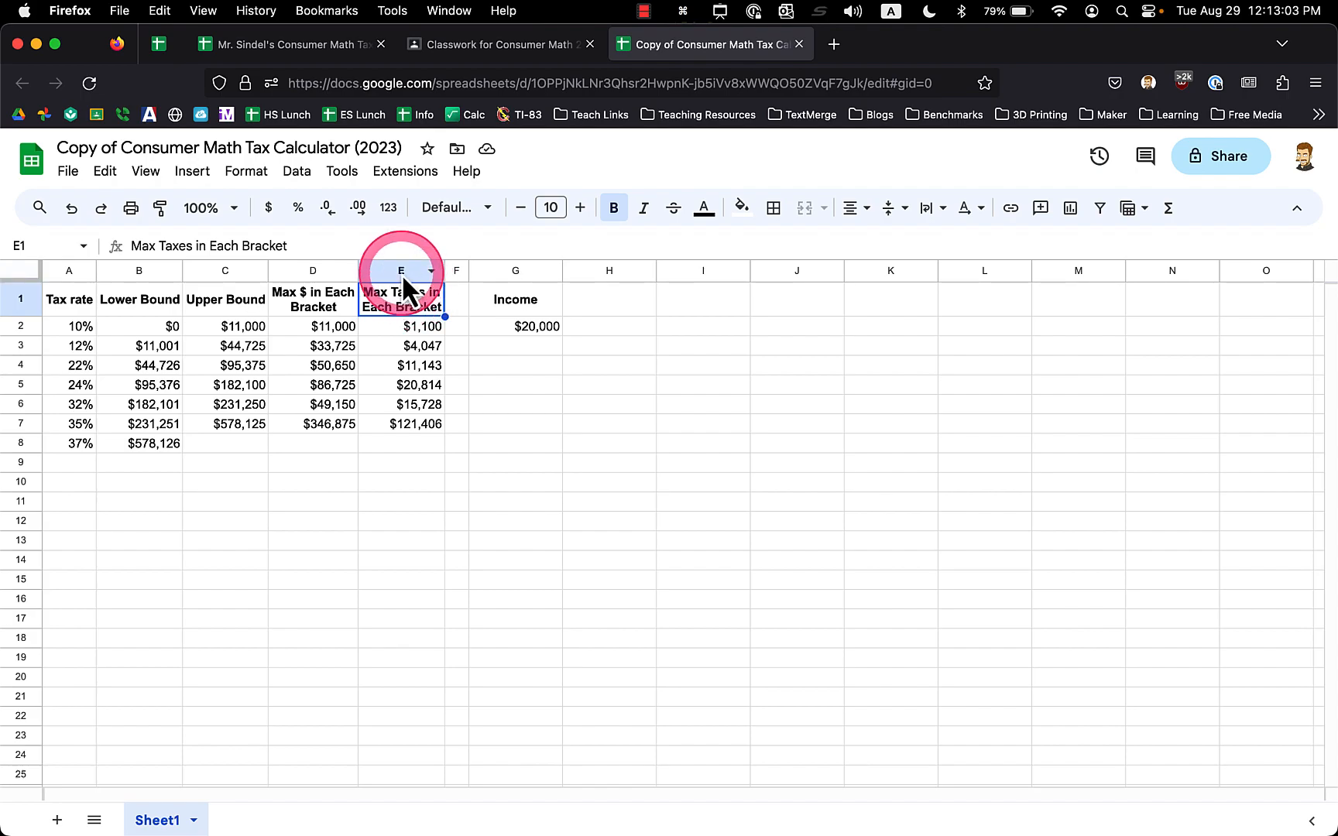
click(401, 274)
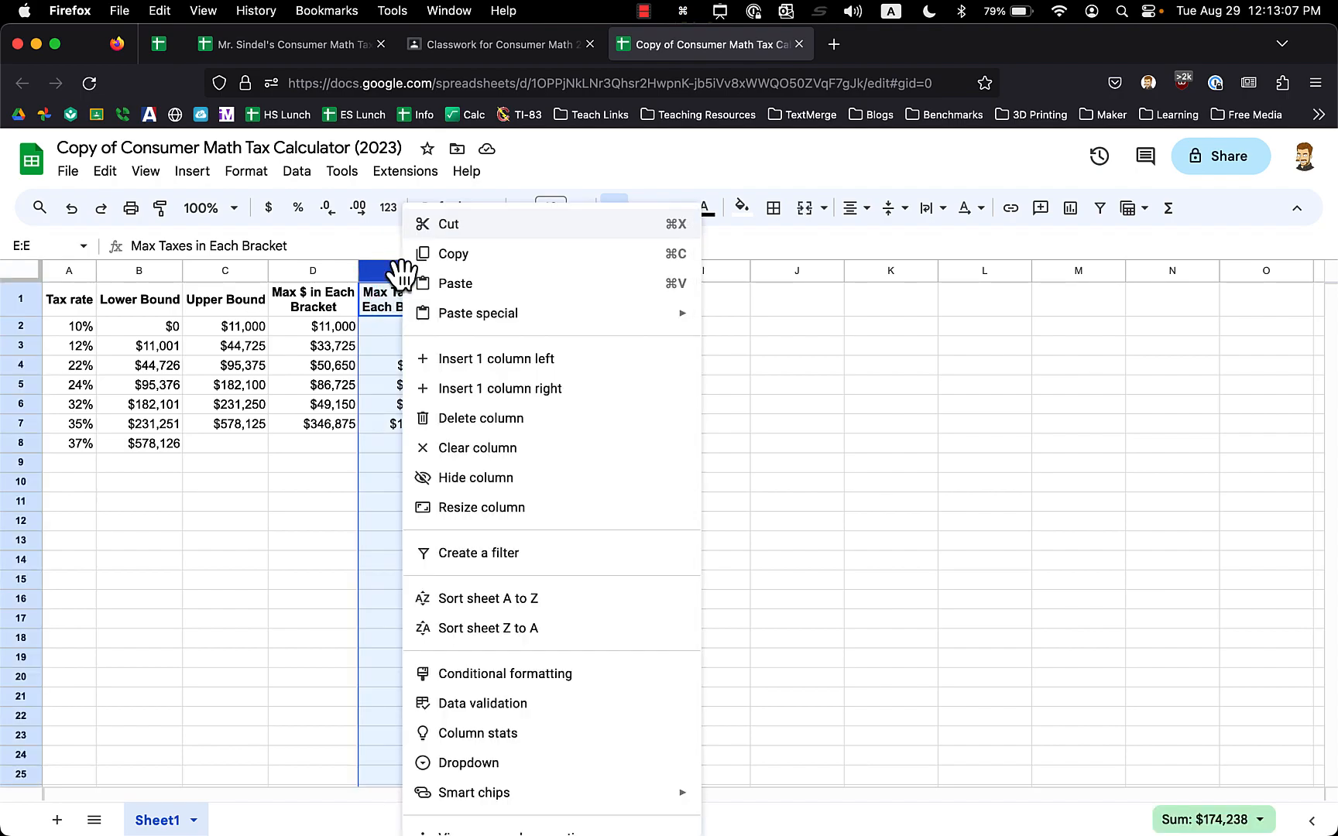
click(462, 394)
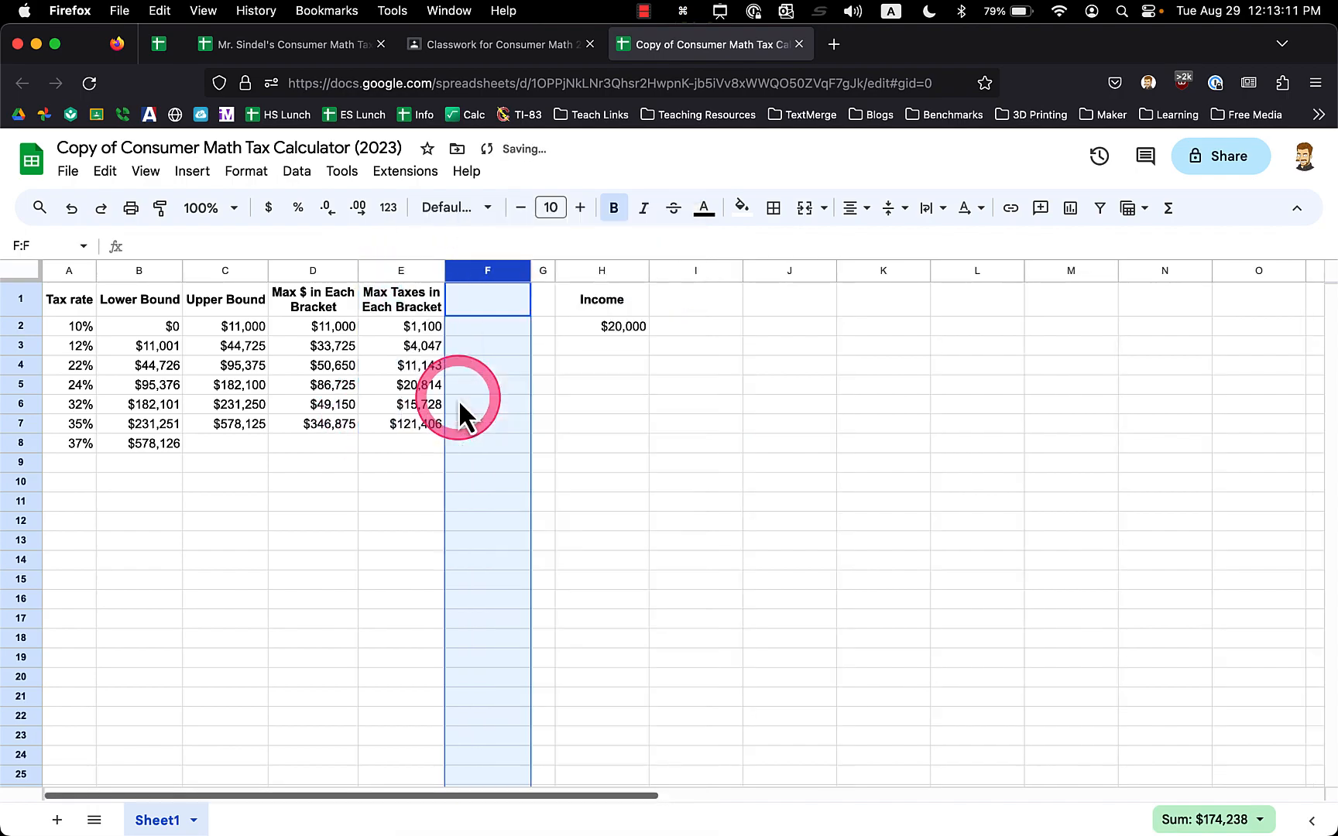
Insert another column to the left of the narrow spacer column G
click(544, 275)
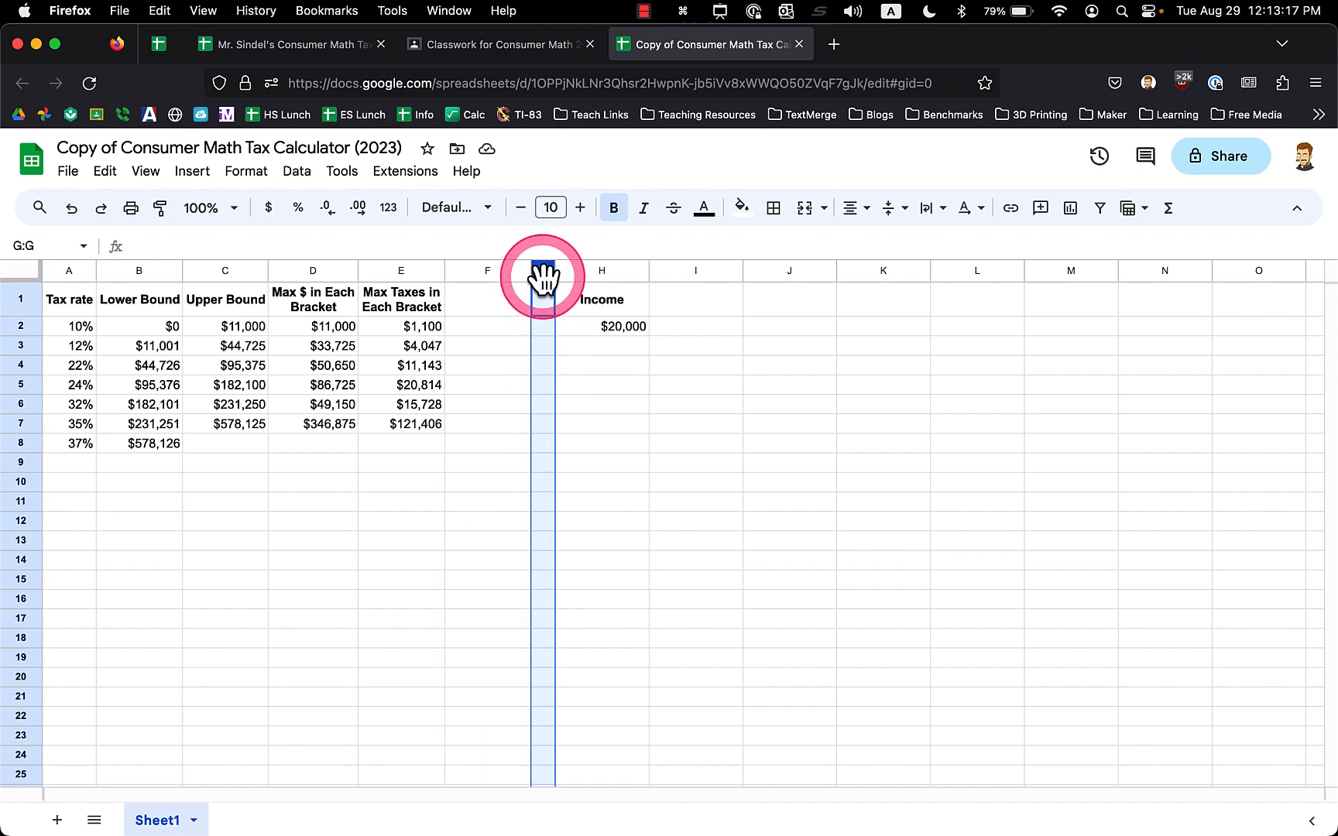
right_click(542, 275)
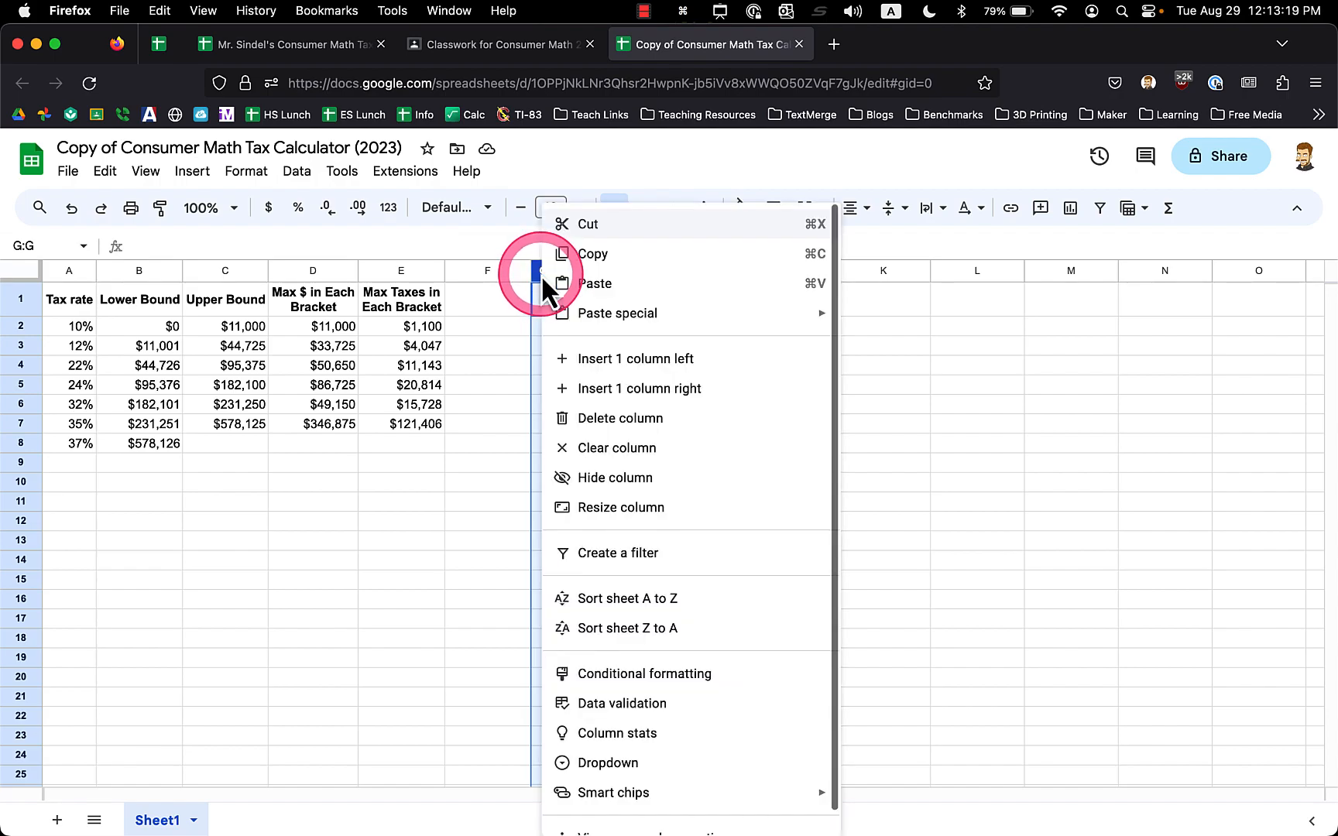
click(599, 356)
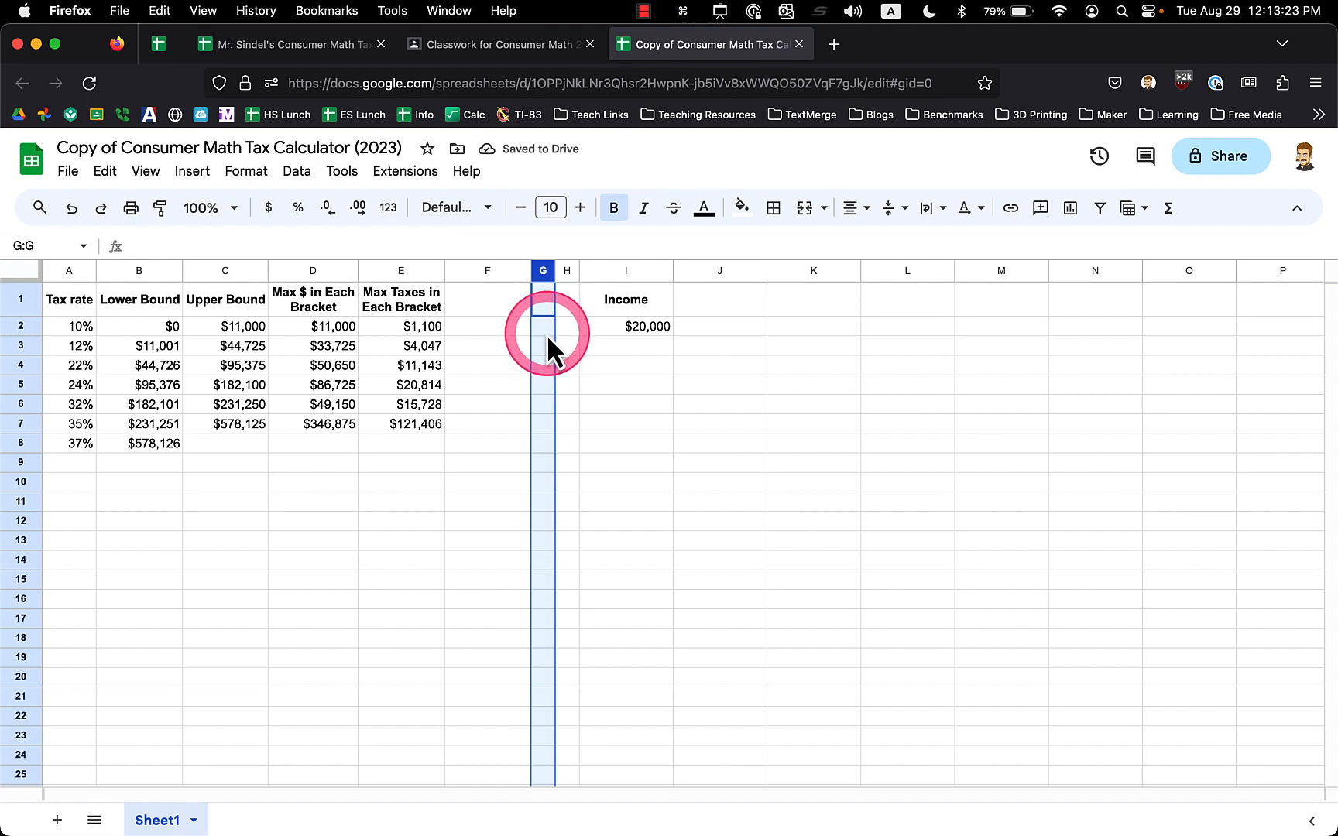
Undo the last two column insertions
key(super+z)
key(super+z)
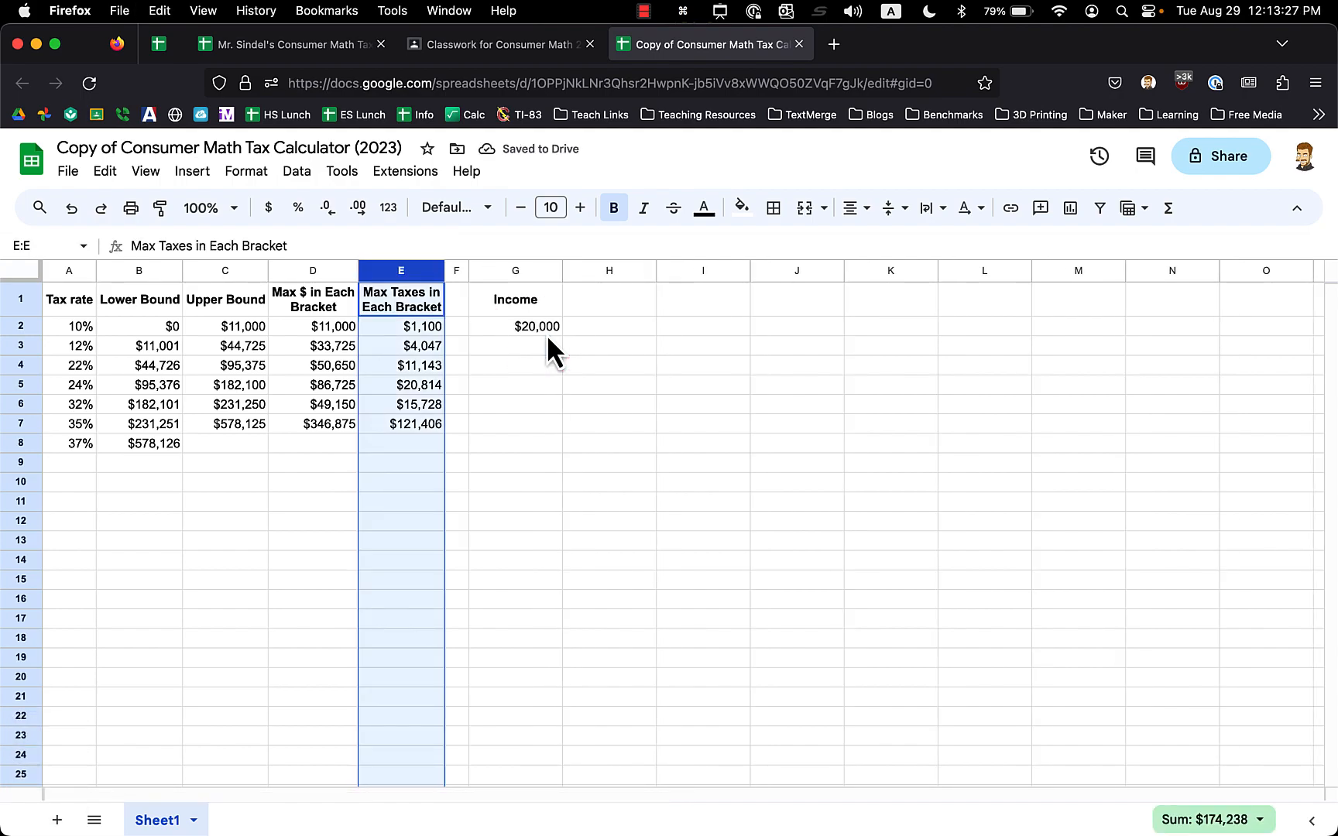
click(550, 415)
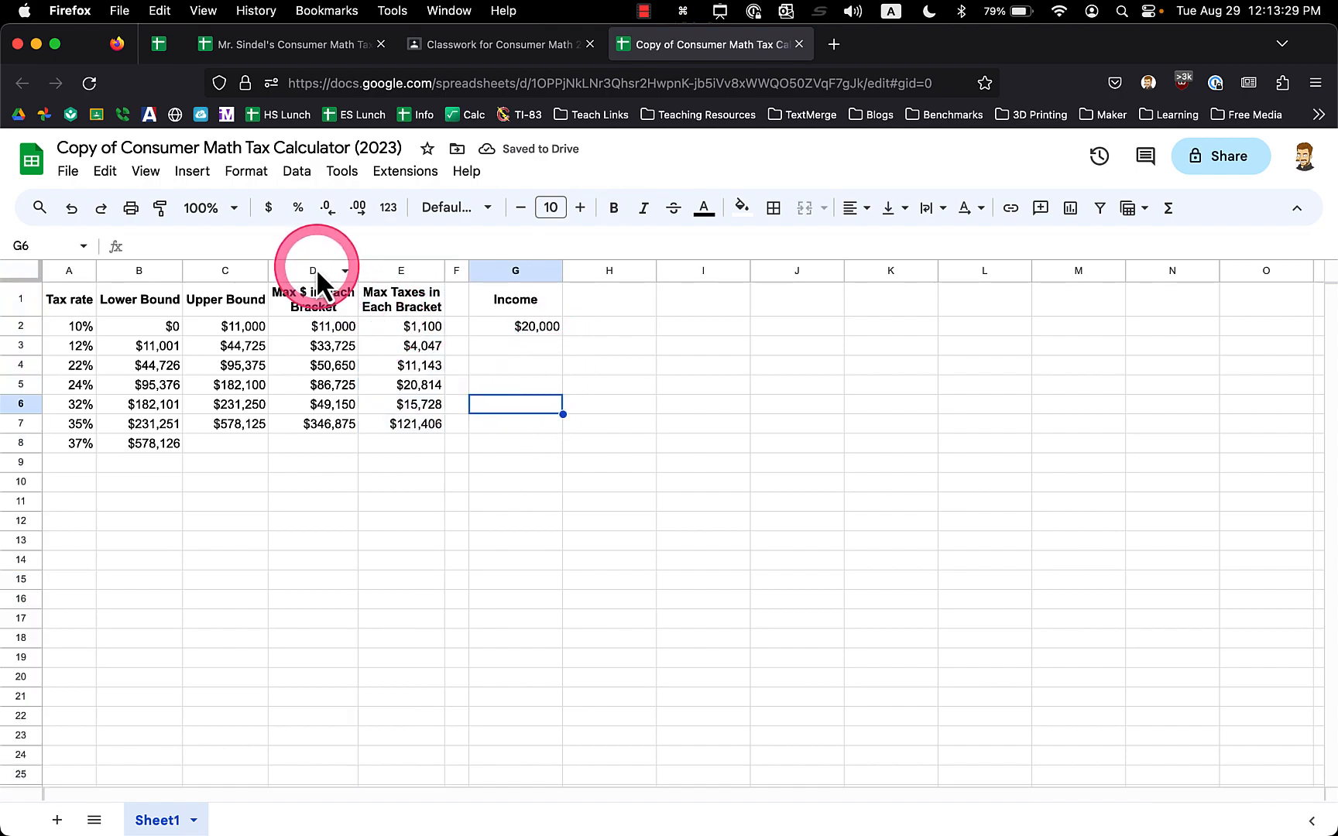
Insert two columns to the right of the Max $ and Max Taxes in Each Bracket columns D and E
drag(316, 278, 395, 271)
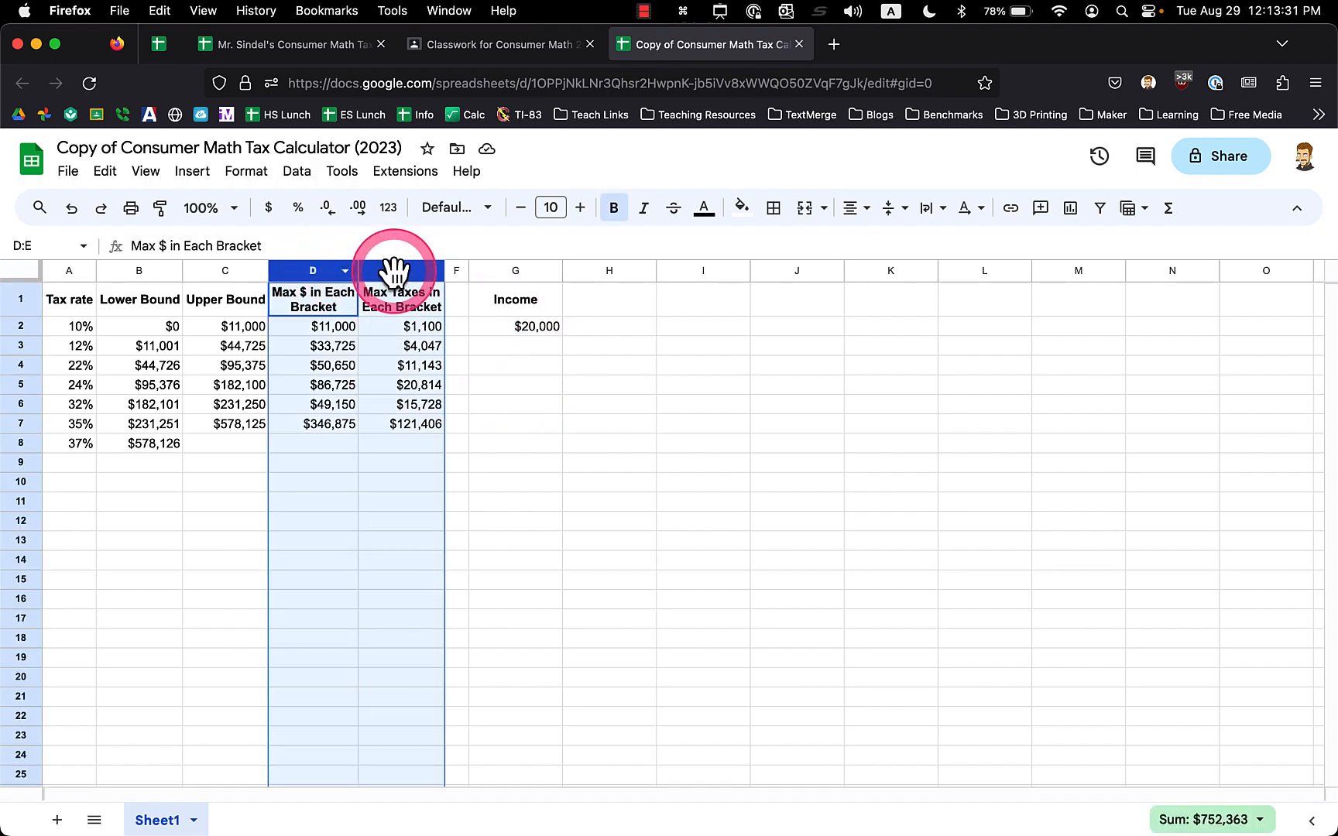
right_click(394, 272)
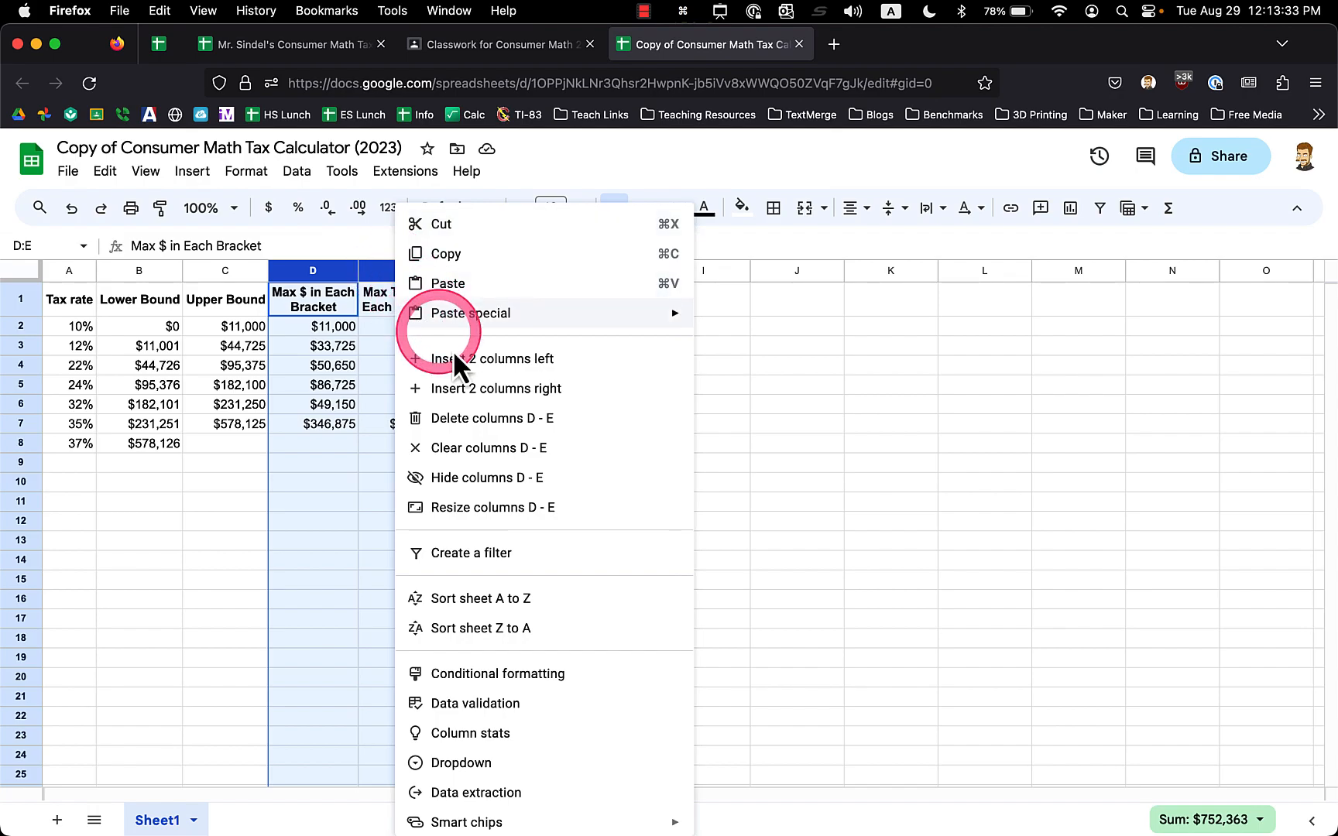
click(466, 389)
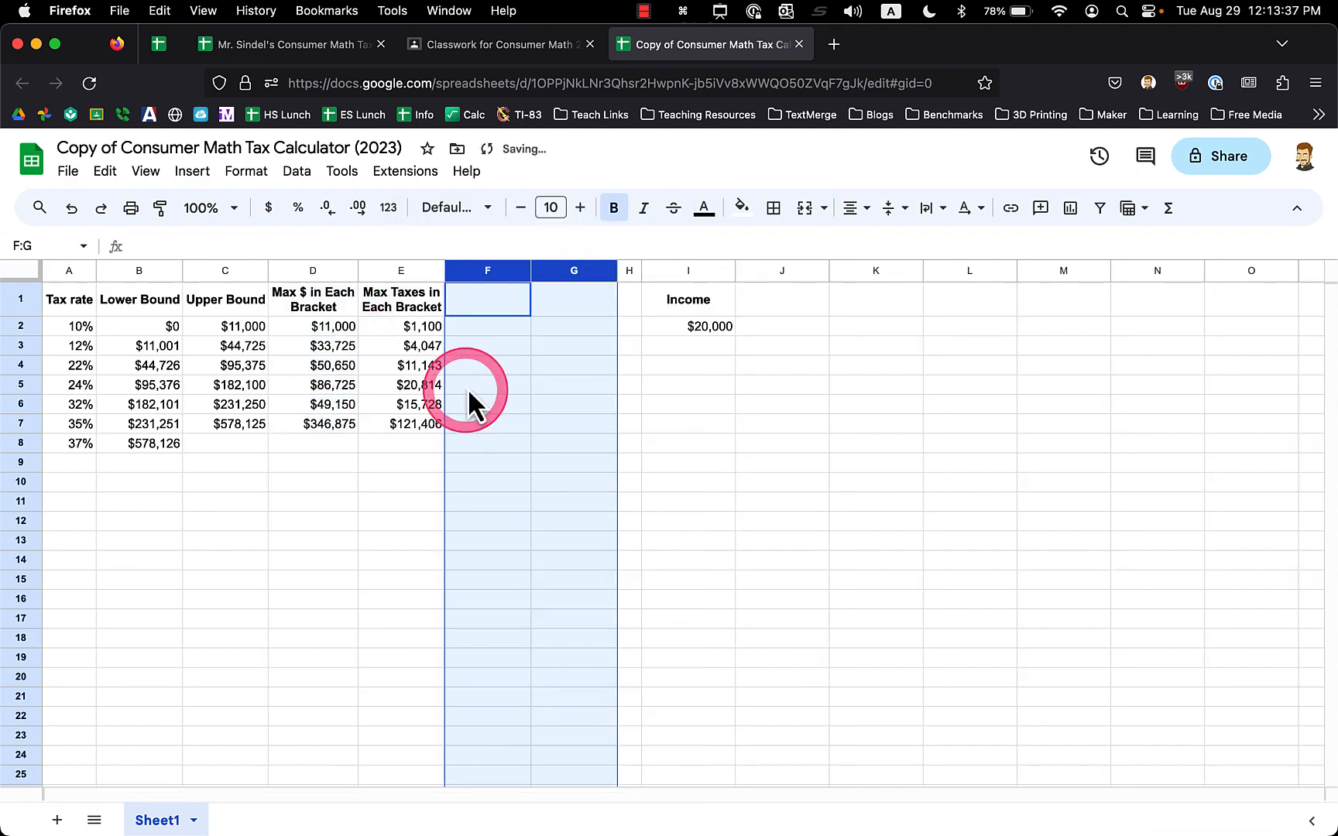
Enter the headers "My Money" in F1 and "My Taxes" in G1
click(481, 295)
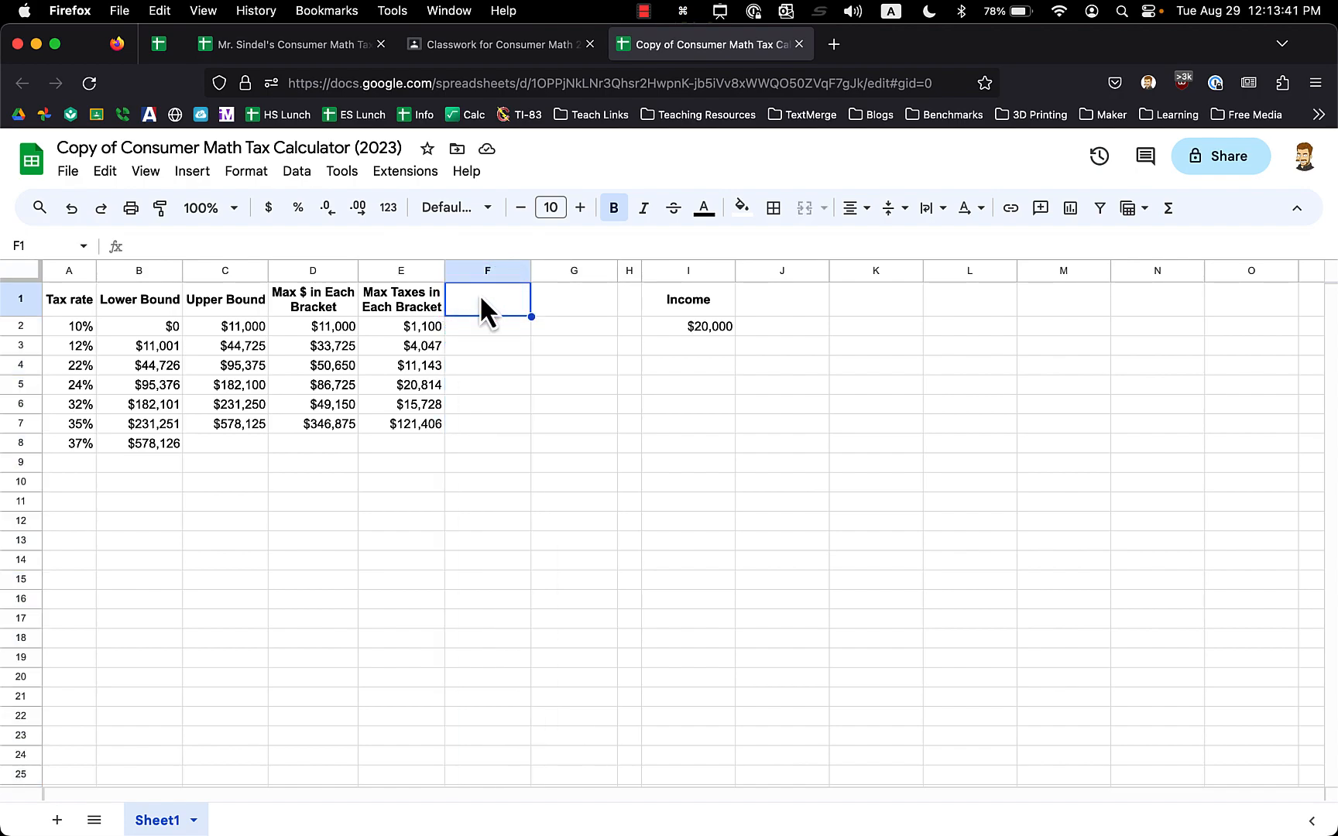
text(My )
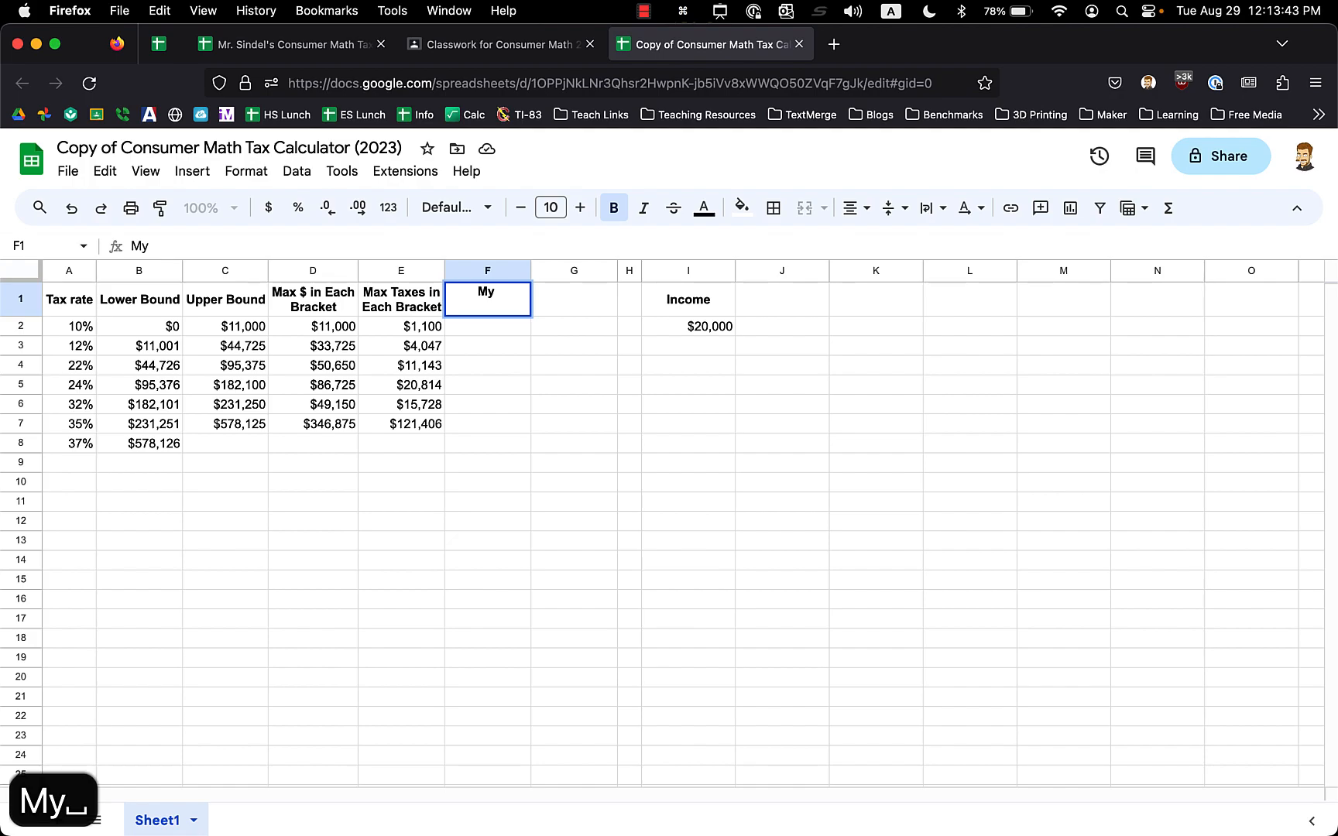
text(Money)
key(Return)
key(Up)
key(Right)
text(My Ta)
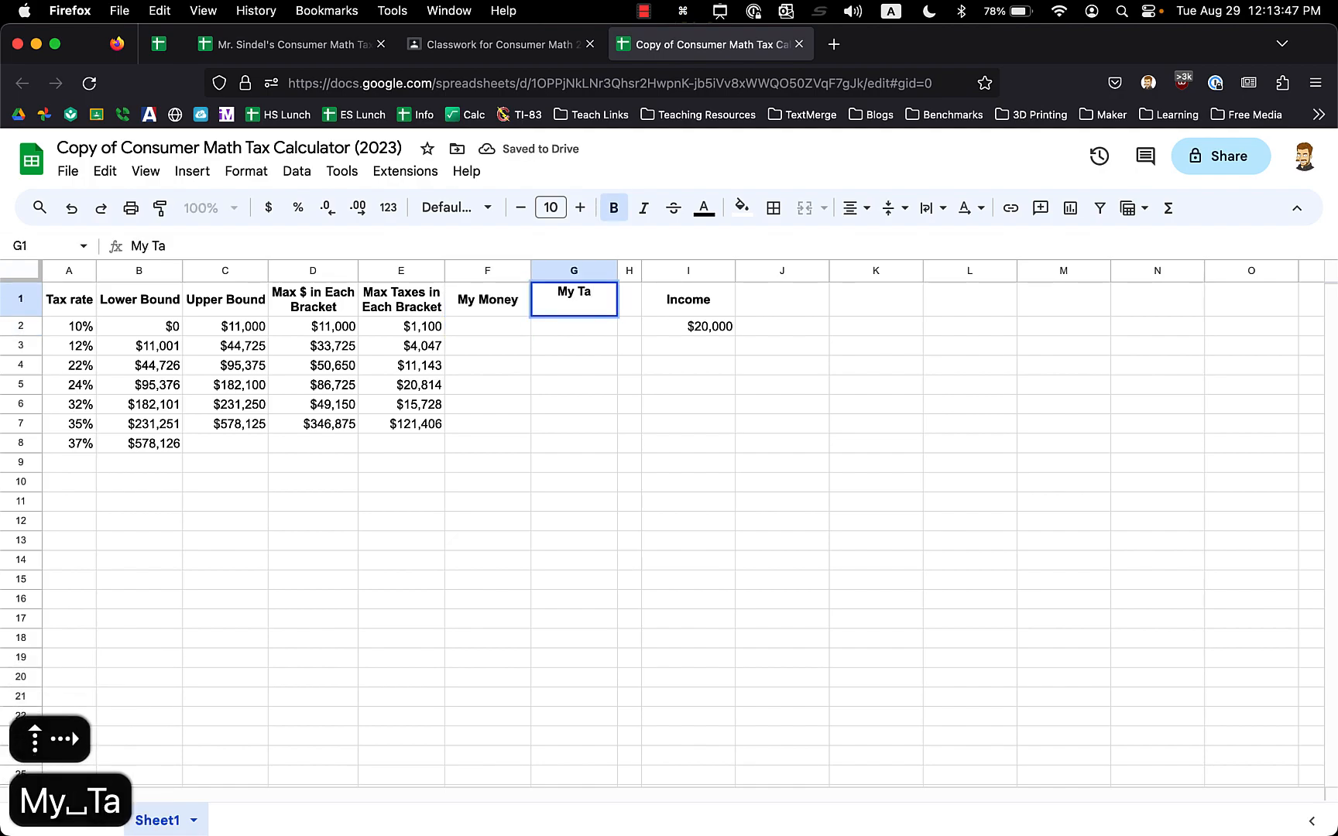
text(xes)
key(Return)
key(Left)
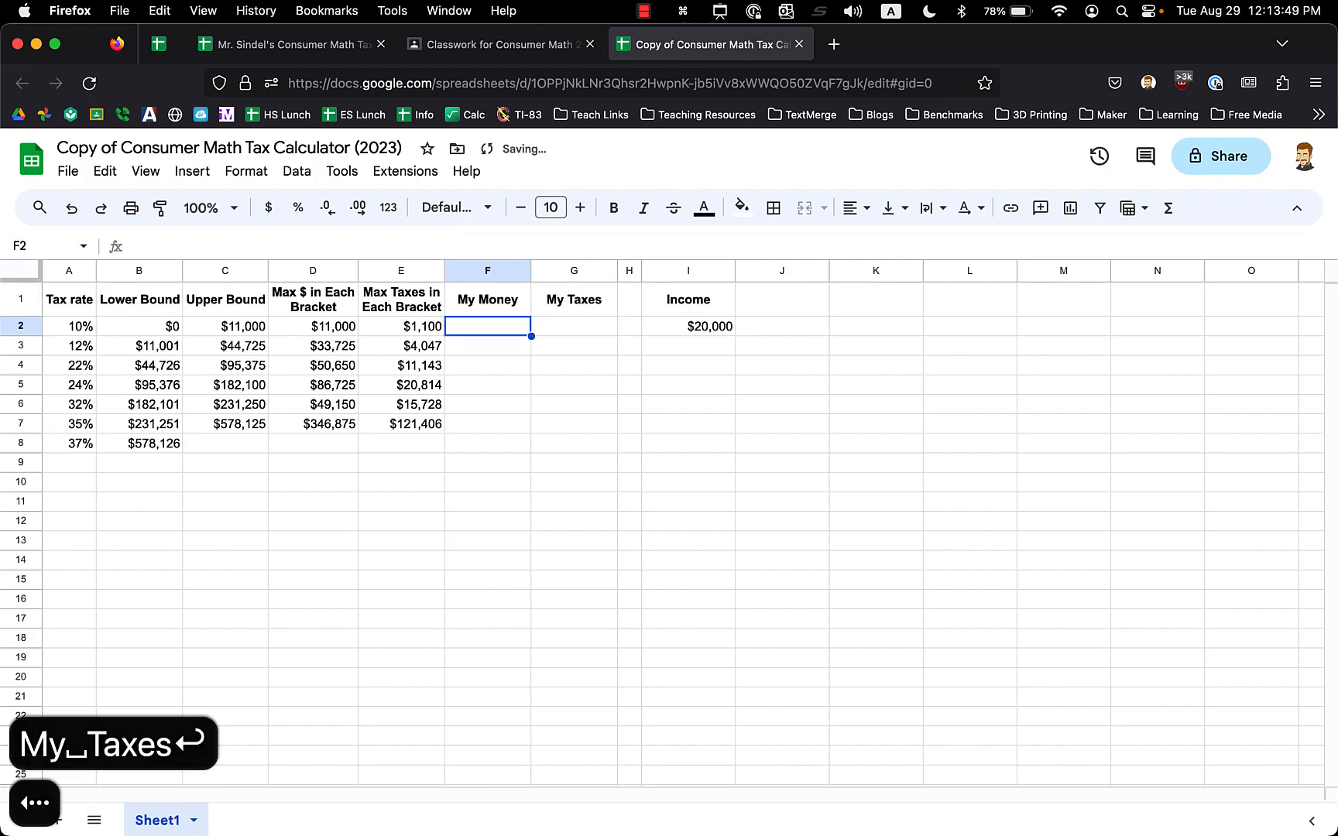
Examine how the My Money and My Taxes cells relate to the income in I2 and the tax rates in column A
key(Right)
key(Right)
key(Right)
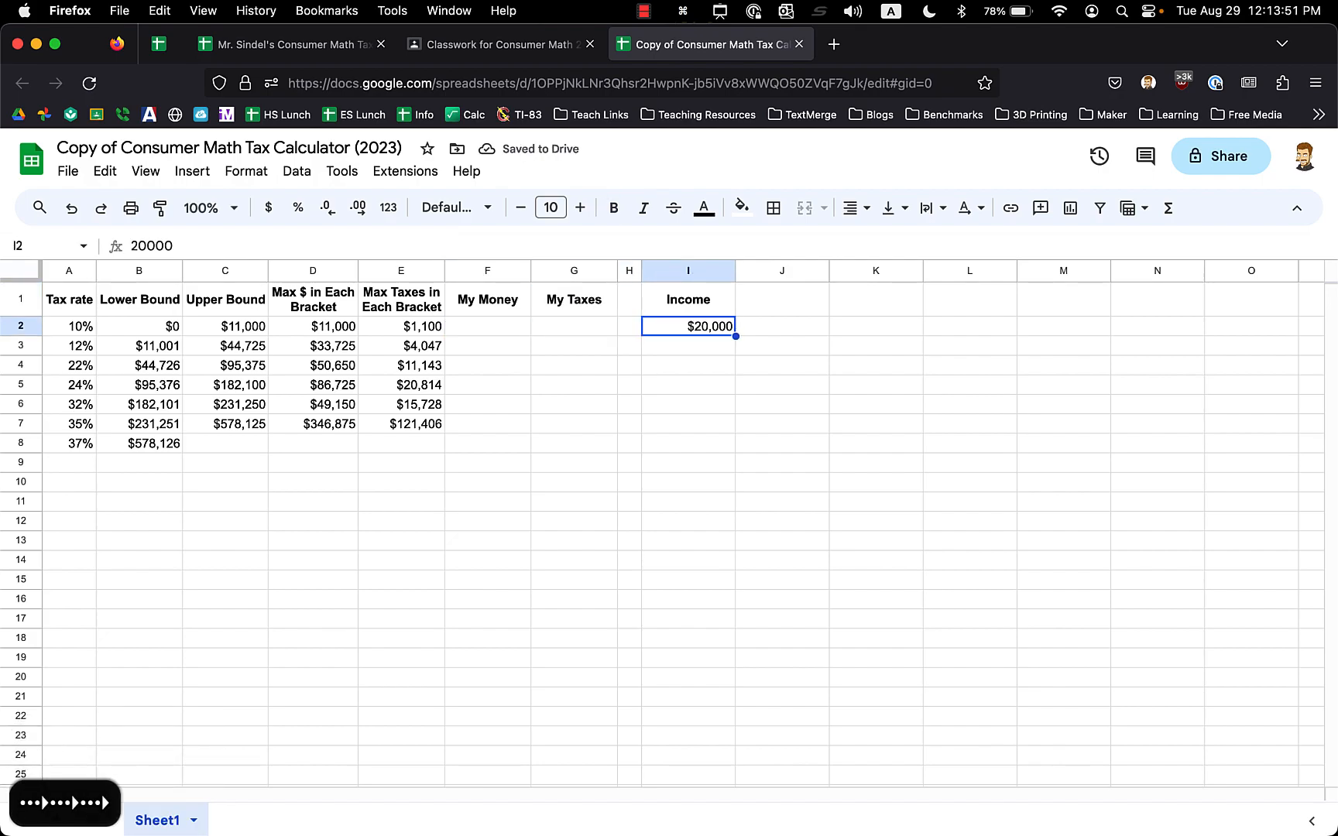
click(460, 328)
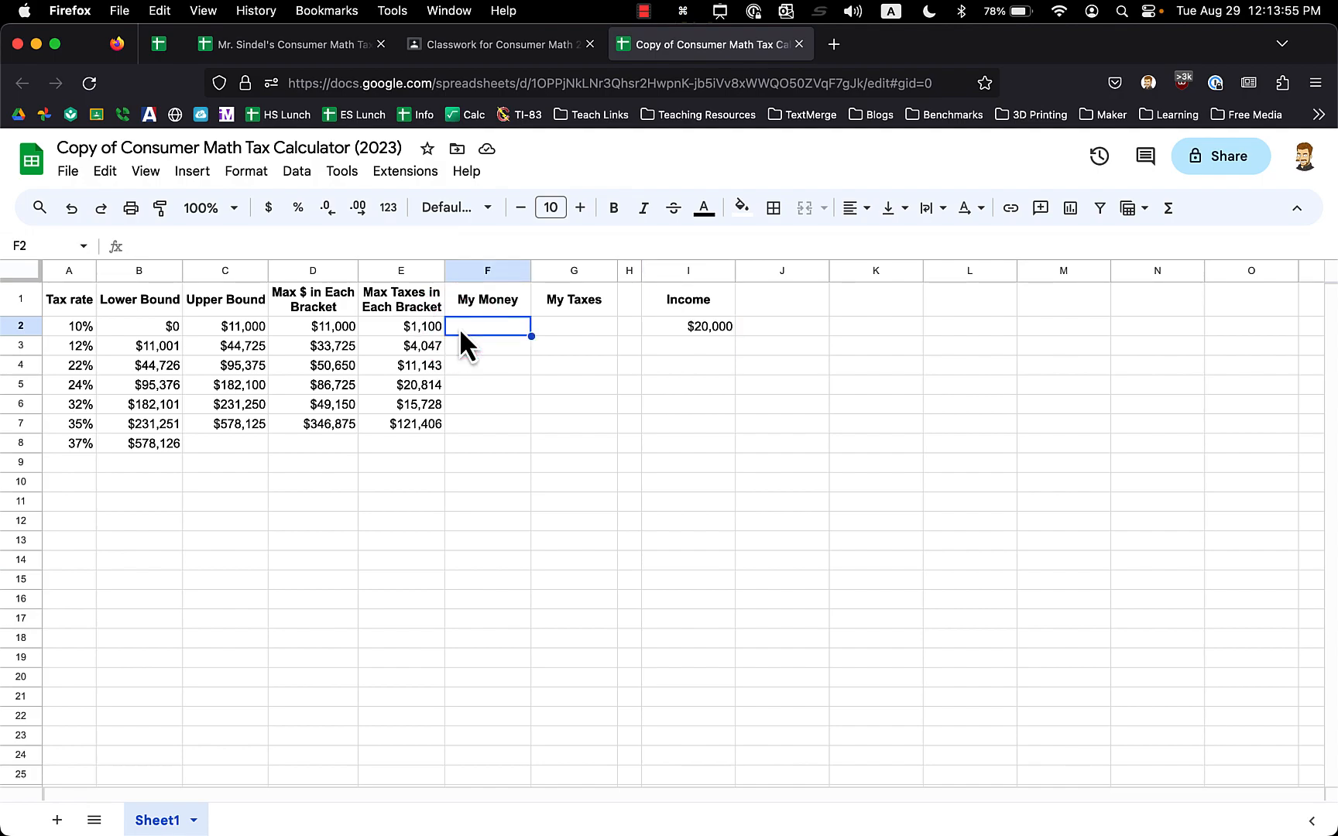
click(467, 345)
click(477, 366)
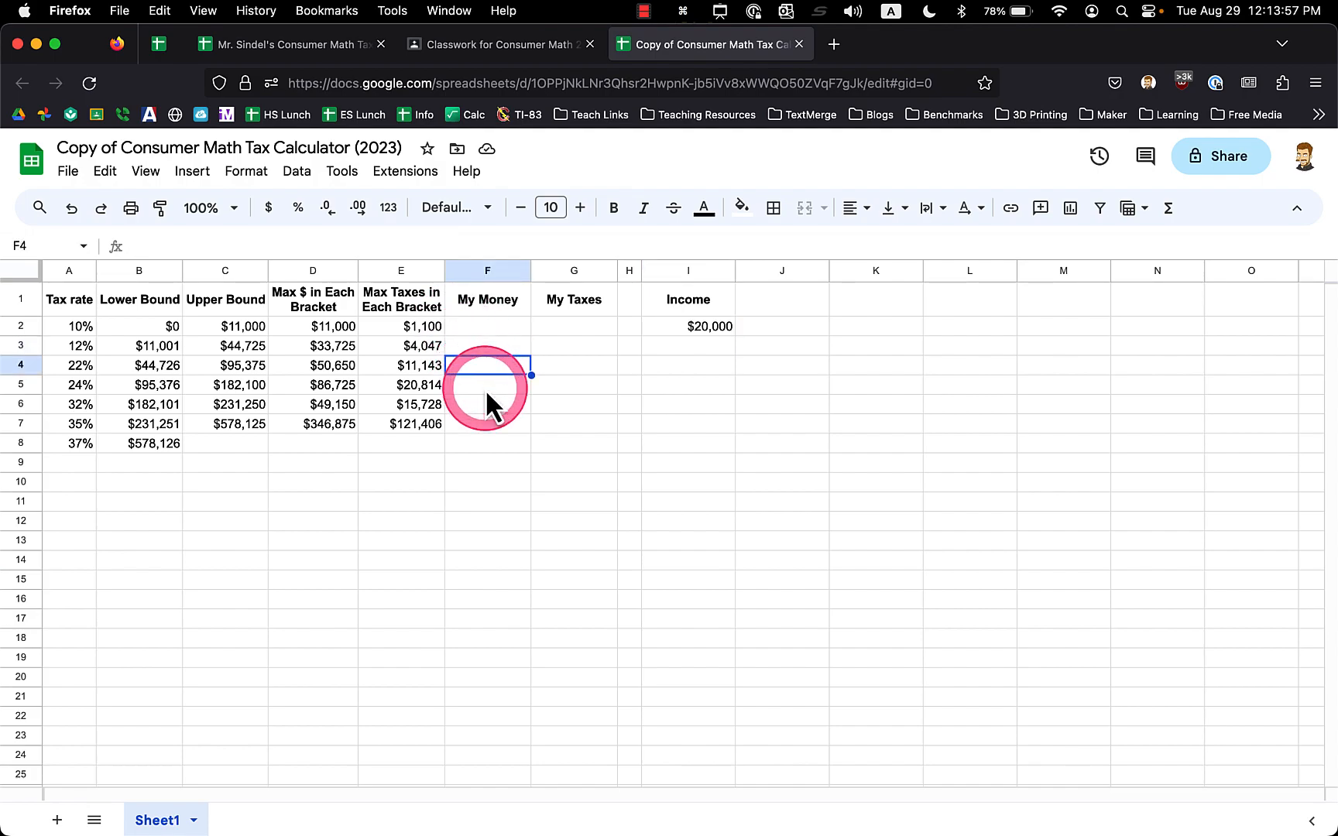
click(485, 389)
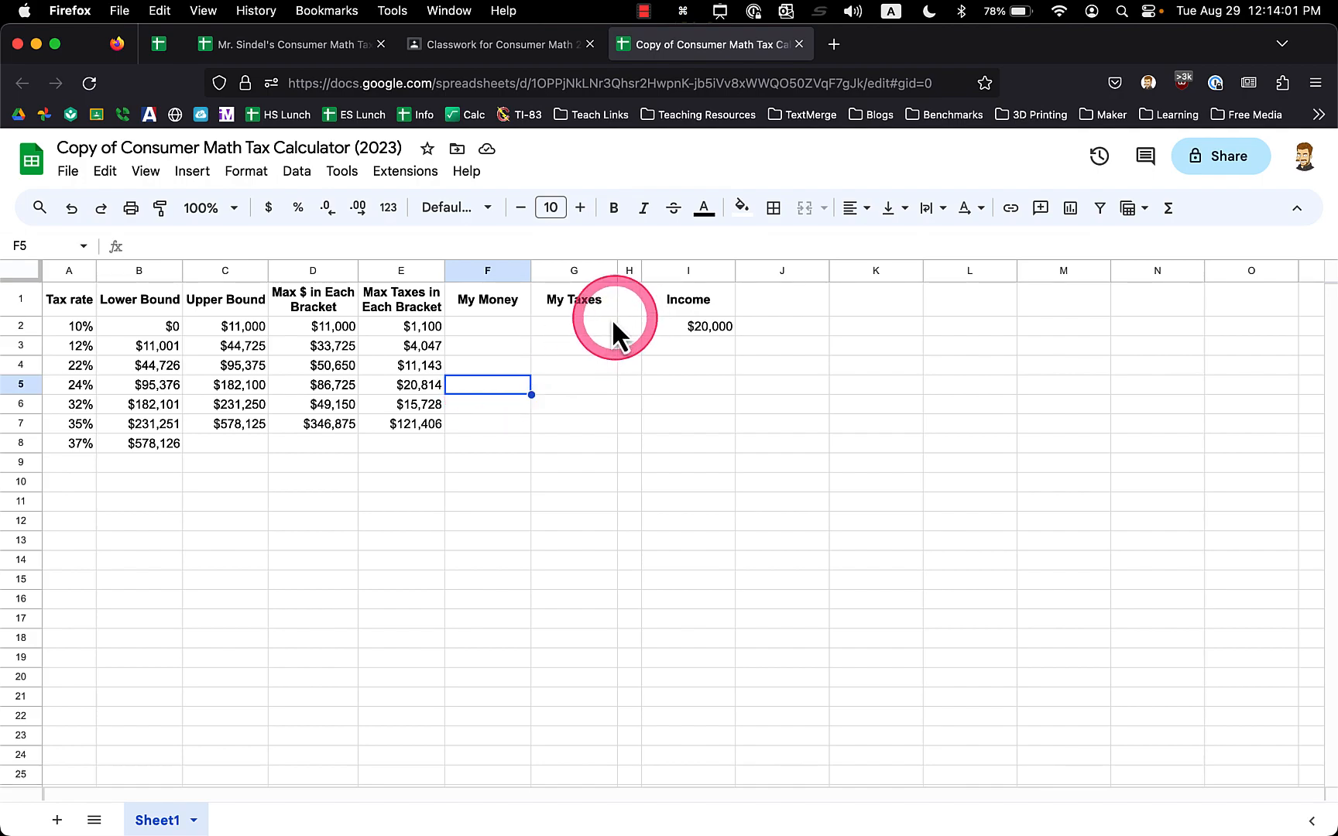
click(592, 327)
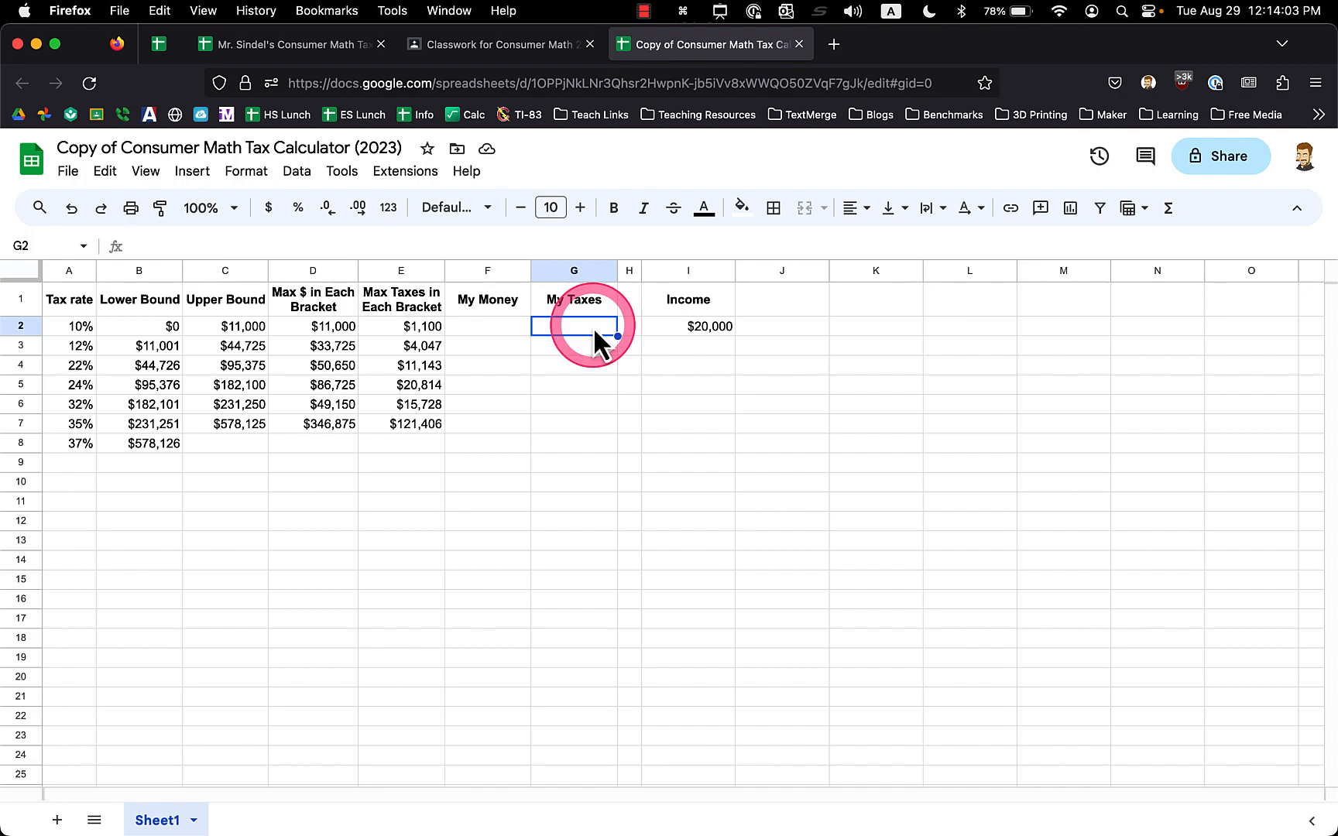
click(474, 329)
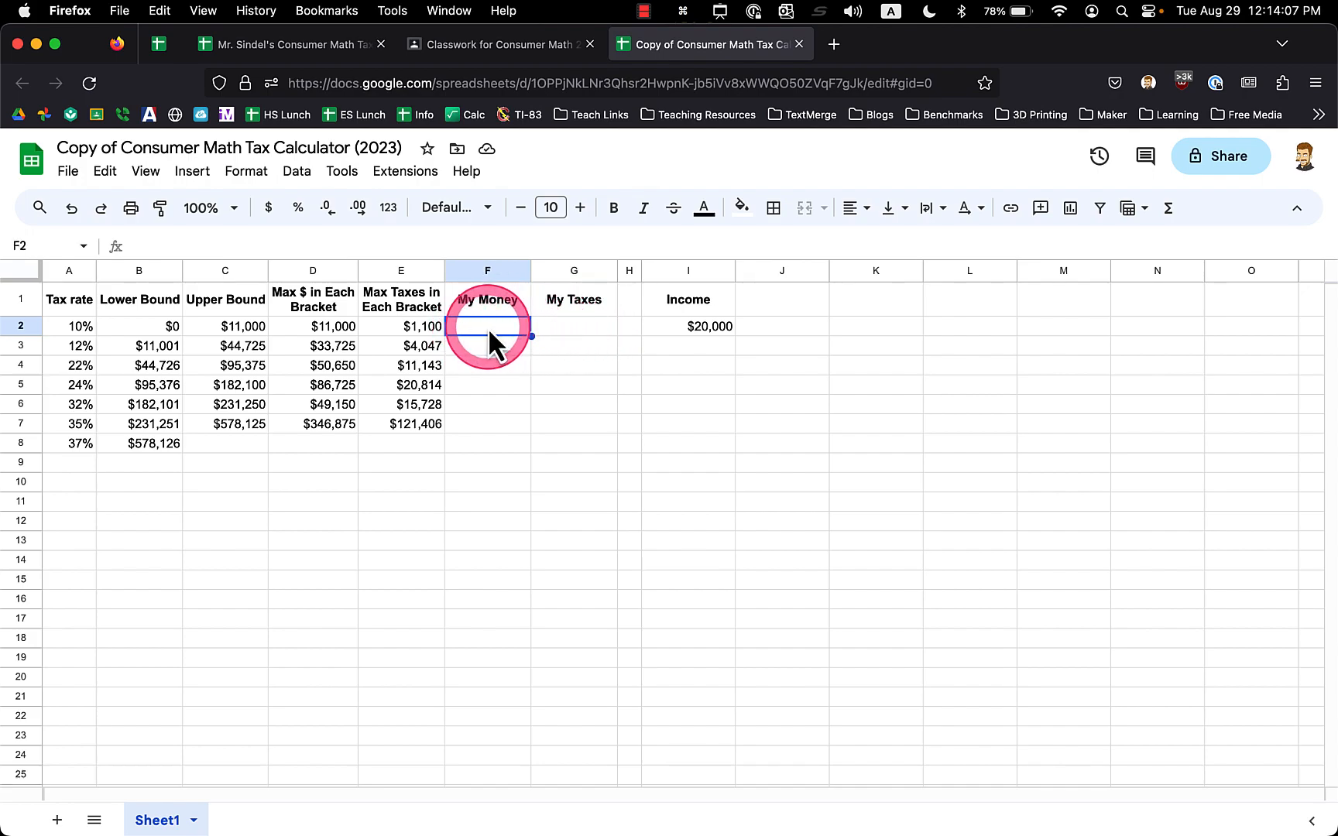
click(77, 332)
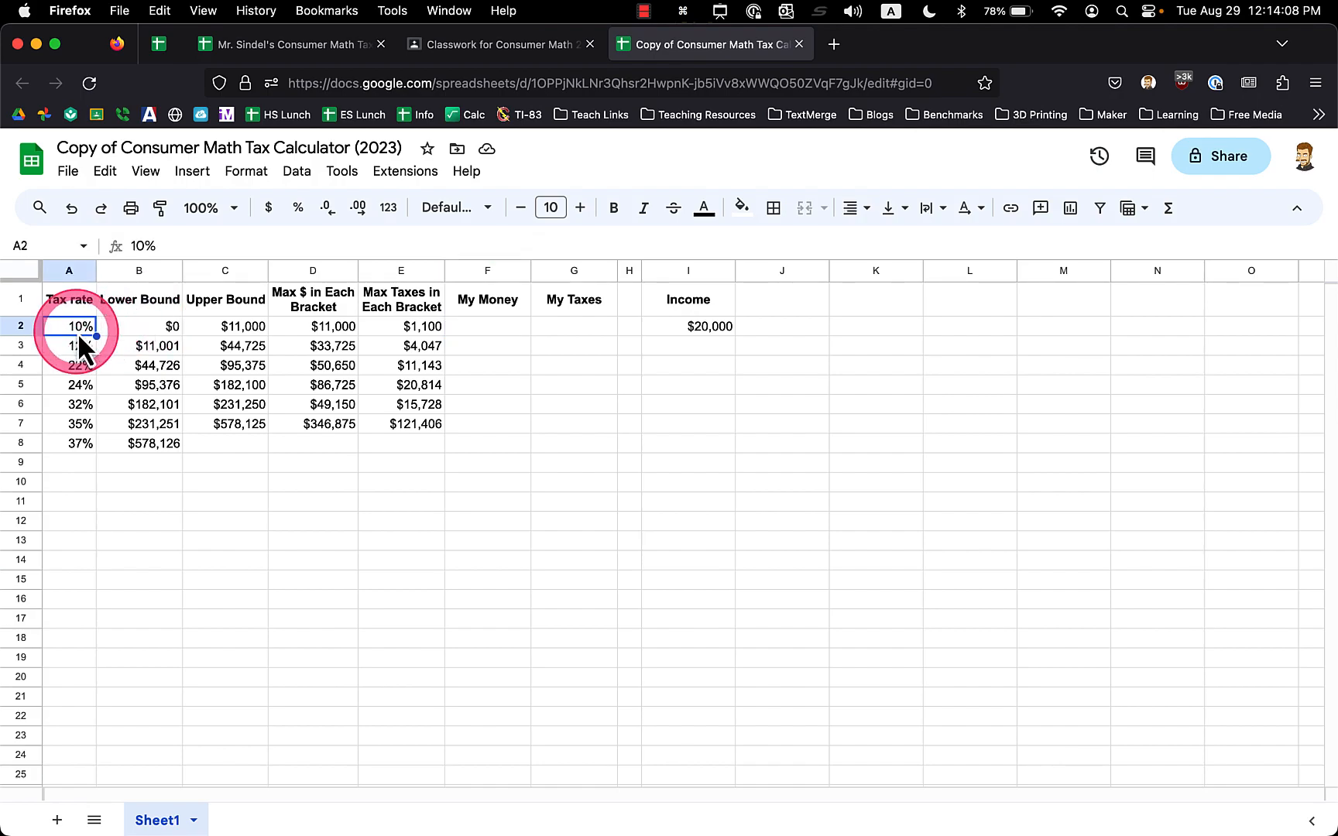
click(566, 331)
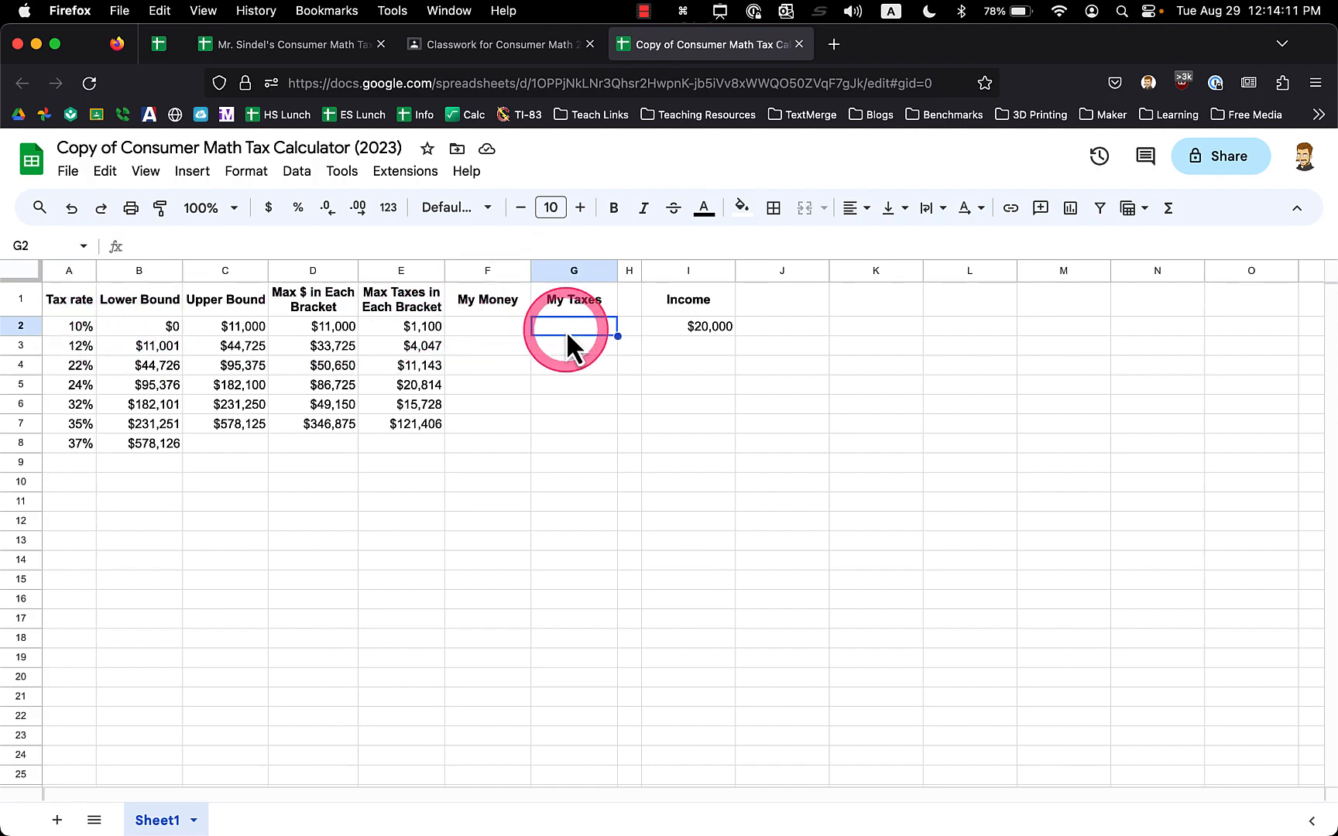
drag(565, 331, 566, 391)
Enter the headers "Total Taxes" in J1 and "My Tax %" in K1
click(772, 301)
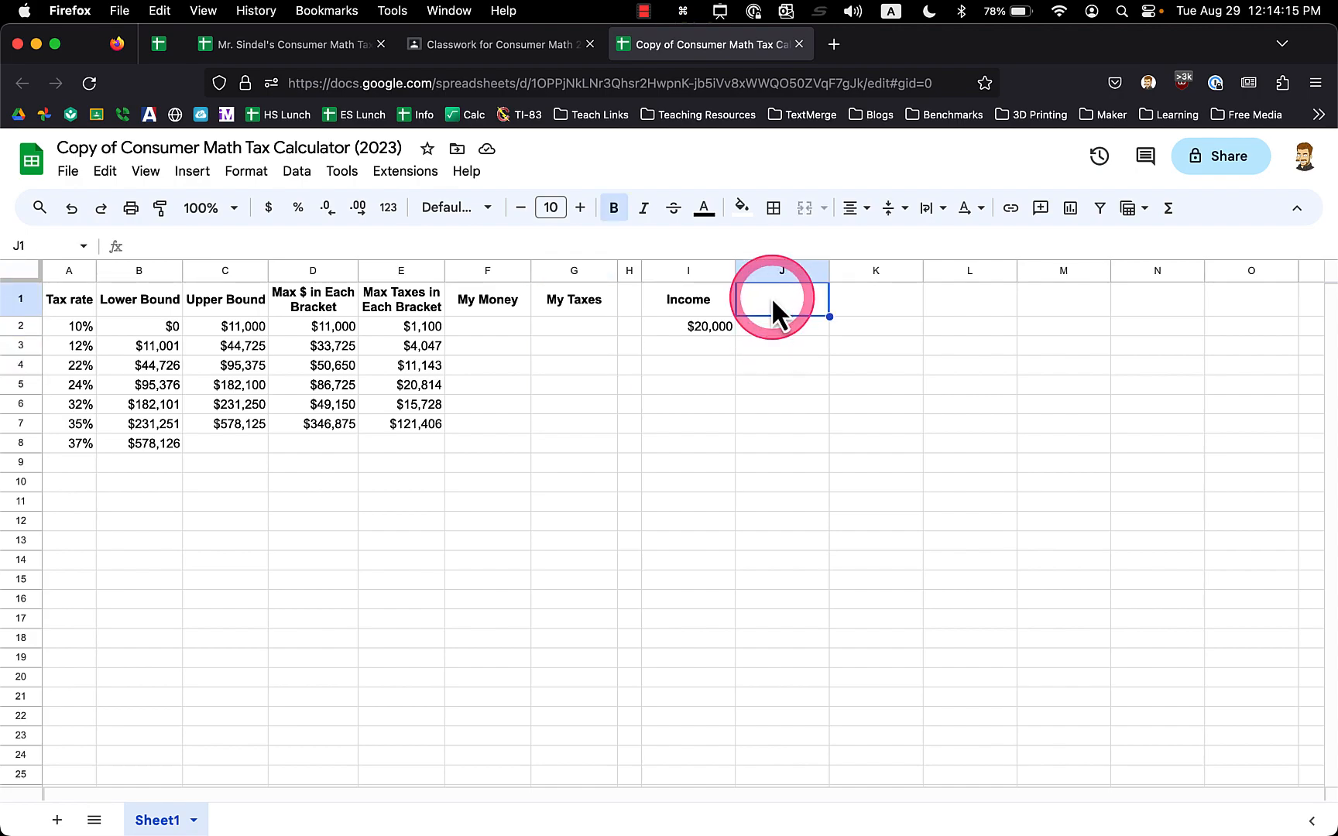
text(Tot)
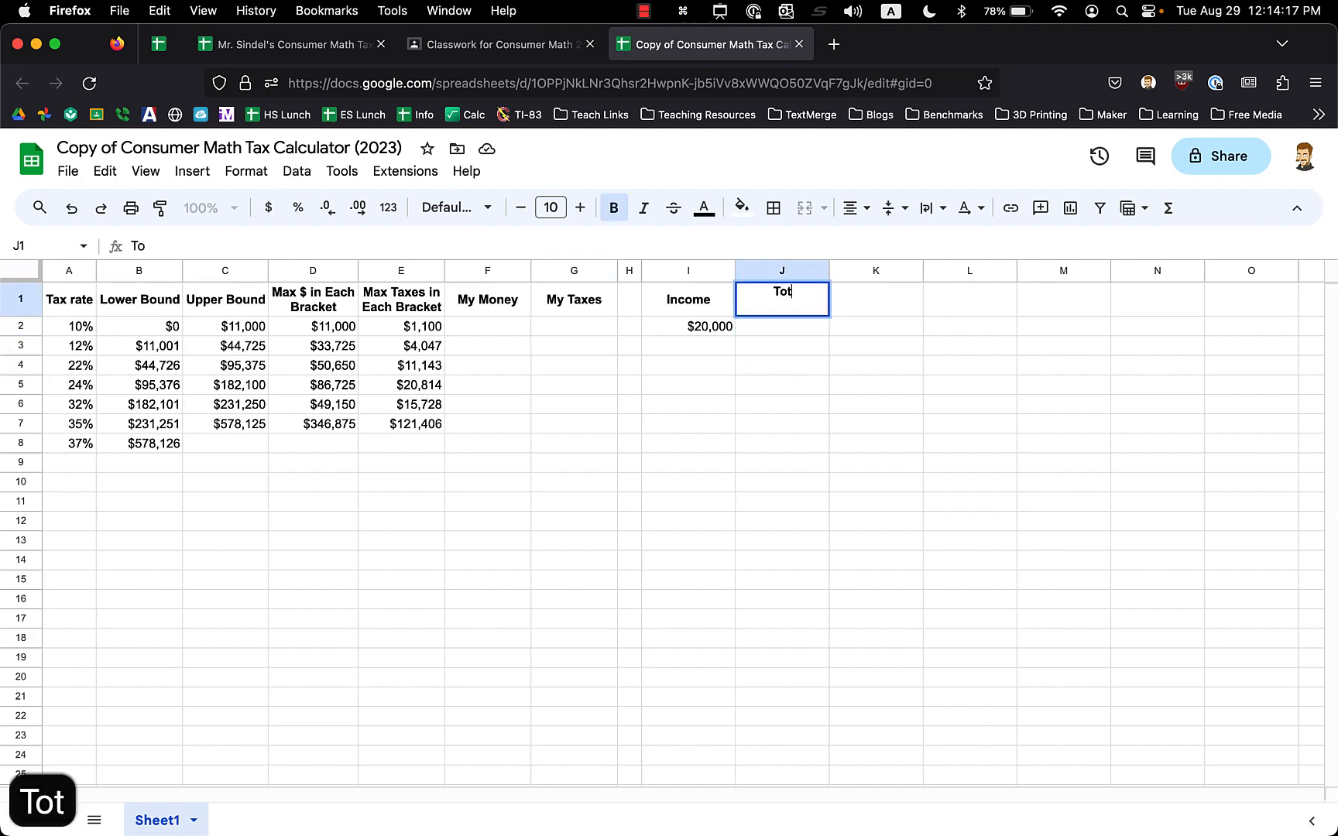
text(al Taxes)
key(Return)
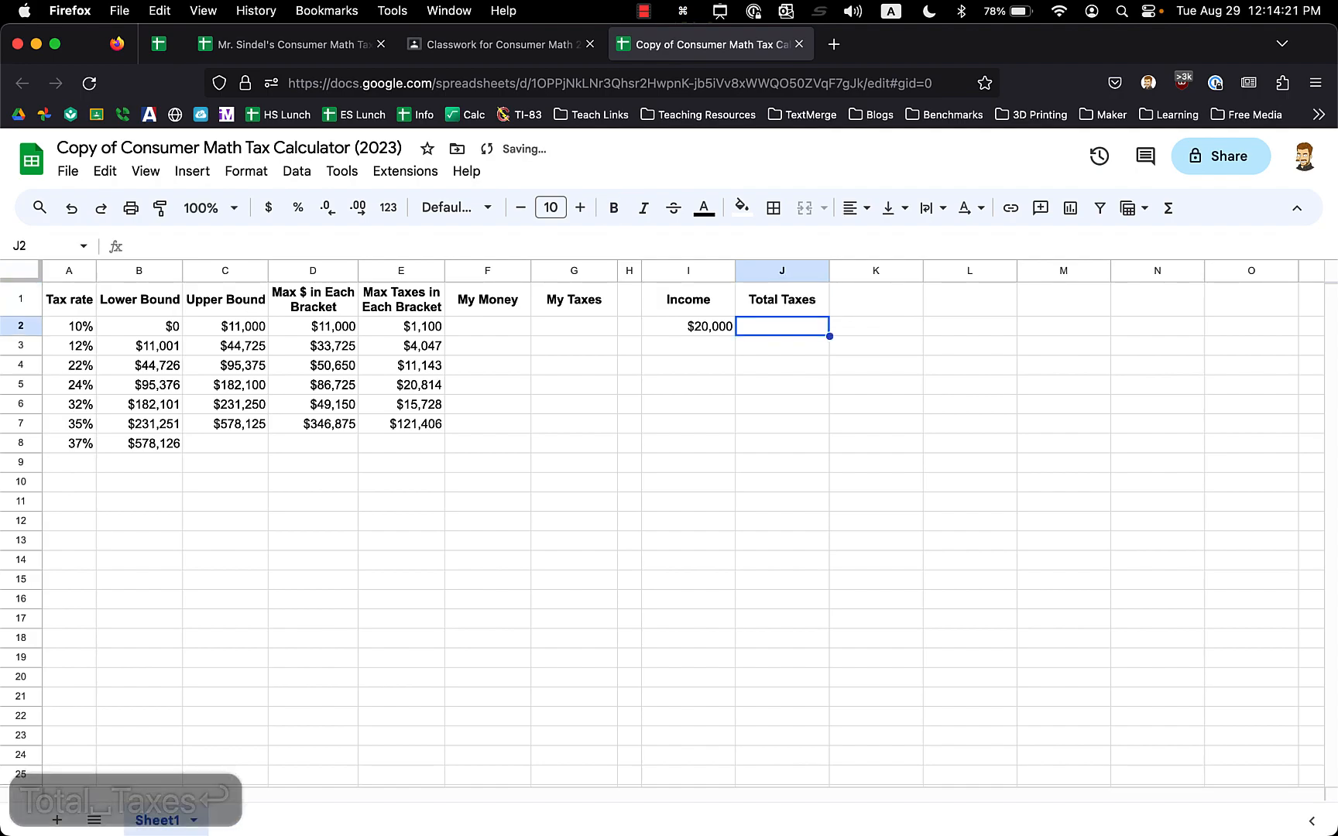
key(Up)
key(Right)
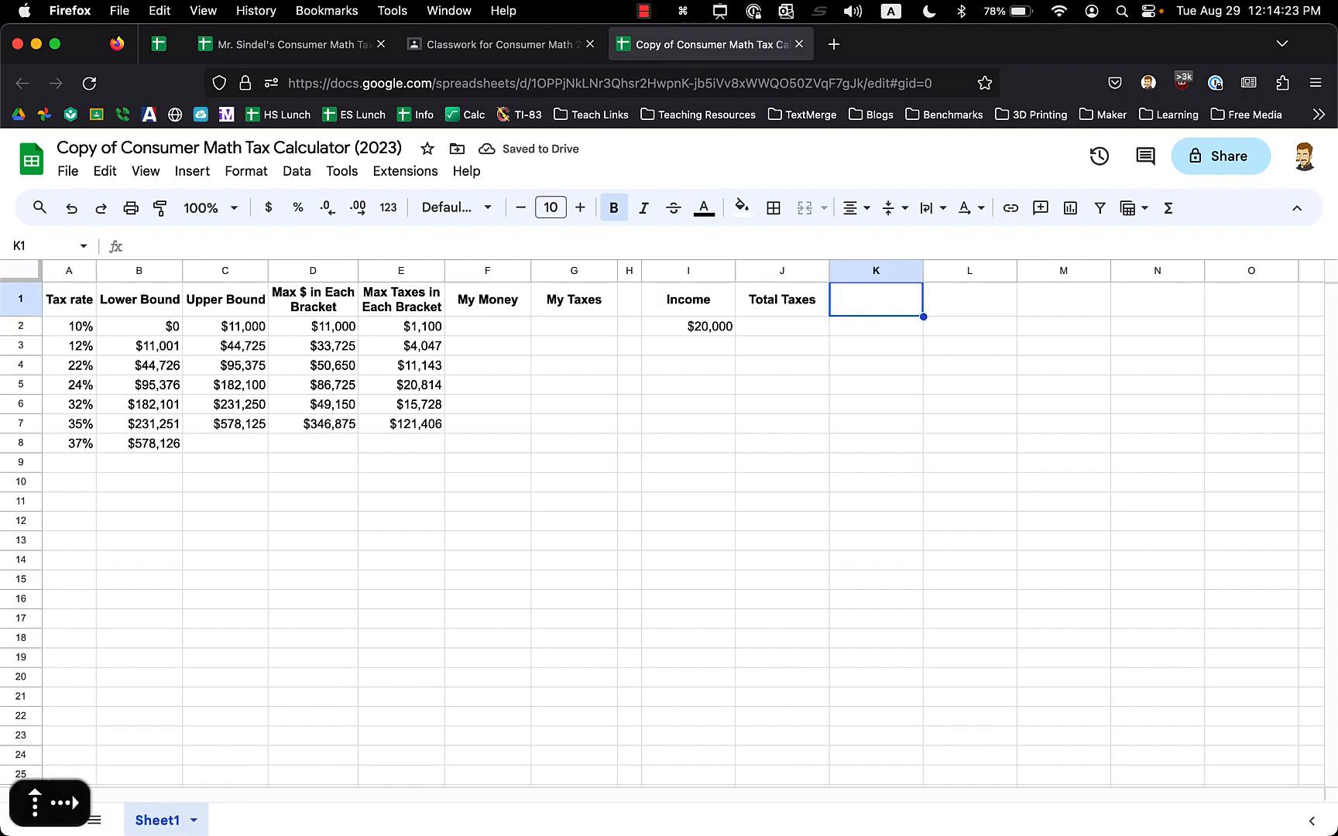
text(T)
key(BackSpace)
text(My T)
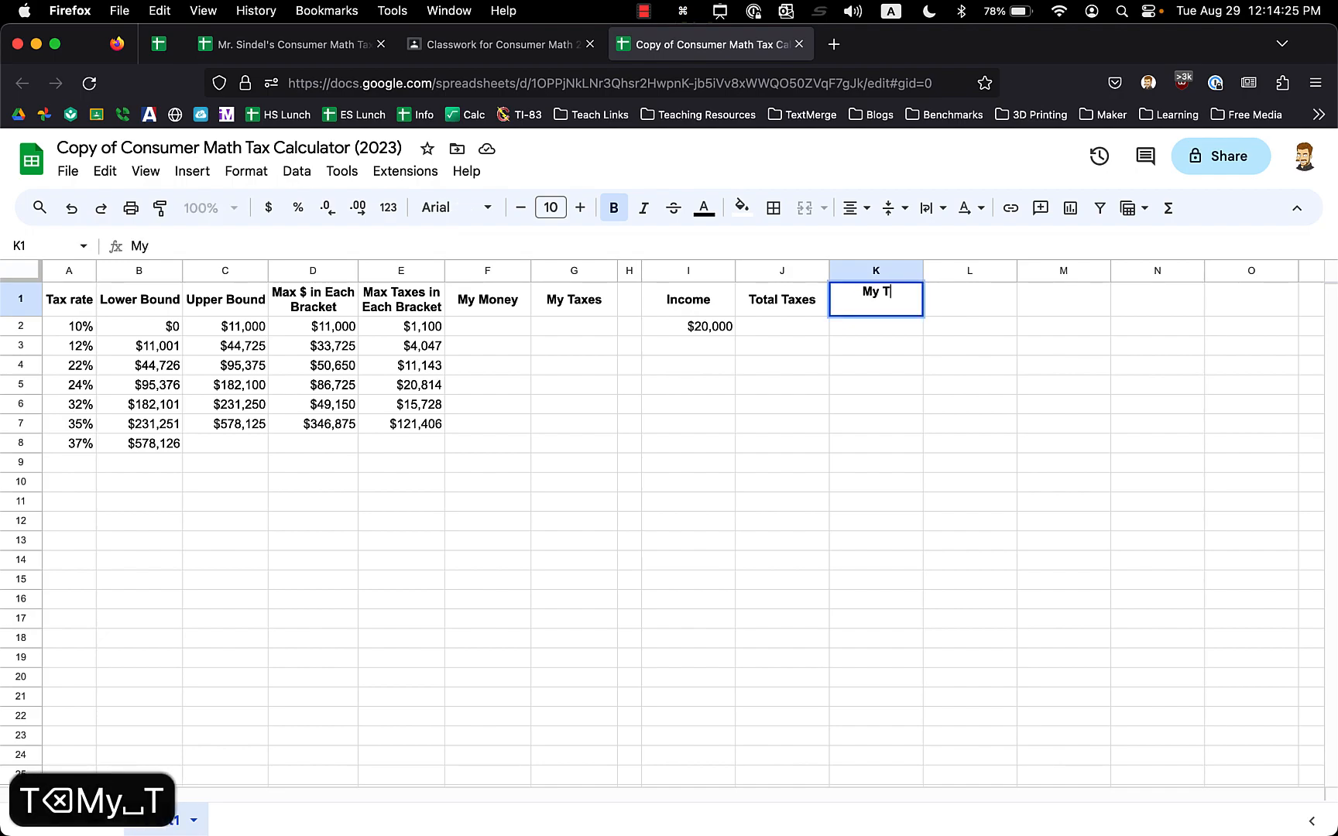
text(ax %)
key(Return)
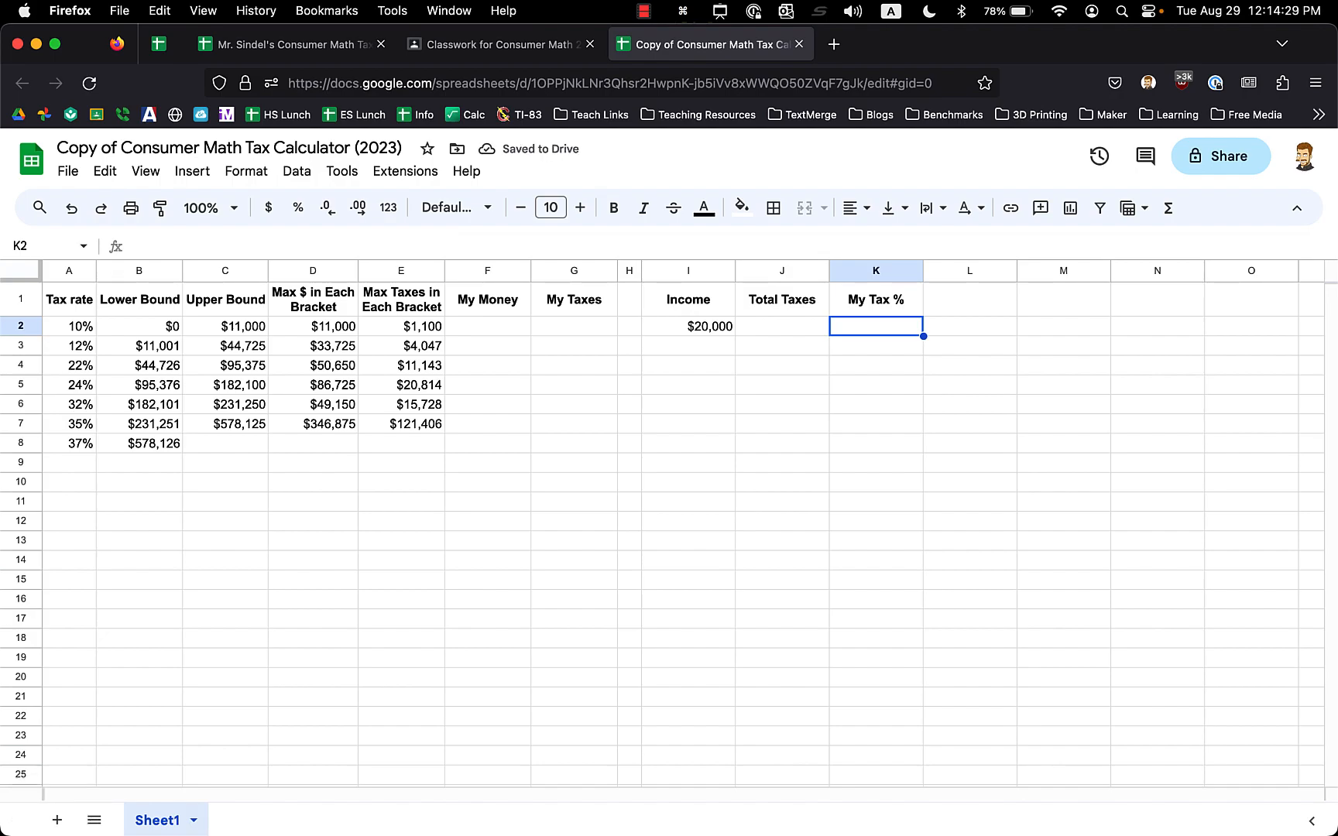
click(482, 329)
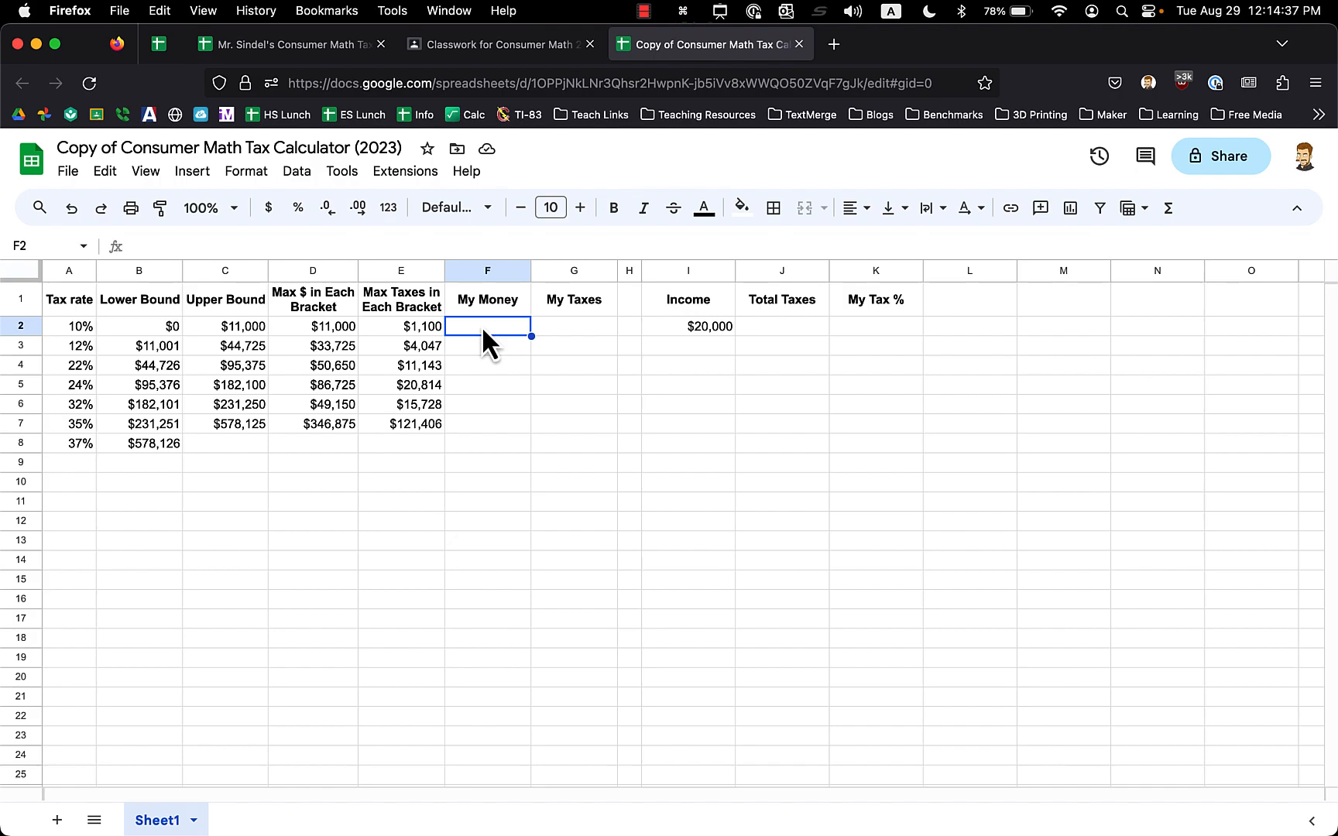
click(408, 331)
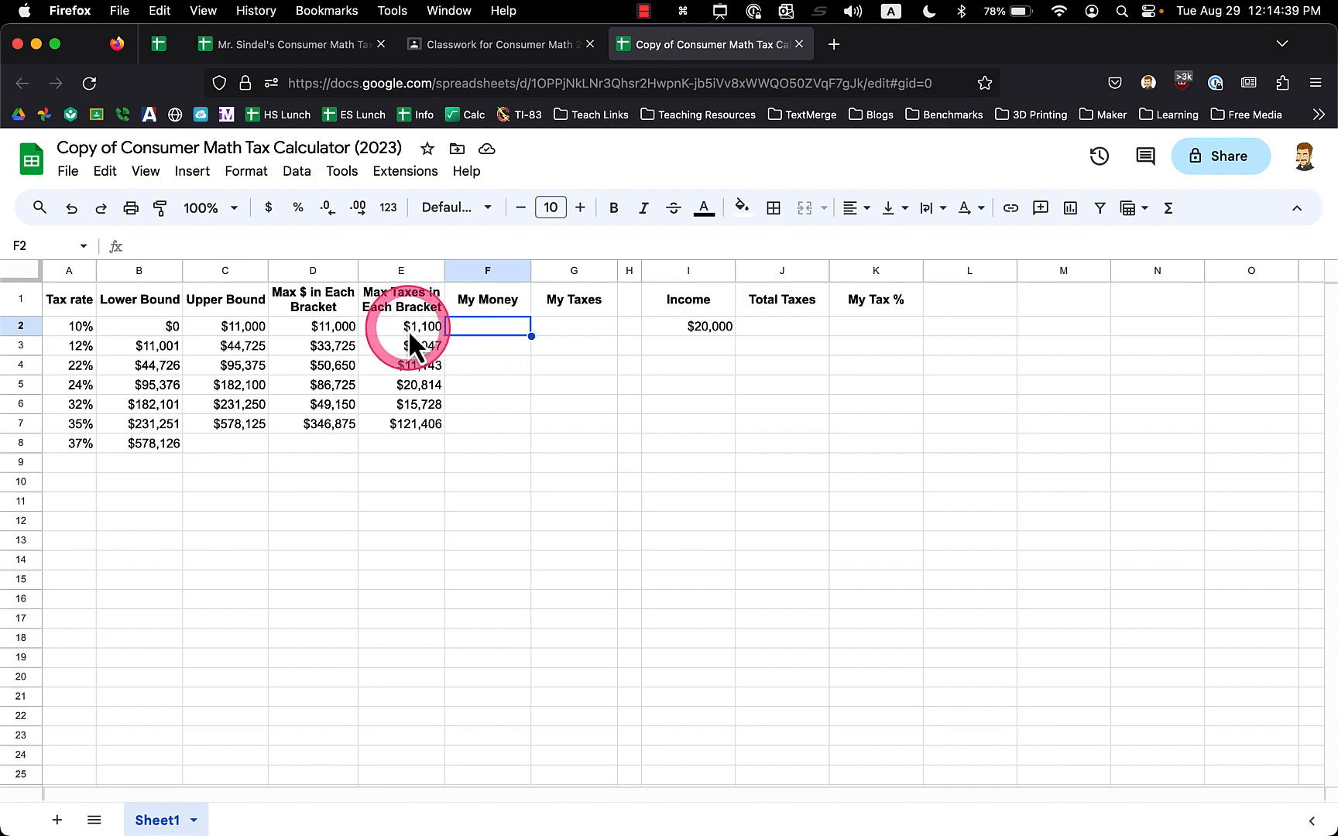
click(315, 326)
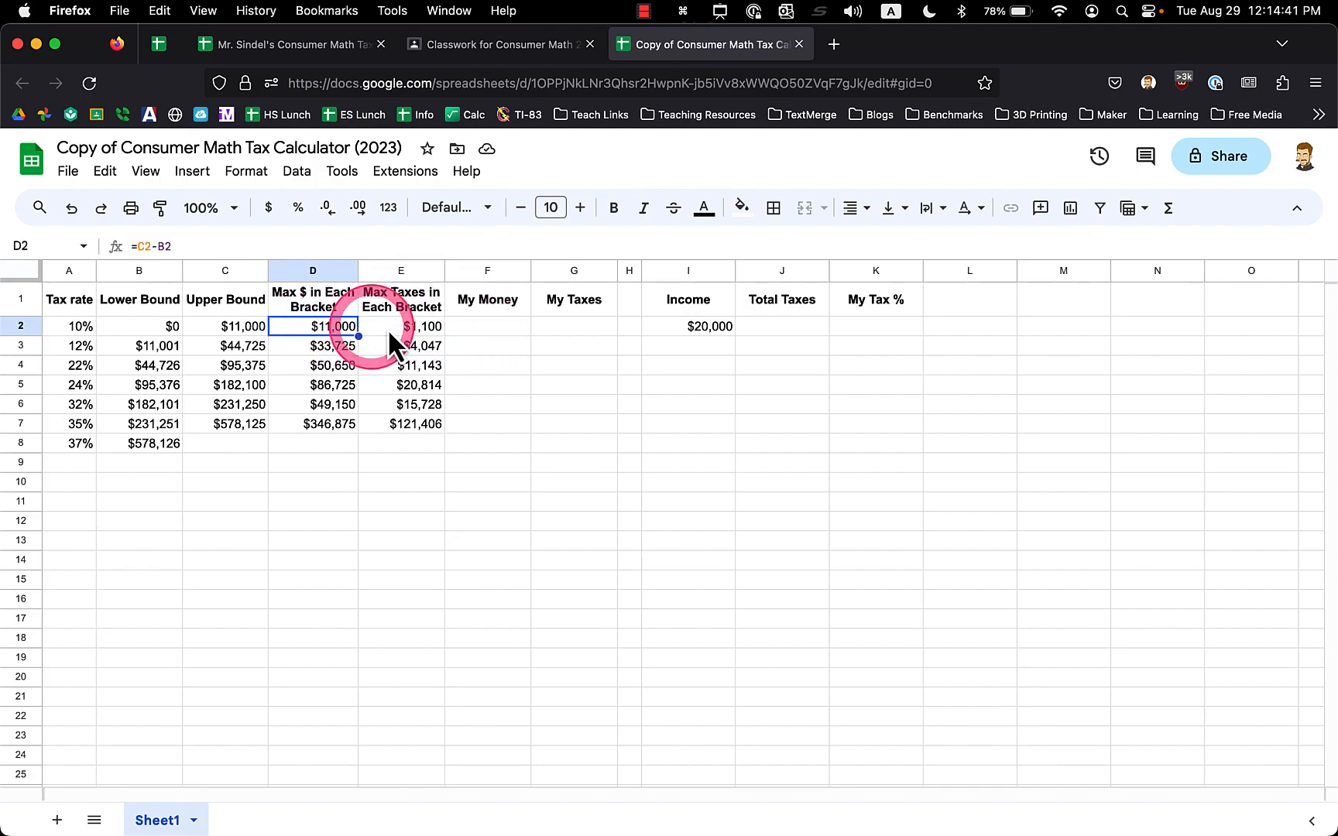
click(418, 325)
Enter the trial formula =if(C2>20000,"cool, it's true",":/") in F2 under My Money
click(487, 326)
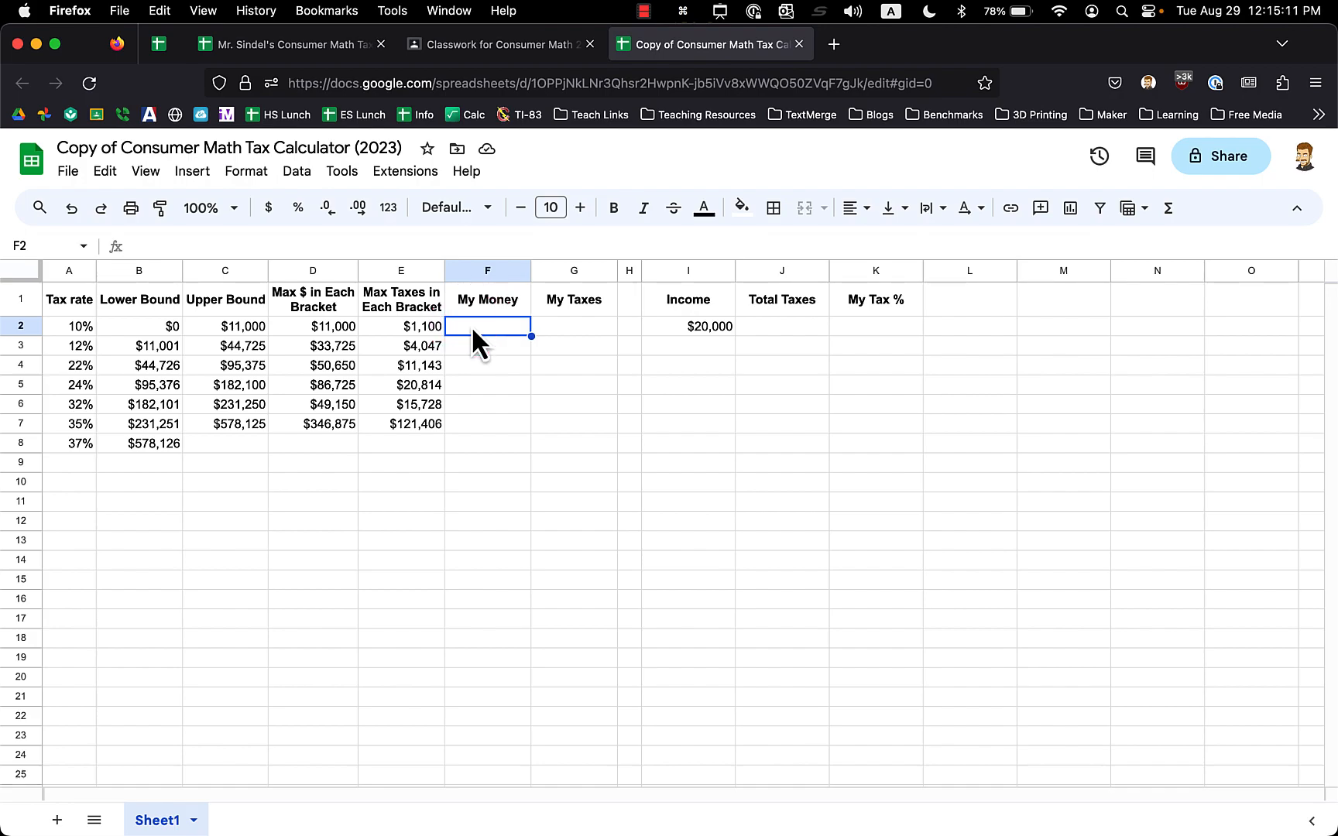
text(=)
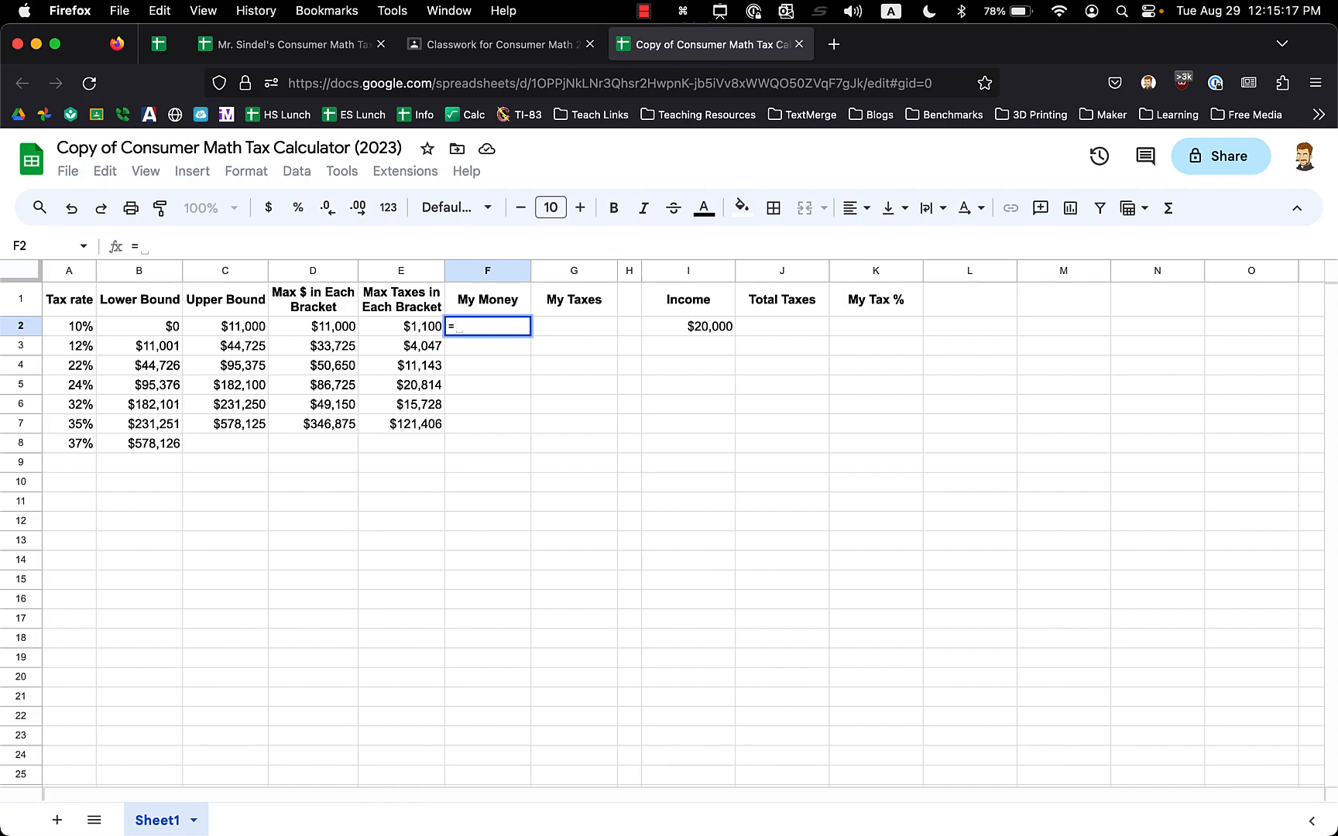
text(if)
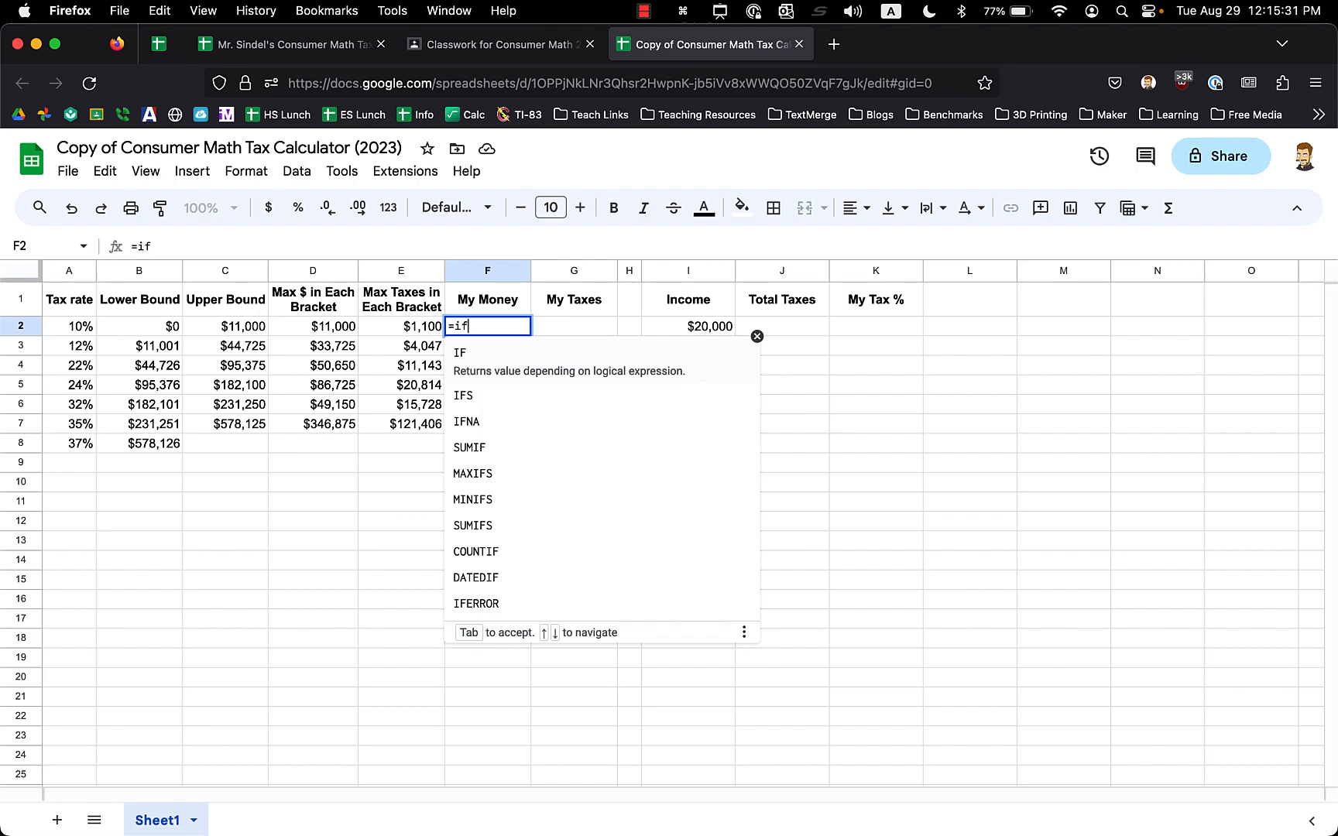
text(()
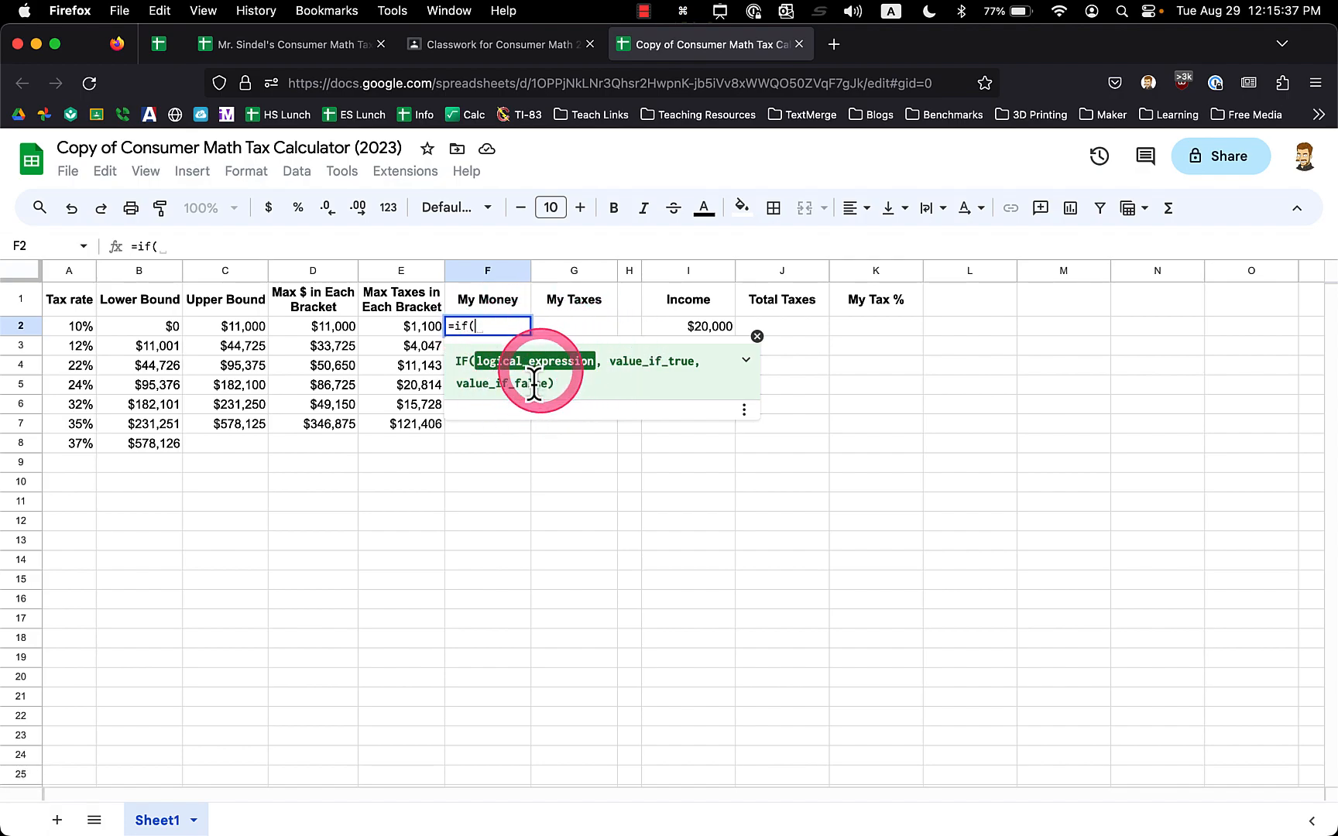
click(757, 338)
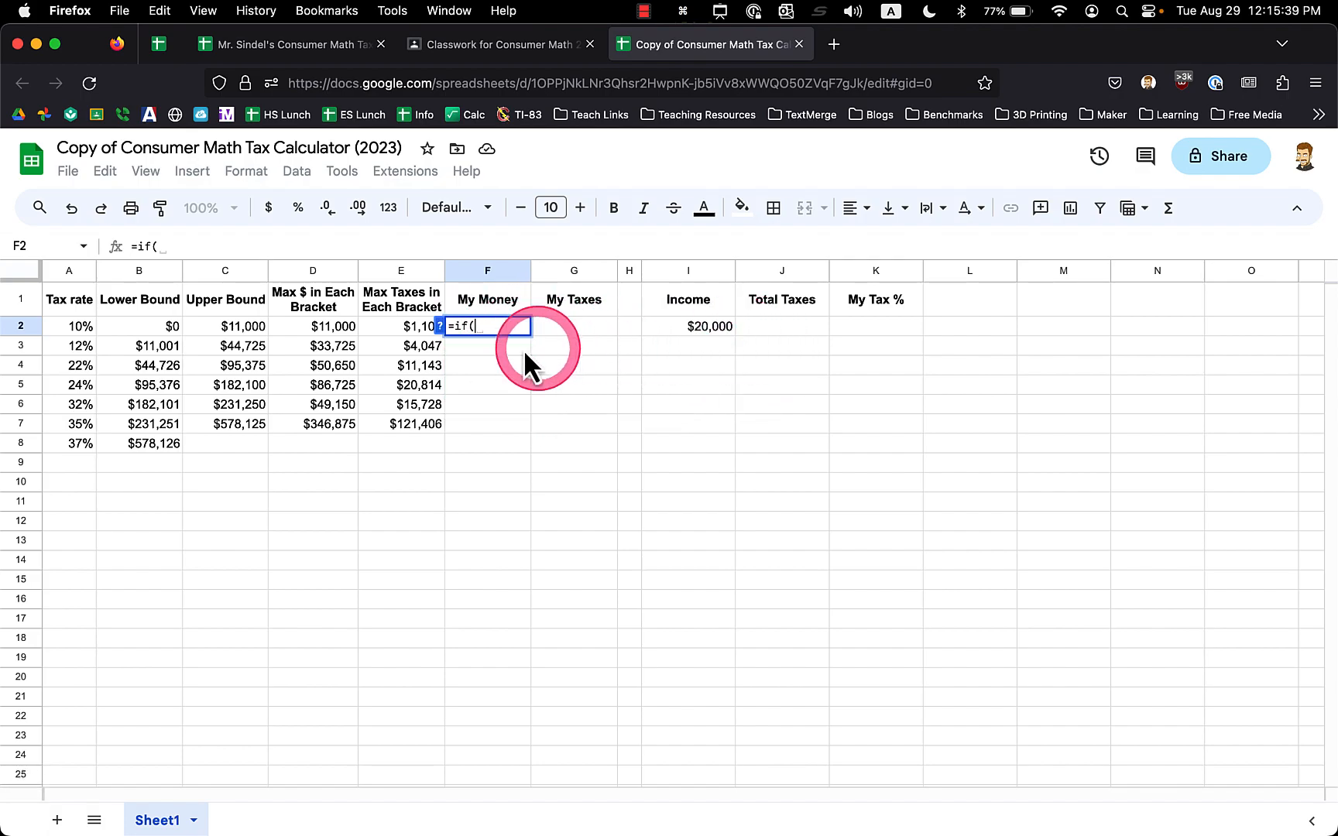
click(441, 326)
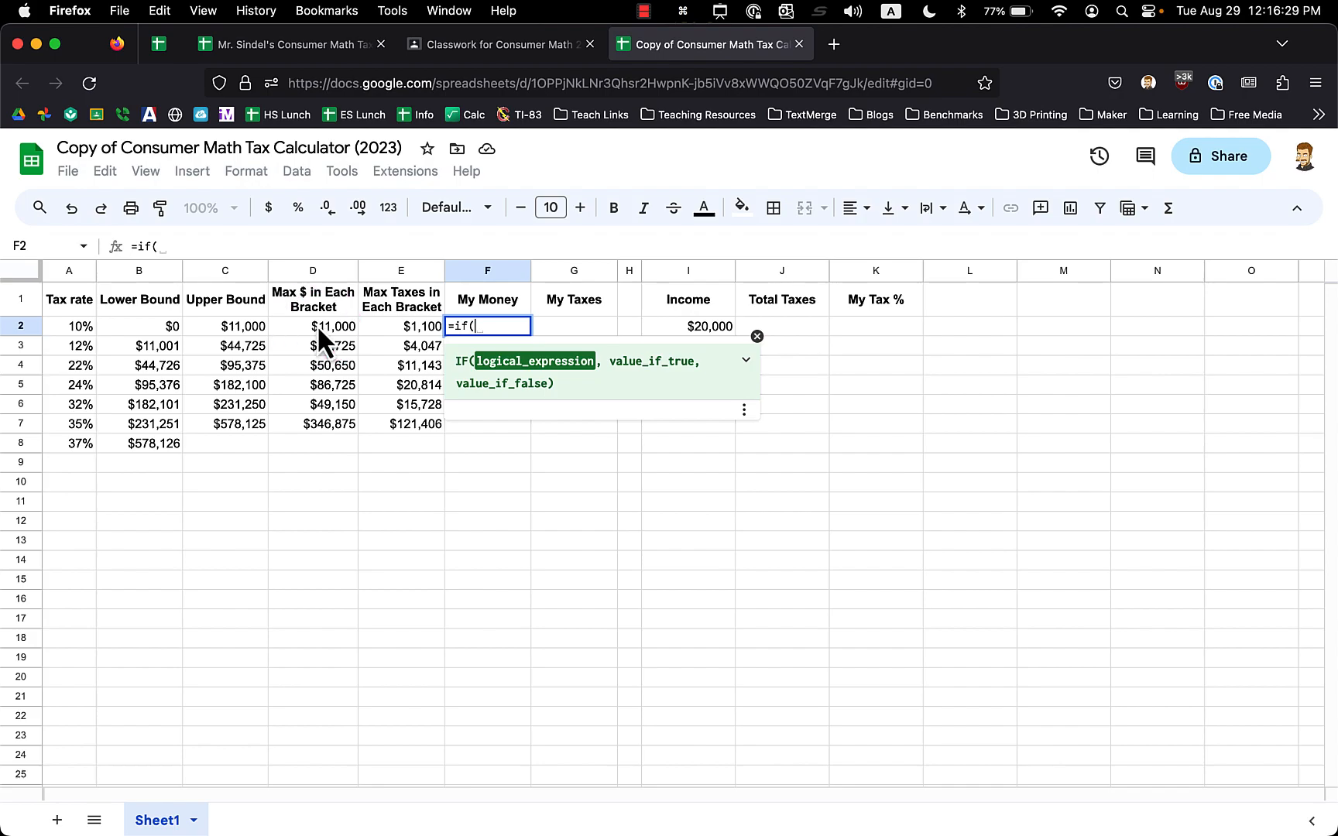
click(245, 326)
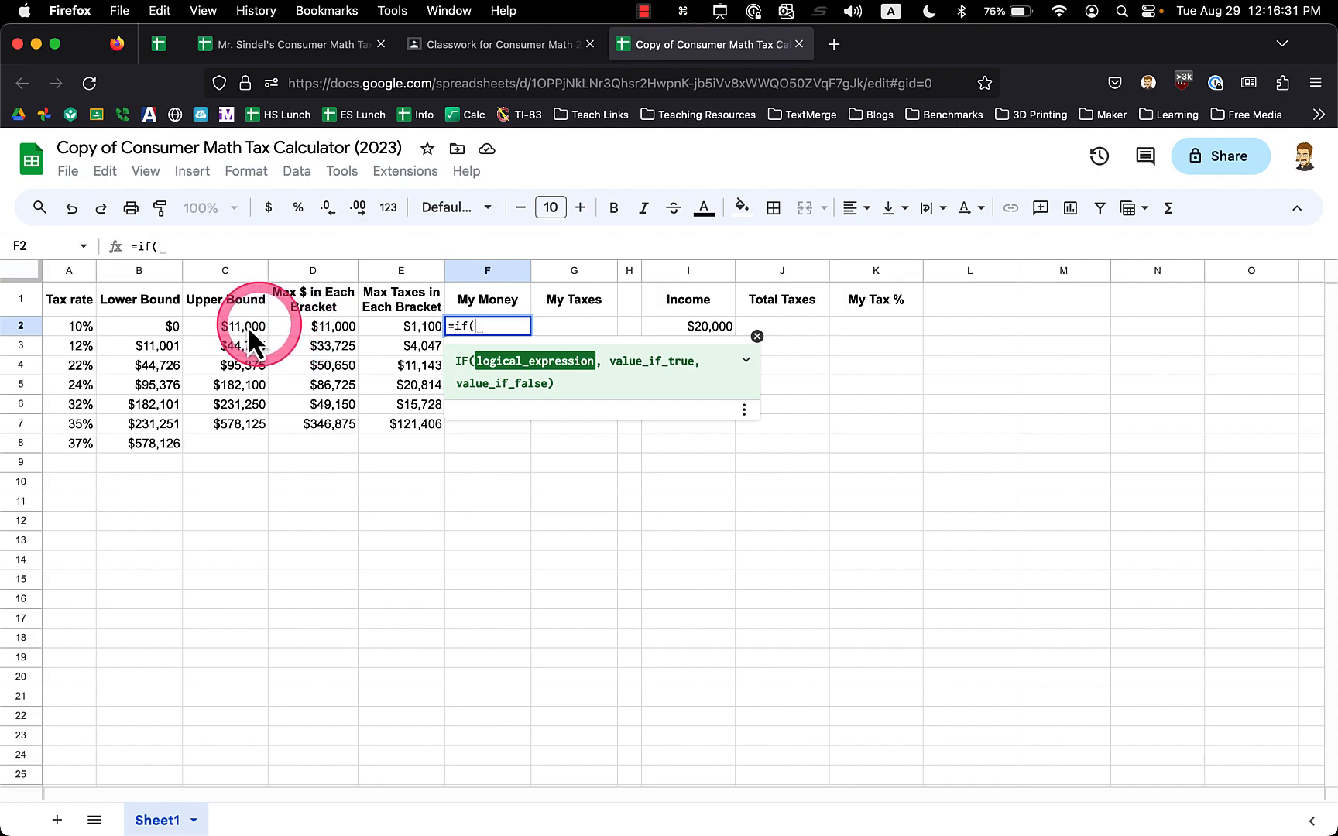
text(>20)
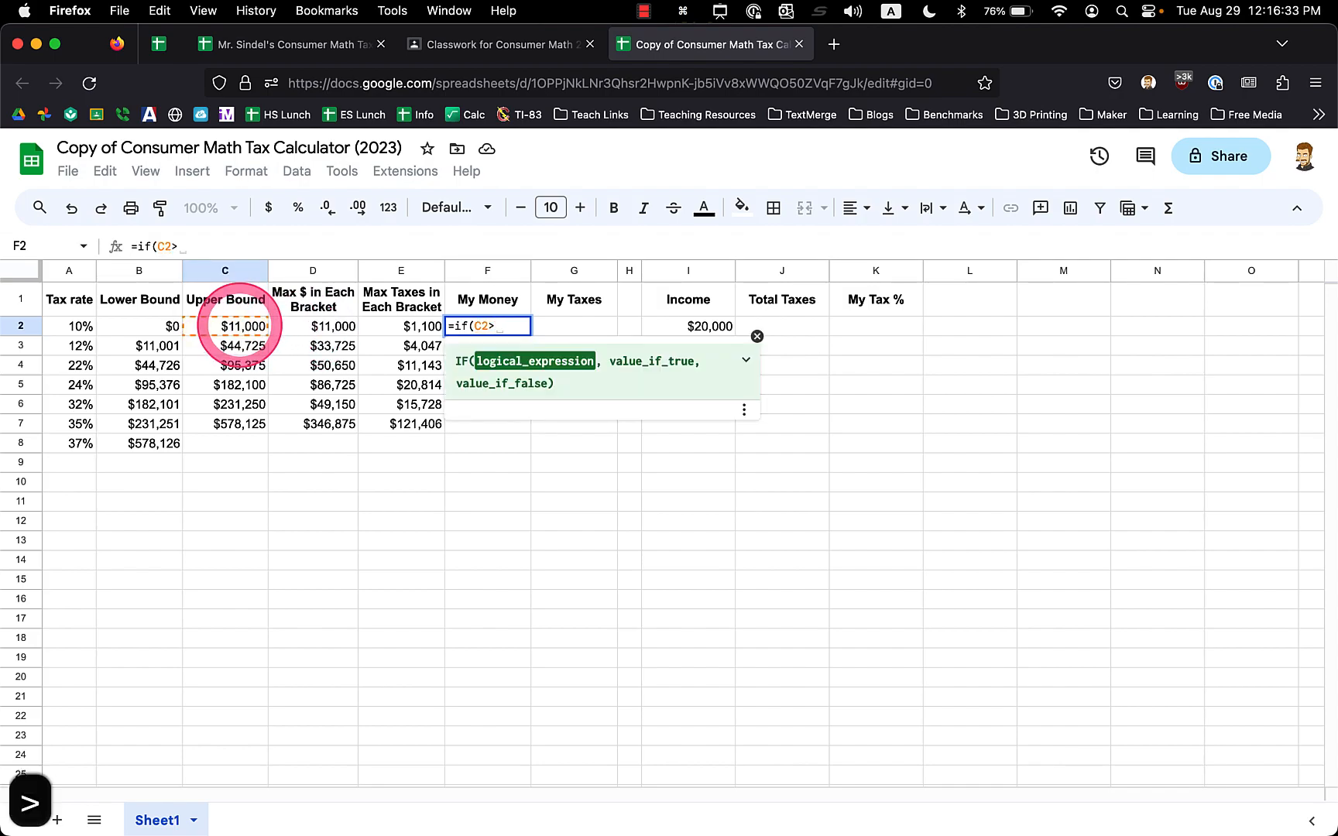
text(000)
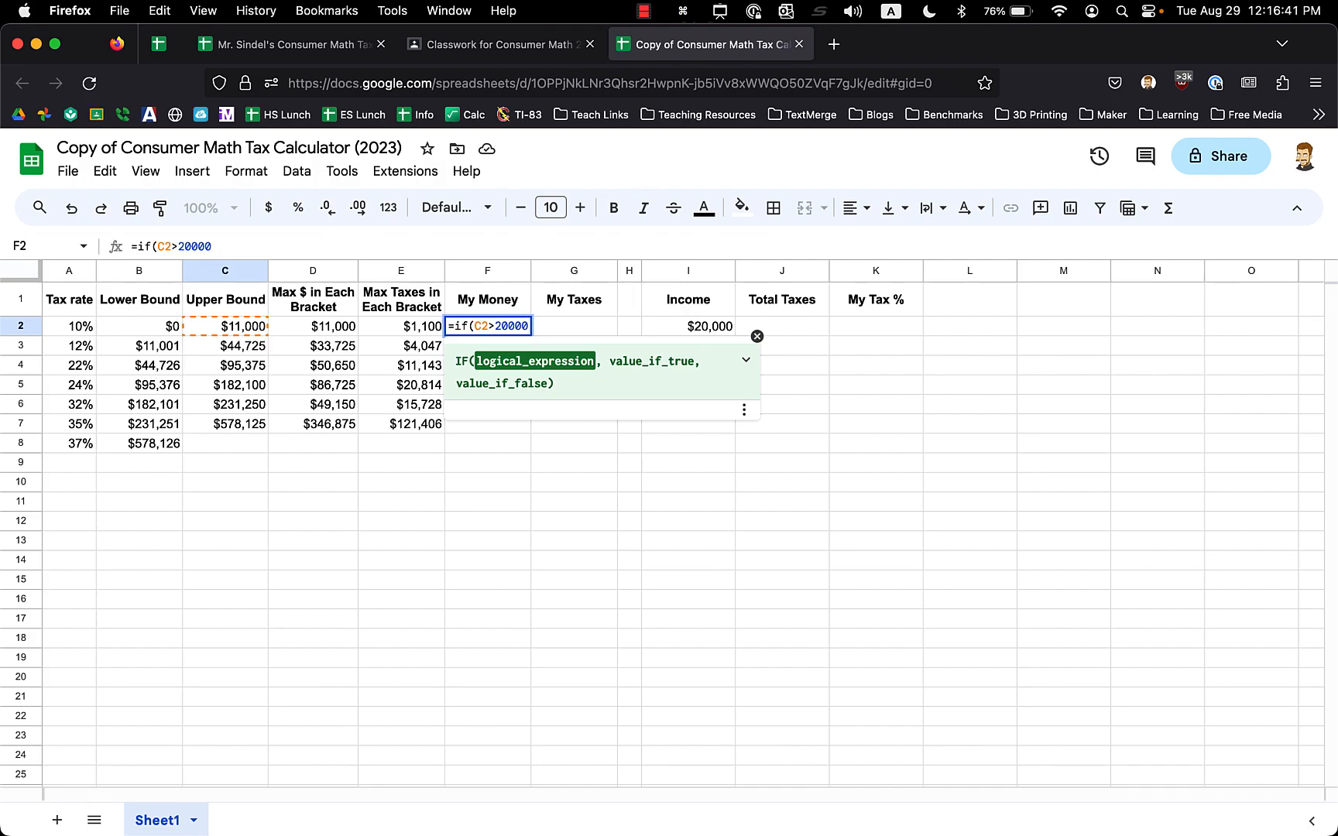
text(, )
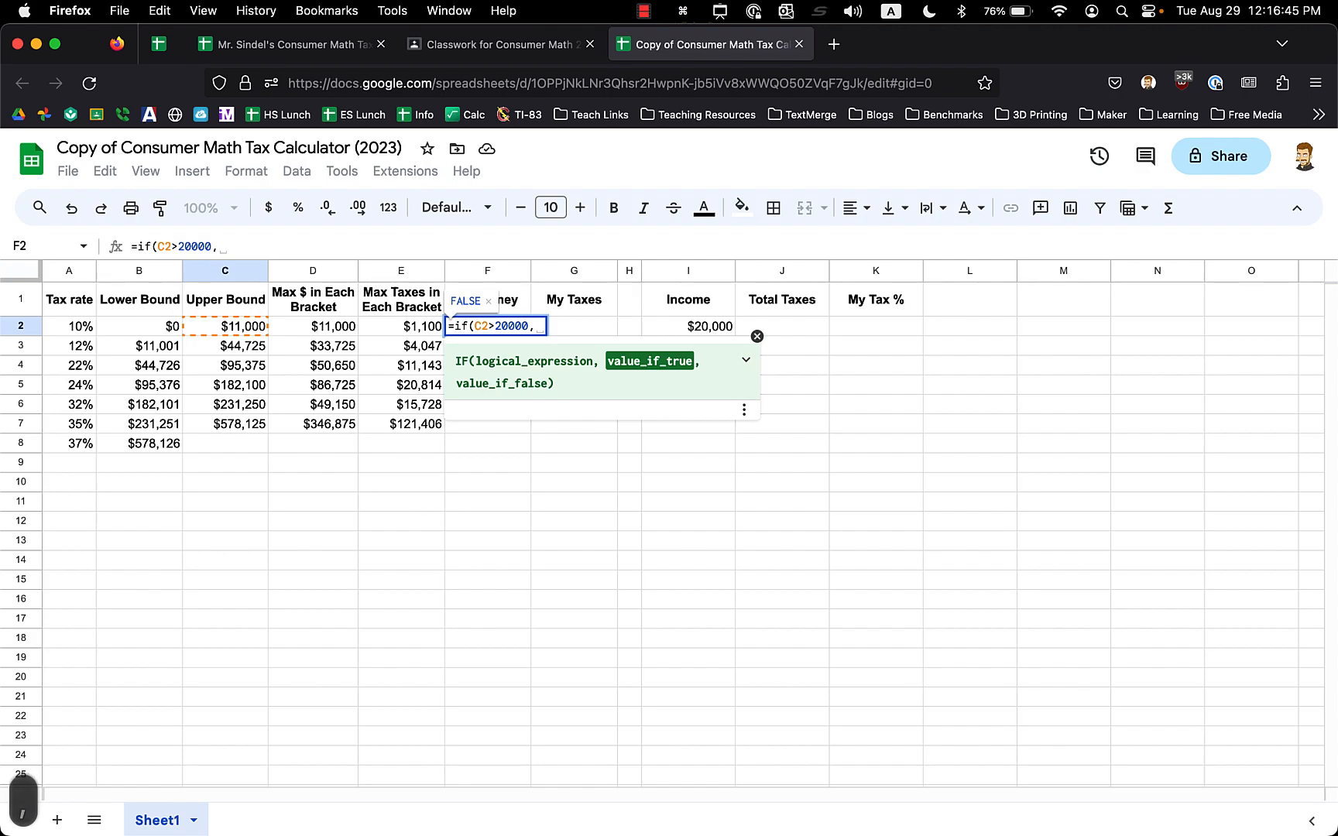
text(")
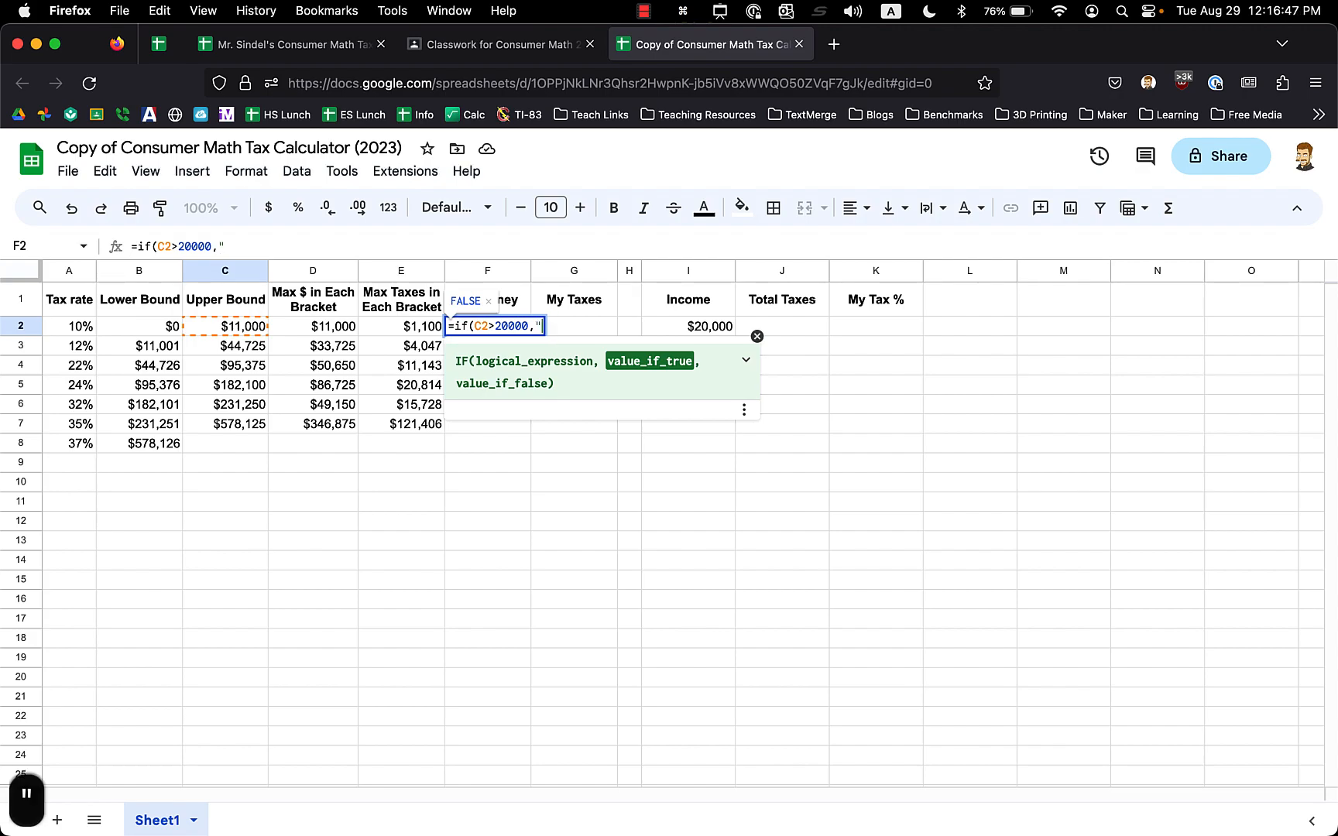
text(cool, it's true")
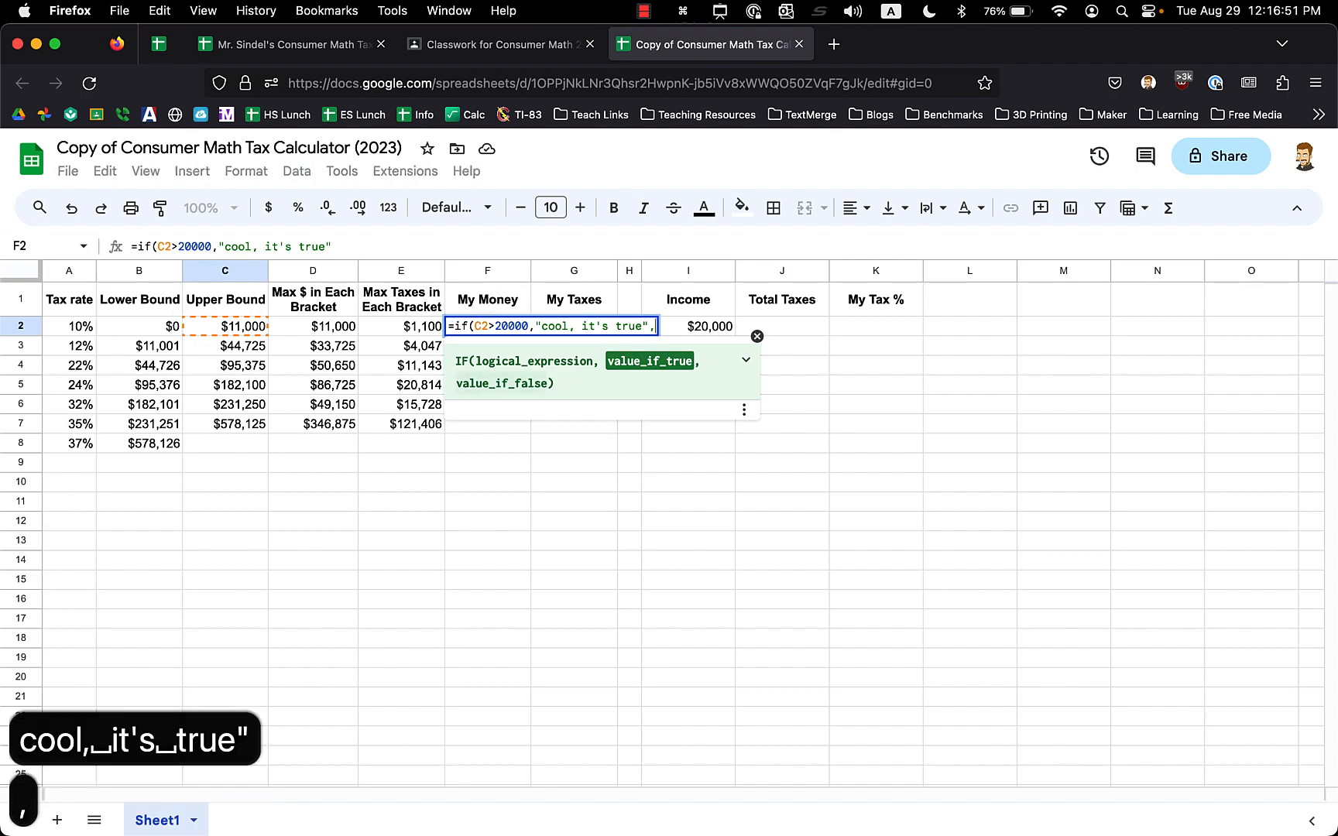
text(,)
text(")
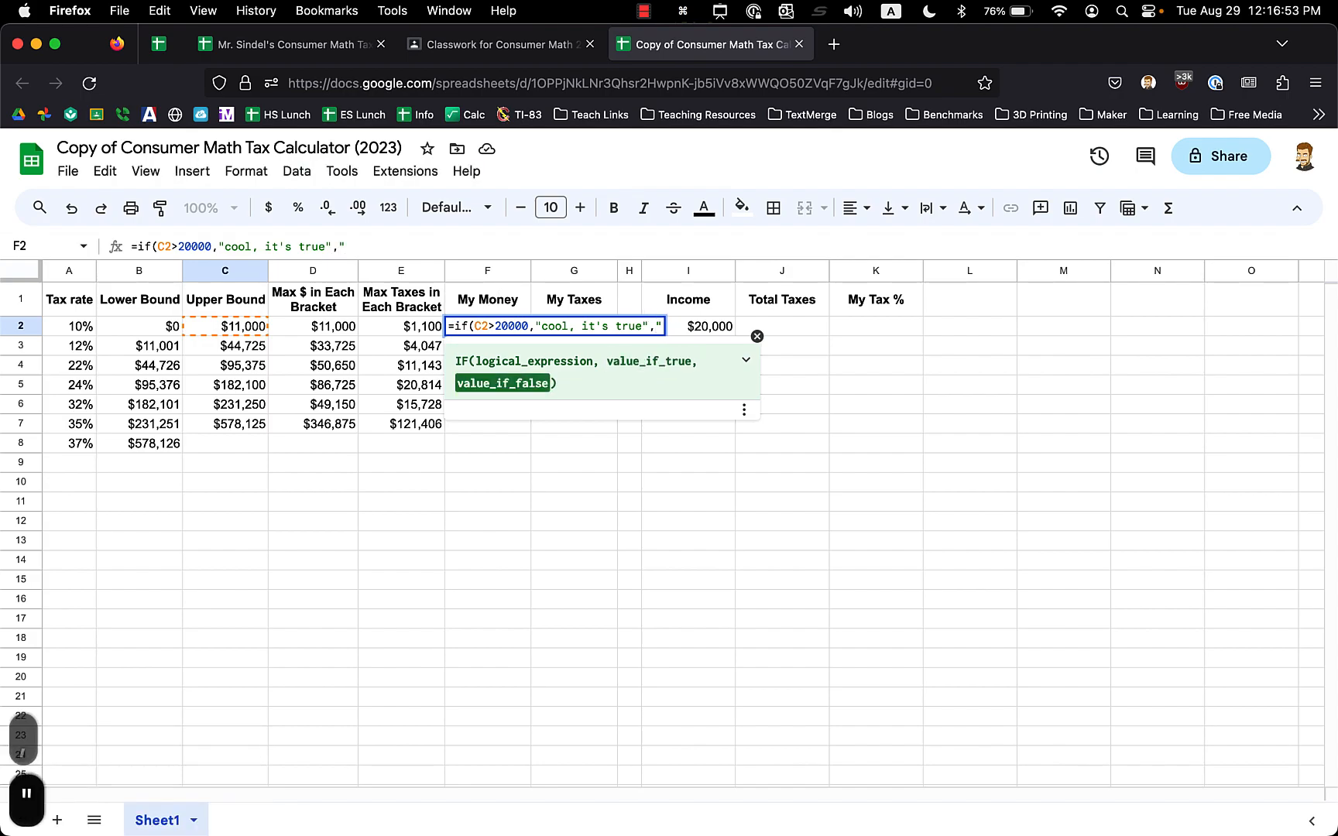
text(:/"))
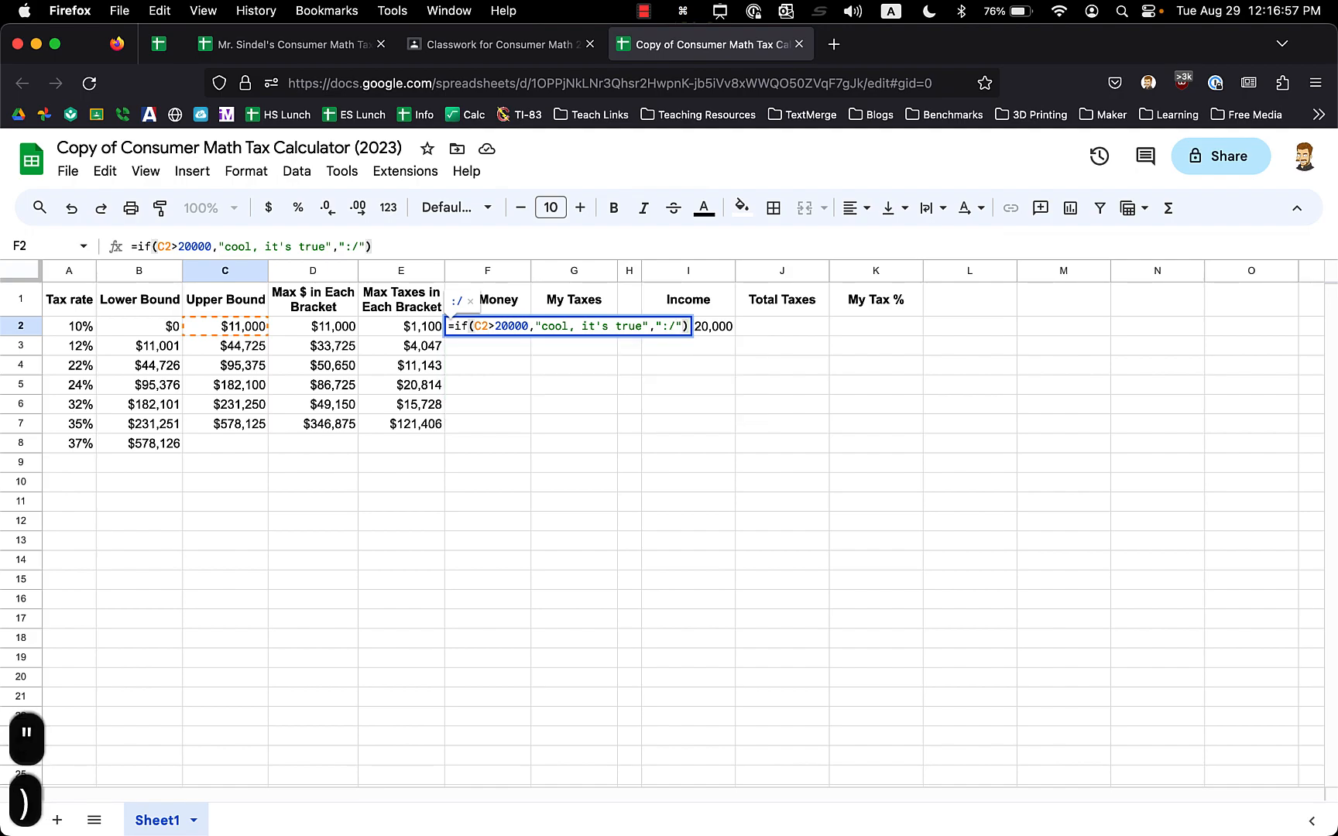
key(Return)
key(Up)
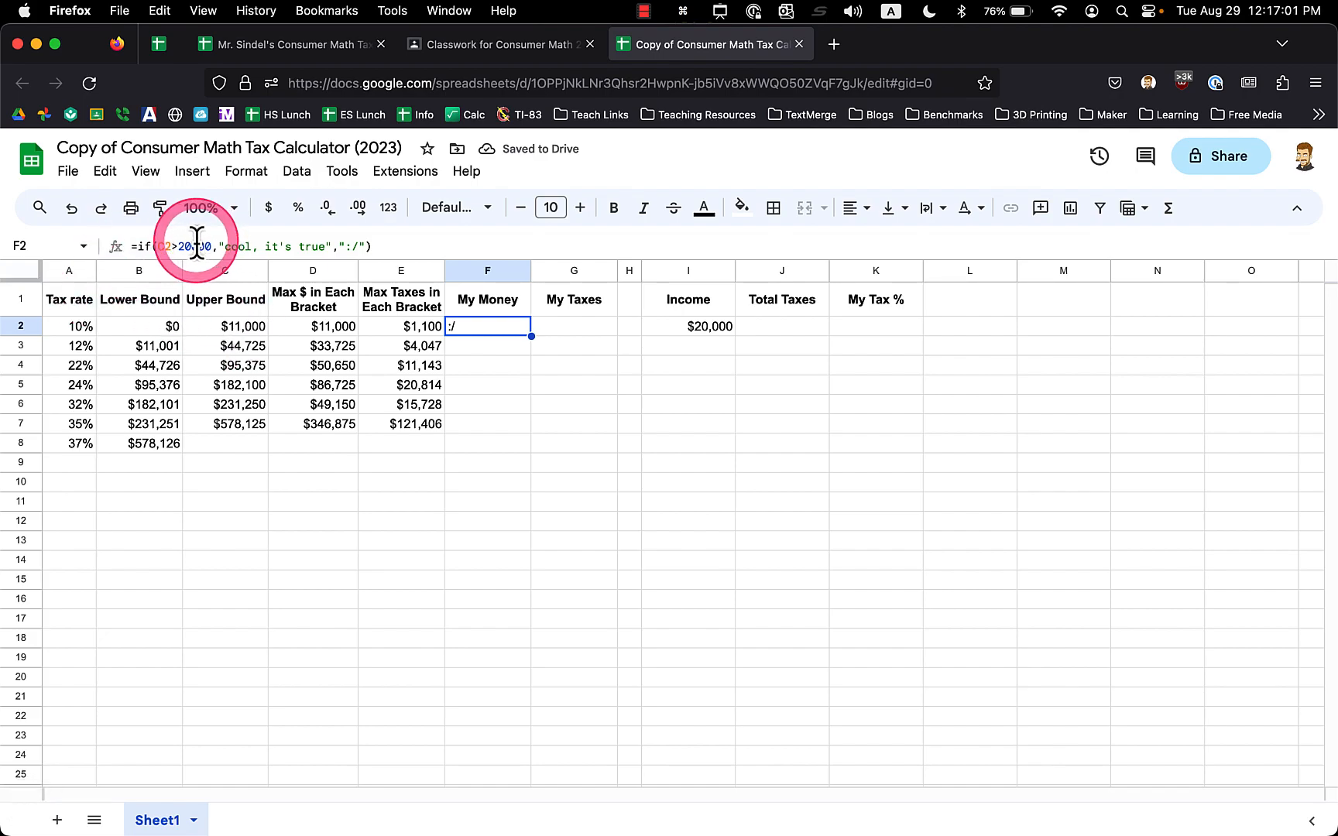
Test the trial IF formula in F2 by setting the upper bound in C2 to 20000 and to 20001
click(227, 317)
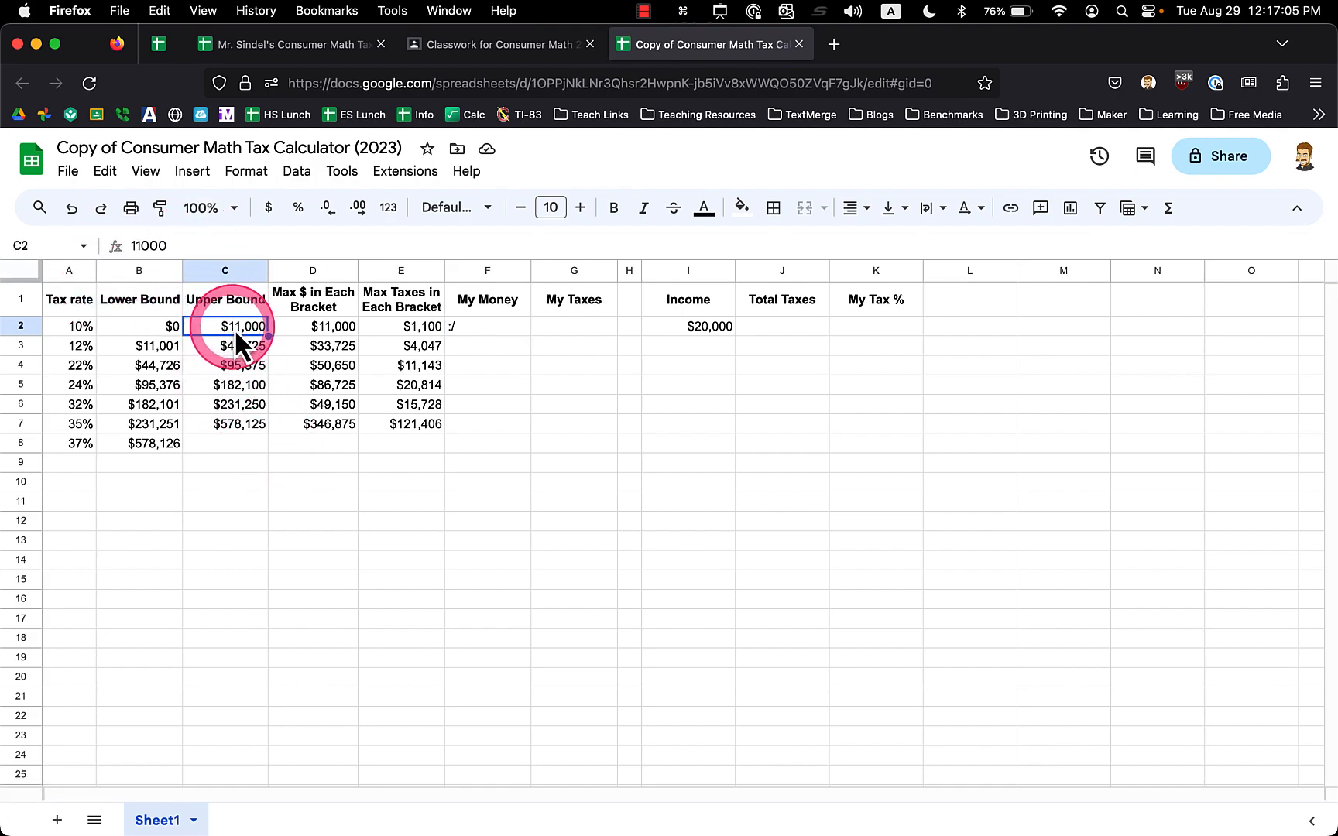
click(474, 327)
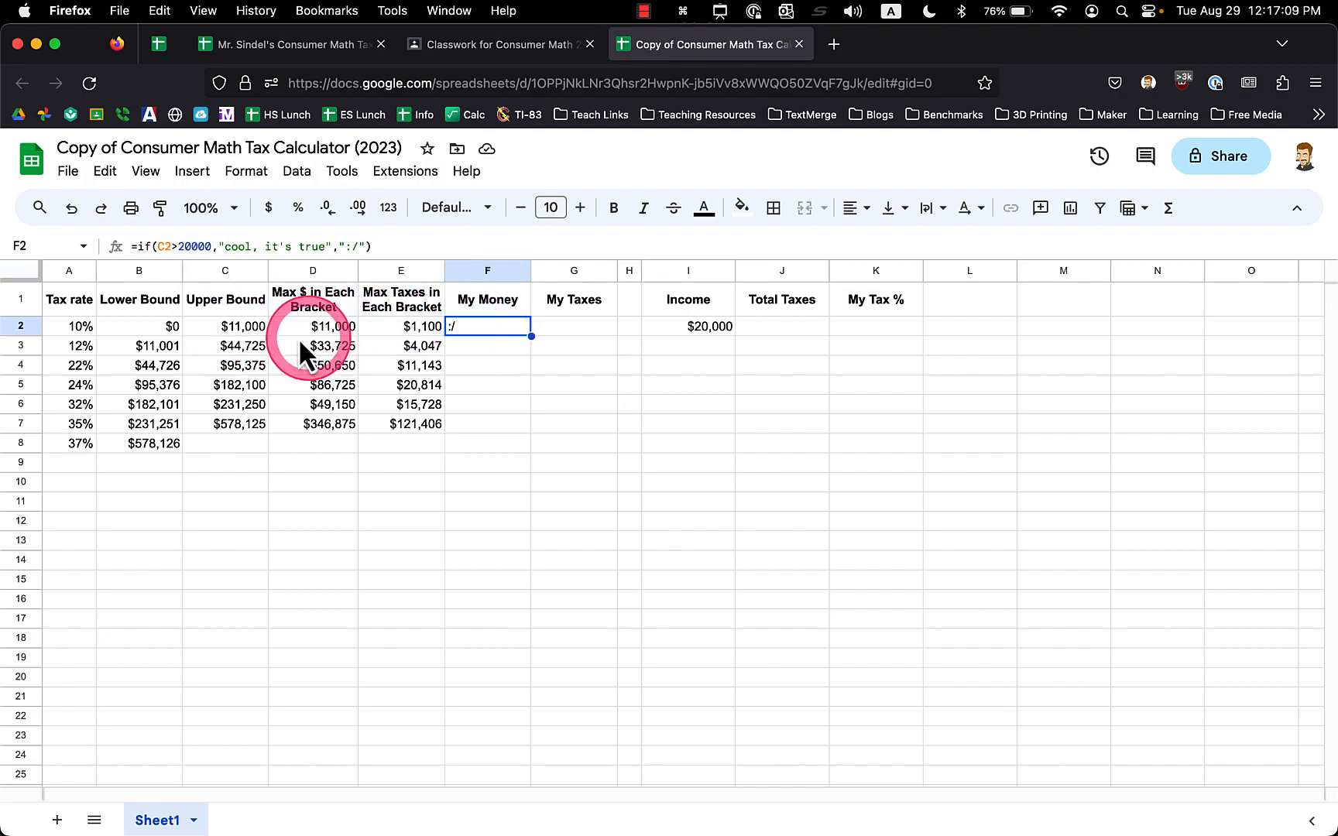
click(237, 331)
text(20000)
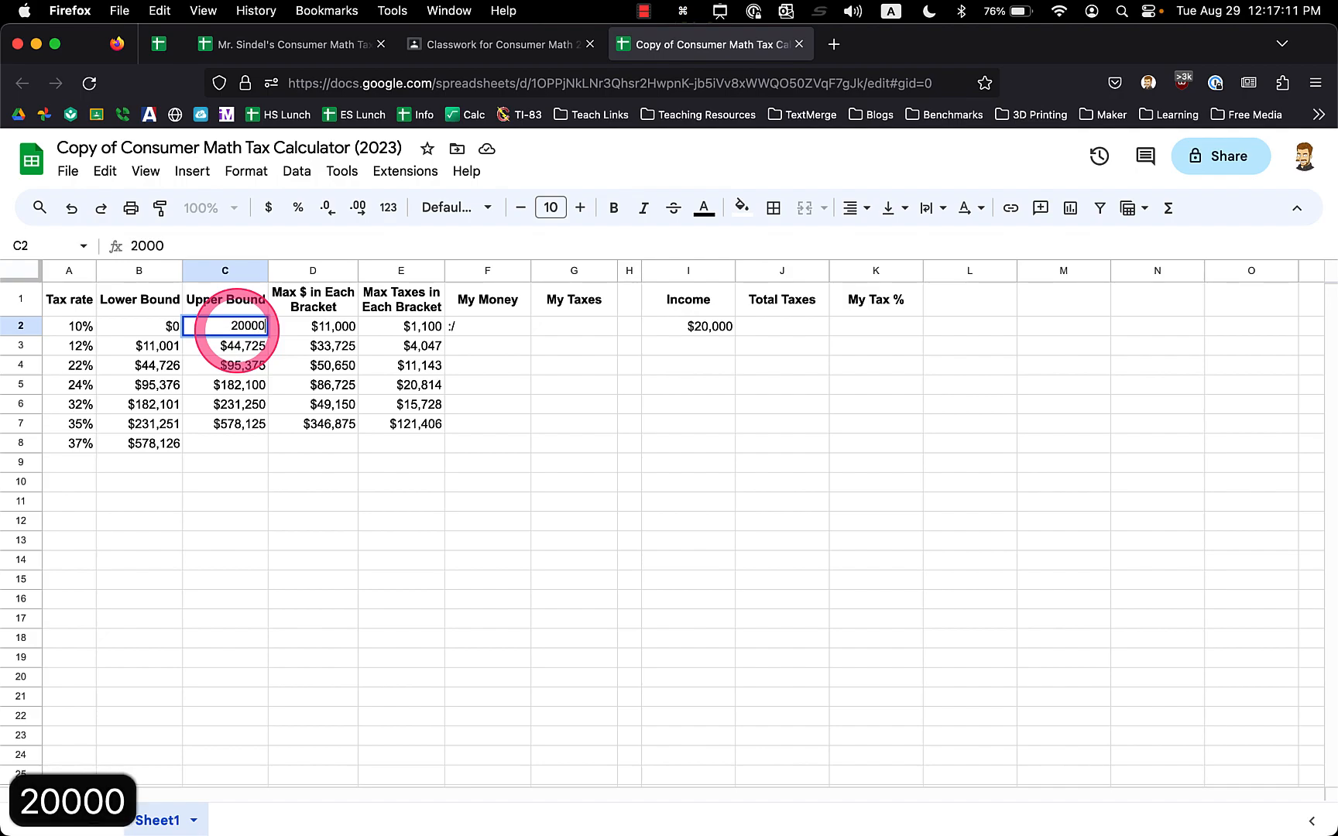
key(Return)
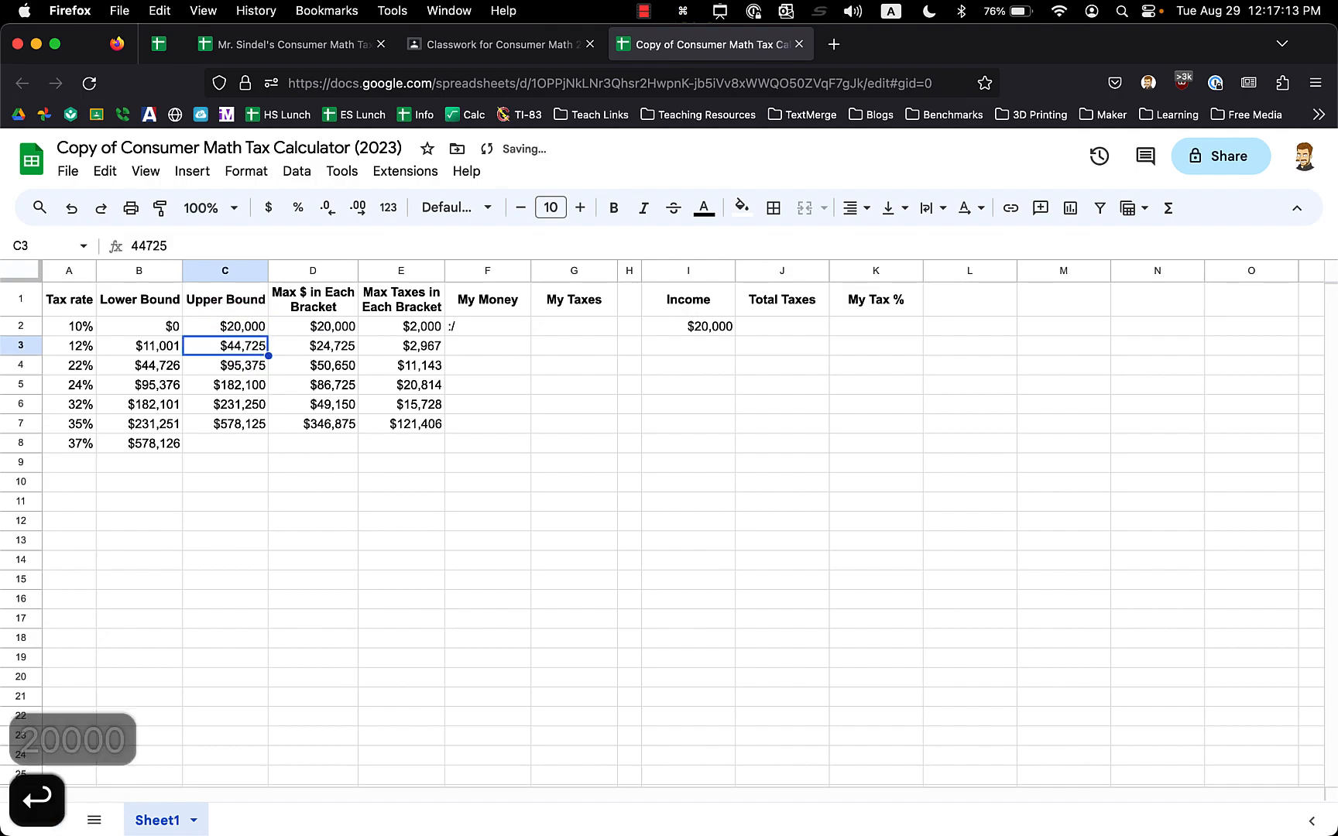
key(Up)
click(188, 247)
key(BackSpace)
text(1)
key(Return)
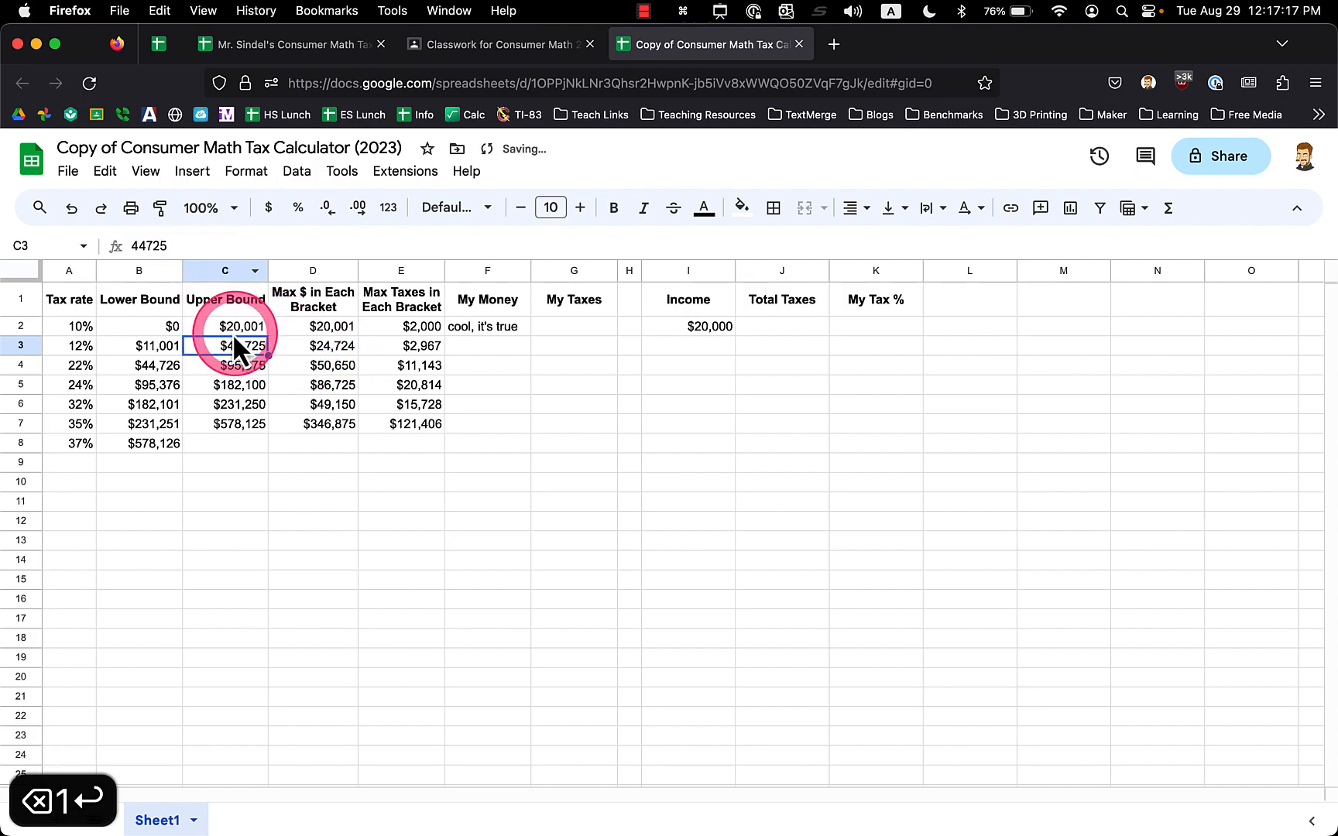
click(480, 333)
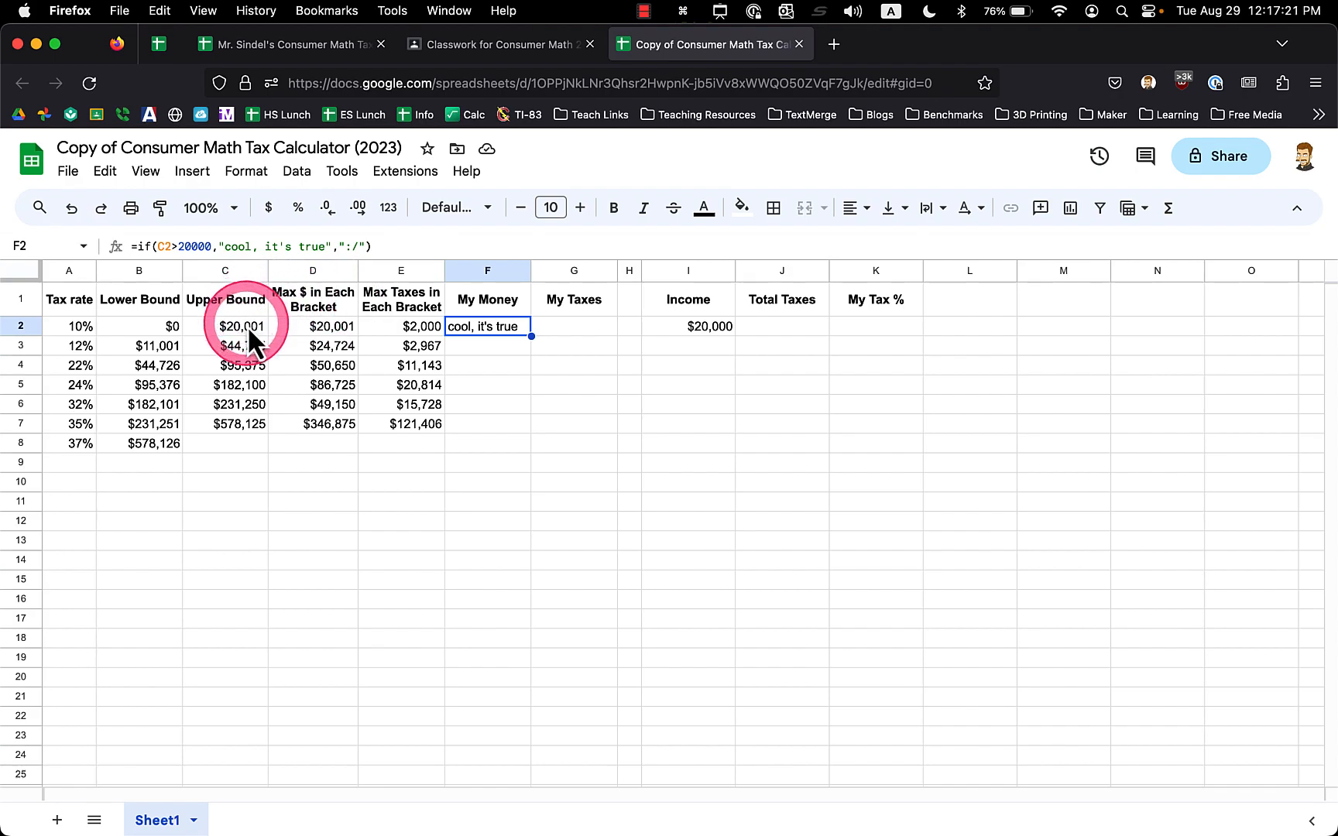
Undo both test changes to C2 and the trial formula in F2
key(super+z)
key(super+z)
key(super+z)
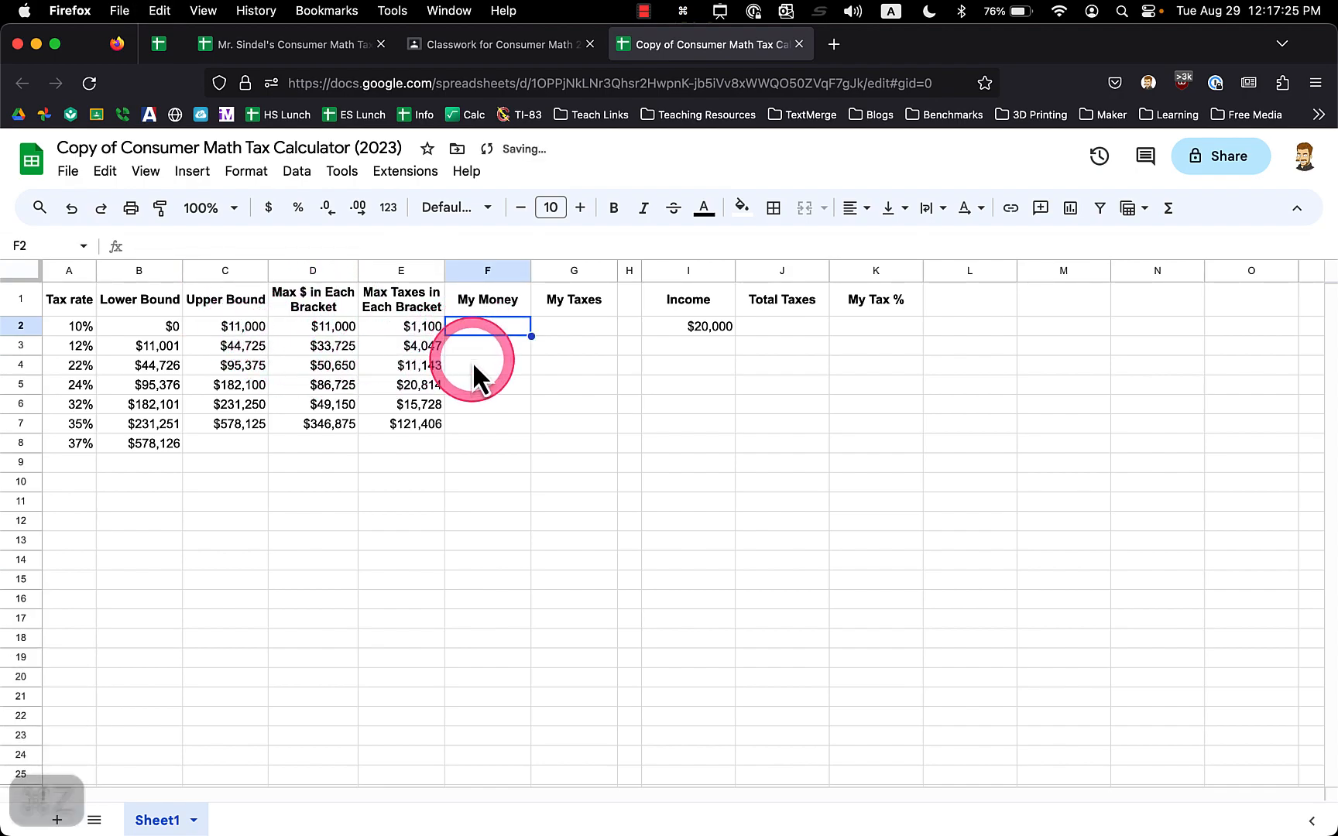
Enter the My Money formula =if(I2>=C2,D2,I2-B2) in F2, comparing the income with the first bracket's upper bound
text(=)
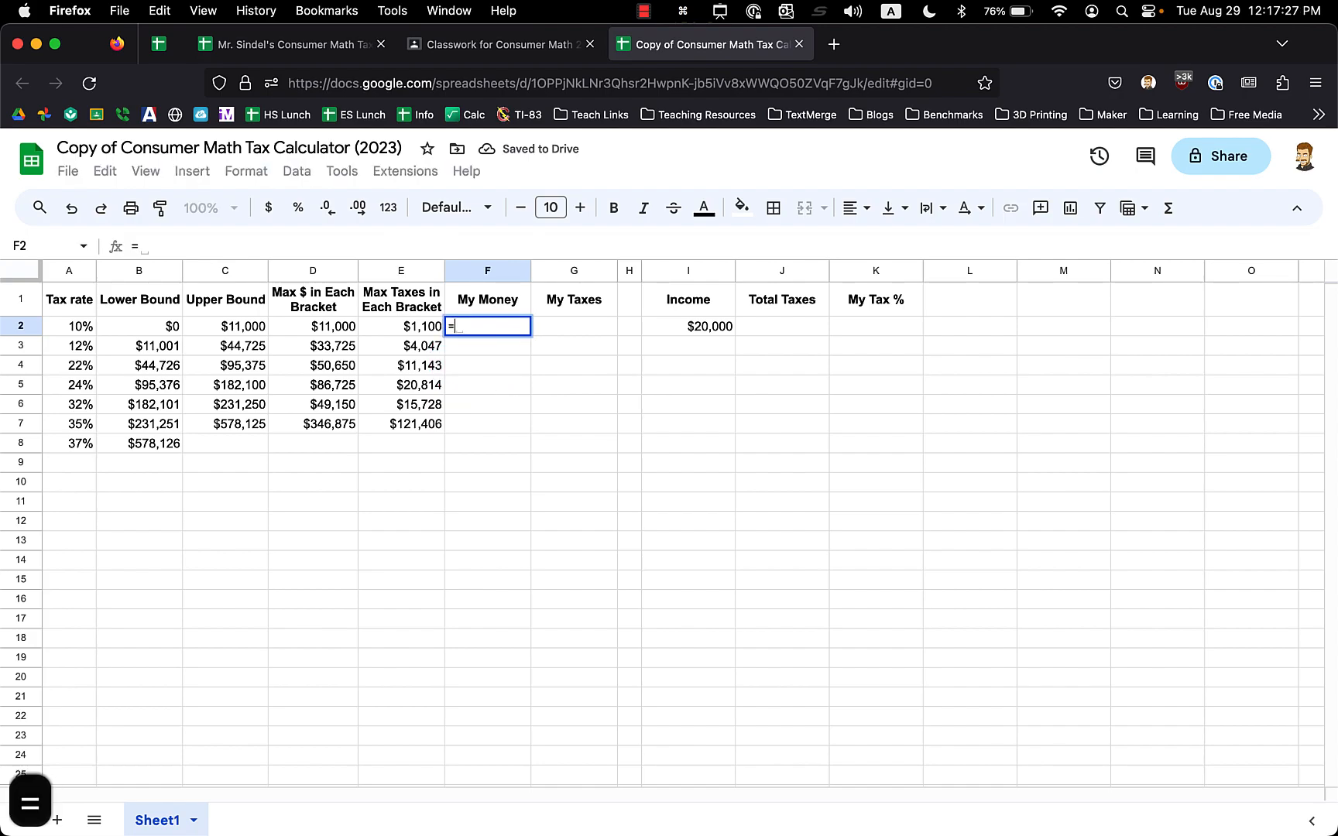
text(if()
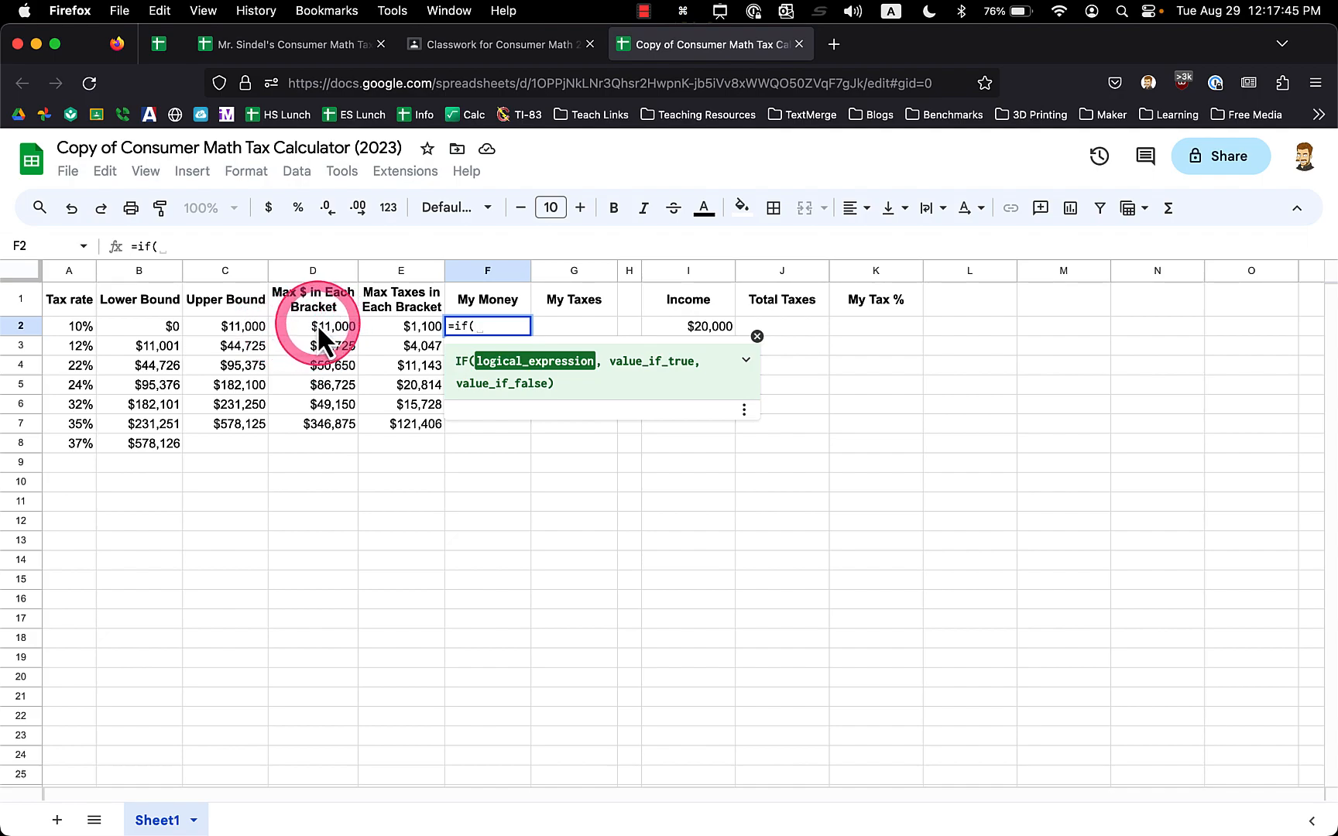
click(686, 322)
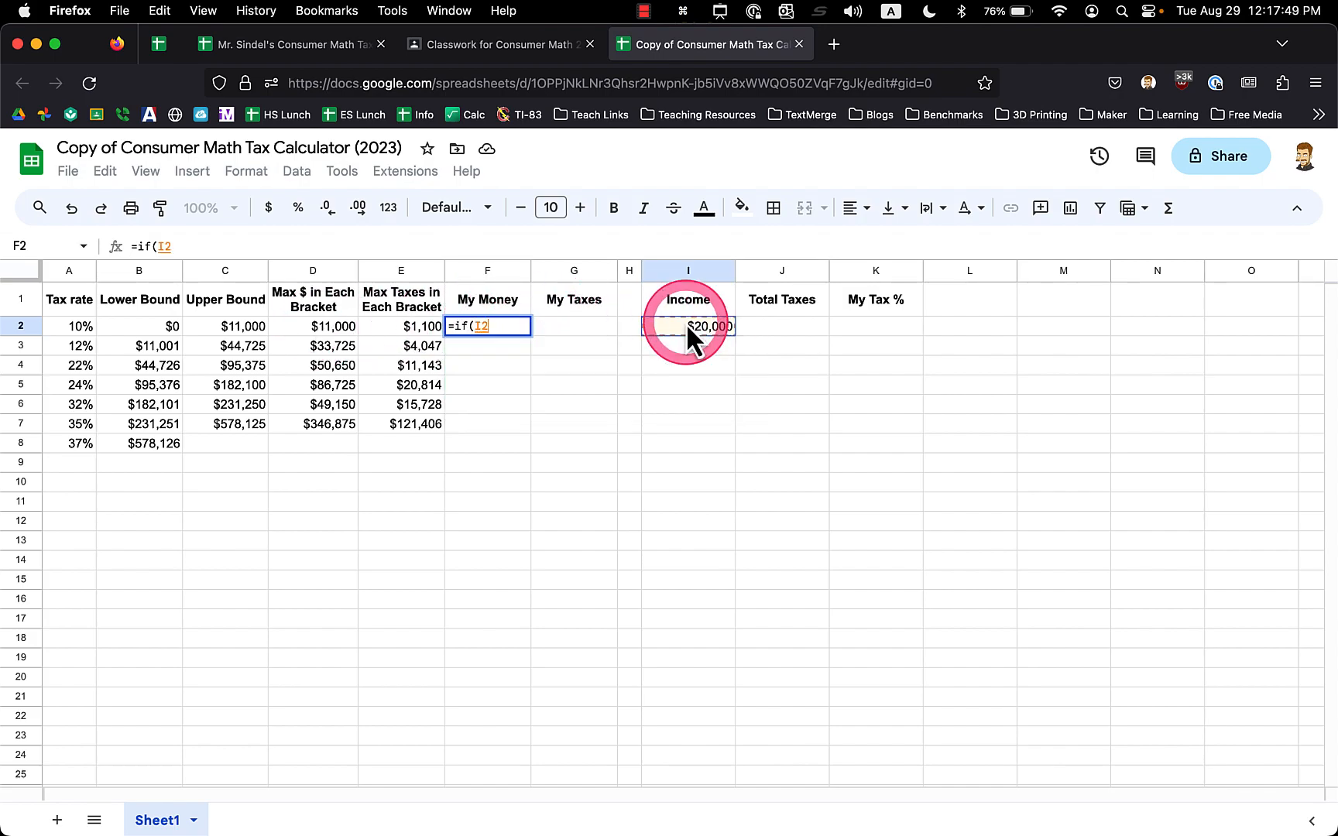
text(>=)
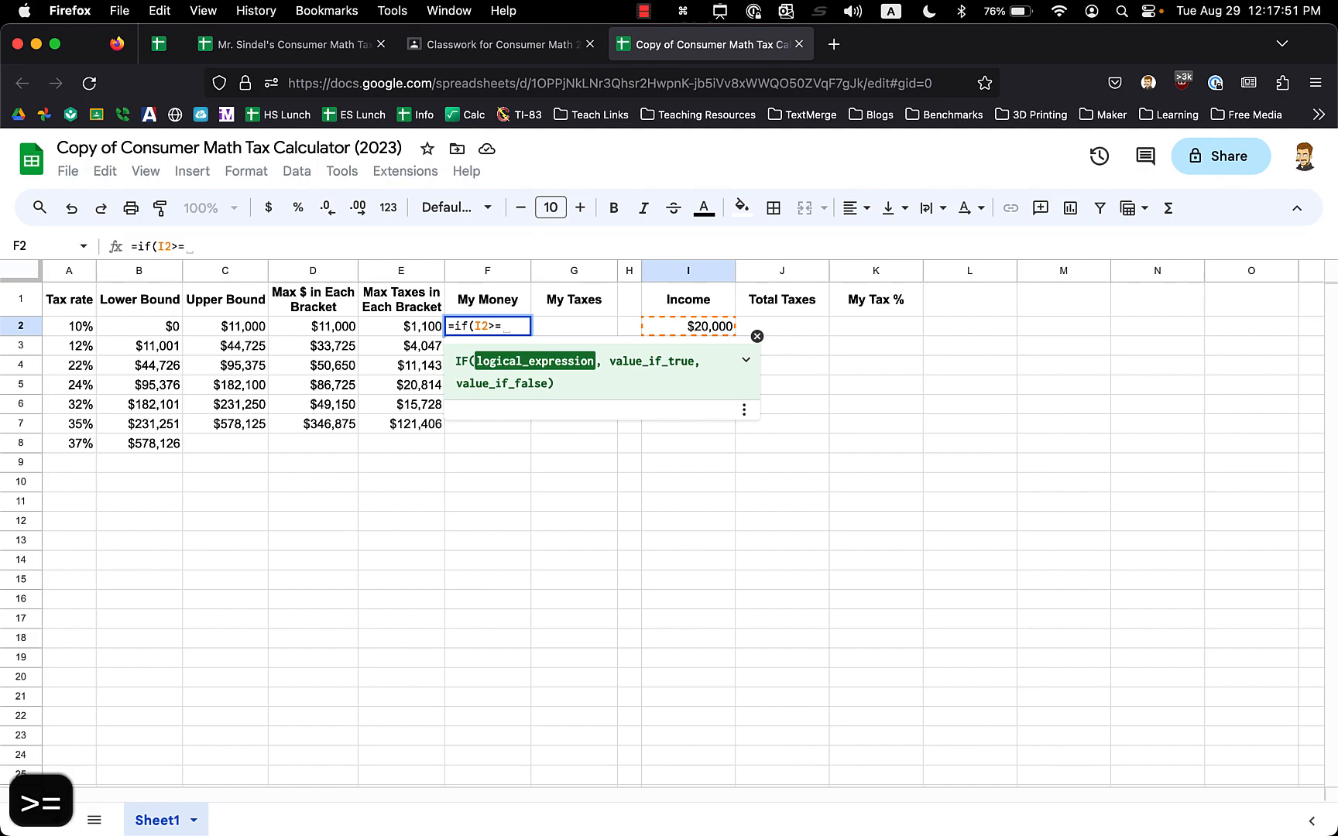
click(231, 328)
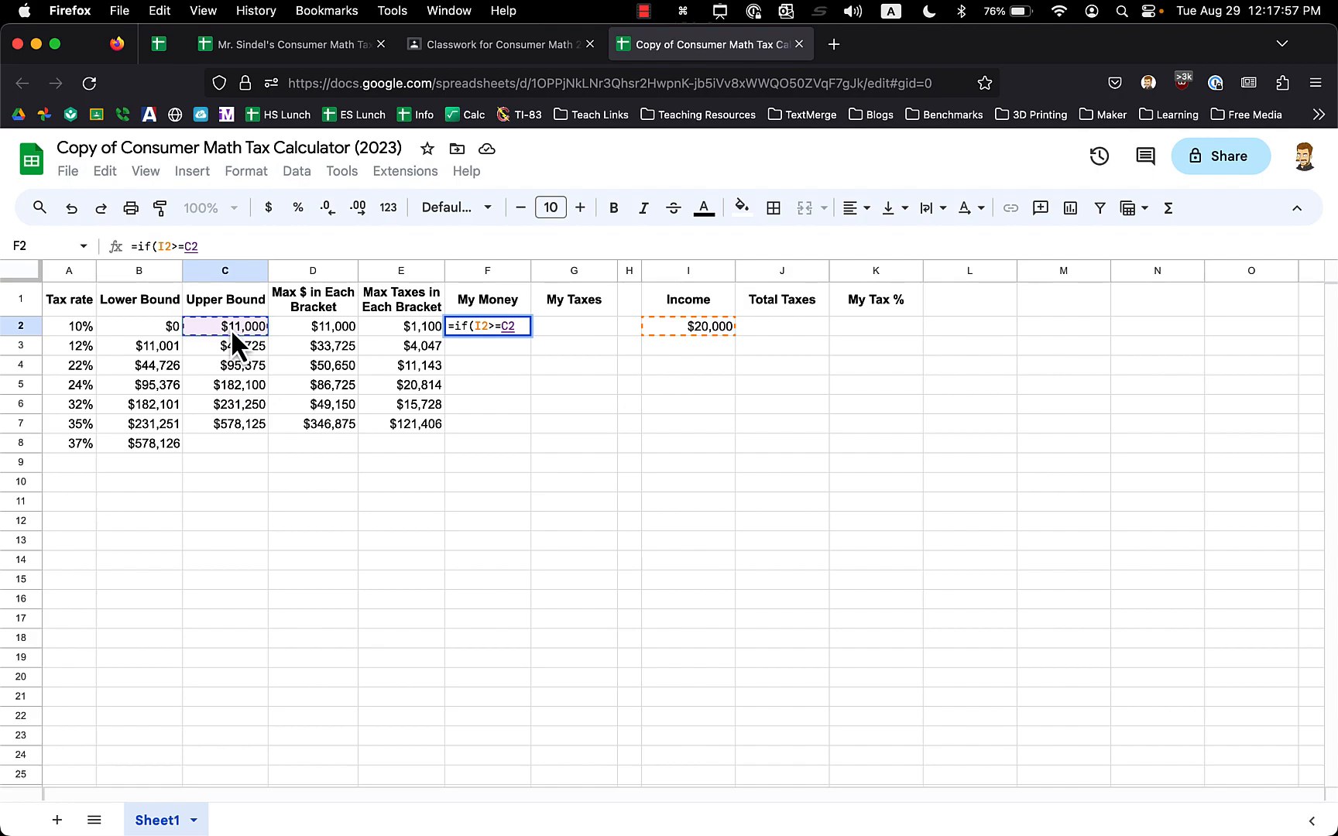
text(,)
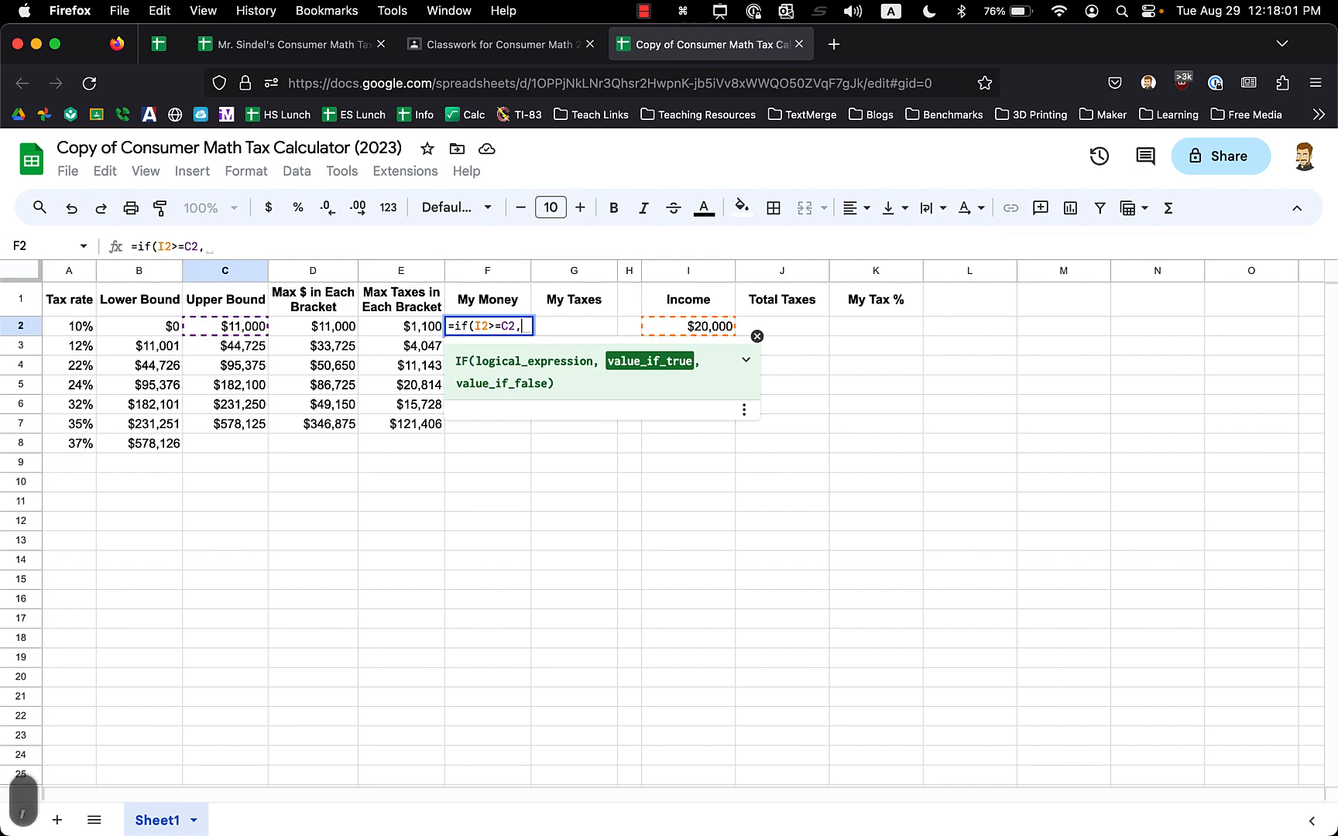
click(298, 318)
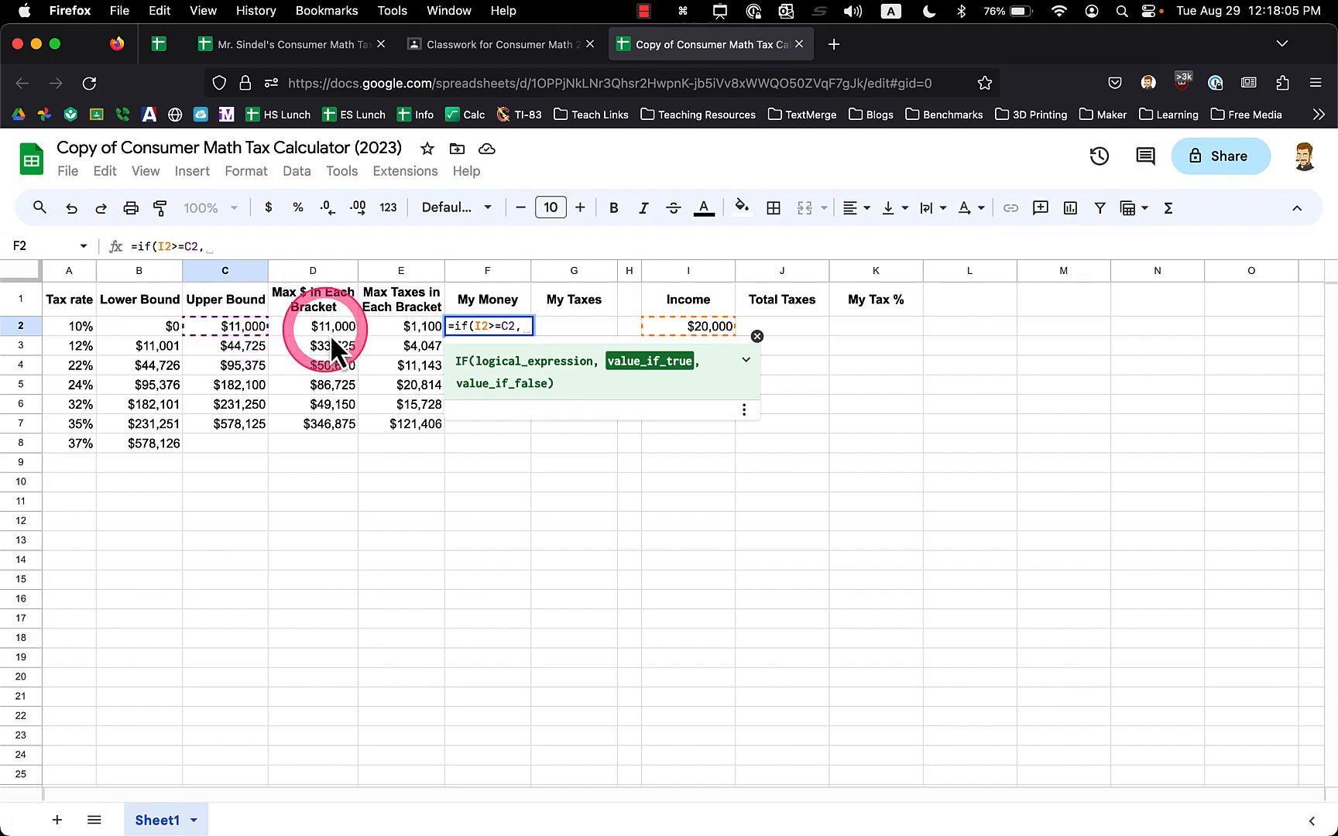
click(324, 328)
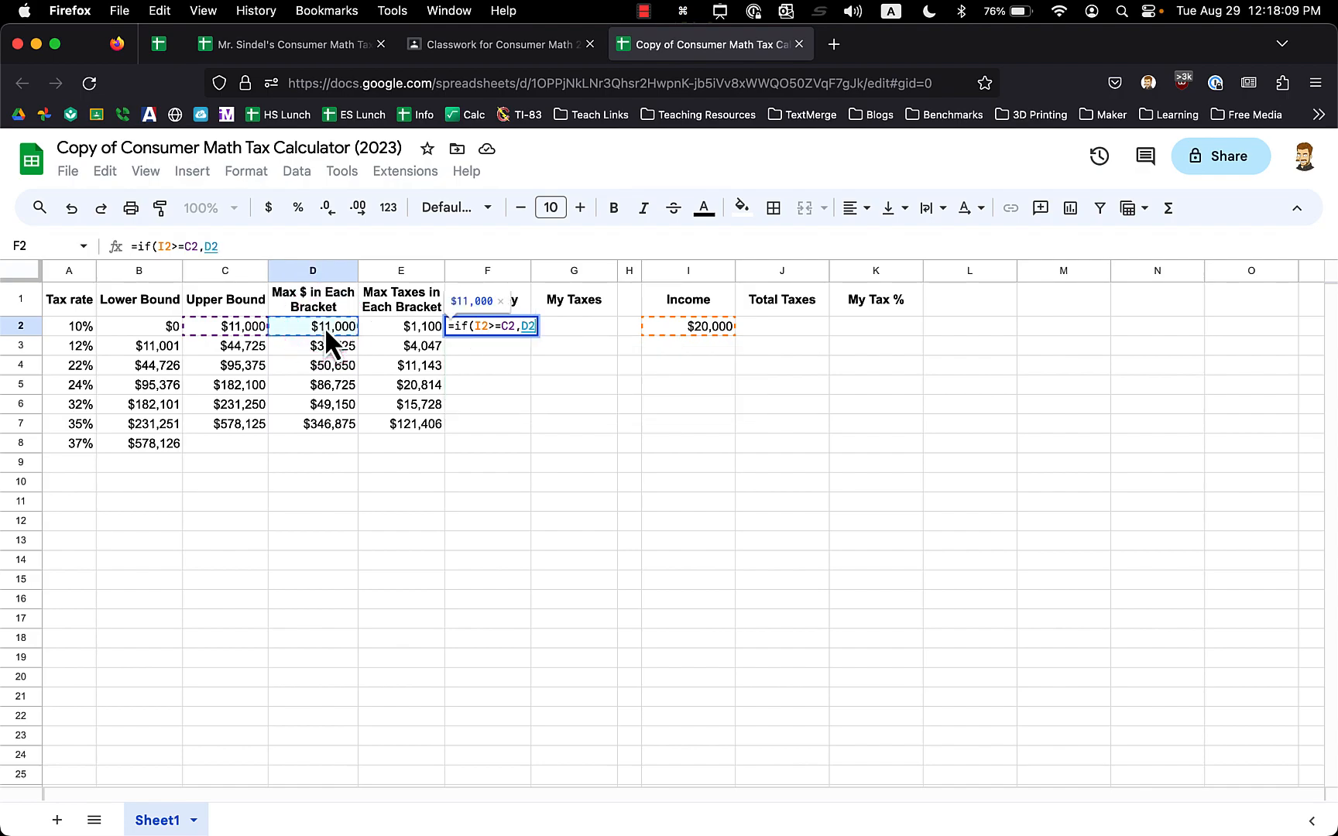
text(,)
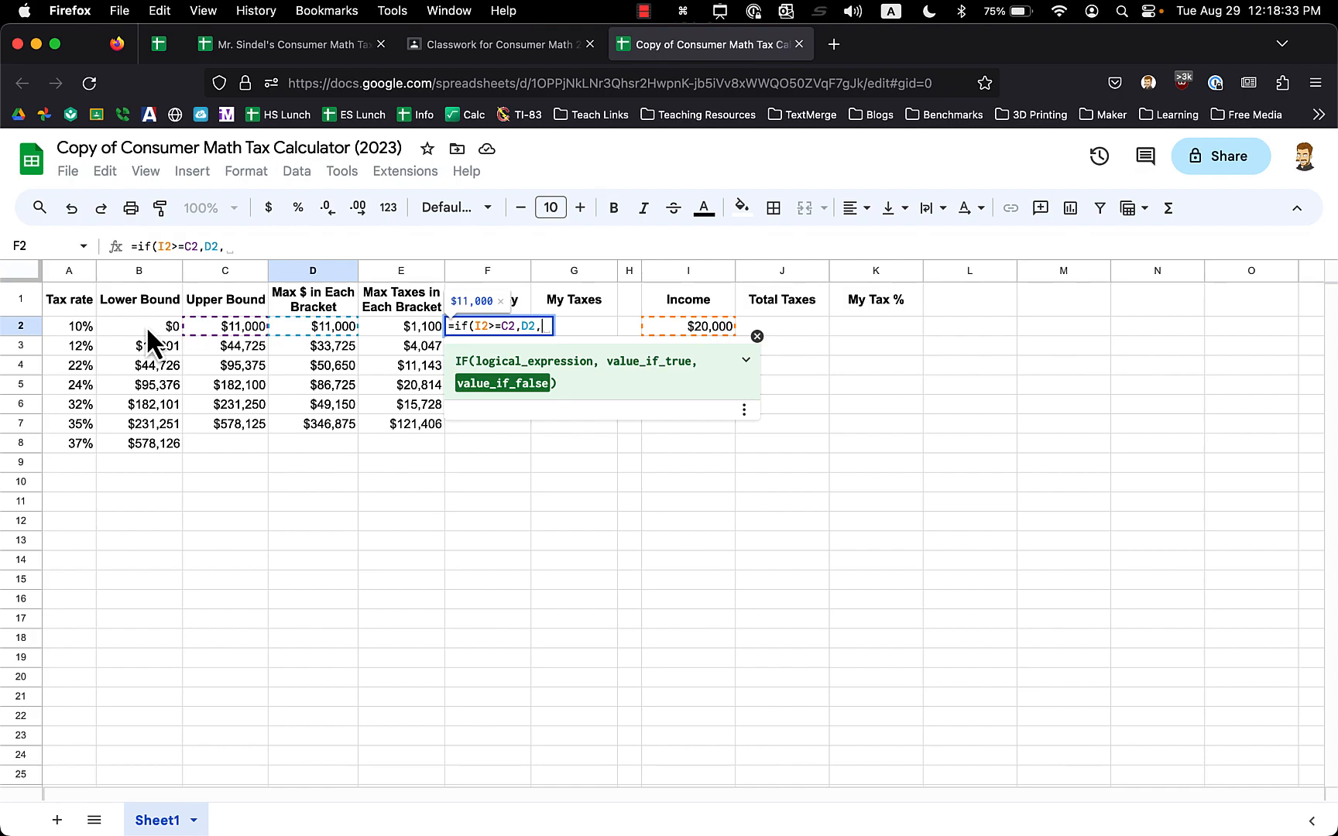
click(678, 341)
text(-)
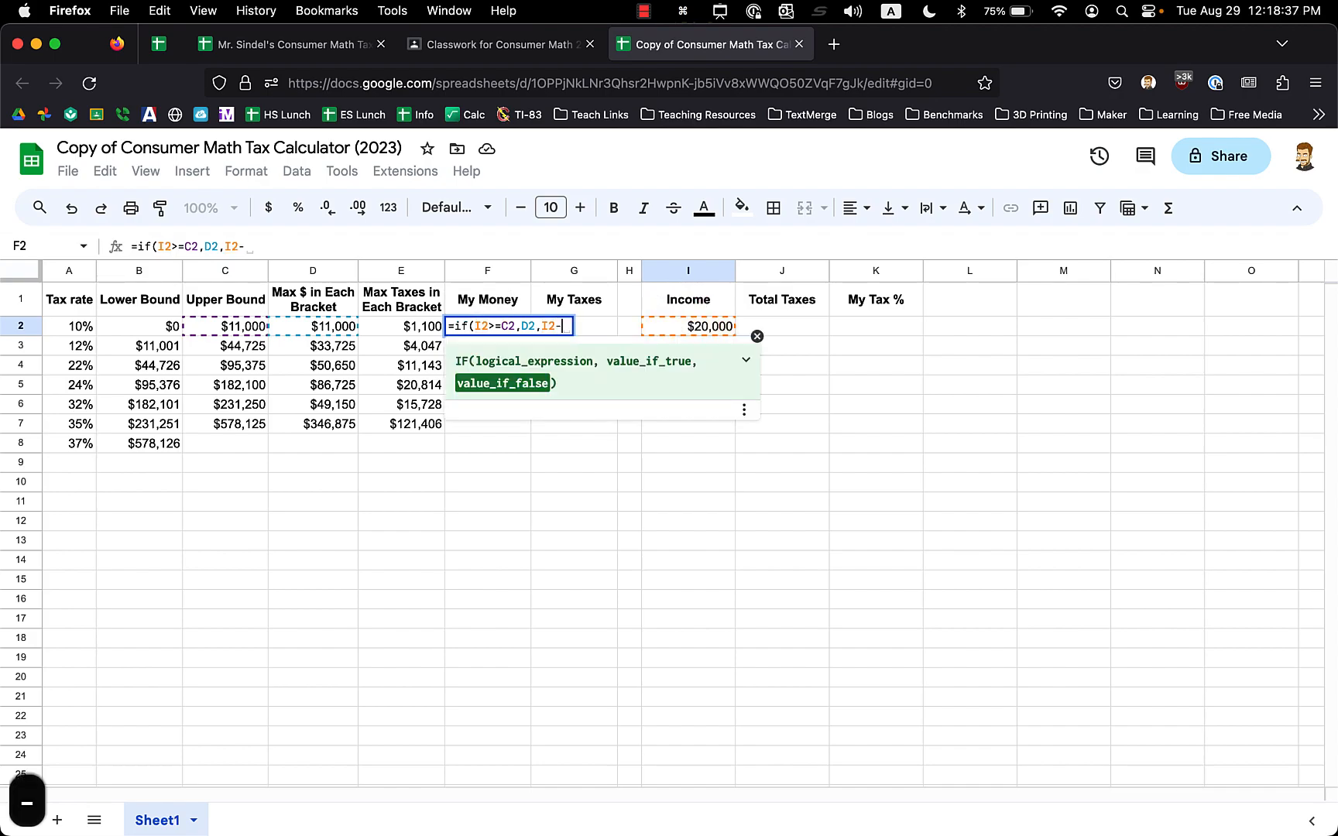
click(141, 330)
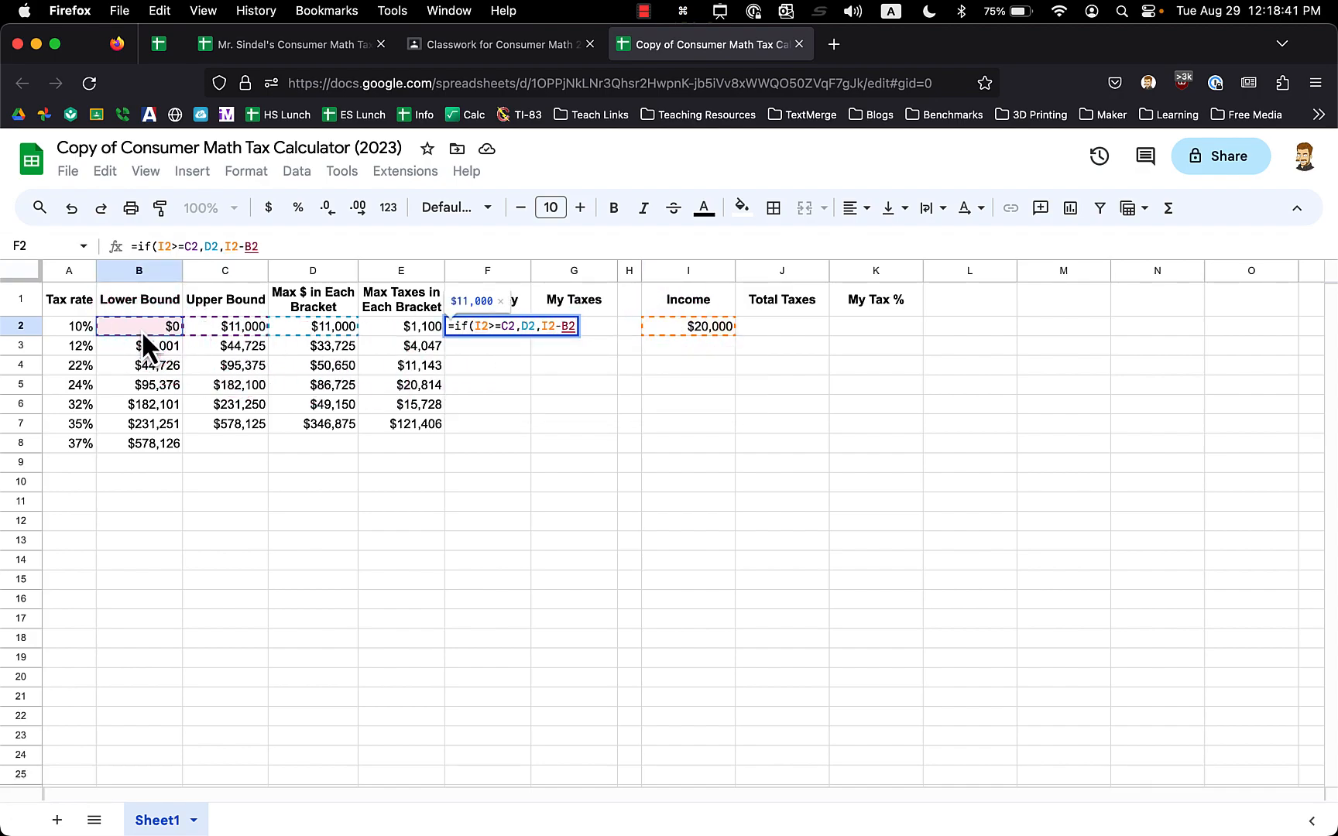
key(Return)
key(Up)
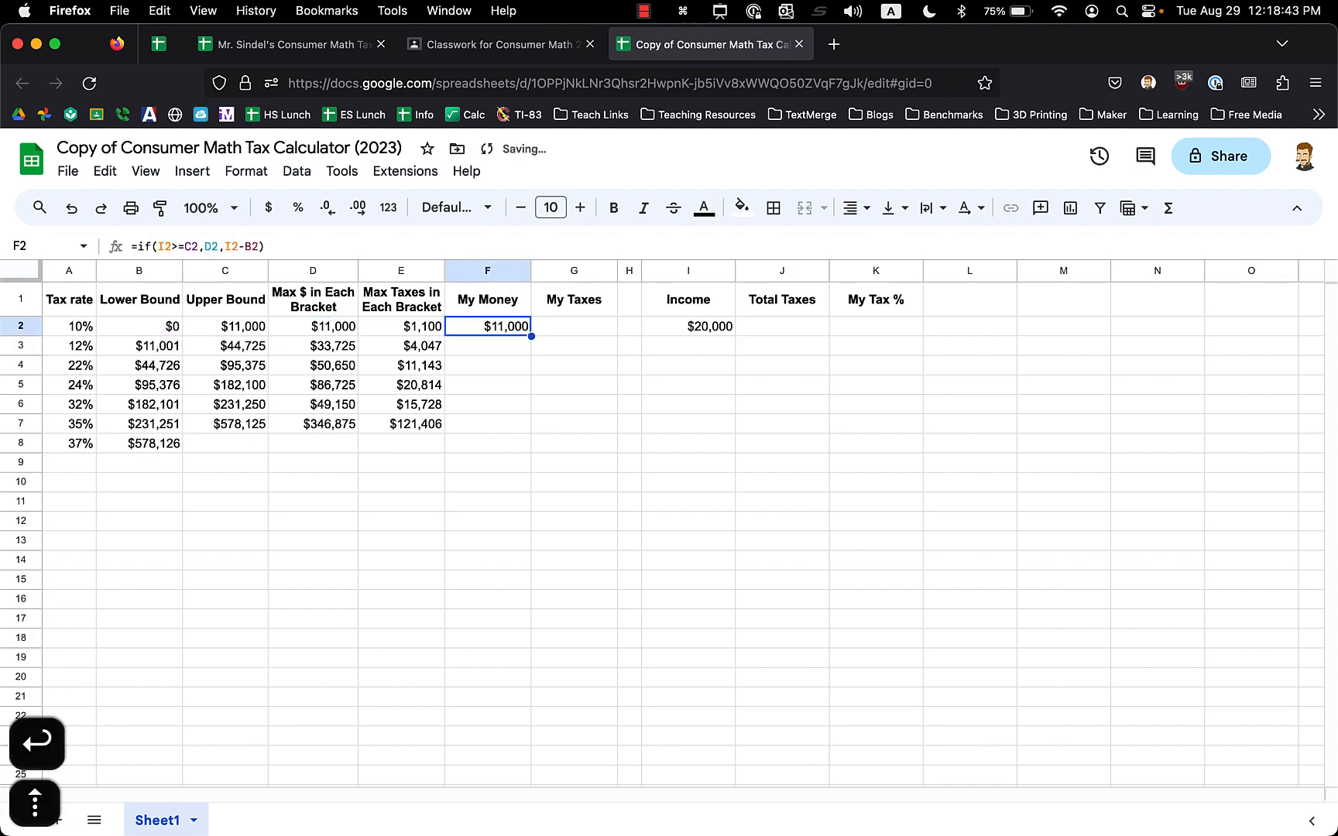
Review the My Money formula in F2 and the first bracket's maximum in D2 that it refers to
click(275, 246)
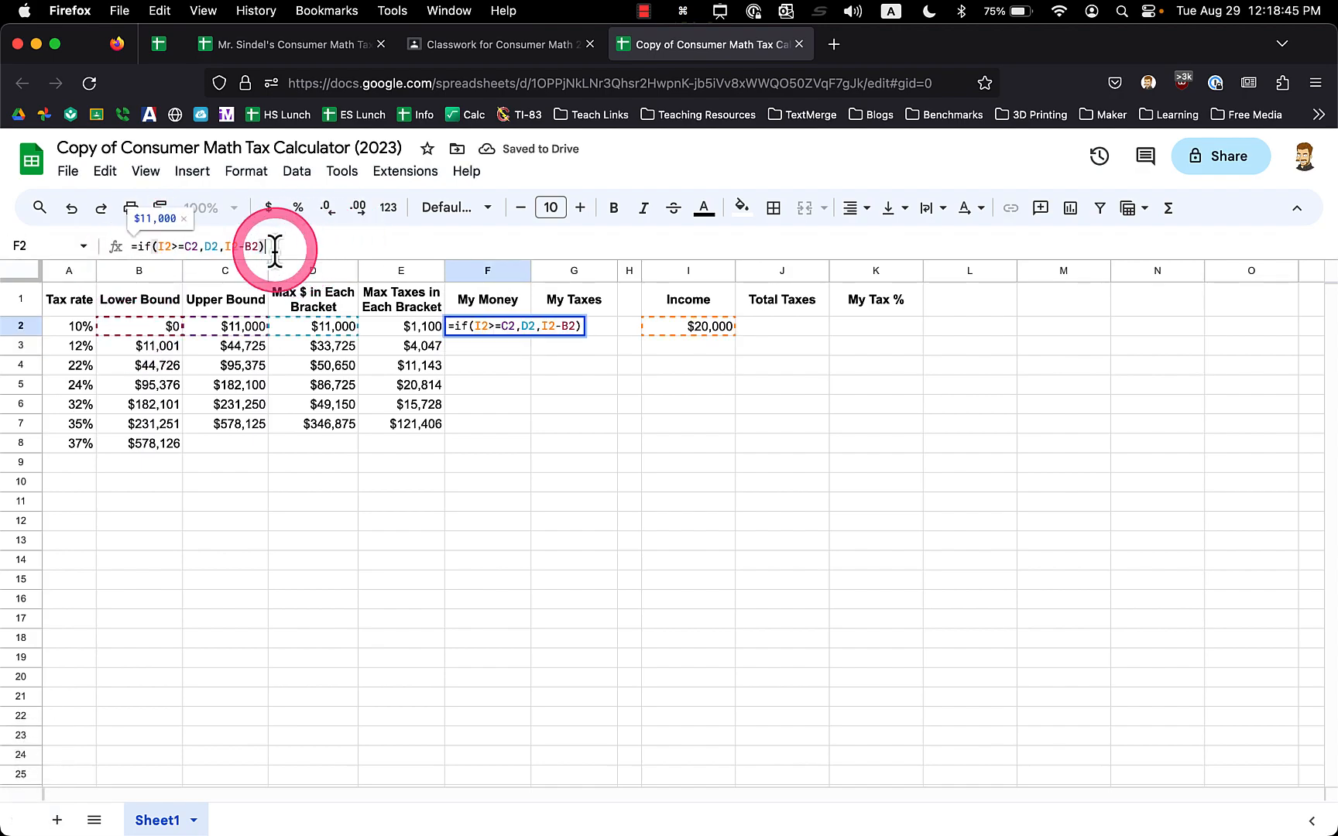
key(Escape)
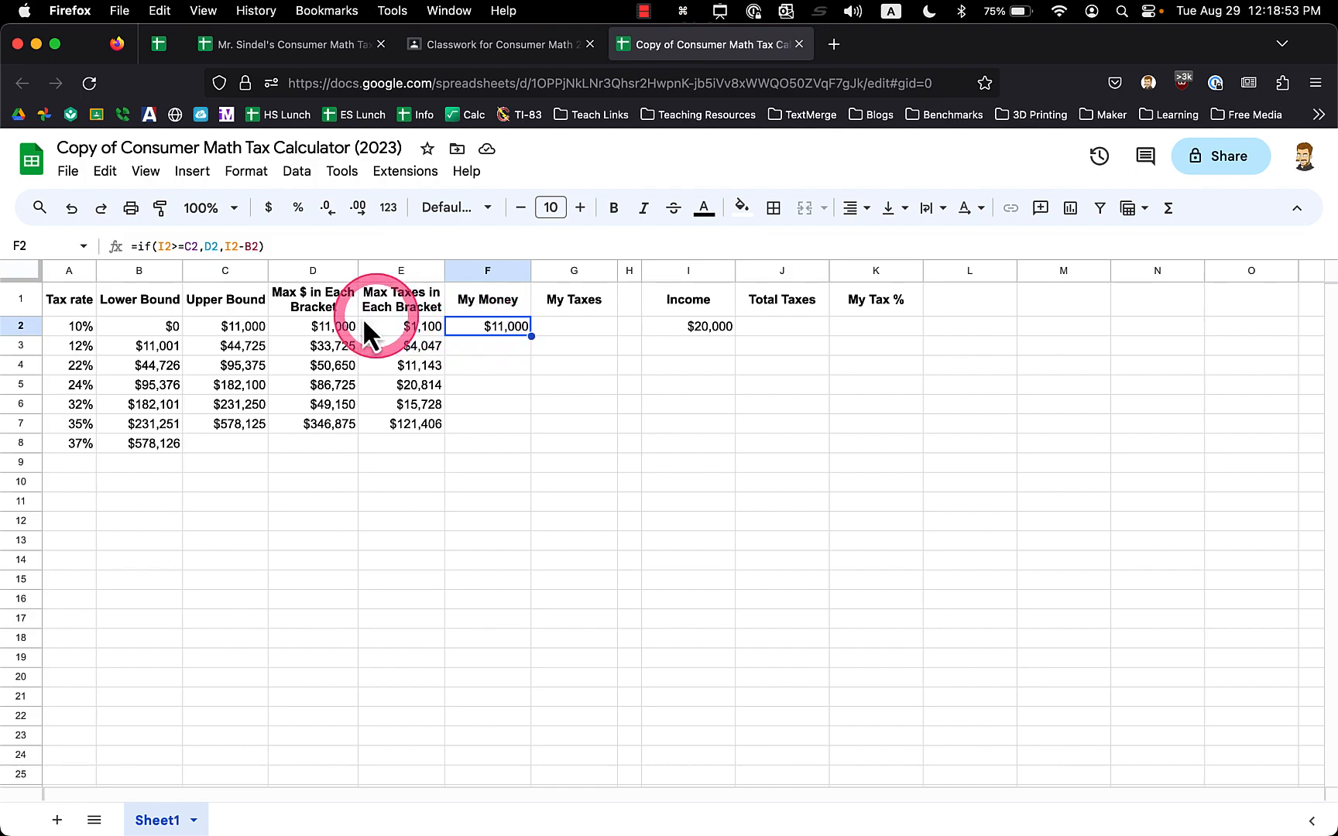
click(345, 329)
click(465, 331)
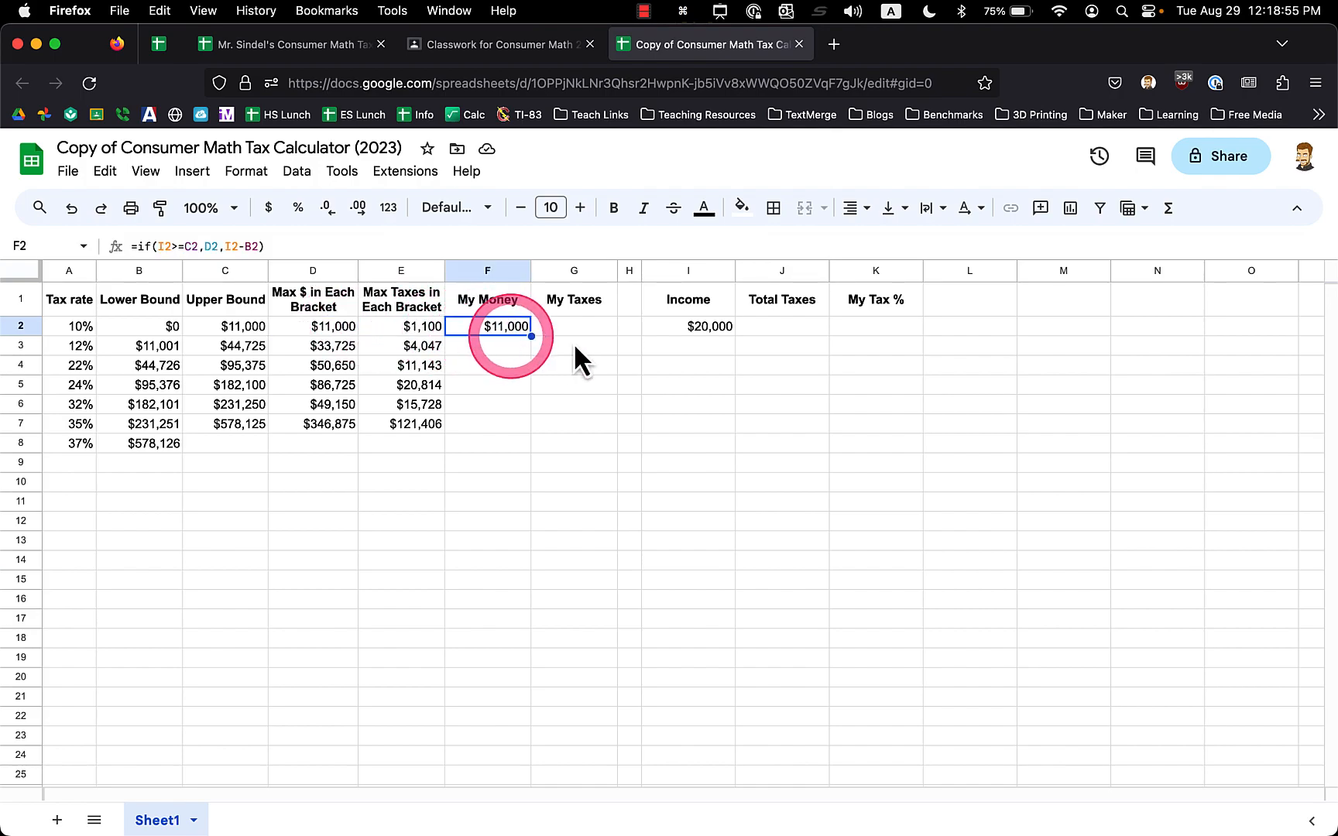
Test the F2 formula with an income of 5000 in I2 and a lower bound of 123 in B2, and undo both changes
click(703, 331)
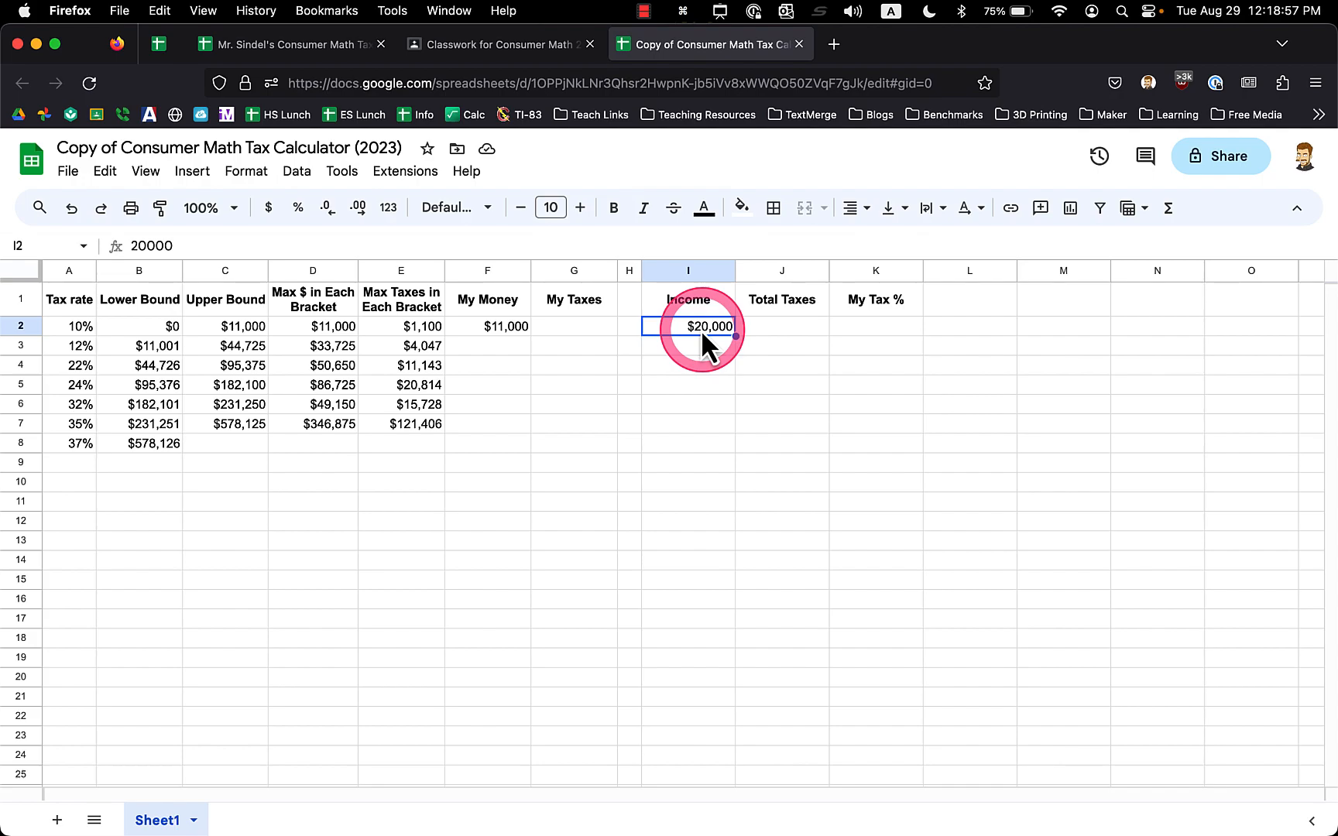
text(5000)
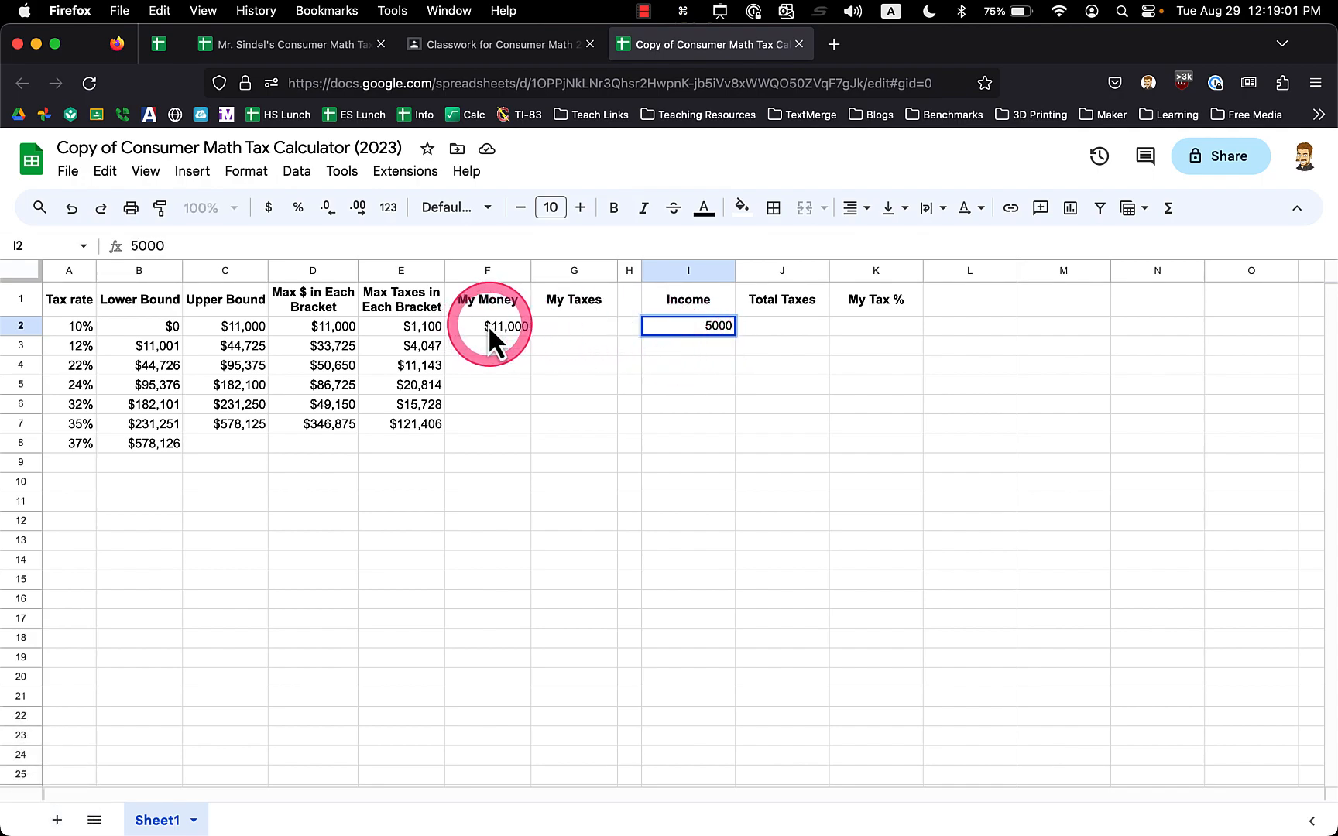
key(Return)
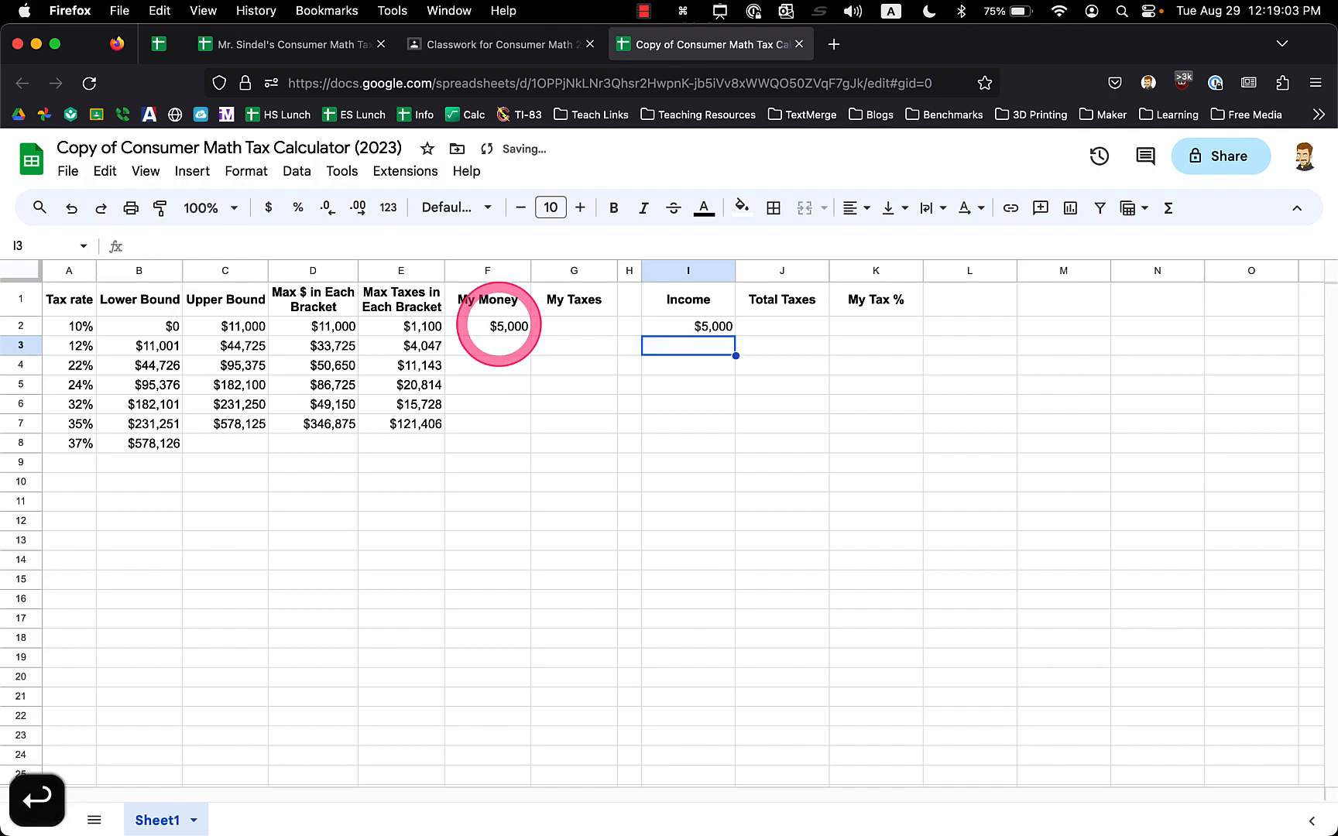
click(147, 328)
text(123)
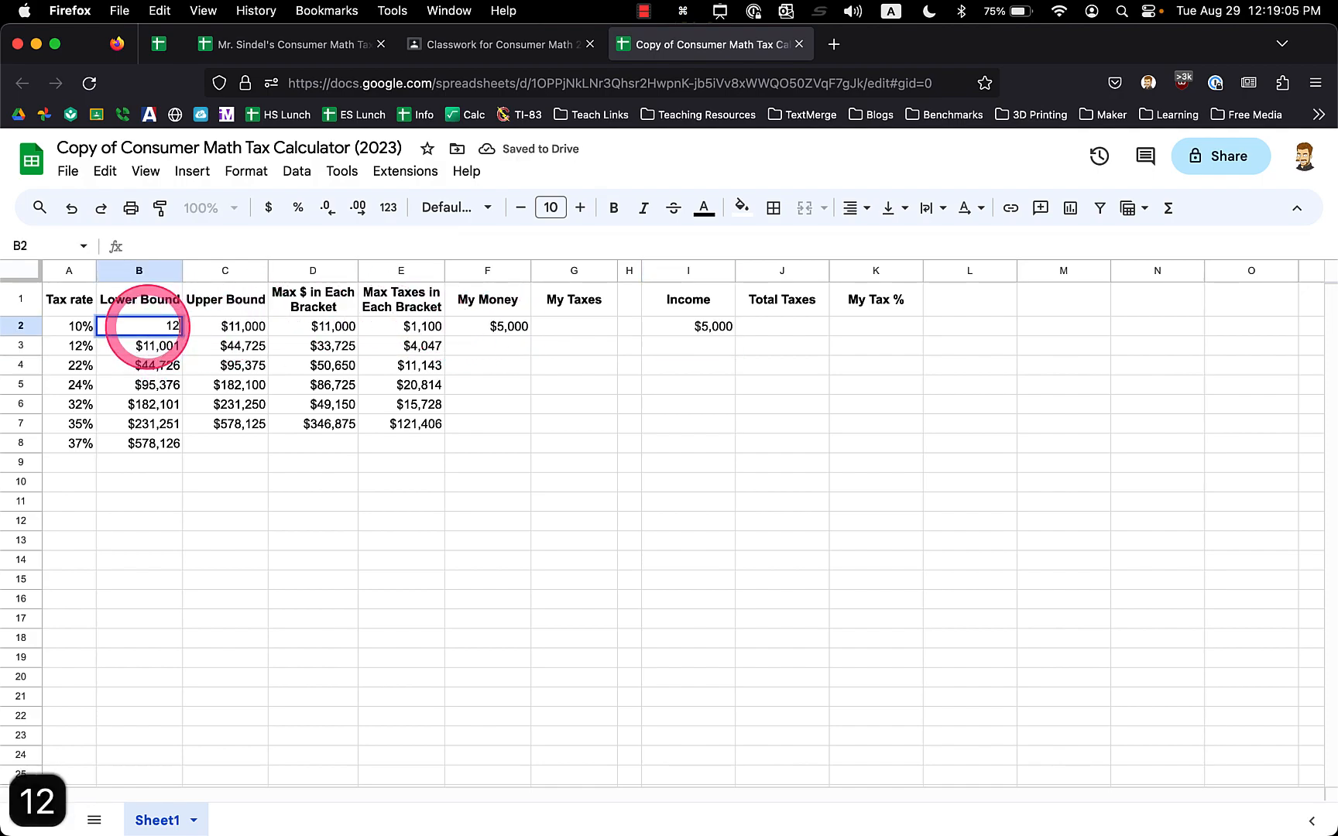
key(Return)
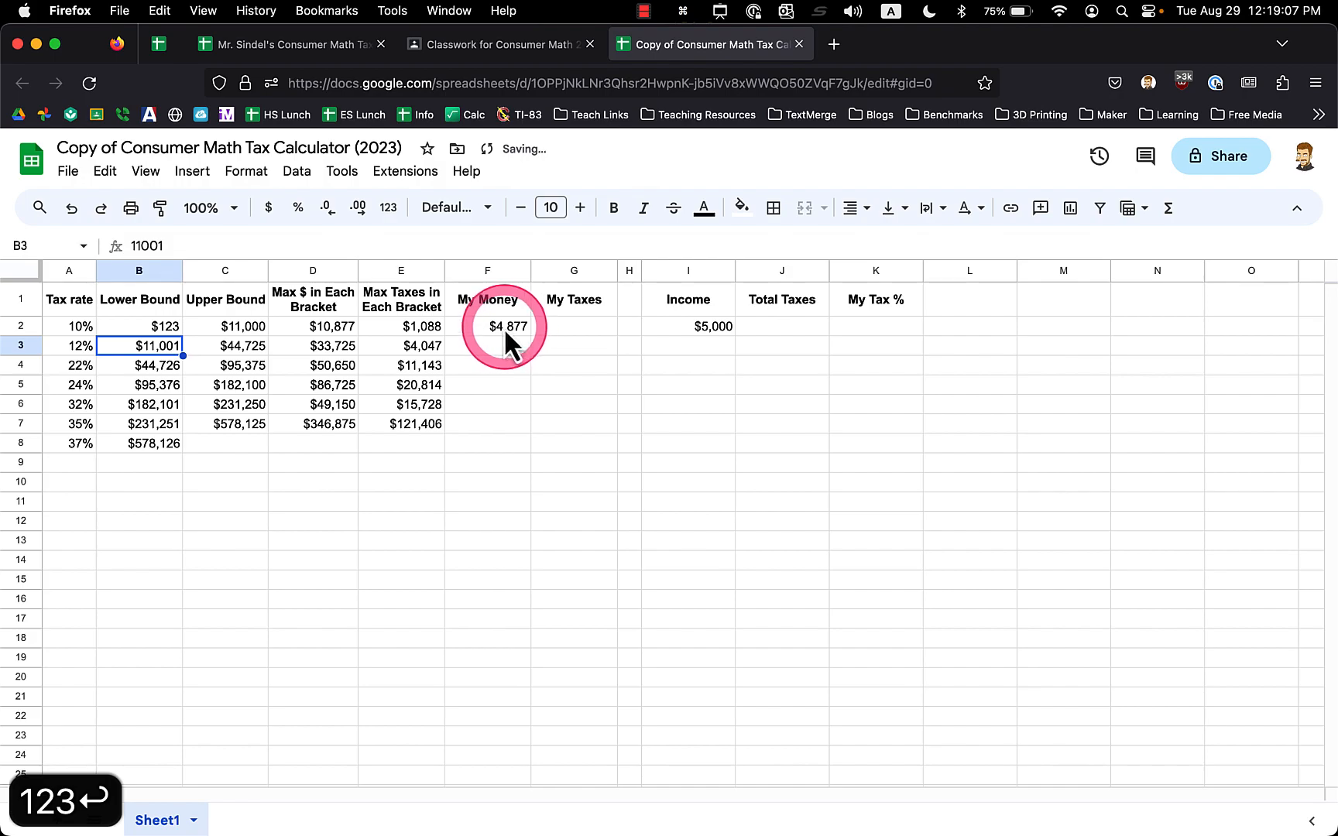
key(super+z)
key(super+z)
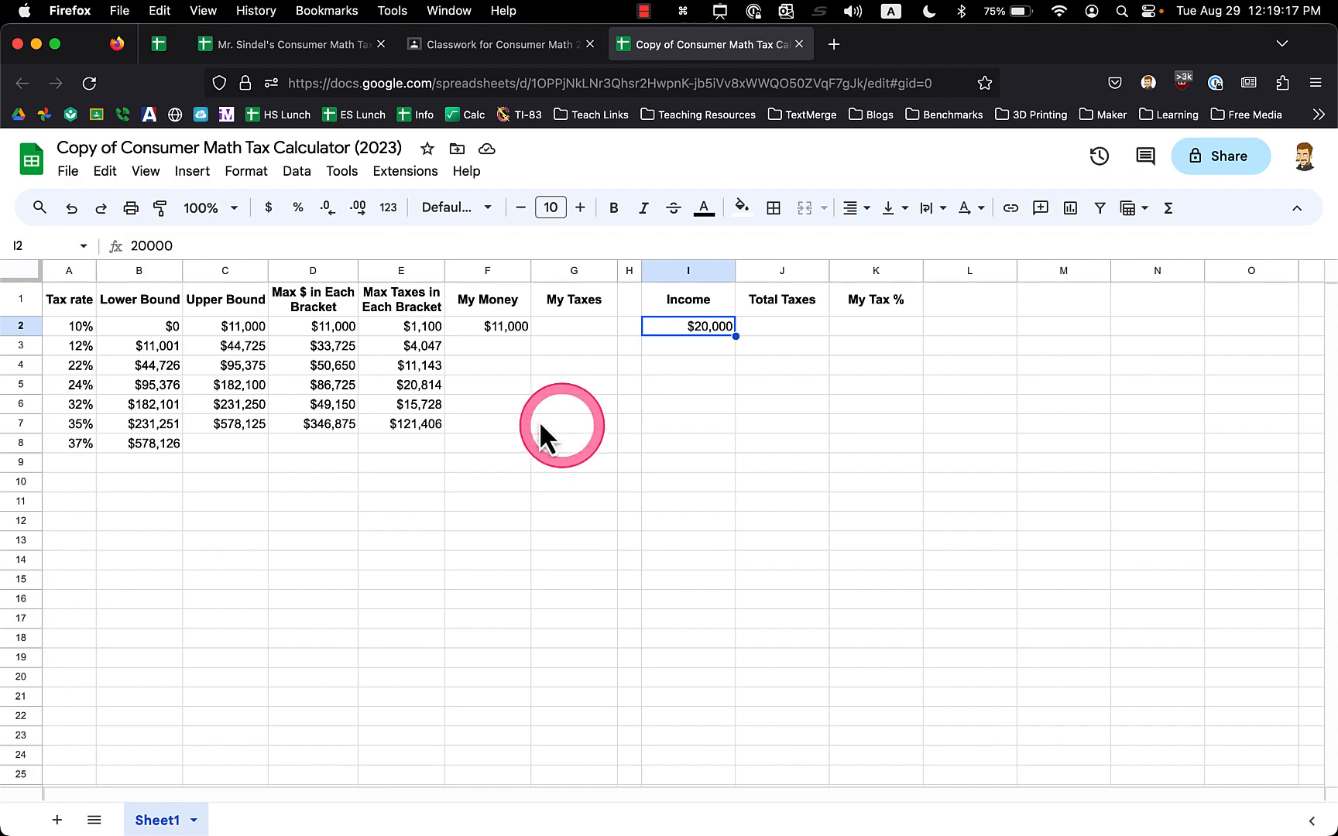
Examine the second bracket's bounds and the Max $ formula in D3, comparing them with the first bracket's upper bound
click(492, 348)
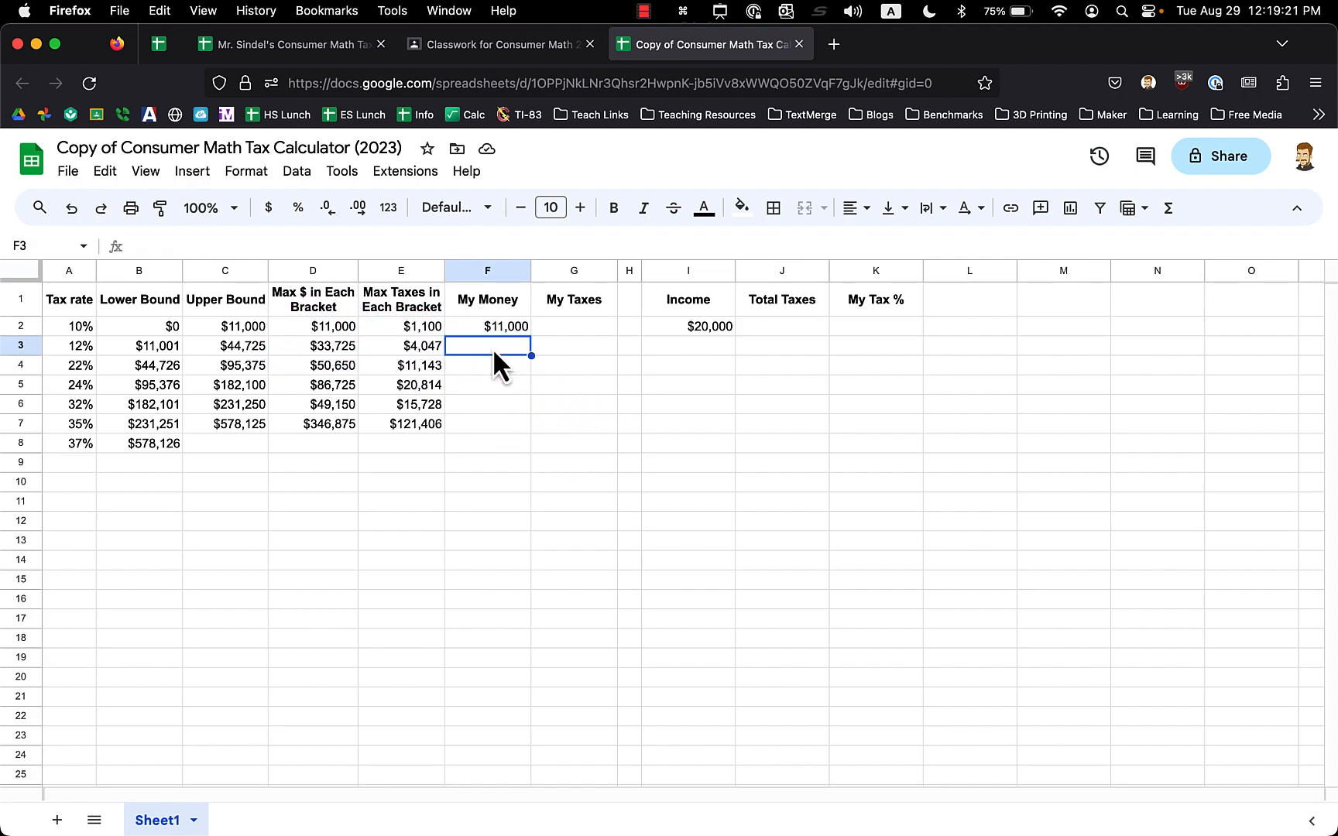
key(Left)
key(Left)
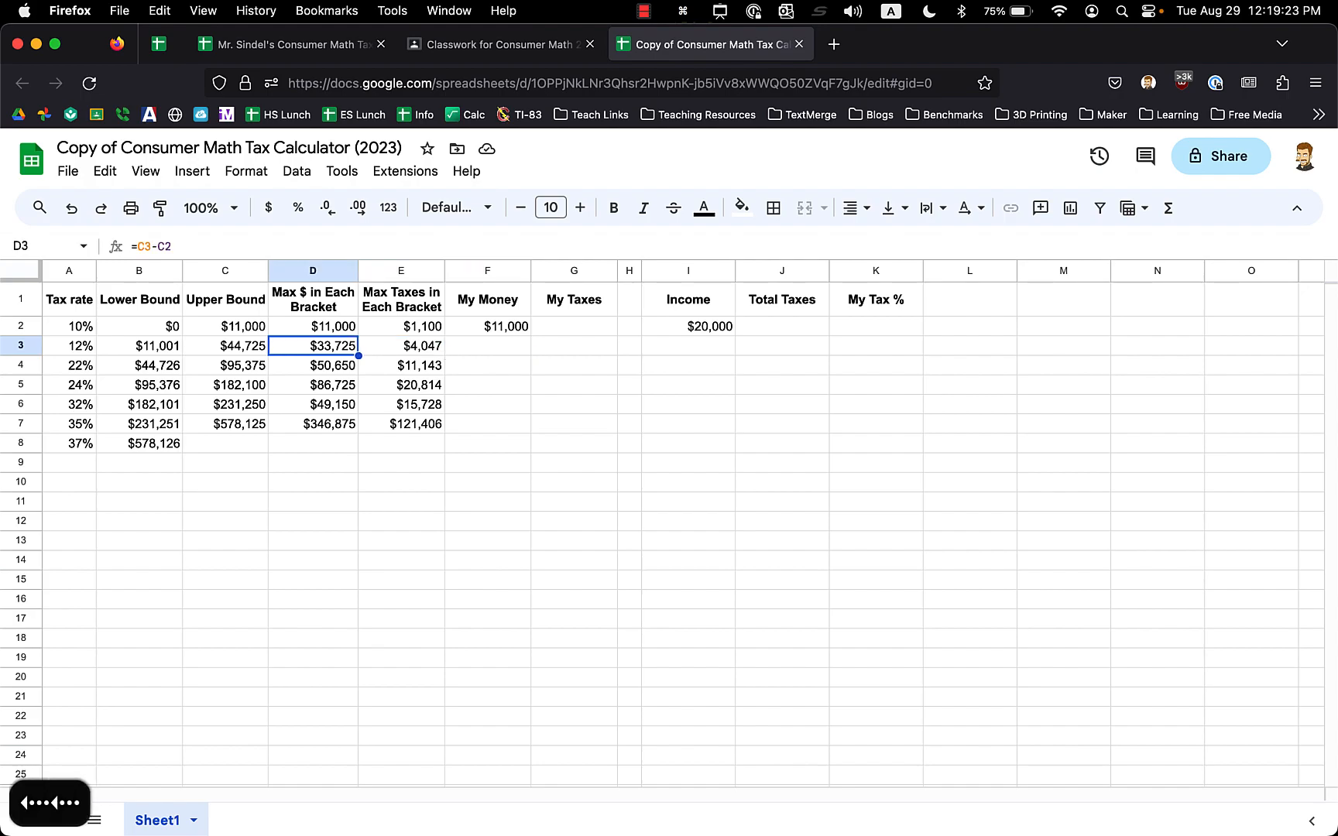
click(255, 347)
click(170, 345)
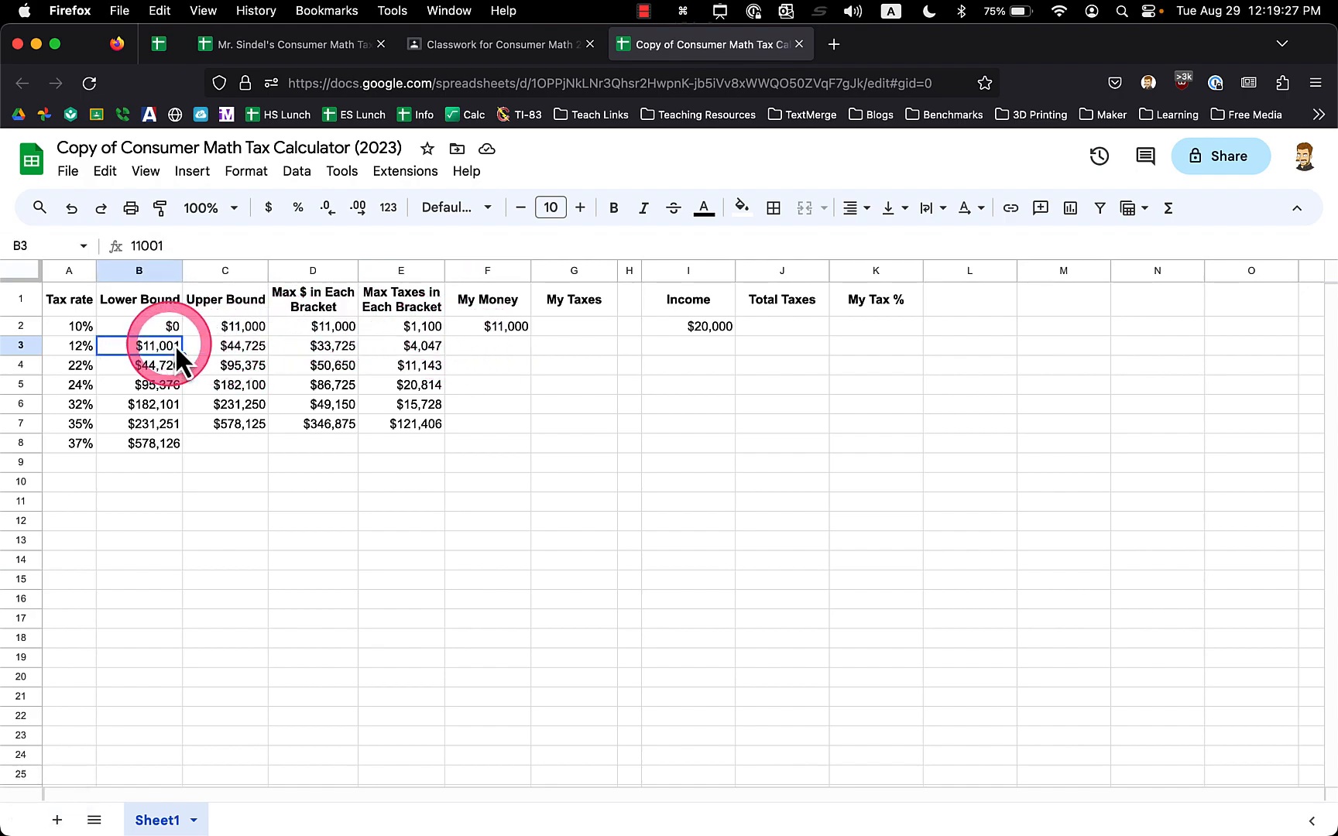
click(492, 347)
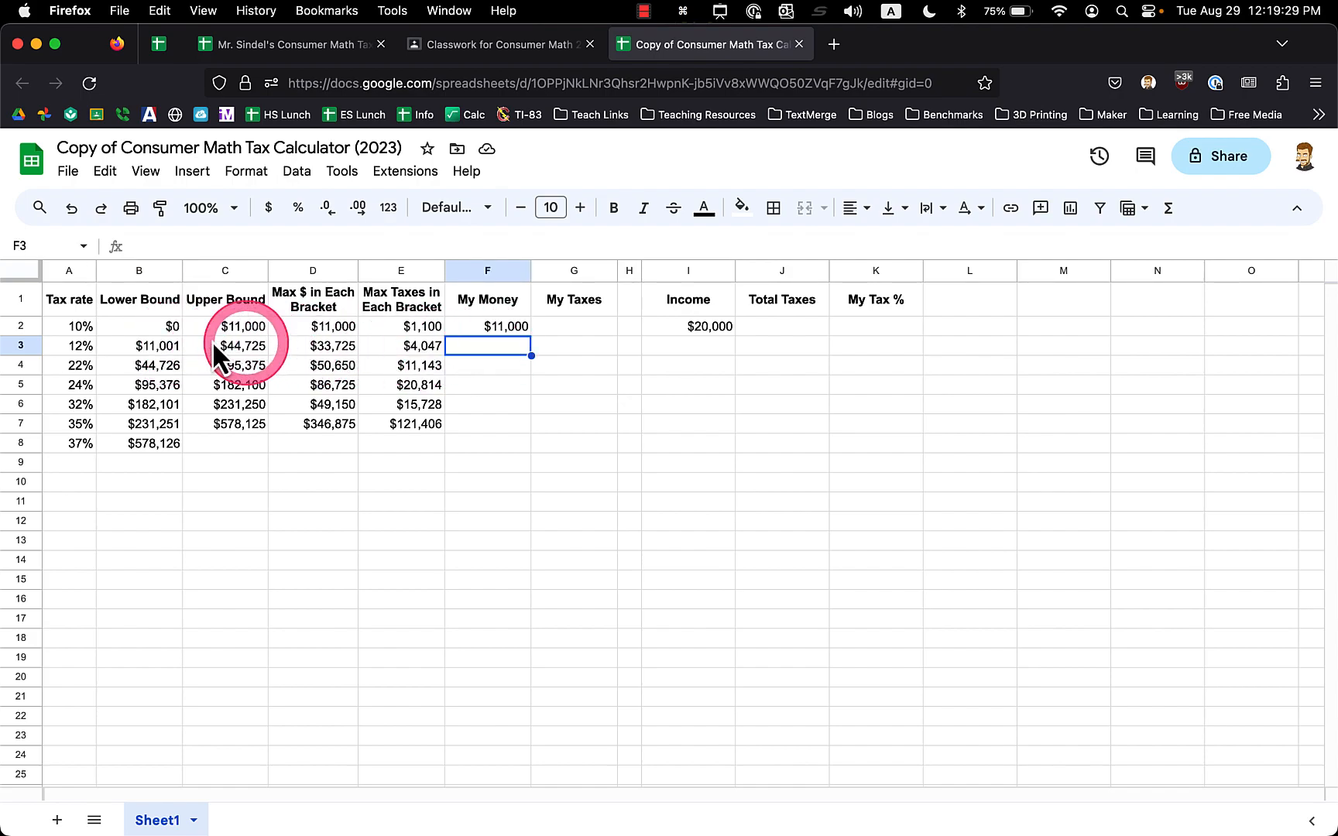
click(237, 348)
click(172, 348)
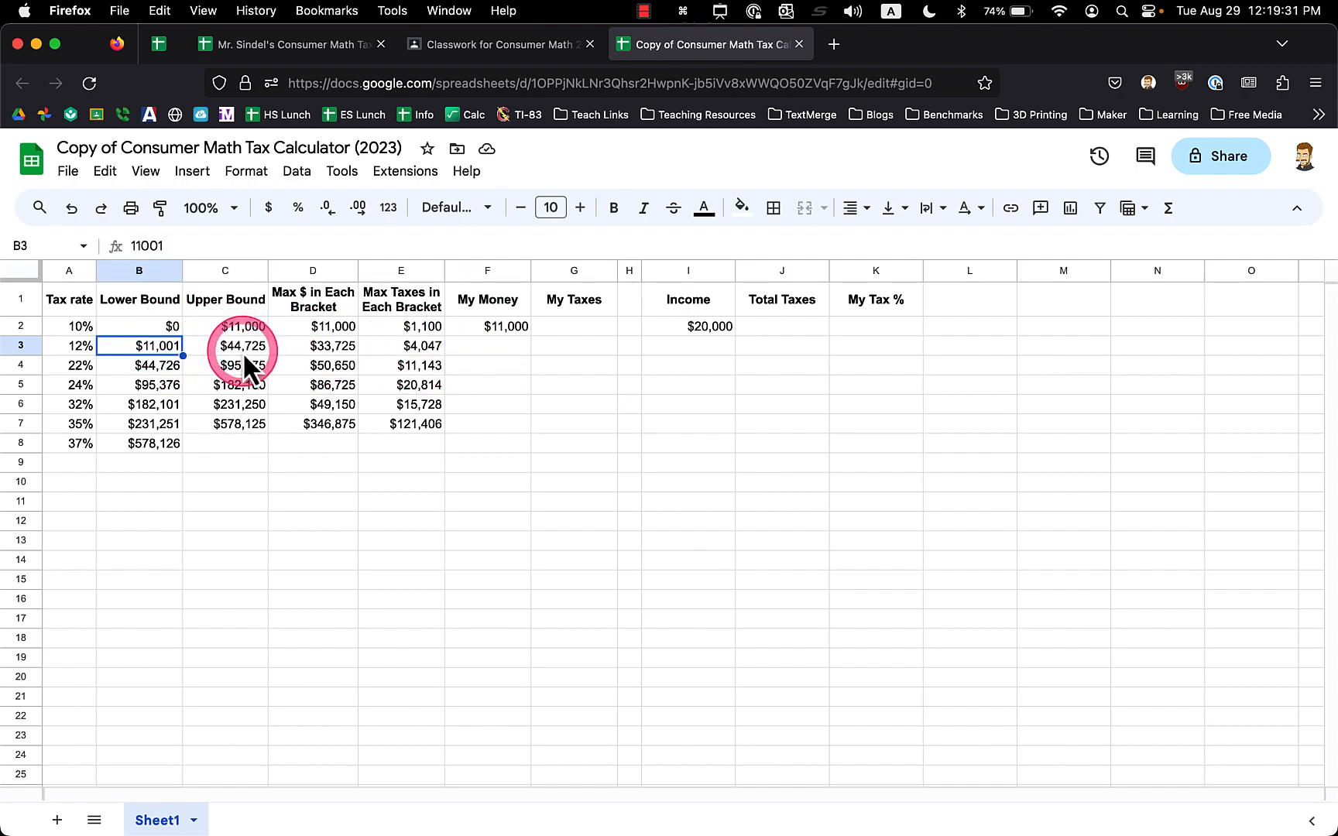
click(243, 352)
click(243, 328)
click(313, 349)
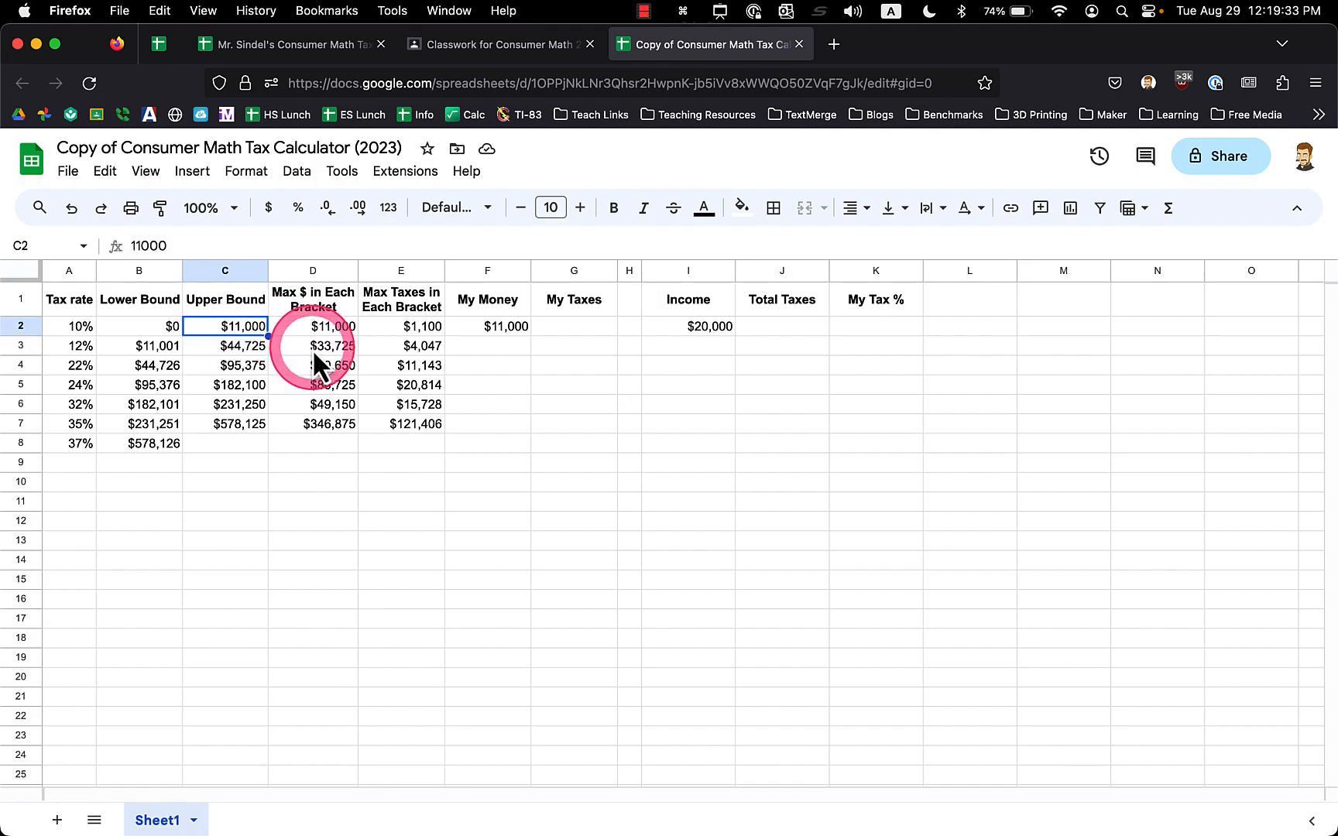
key(Return)
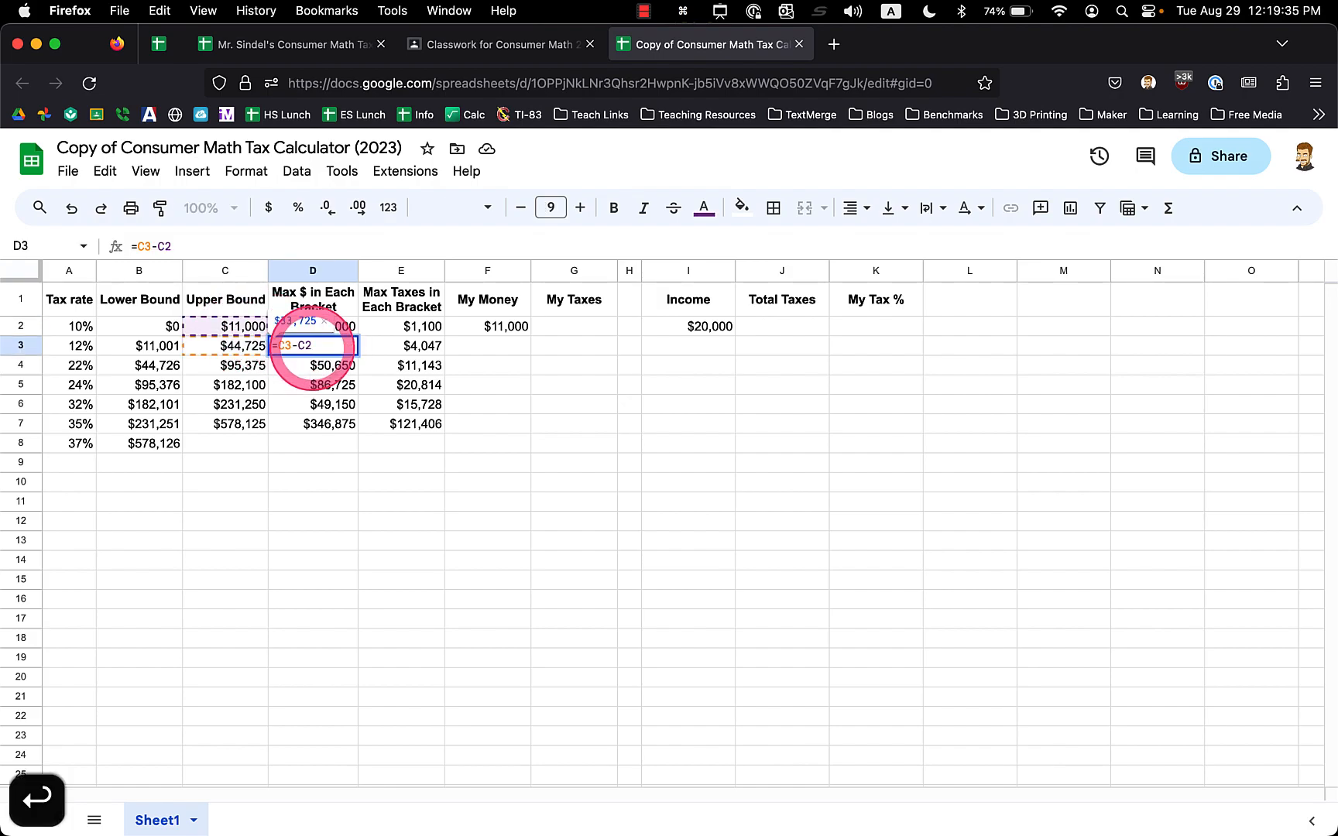
click(247, 345)
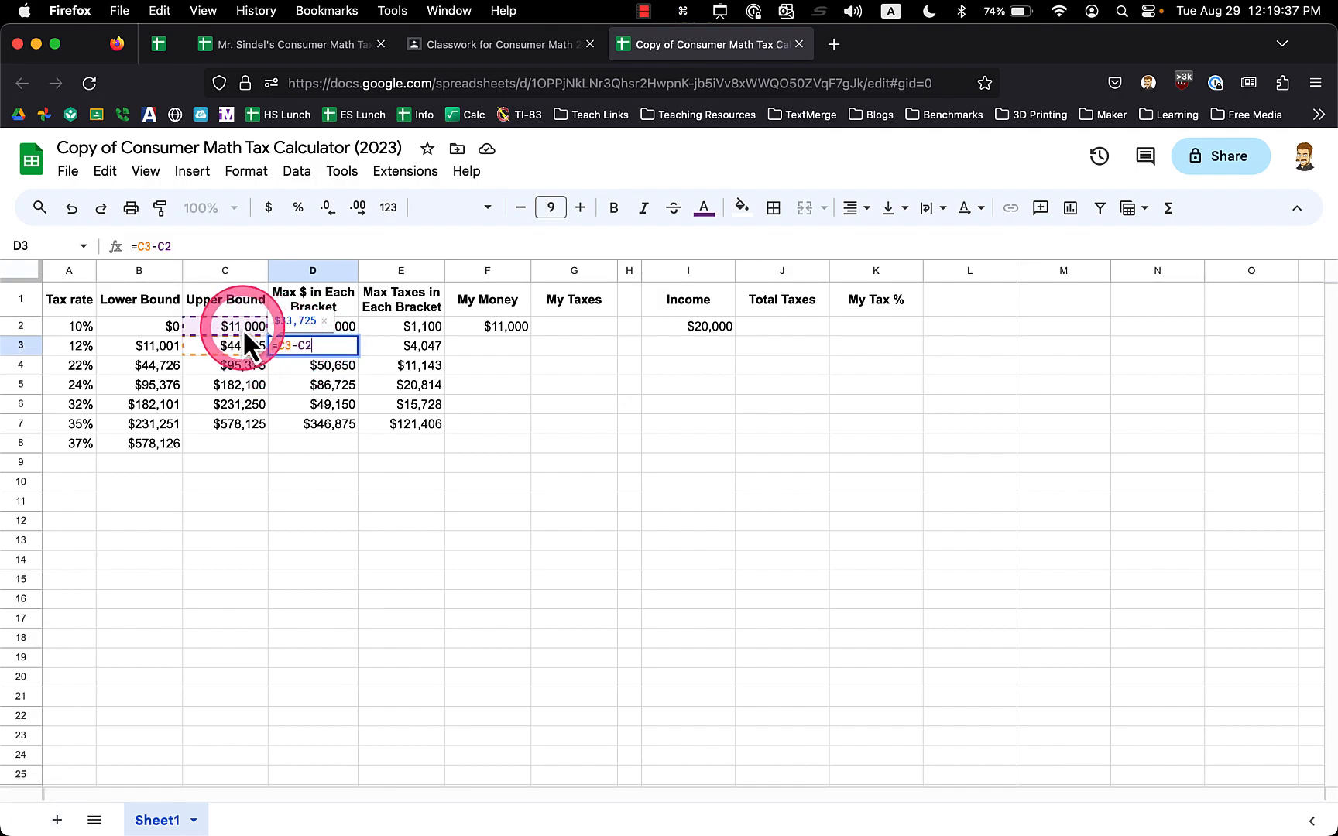
key(Escape)
Enter the My Money formula =if(I2>=C3,D3,I2-C2) in F3 for the second bracket
click(503, 353)
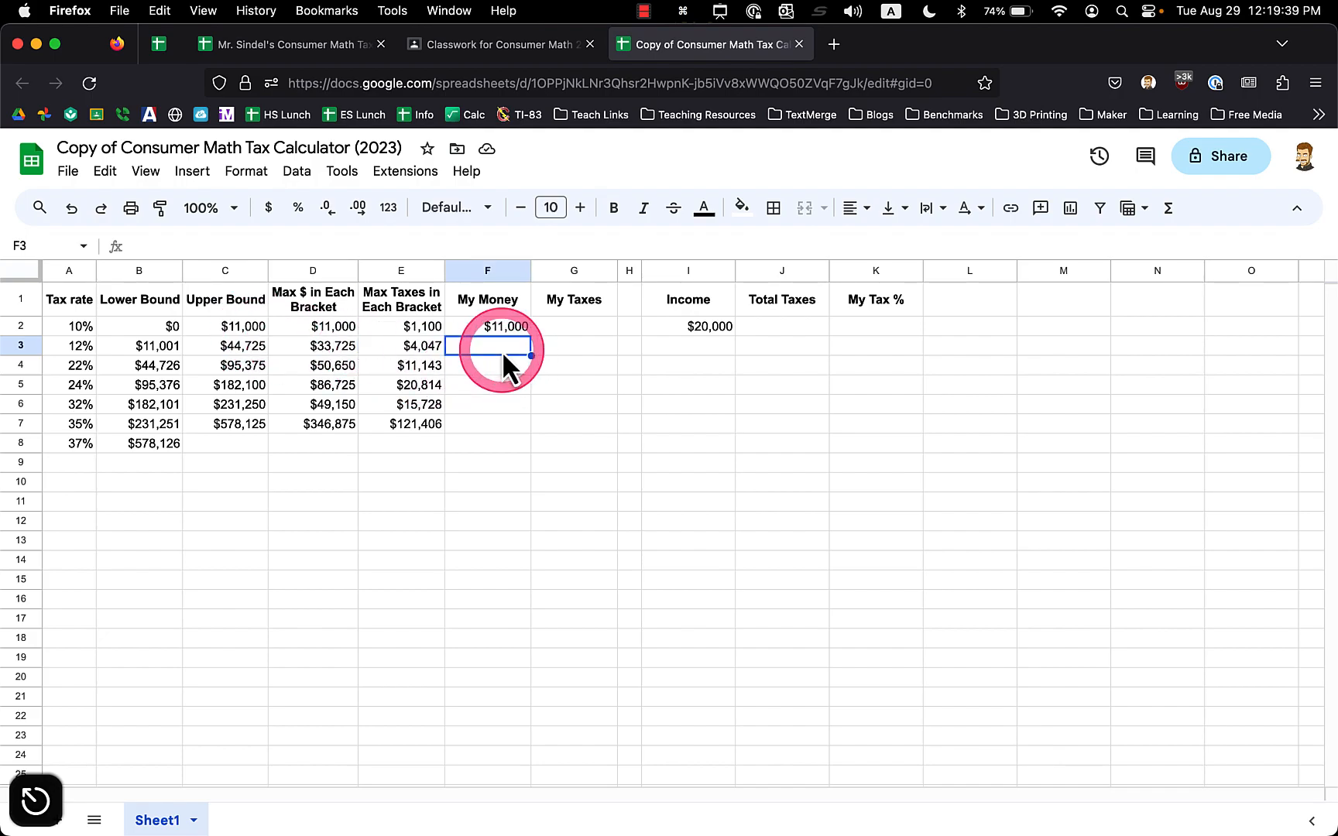
drag(531, 356, 530, 451)
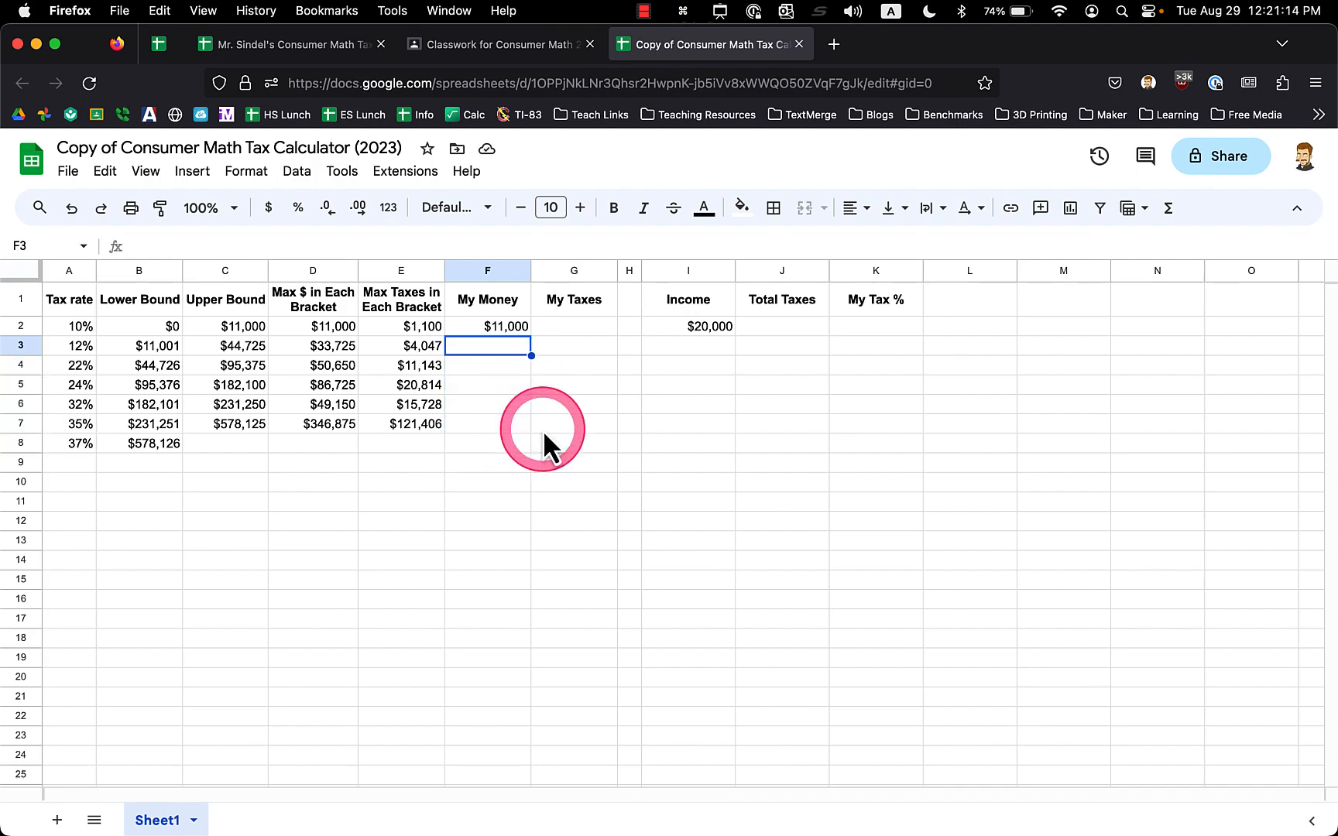
text(=)
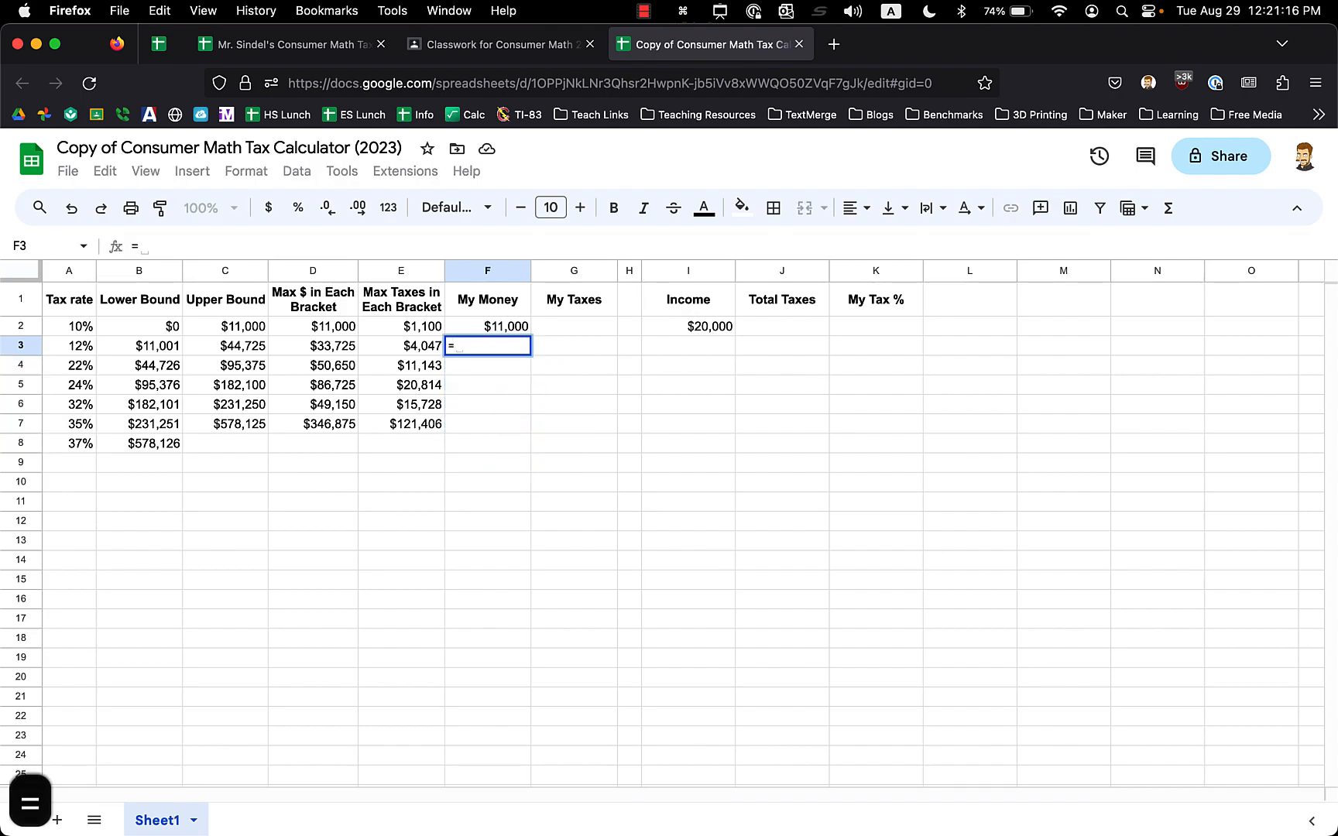
text(if()
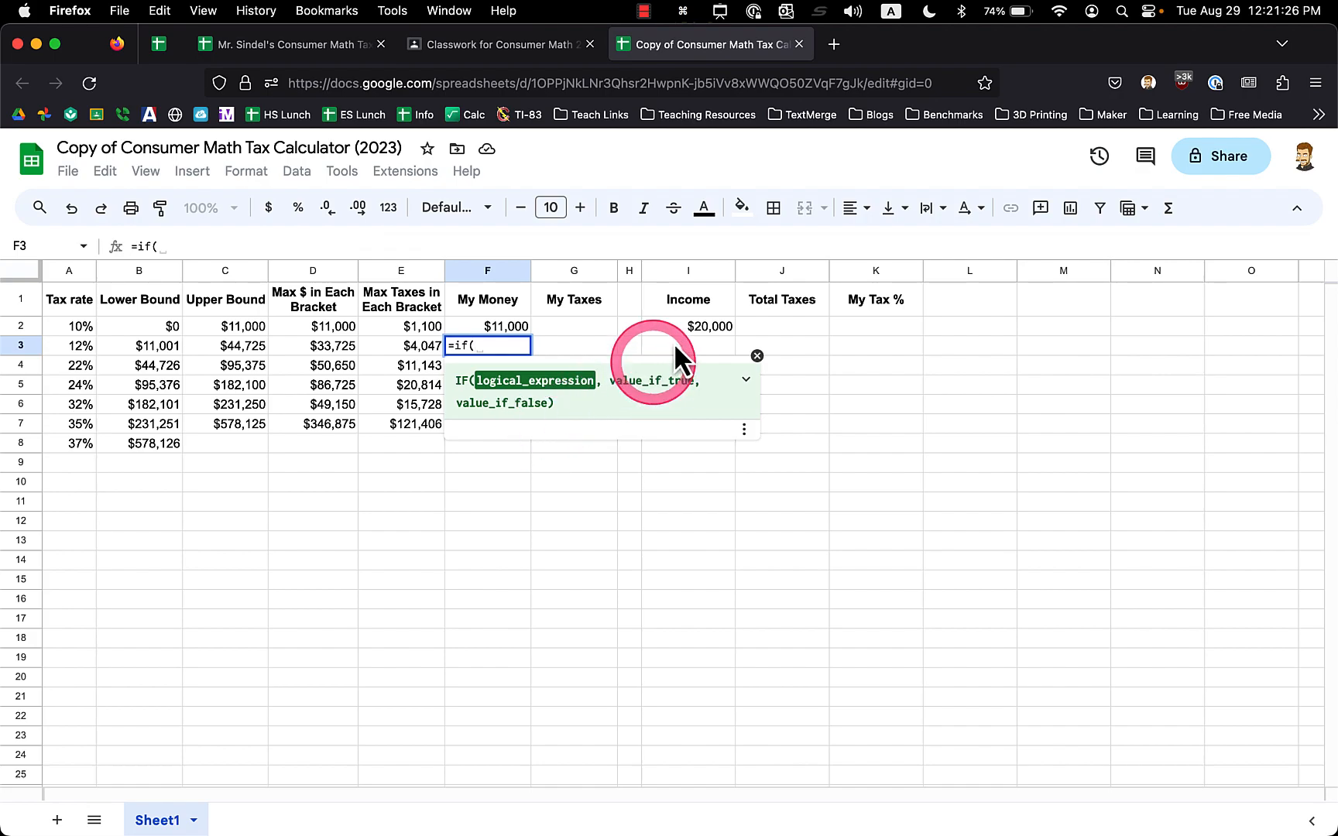
click(696, 328)
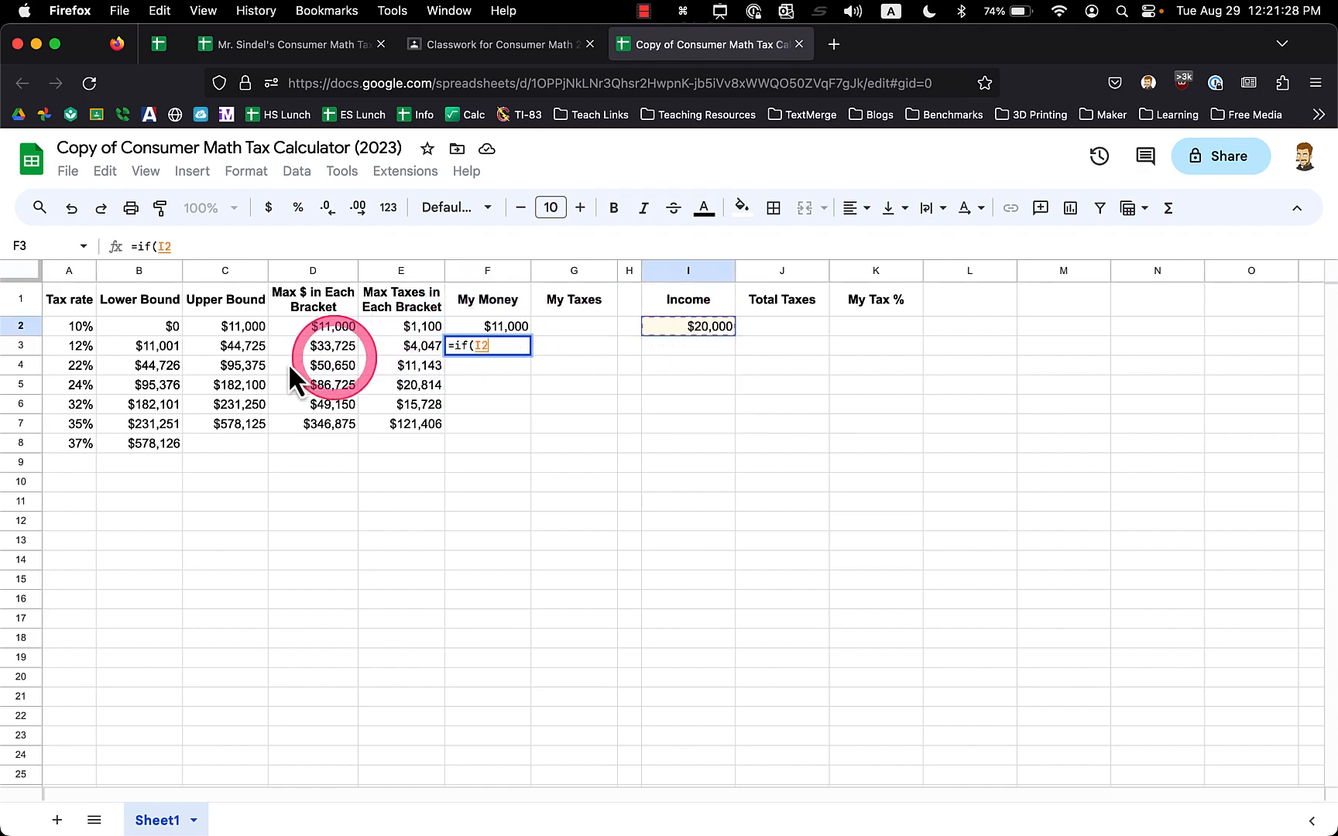
text(>)
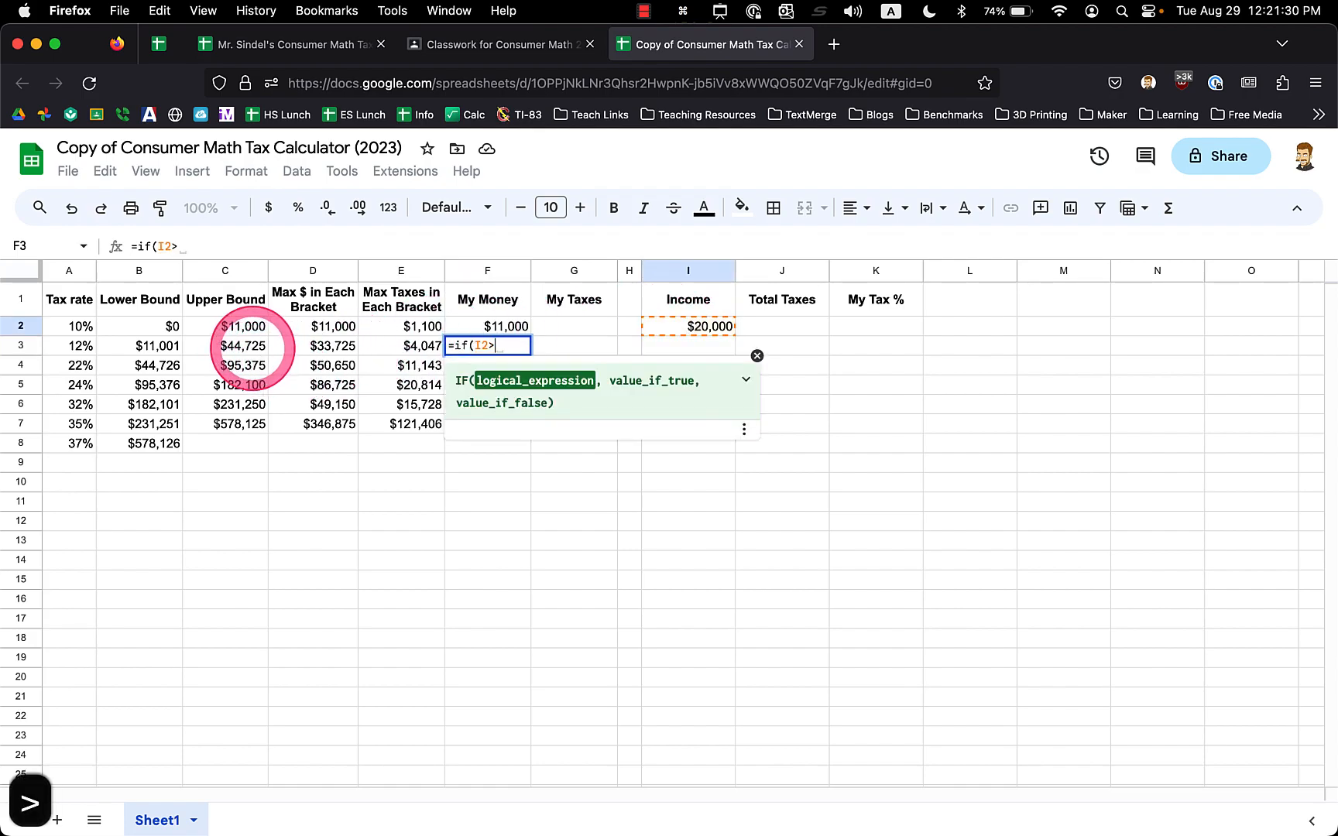
text(=)
click(240, 350)
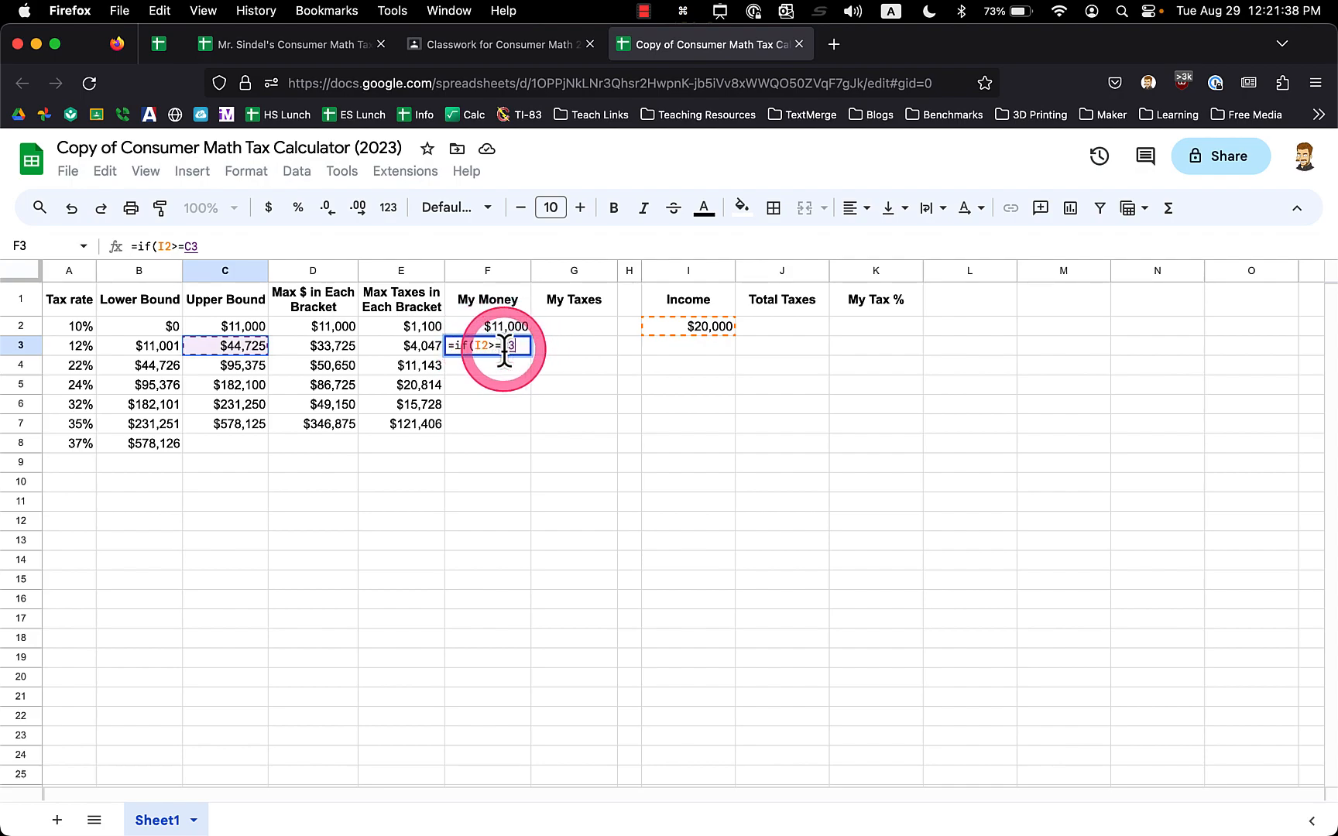
text(,)
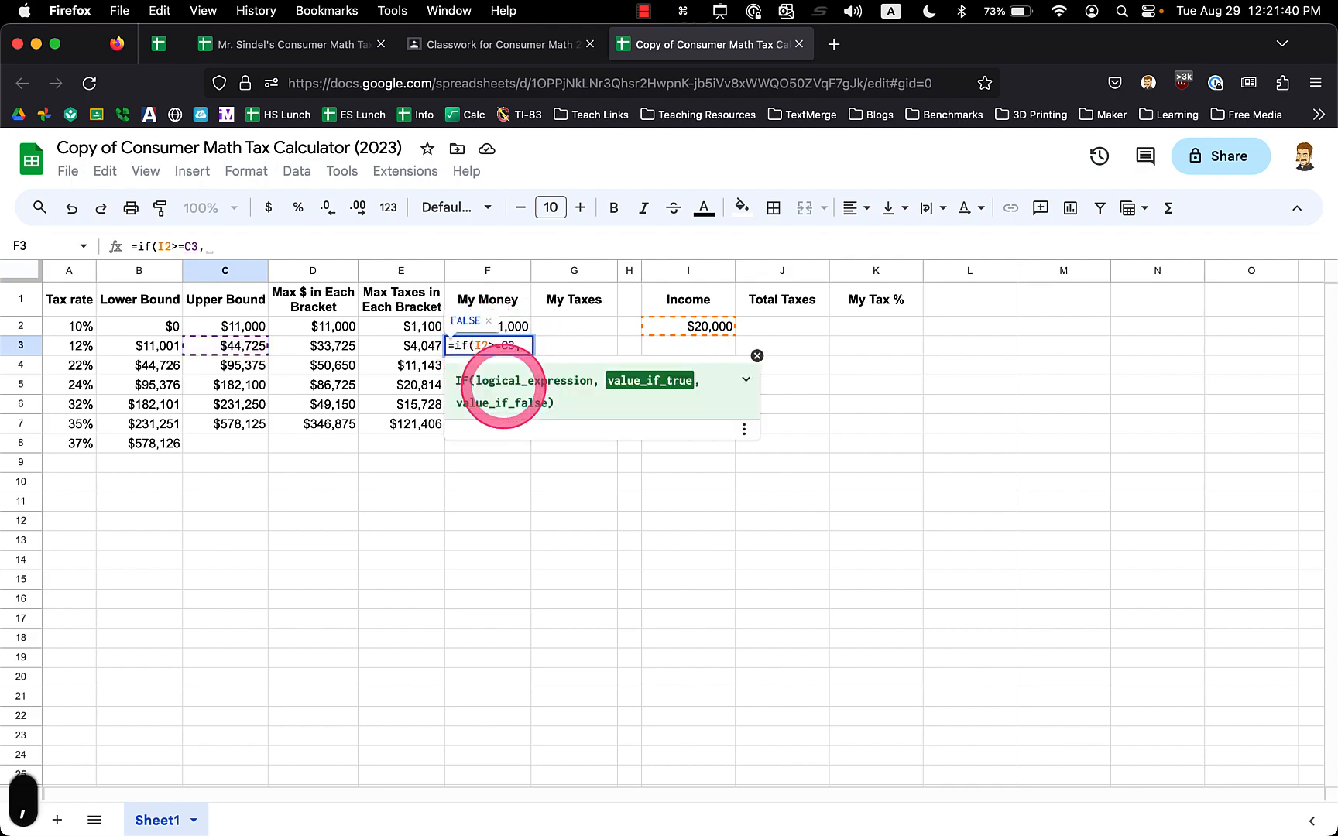
click(325, 344)
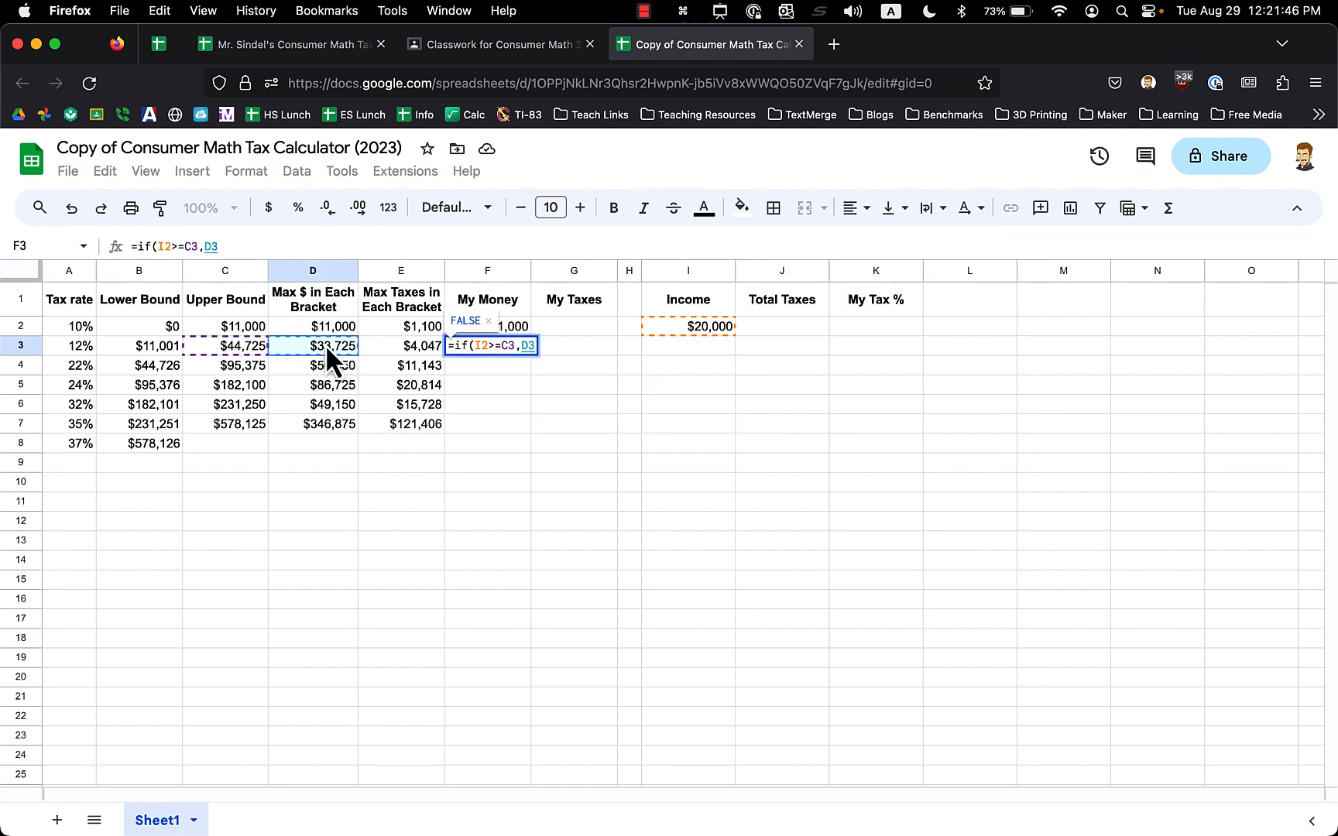
text(,)
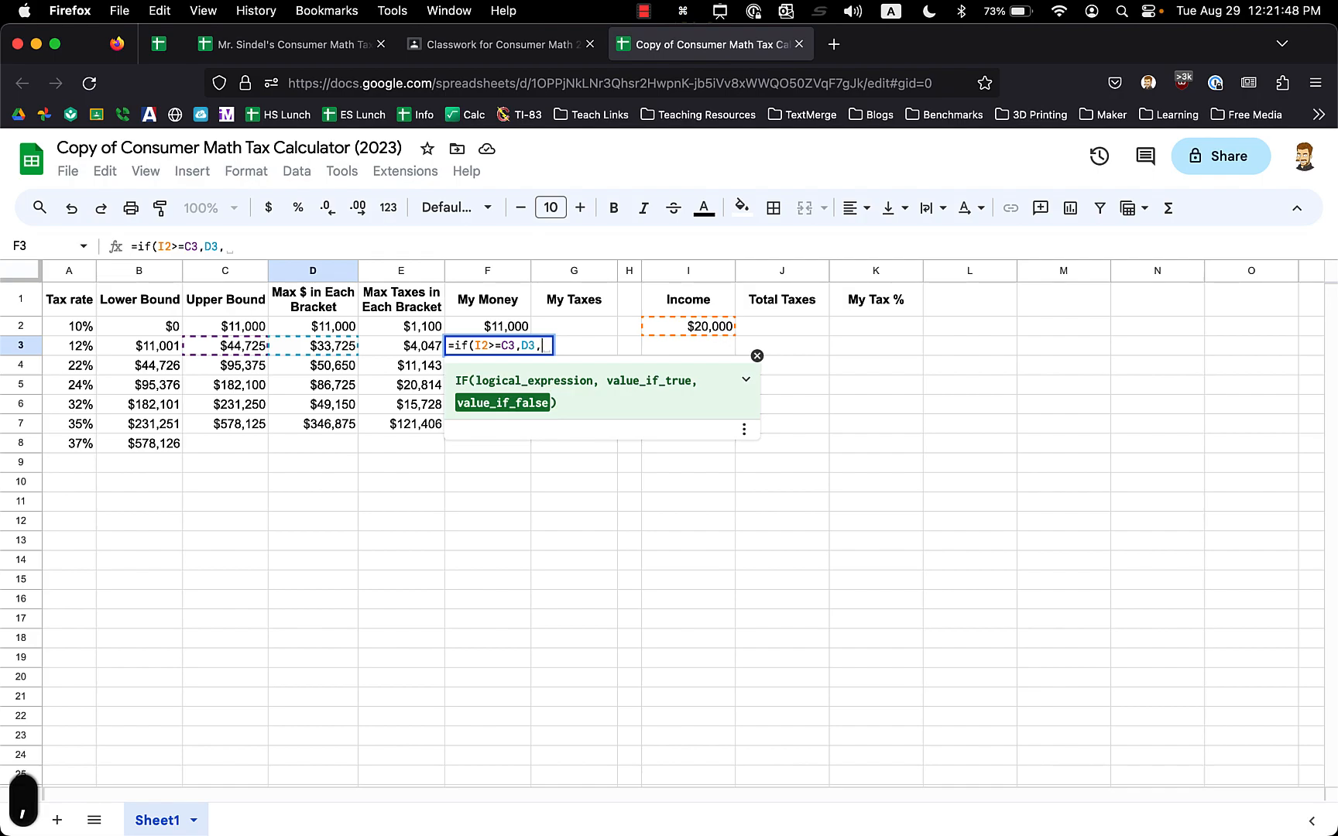
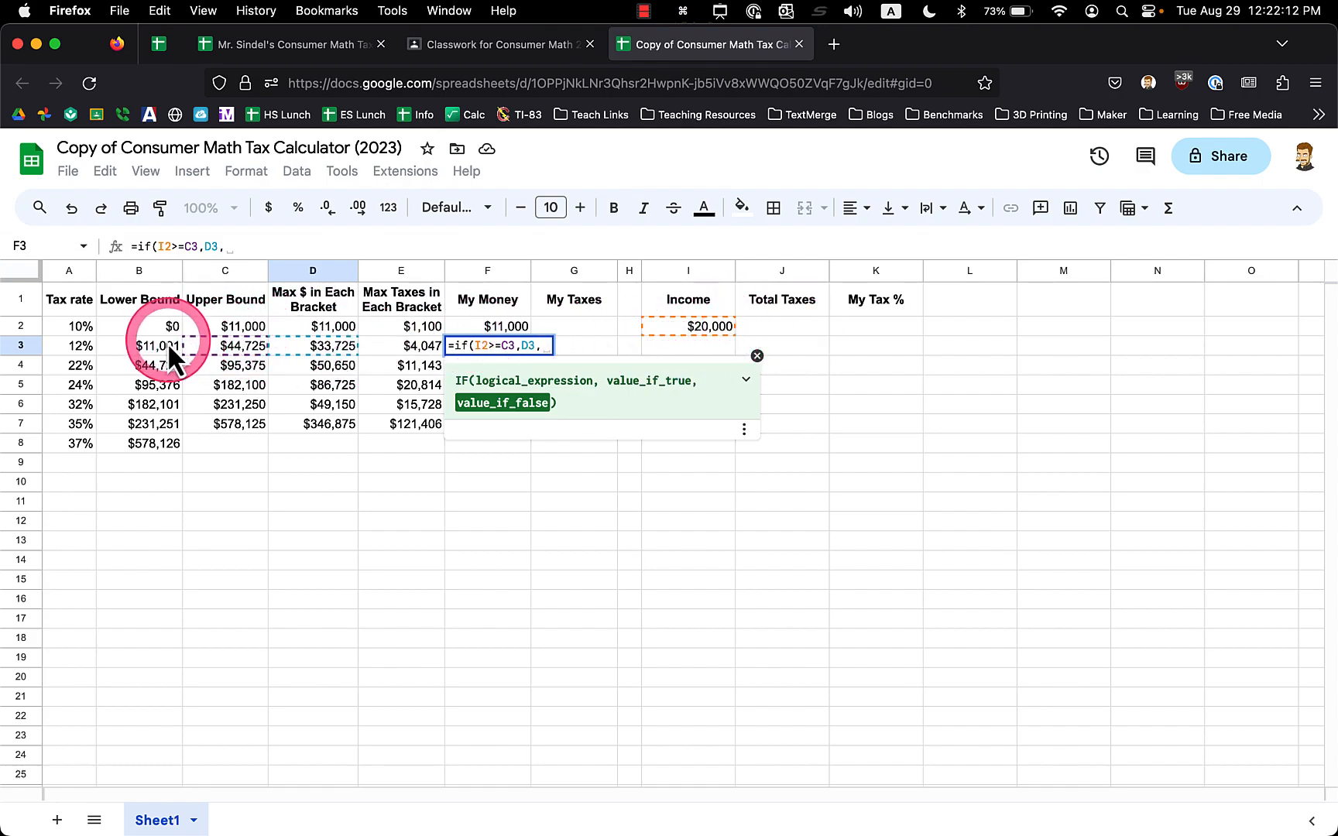
click(713, 328)
text(-)
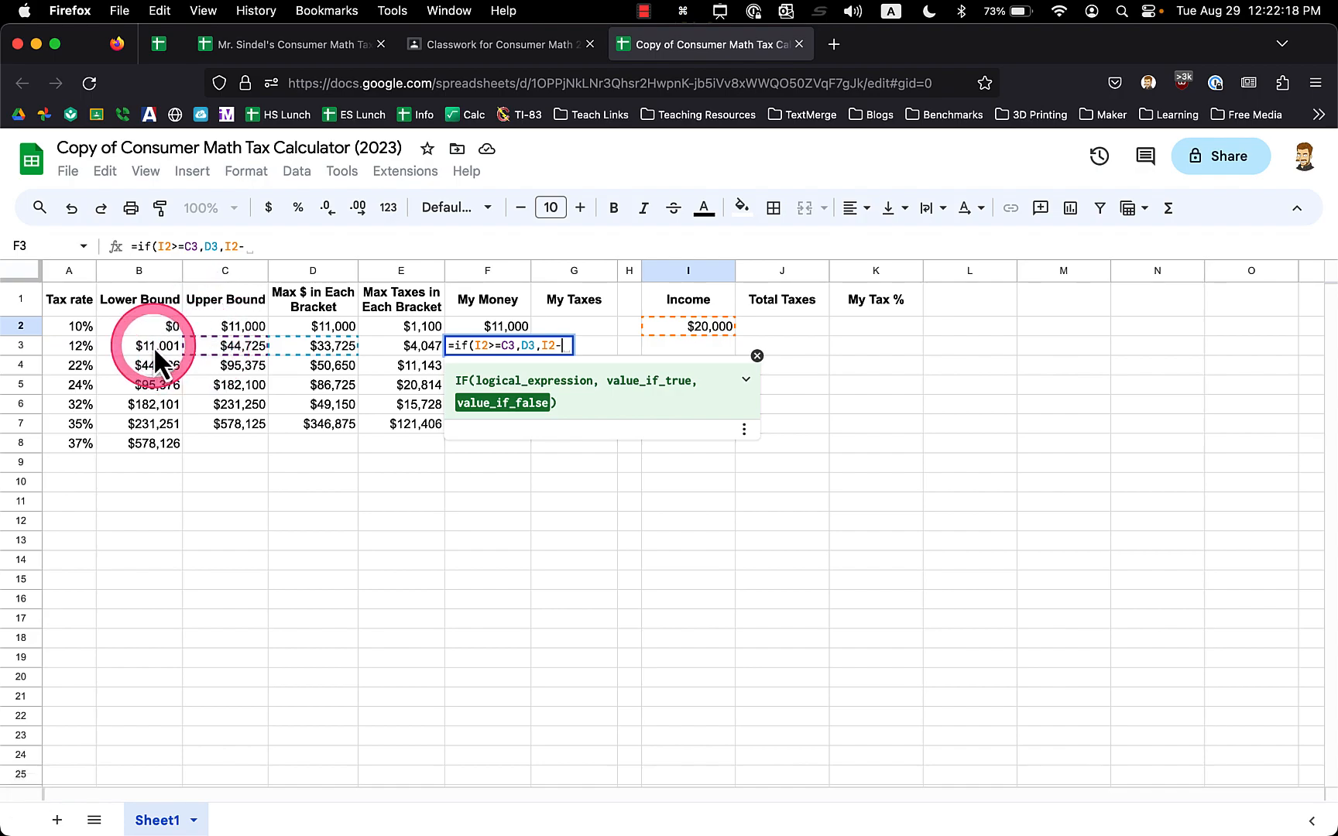
click(216, 327)
key(Return)
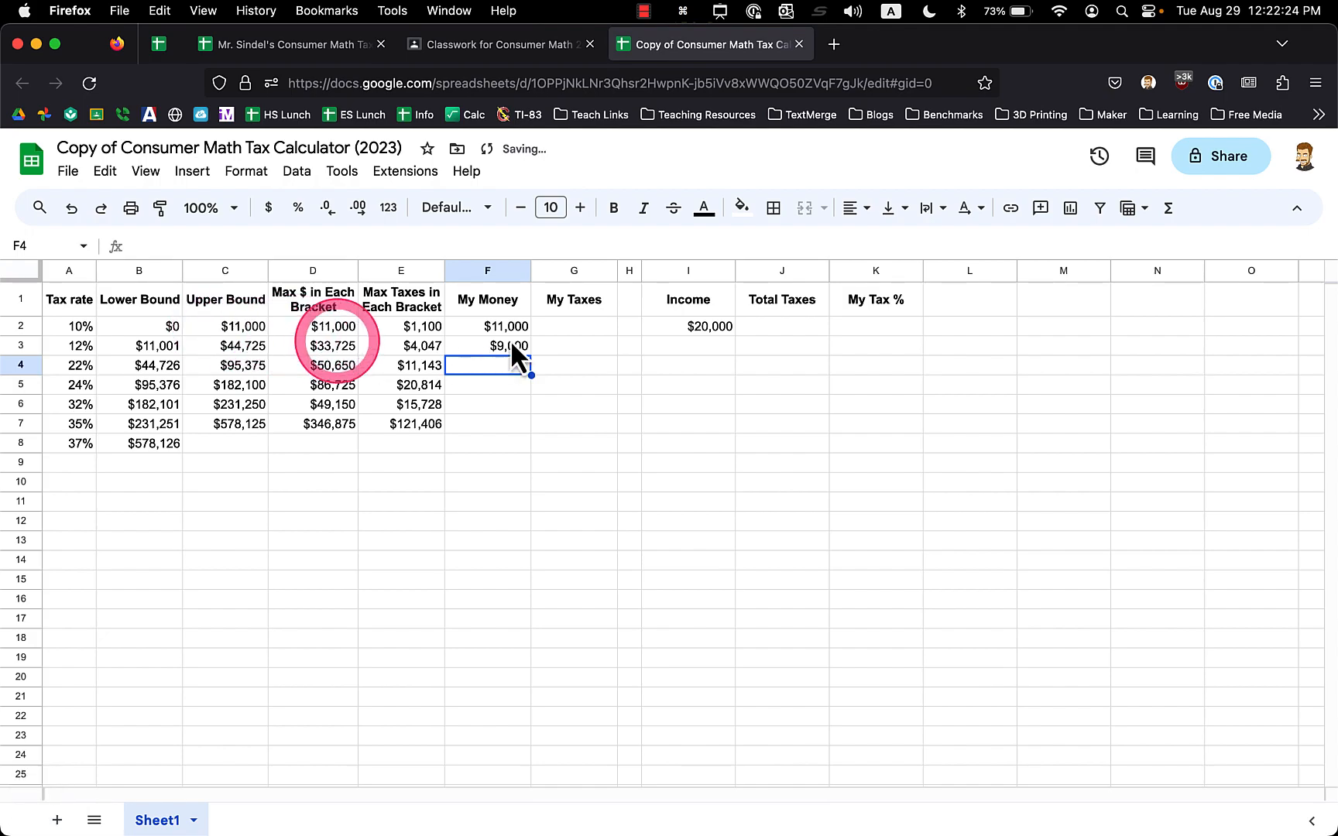
Check the sum of F2:F3 against the income, and test the F3 formula with an income of 5000 in I2
drag(513, 332, 510, 351)
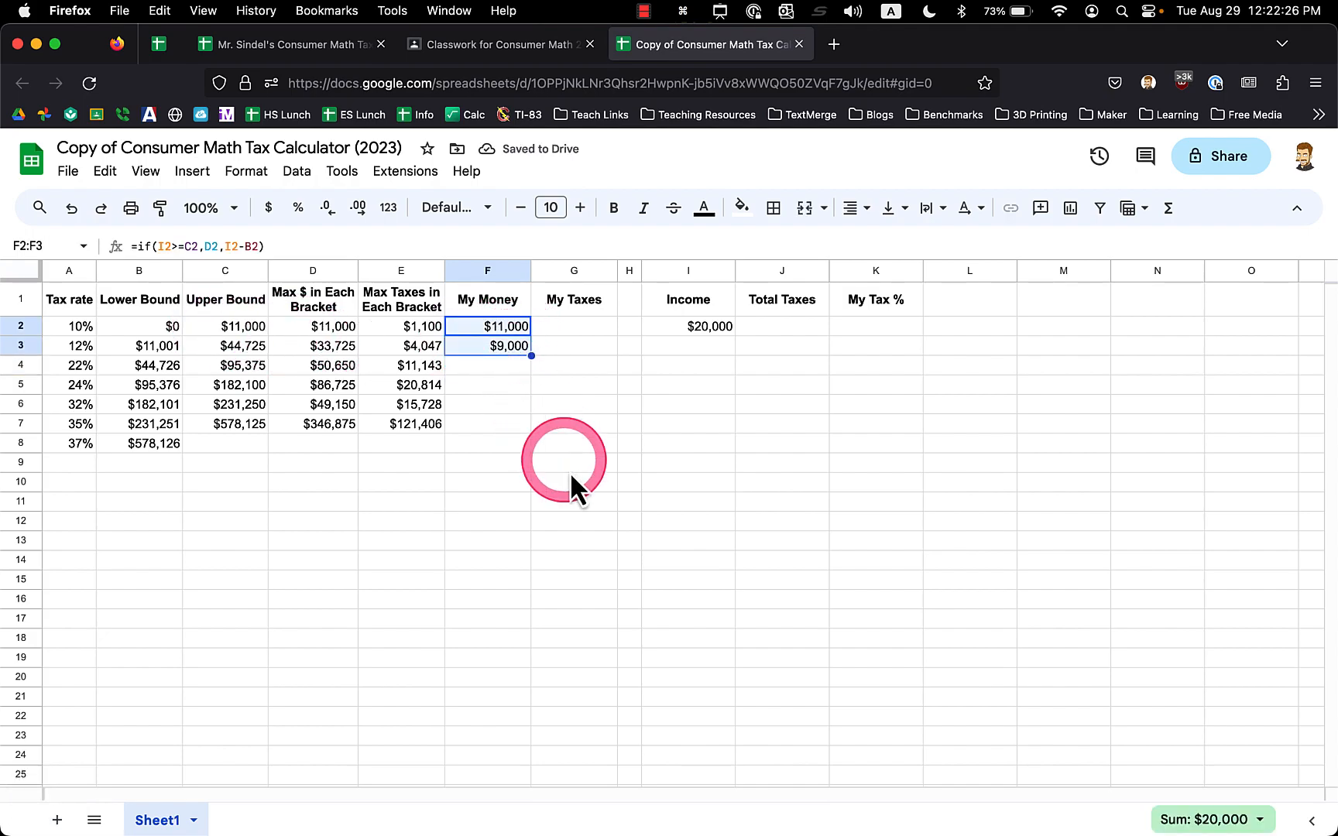
click(712, 333)
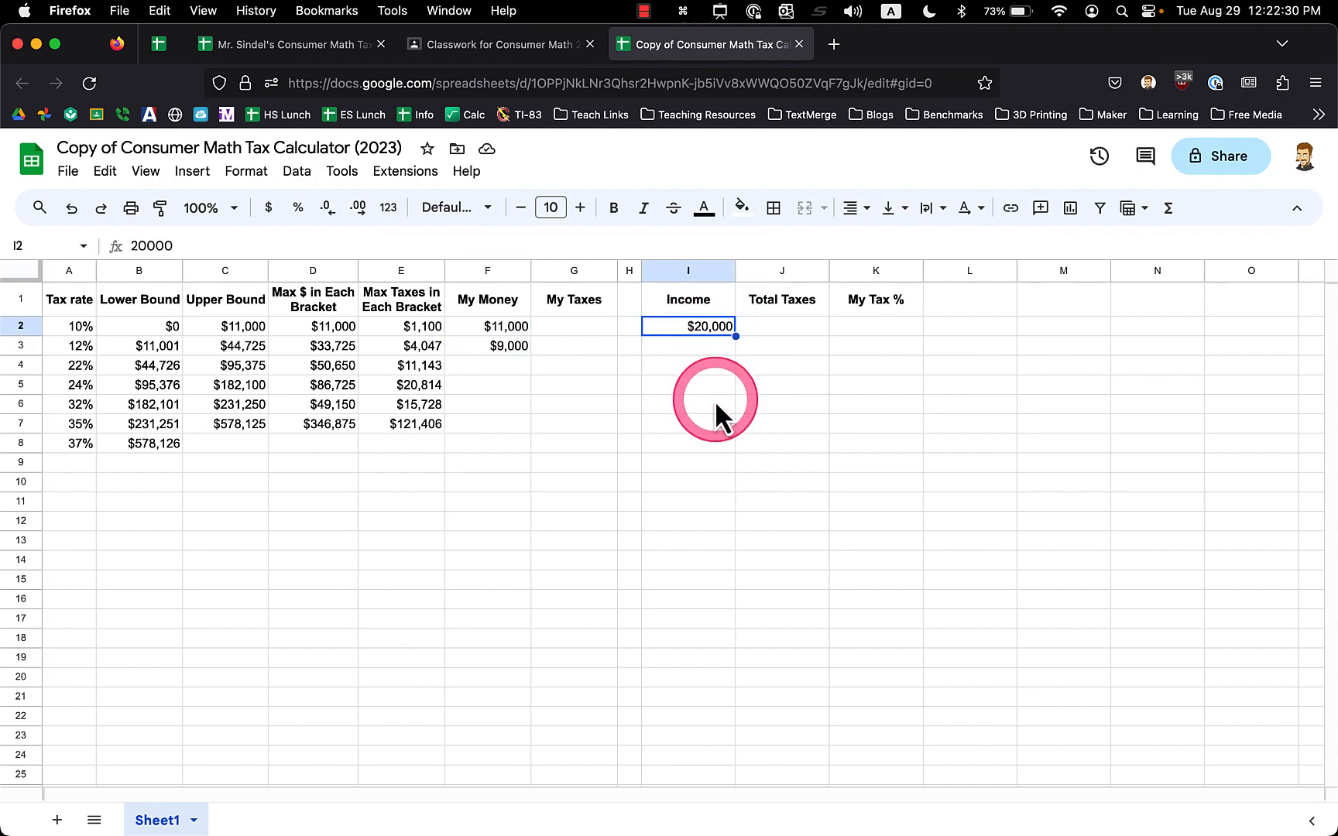
text(5000)
key(Return)
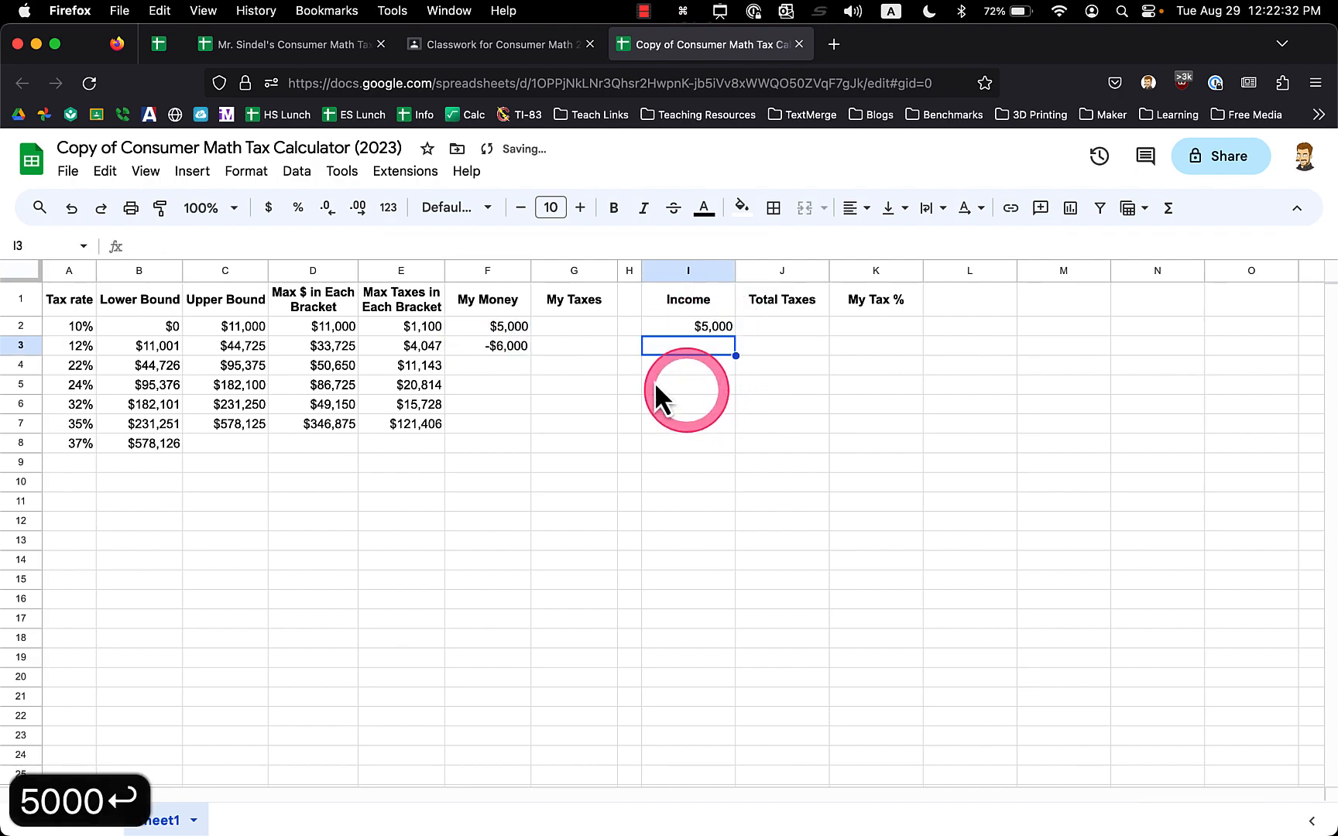
click(491, 349)
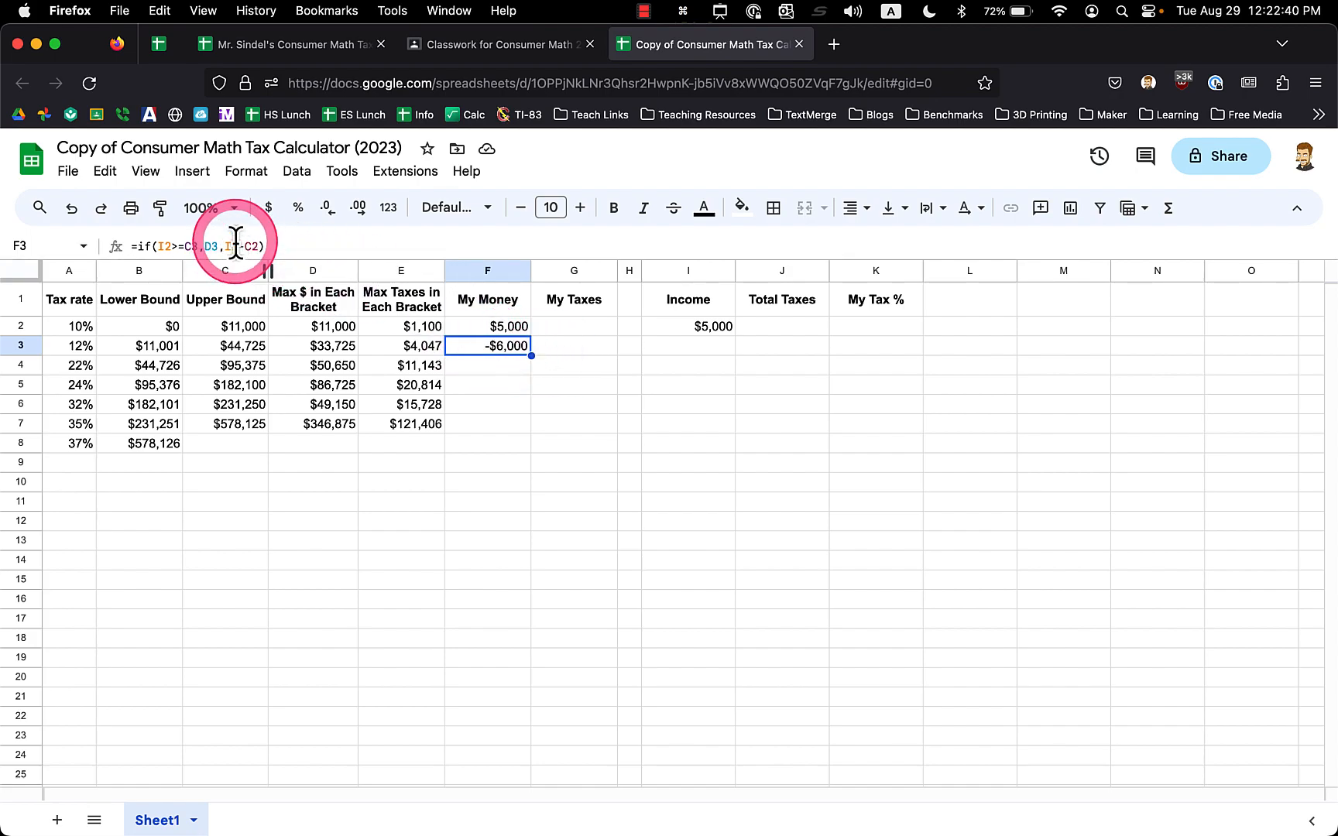
Undo the last income change and inspect the My Money formula for the 12% bracket in F3
key(super+z)
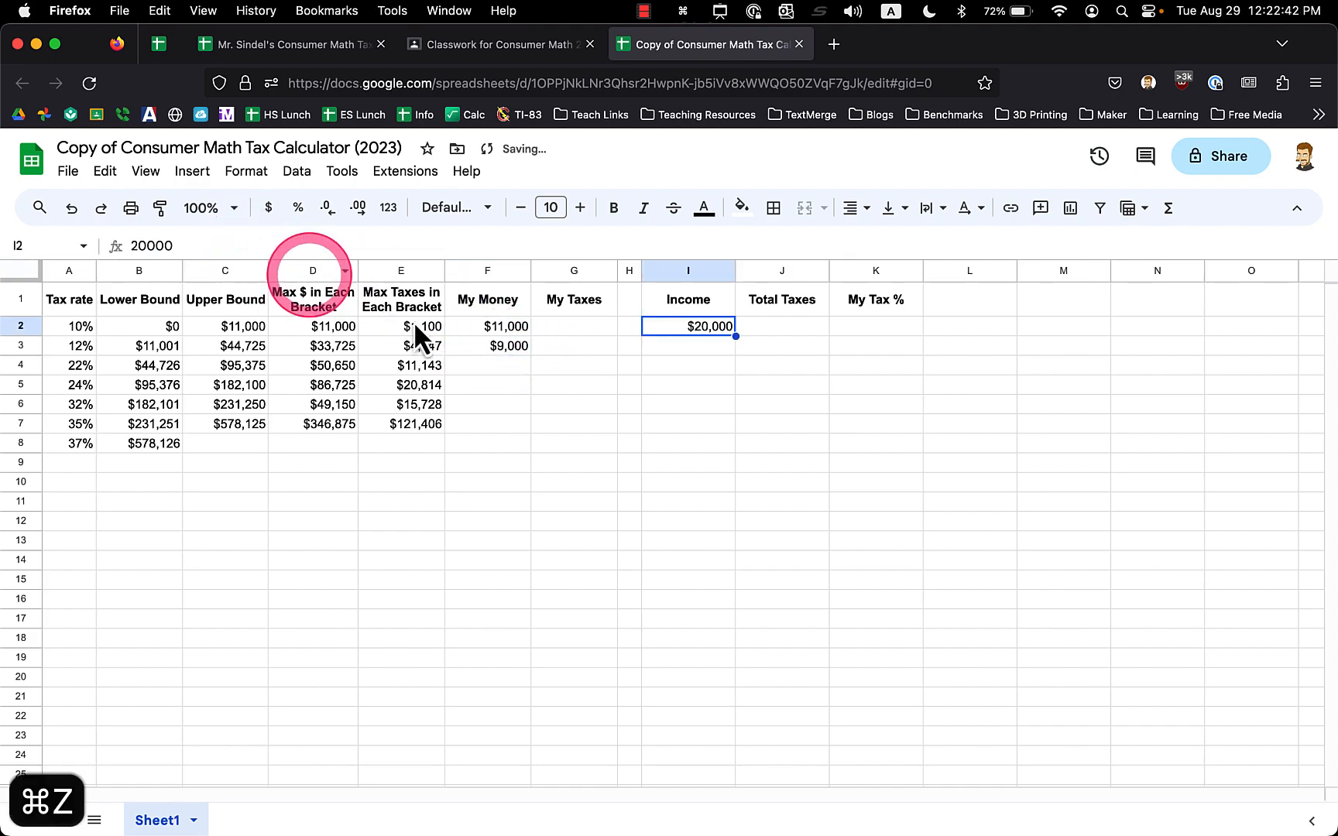
click(485, 349)
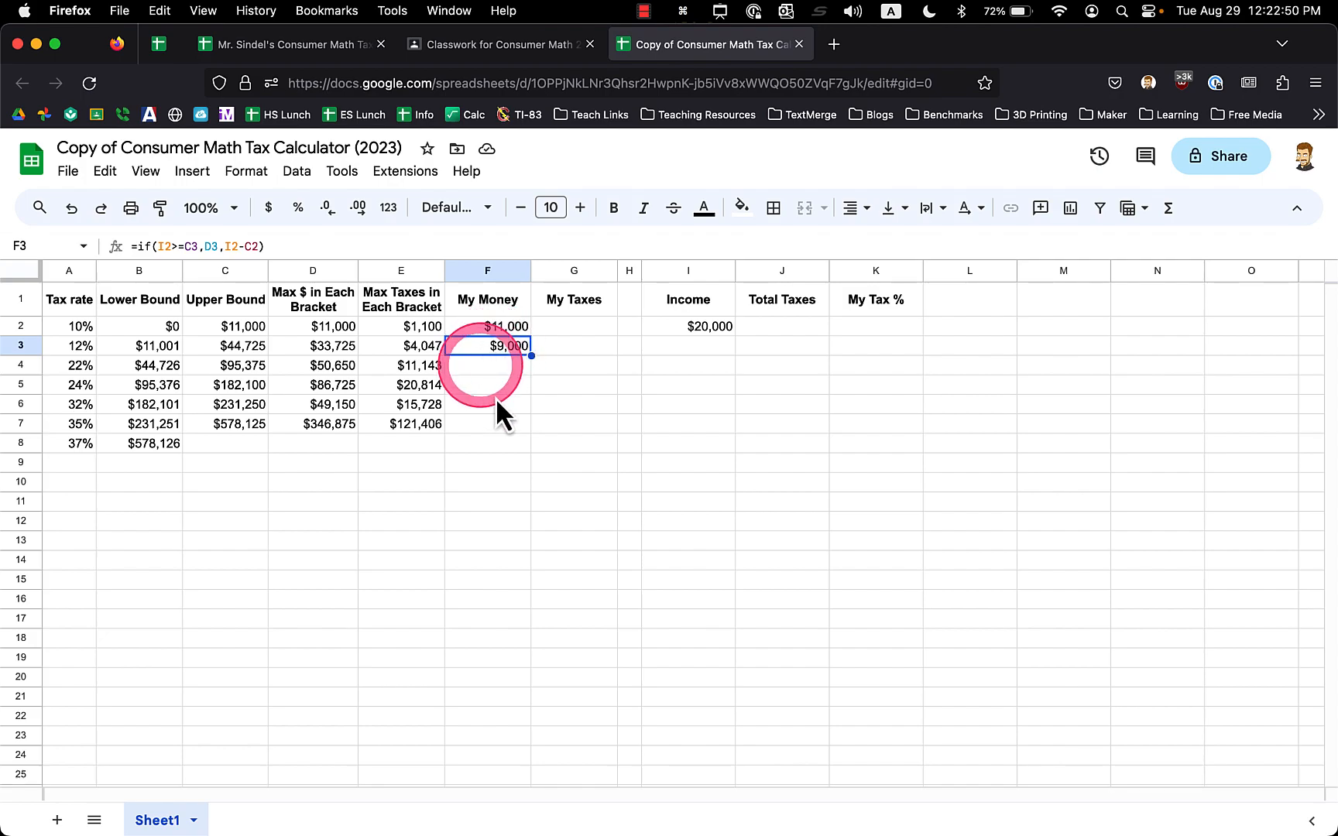
key(Return)
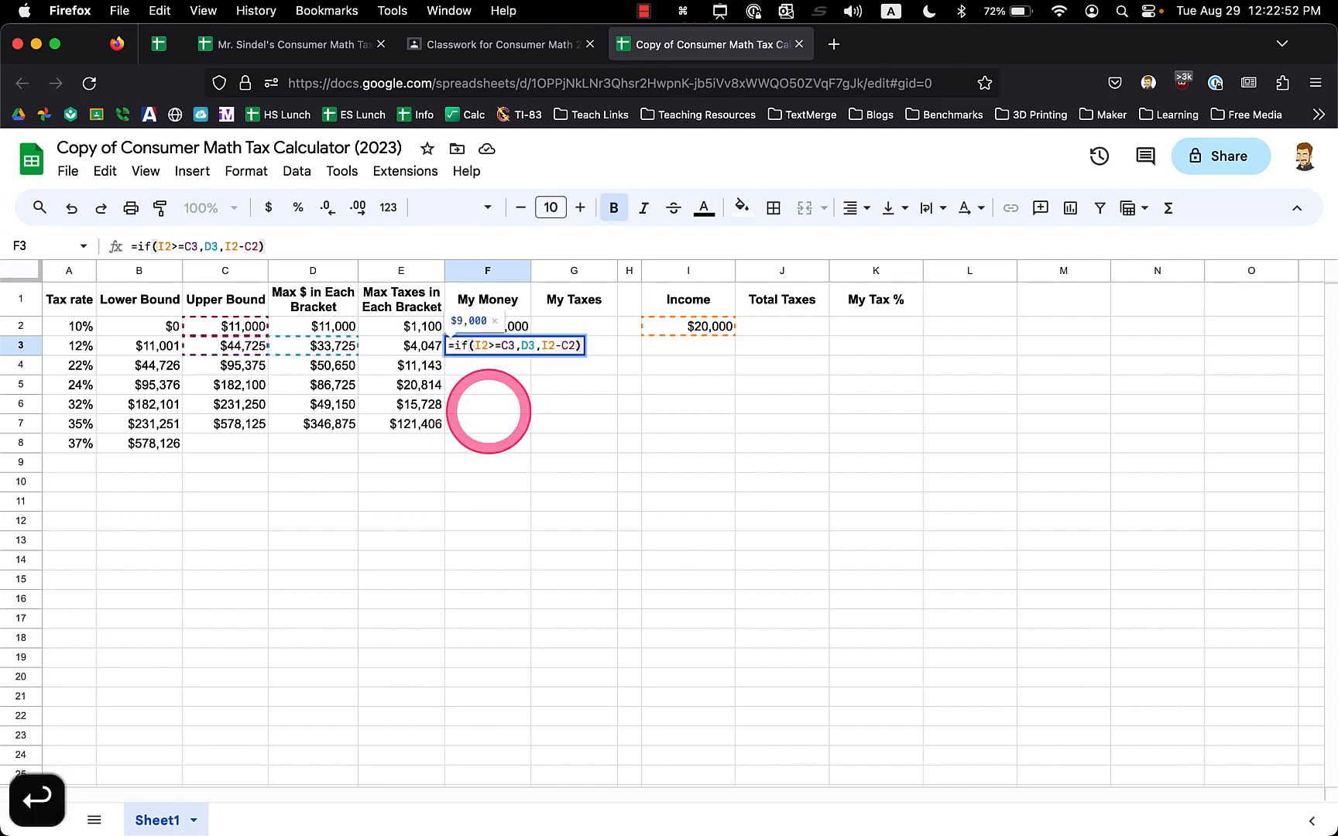
key(Escape)
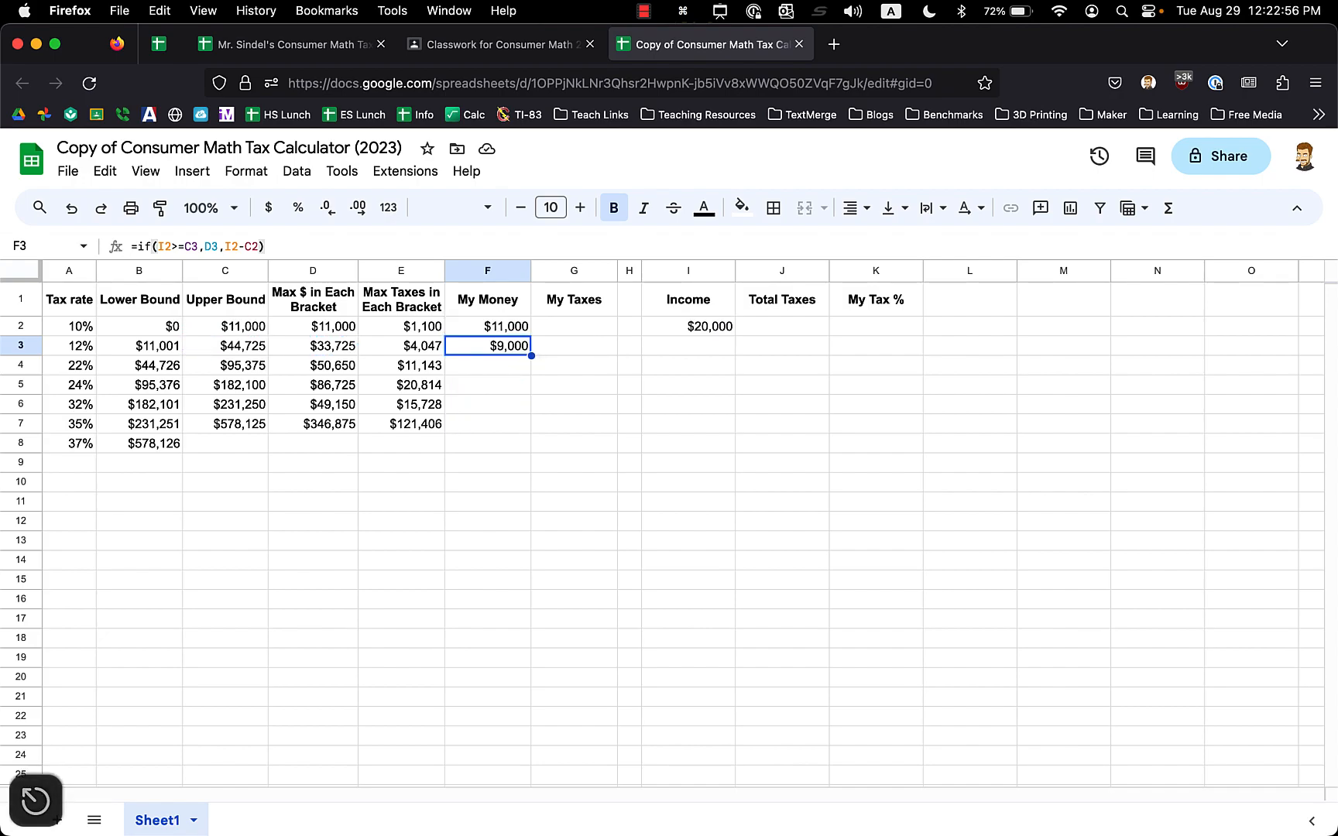
key(Return)
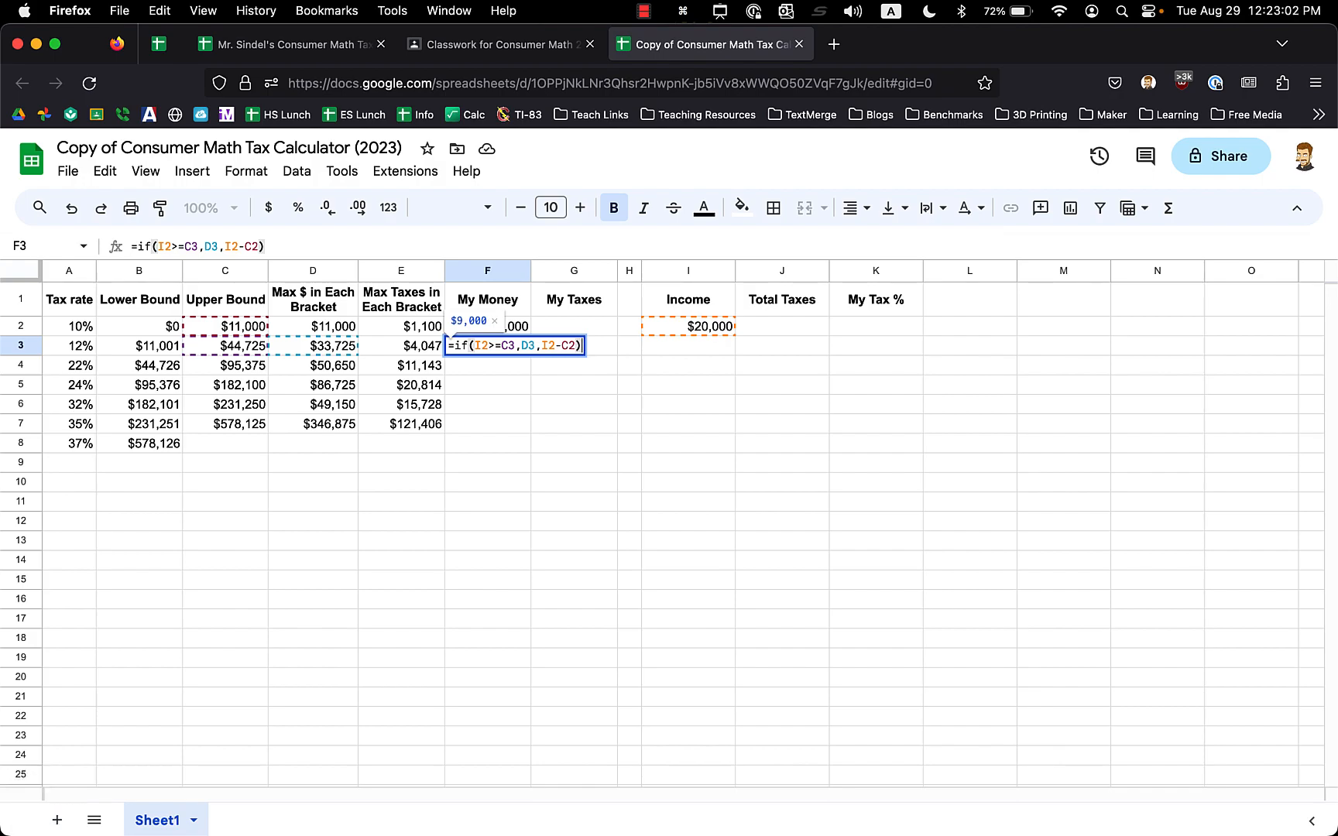
key(Return)
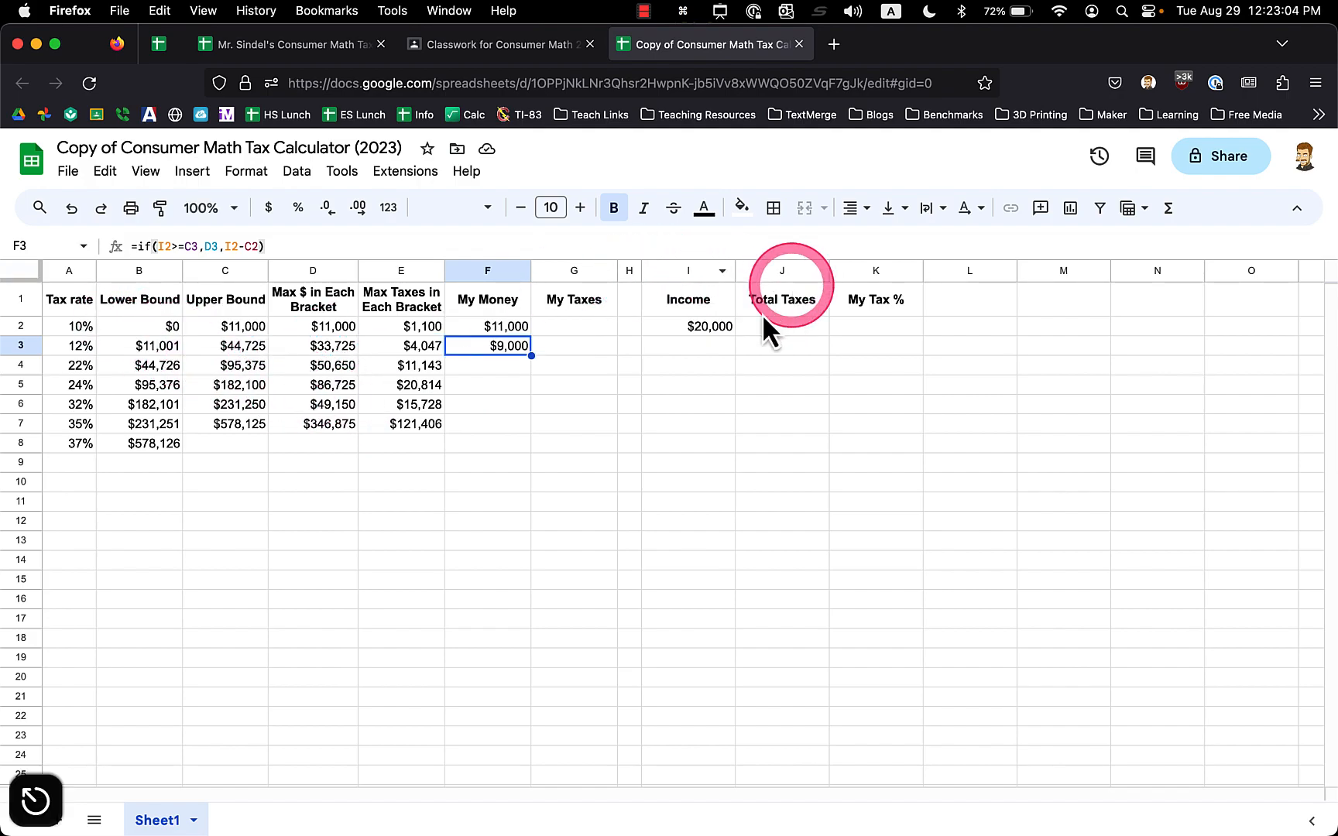
Set the income in I2 to 5000
click(714, 331)
text(5000)
key(Return)
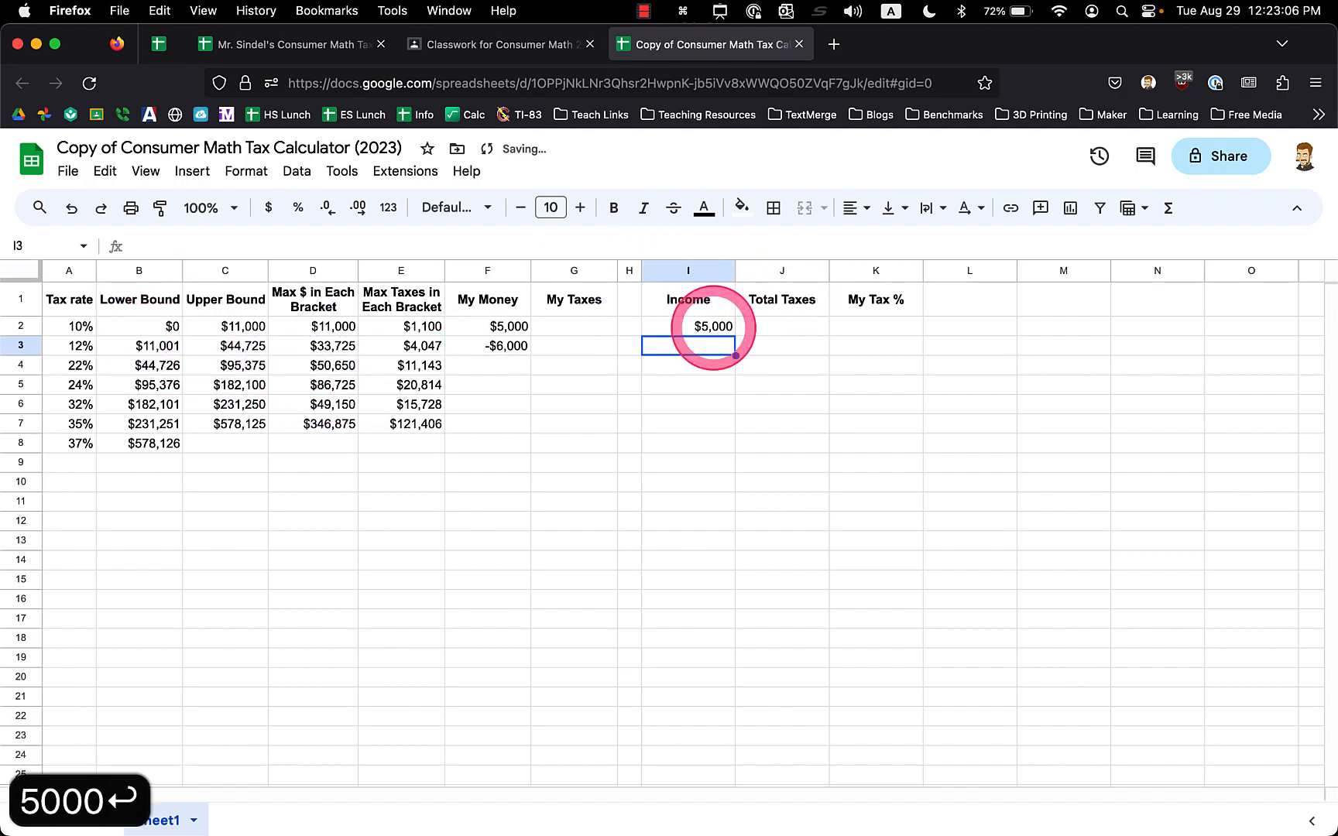
Compare the My Money amount and income with the lower and upper bounds of the 12% bracket
click(493, 353)
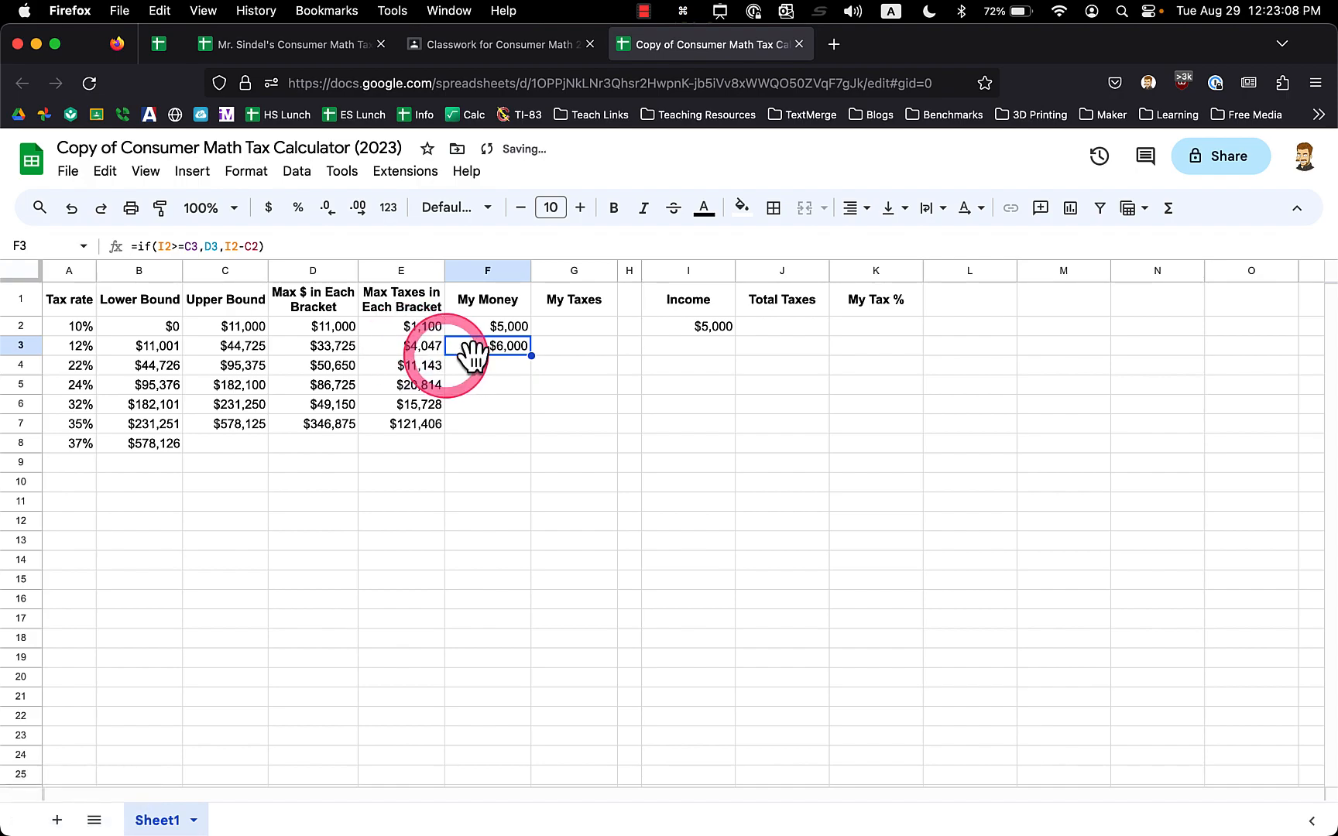
click(166, 346)
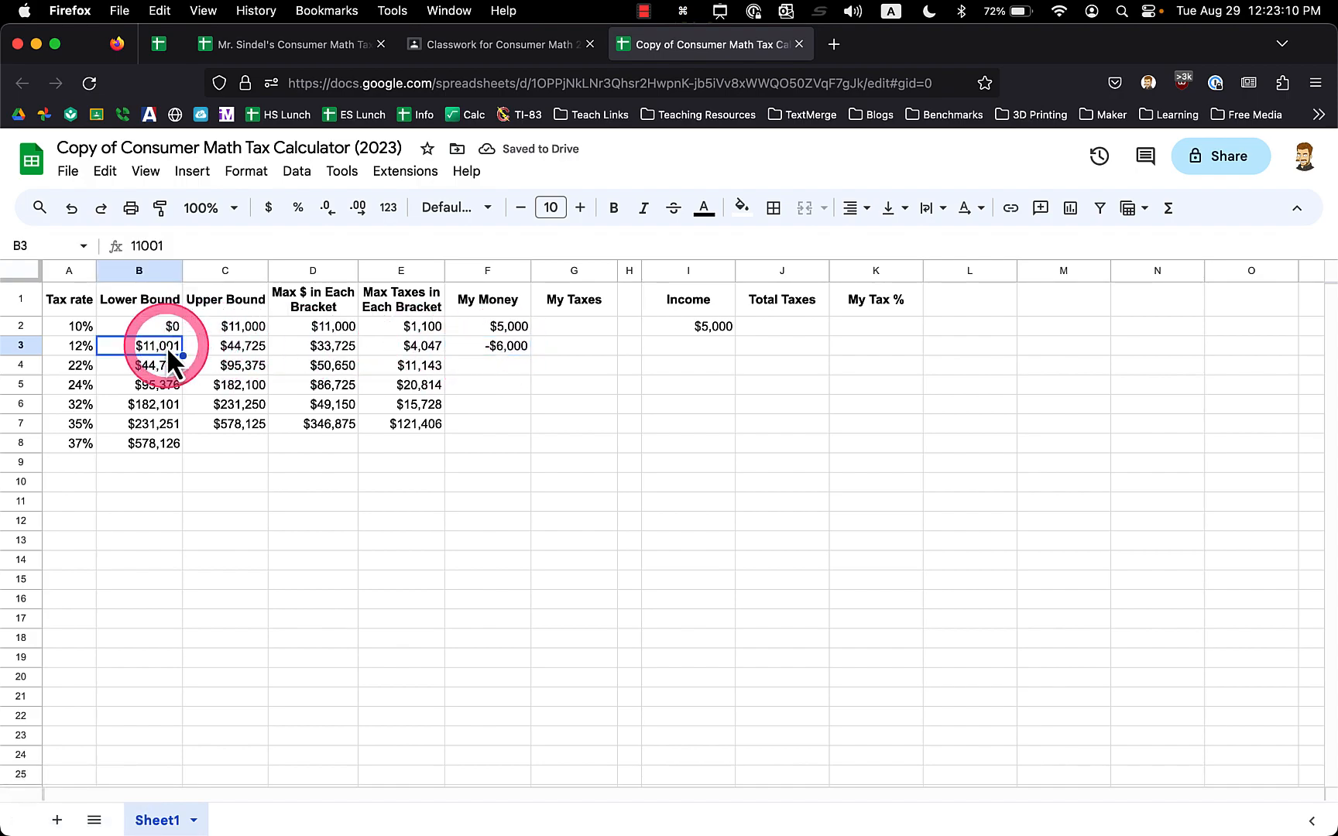
click(242, 348)
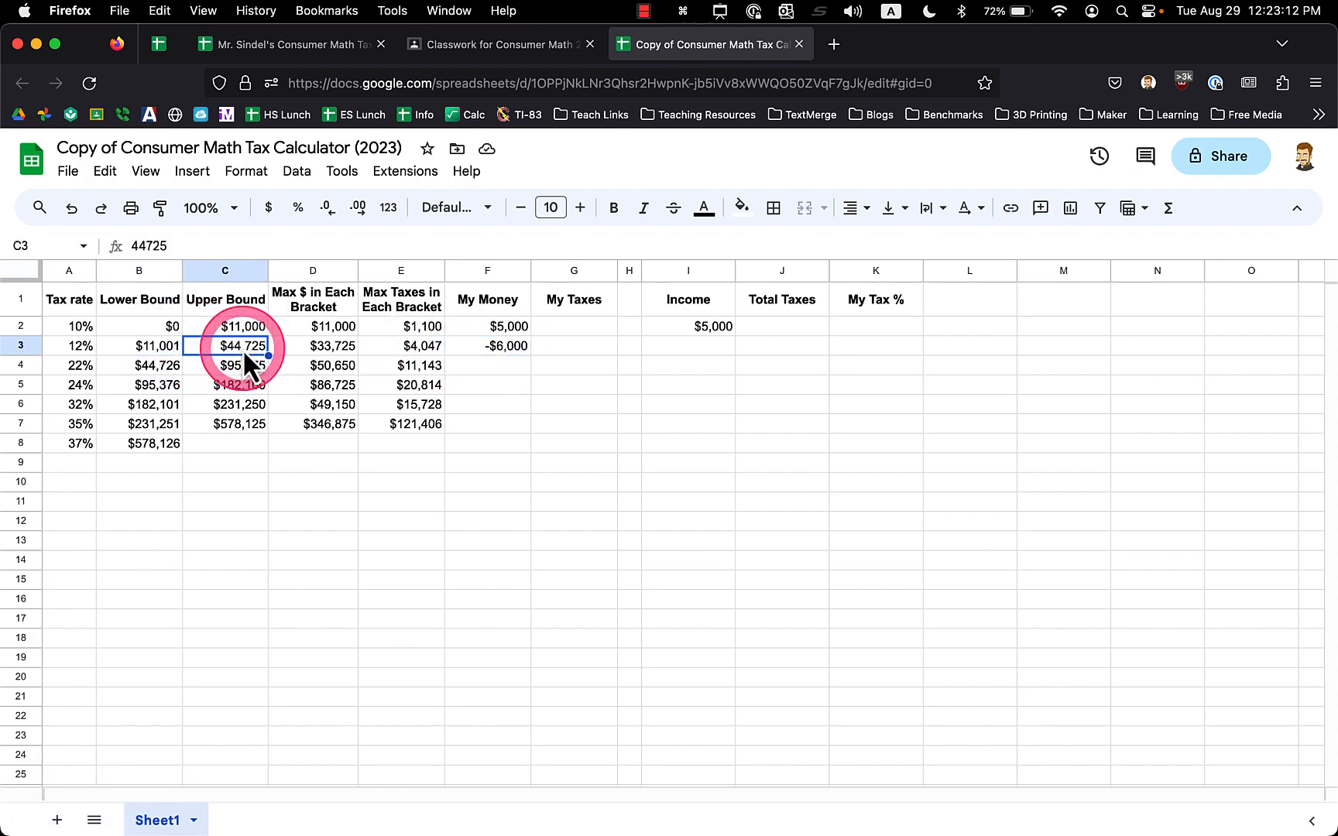
click(693, 326)
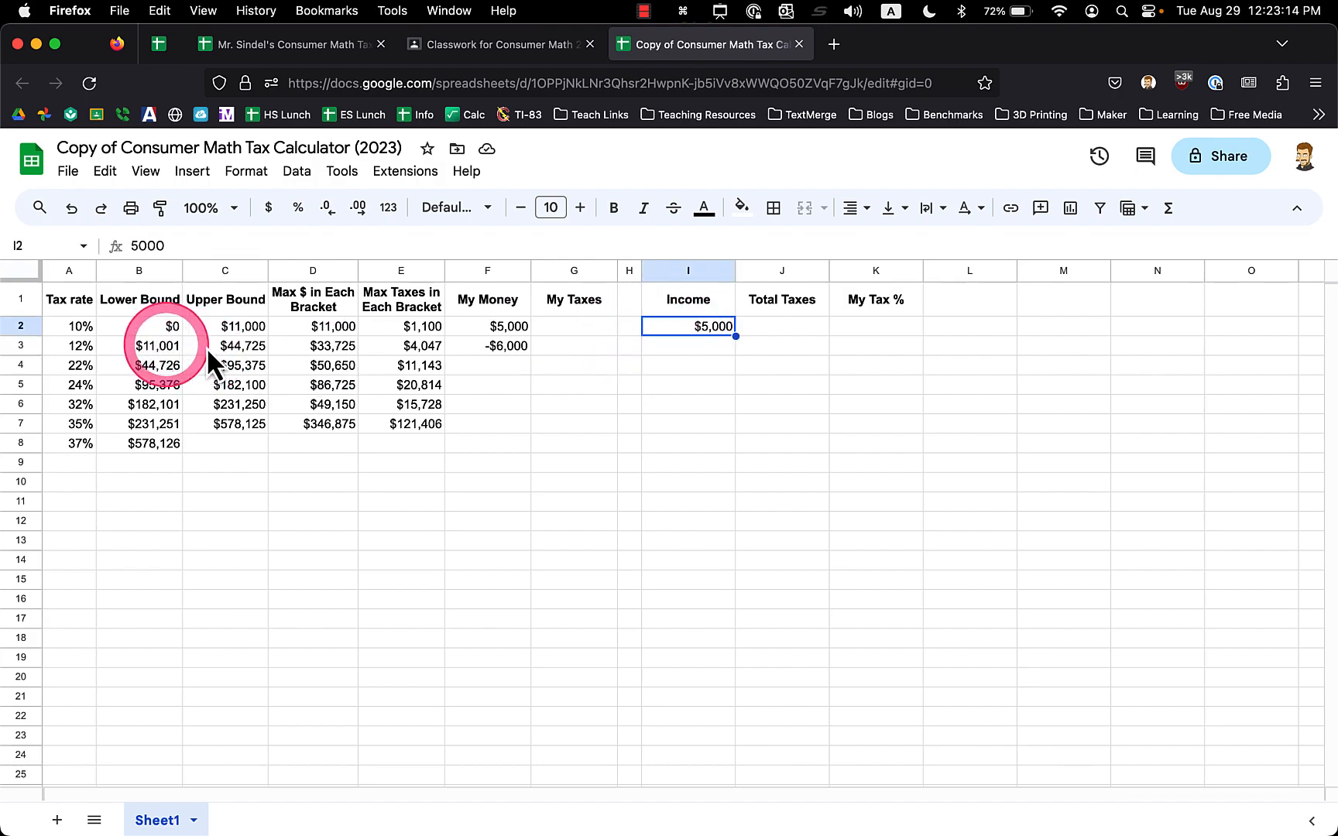
click(236, 347)
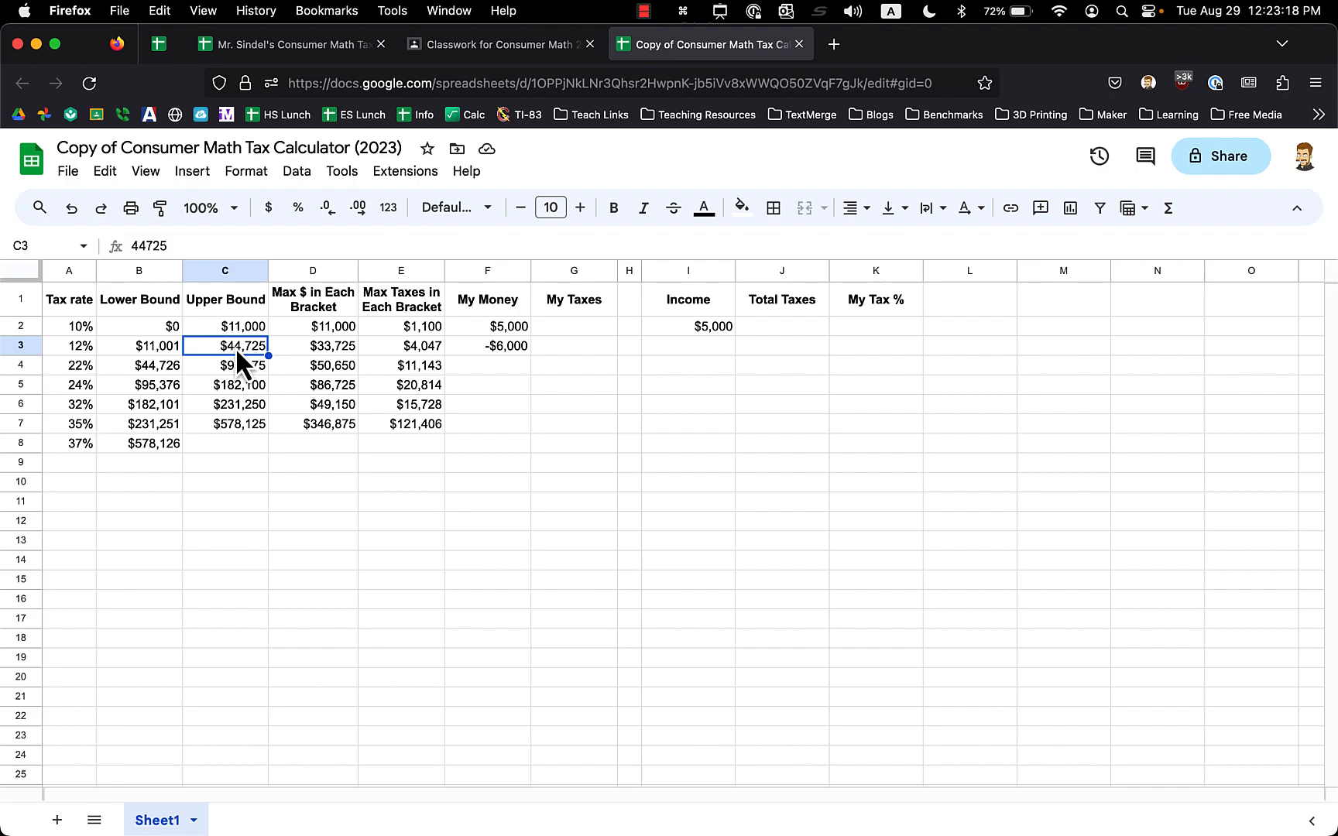
click(171, 348)
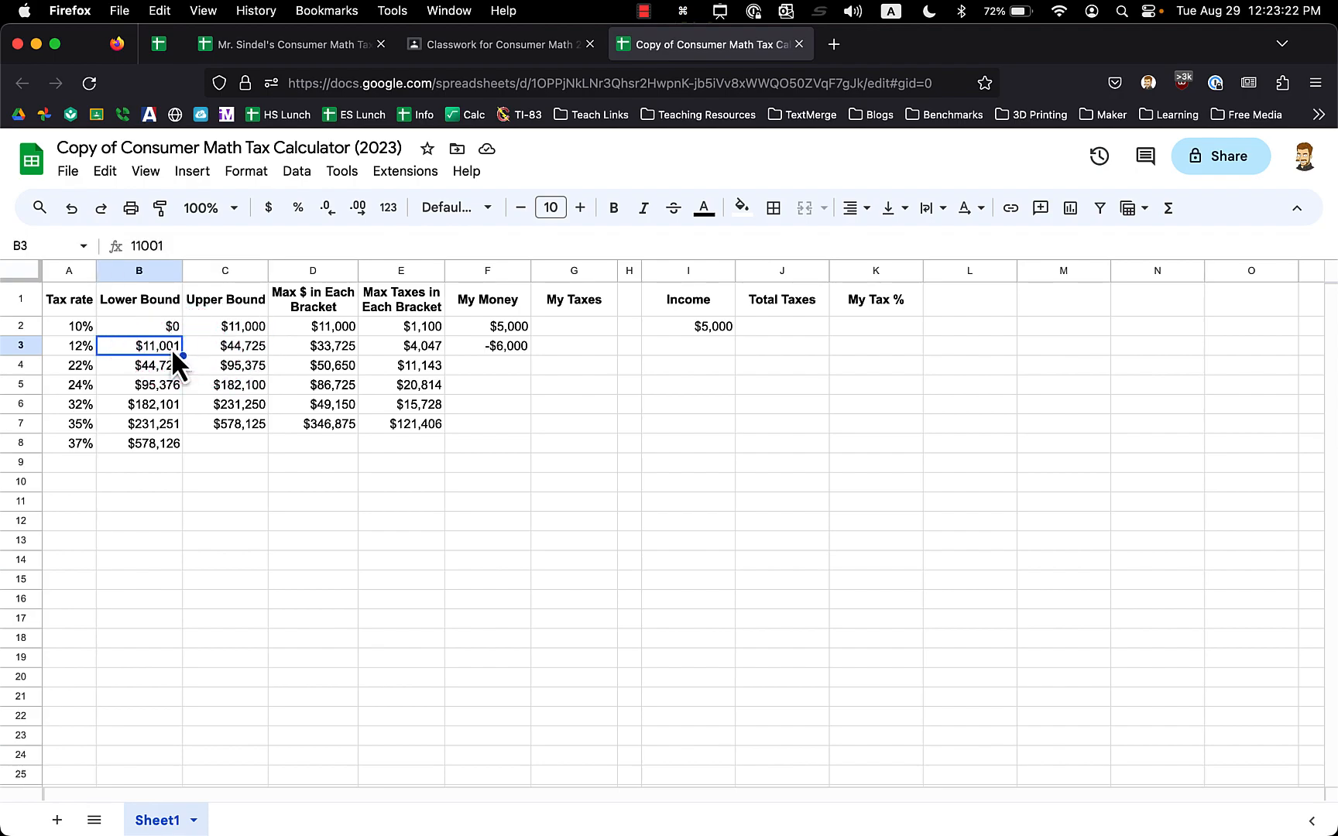
Put the IF expression from F3, without its equals sign, on the clipboard and keep the cell's original formula
click(519, 353)
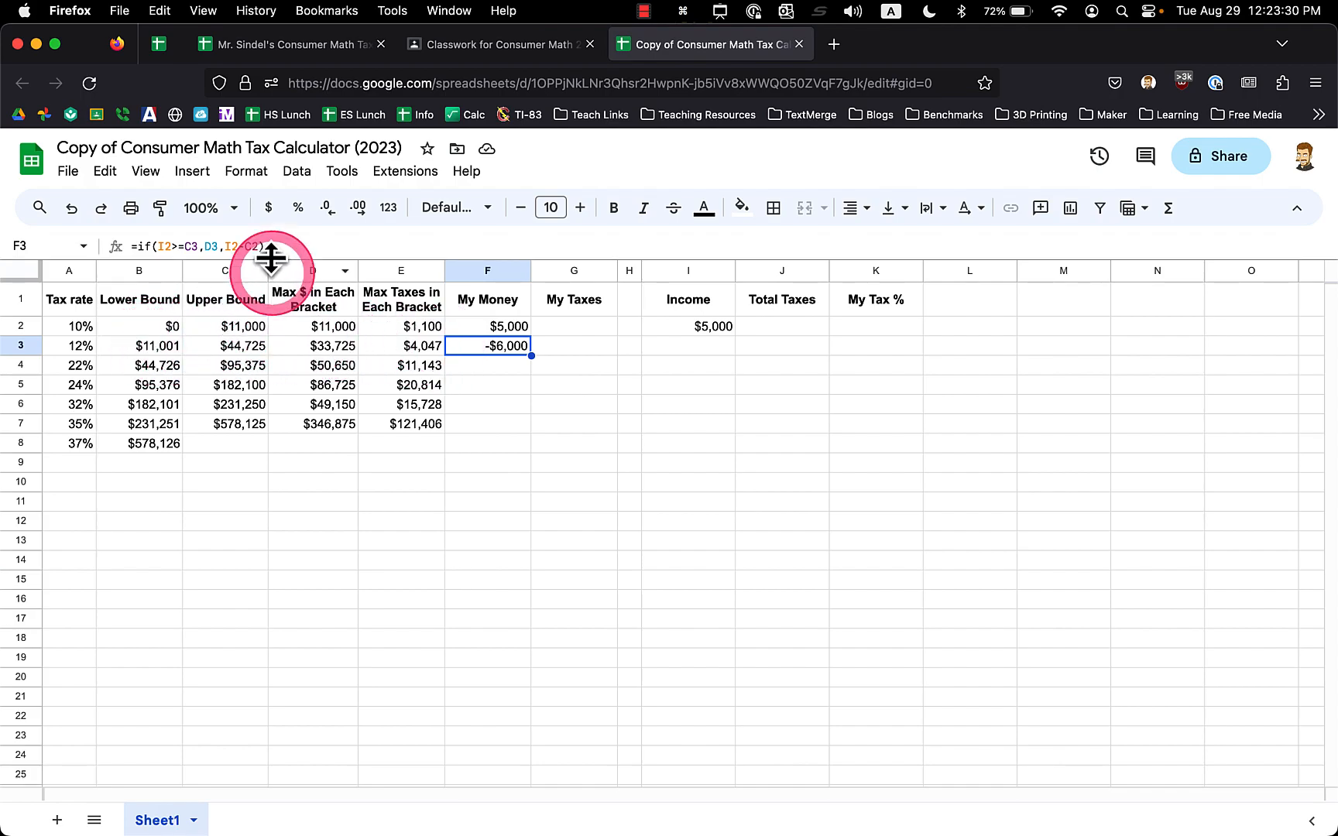
drag(267, 245, 139, 242)
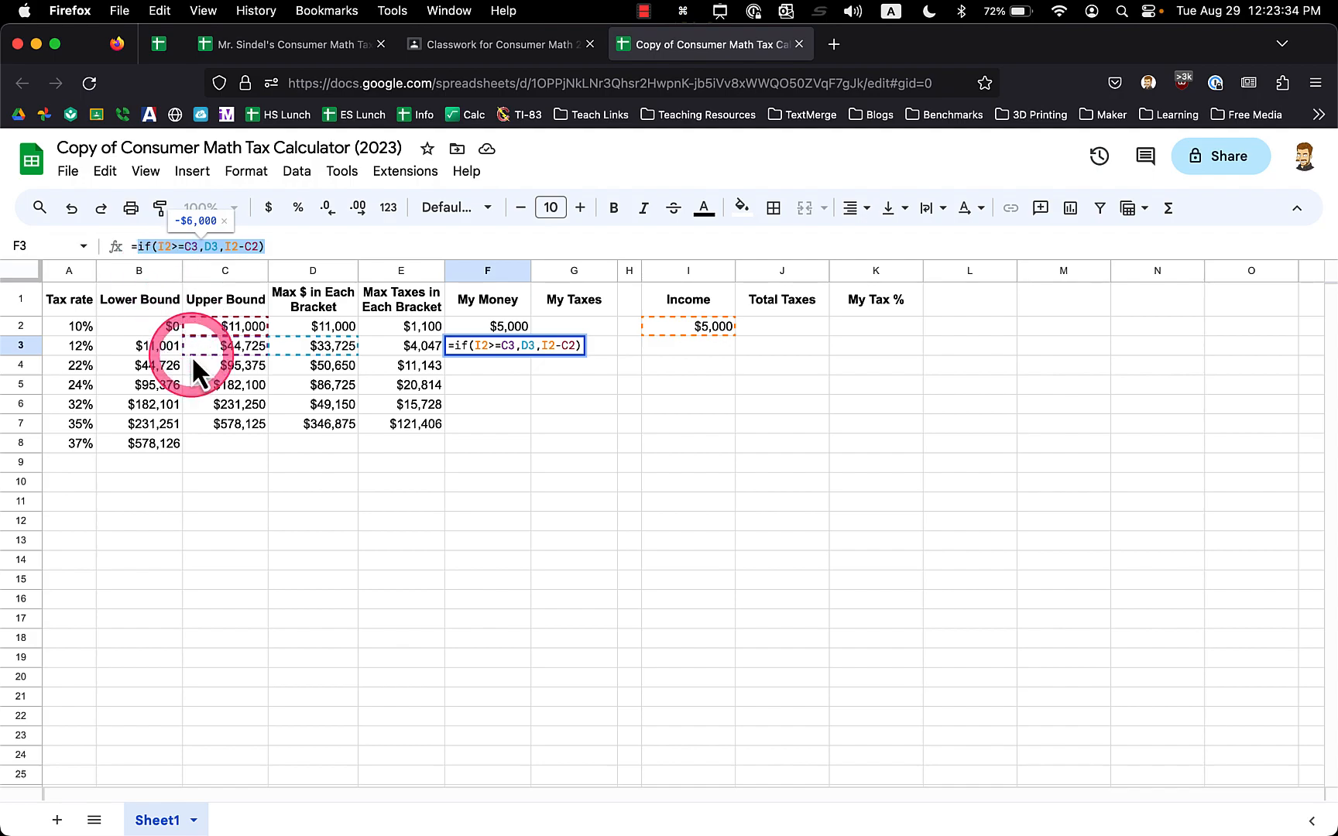
key(super+x)
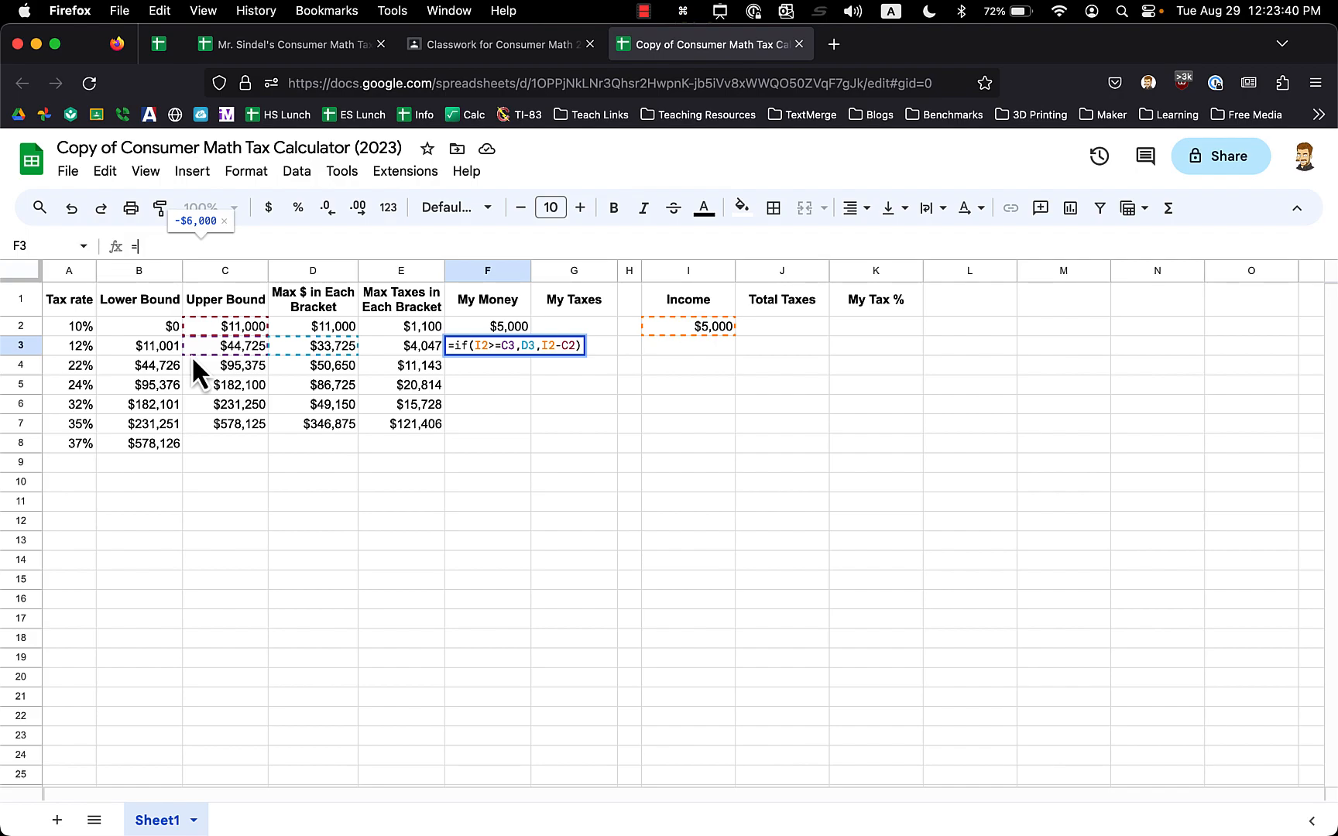
key(super+v)
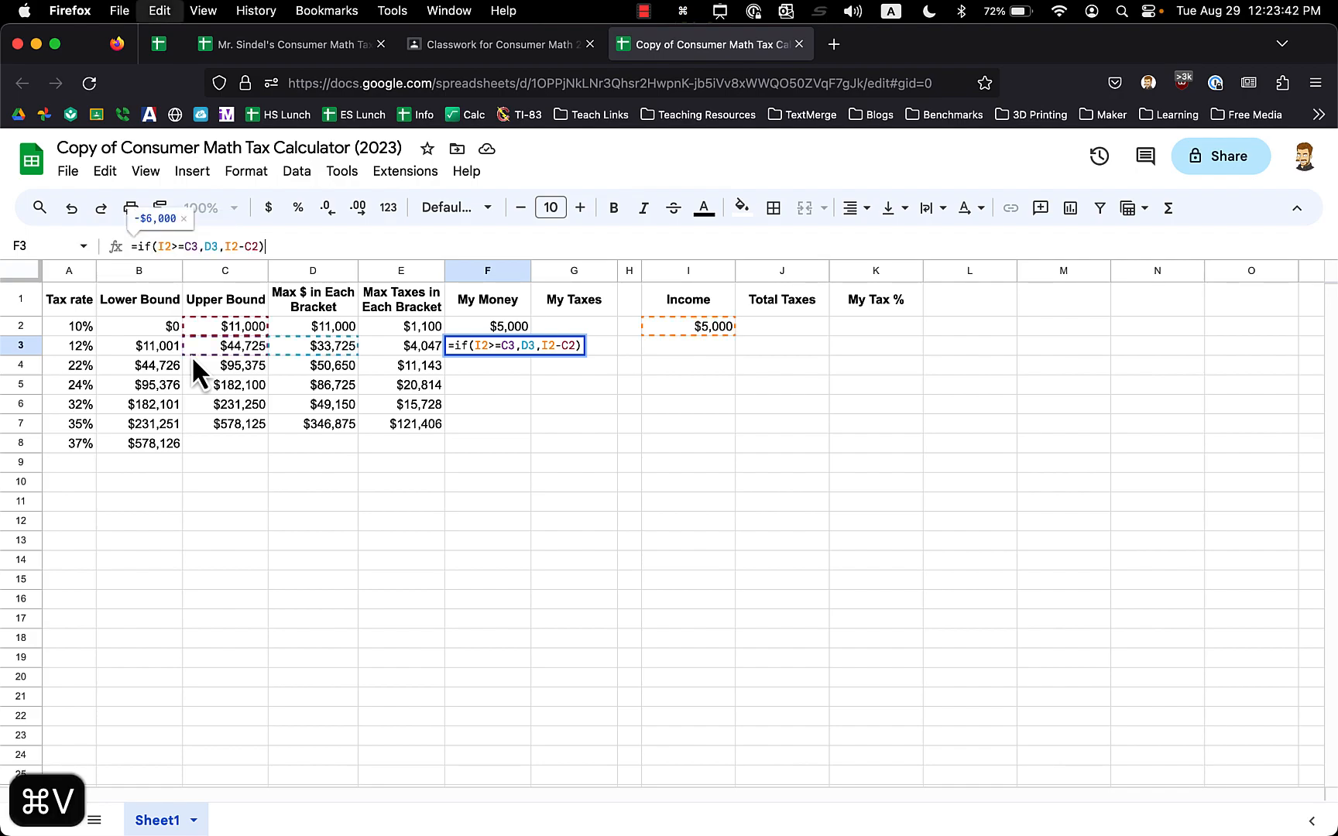
key(super+v)
key(super+v)
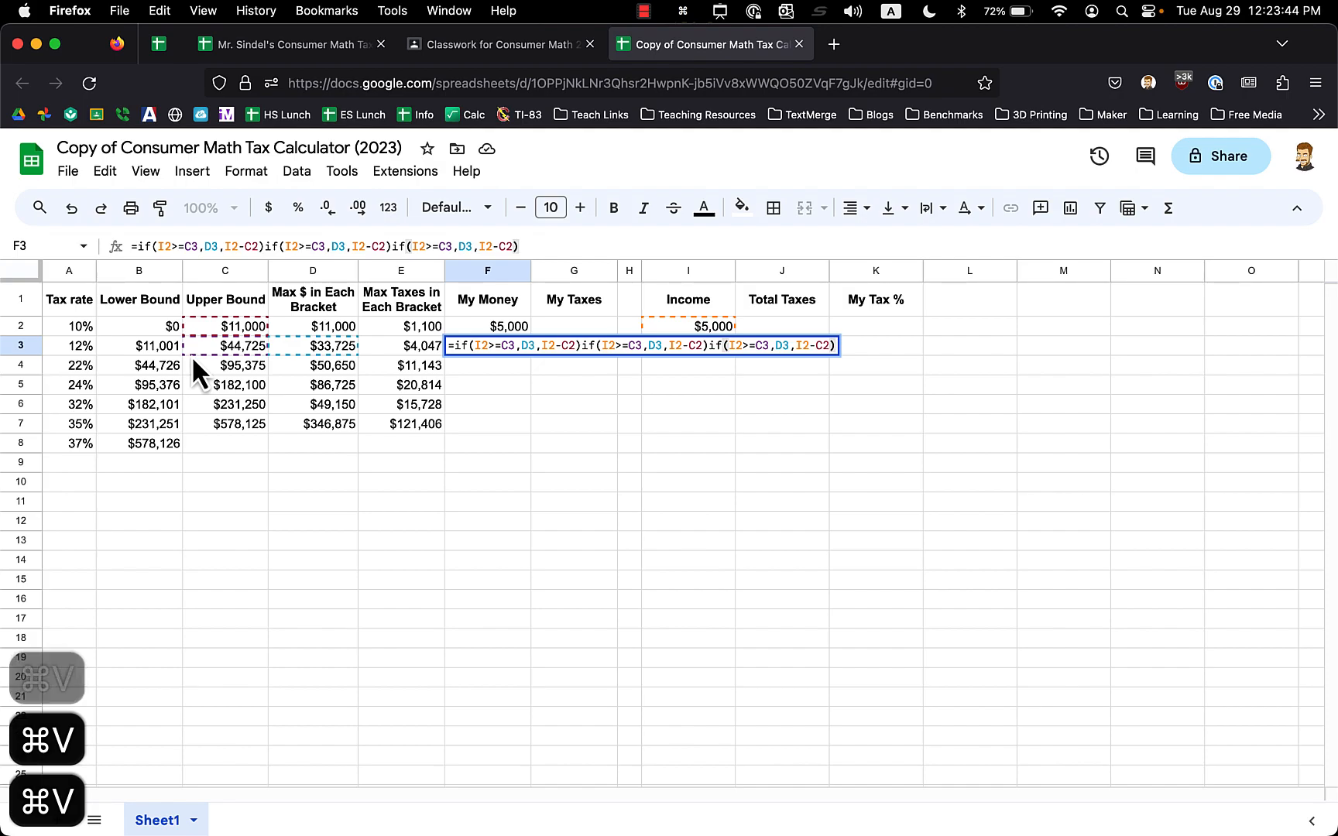
key(Escape)
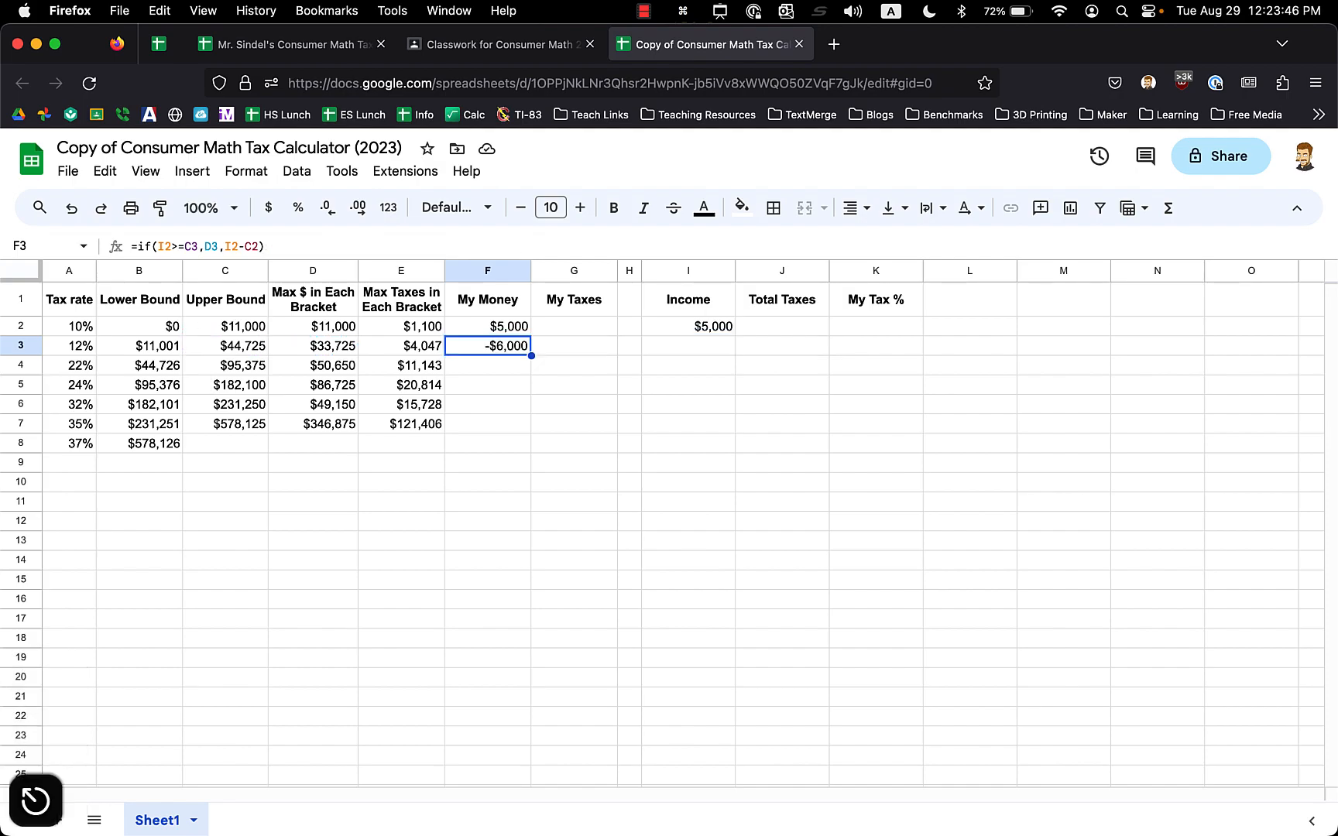
Begin a replacement IF formula in F3 with the condition I2>C2, comparing the income with the 10% bracket's upper bound
text(=)
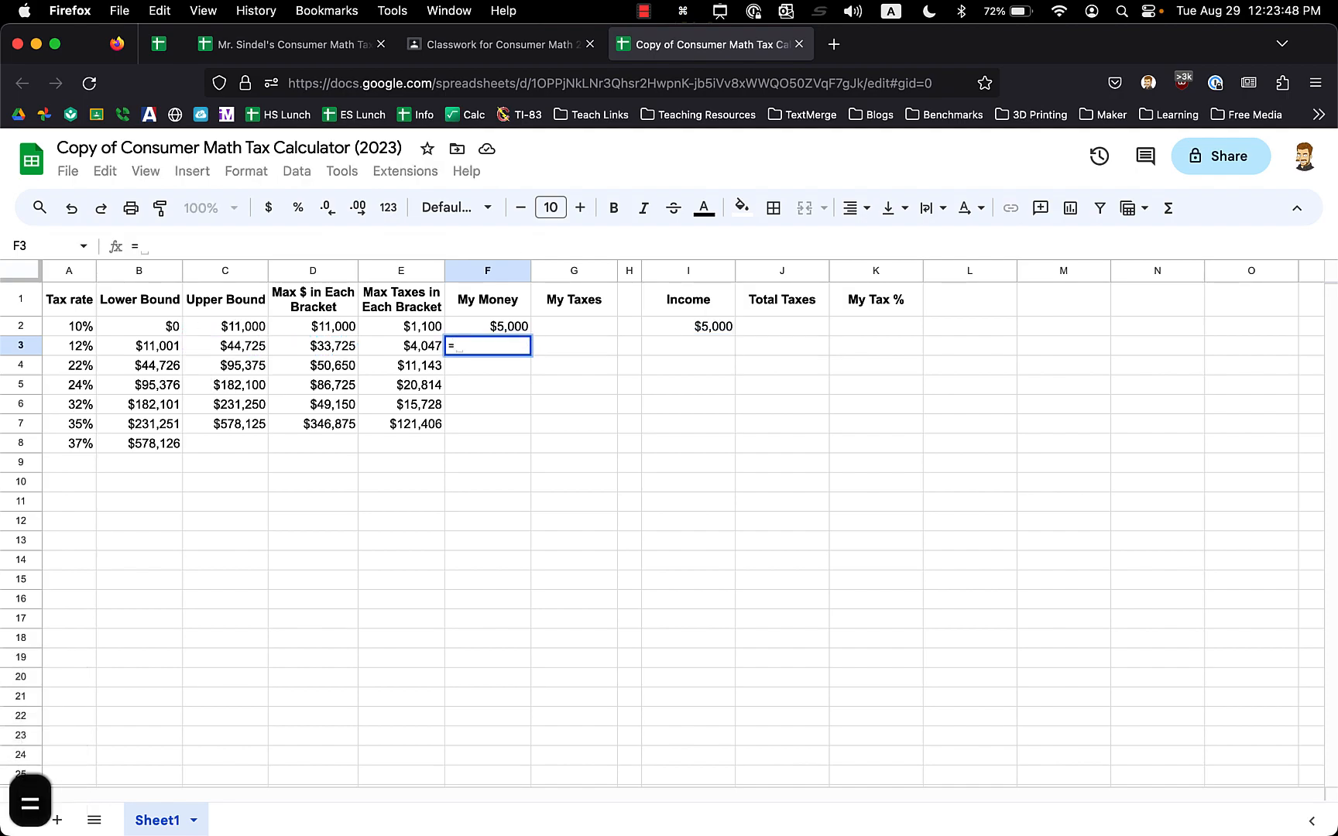
key(super+v)
key(super+z)
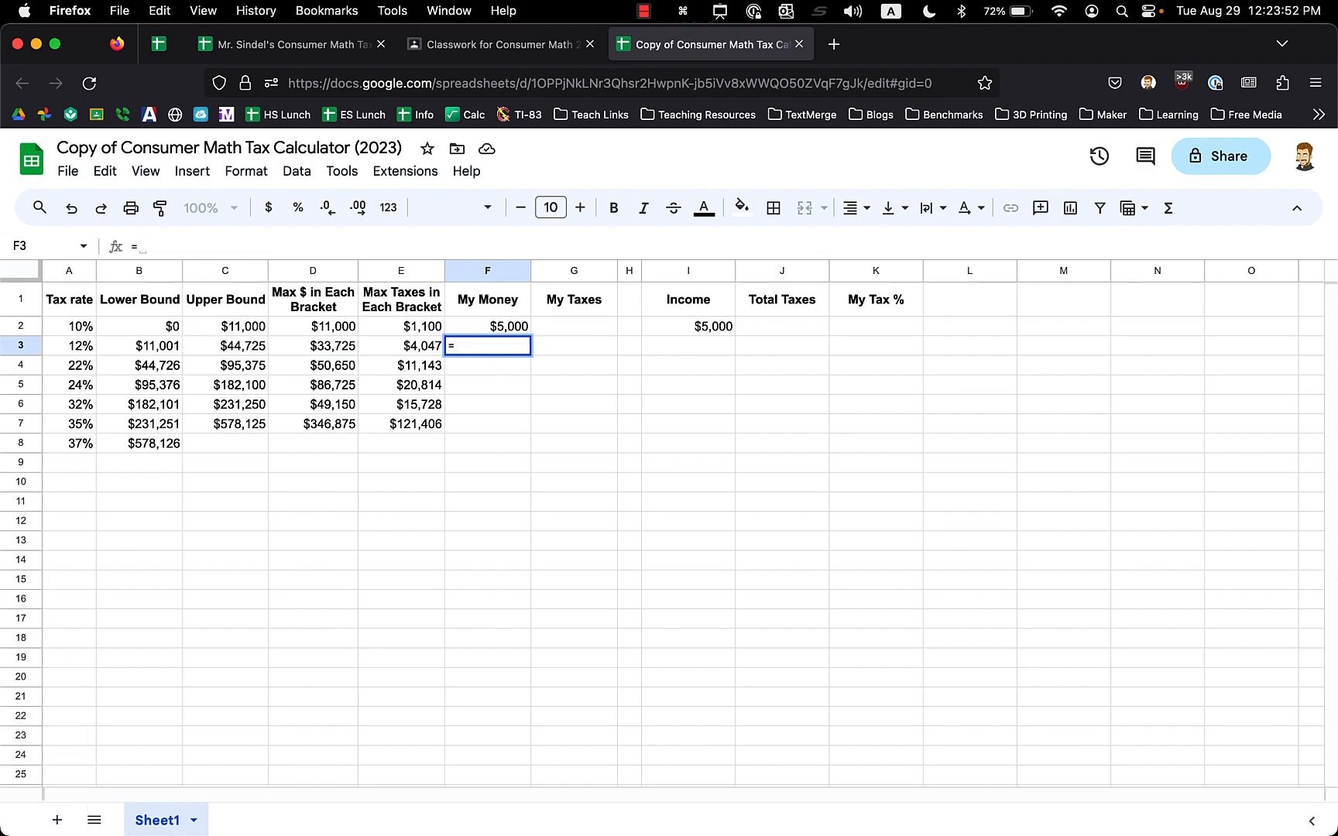
text(if()
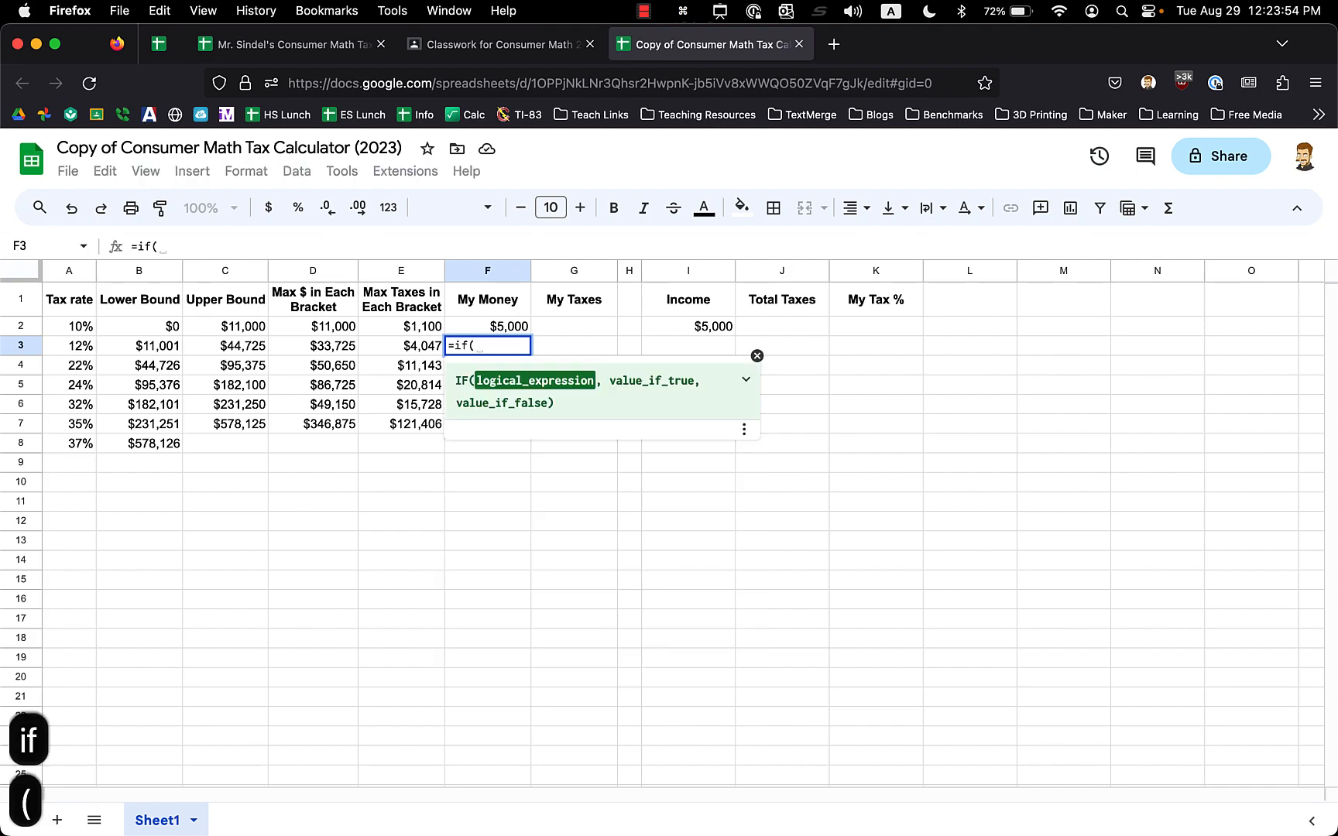
click(697, 325)
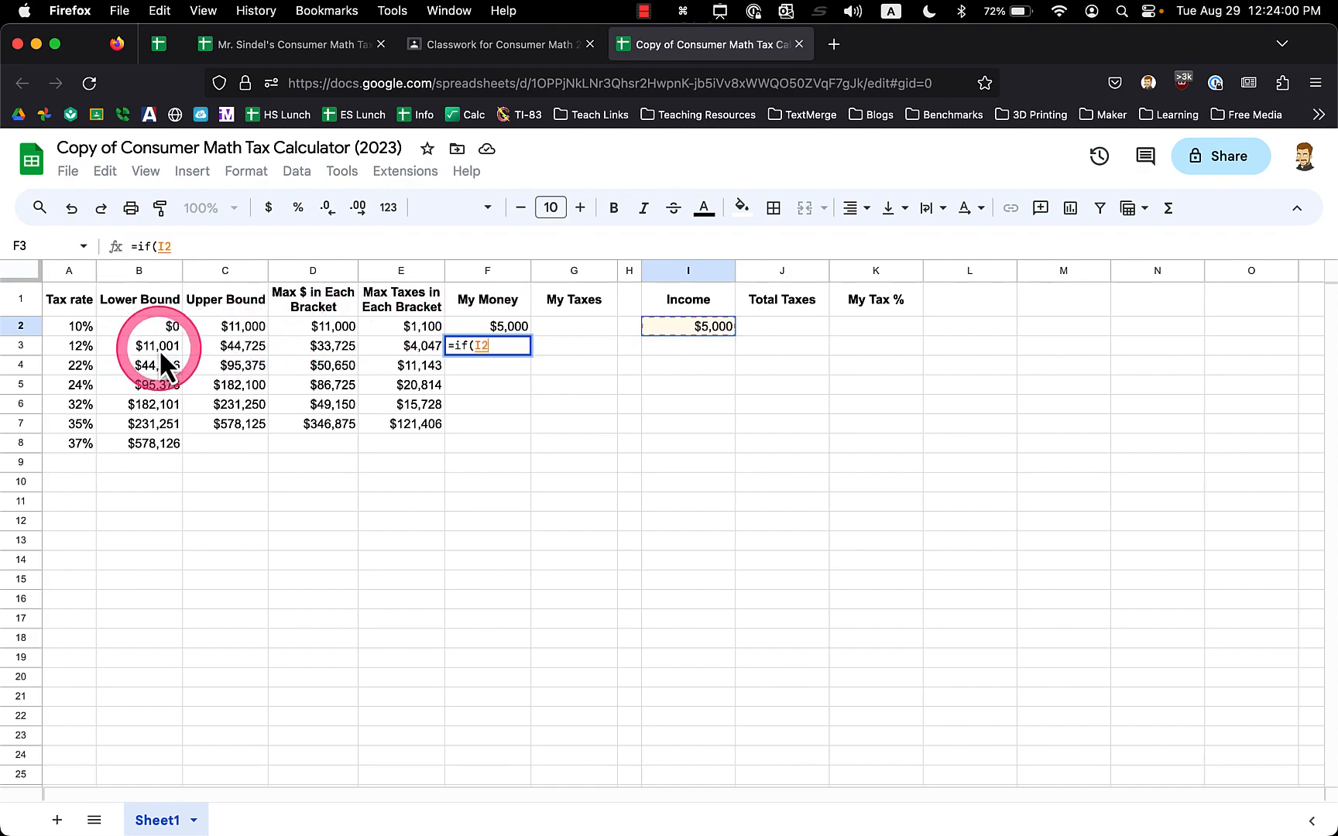
text(>)
click(235, 328)
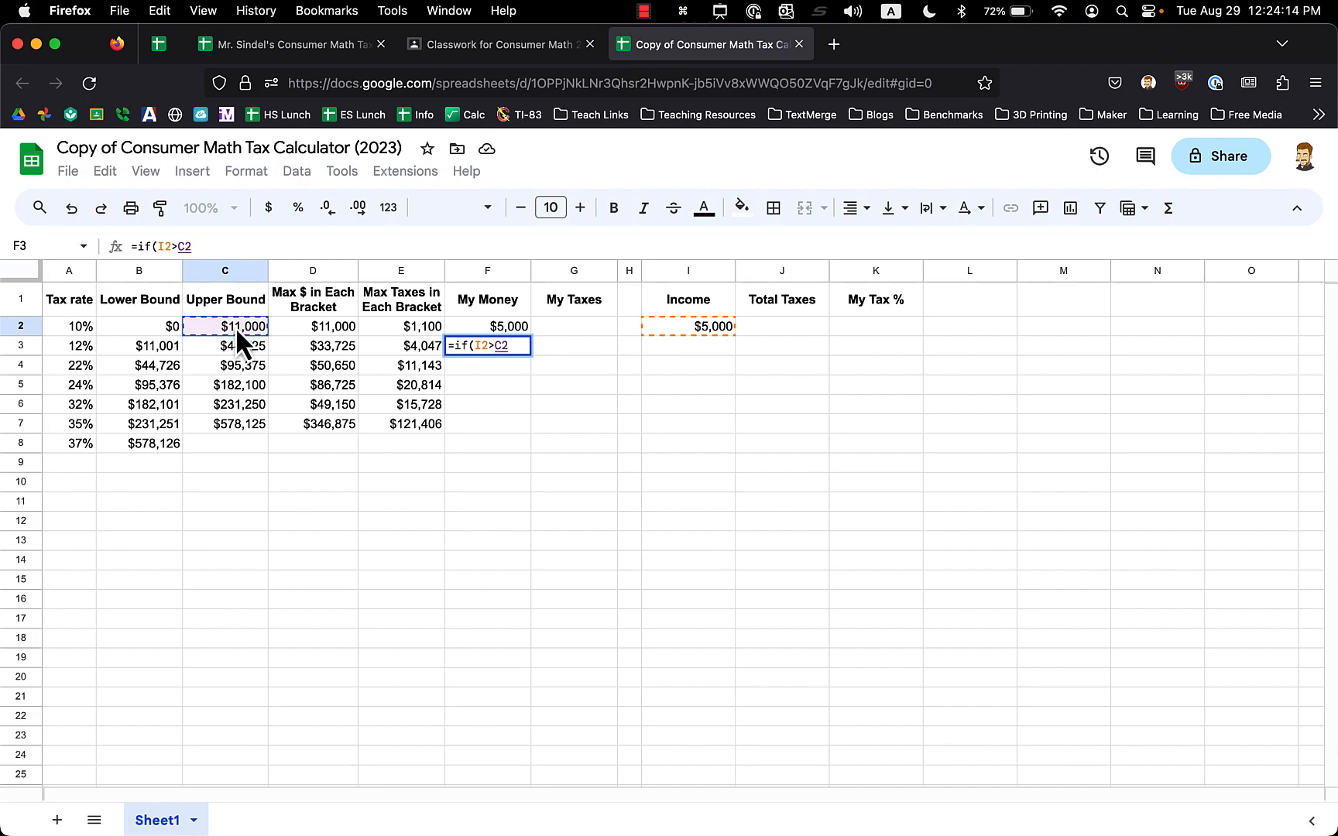
text(,)
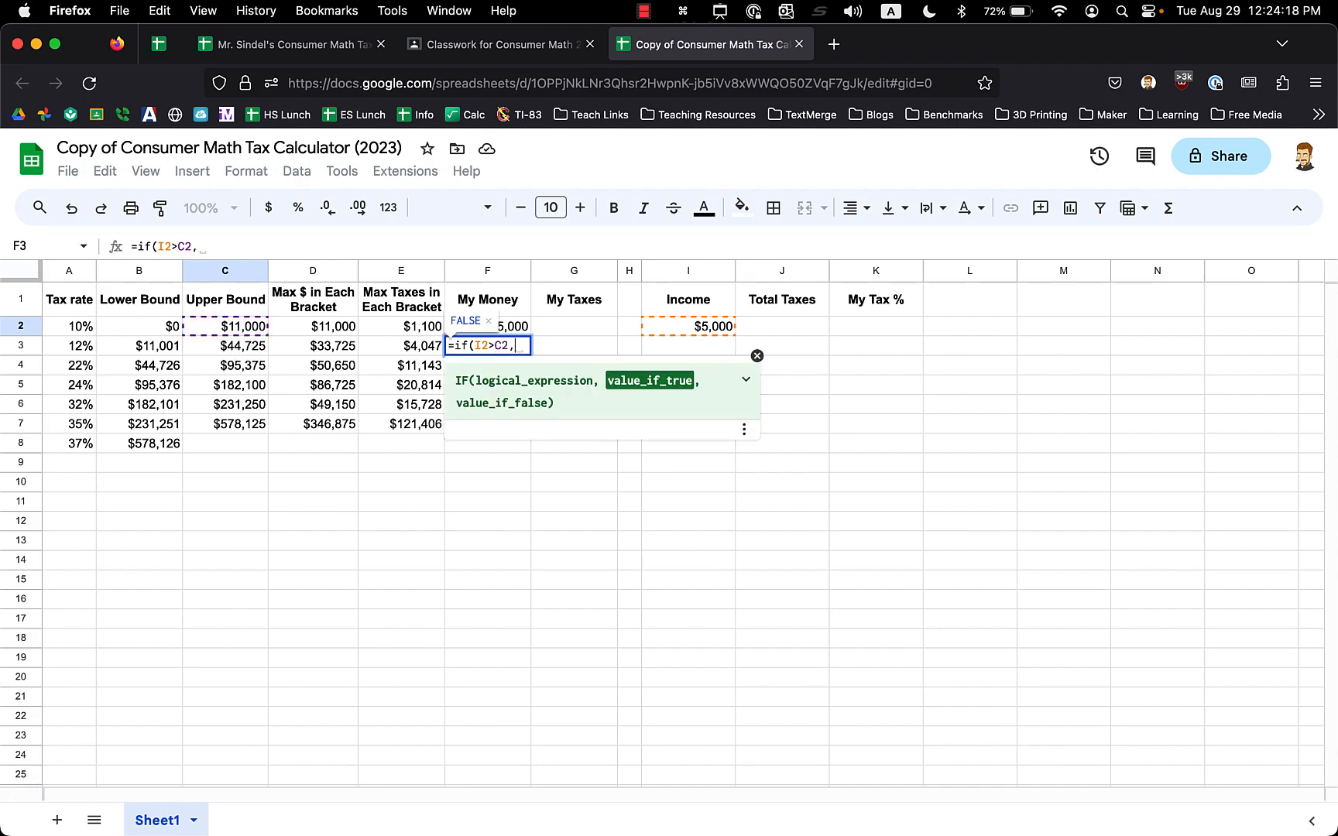
Complete the F3 formula with the copied if(I2>=C3,D3,I2-C2) as the true value and empty text "" as the false value
key(super+v)
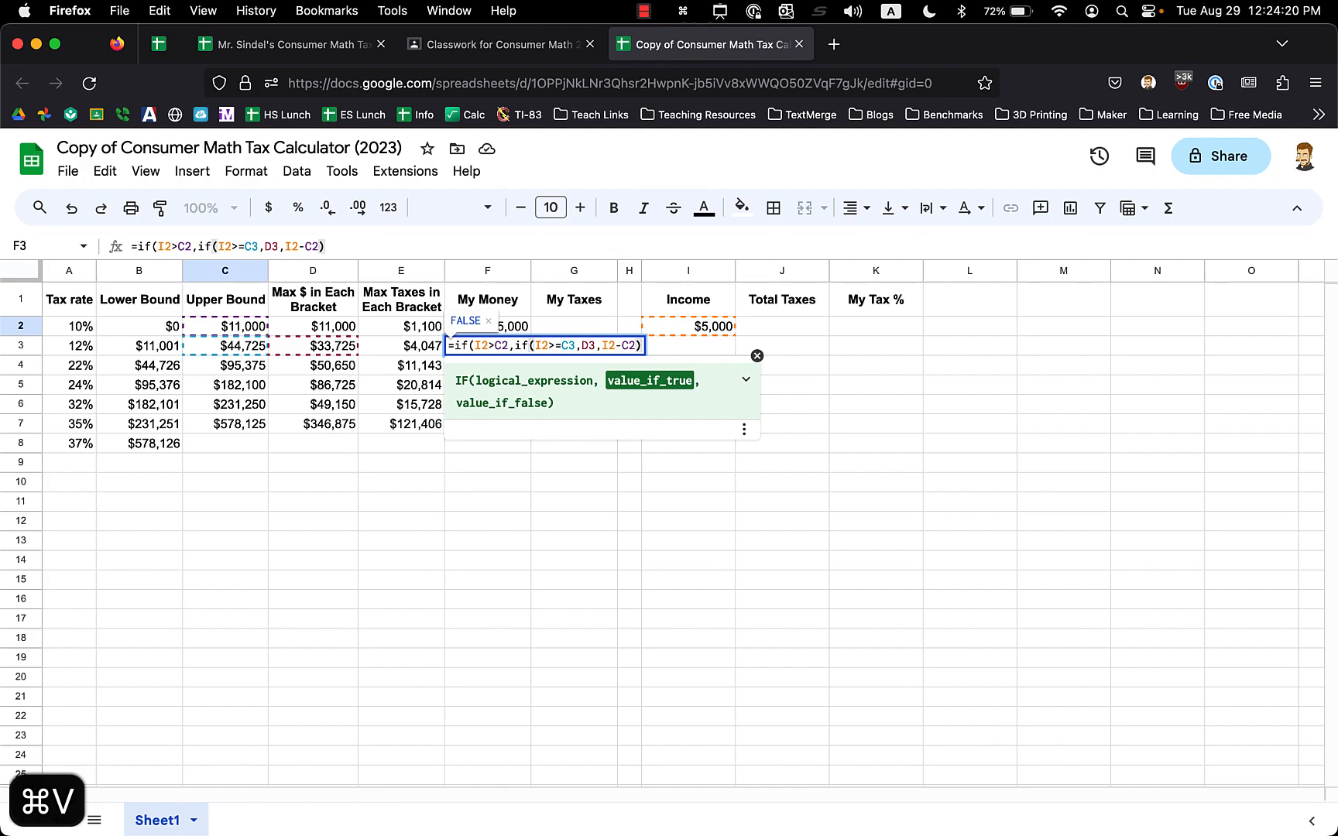
text(,)
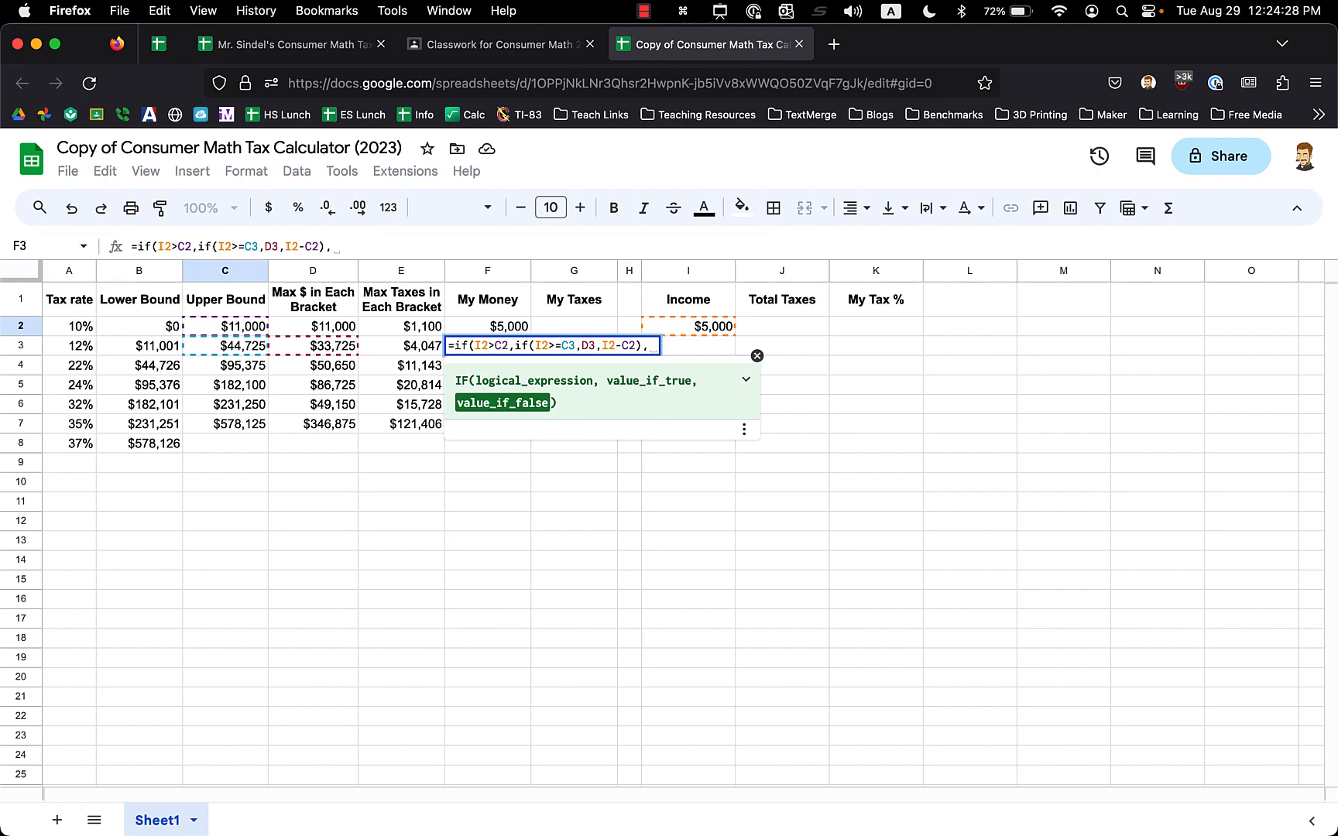
text("")
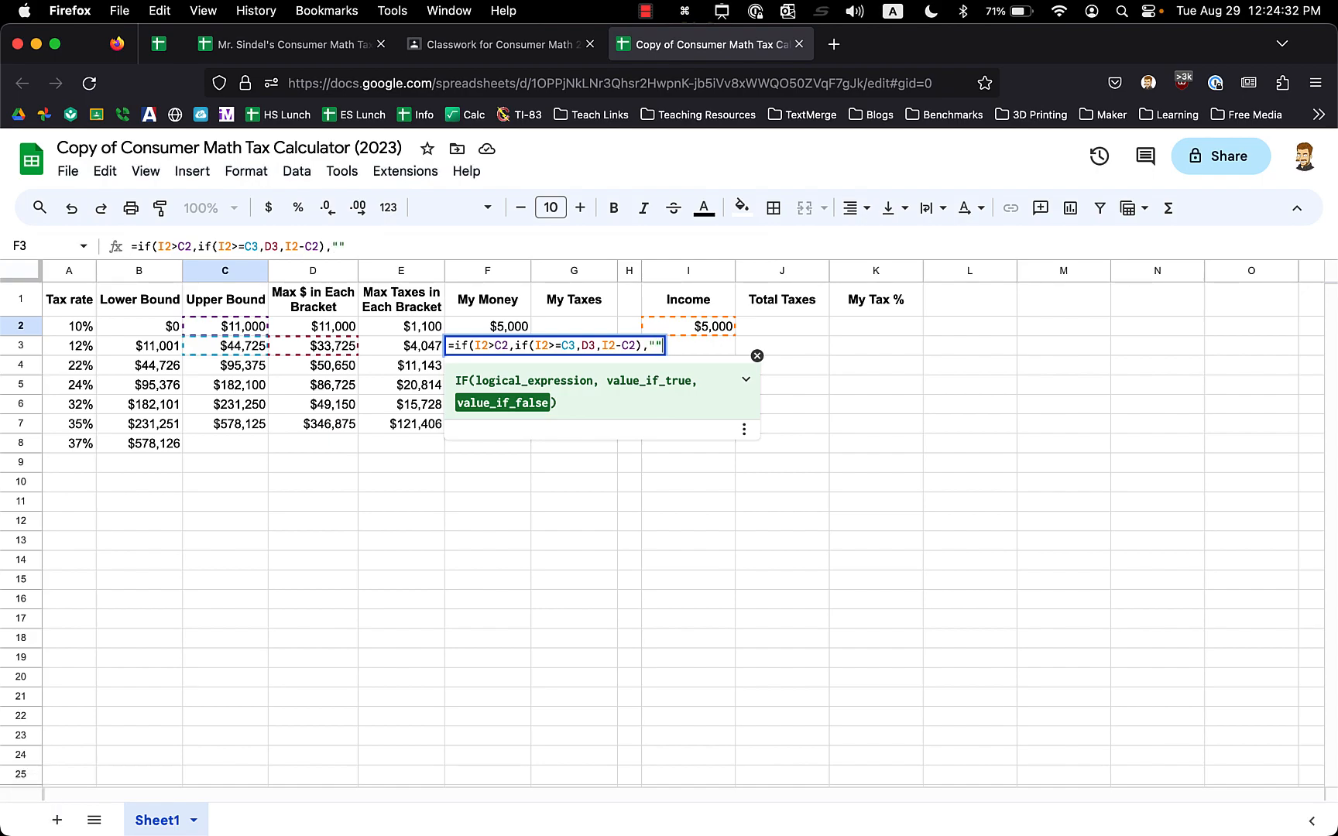
key(Return)
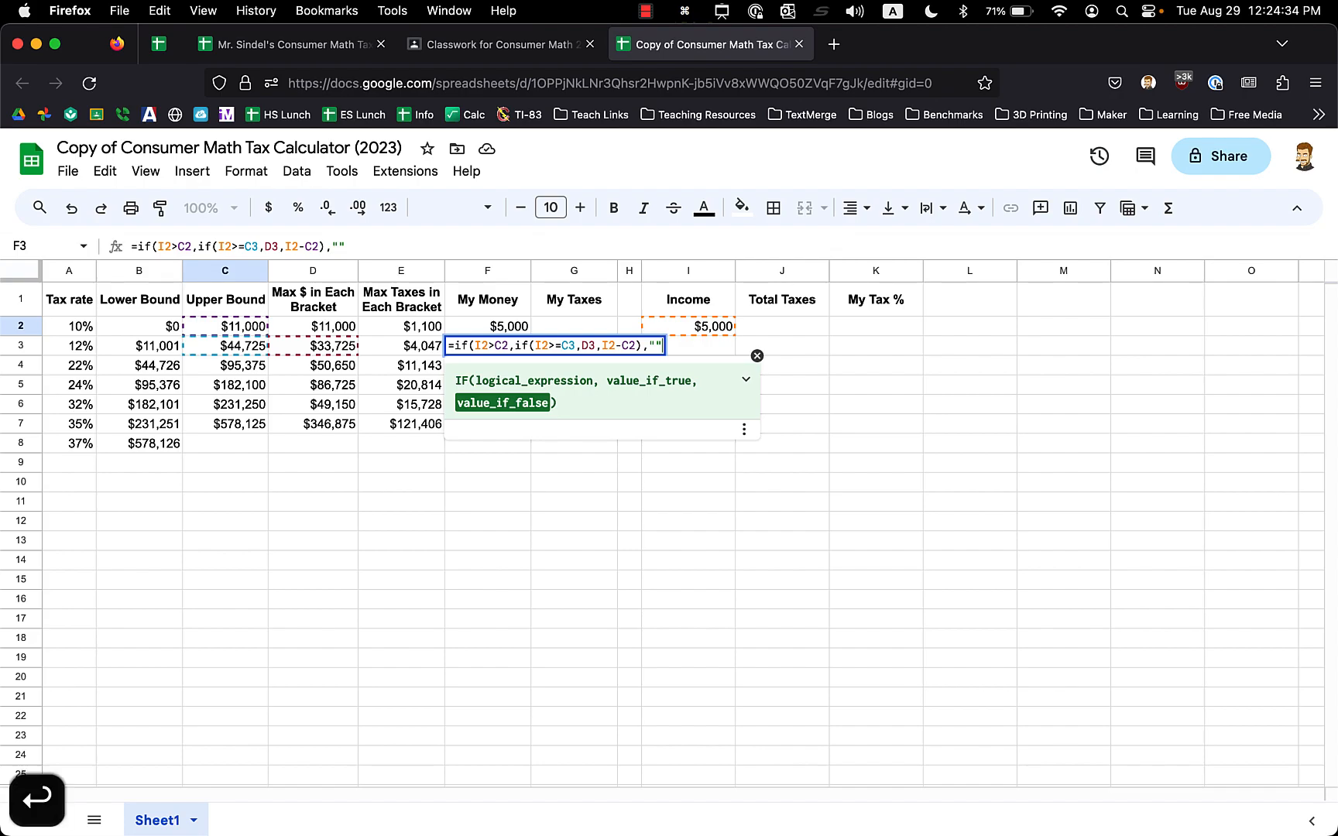
key(Up)
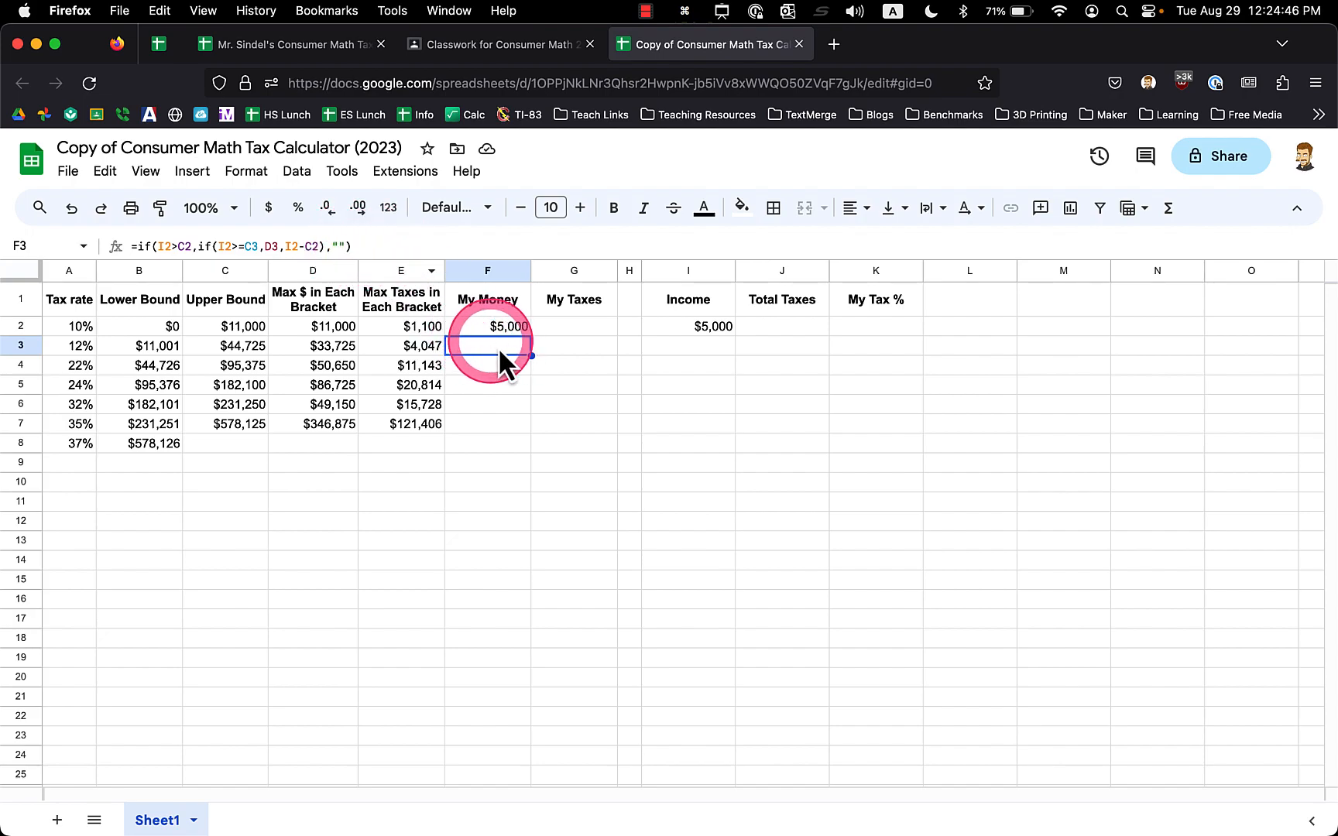
Test the F3 formula by setting the income in I2 to 20000
click(725, 325)
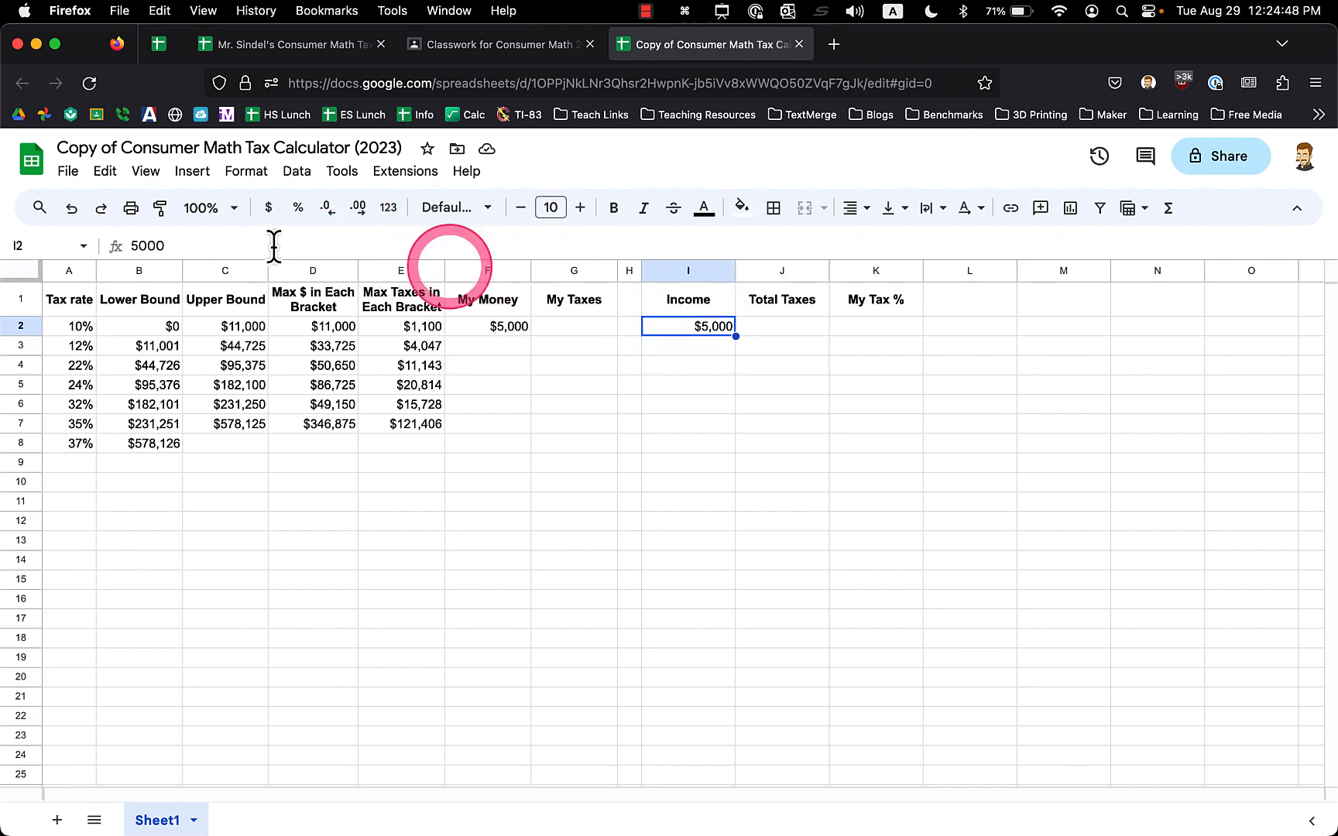
click(139, 245)
key(BackSpace)
key(BackSpace)
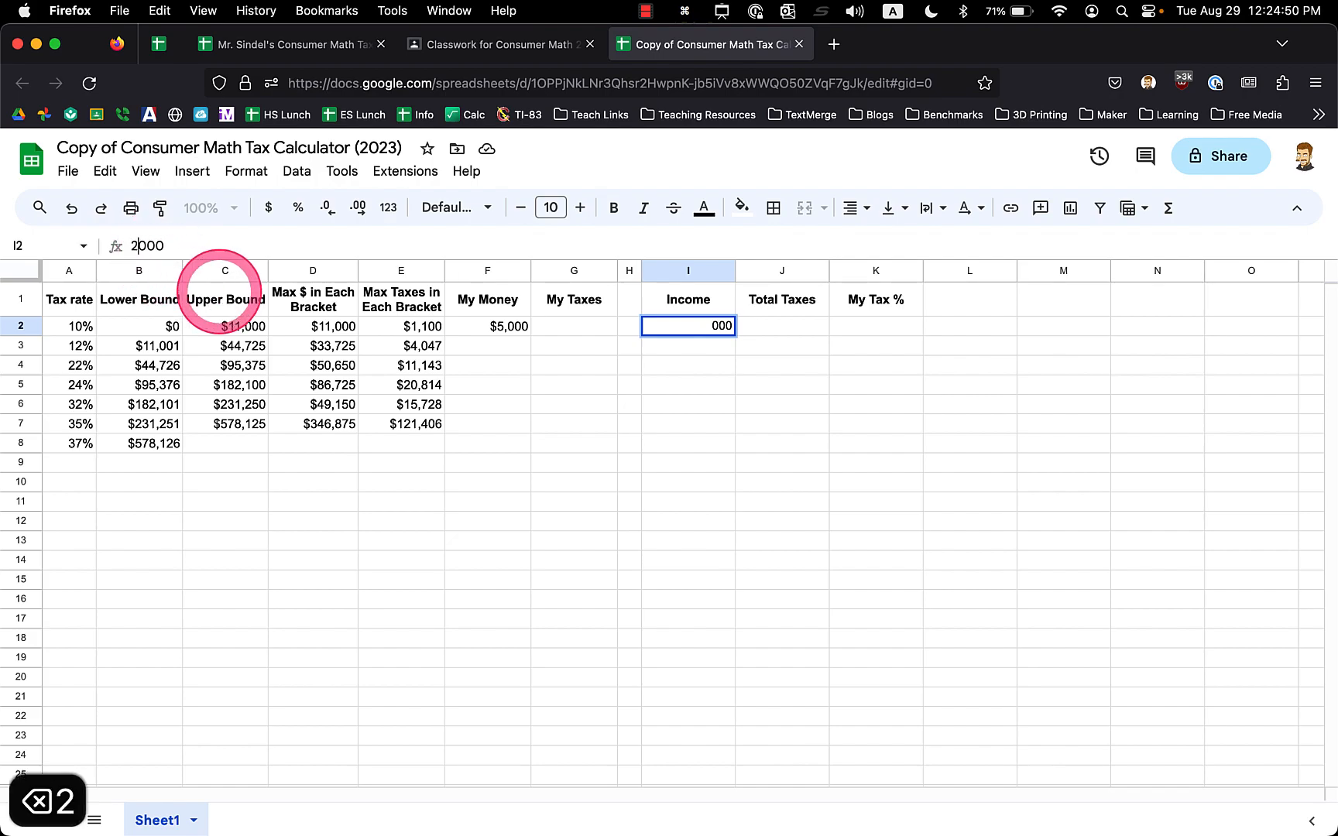
text(20)
key(Return)
click(516, 354)
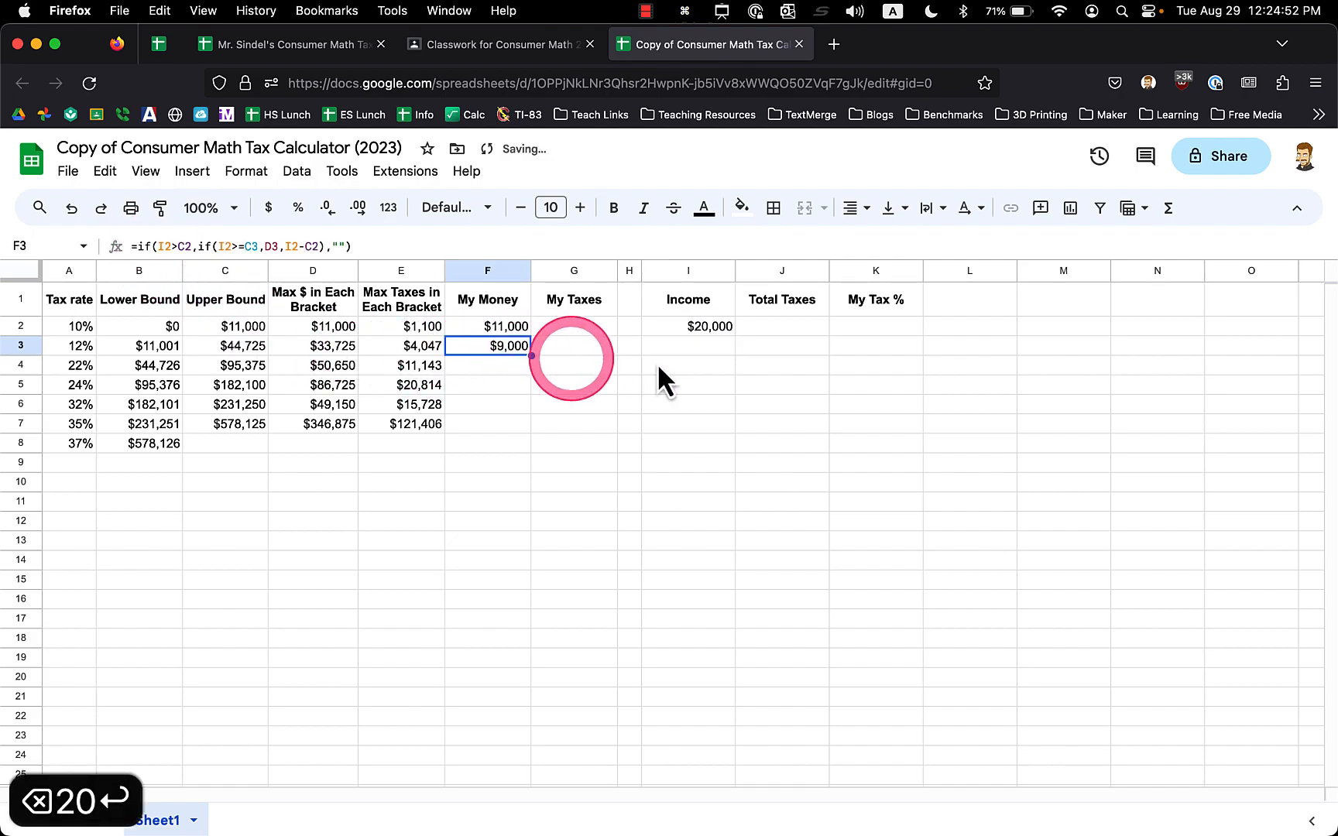
Undo the test change to the income in I2
click(707, 333)
key(super+z)
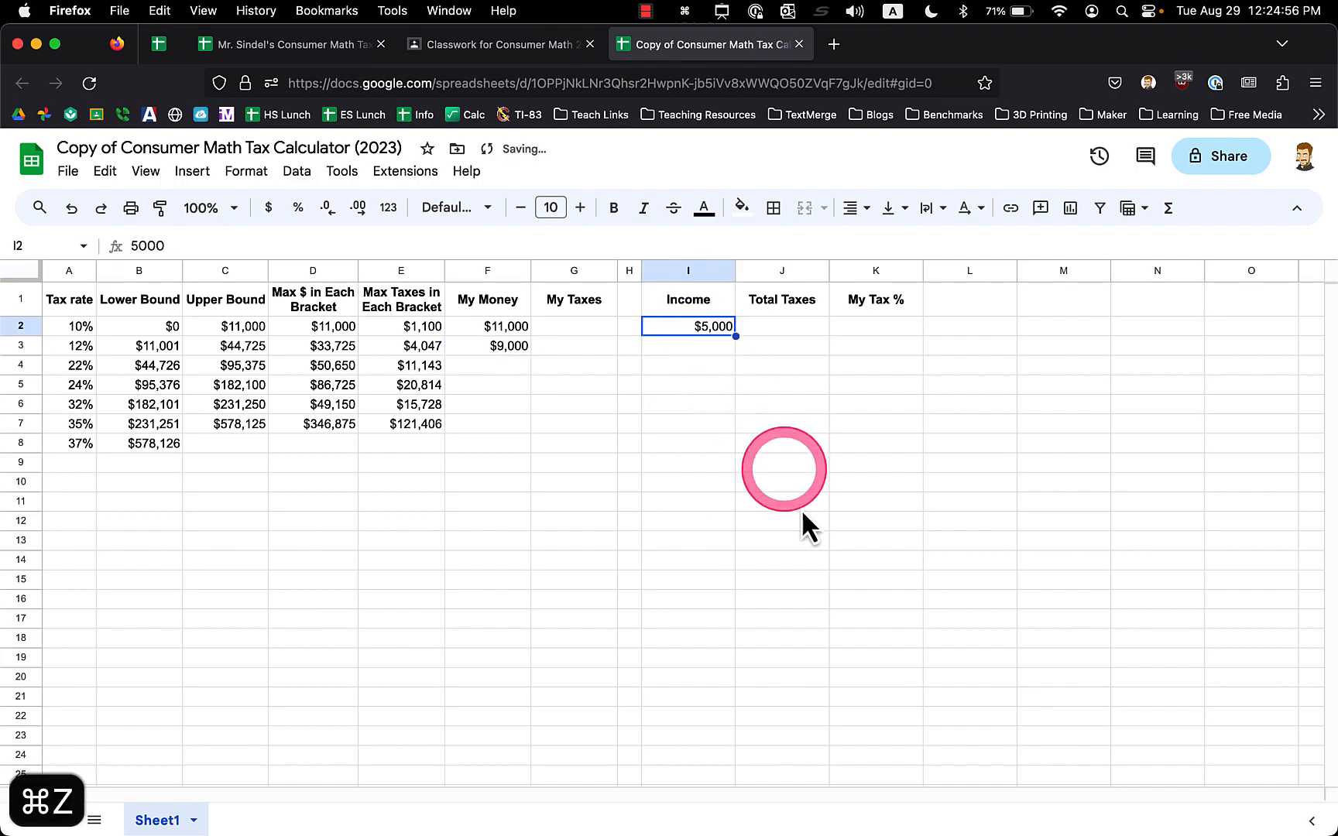
key(super+z)
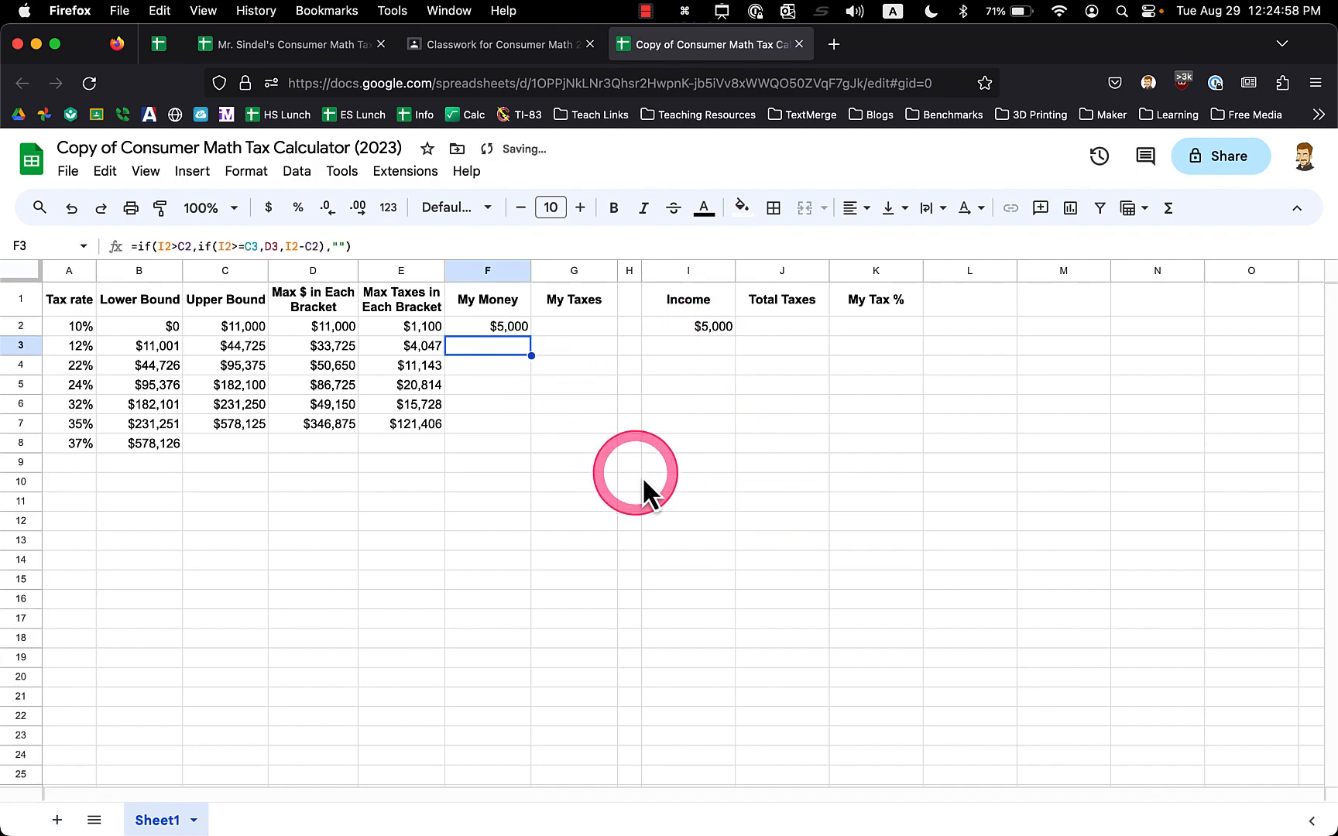
Redo the undone change to the income in I2, restoring 20000
key(super+shift+z)
key(super+shift+z)
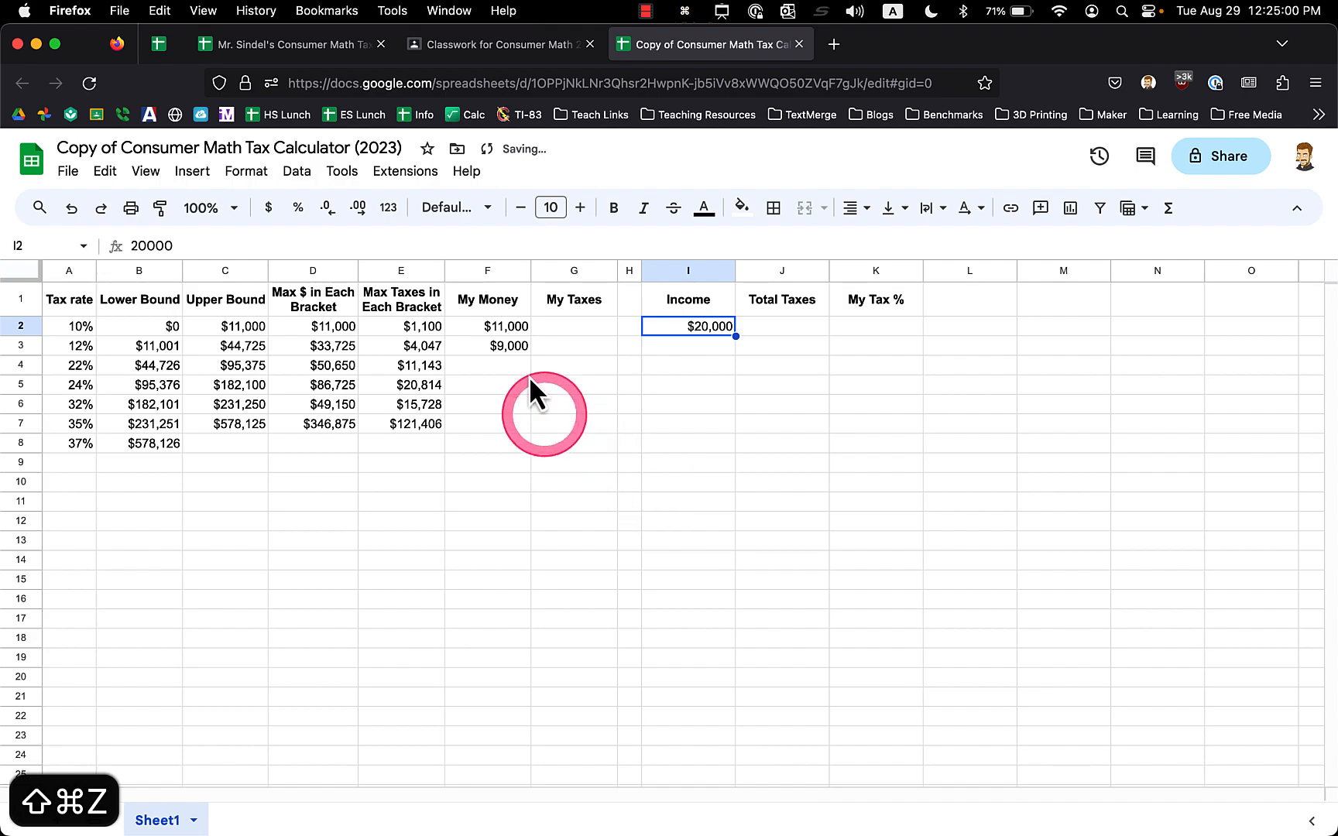
Fill the F3 formula down through F6 and decline the suggested formula correction
click(510, 345)
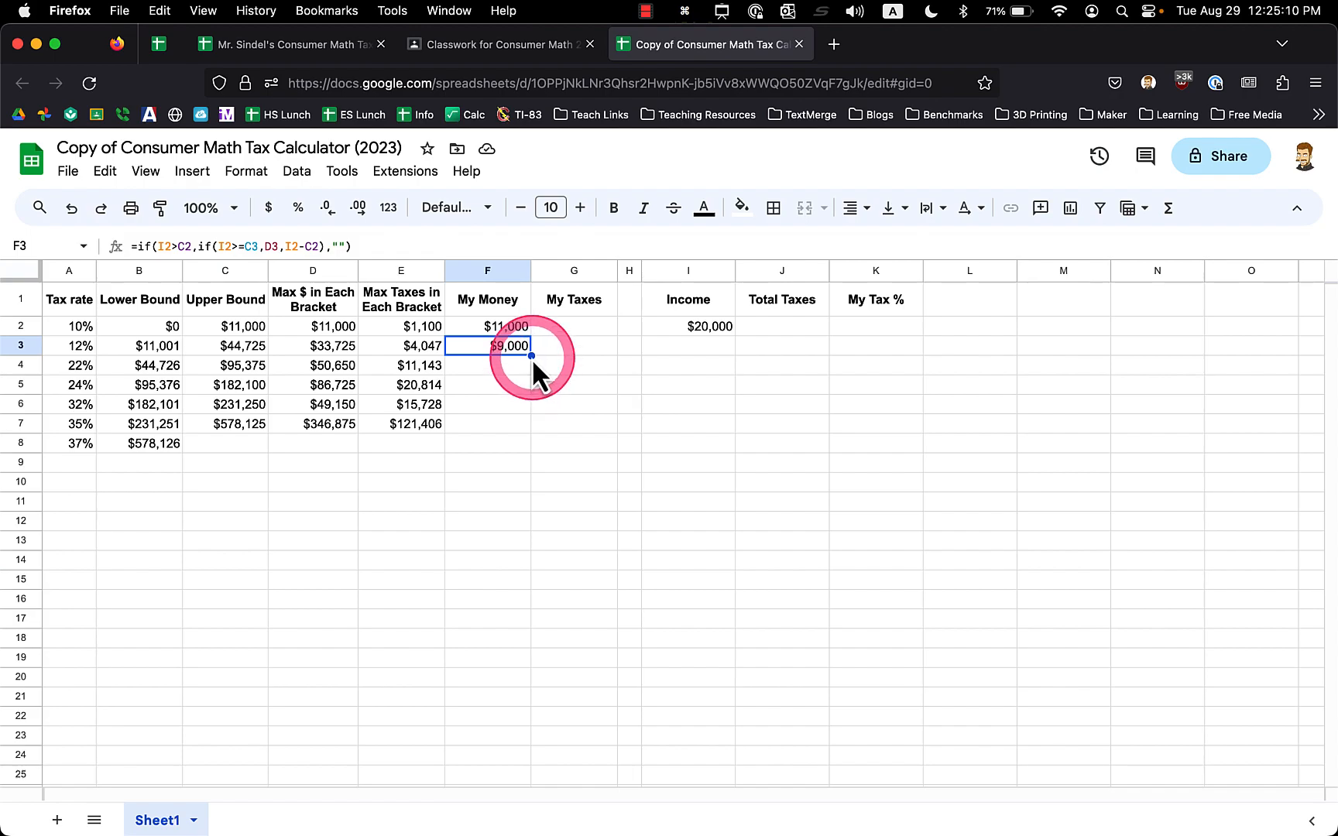
drag(531, 358, 528, 408)
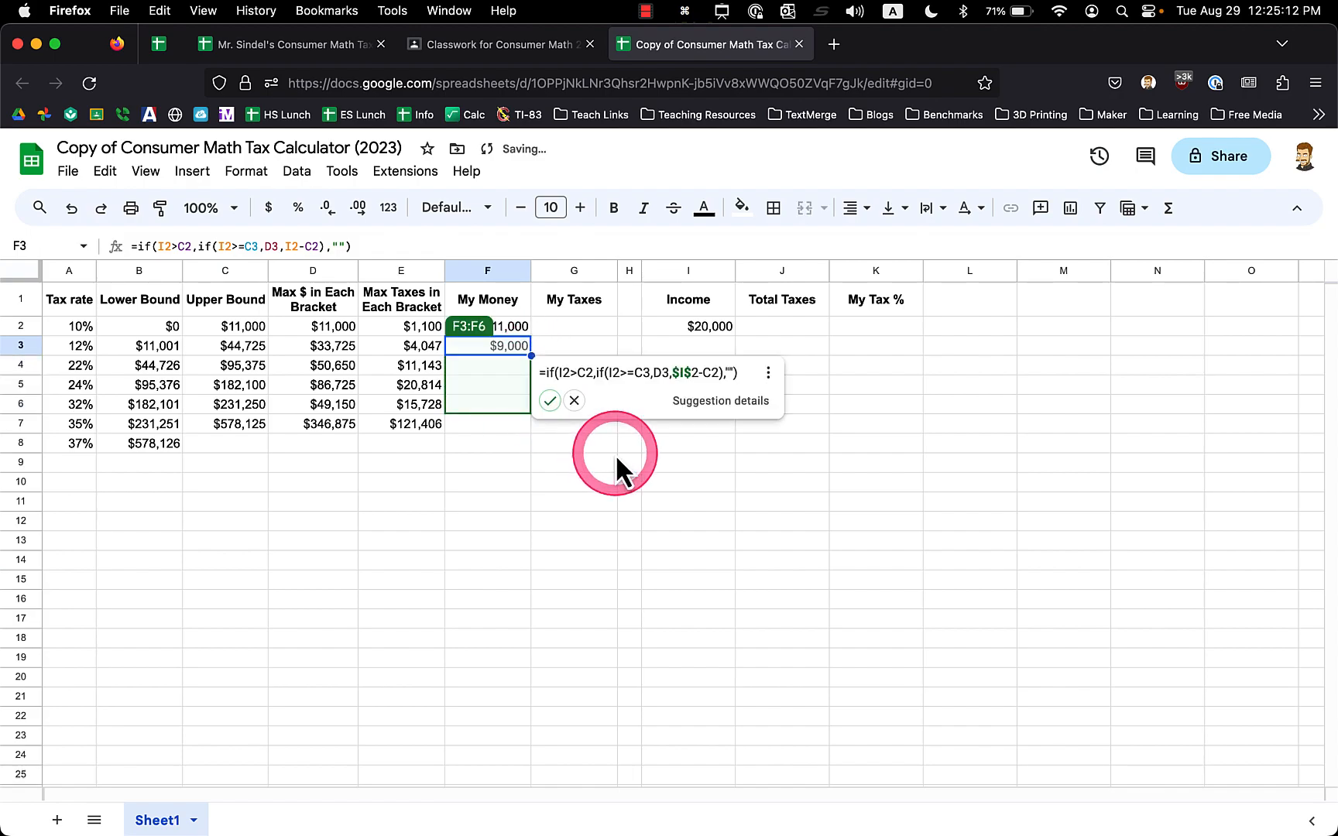
click(574, 400)
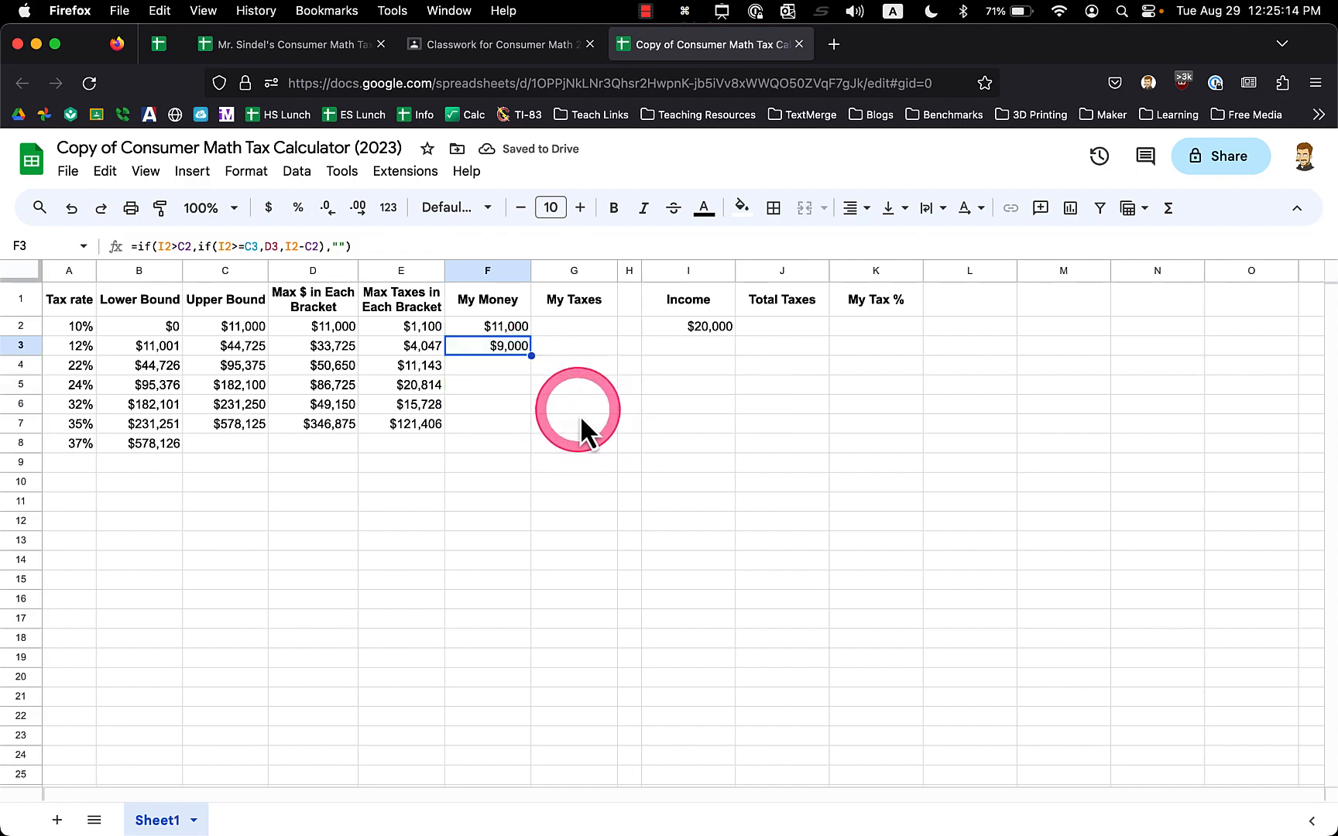
Set the income in I2 to 100000
click(693, 334)
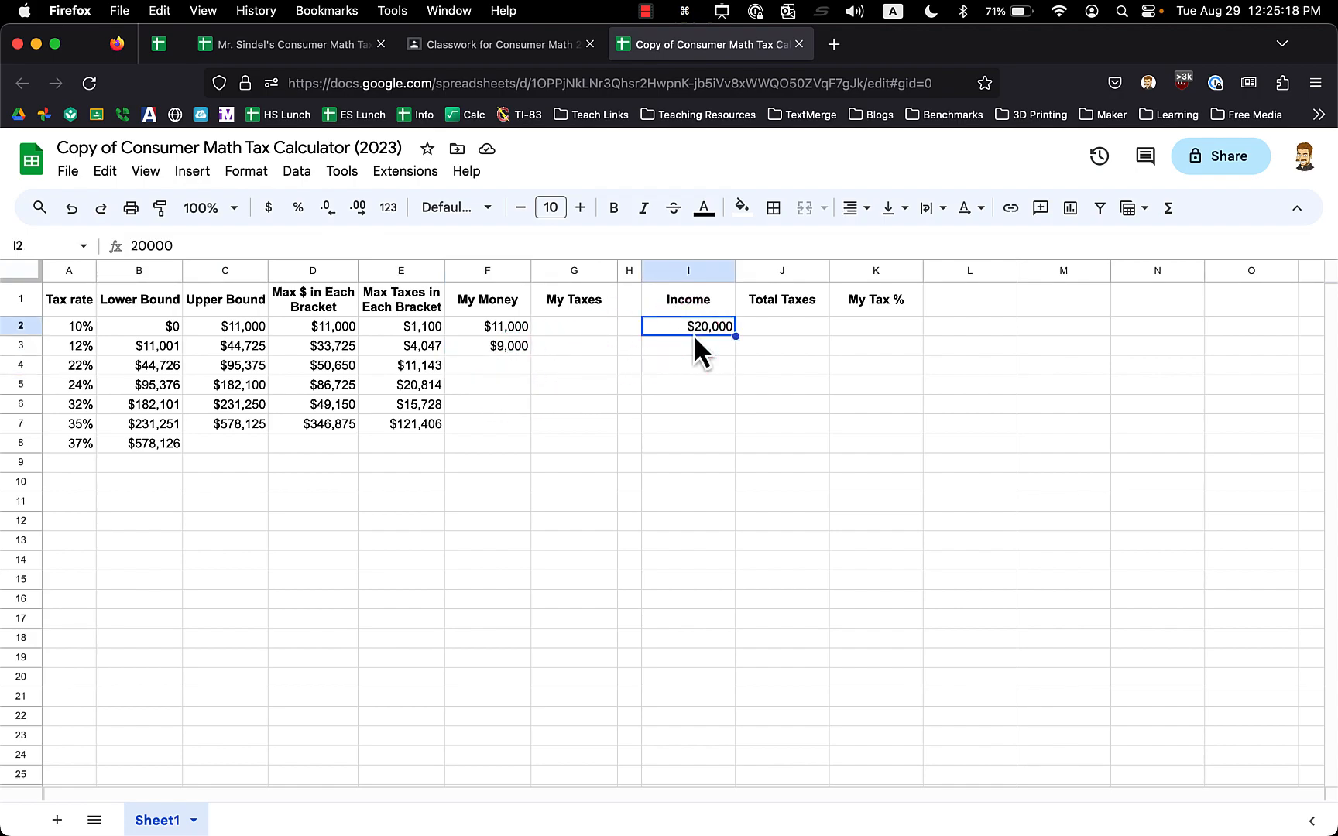
text(100000)
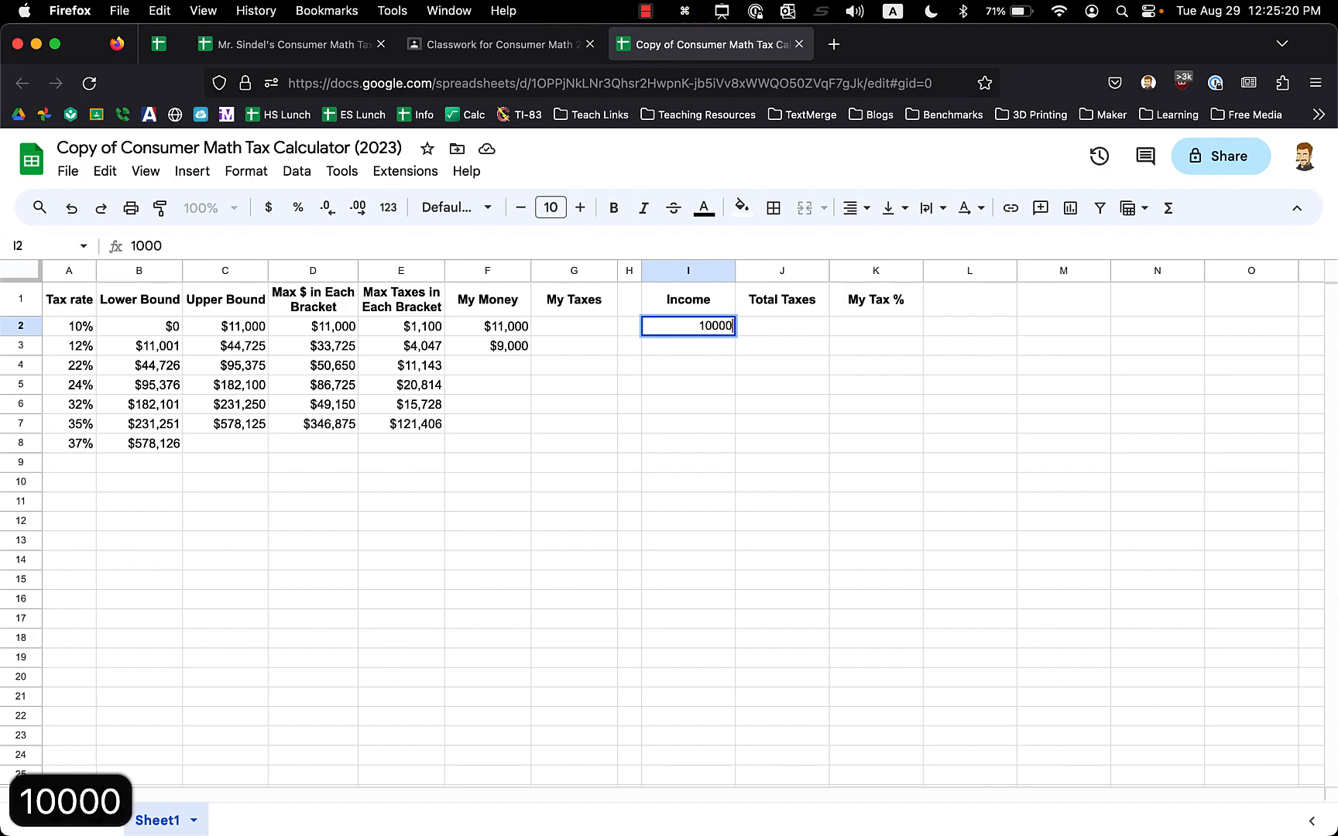
key(Return)
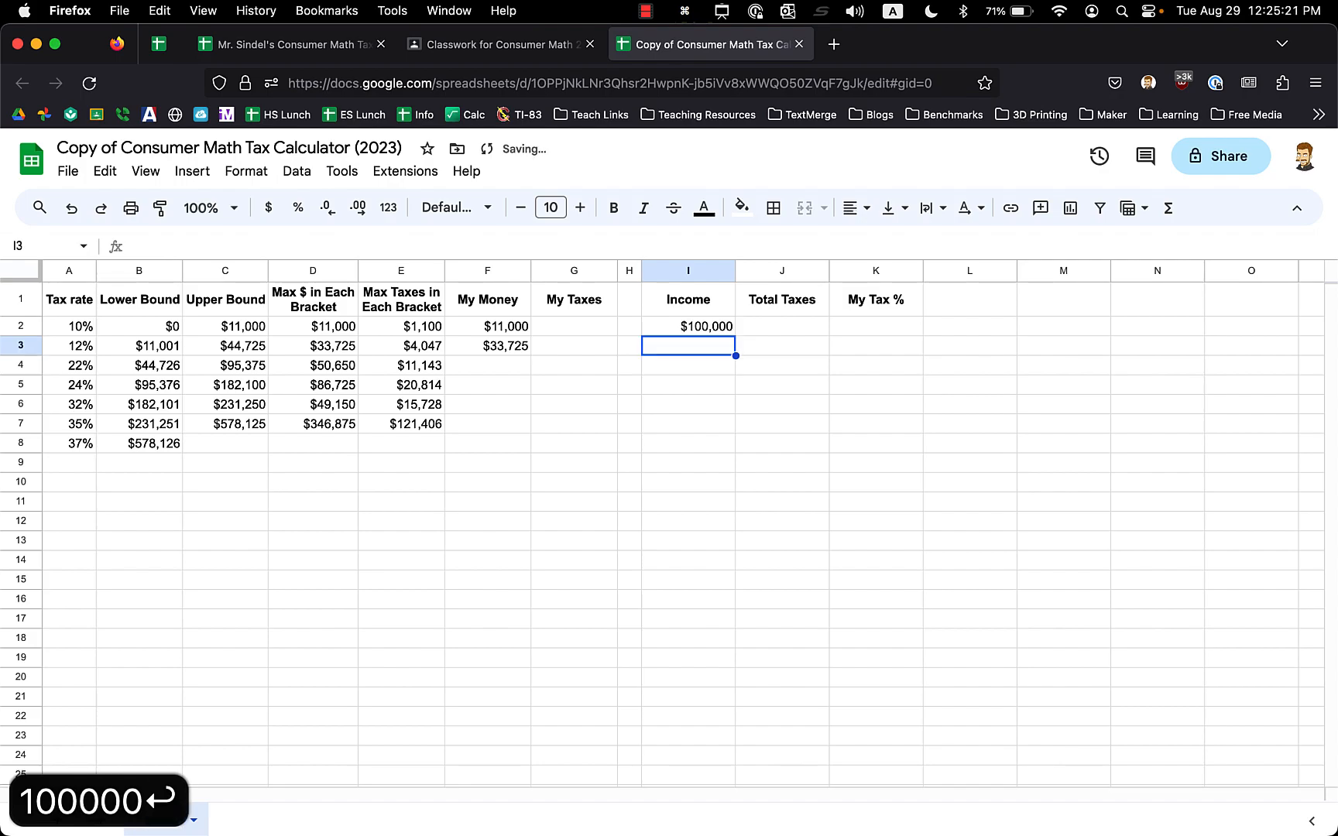
Inspect the copied formulas in F4 and F5, checking which income cell they reference compared with I2
click(482, 368)
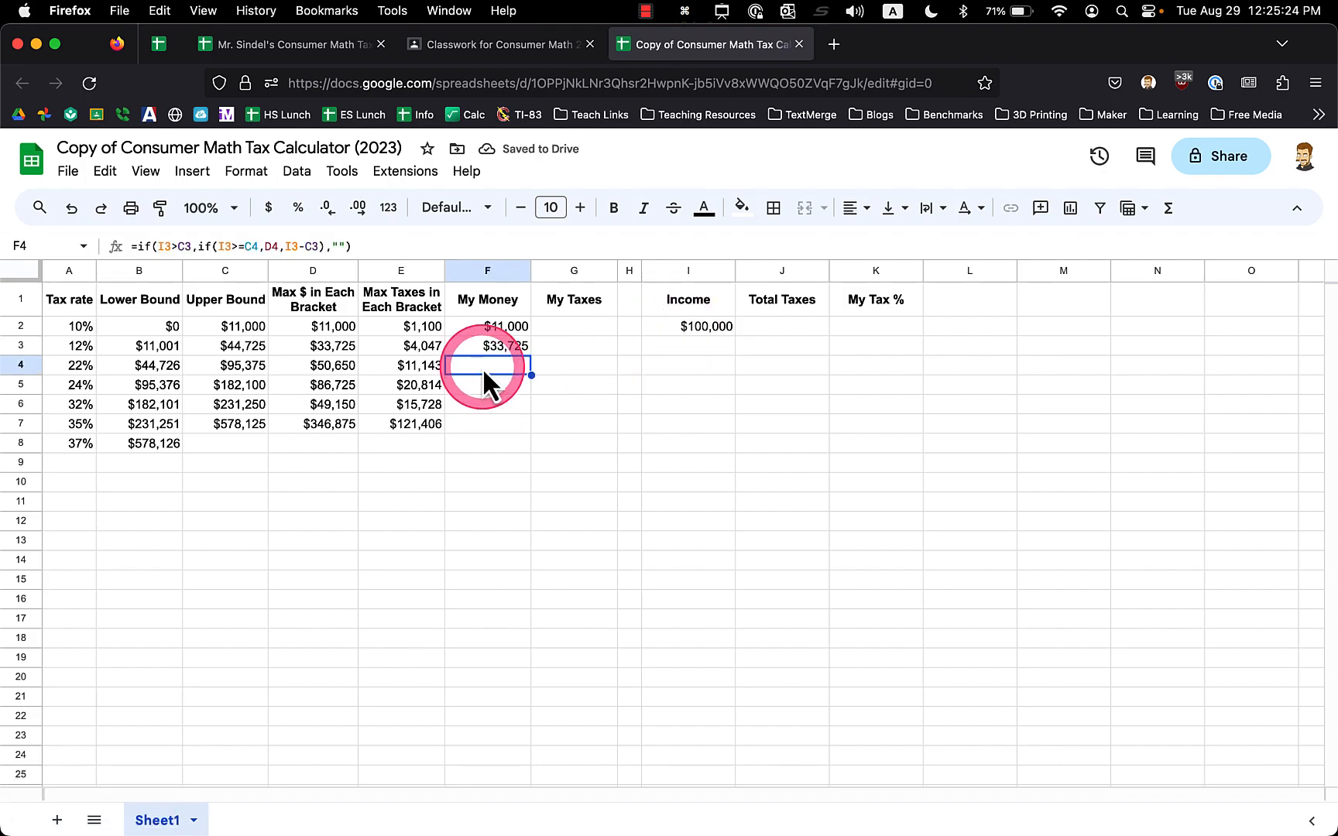
click(484, 364)
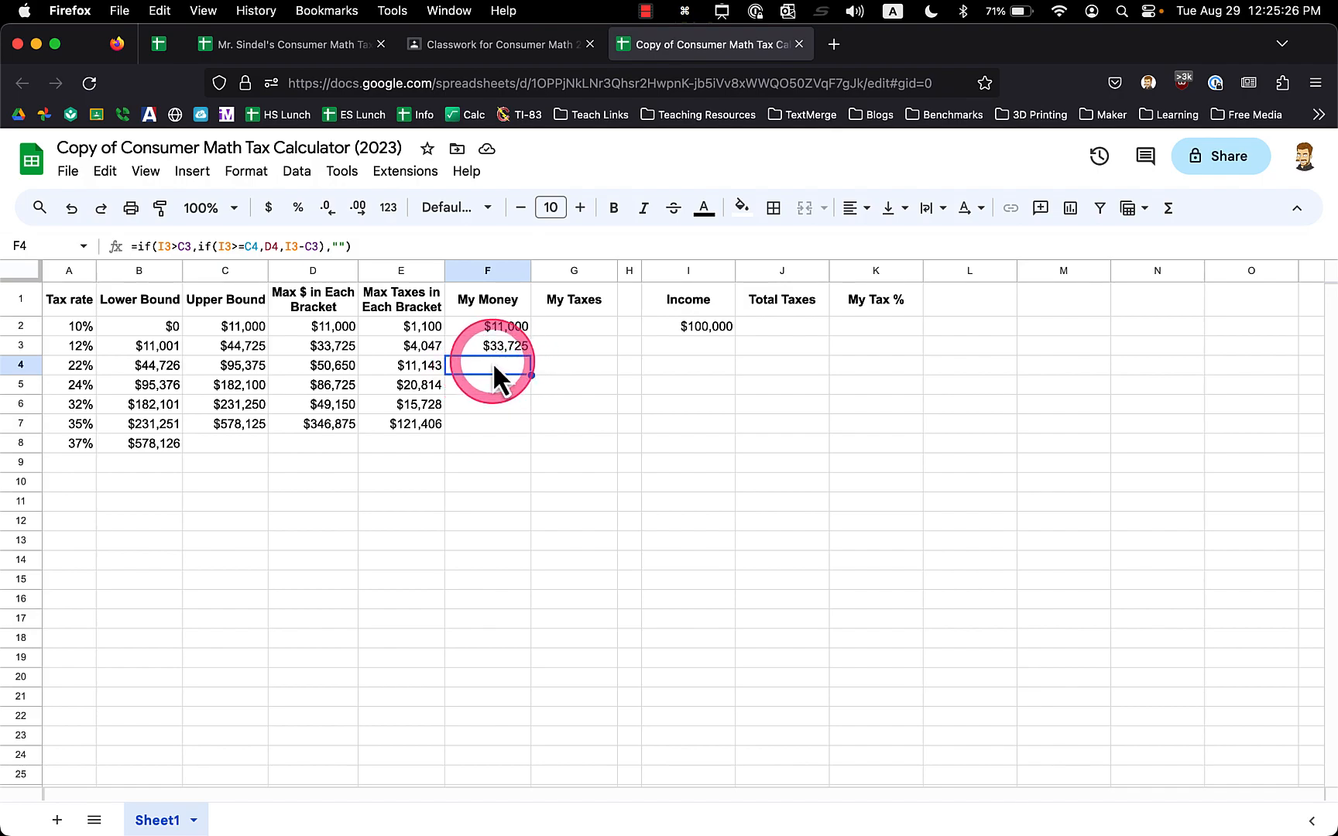
click(503, 386)
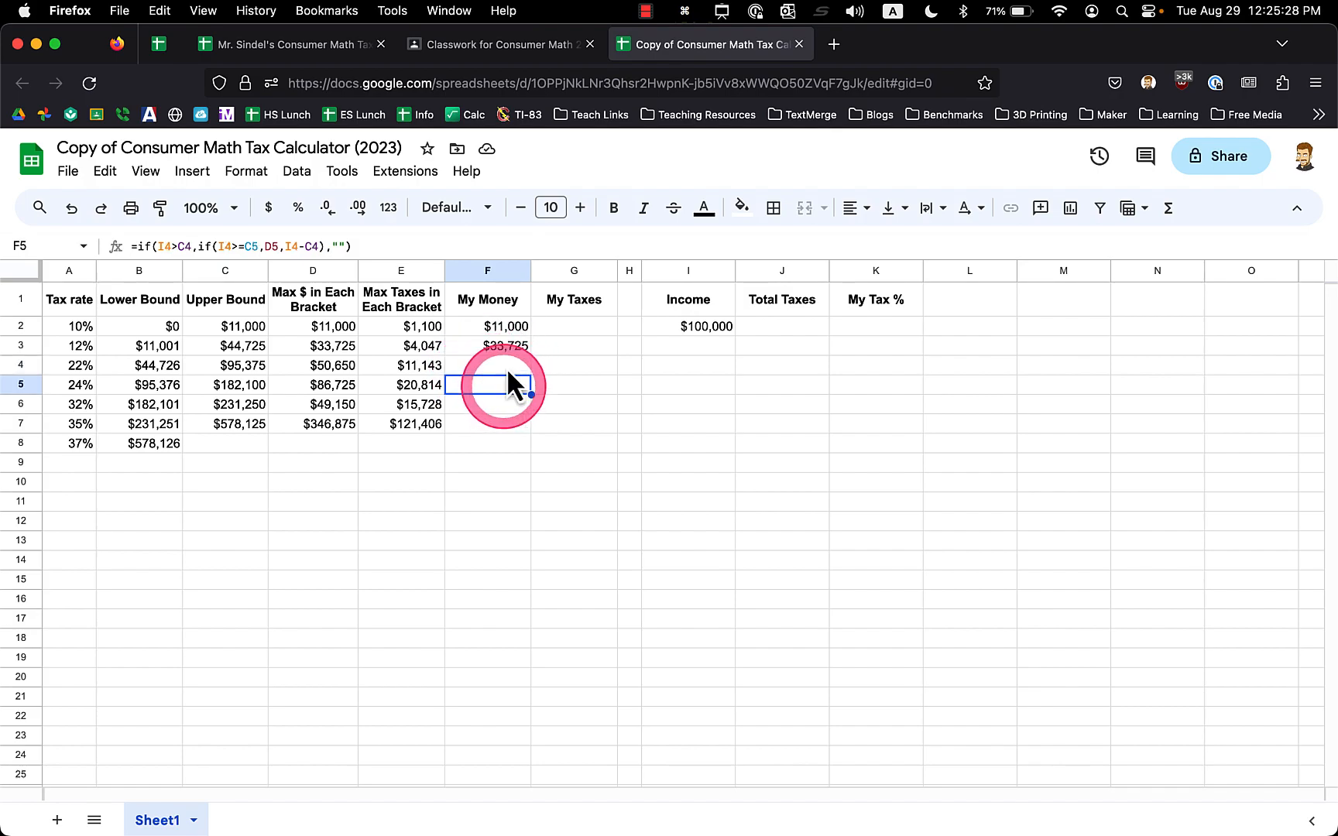
click(689, 344)
click(488, 328)
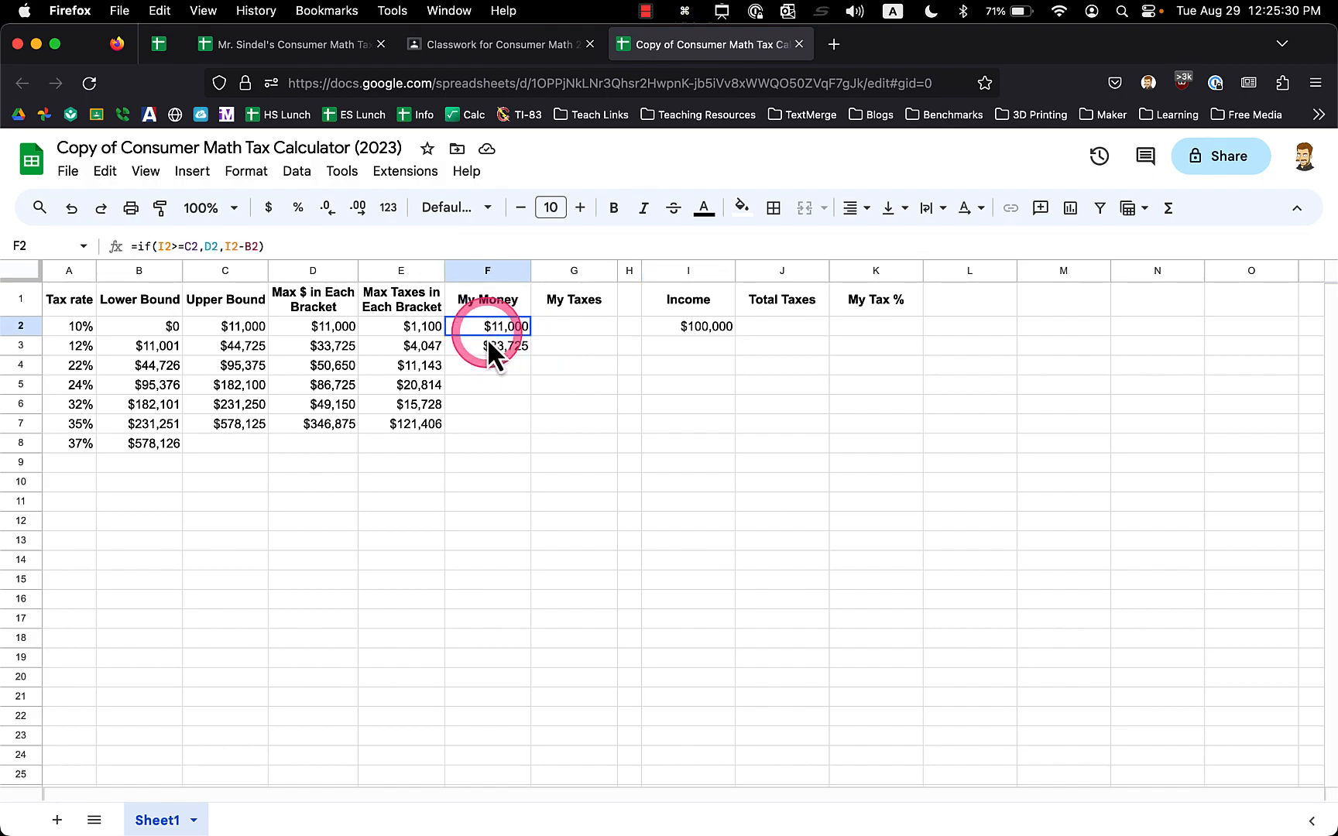
shift+click(488, 347)
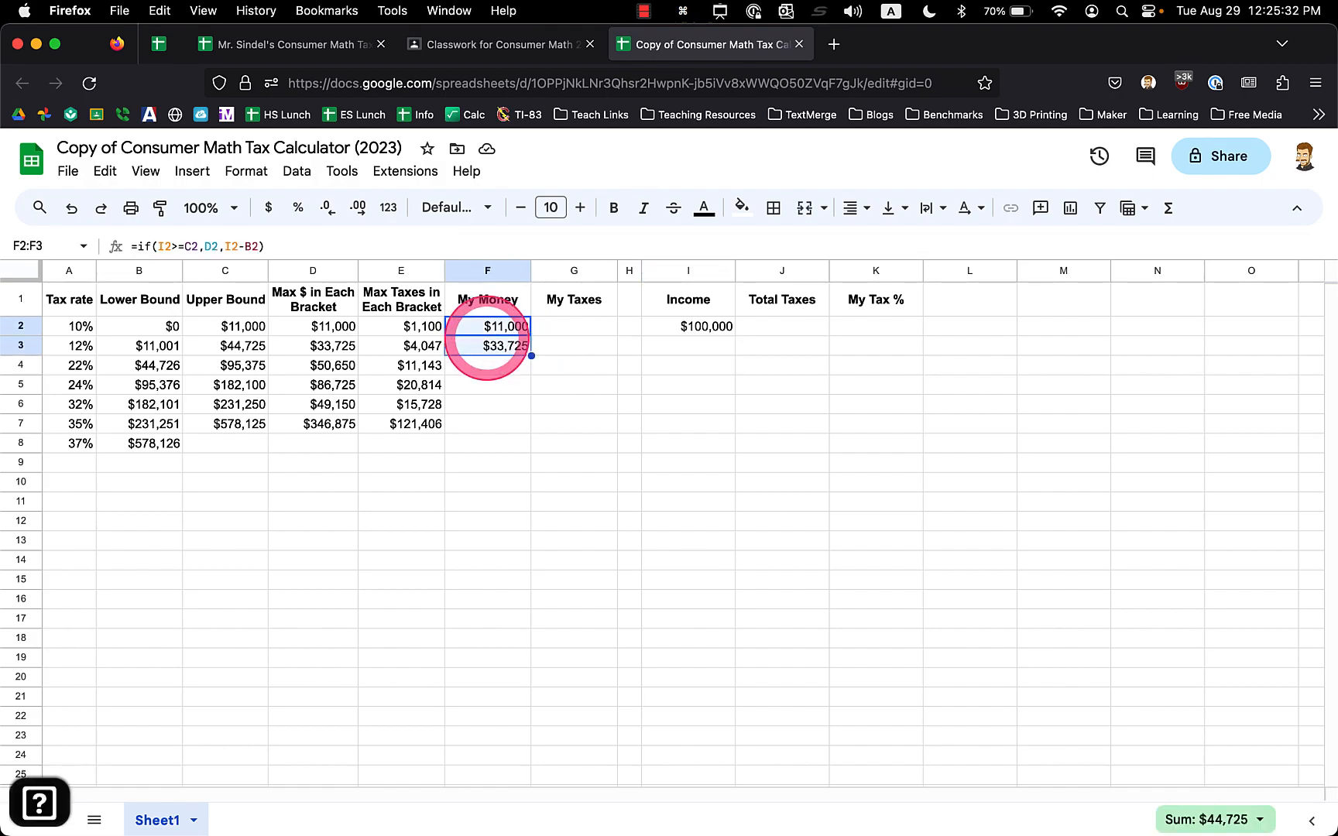
click(482, 365)
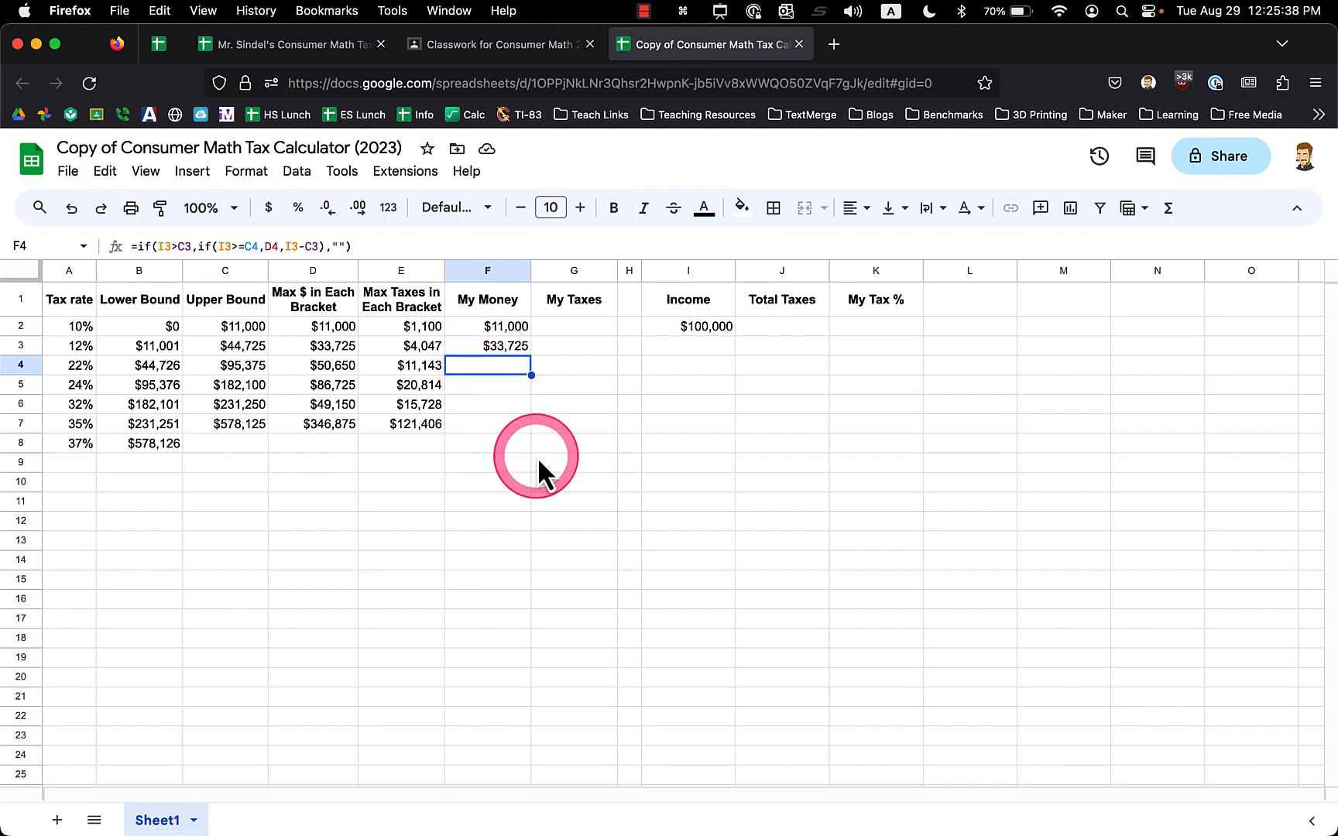
key(Return)
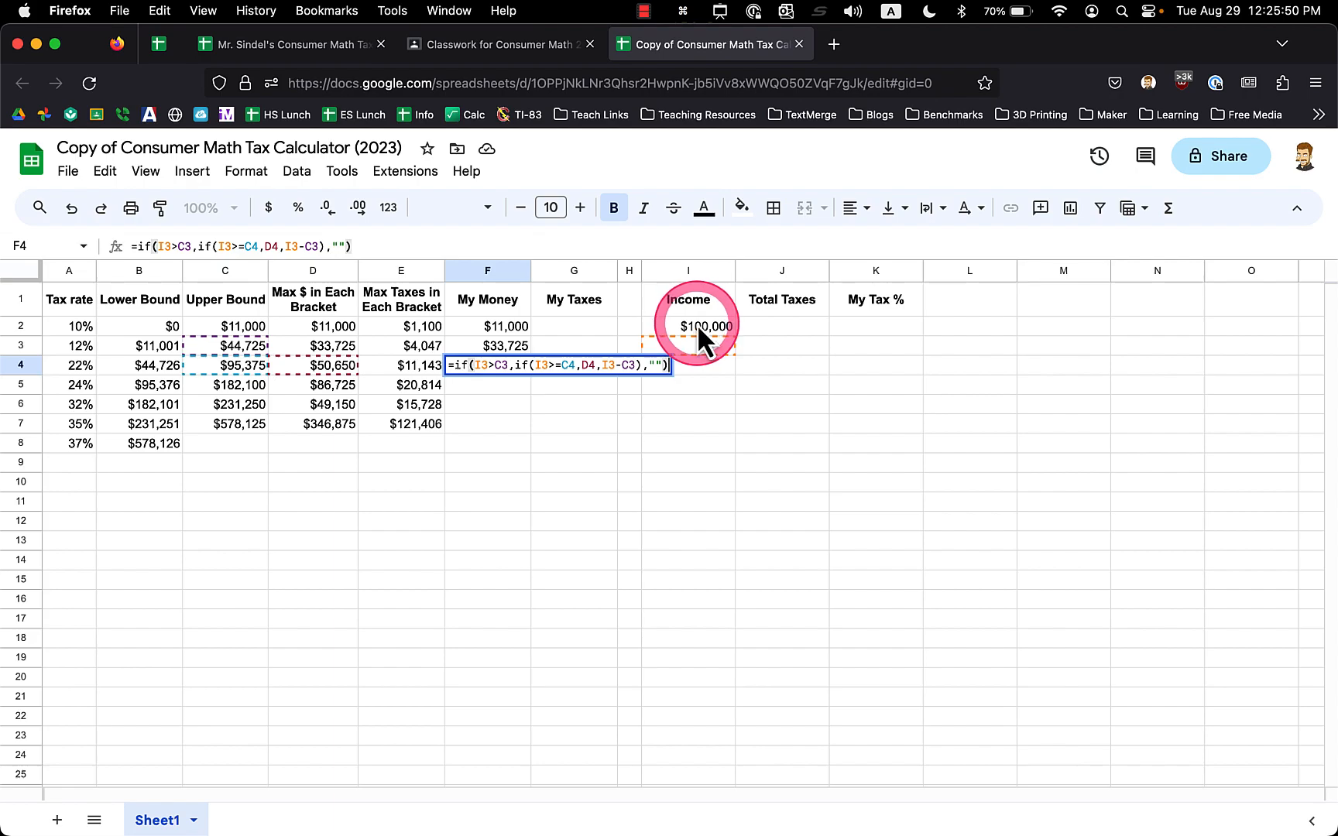
key(Escape)
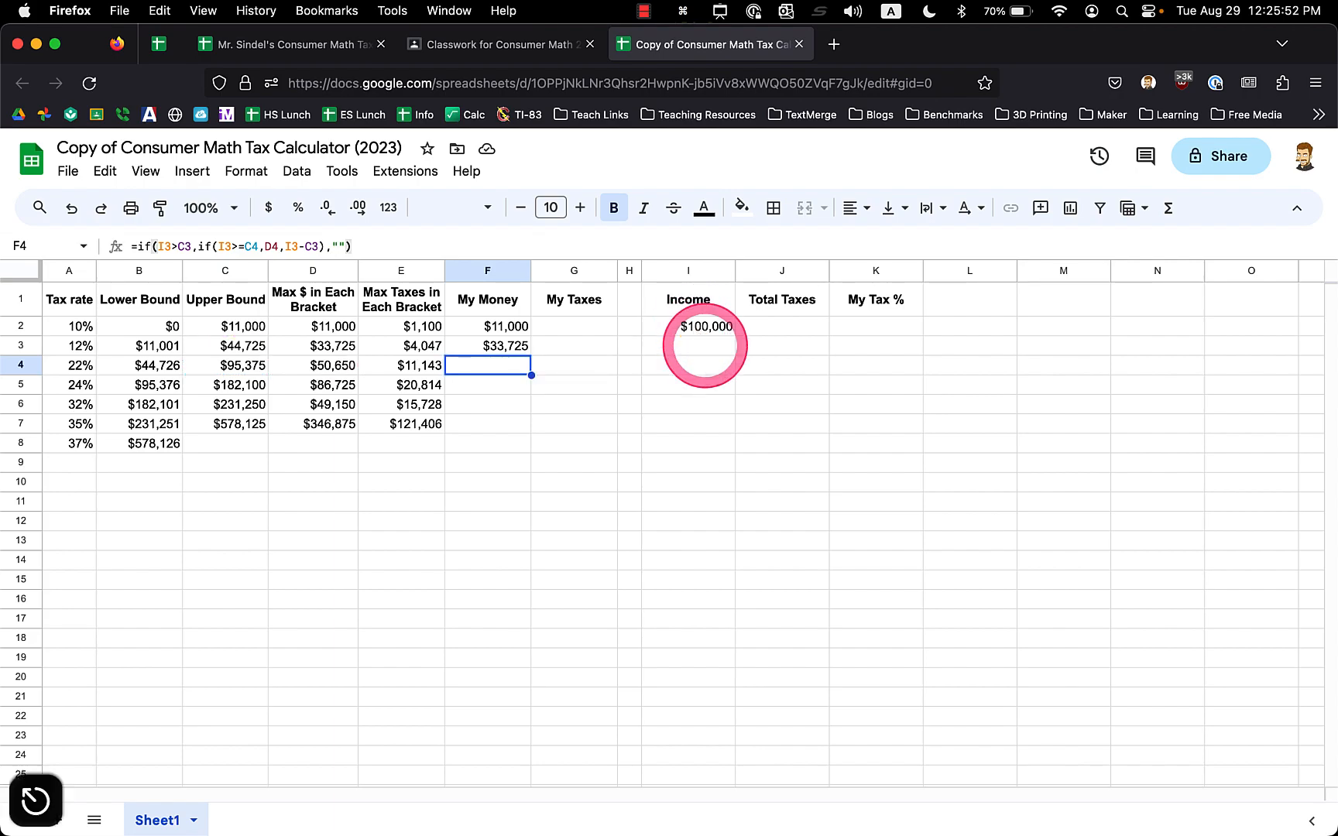
double_click(159, 248)
key(Escape)
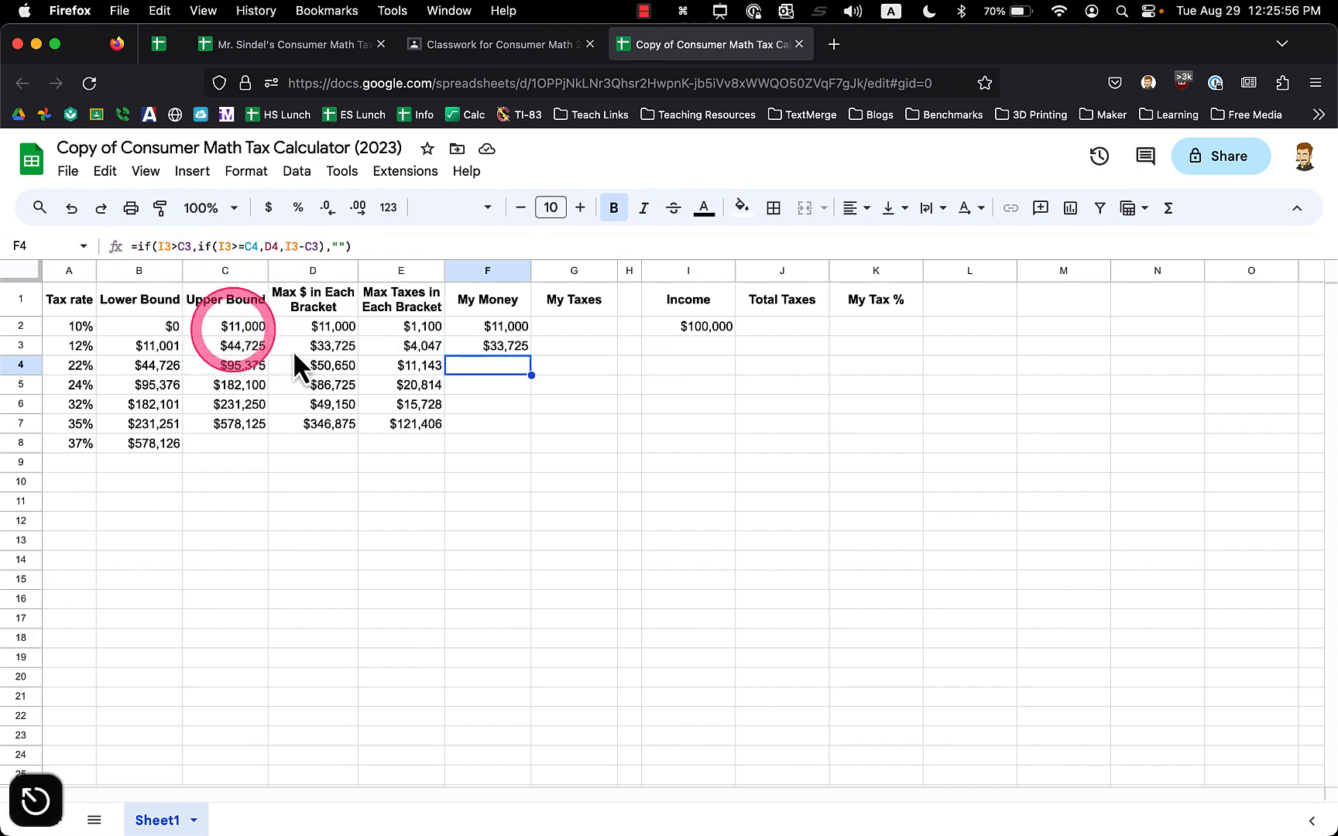
Compare the formulas in F3 and F4 to examine how their cell references shift between rows
key(Up)
key(Down)
key(Up)
key(Down)
key(Up)
key(Down)
key(Up)
key(Down)
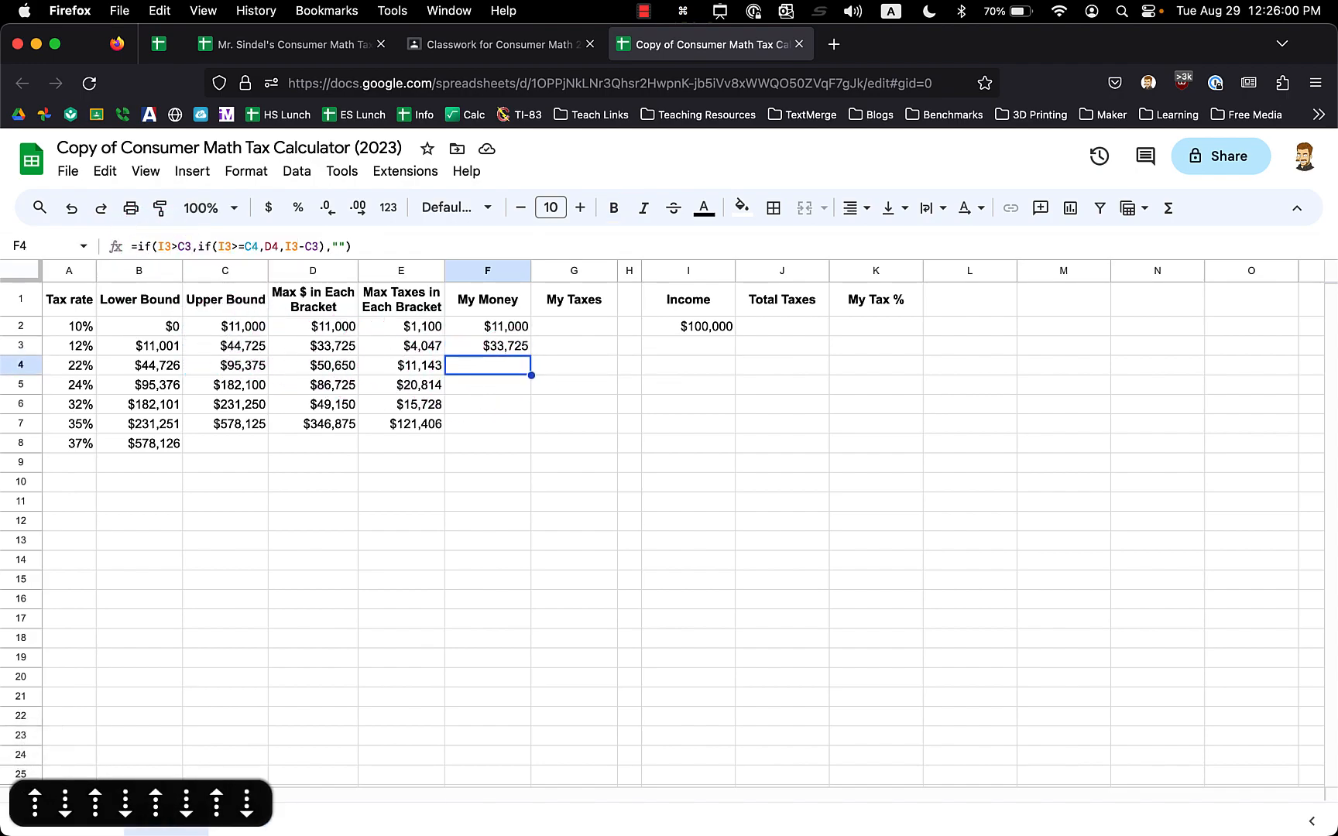
key(Up)
key(Down)
key(Up)
key(Down)
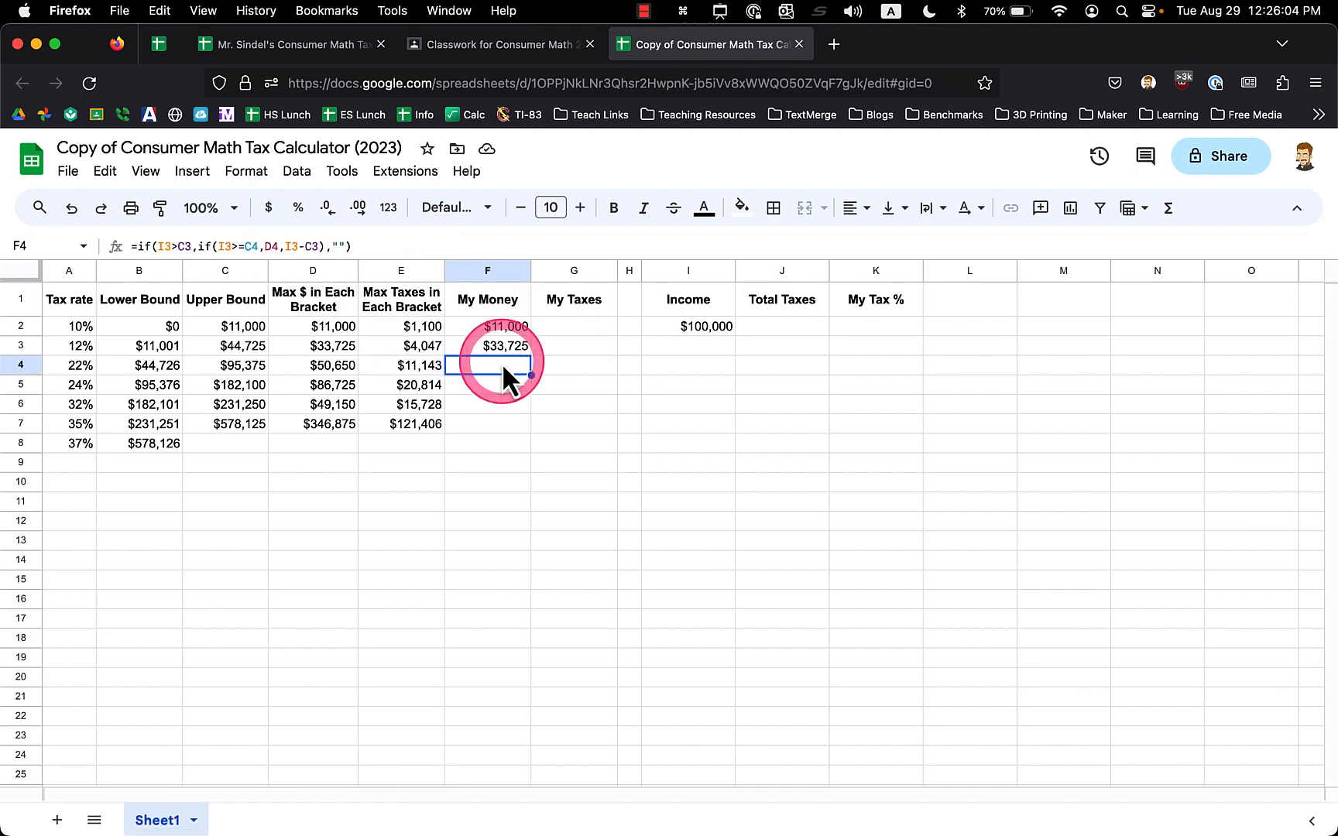
Examine the upper bound in C3 and the Max $ in Each Bracket formulas from D3 through D6 for shifting row references
click(260, 345)
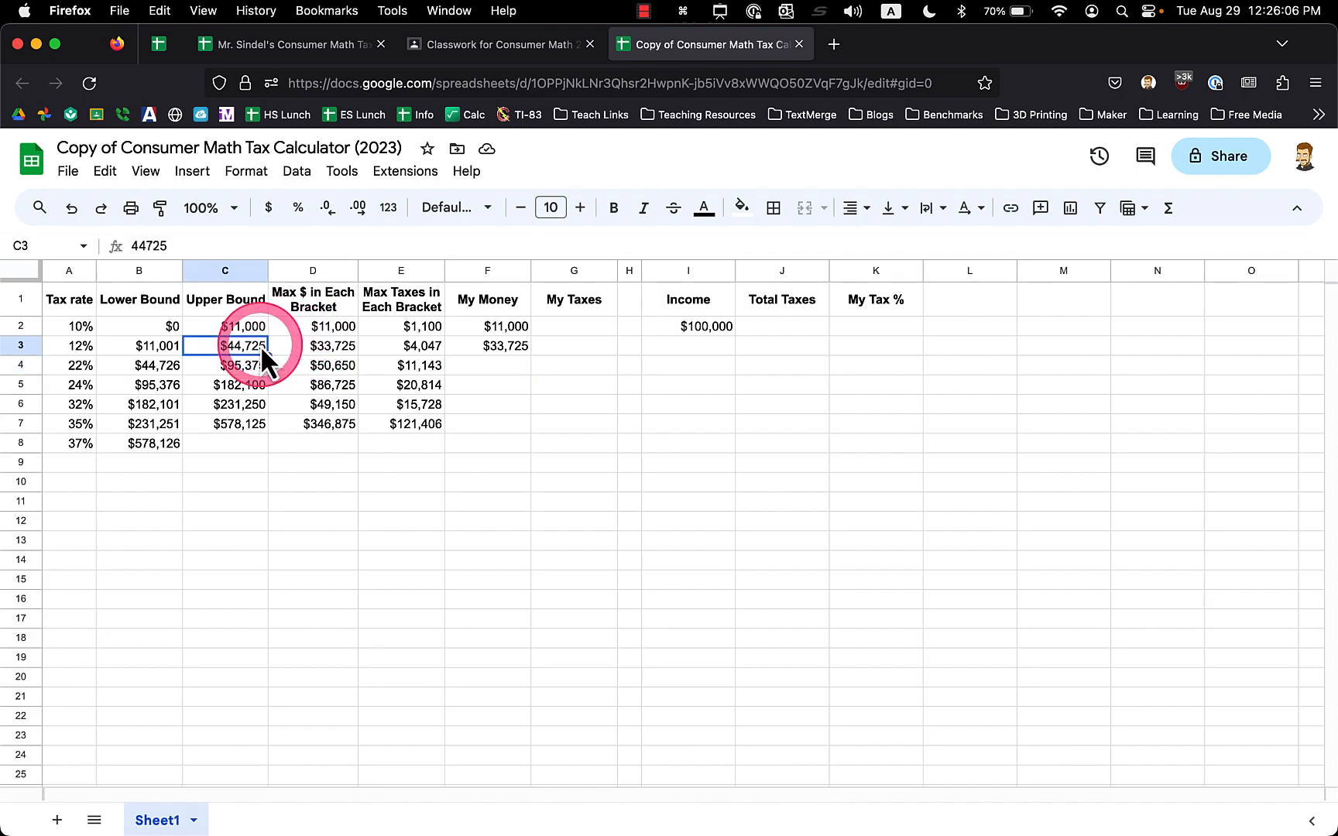
key(Right)
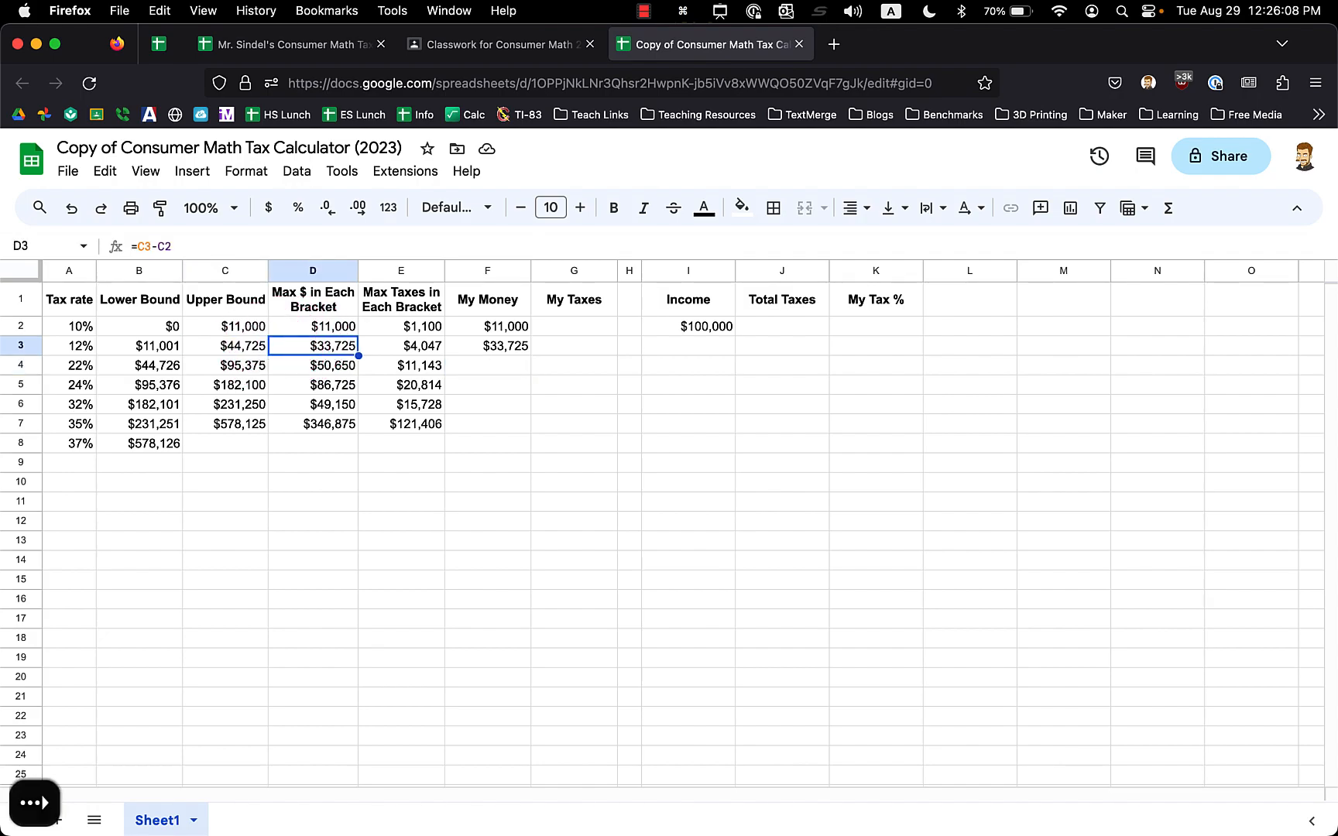
key(Down)
key(Down)
key(Down)
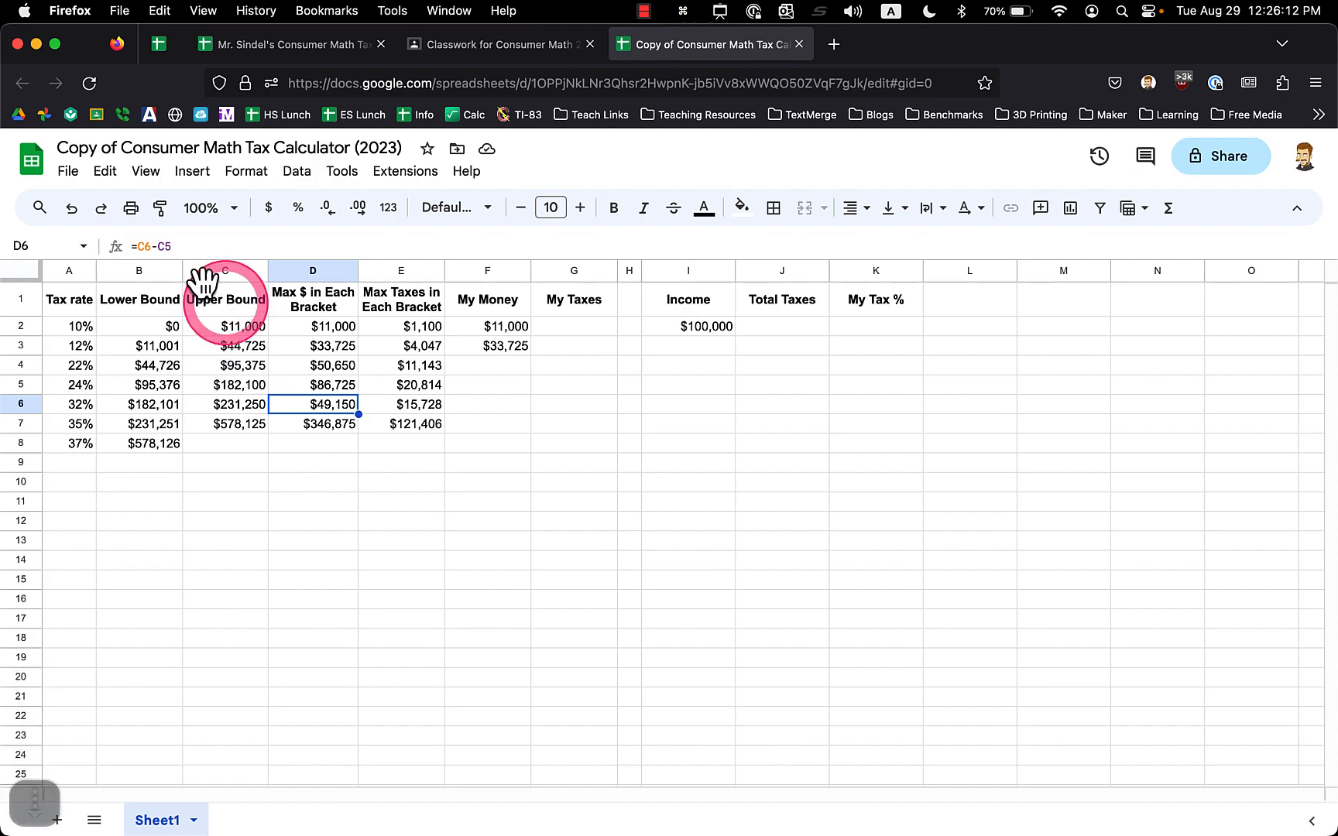
click(152, 247)
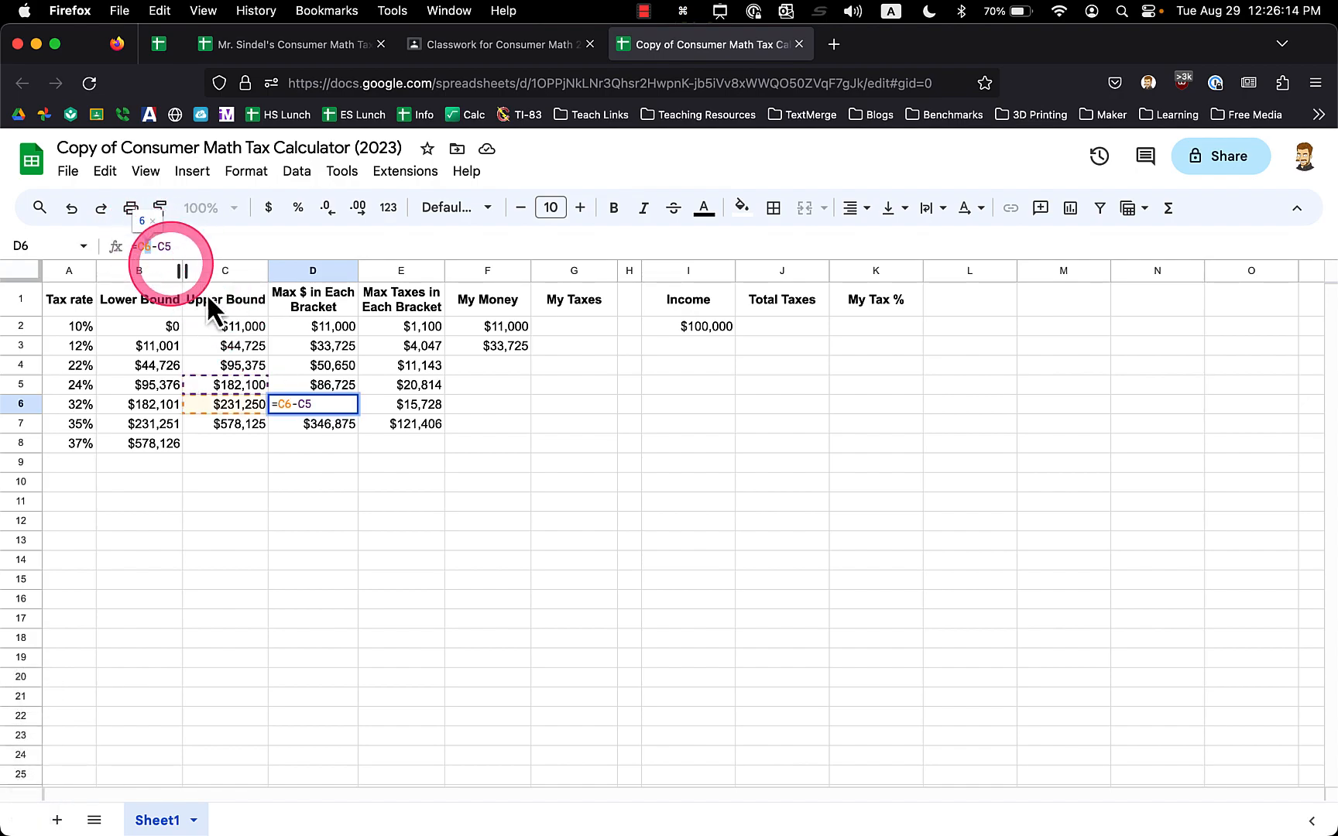
key(Escape)
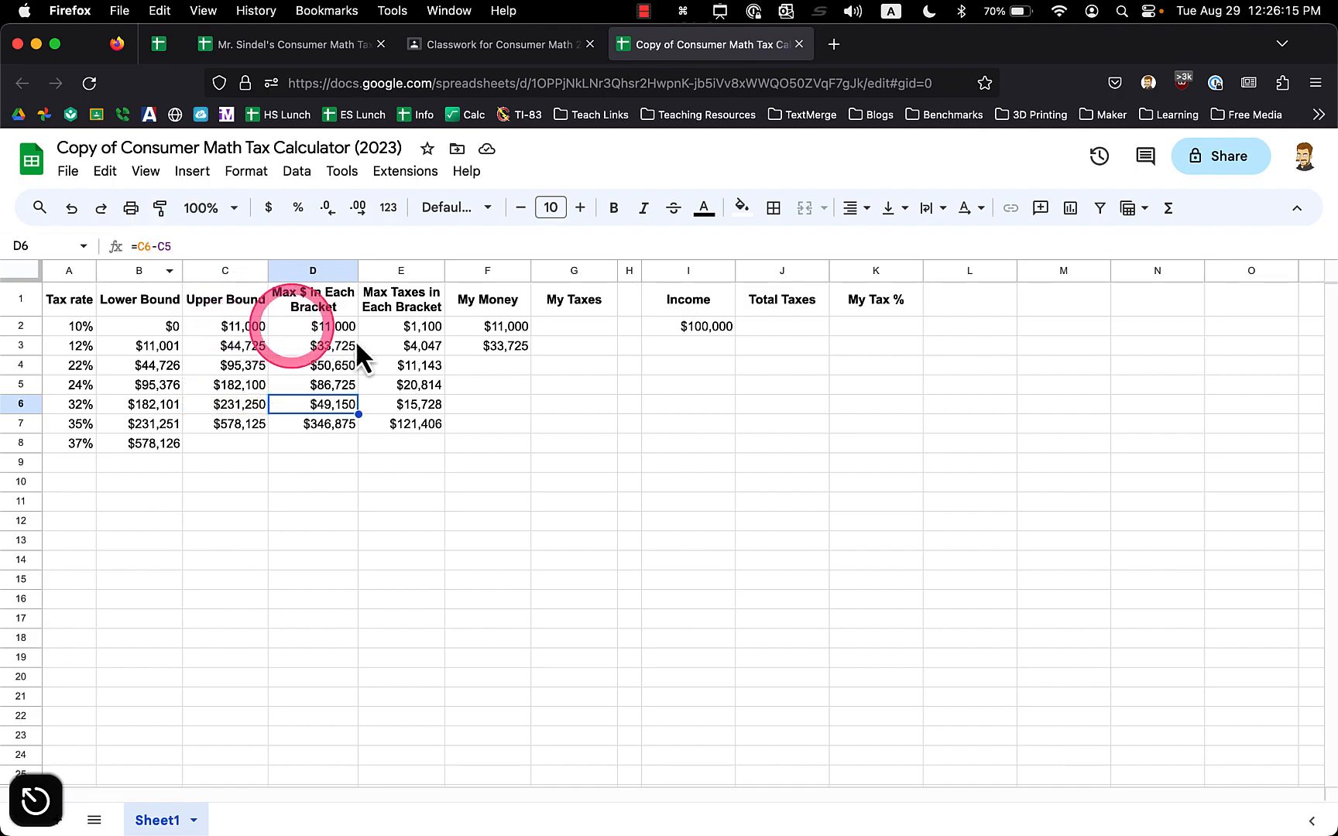
Lock the row of every income reference in F3 so the formula reads =if(I$2>C2,if(I$2>=C3,D3,I$2-C2),"")
click(496, 347)
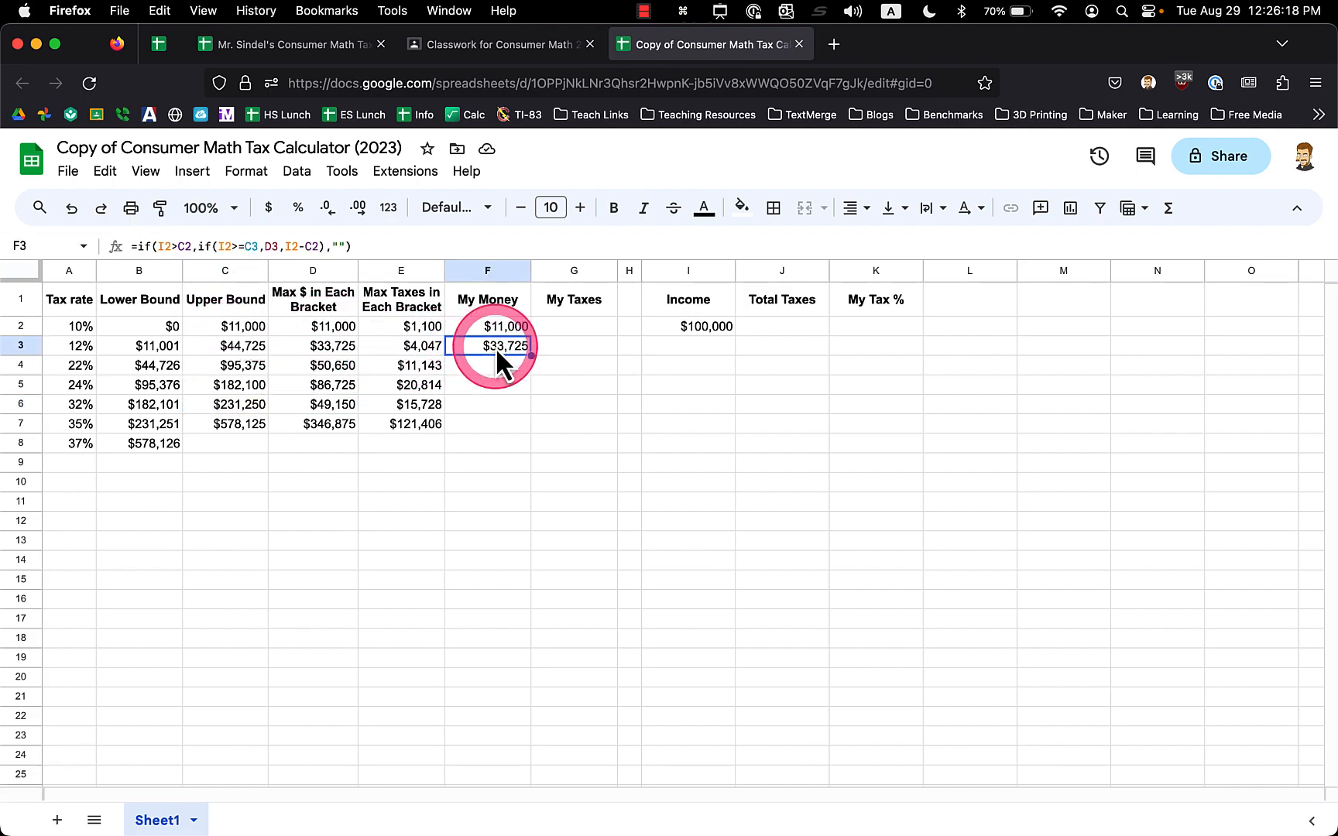
click(511, 352)
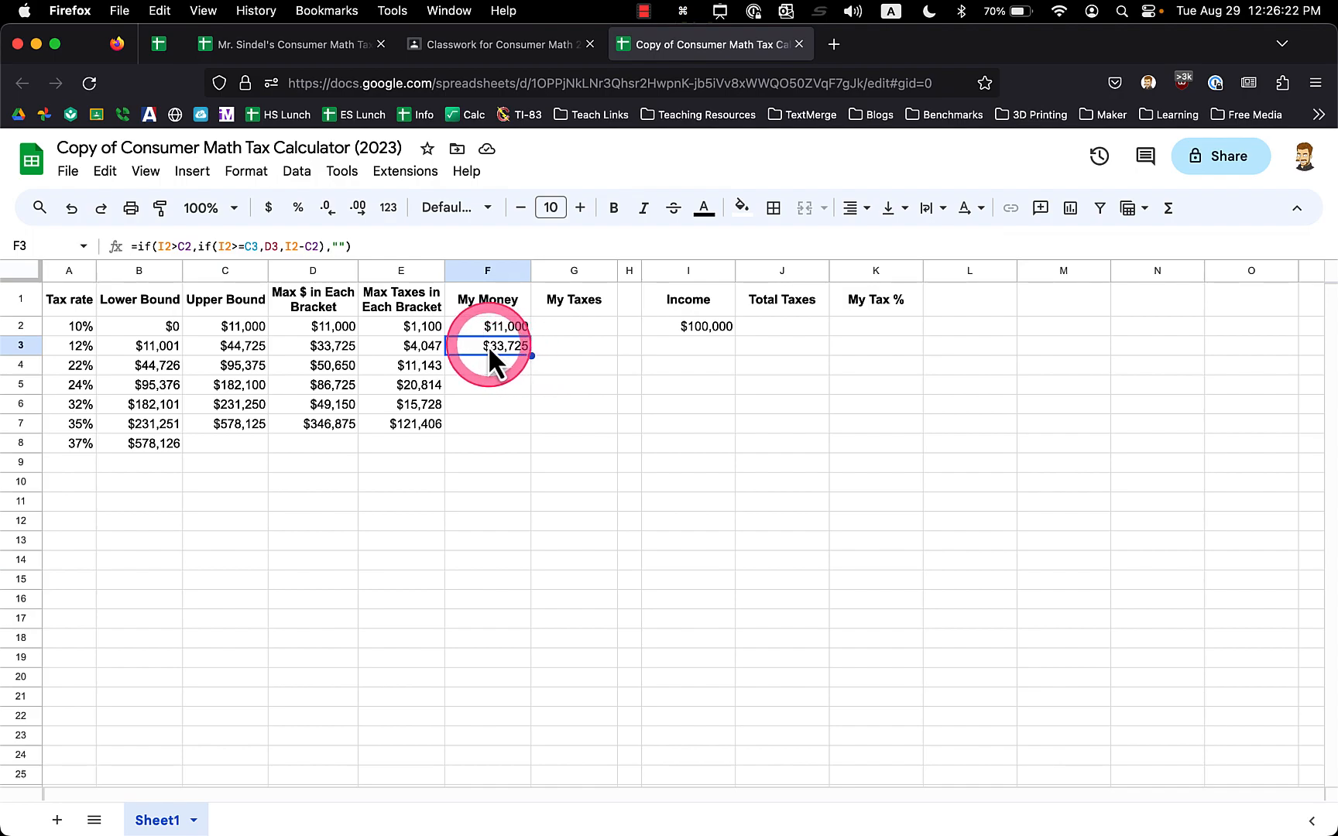
click(163, 247)
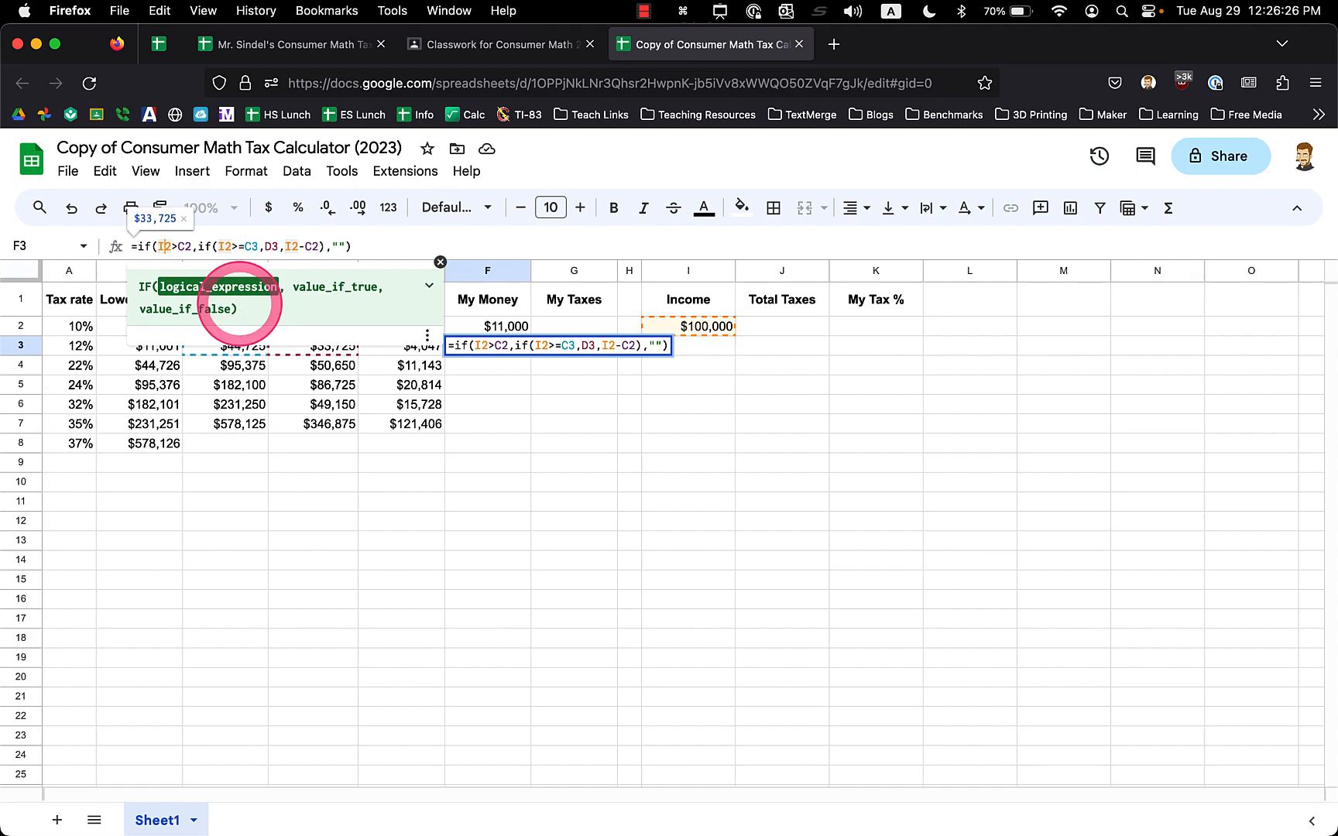
text($)
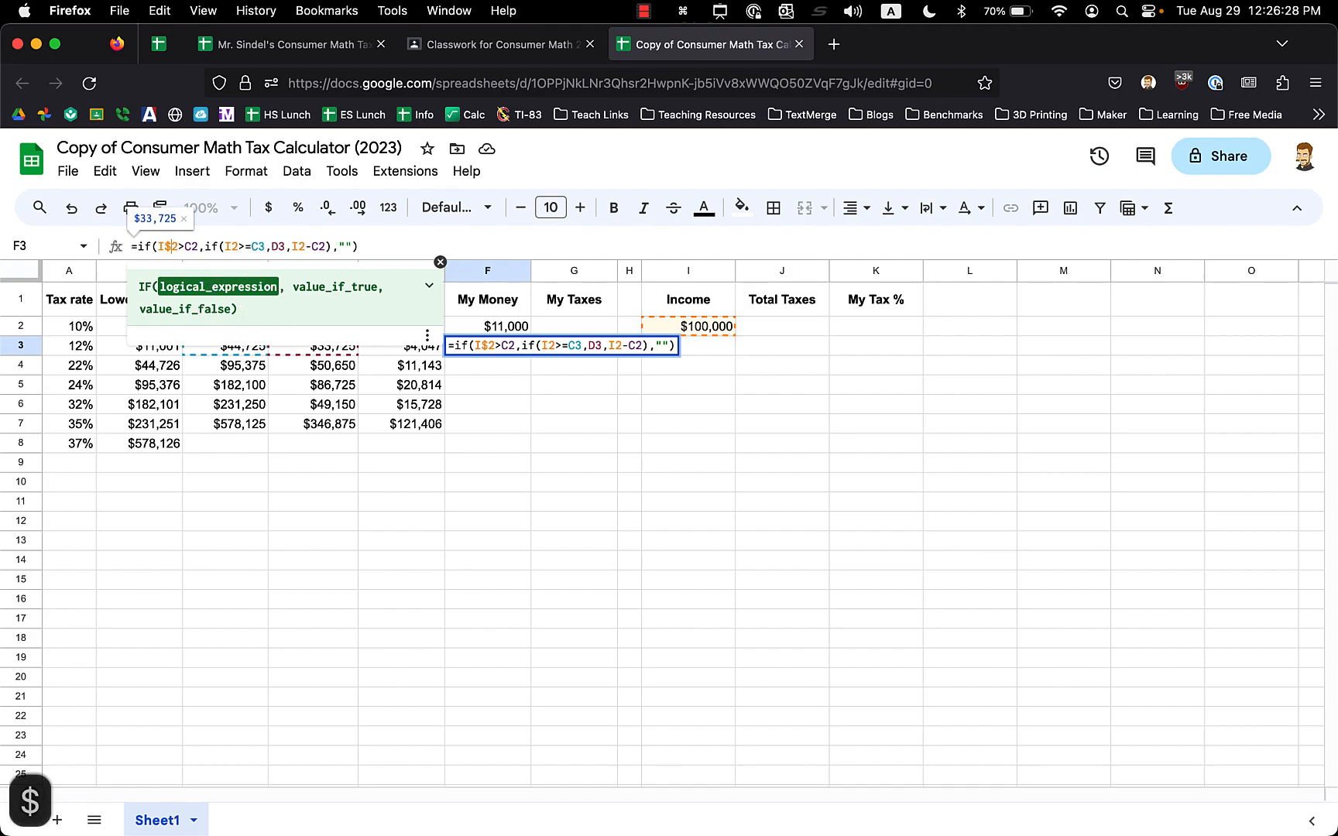
click(232, 248)
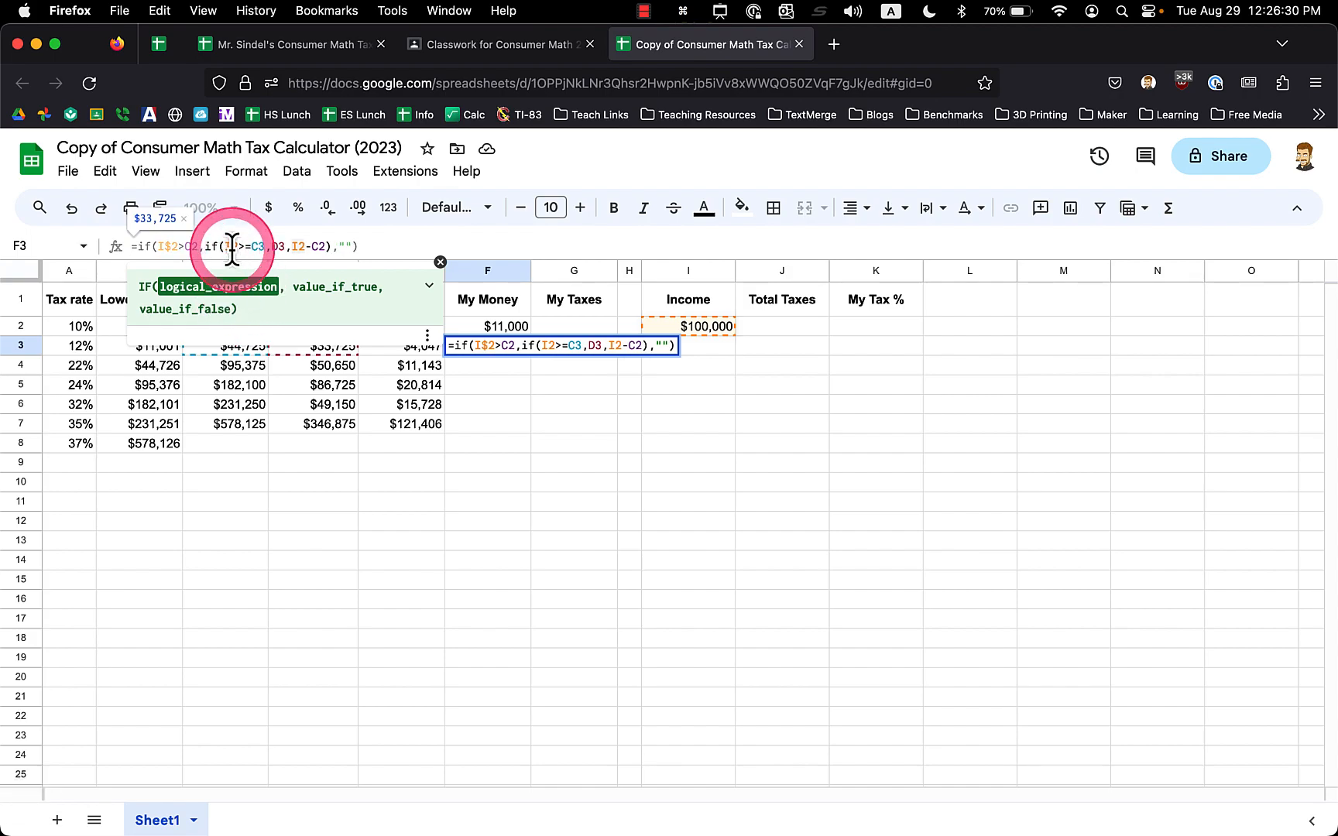
text($)
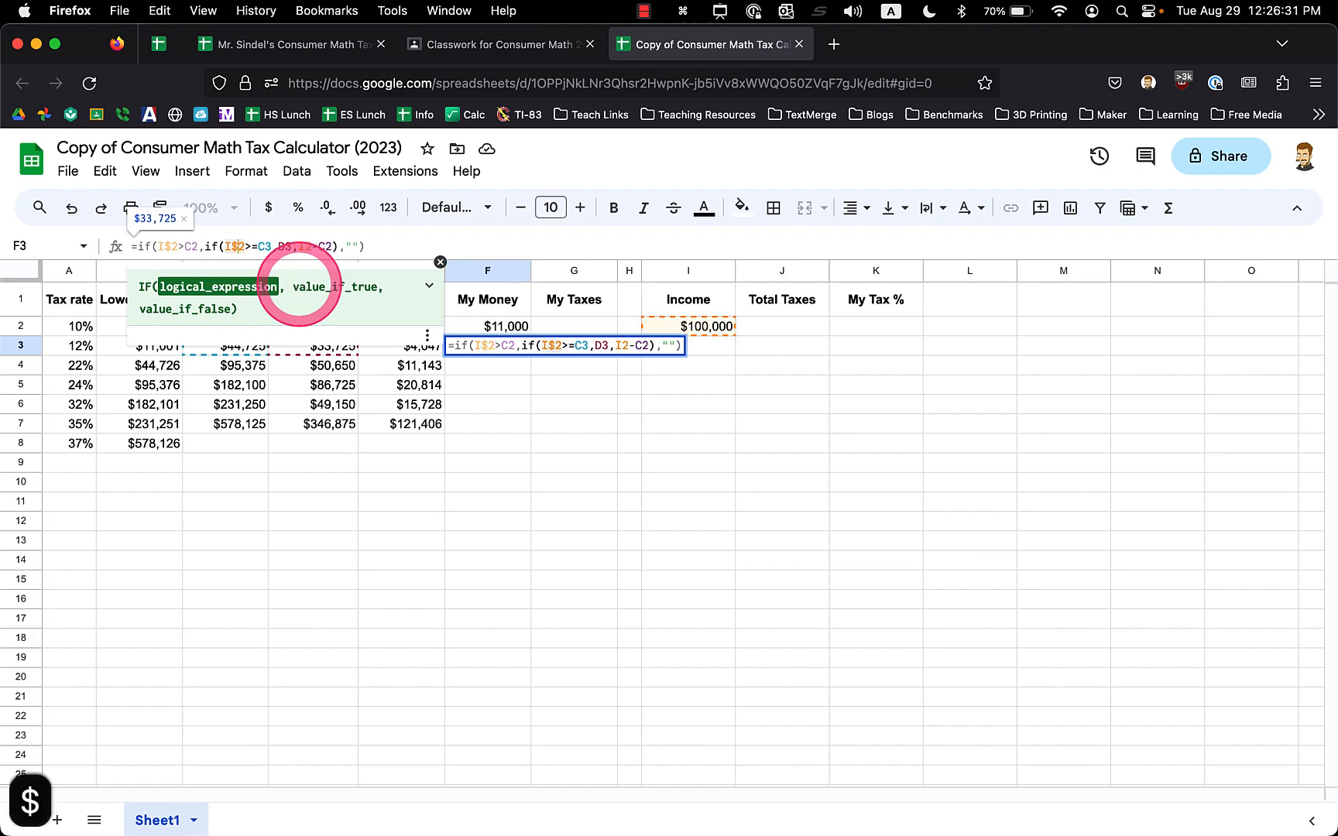
click(306, 247)
text($)
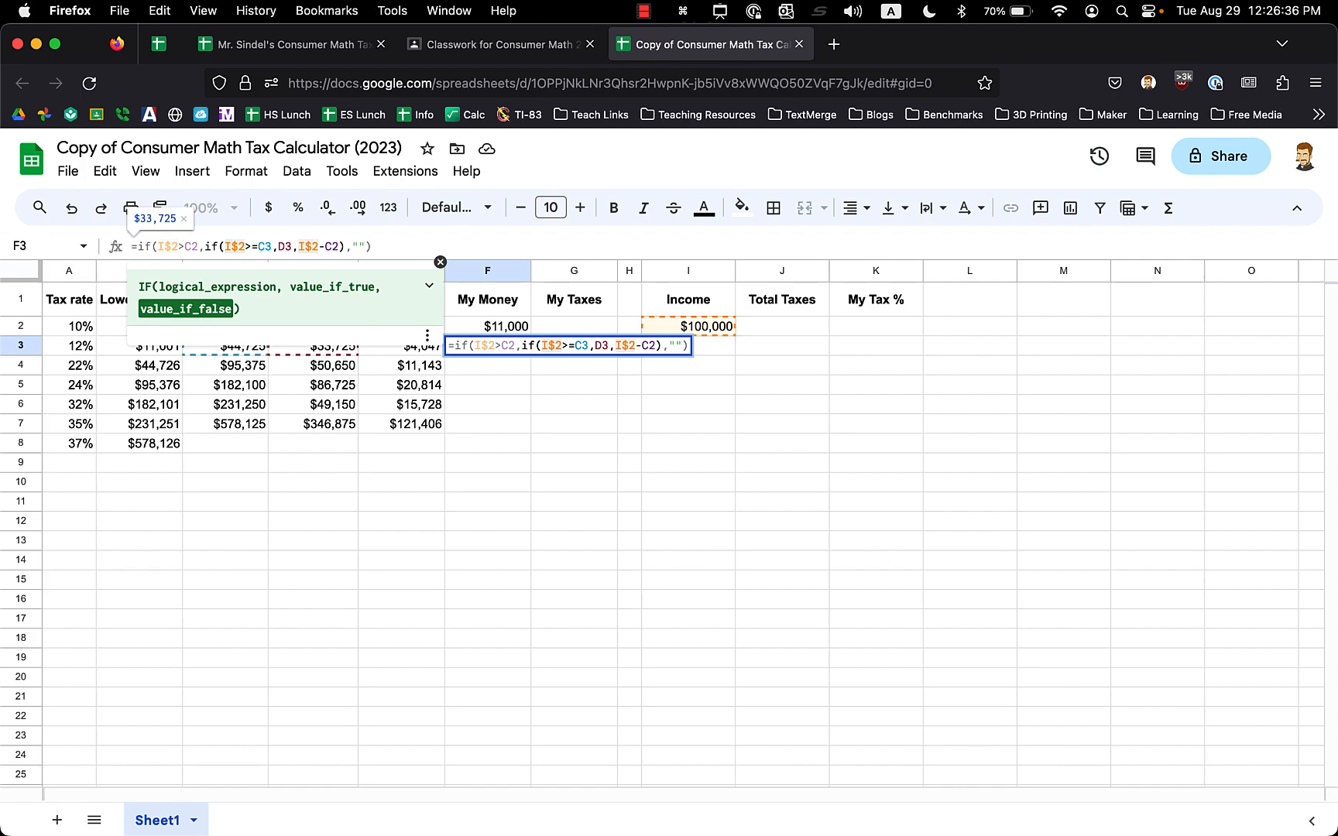
key(Return)
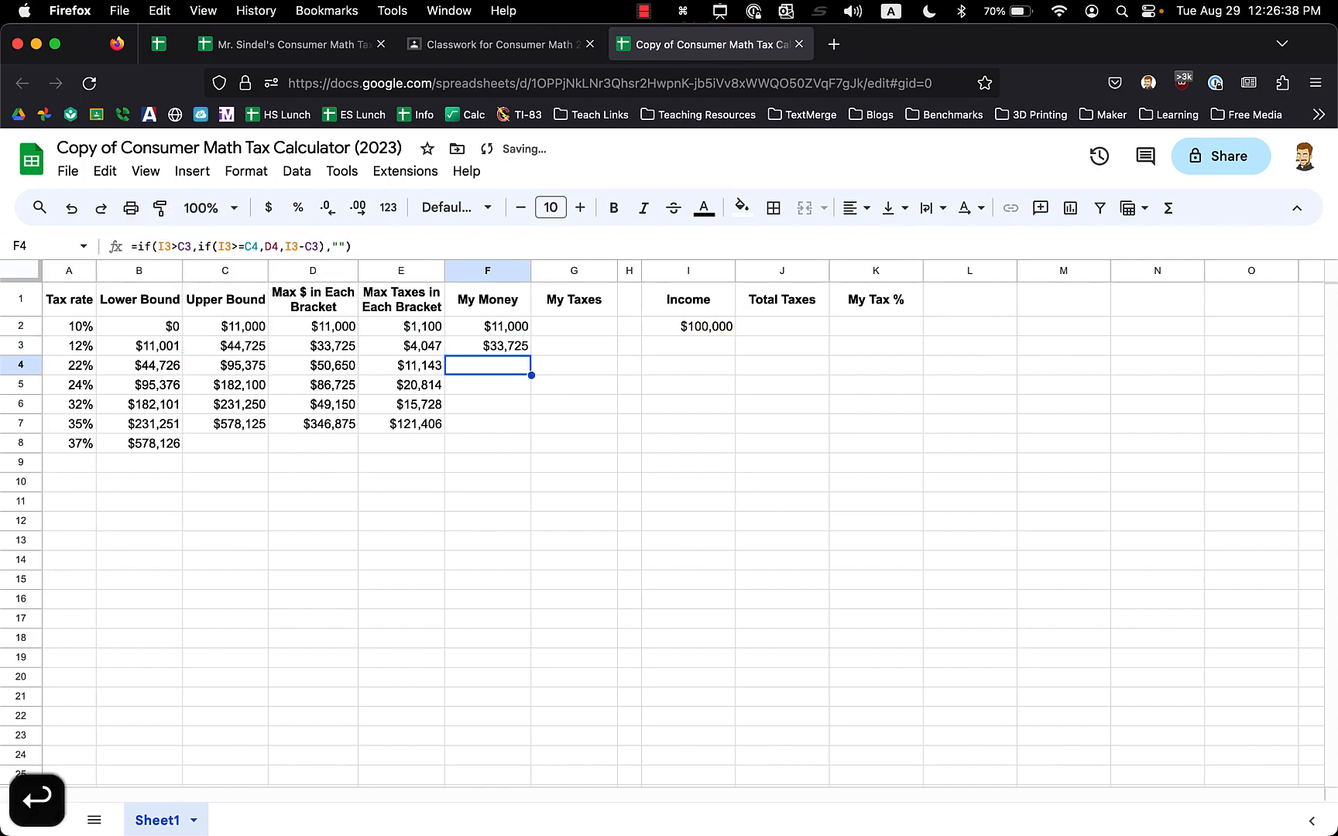
Fill the corrected F3 formula down the My Money column through F8
key(Up)
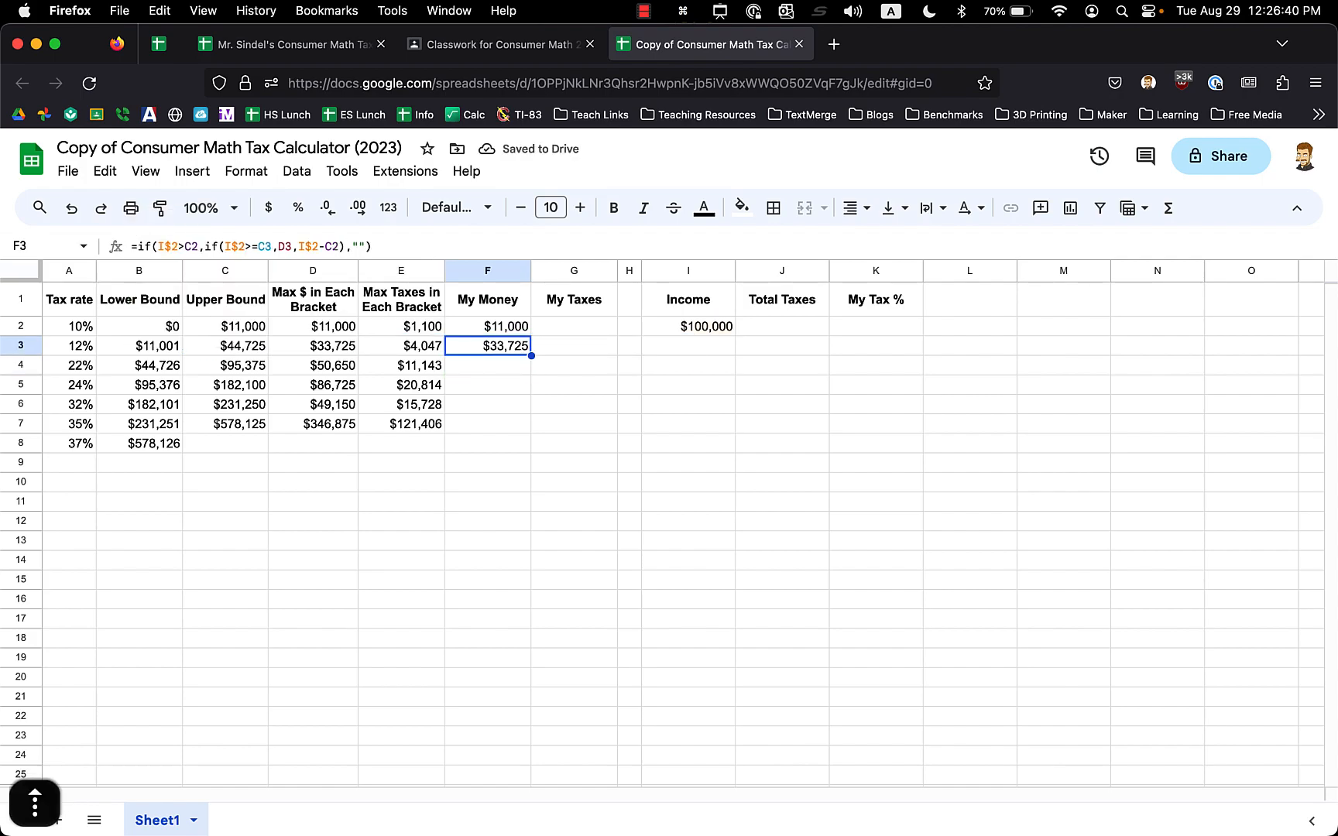
key(Down)
key(Up)
key(Down)
key(Up)
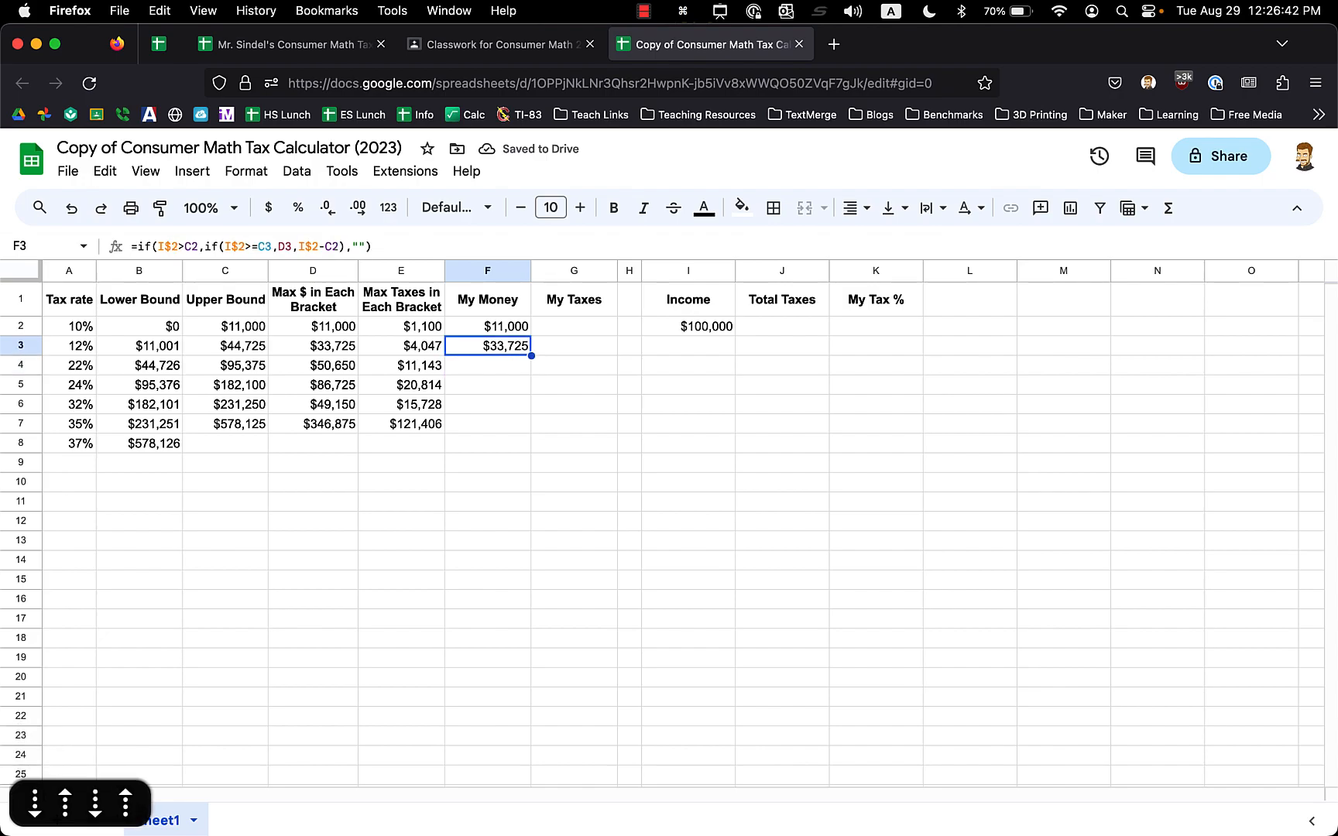
drag(532, 368, 521, 446)
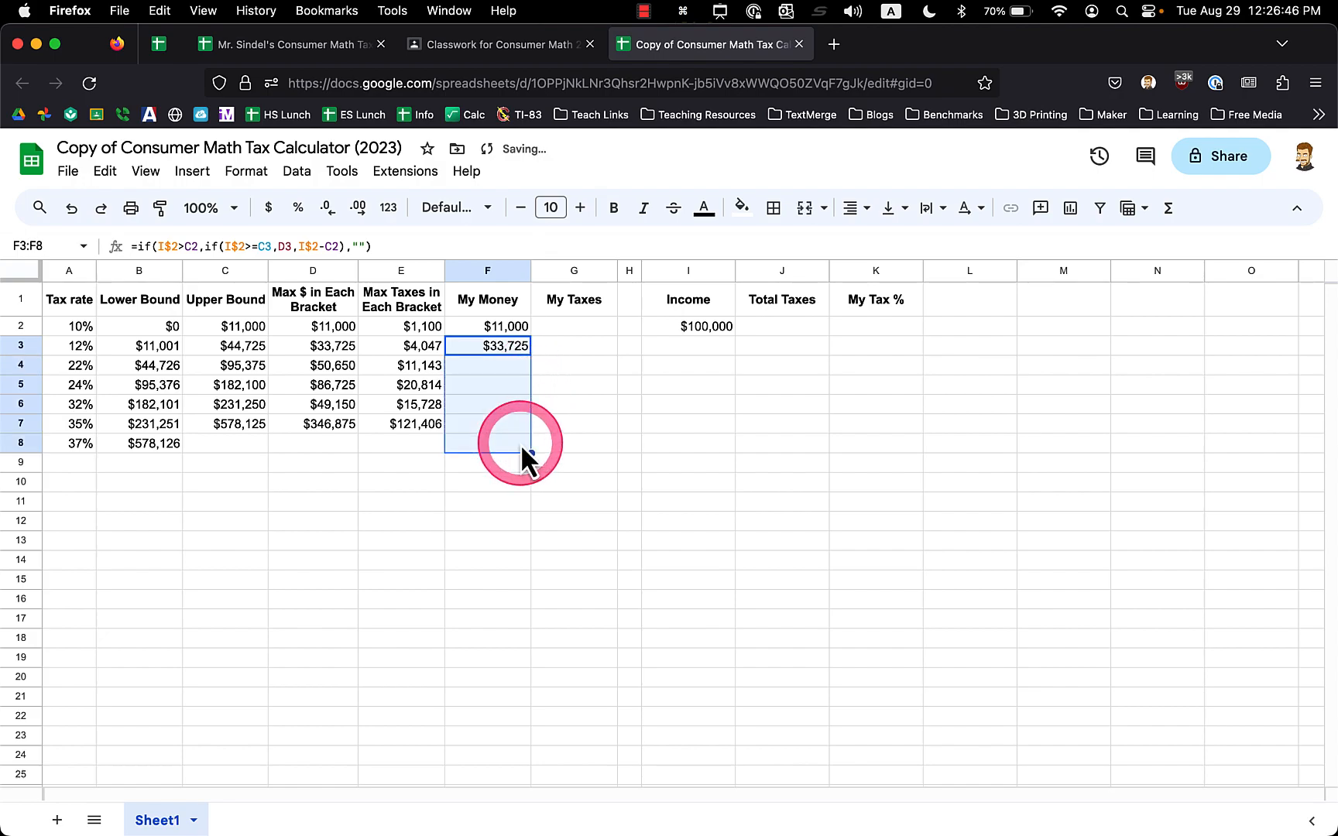
click(583, 409)
click(705, 325)
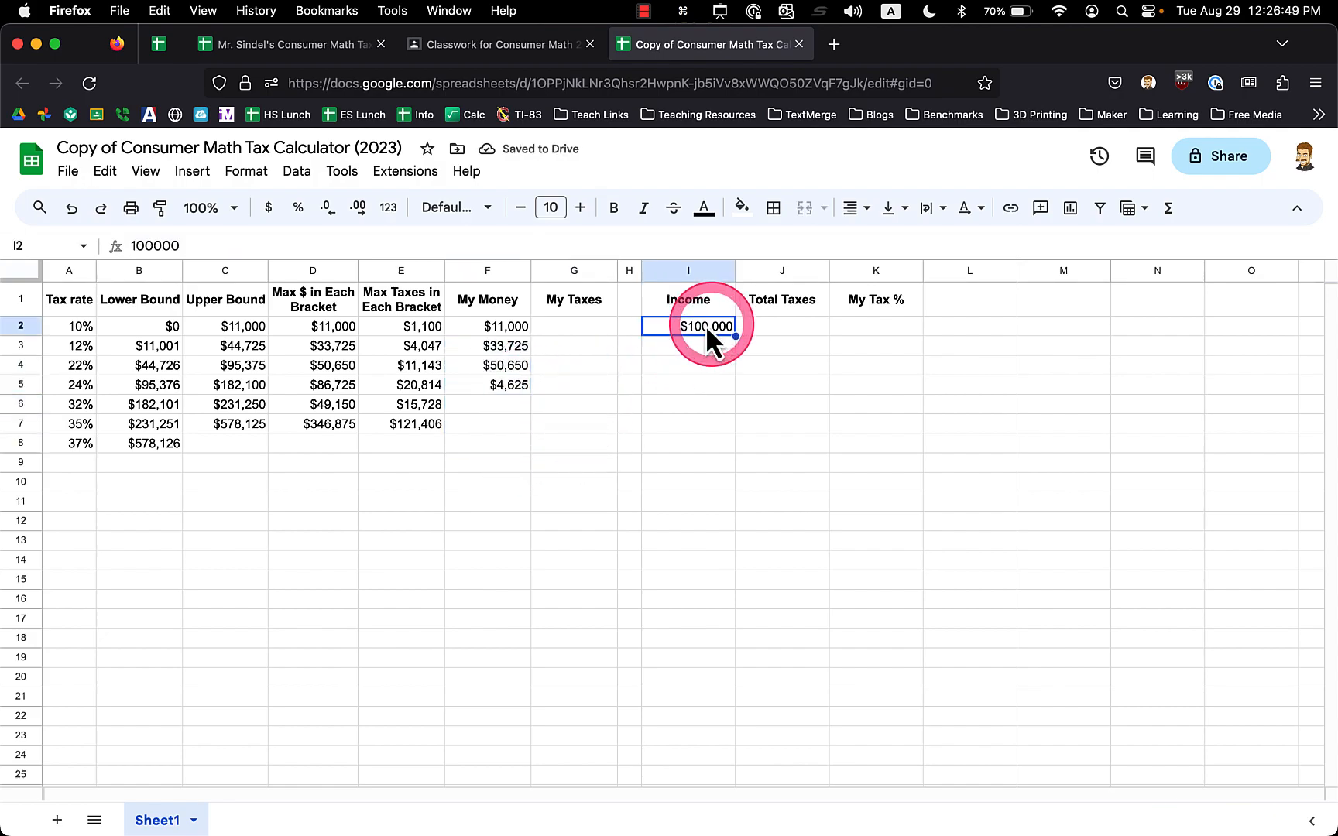
Set the income in I2 to 1000000 and check the My Money amounts in F4 through F7
click(336, 245)
text(0)
key(Return)
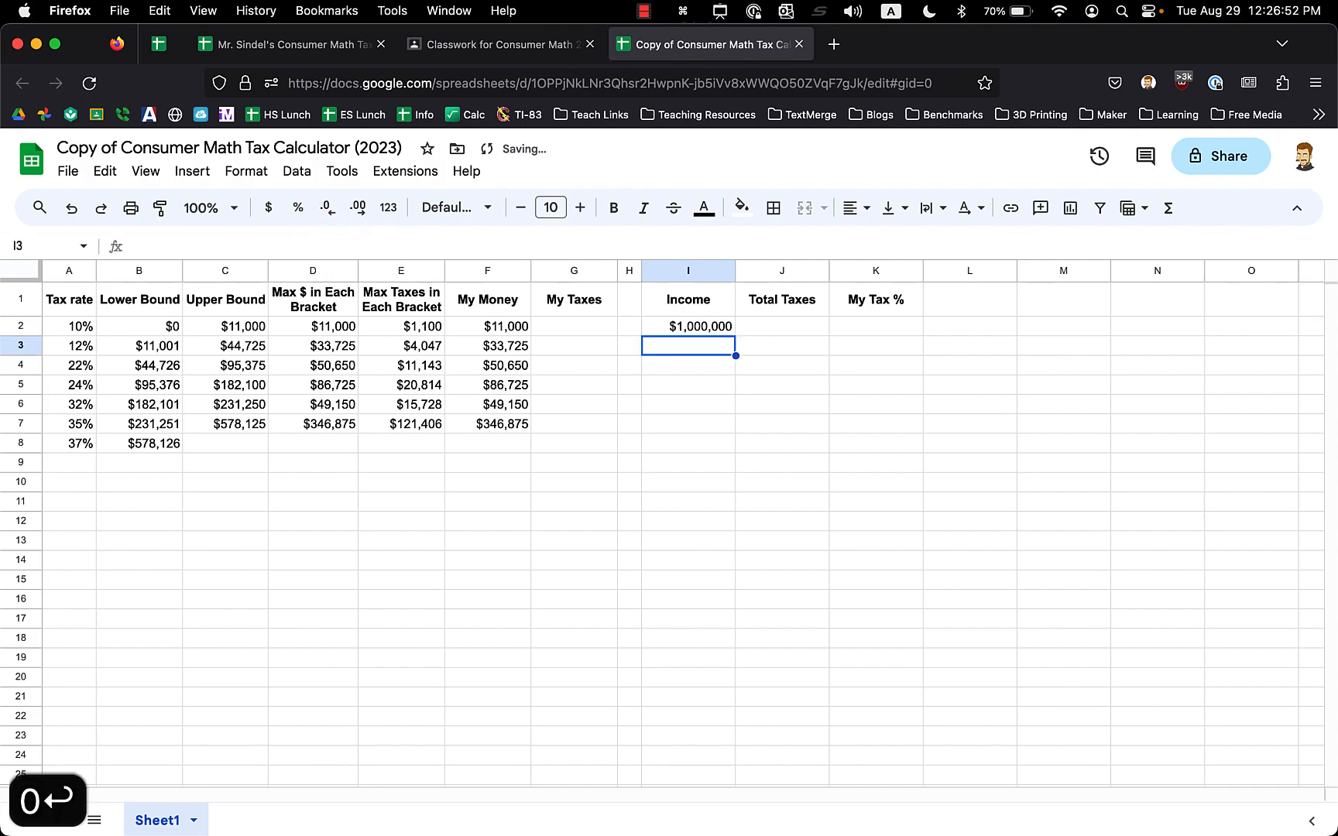
click(674, 426)
drag(508, 361, 514, 425)
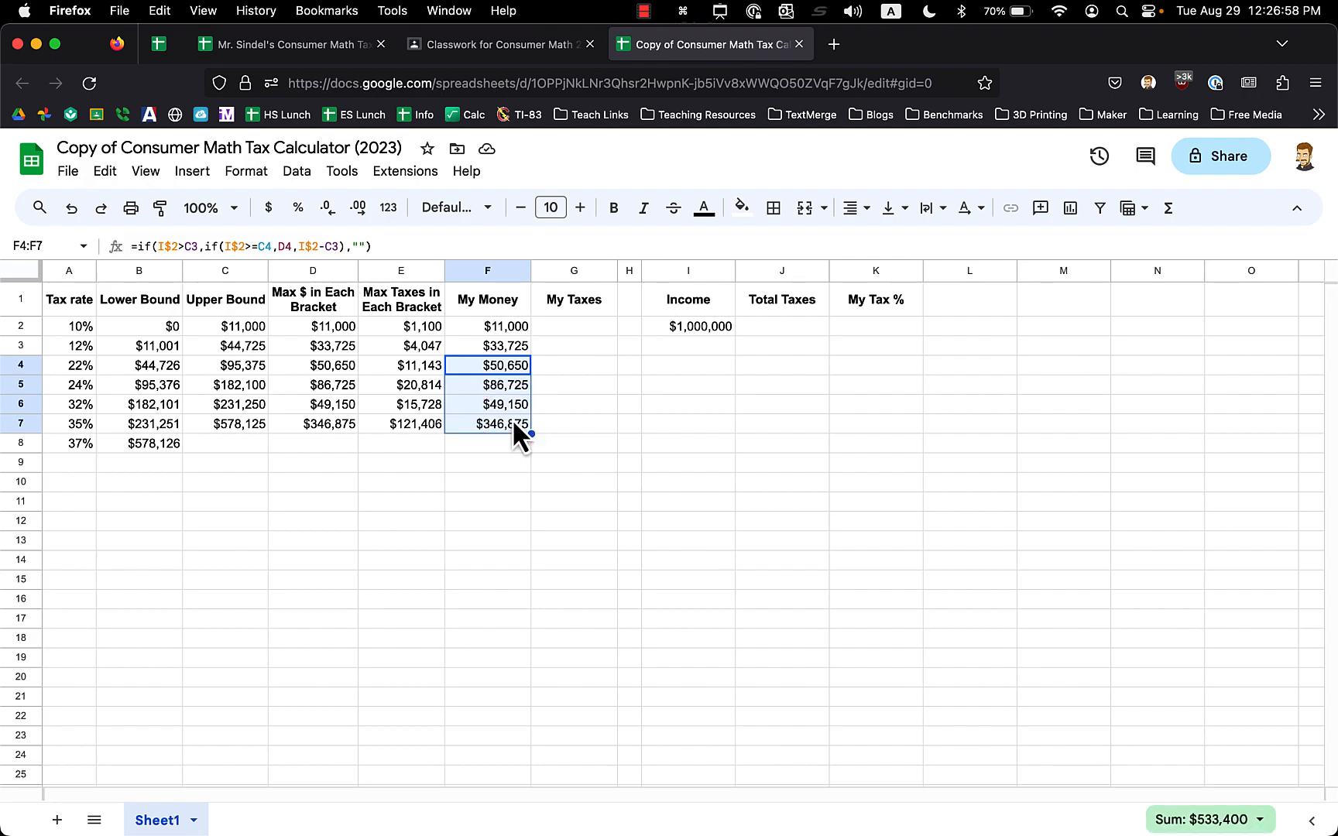
Fill the F4 formula across into G4 and compare the column references of the two formulas
click(501, 368)
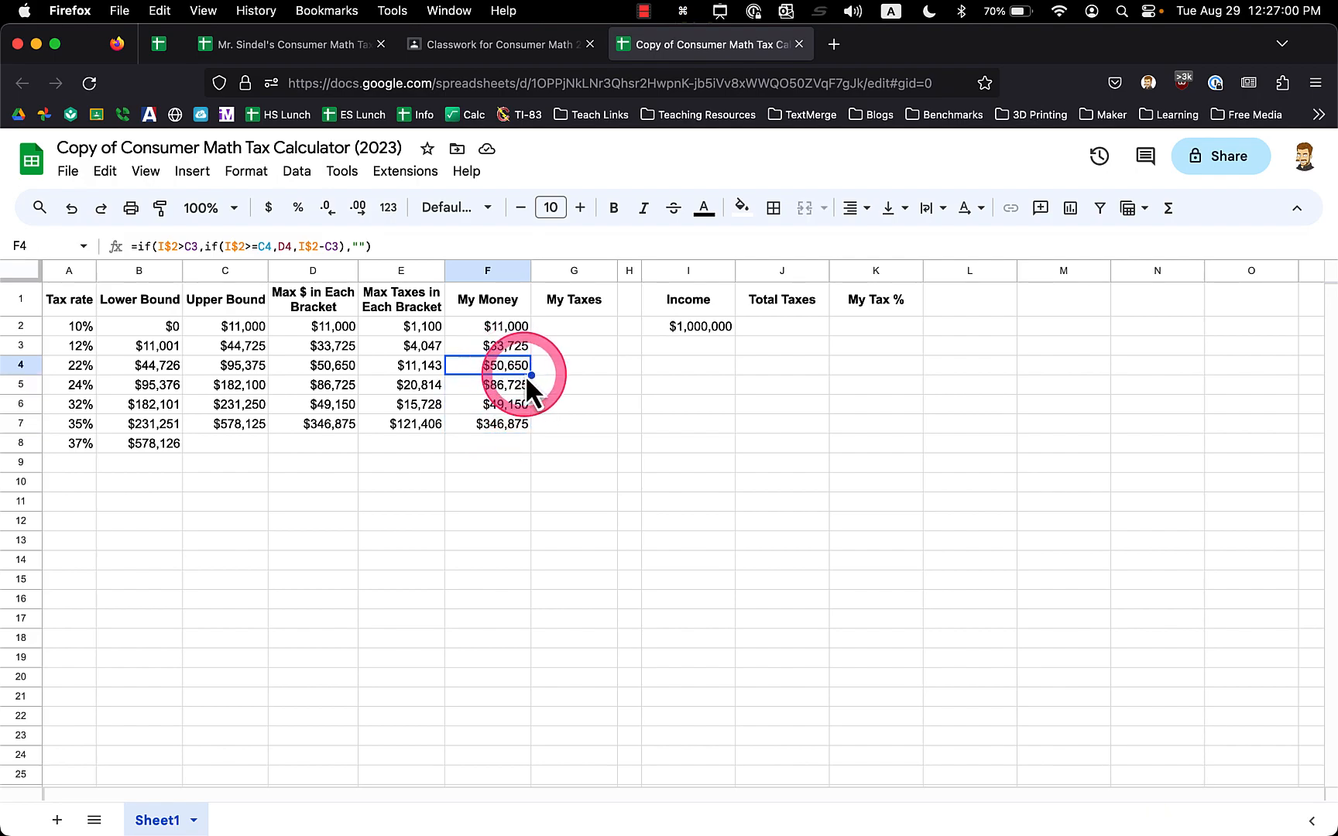
drag(531, 375, 574, 375)
click(564, 364)
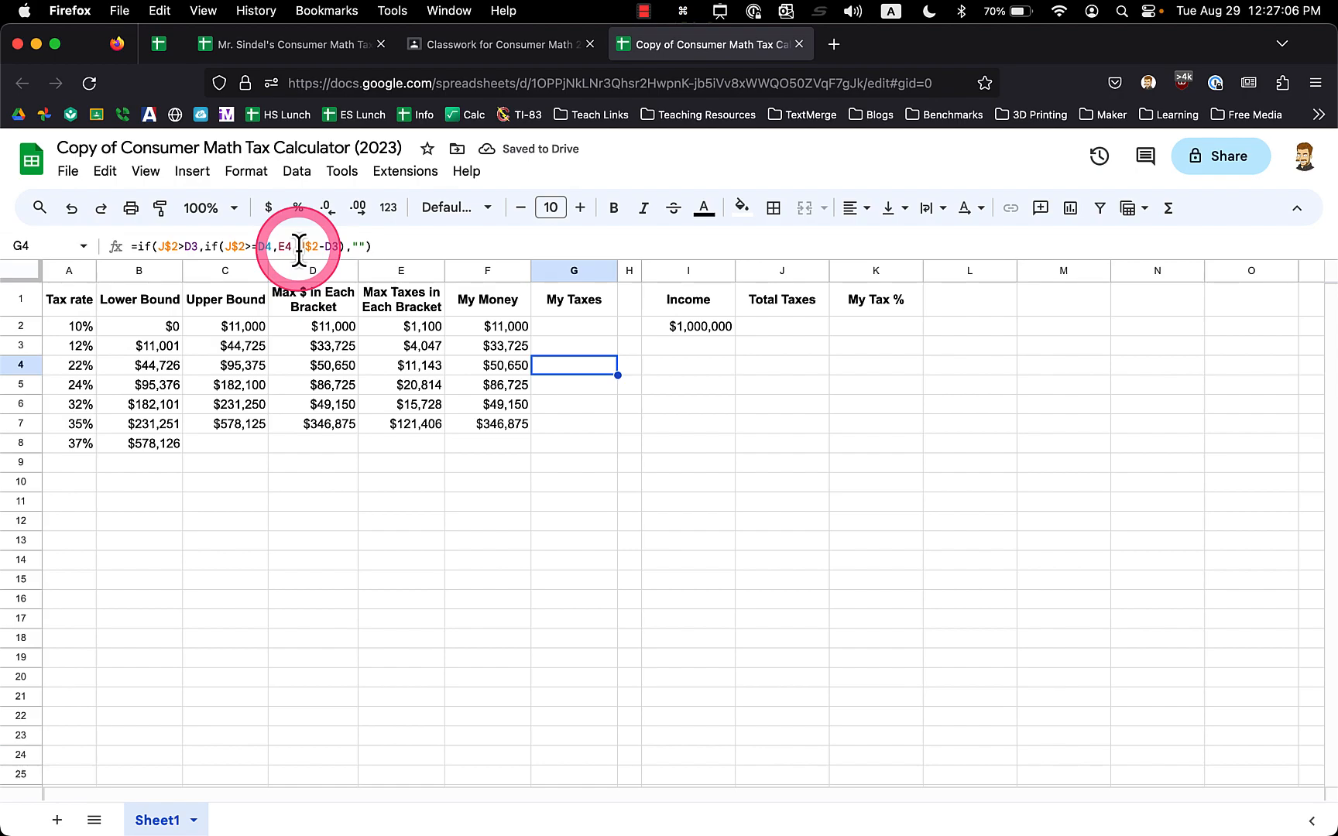
key(Left)
key(Right)
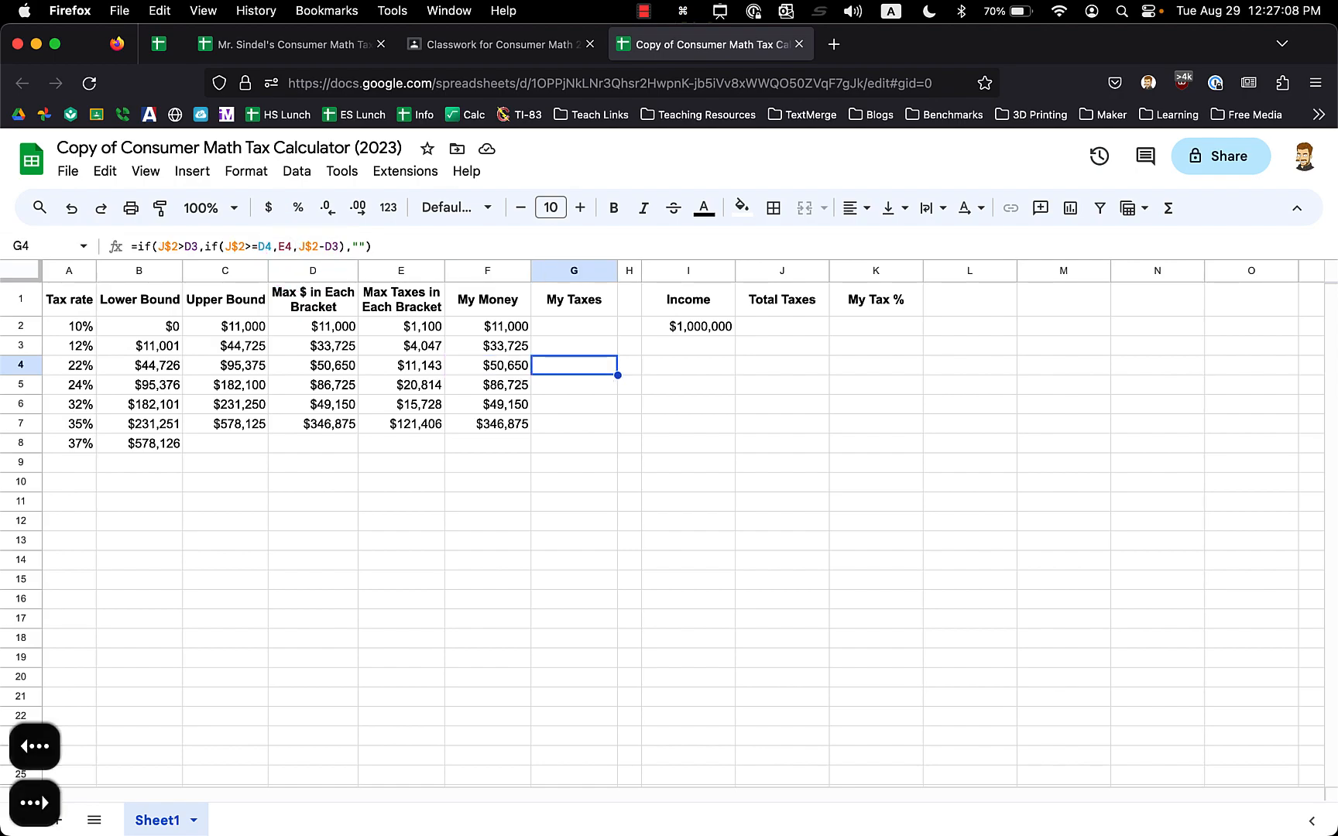
key(Left)
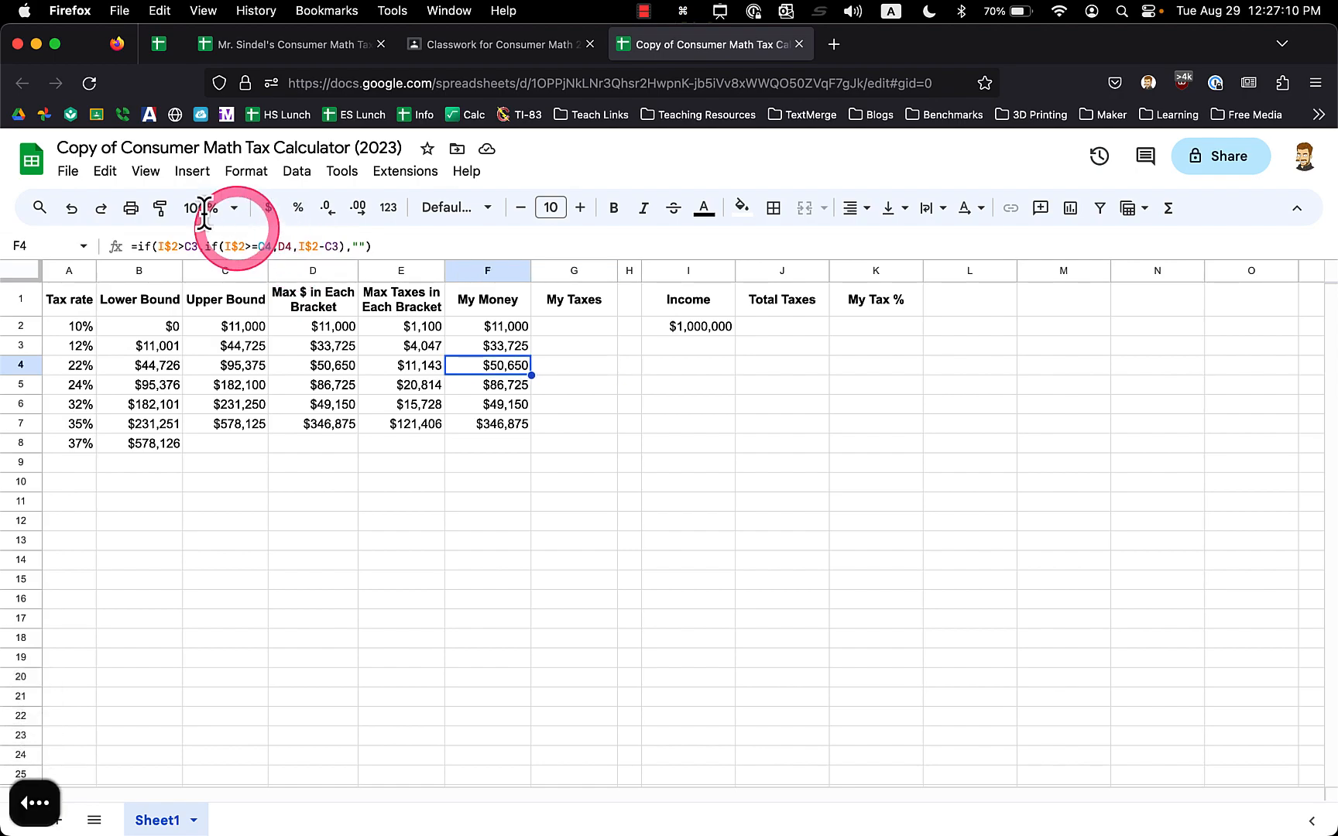
click(157, 247)
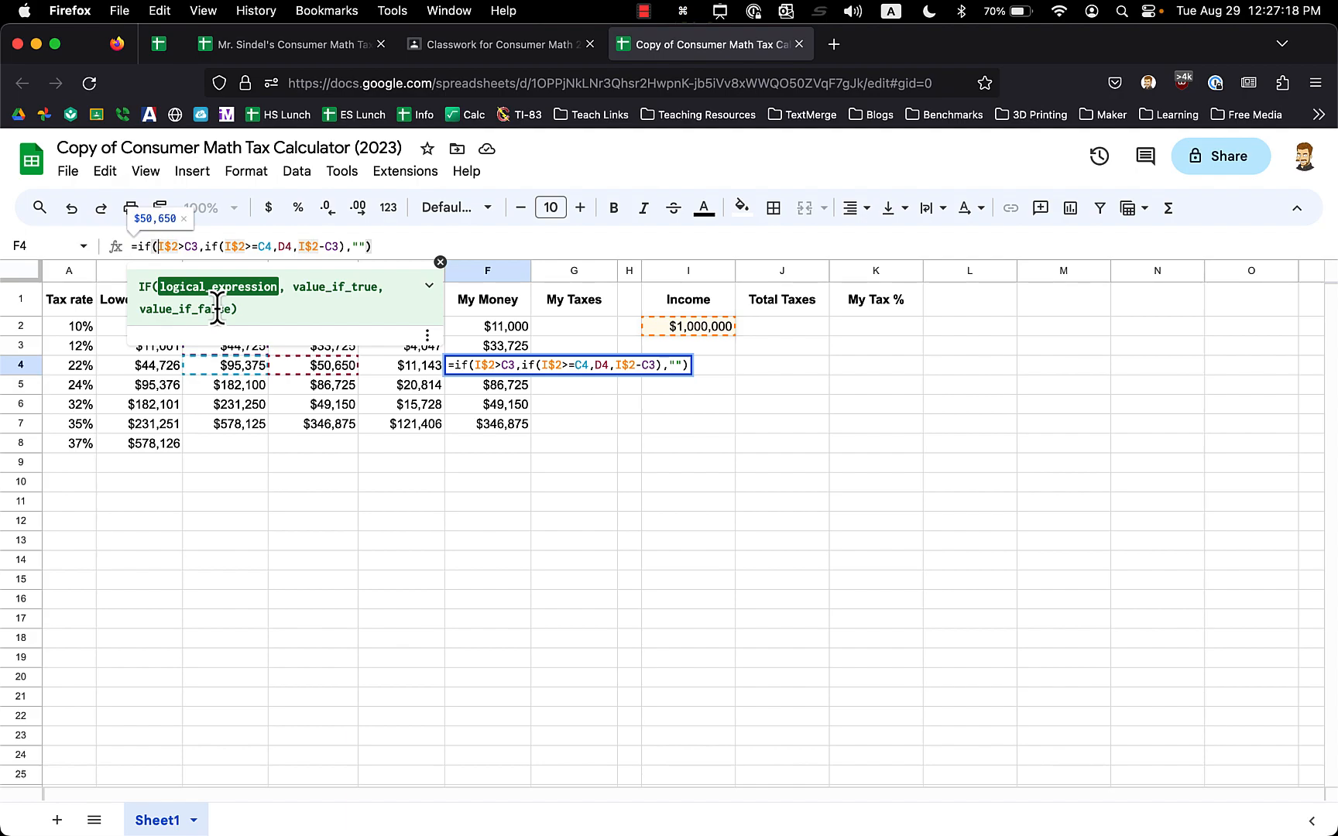
key(Escape)
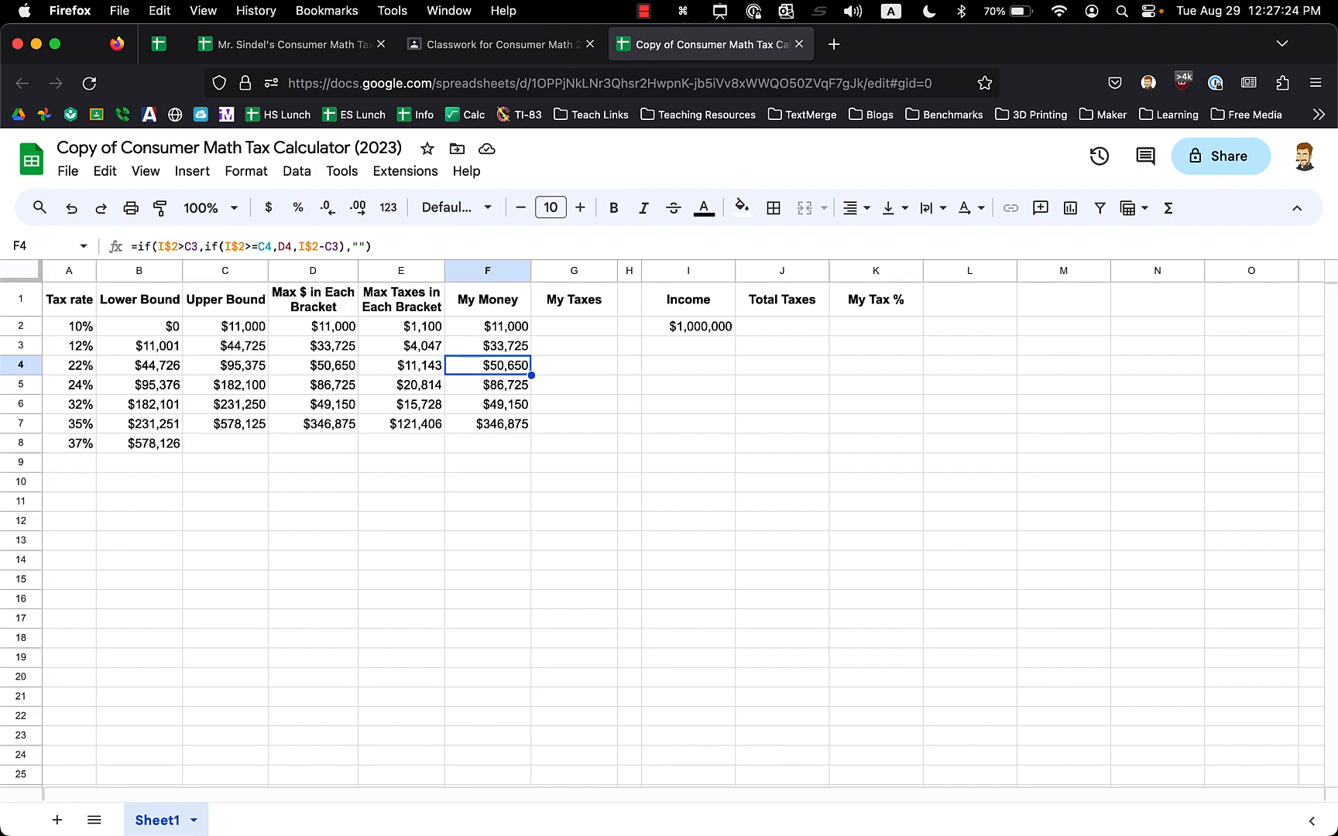
Step through the My Money formulas in column F to examine how their bracket references change while the income row stays locked
key(Down)
key(Up)
key(Down)
key(Down)
key(Down)
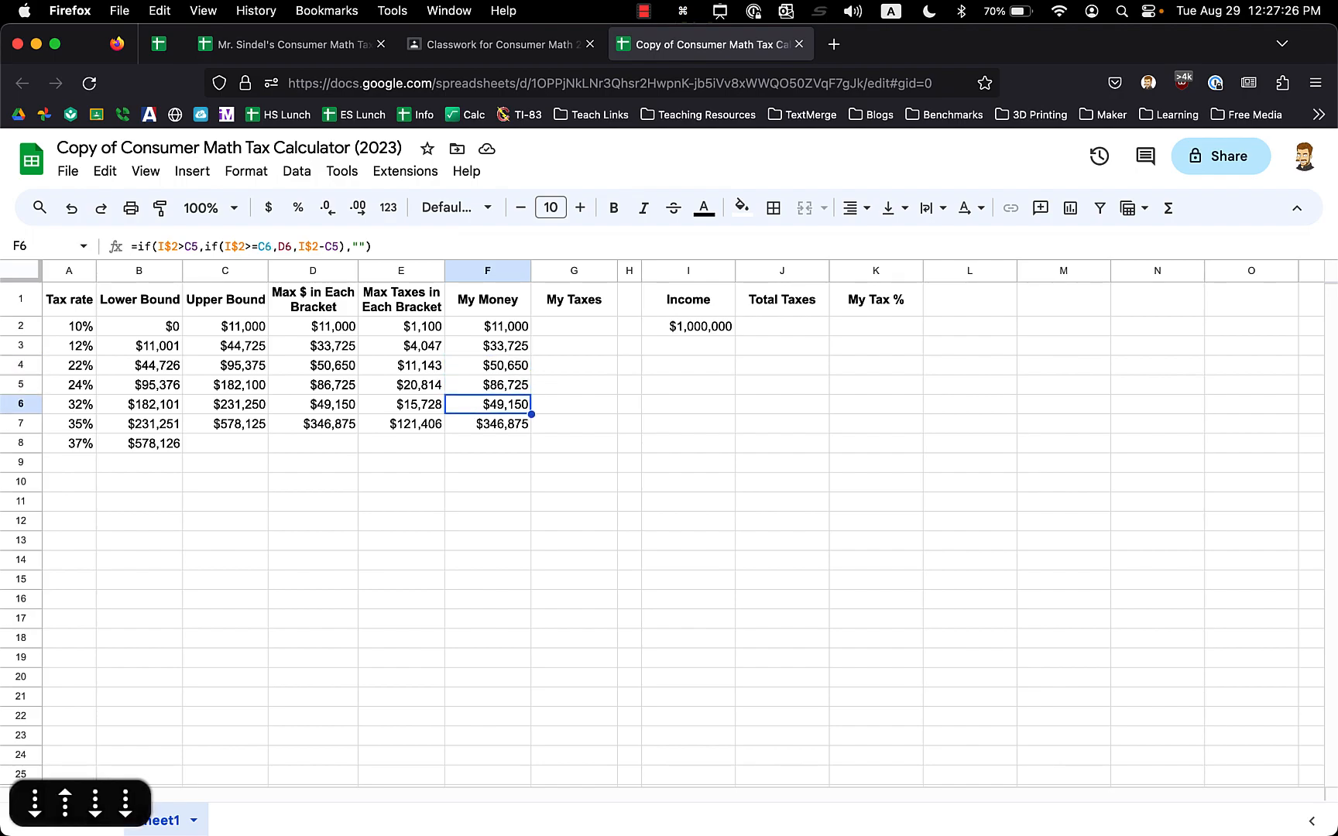
key(Down)
key(Up)
key(Up)
key(Up)
key(Up)
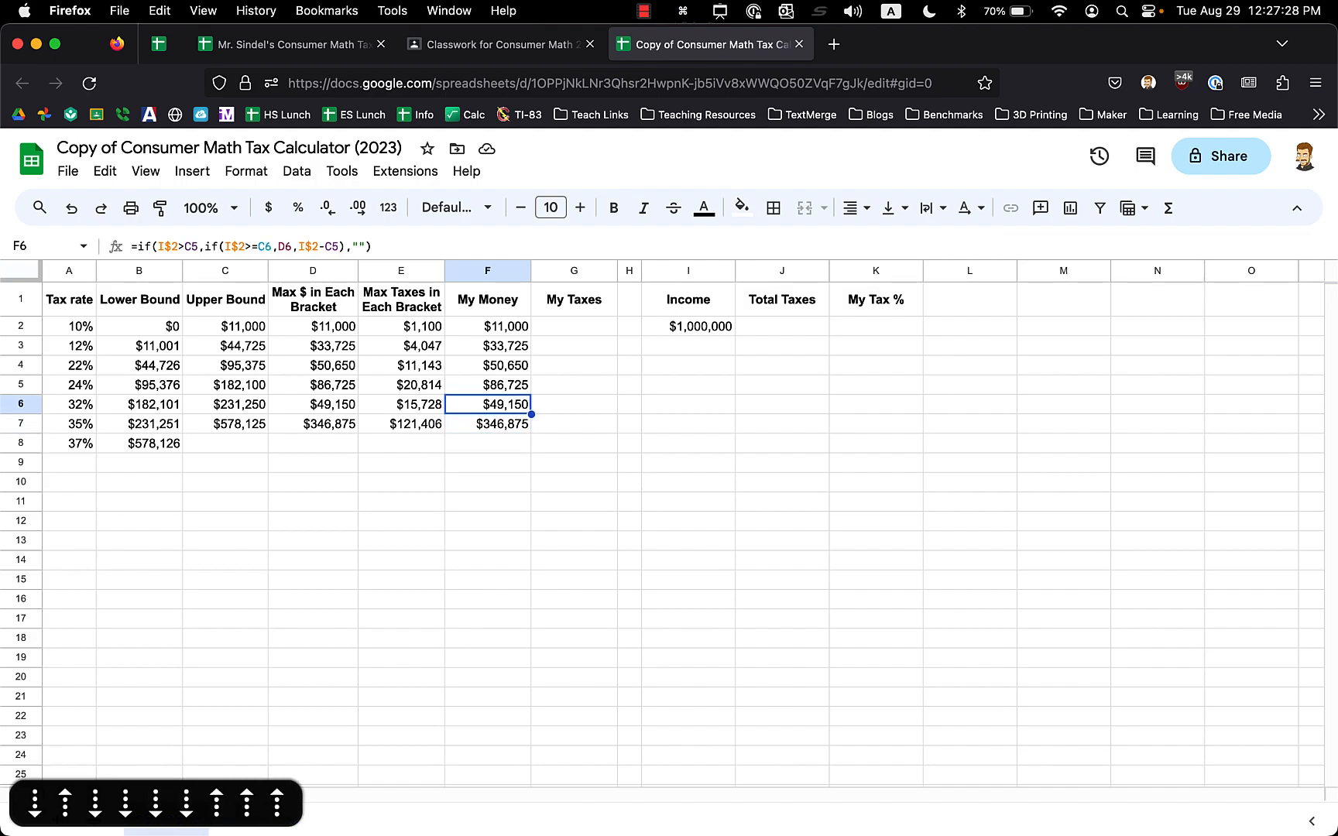
key(Up)
key(Up)
key(Down)
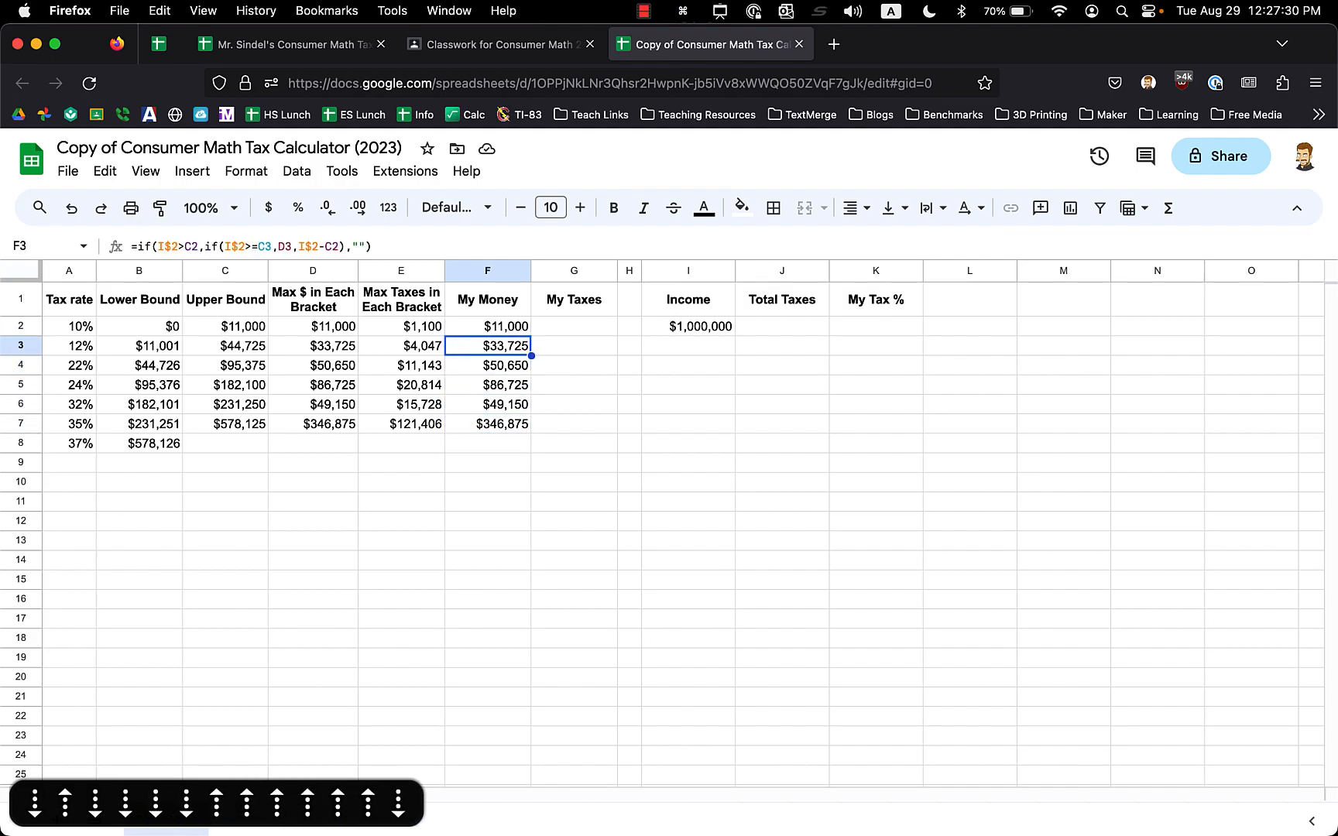
Compare the income in I2 with the 37% bracket's lower bound and the My Money cells down to F8
click(703, 325)
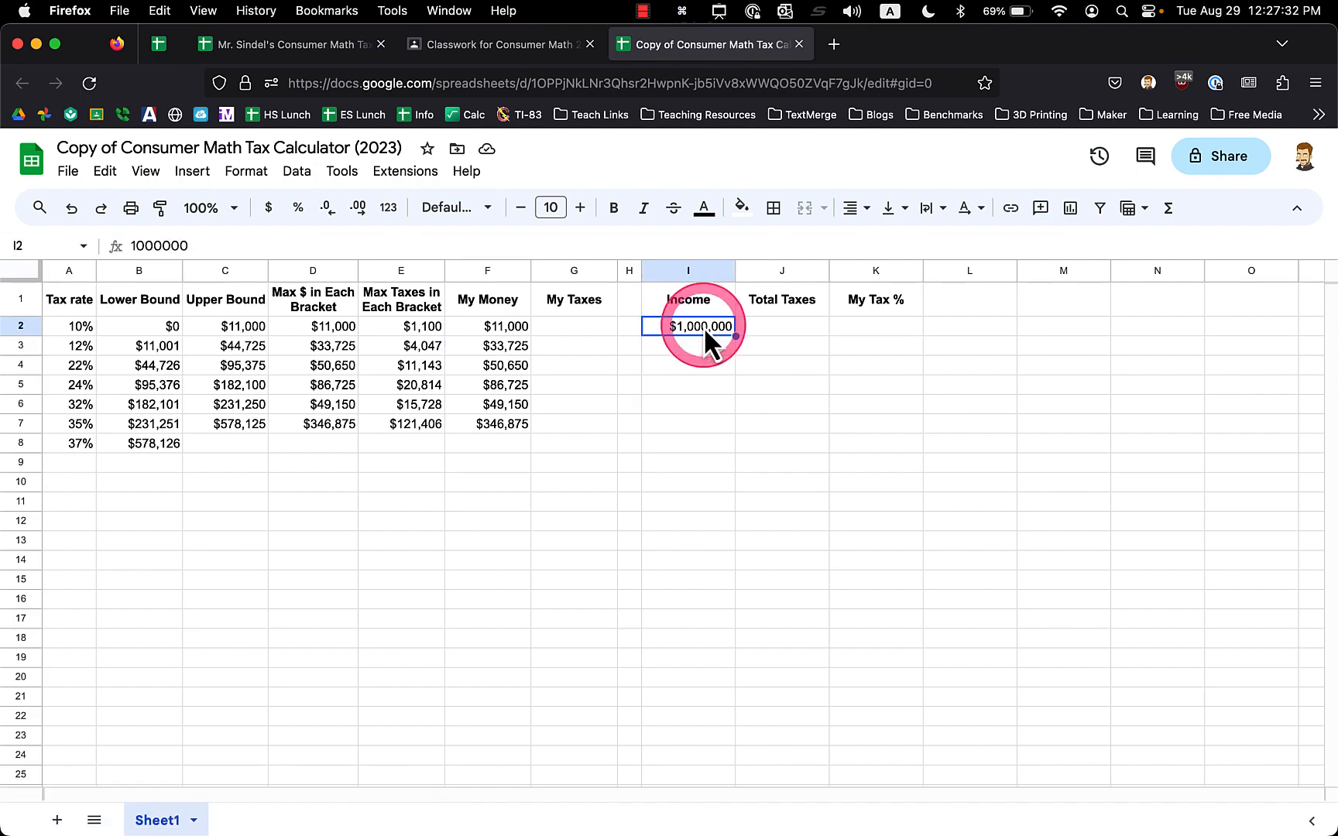
click(136, 445)
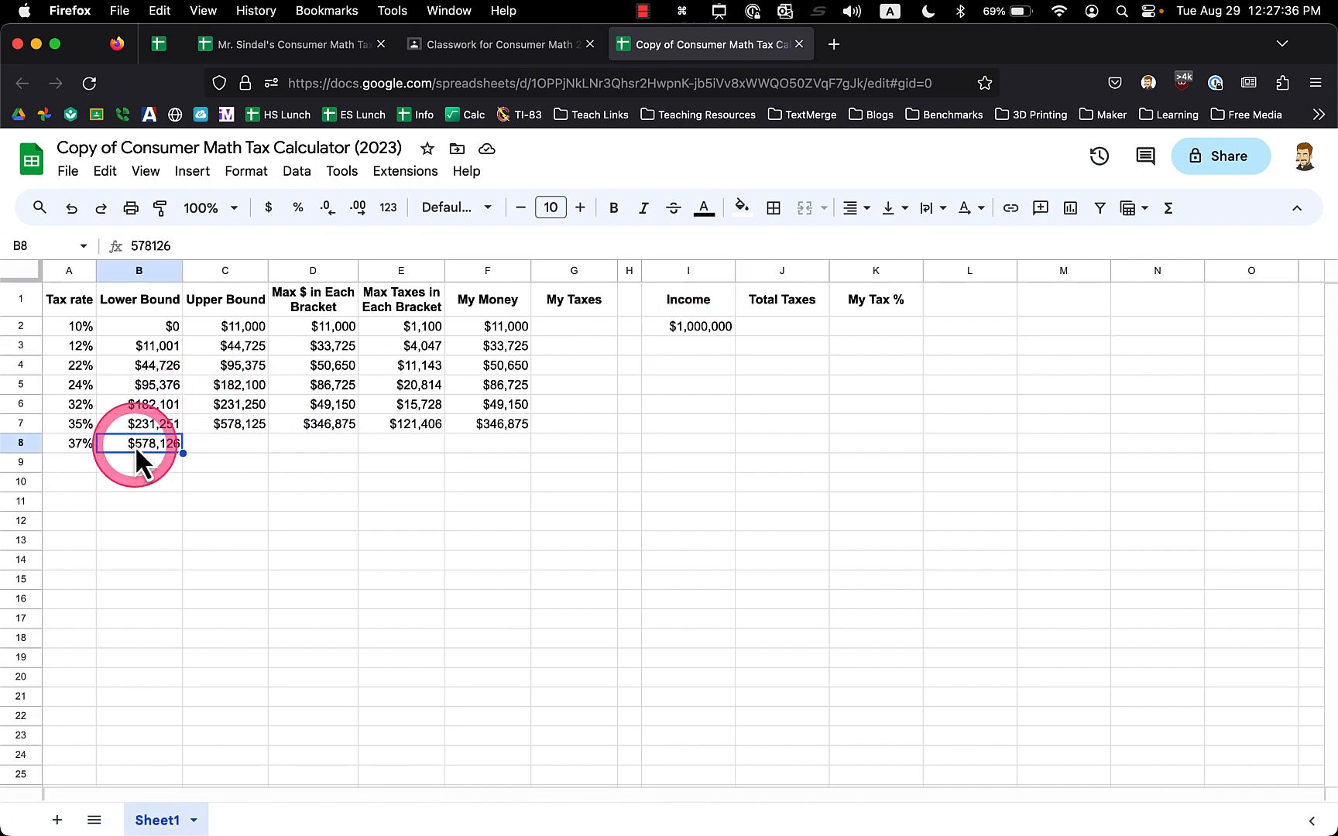
key(Right)
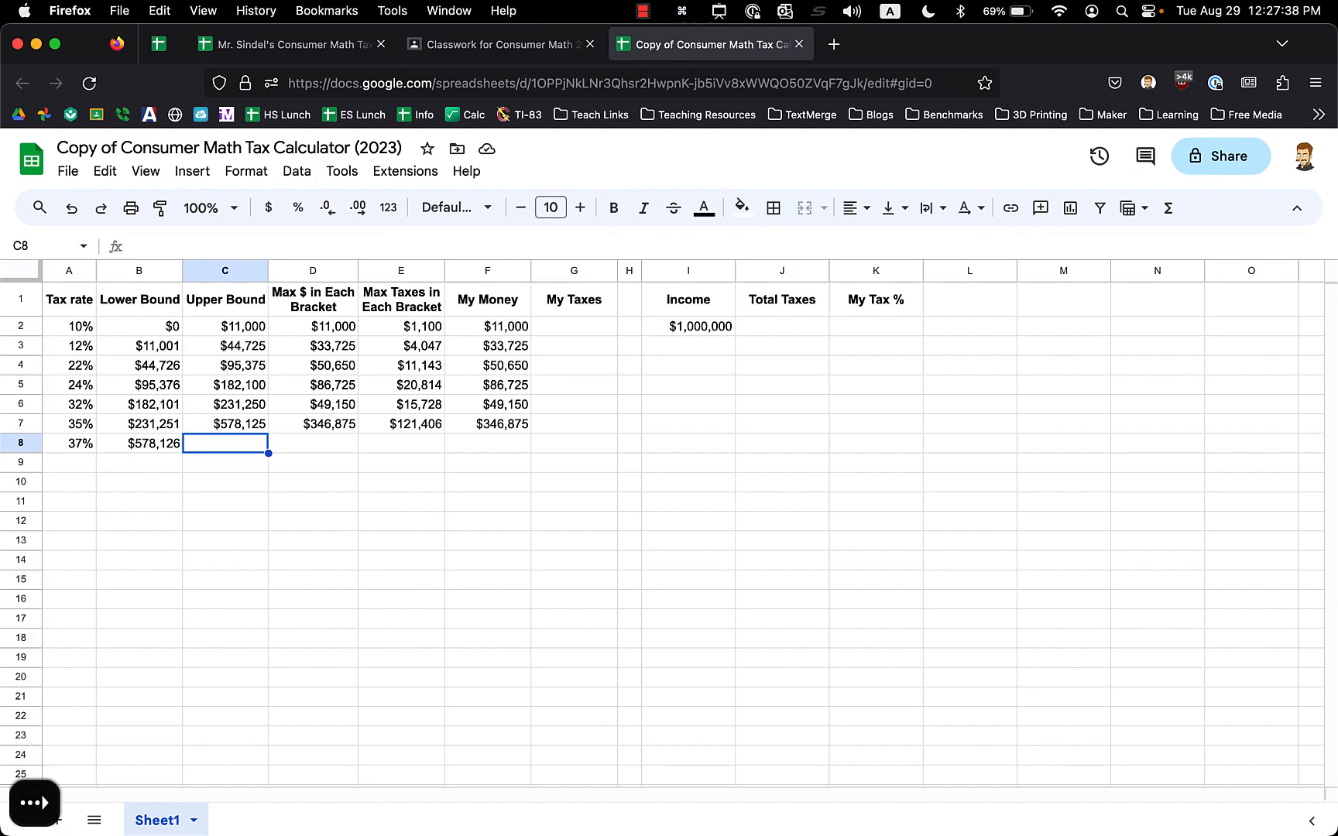
key(Right)
key(Right)
key(Right)
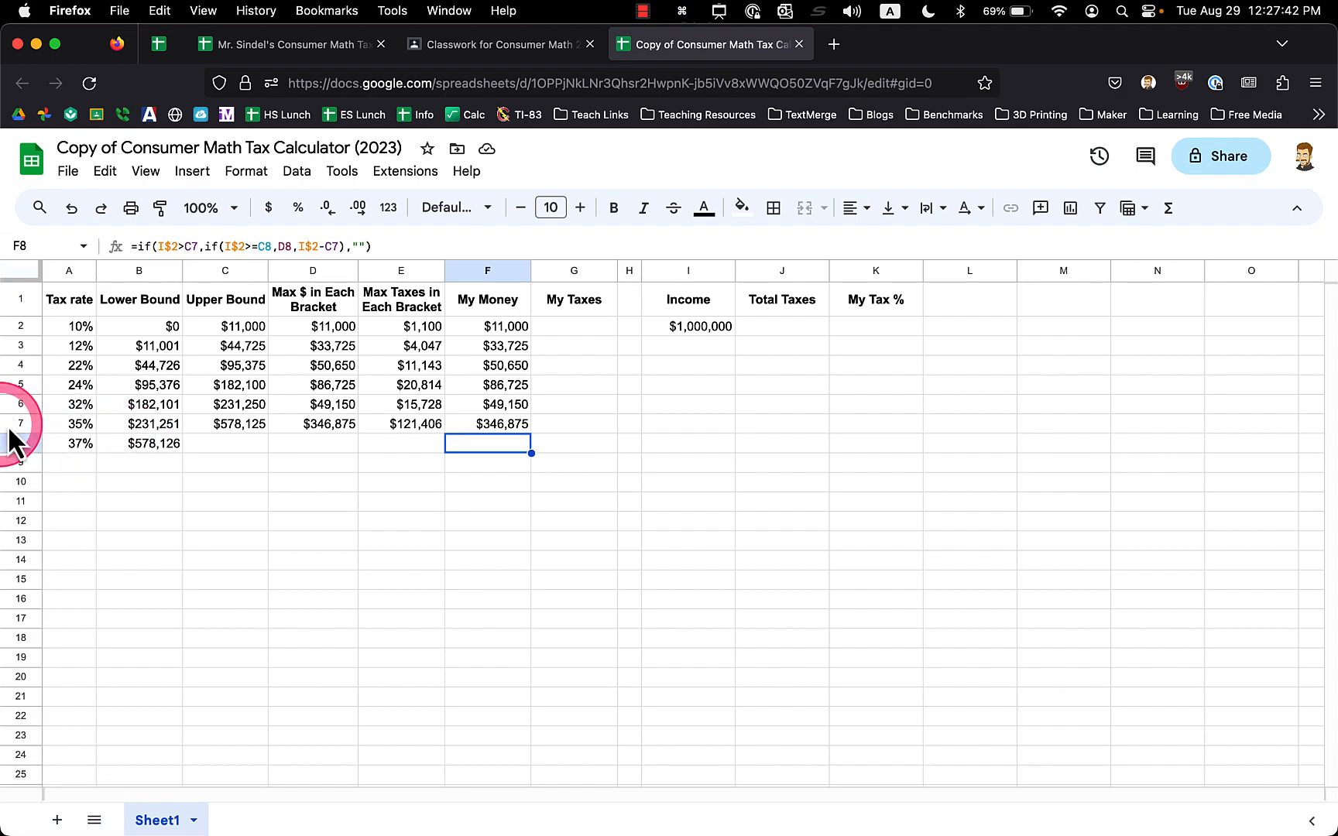
click(153, 442)
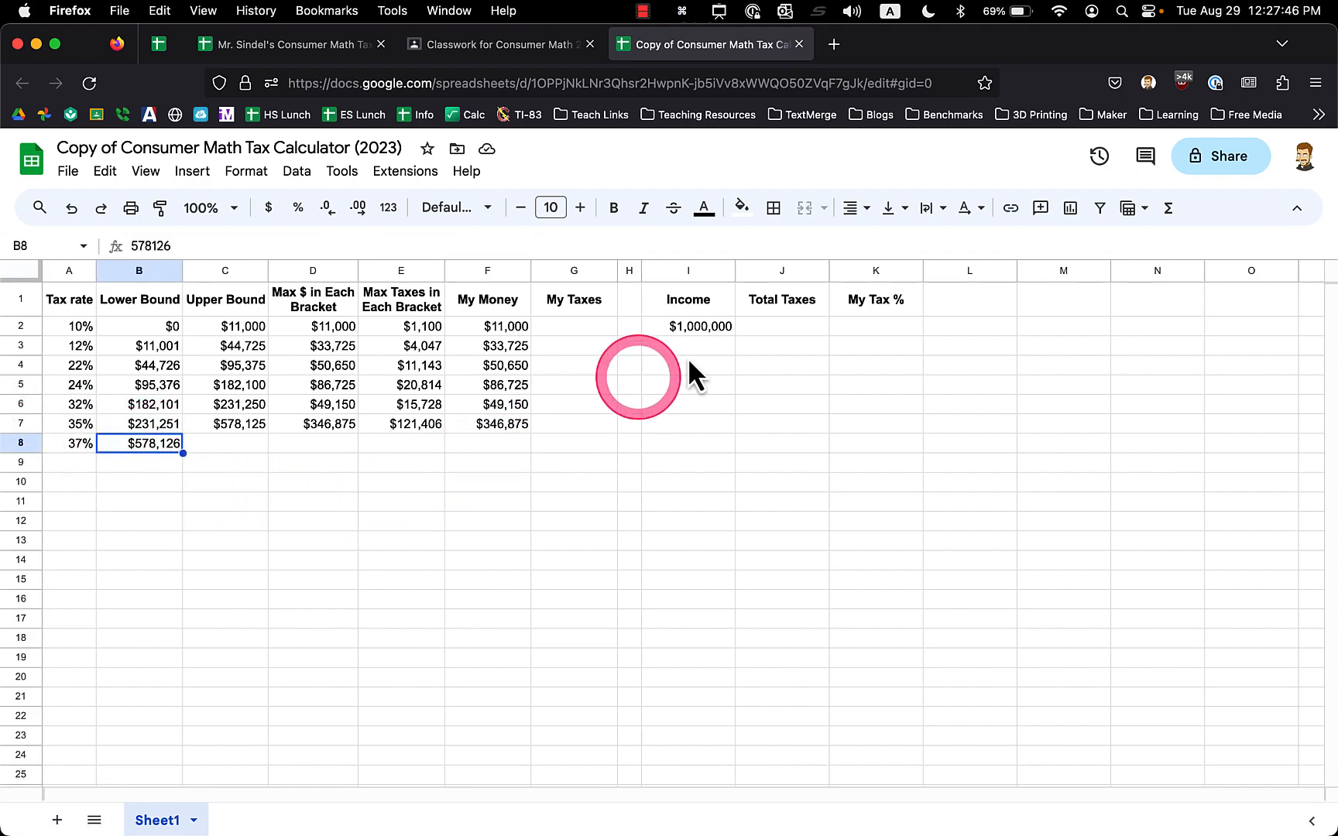
click(717, 333)
click(474, 449)
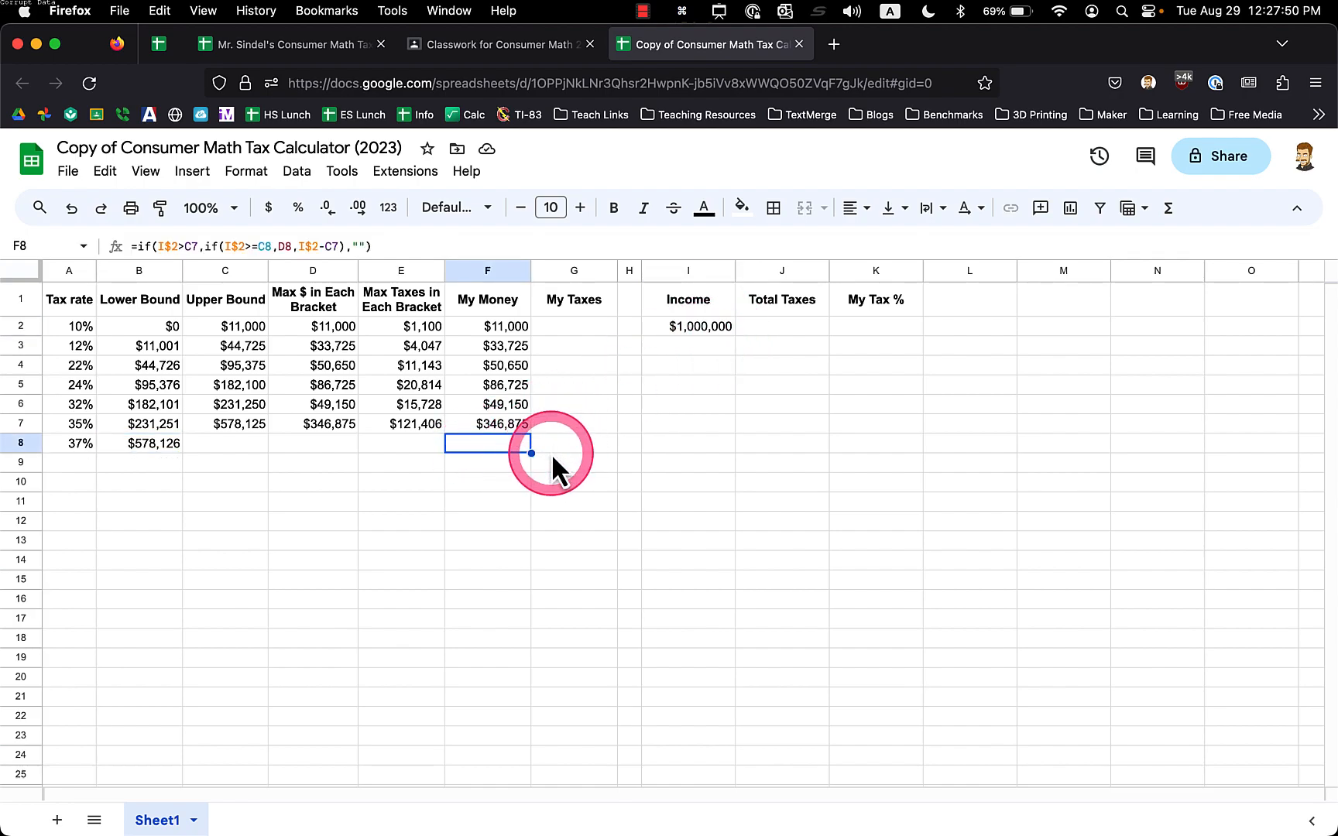
drag(489, 331, 491, 428)
click(690, 323)
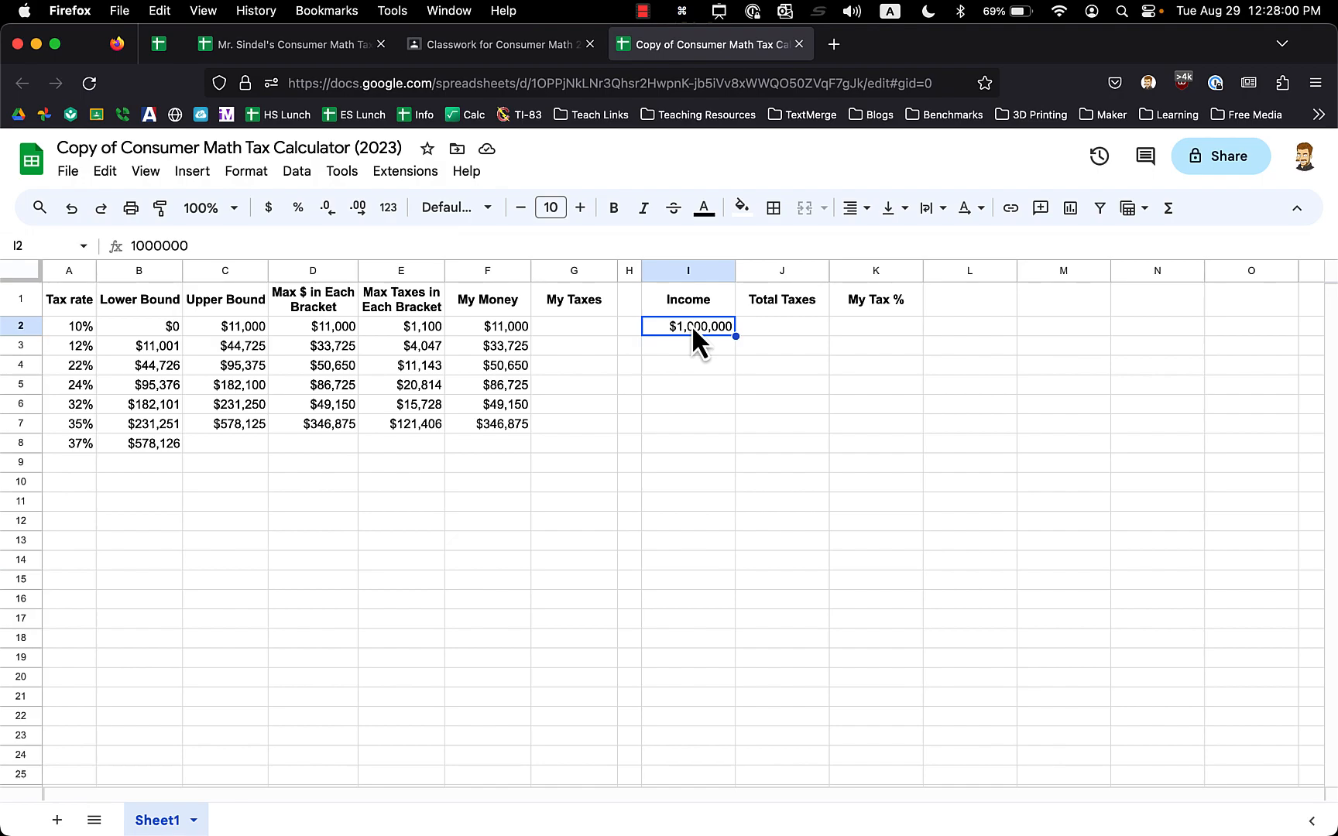
Examine the F8 formula's references to the upper bound in C8 and the bracket maximum in D8
click(524, 438)
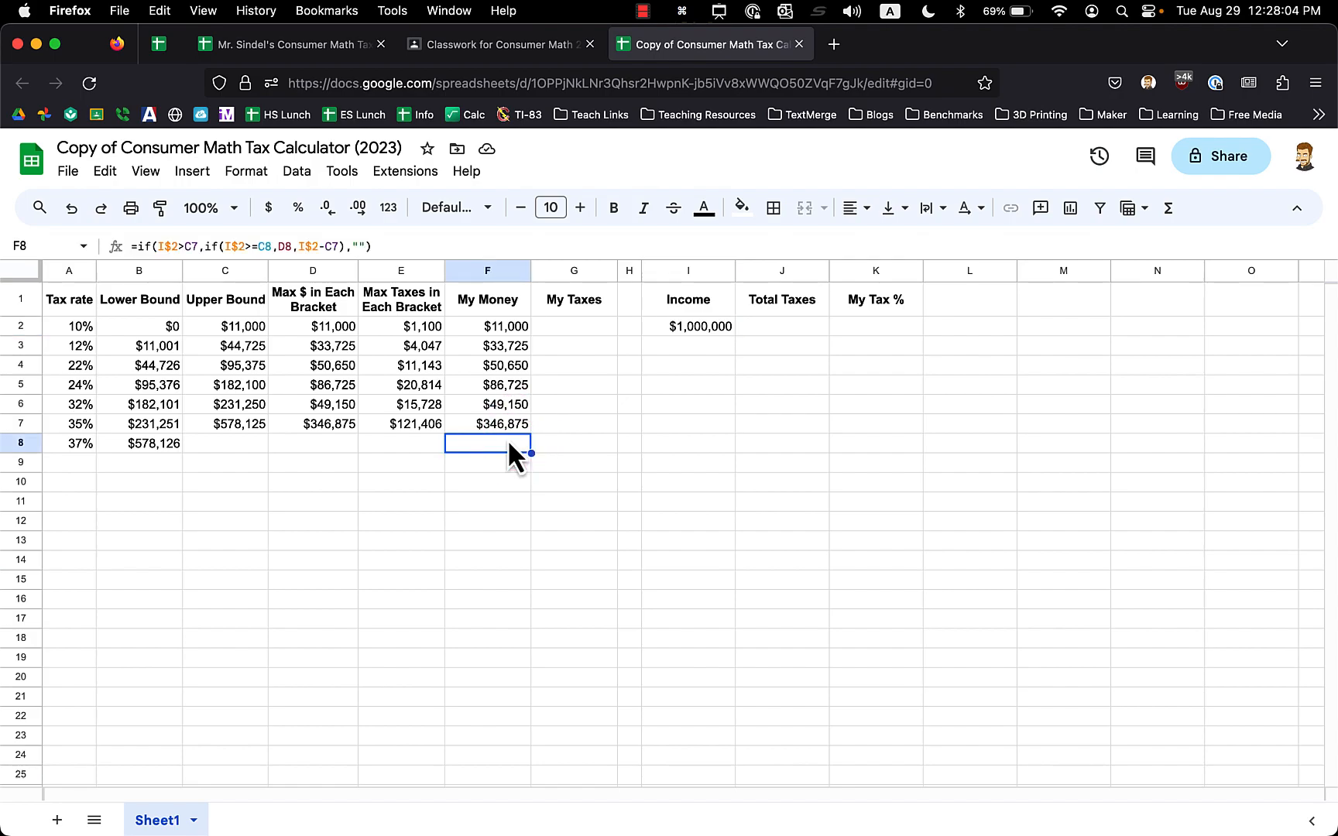
key(Return)
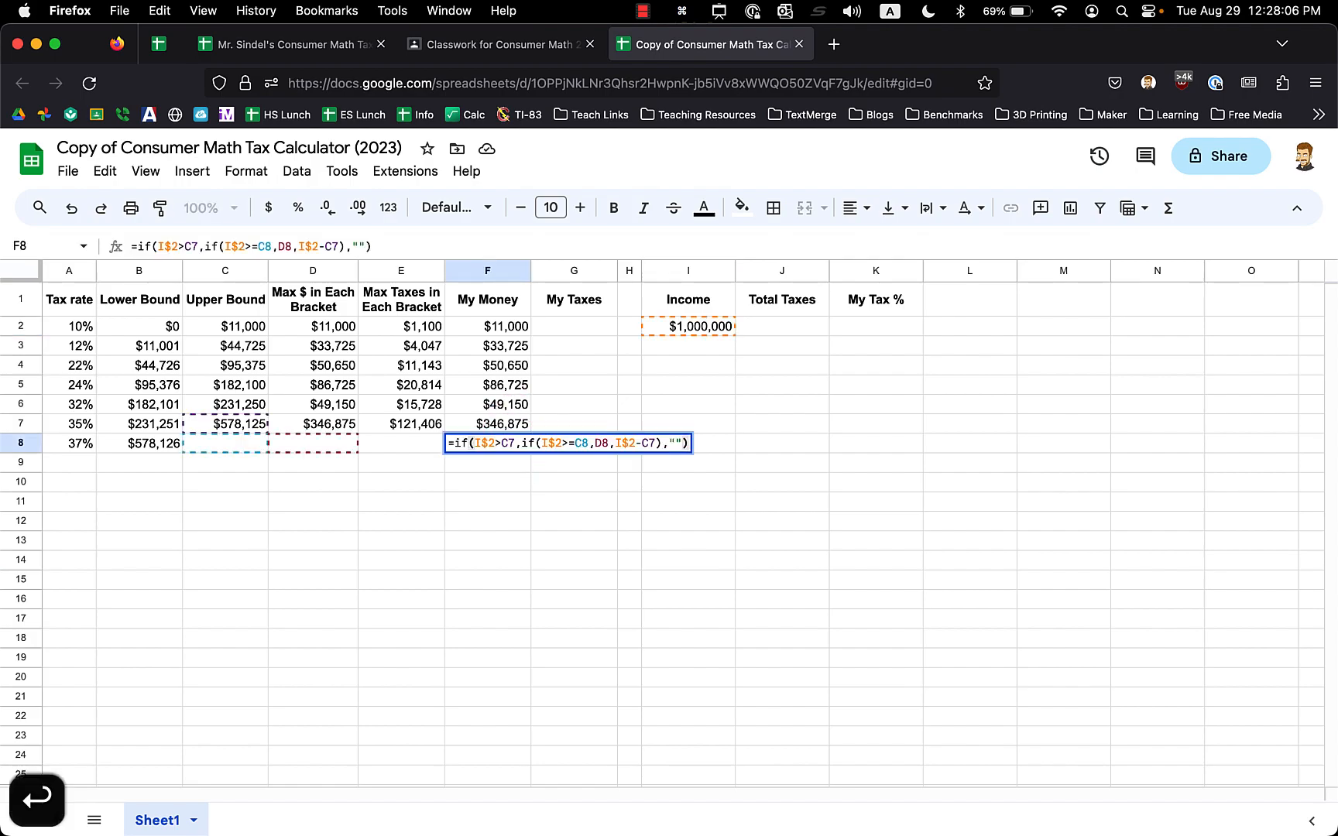
click(504, 447)
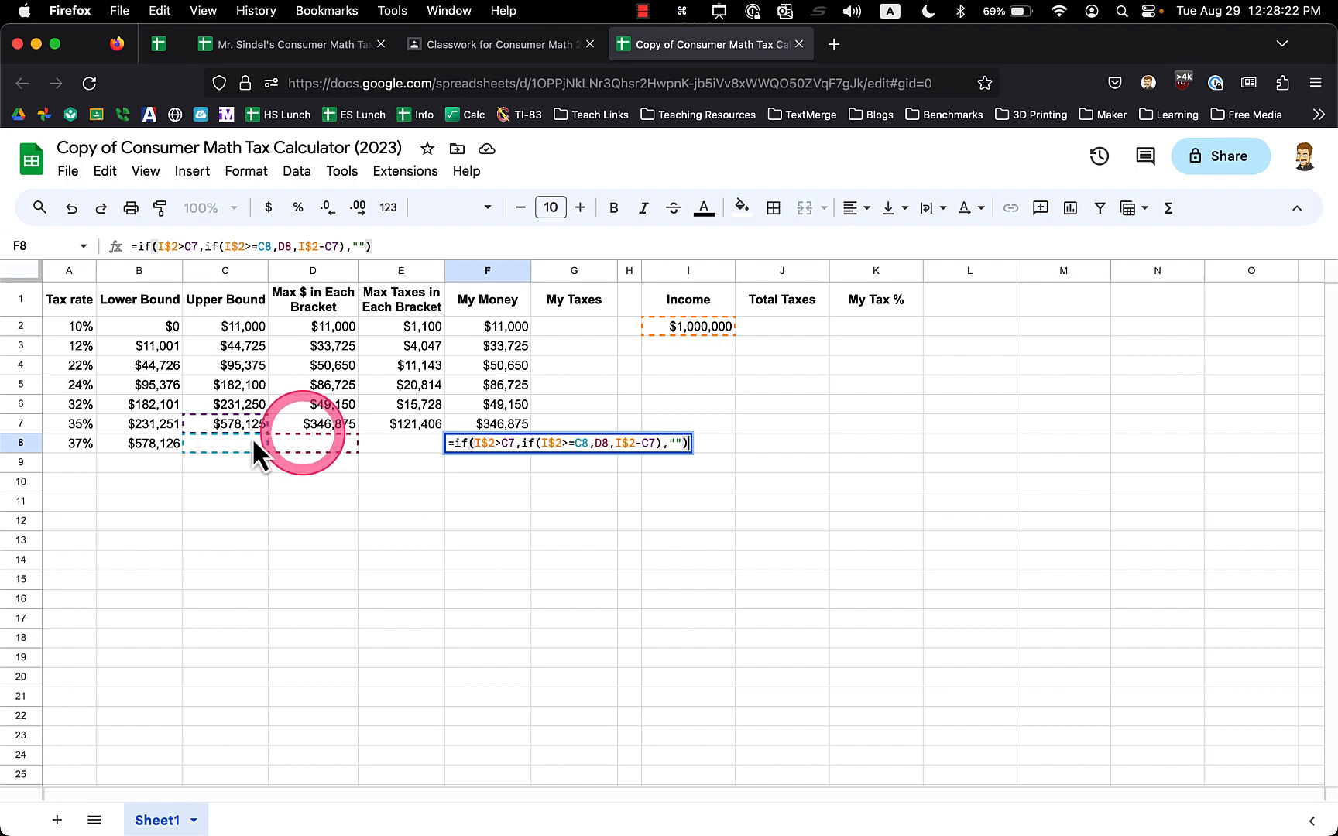
key(Escape)
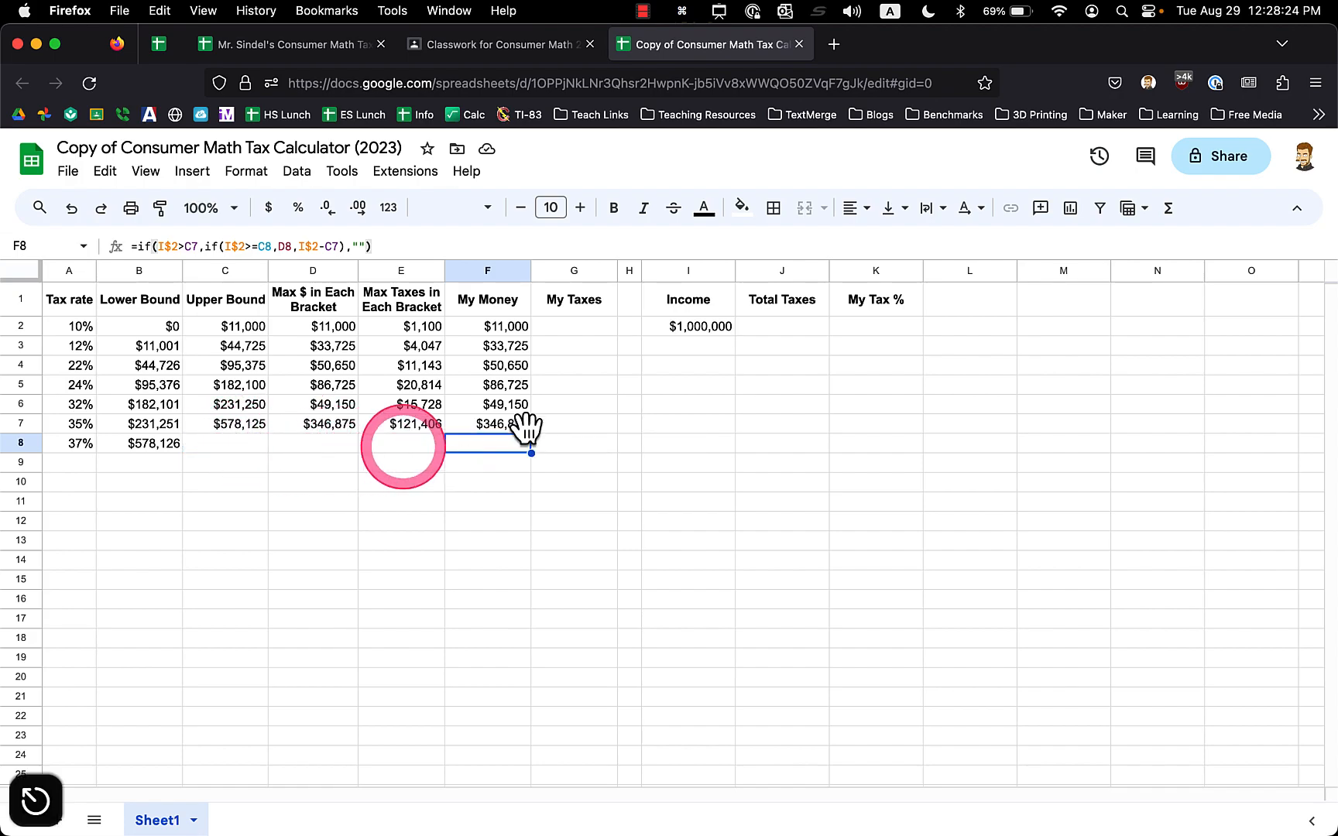
click(702, 326)
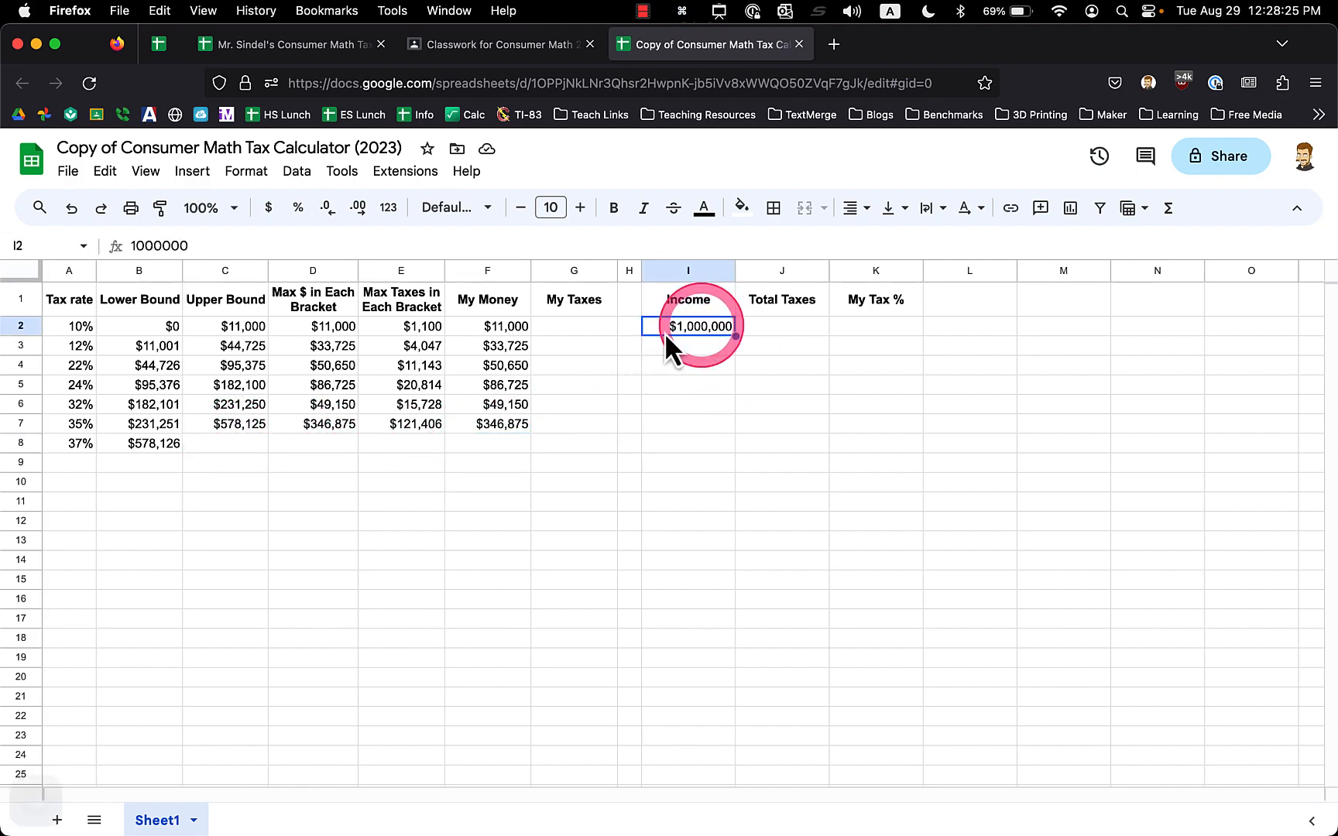
click(210, 442)
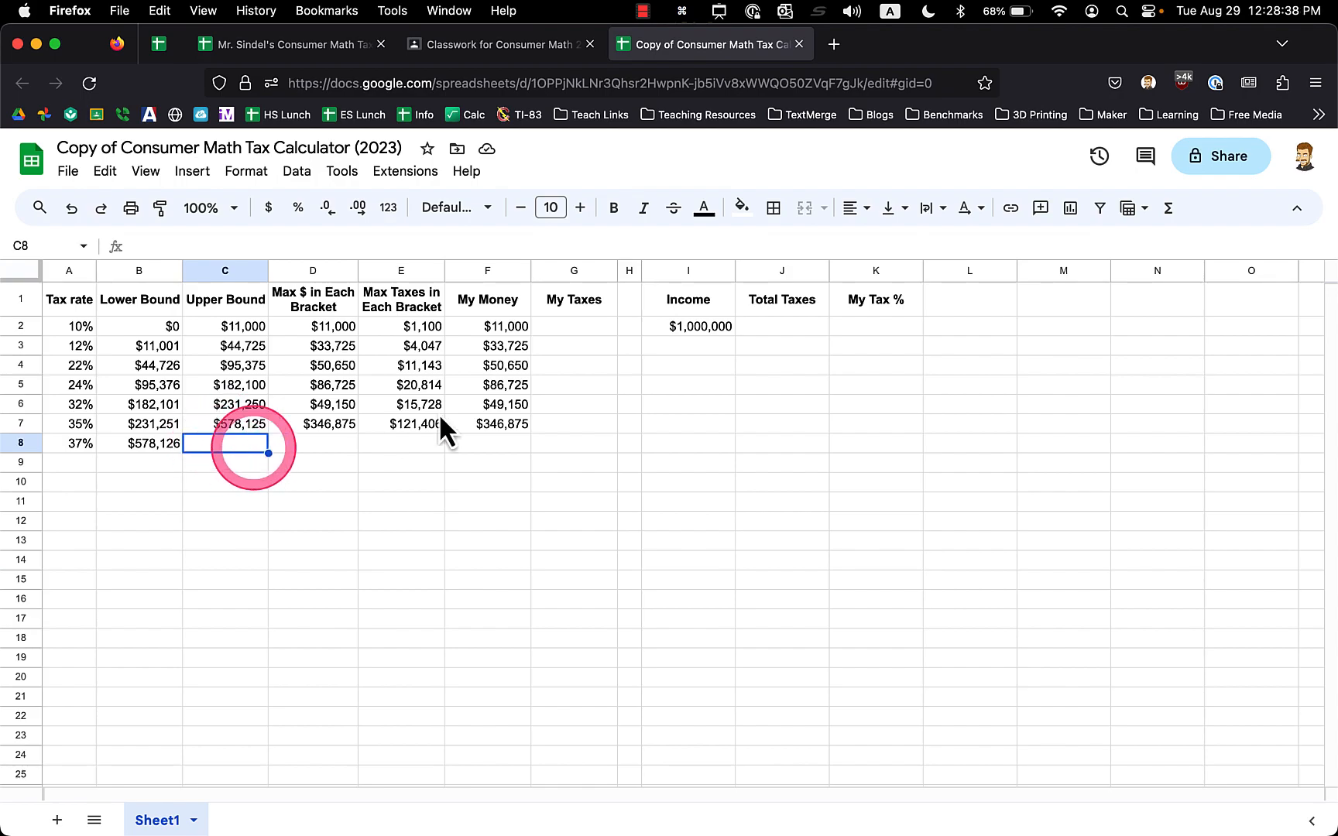
Change the F8 formula to =if(I$2>C7,if(I$2>=C8,I$2-C7,""),"") for the top bracket
click(494, 443)
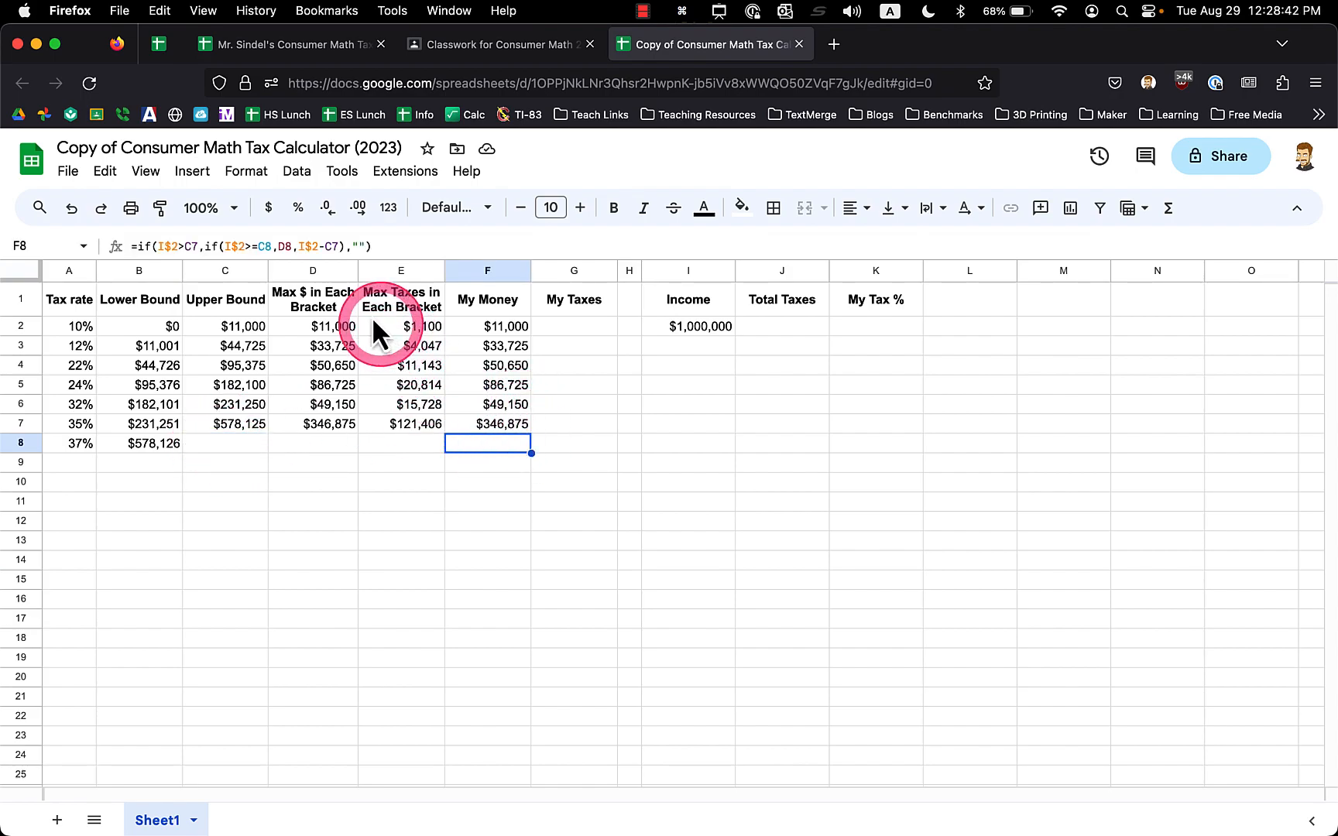
click(295, 246)
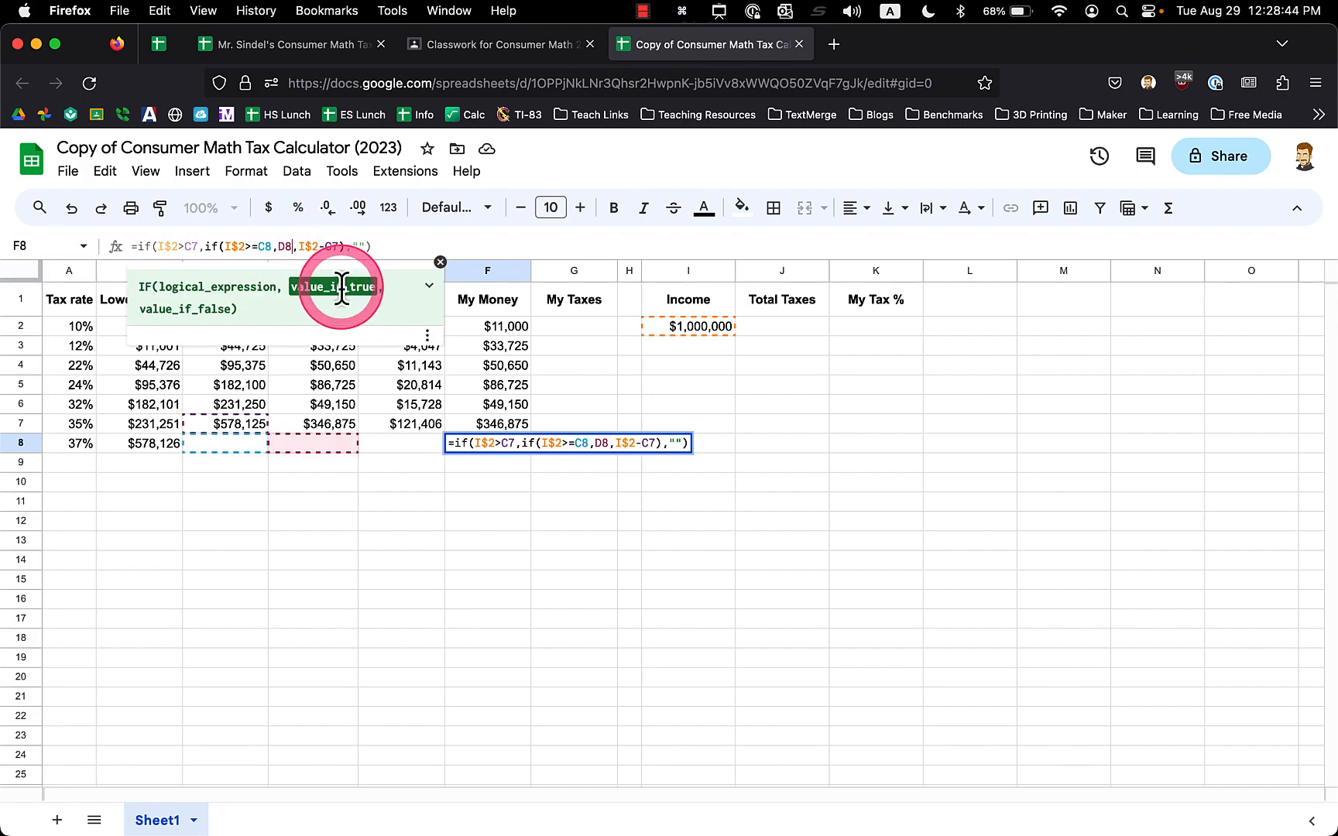
key(BackSpace)
key(BackSpace)
key(BackSpace)
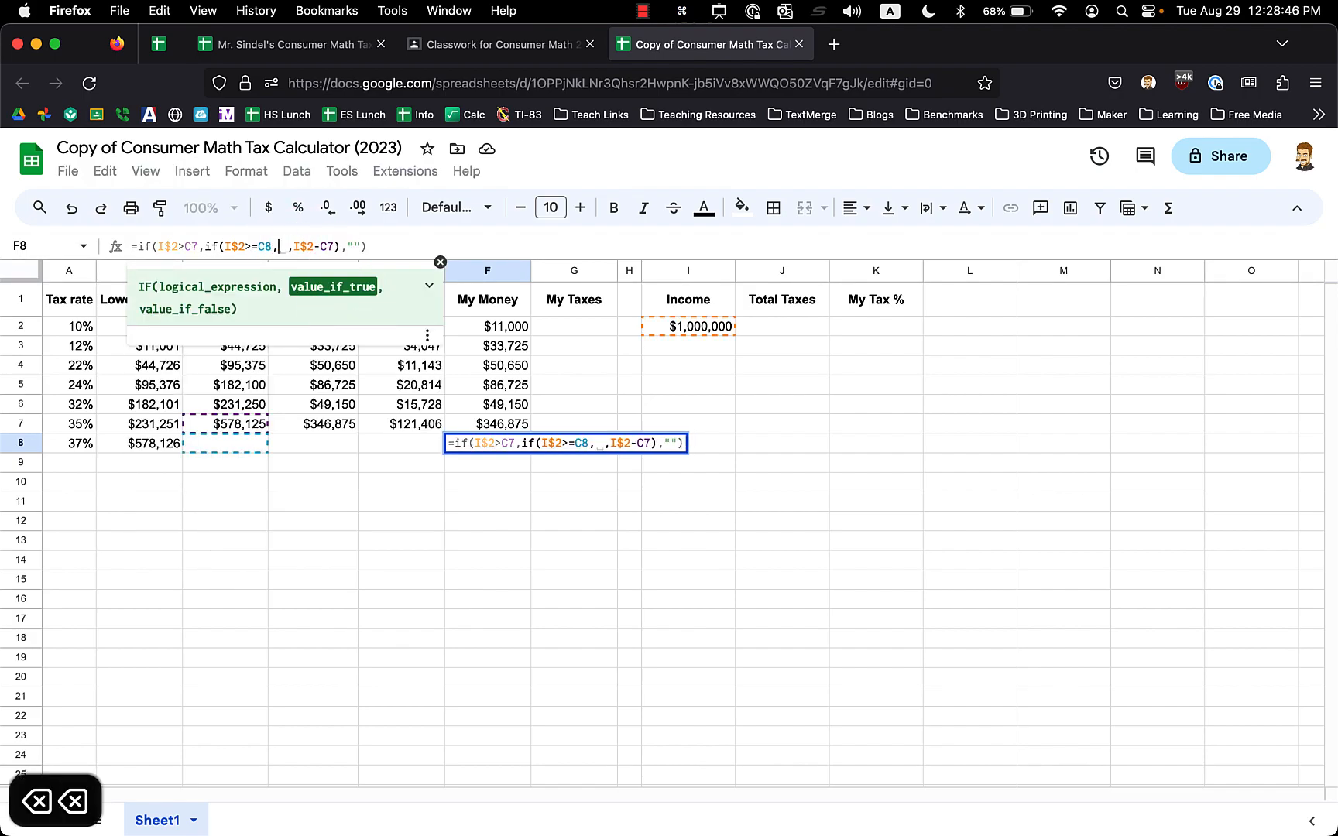
click(241, 246)
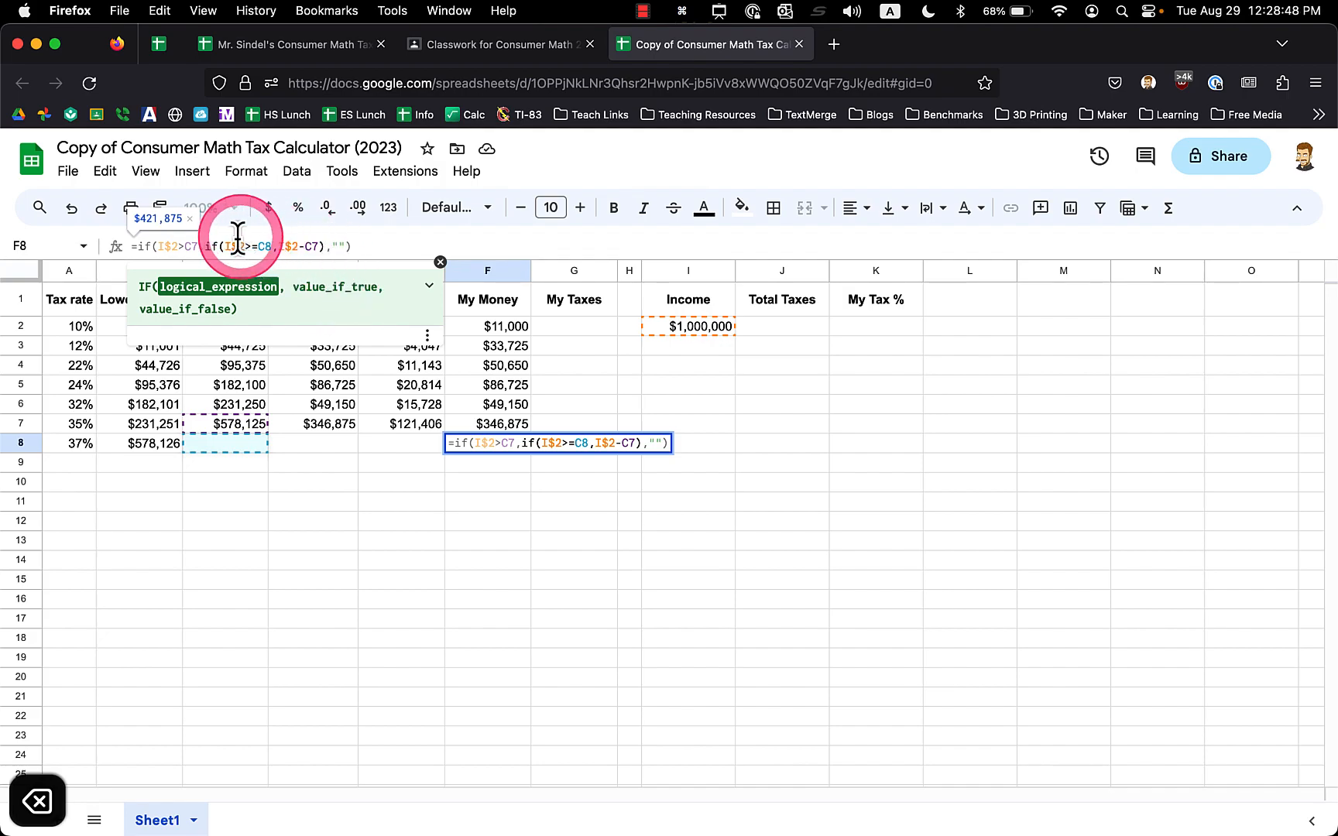
click(319, 247)
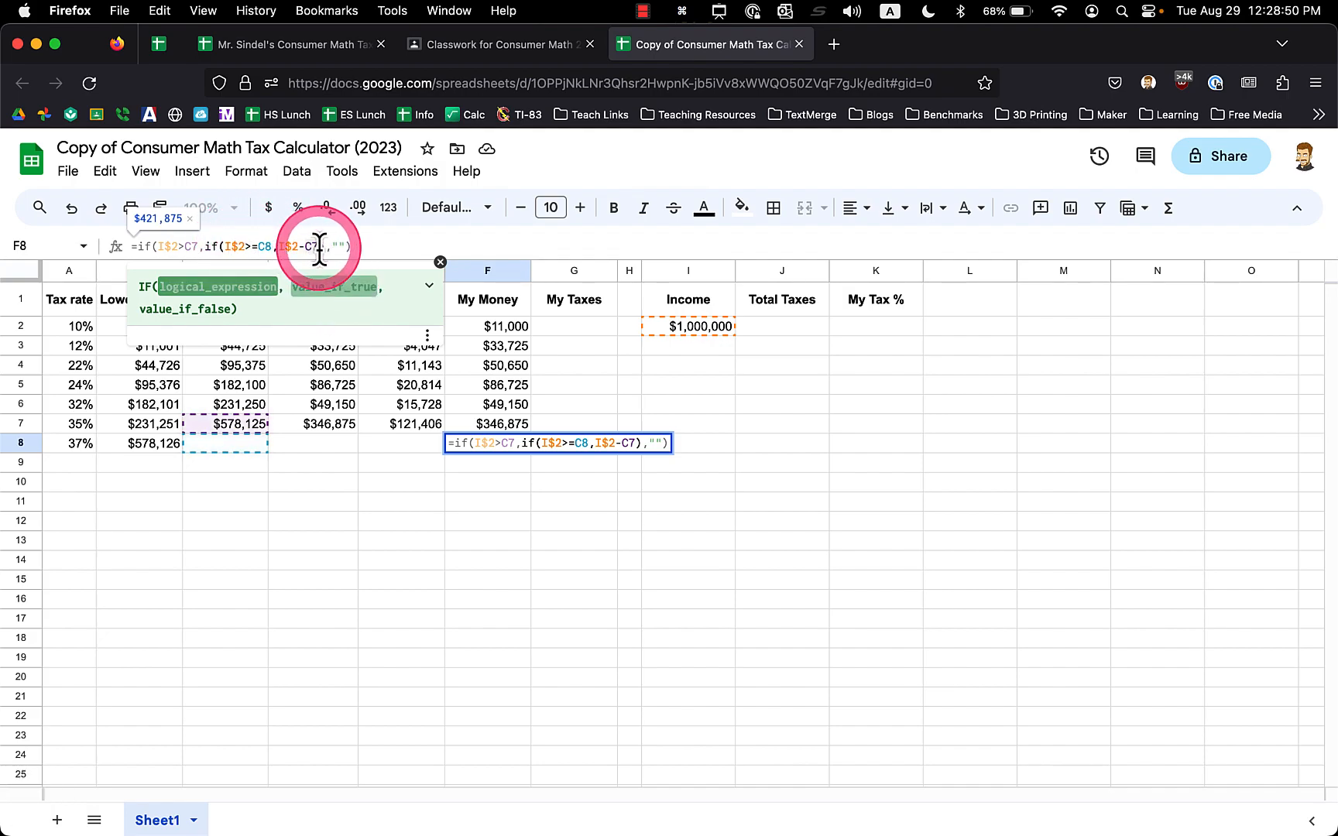
text(,"")
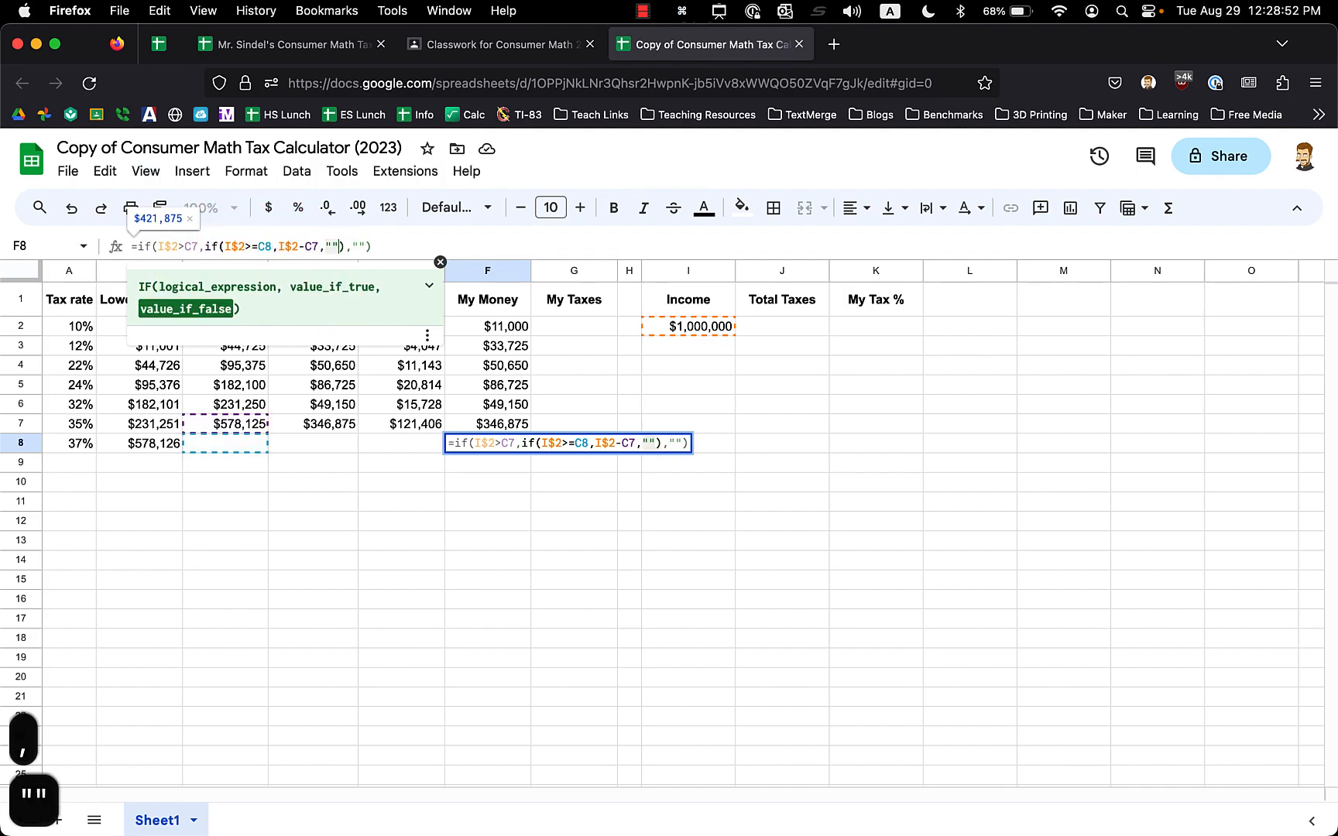
key(Return)
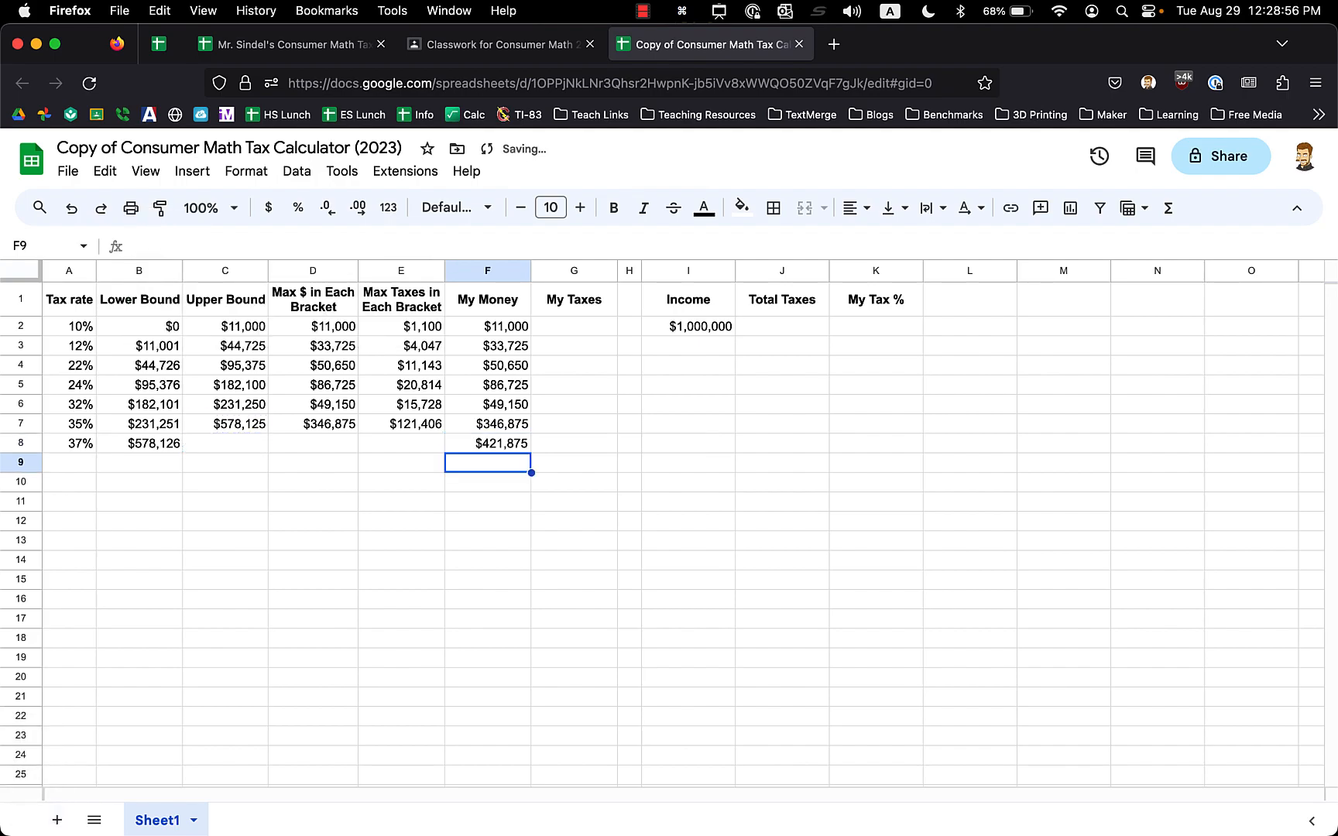
Test the My Money split with an income of 20 in I2, and change the income to 20000
click(698, 334)
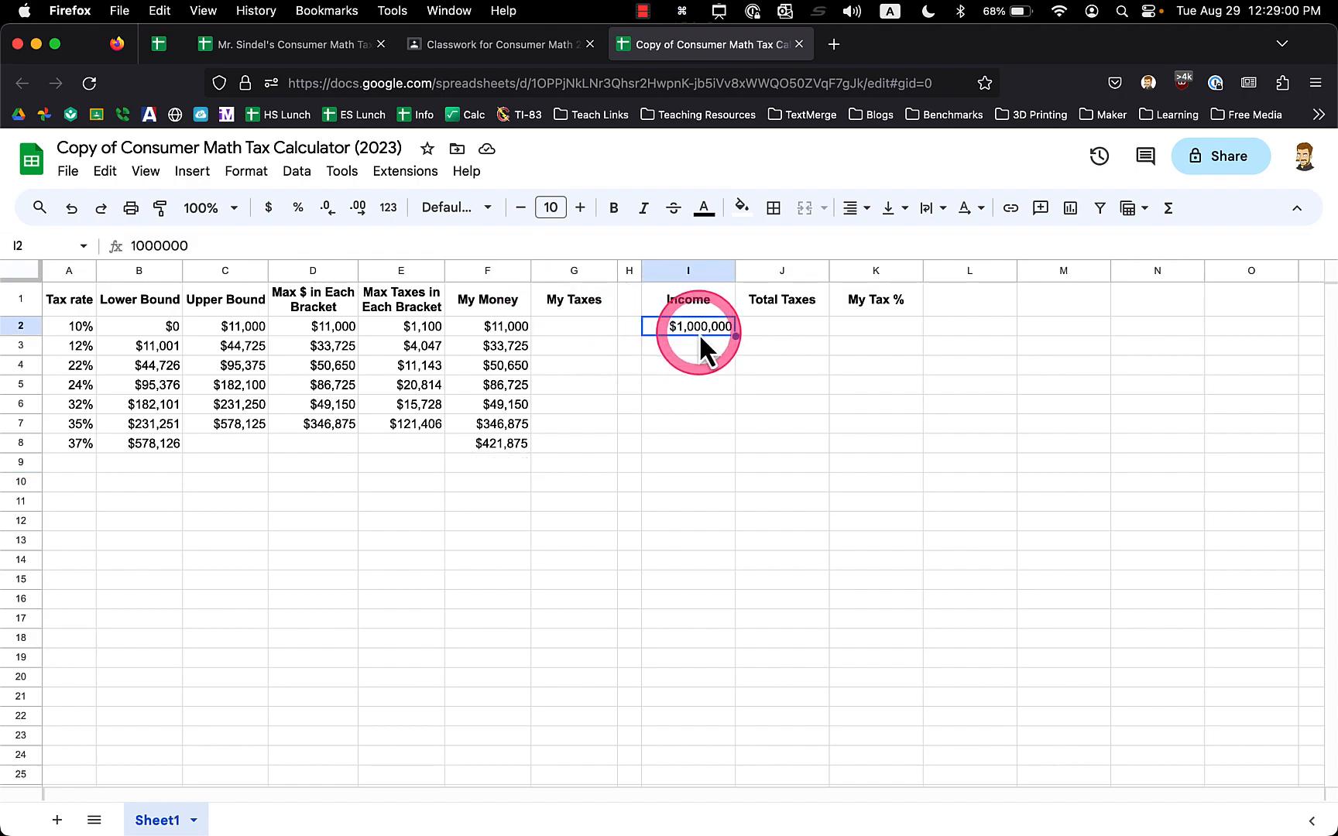
text(20)
key(Return)
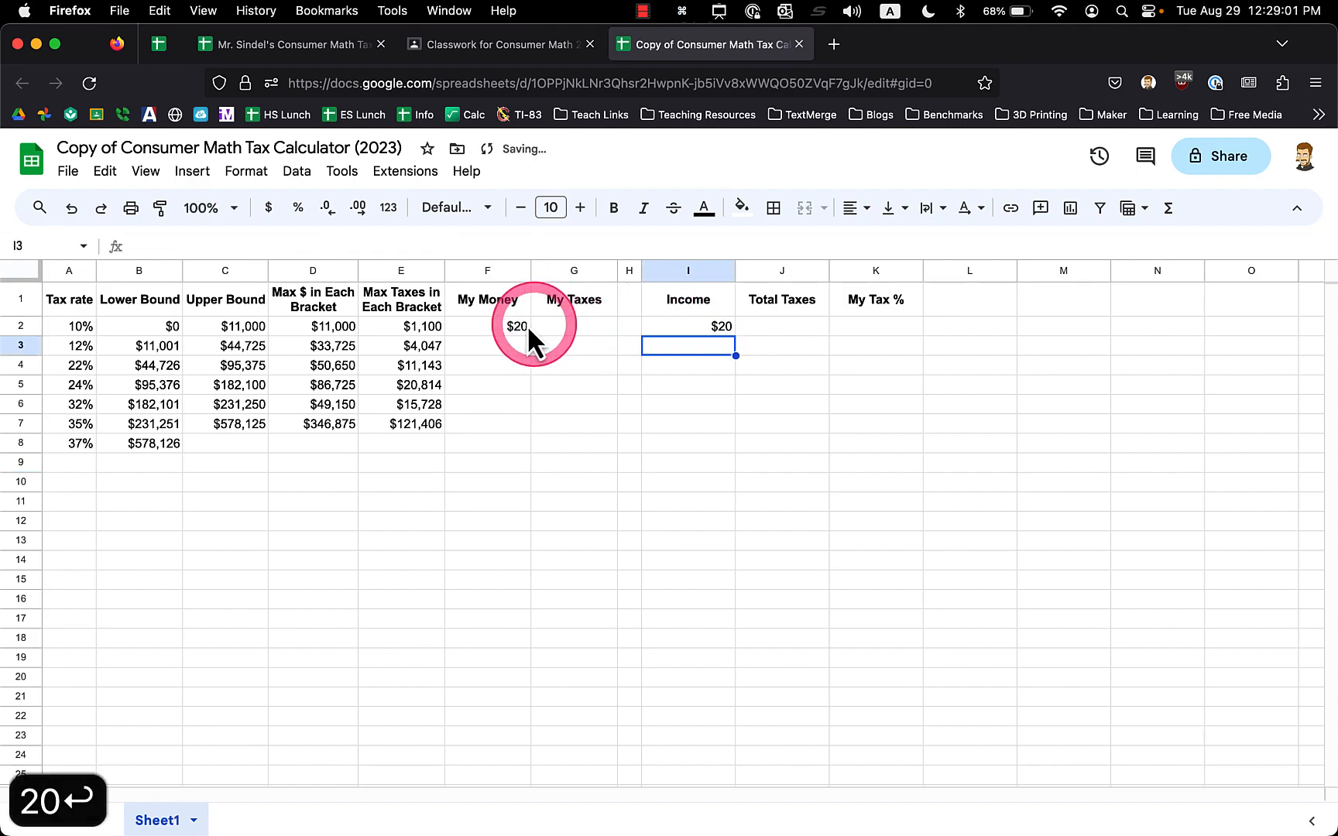
click(680, 330)
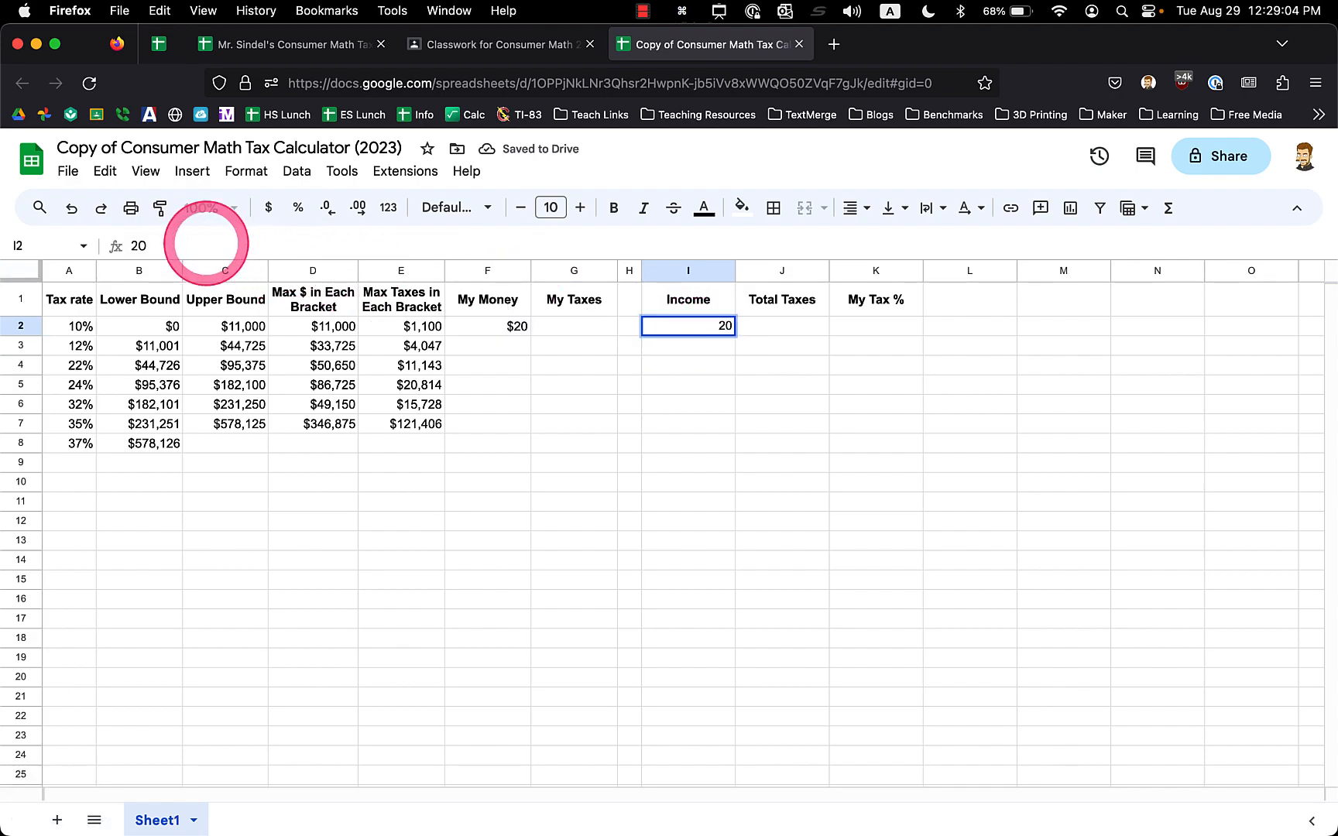
text(000)
key(Return)
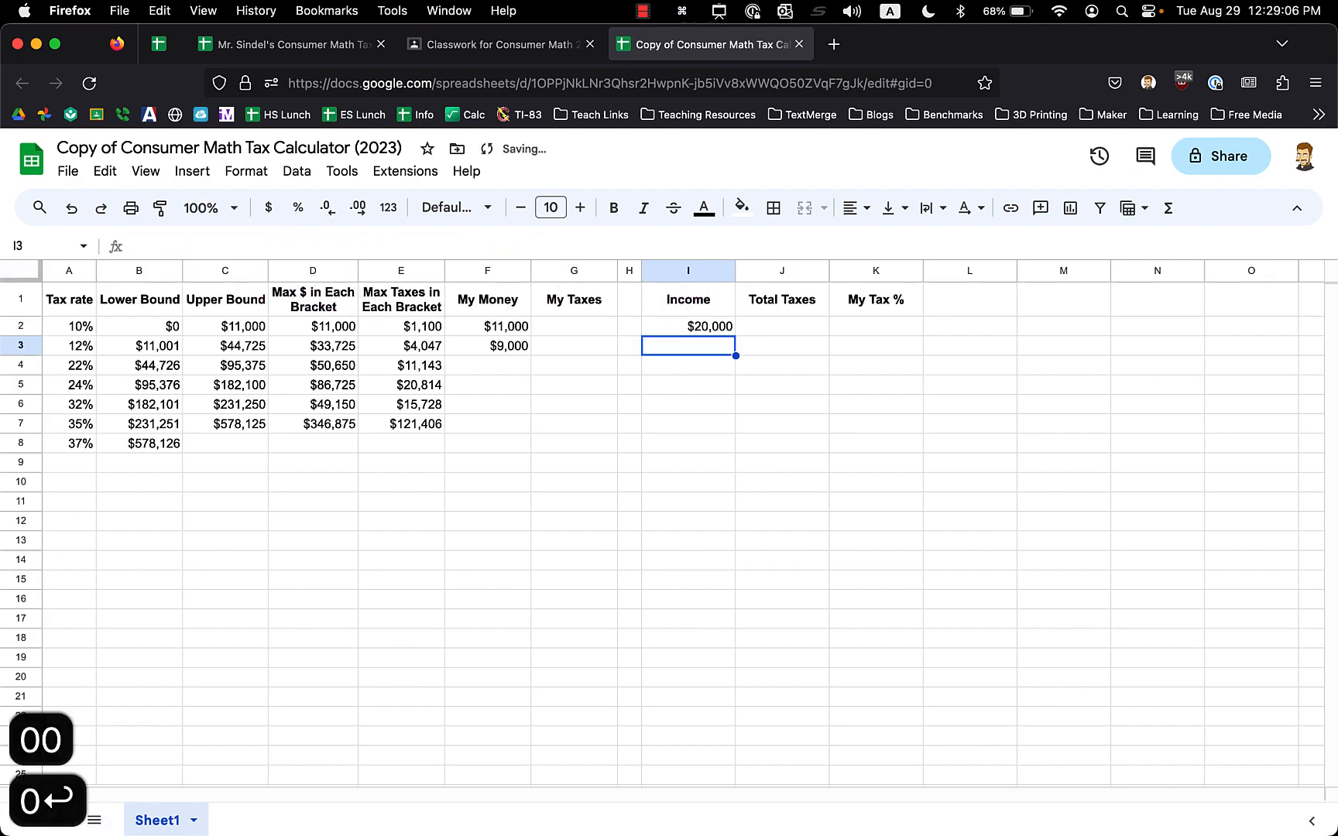
Test the My Money split with incomes of 50000 and 100000 in I2
key(Up)
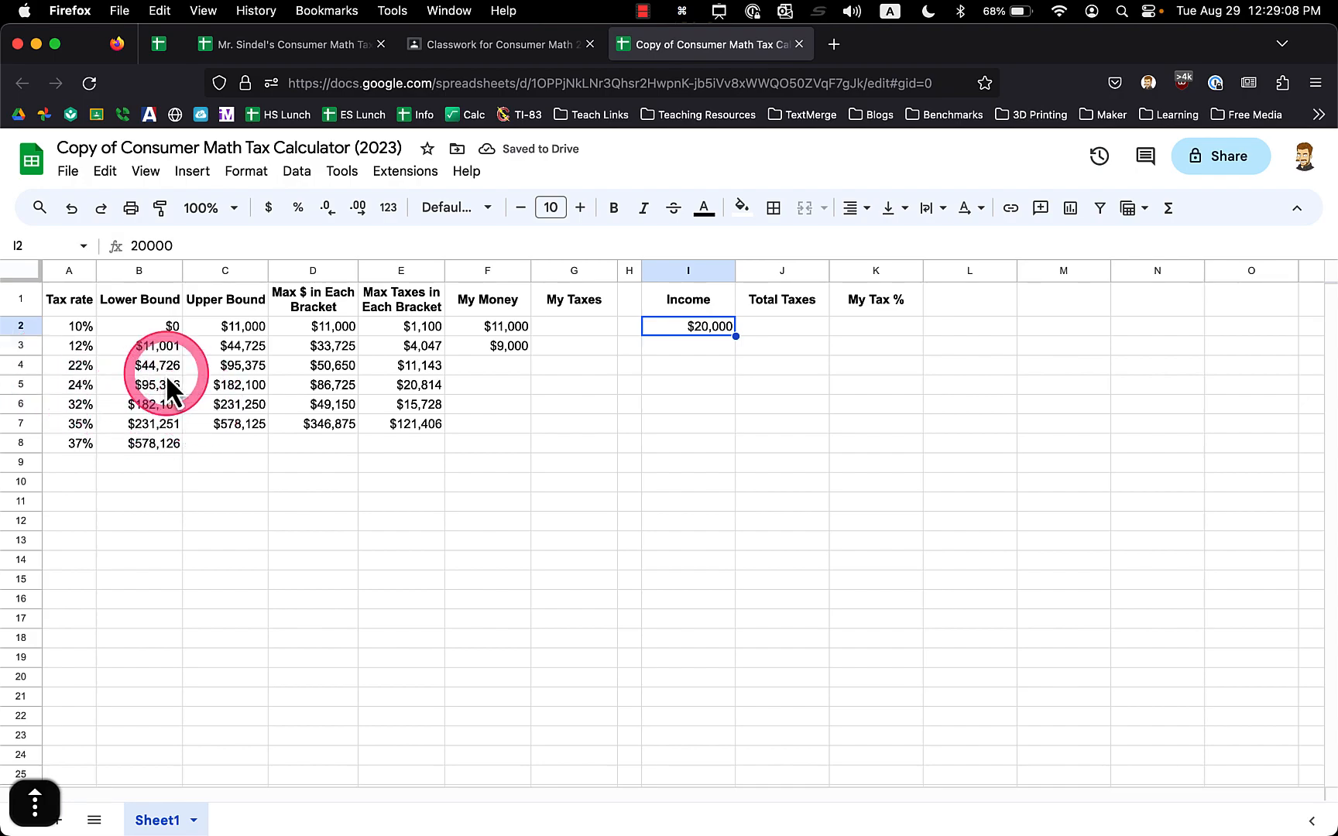
click(136, 246)
key(BackSpace)
text(5)
key(Return)
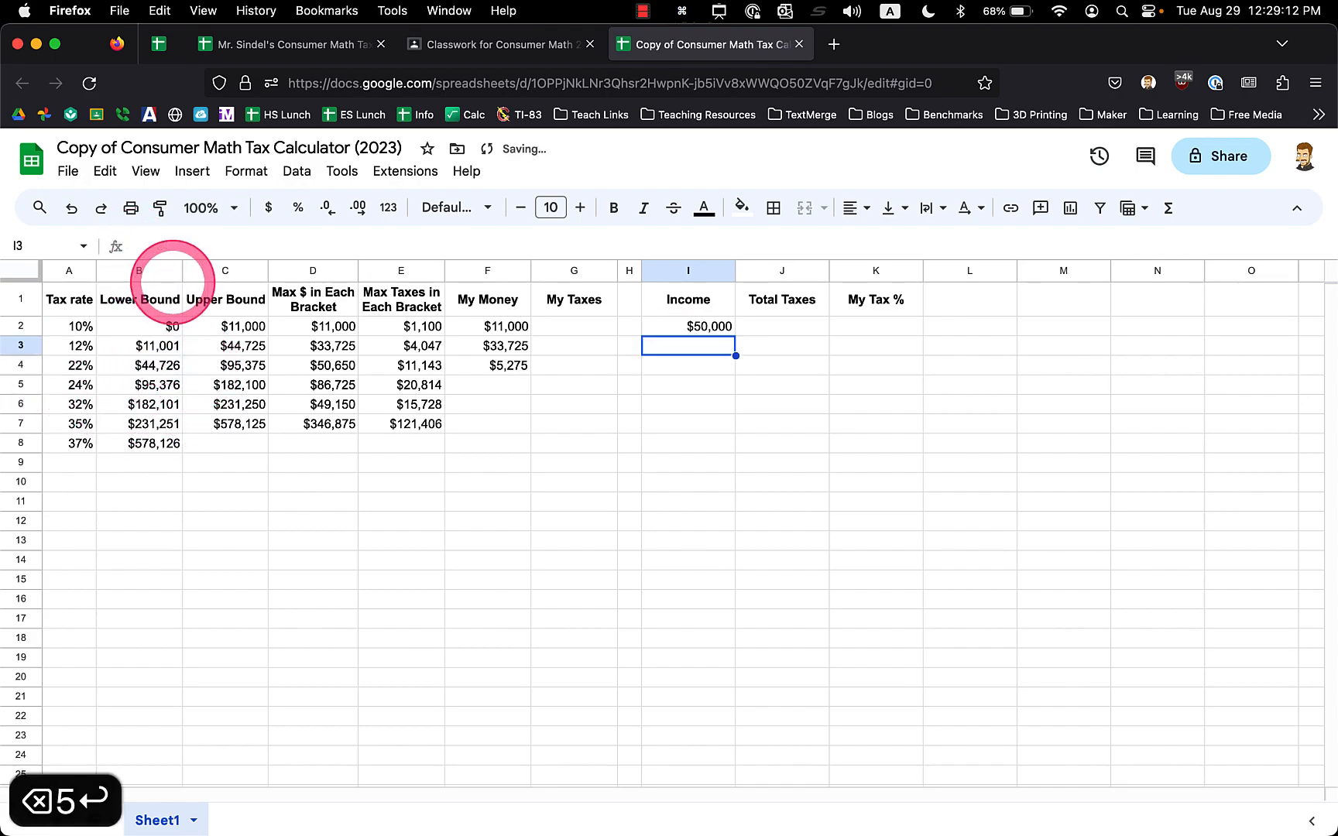
key(Up)
click(137, 246)
key(BackSpace)
text(10)
key(Return)
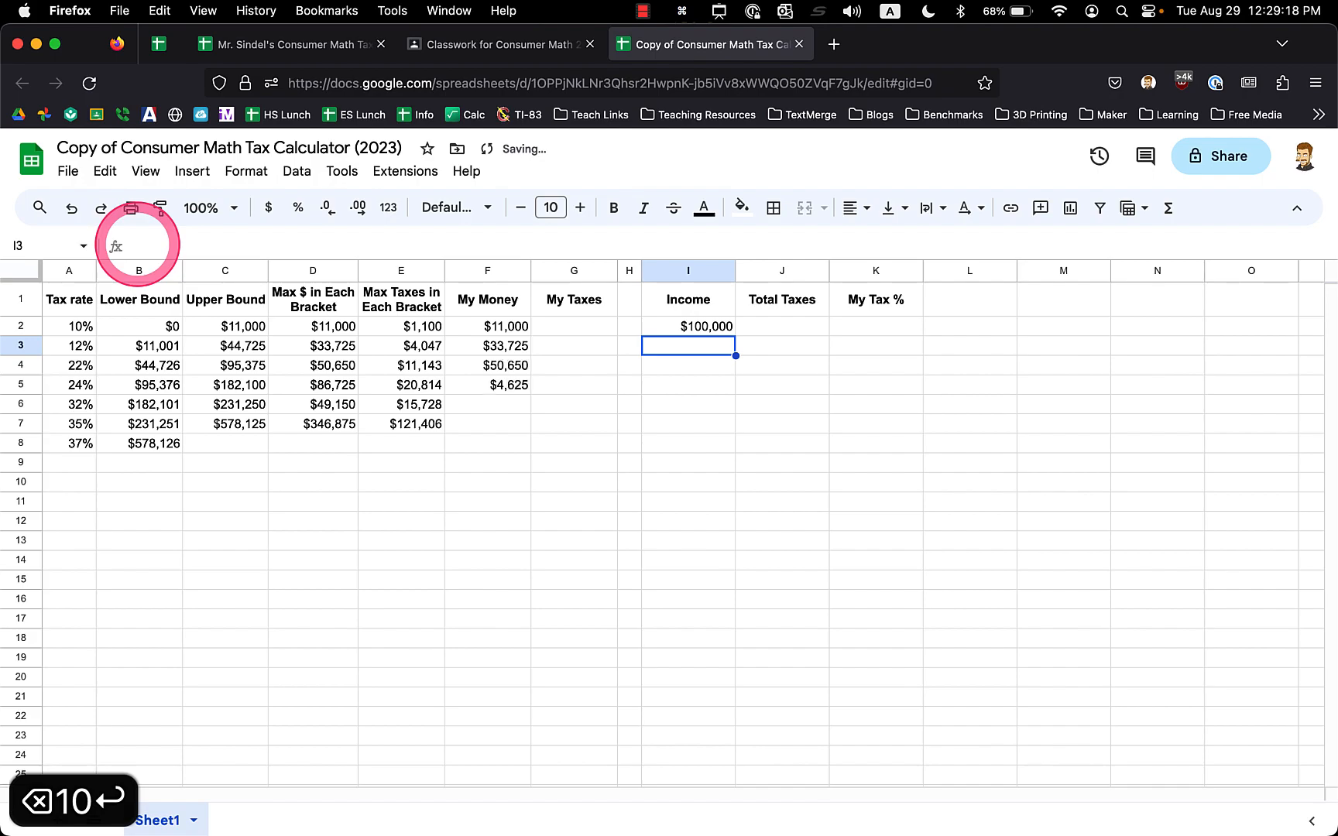
Set the income in I2 to 1000000 to test the 37% bracket
key(Up)
text(1,000,0)
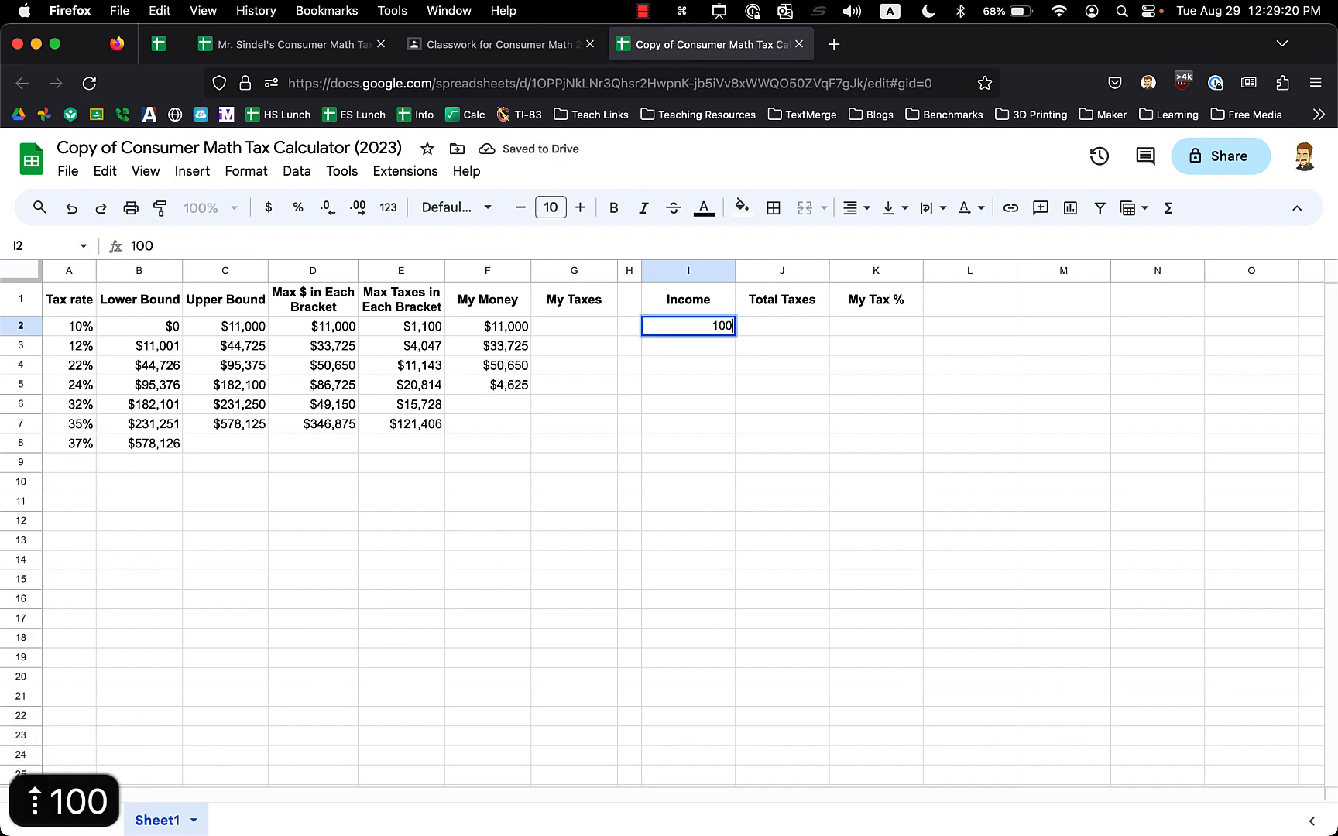
text(0000)
key(Return)
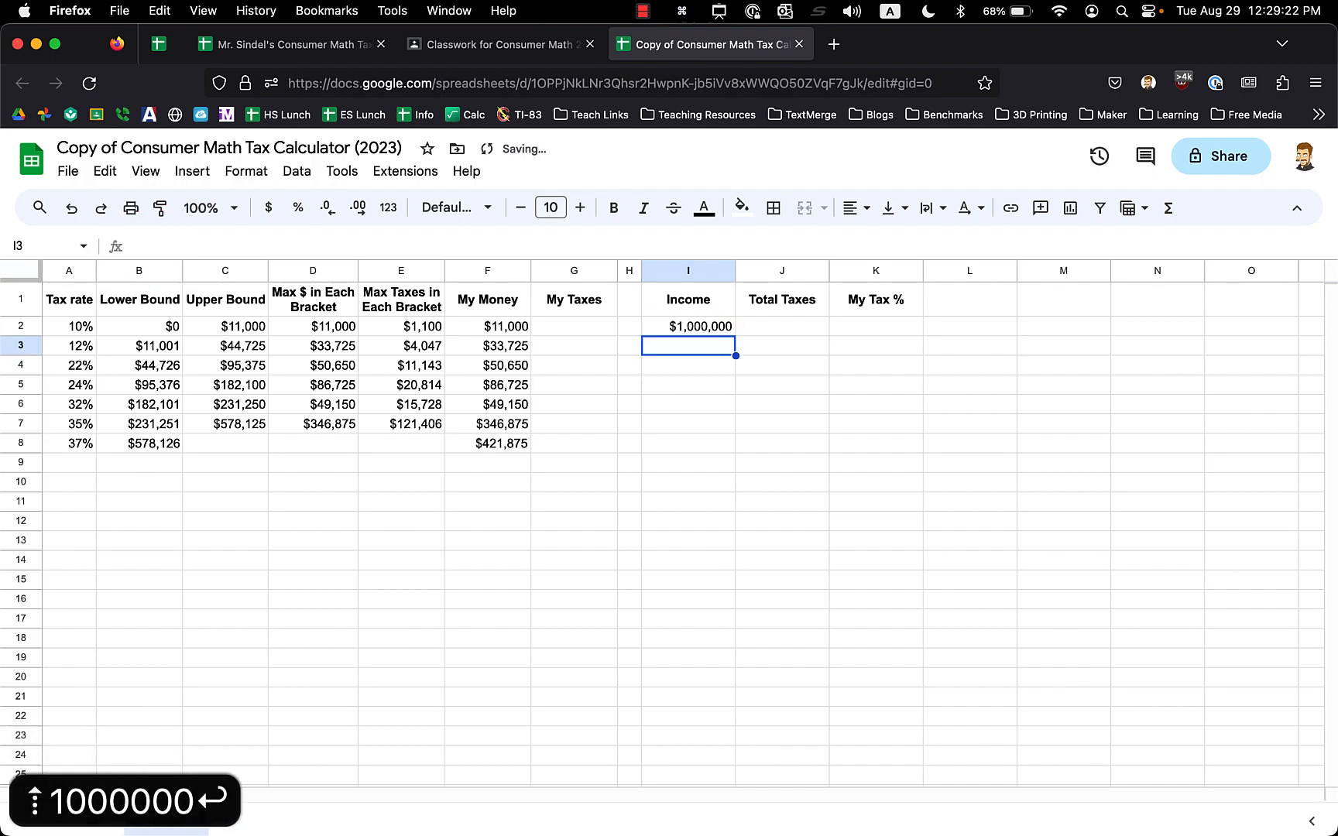
Compare the My Money amounts with the income by entering =SUM(F2:F8) in F10, and clear F10
click(486, 440)
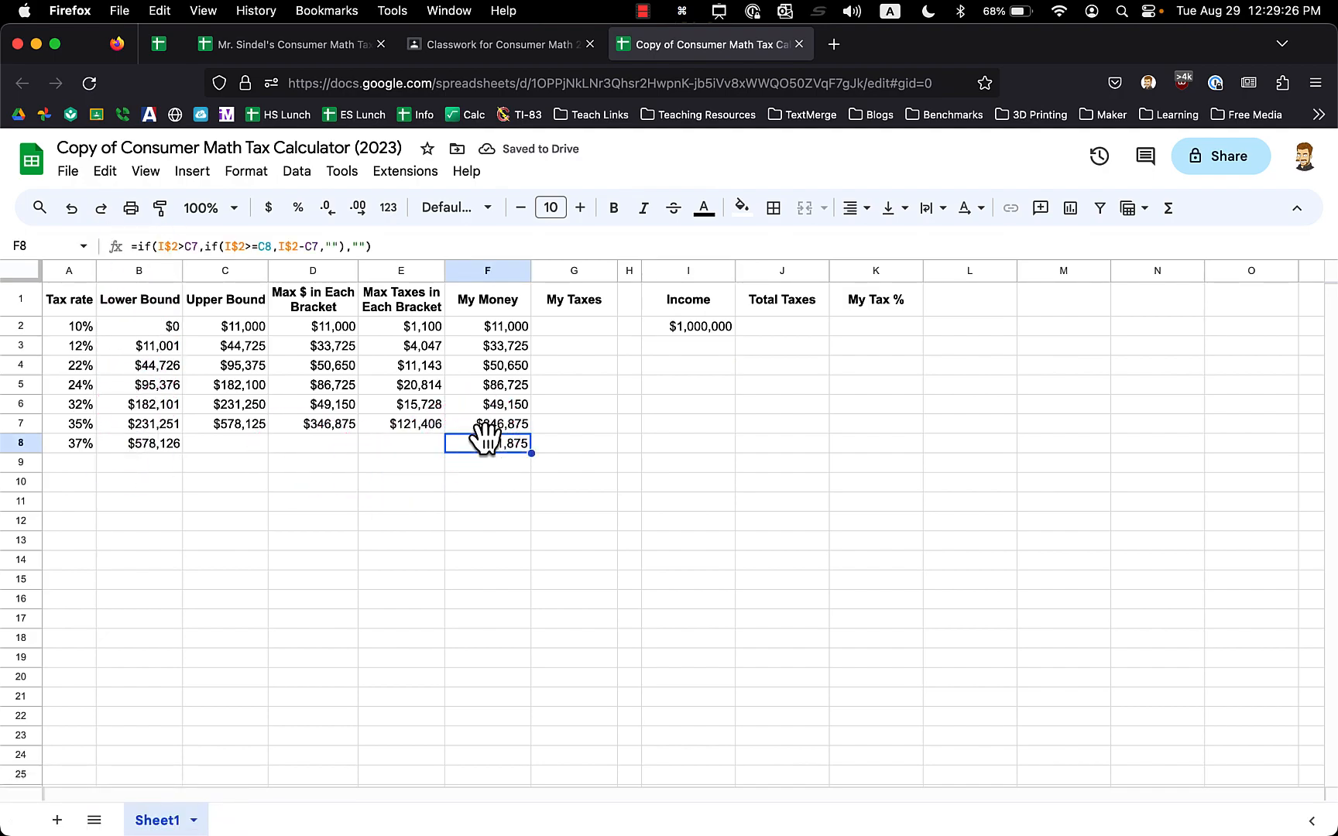
drag(501, 328, 506, 447)
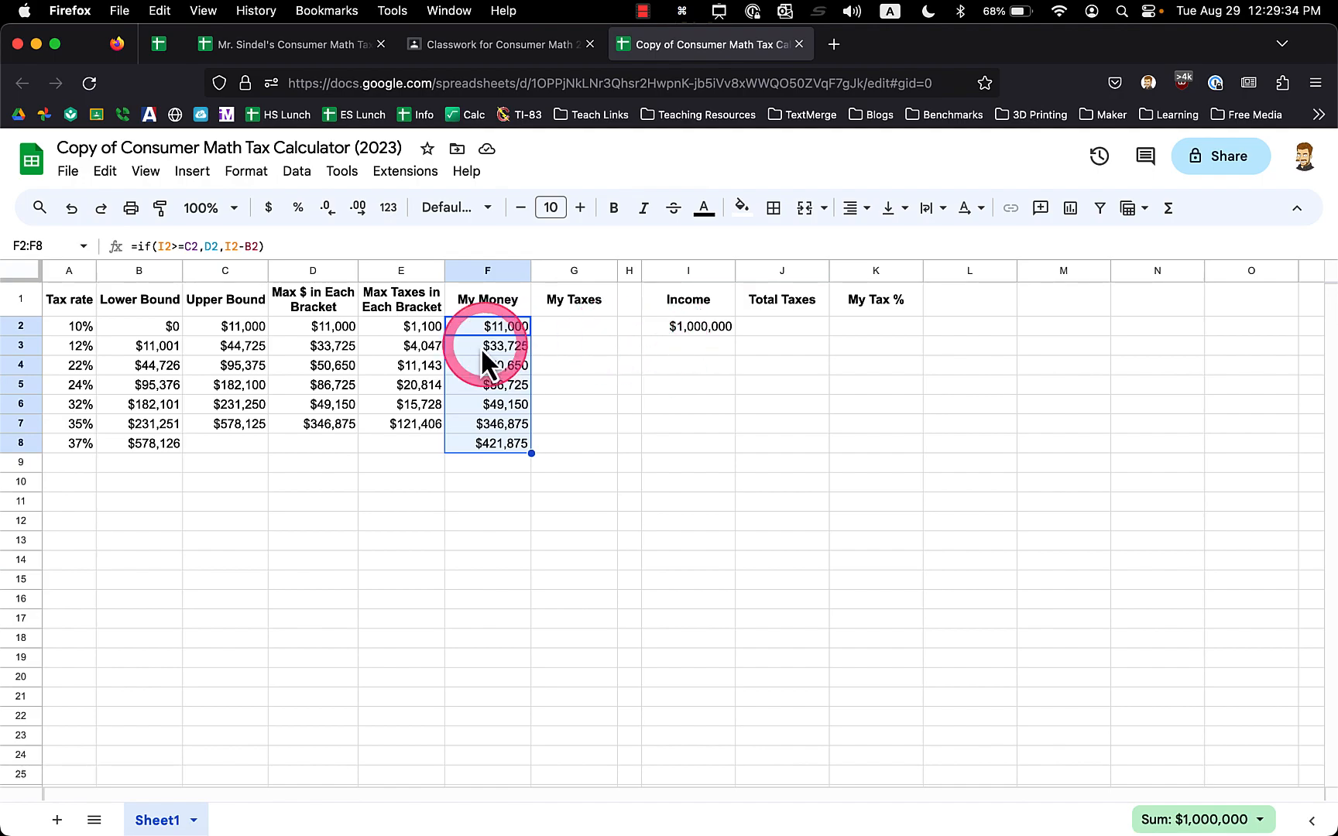
click(680, 327)
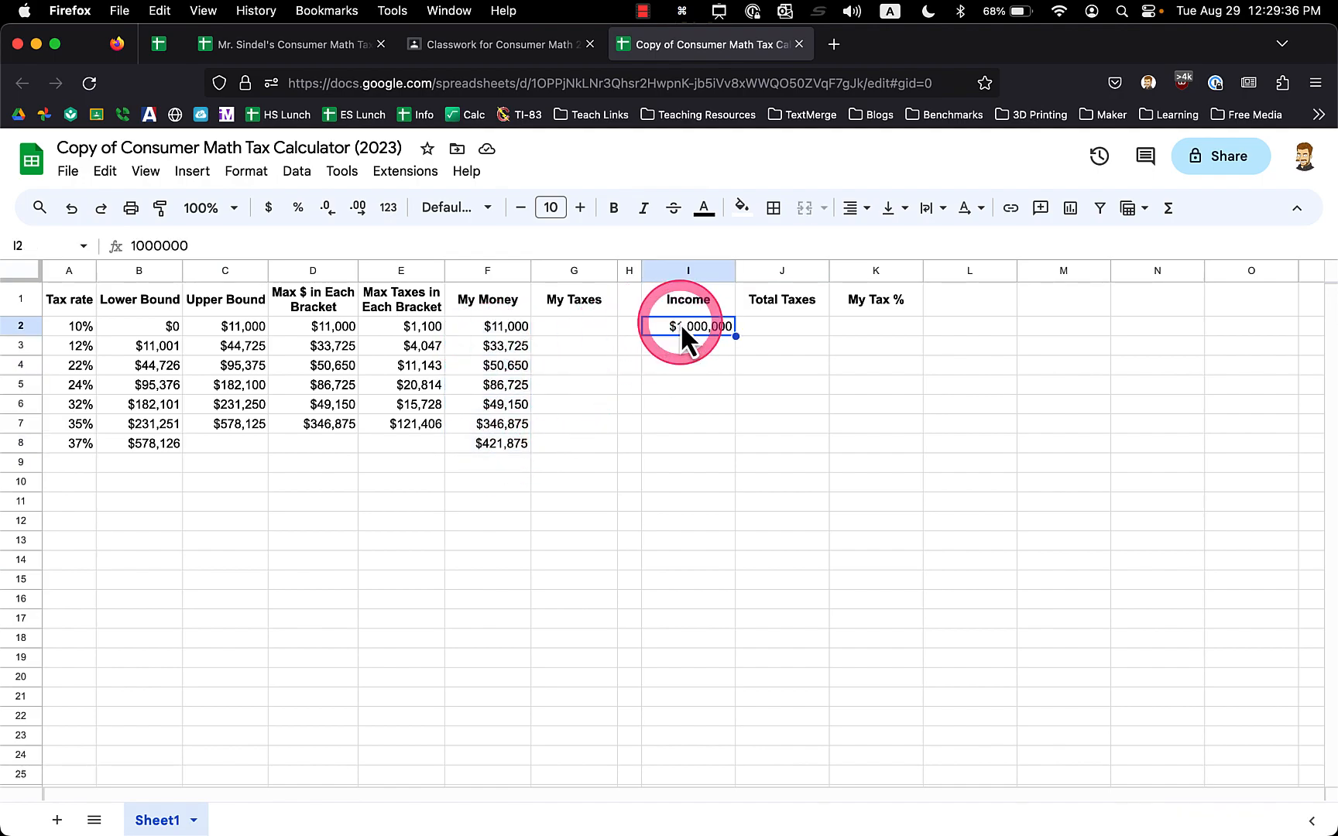
click(487, 483)
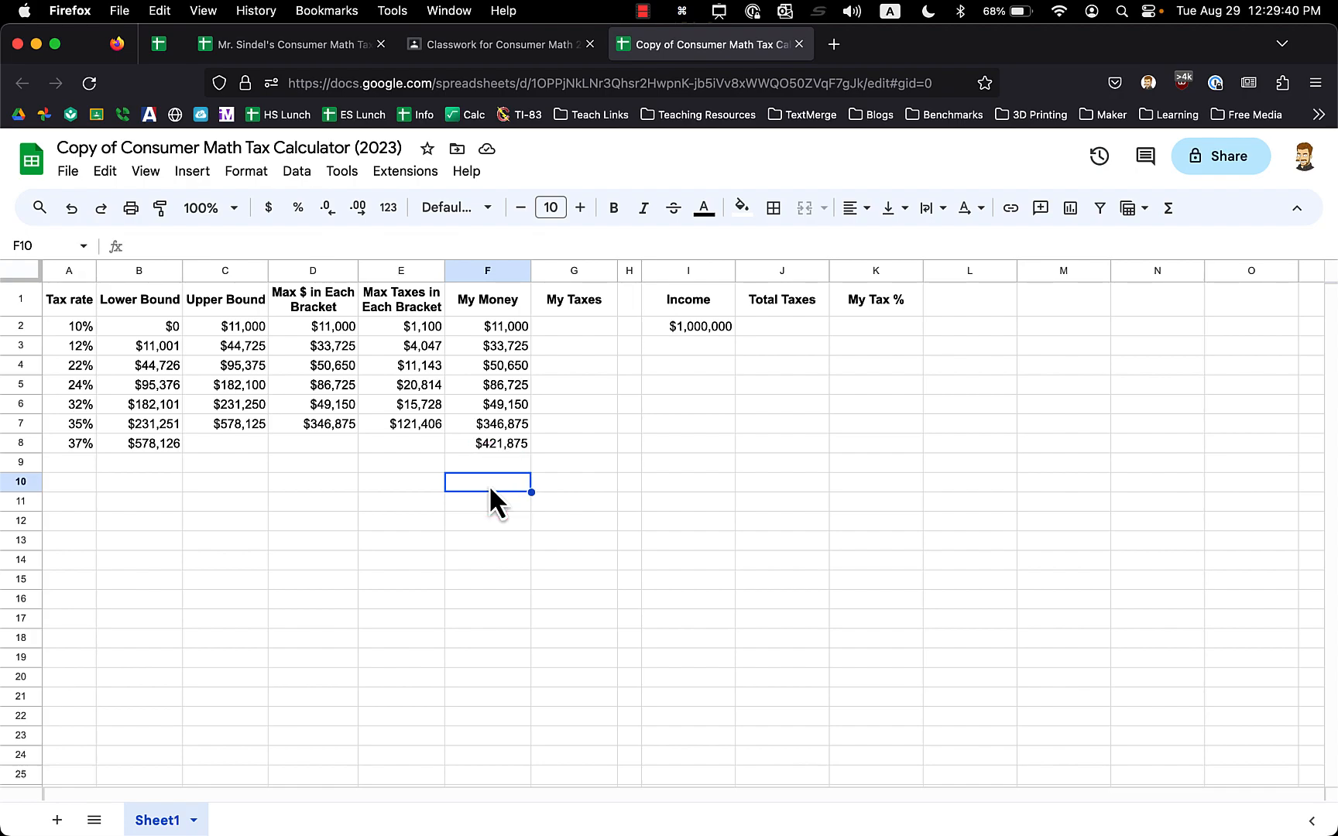
text(=sum()
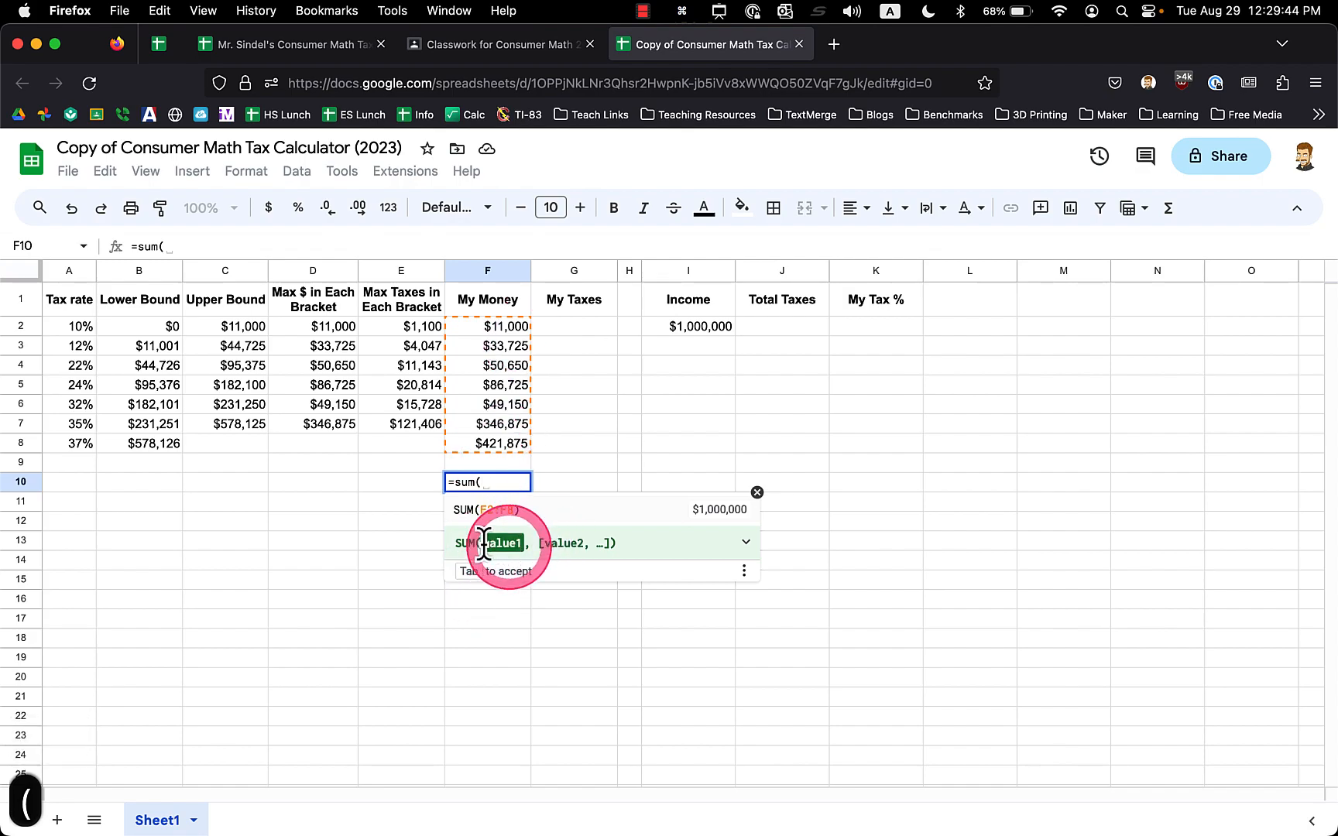
key(Tab)
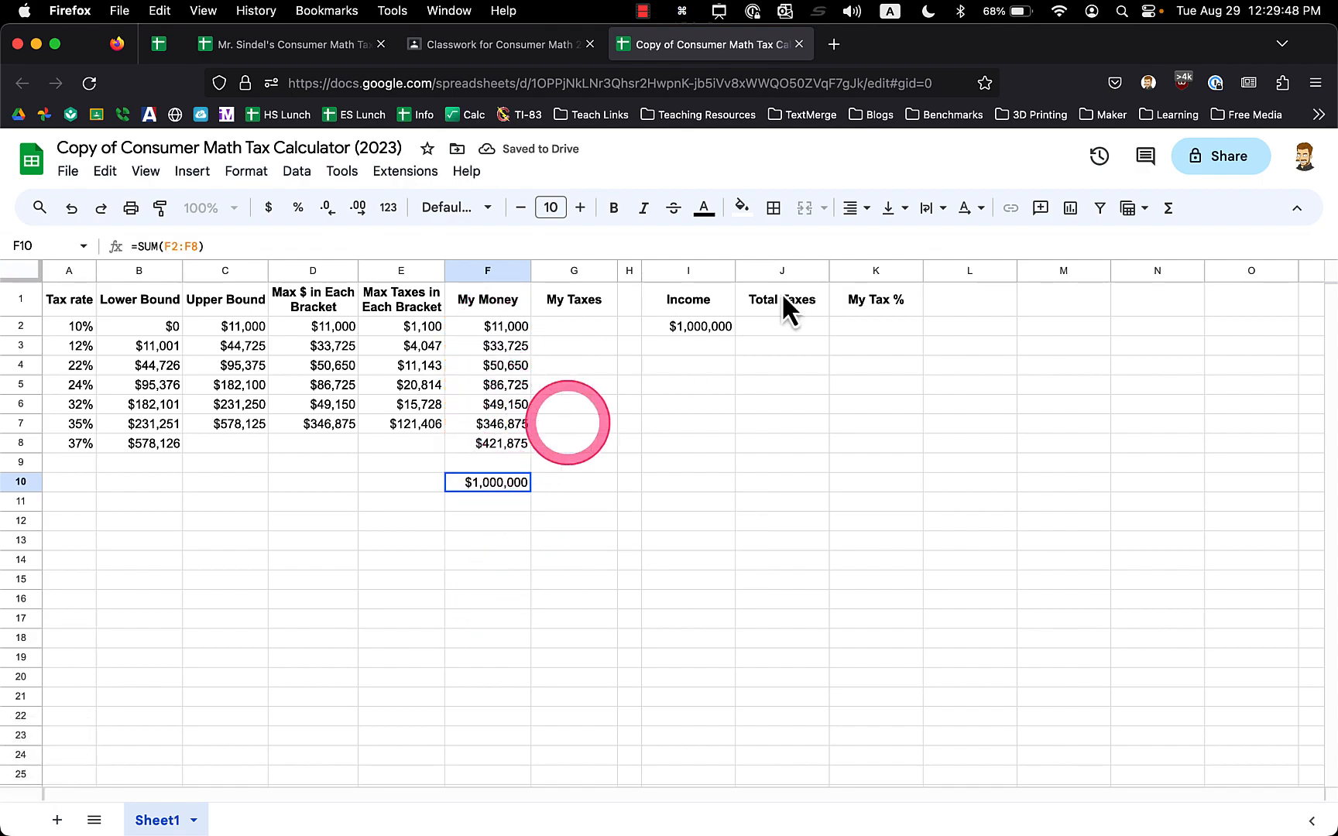
key(BackSpace)
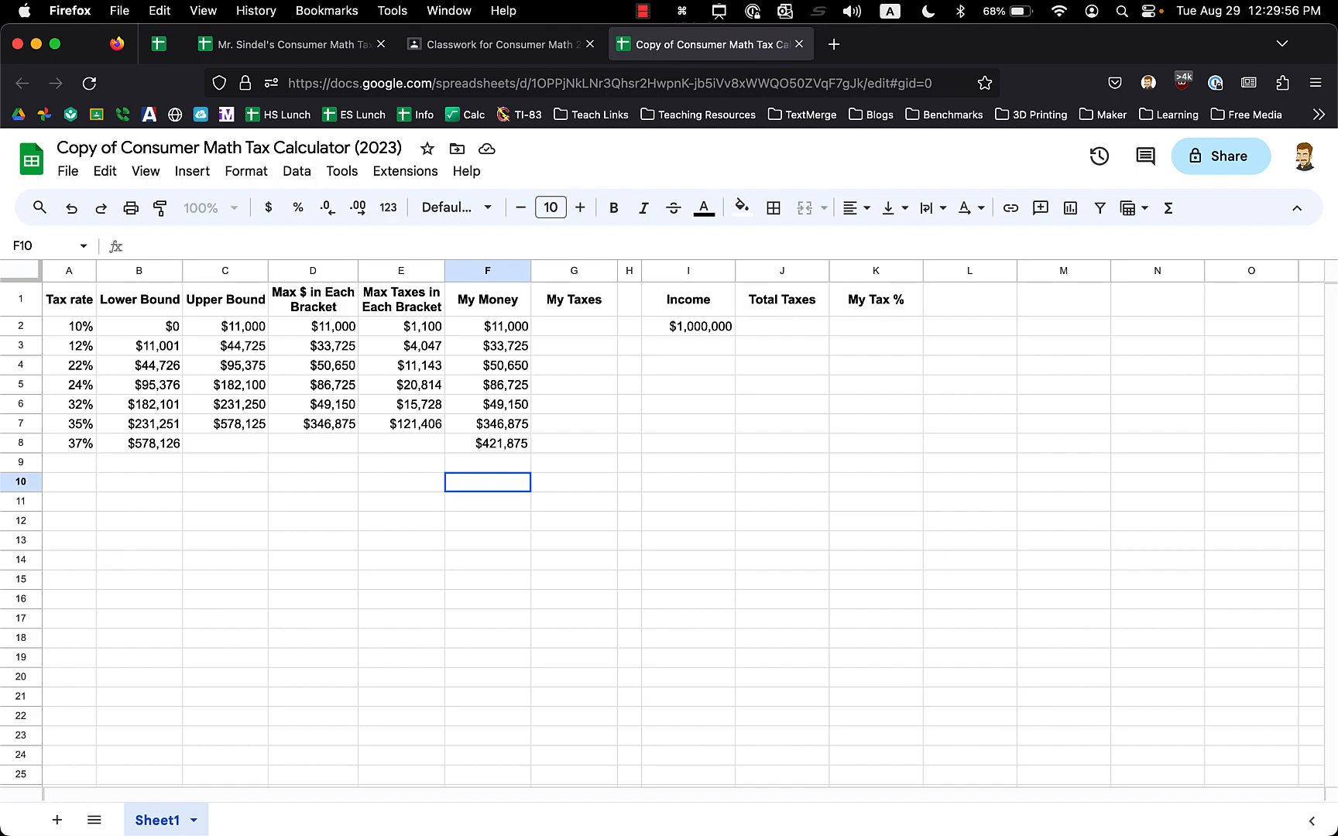
Enter =F2*A2 in G2 to calculate My Taxes for the 10% bracket
click(569, 327)
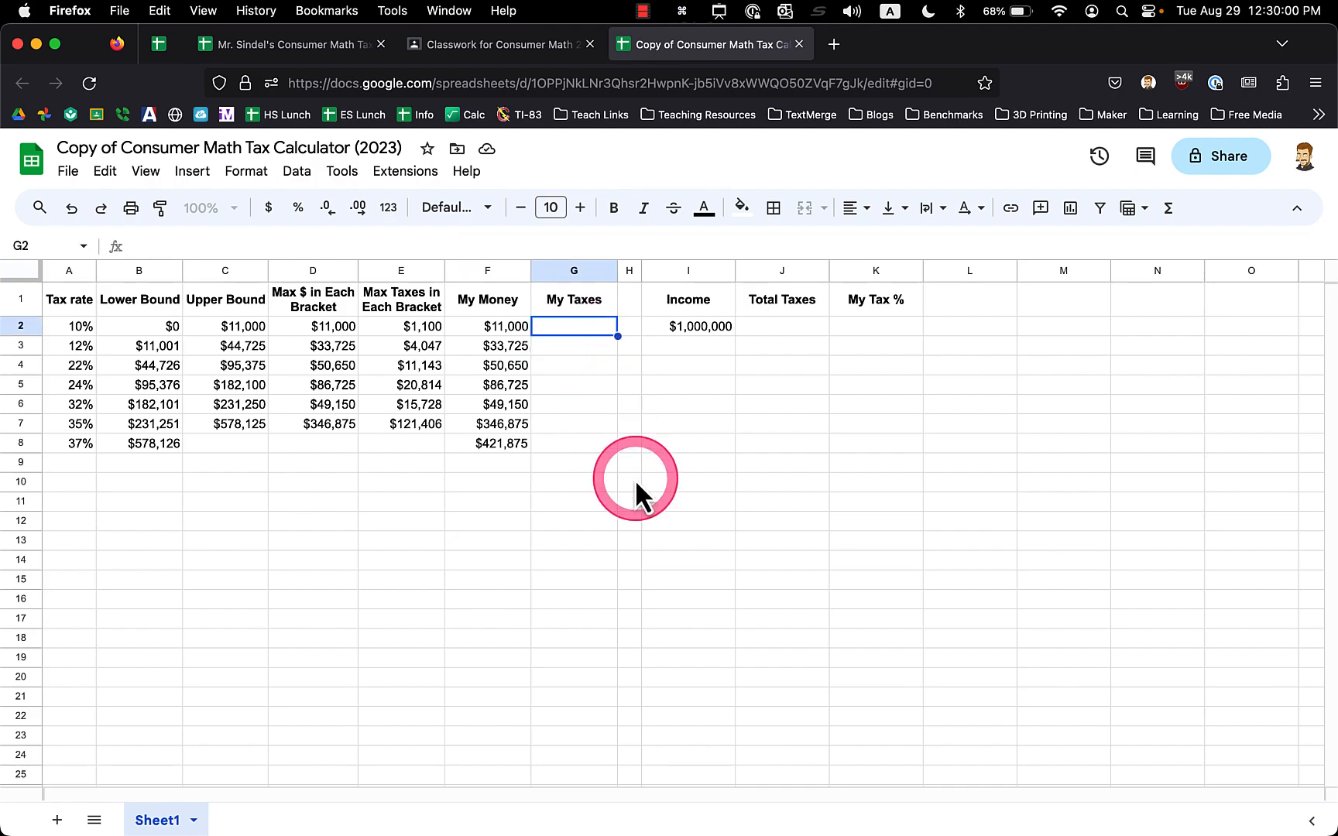
click(502, 327)
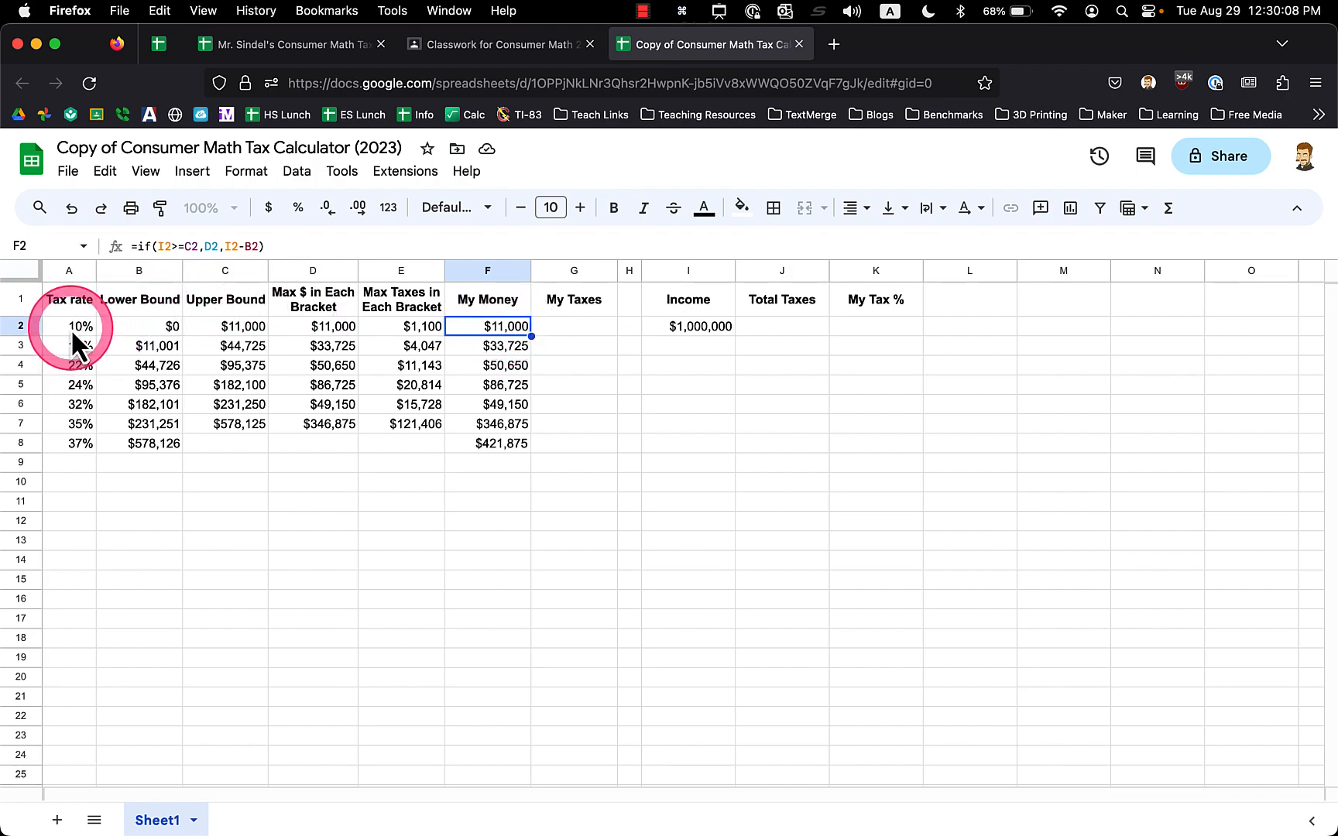
click(565, 334)
text(=)
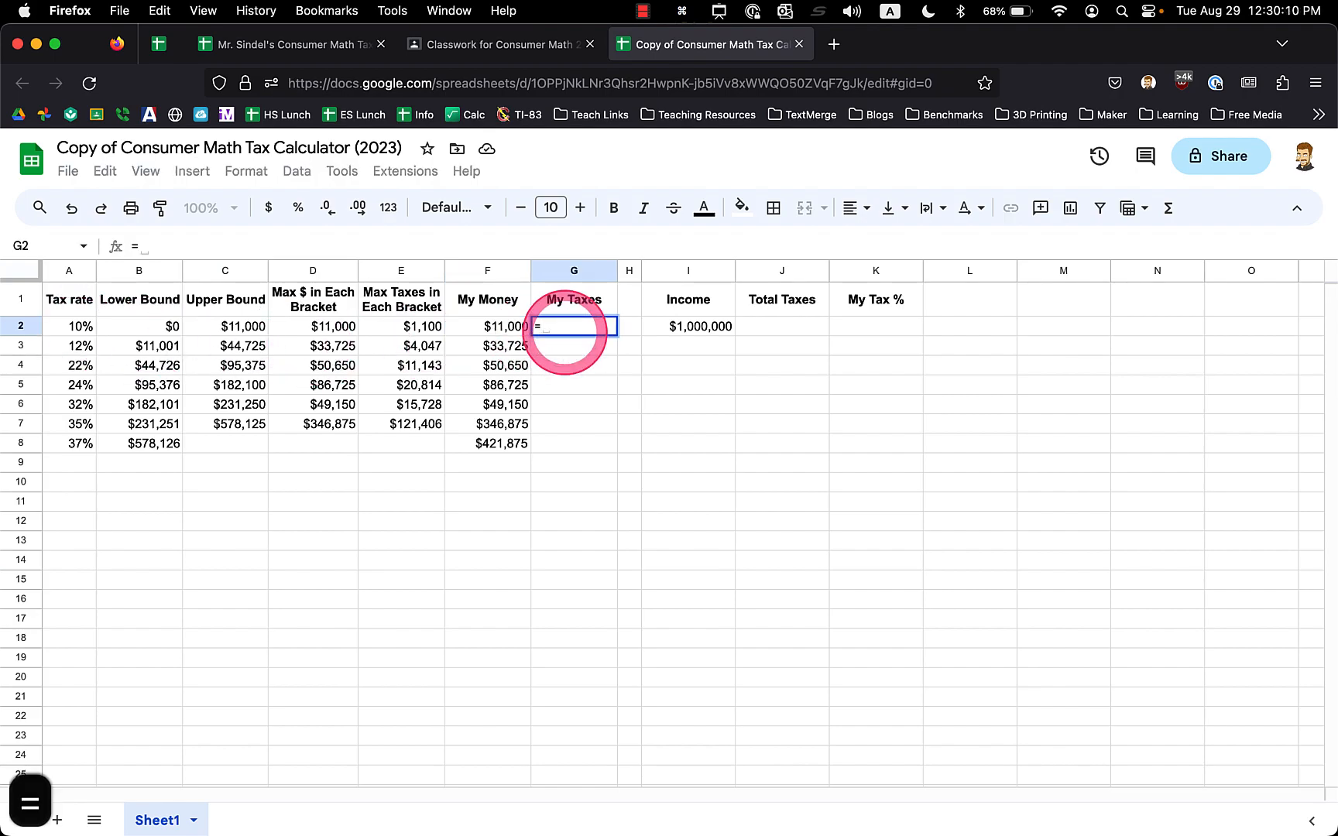
click(506, 334)
text(*)
click(78, 331)
key(Return)
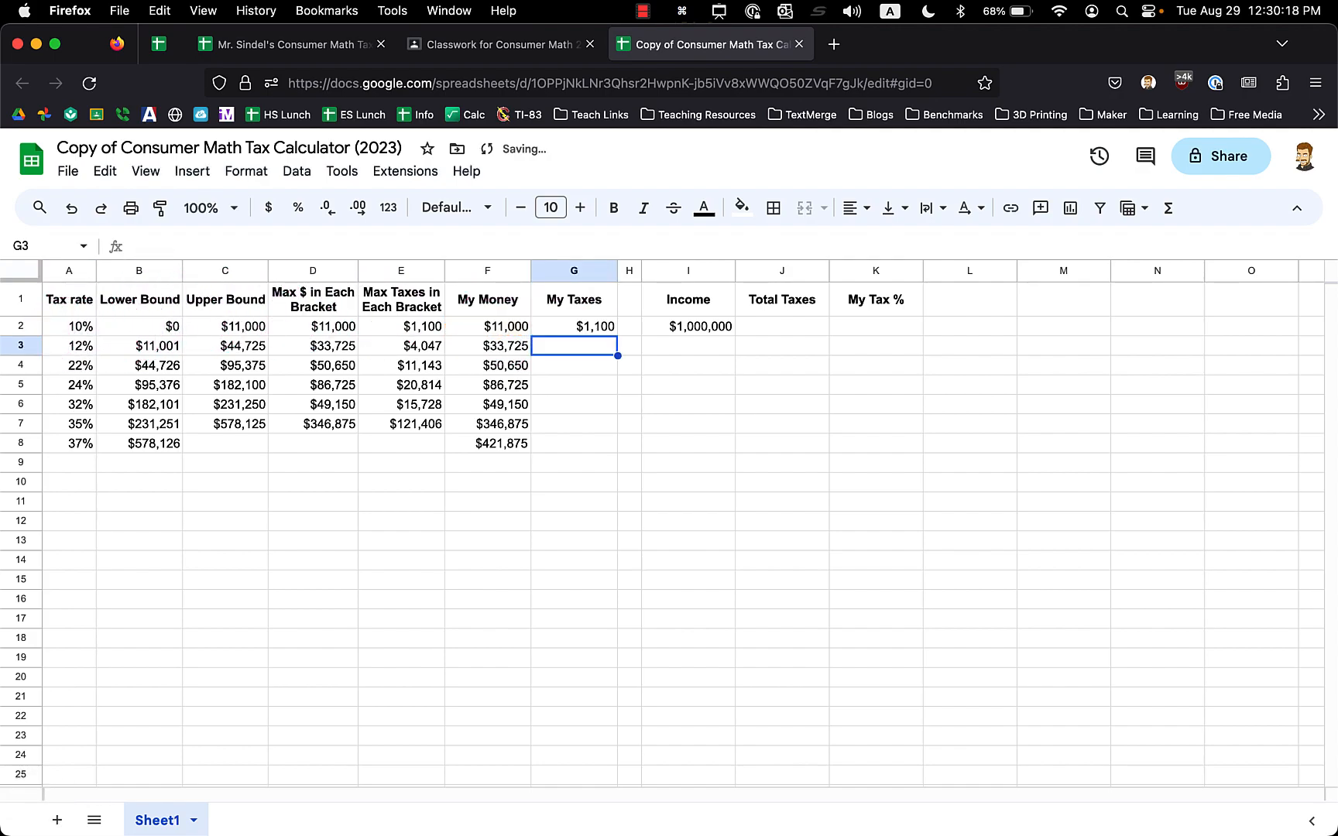
Fill the My Taxes formula from G2 down through G8
key(Up)
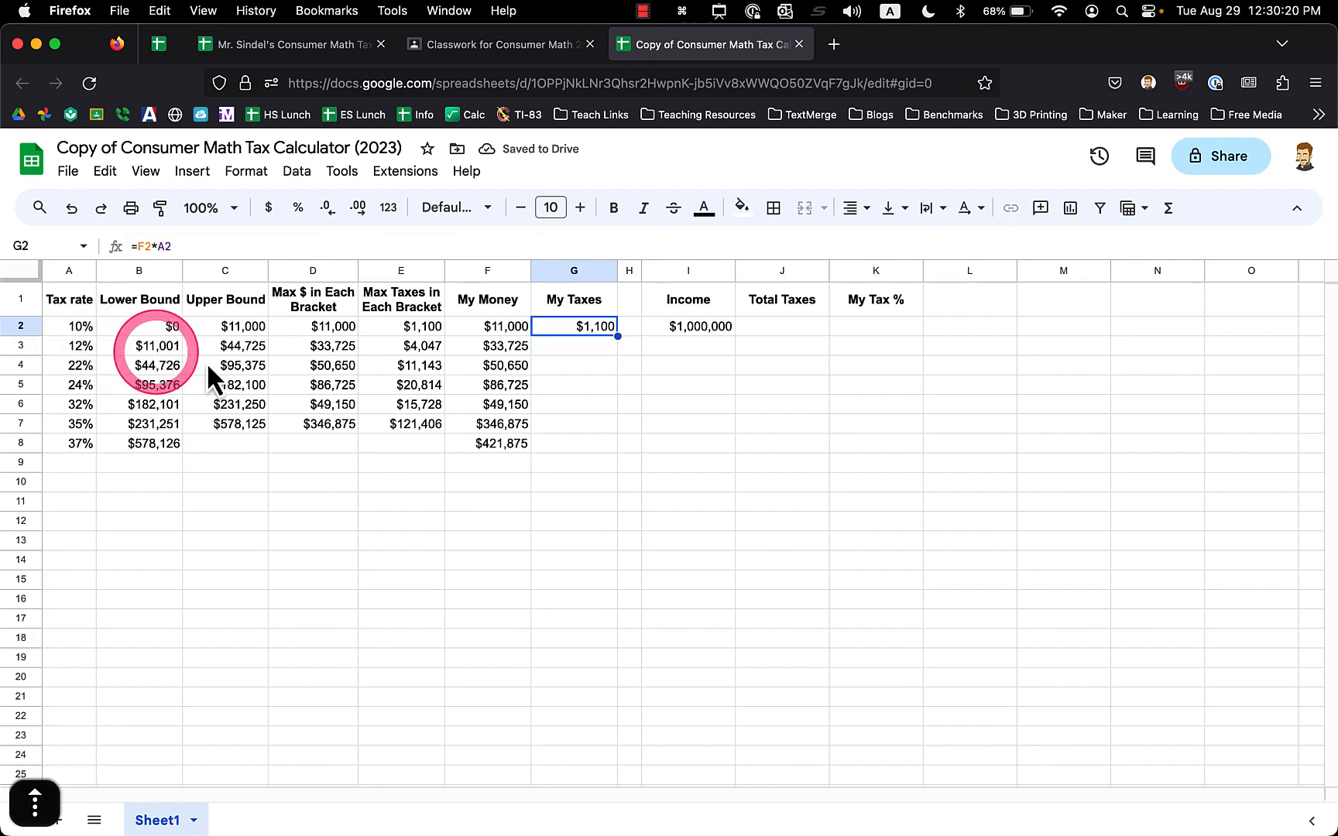
shift+click(564, 445)
key(super+d)
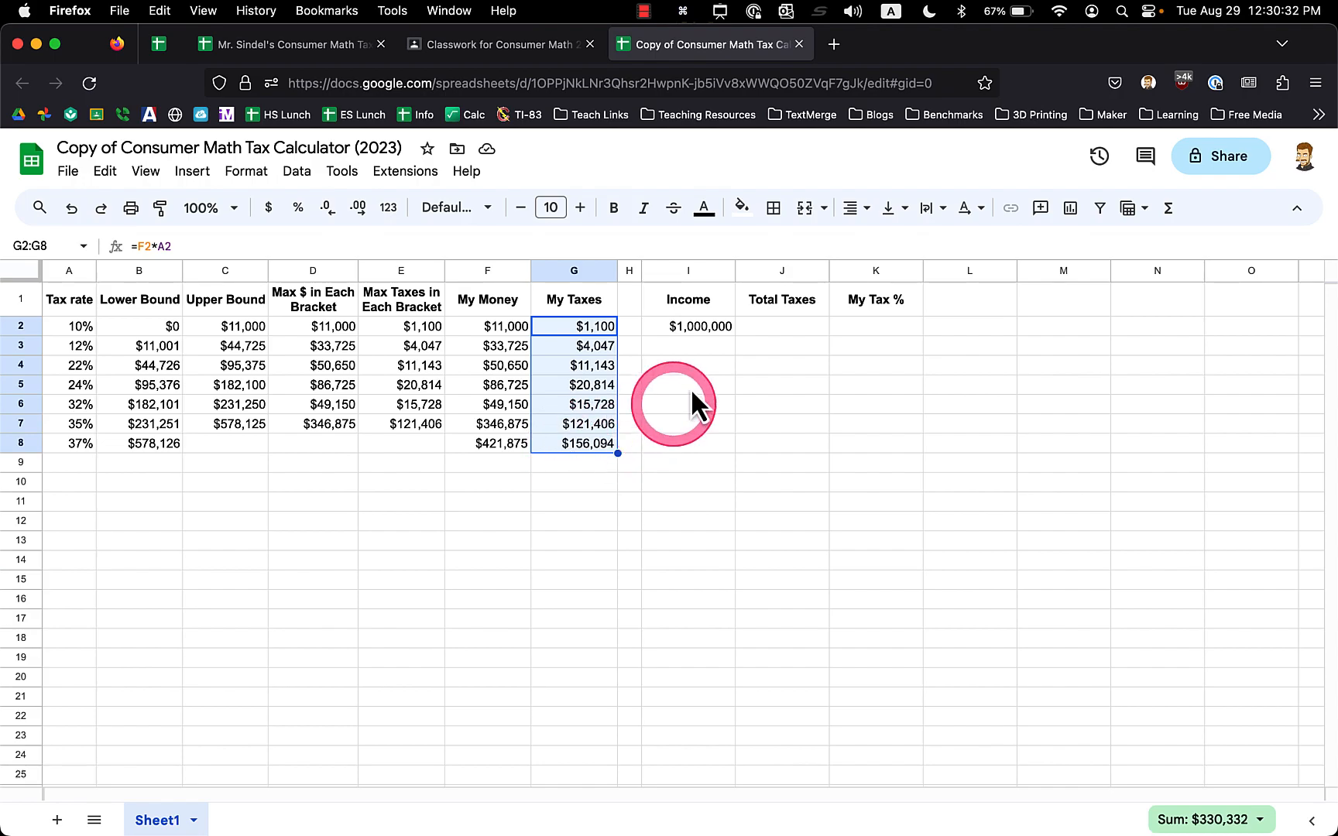
Set the income in I2 to 10000 and check the My Taxes cells G3:G8 for unreached brackets
click(674, 329)
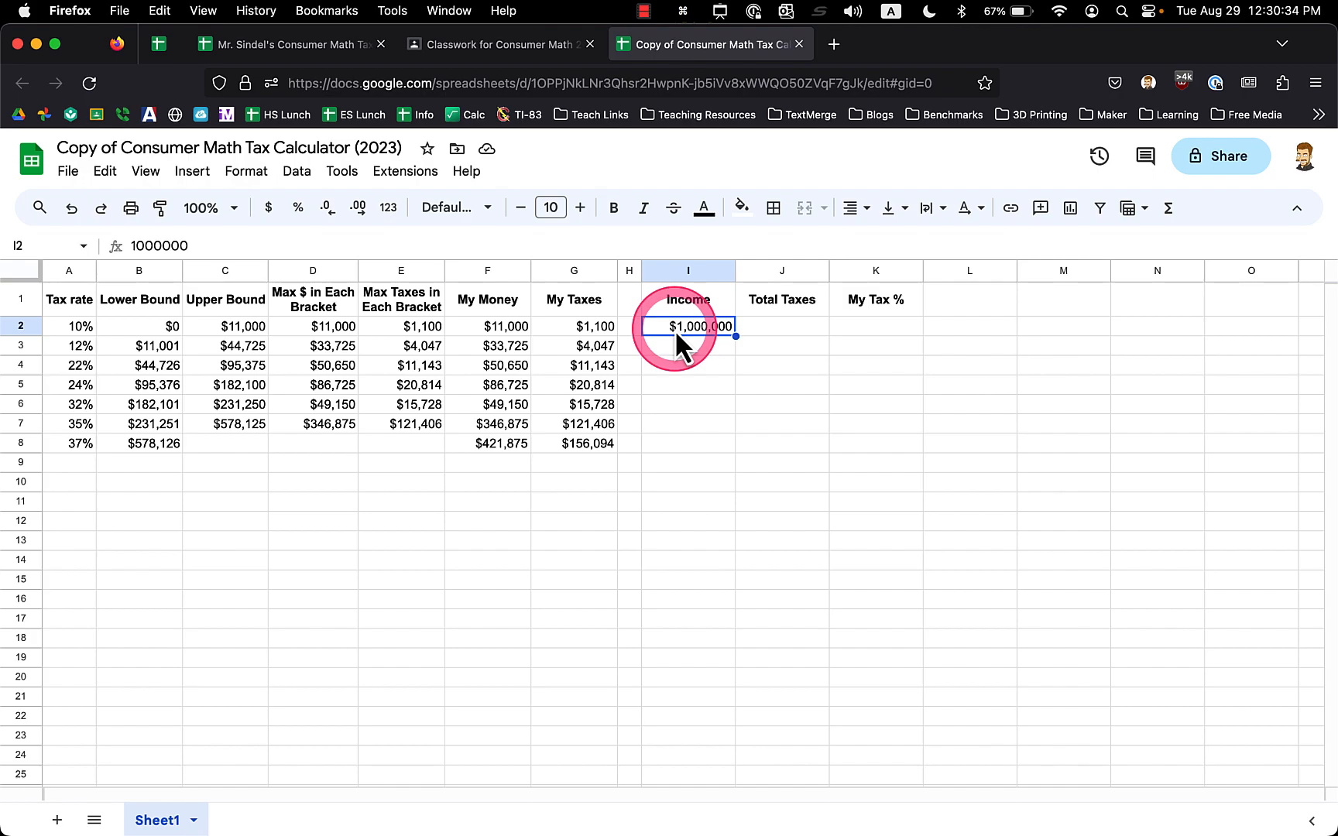
text(10000)
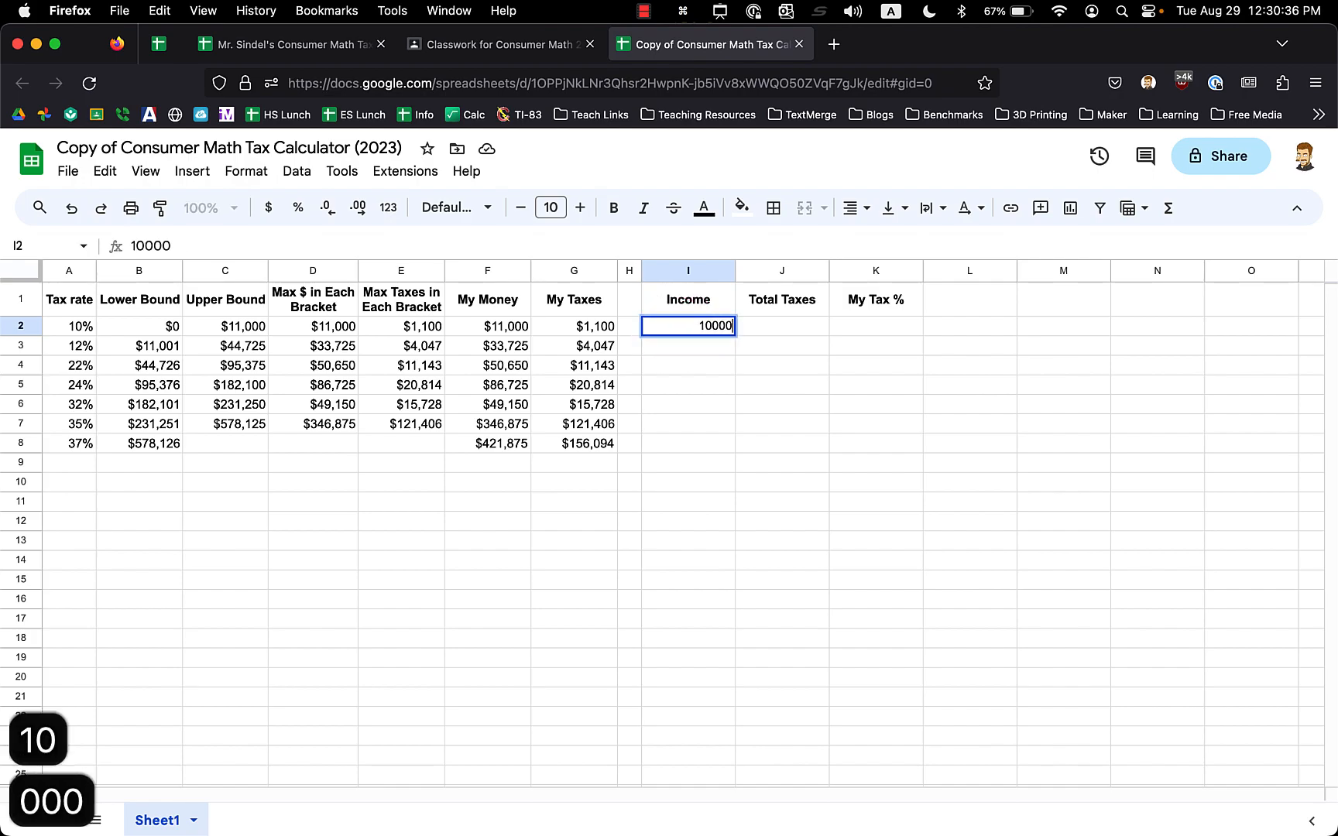
key(Return)
click(609, 348)
drag(609, 419, 615, 444)
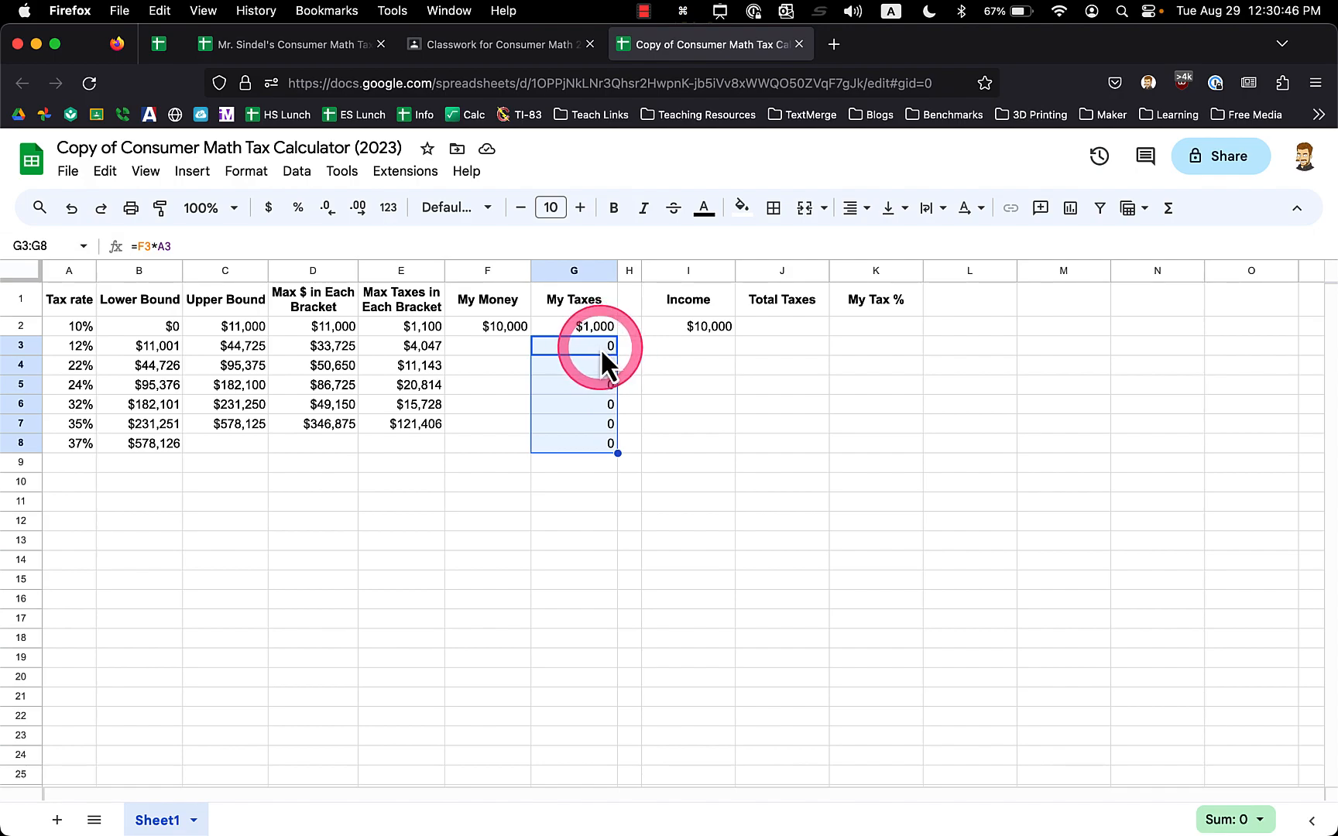
Examine how the My Taxes formulas in G2 and G3 depend on the My Money cells F2 and F3
click(584, 330)
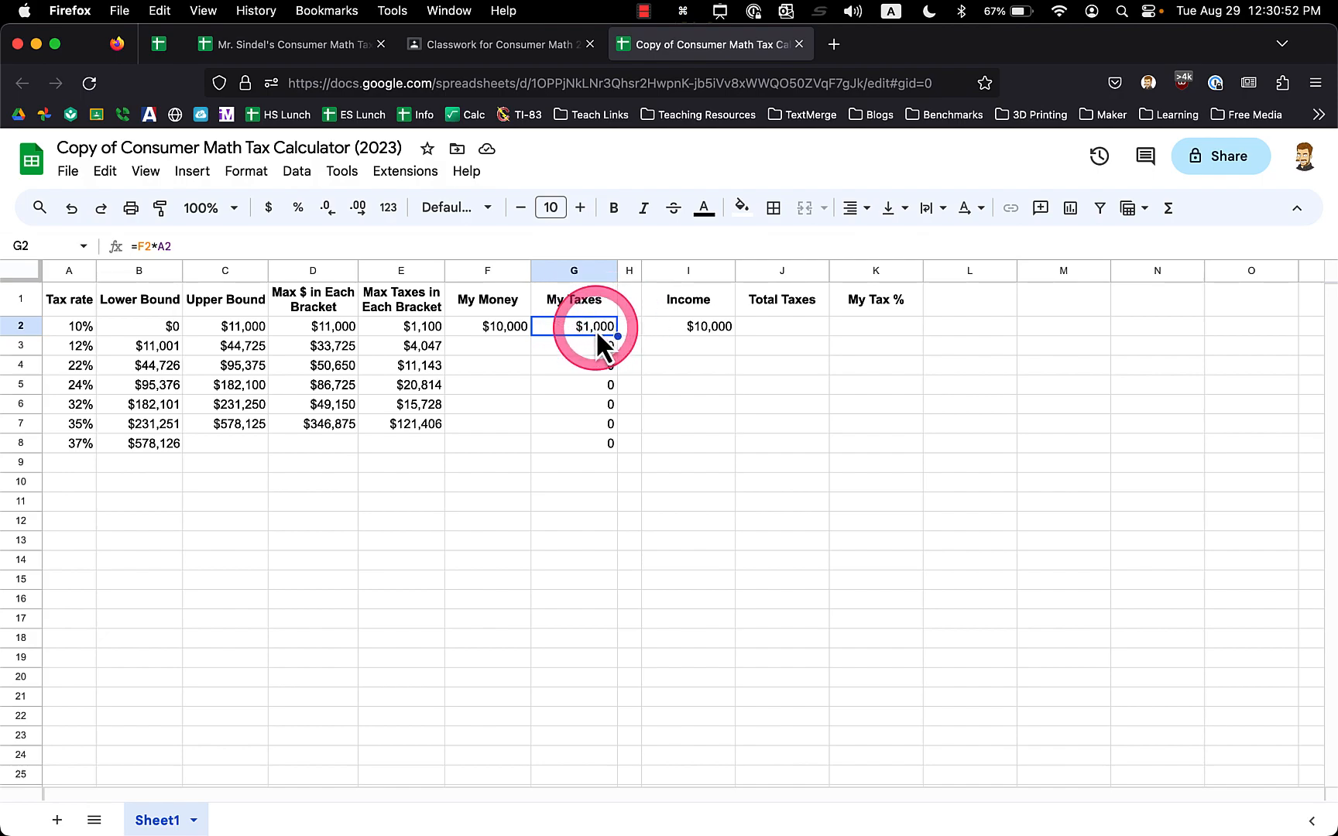
click(534, 350)
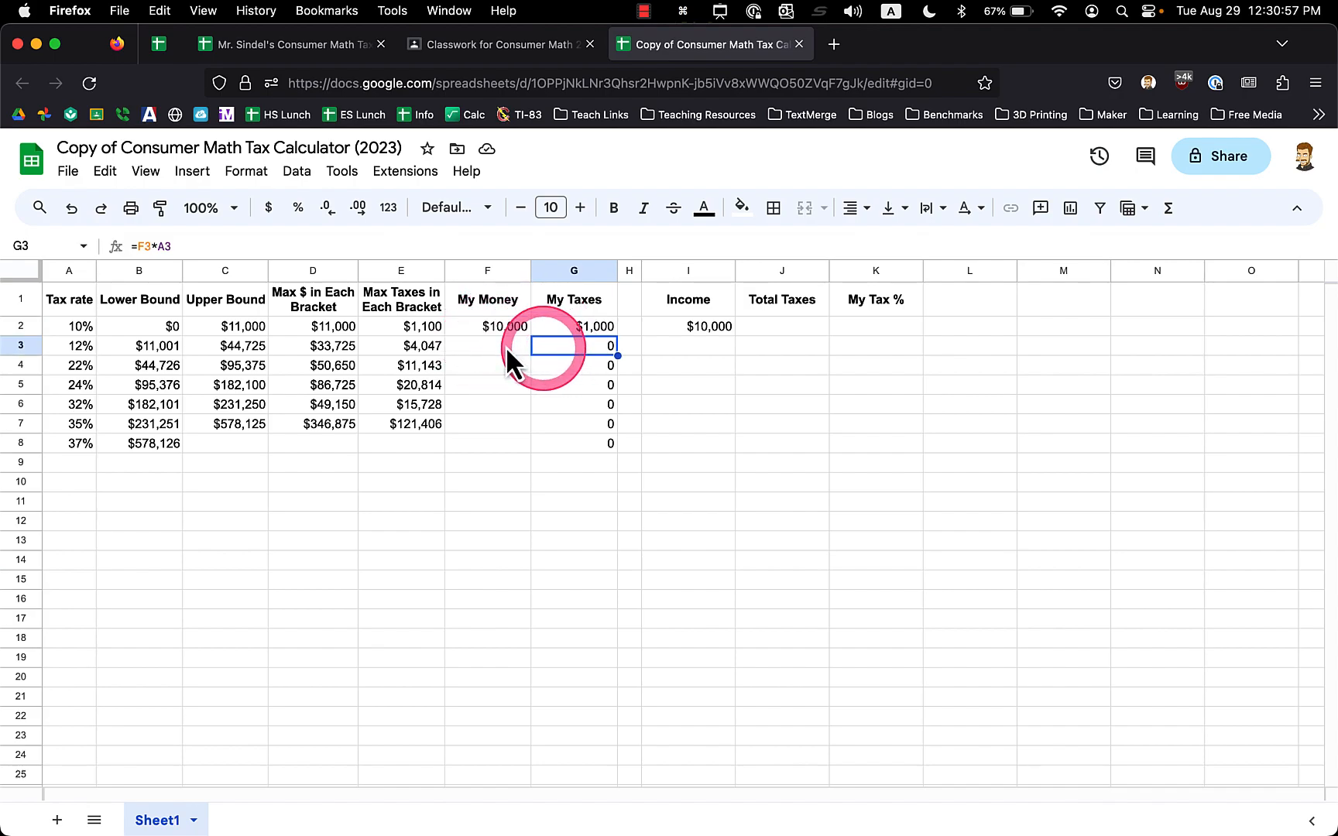
click(506, 346)
click(556, 331)
click(511, 327)
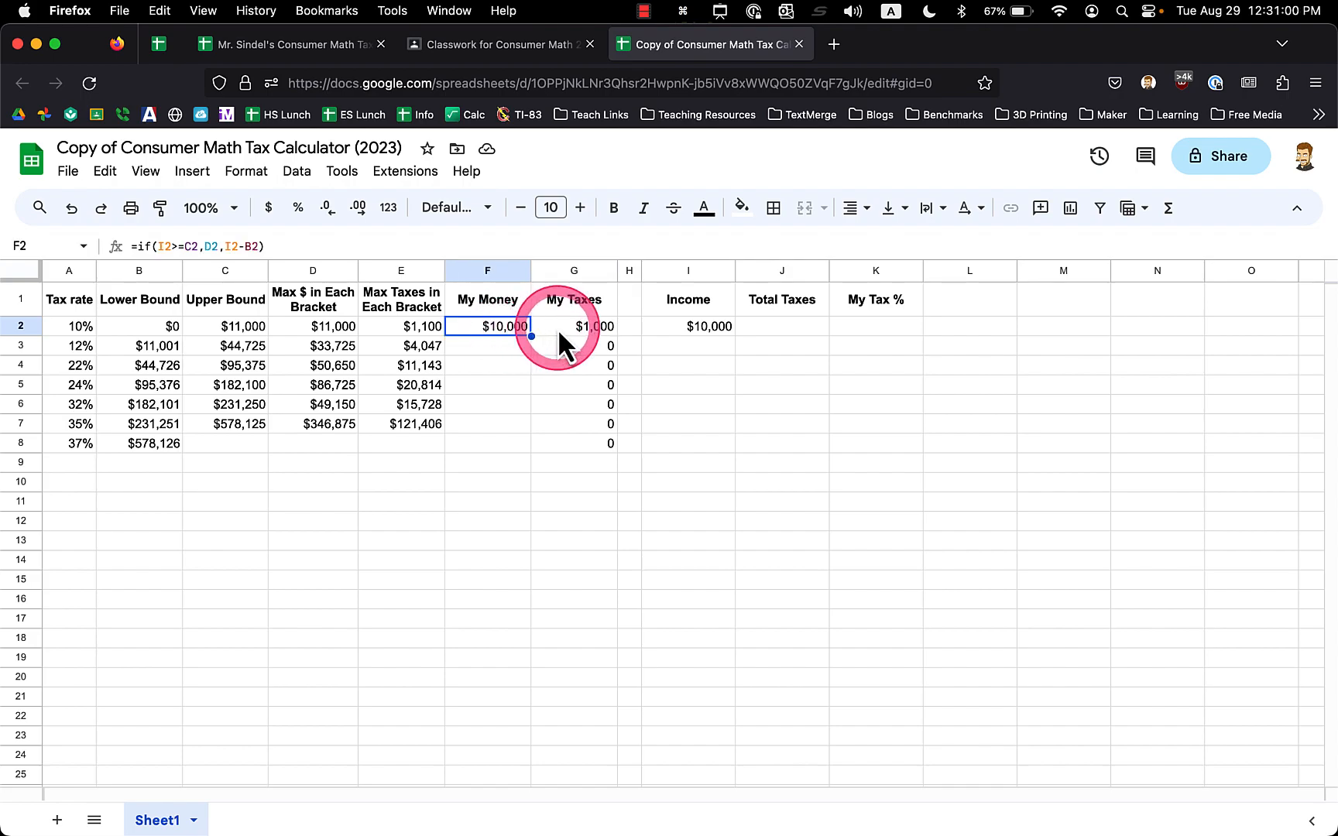
click(557, 328)
click(562, 345)
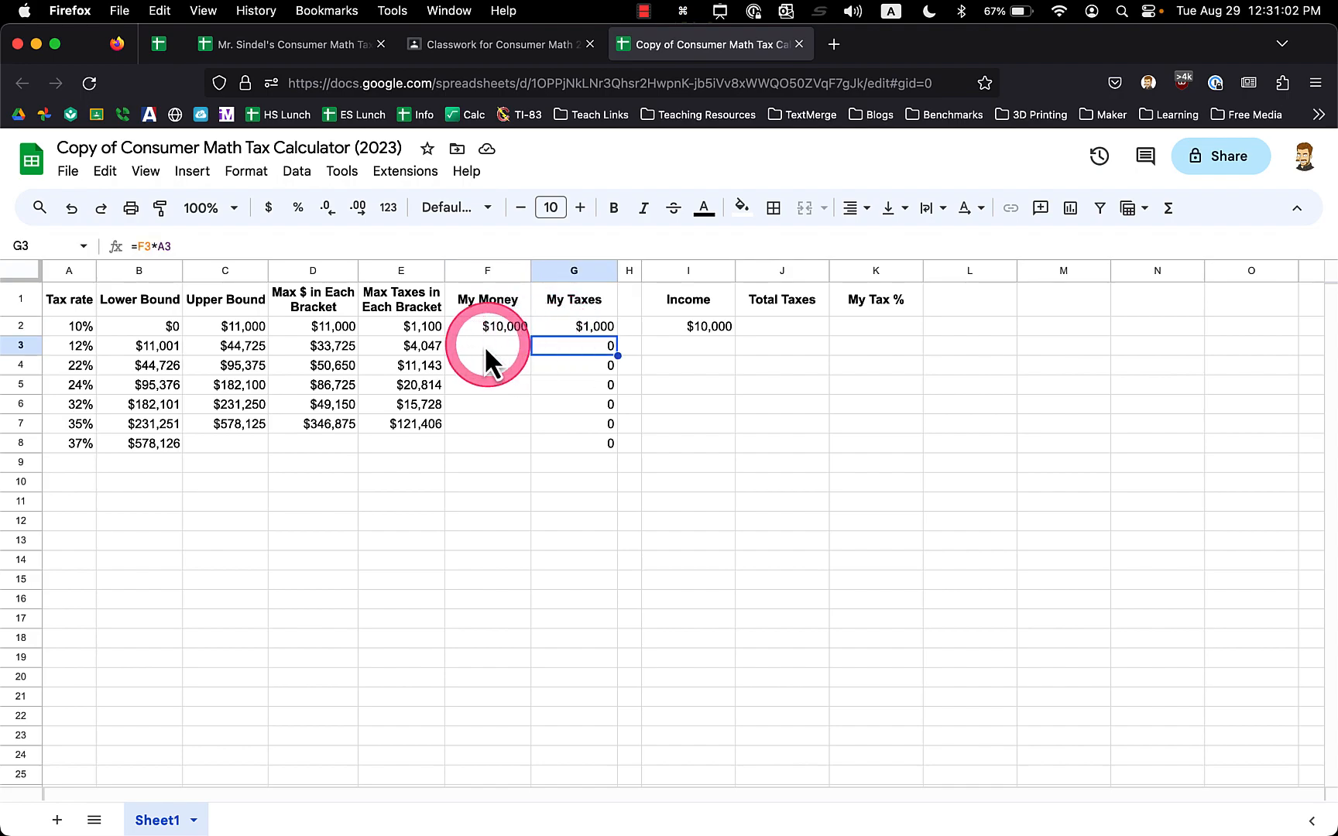
click(484, 345)
Set the income in I2 to 20000 and check the 12% bracket's tax in G3
click(708, 329)
click(138, 246)
key(BackSpace)
text(2)
key(Return)
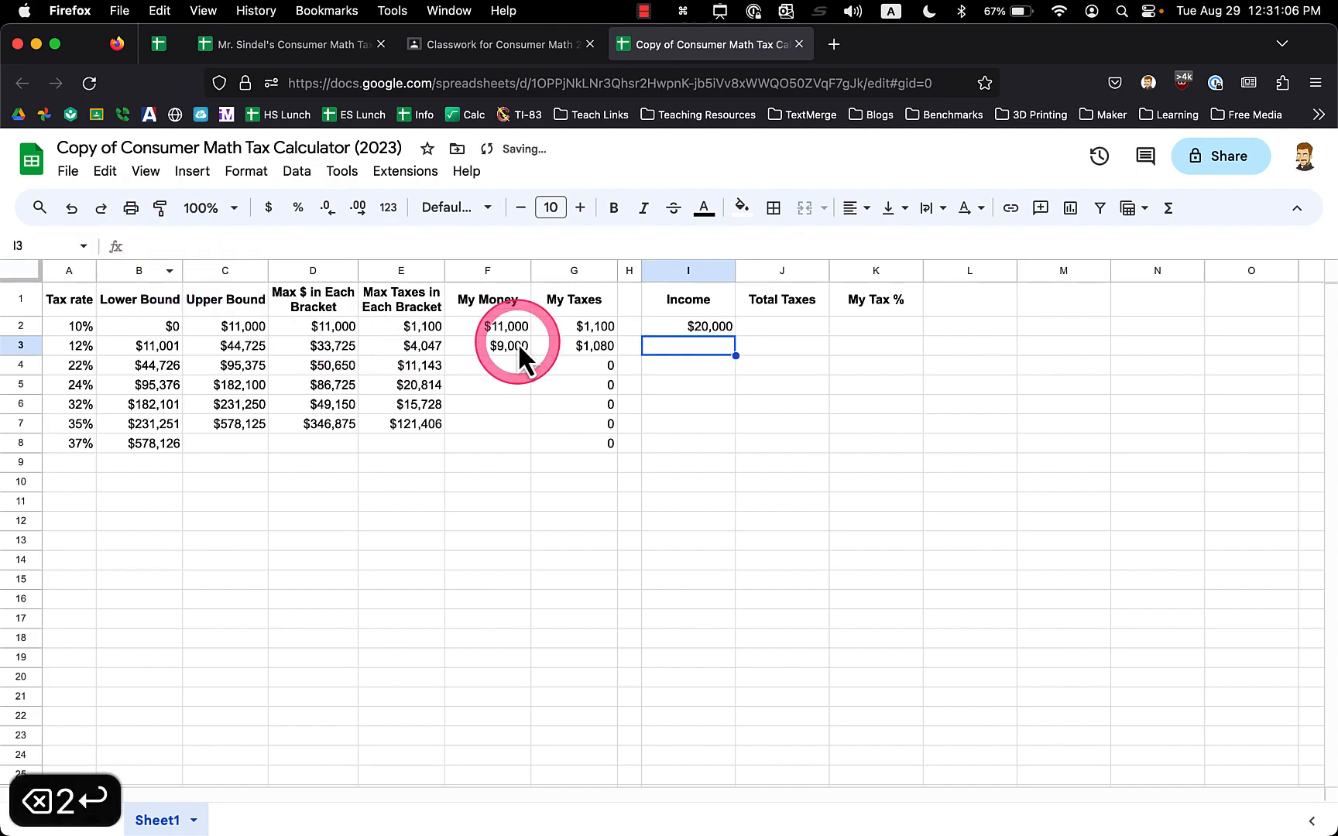
click(590, 350)
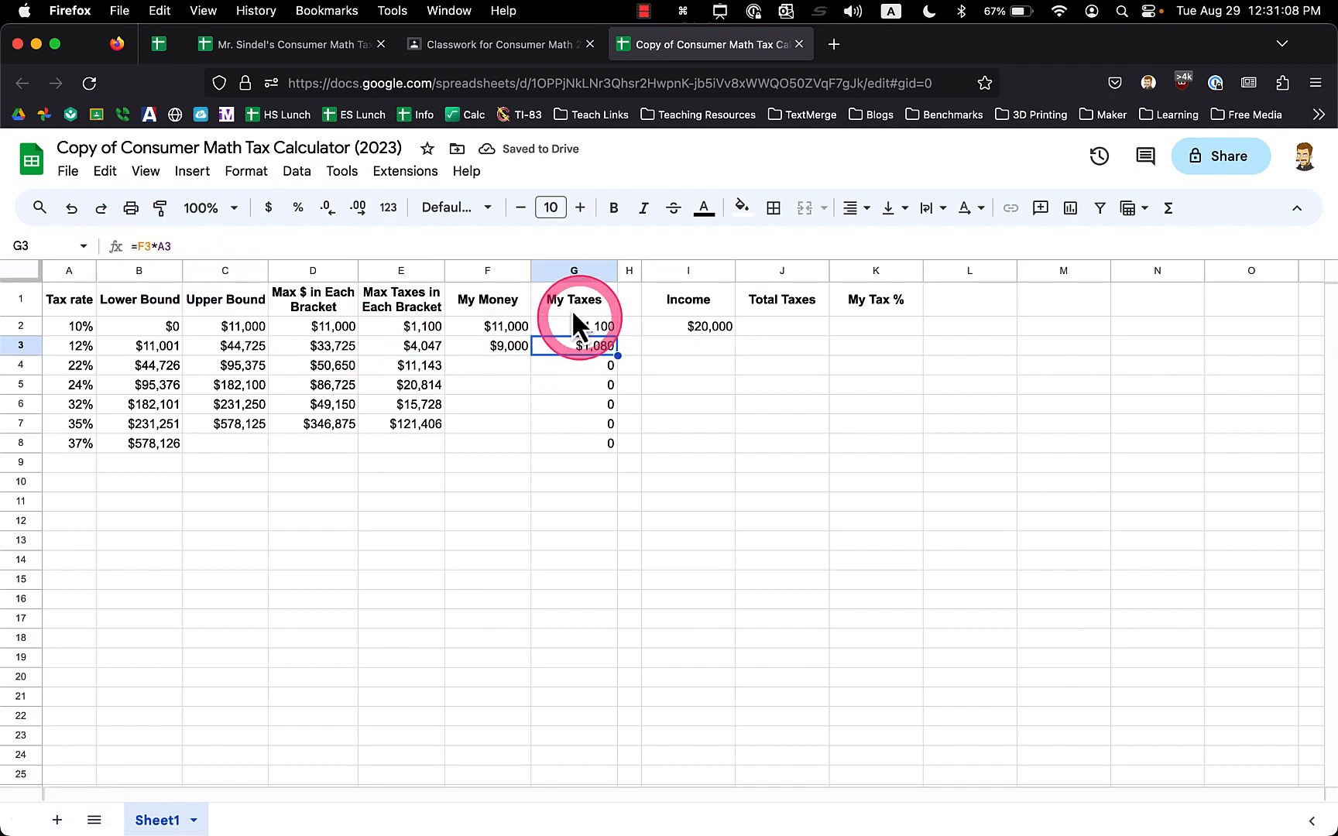
Rewrite the My Taxes formula in G2 as =if(F2,F2*A2,"") so it stays blank when My Money is empty
click(573, 329)
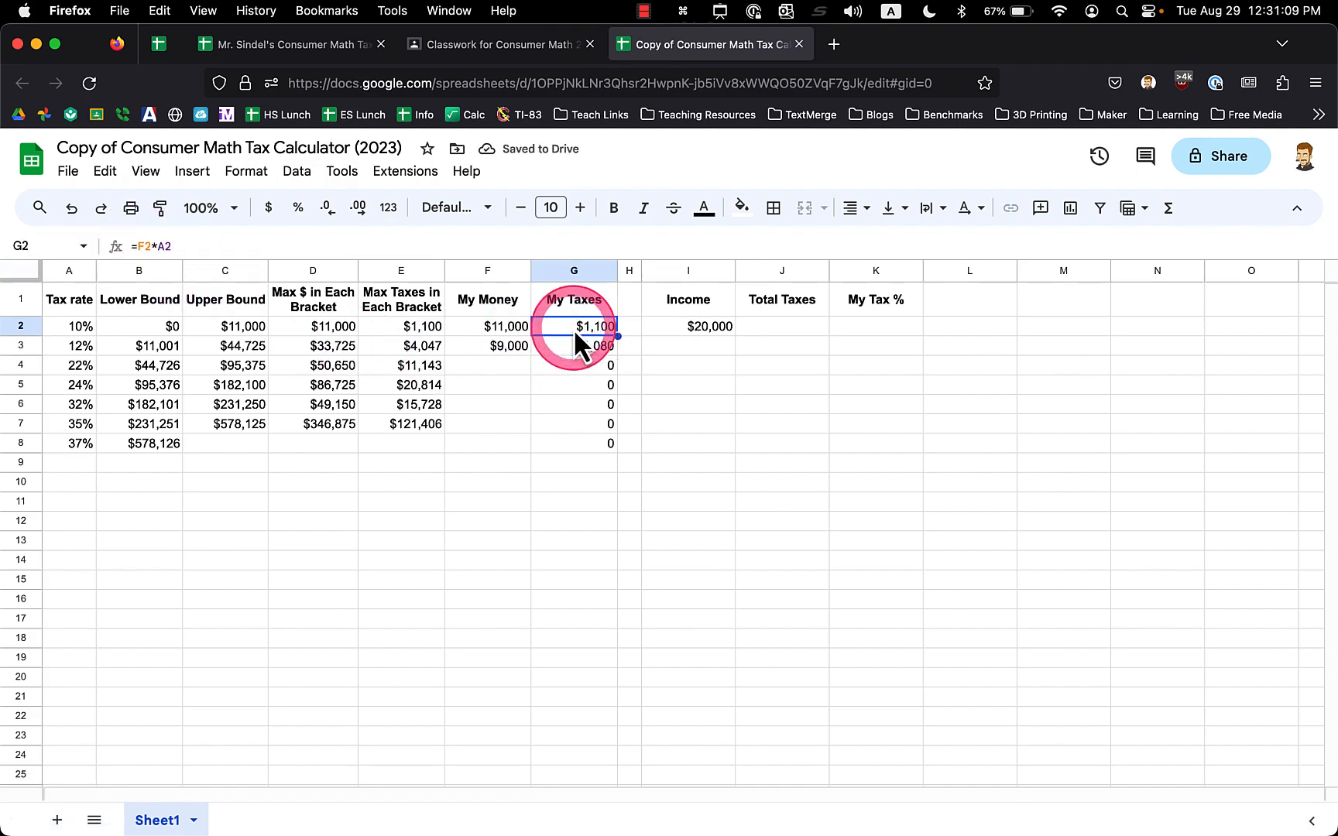
click(169, 245)
drag(169, 246, 138, 248)
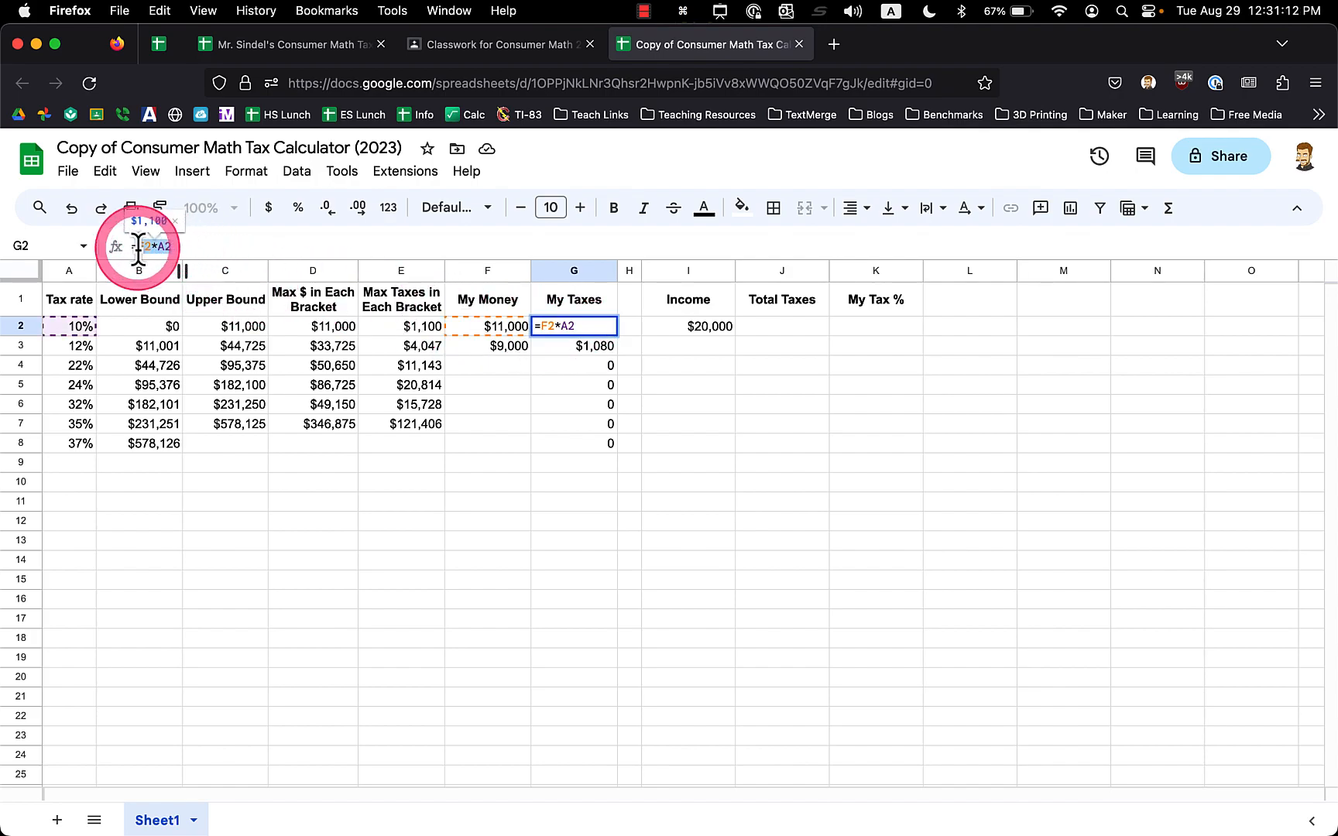
key(super+x)
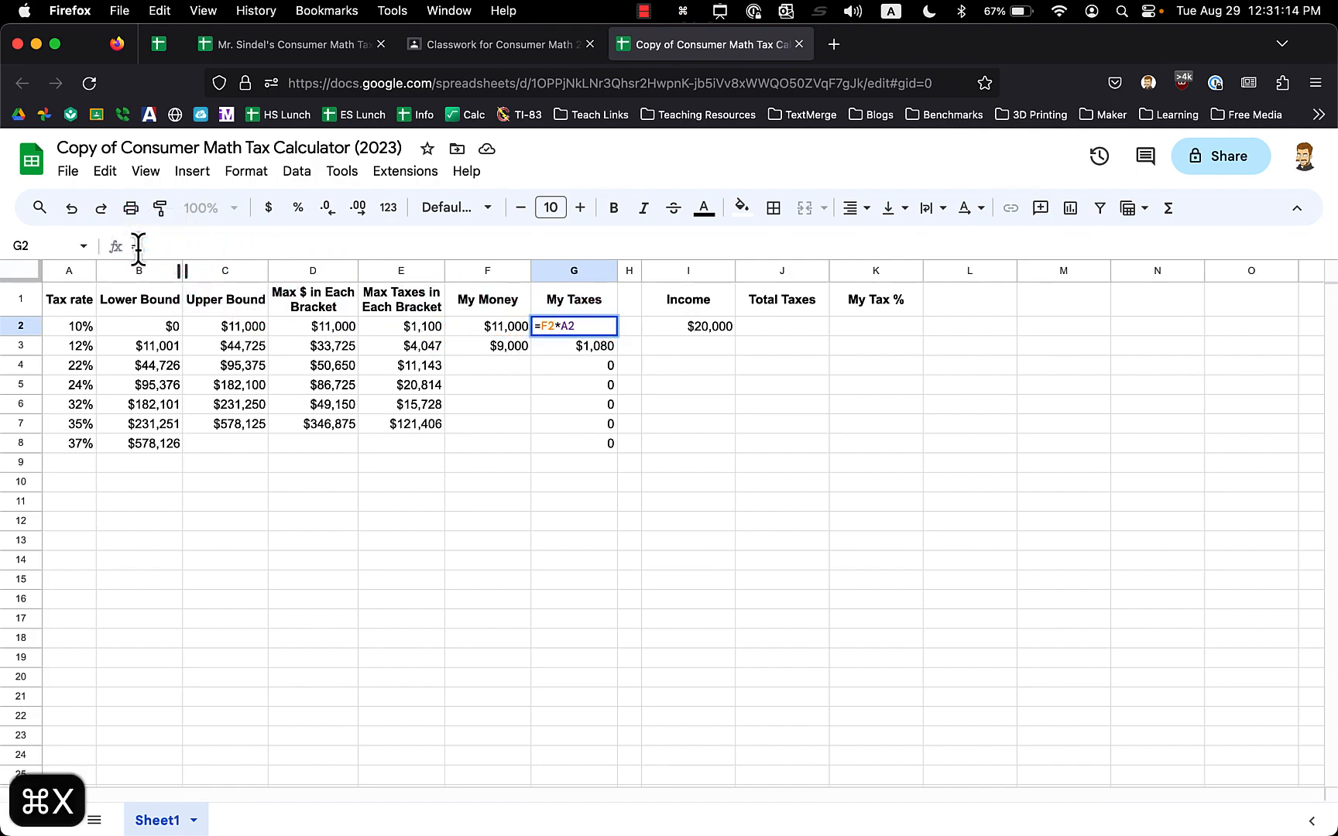
text(if()
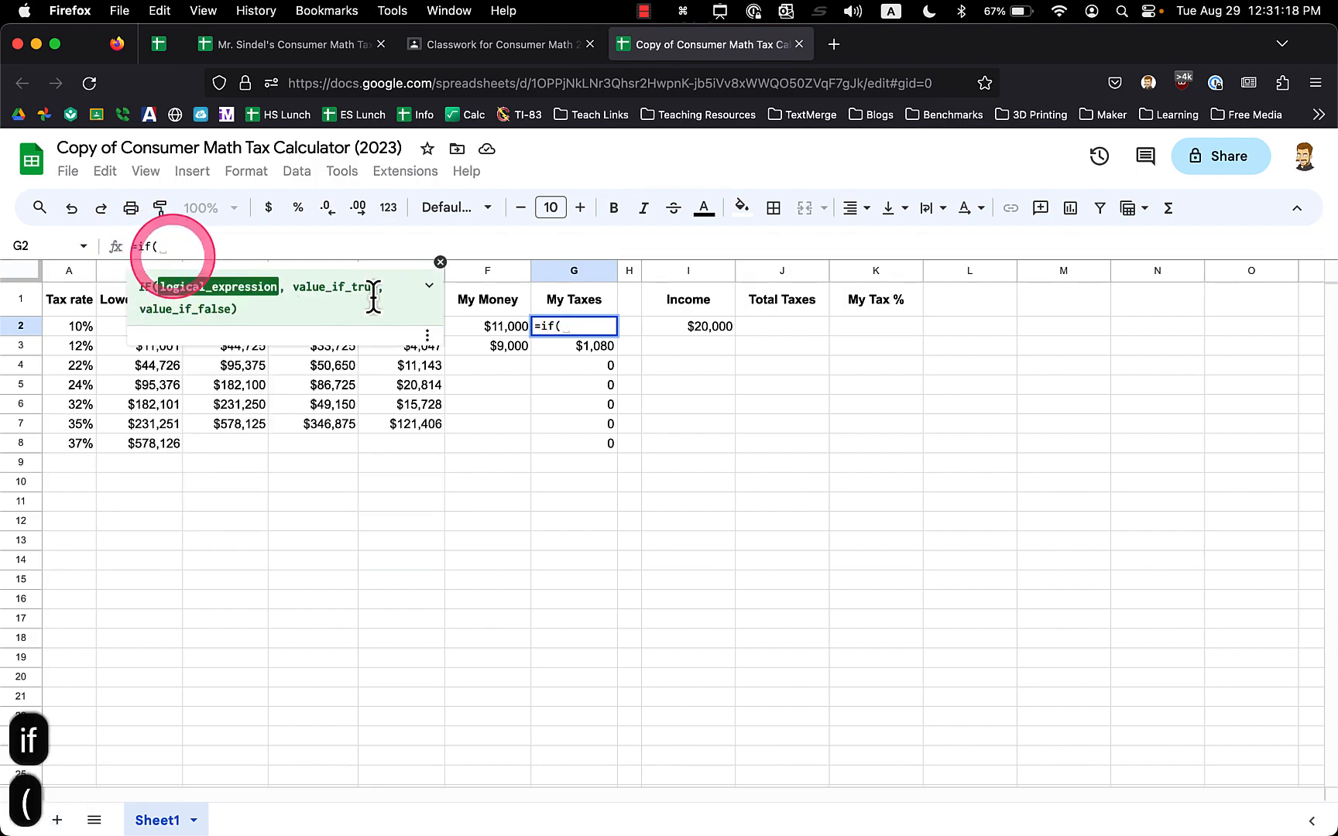
click(485, 323)
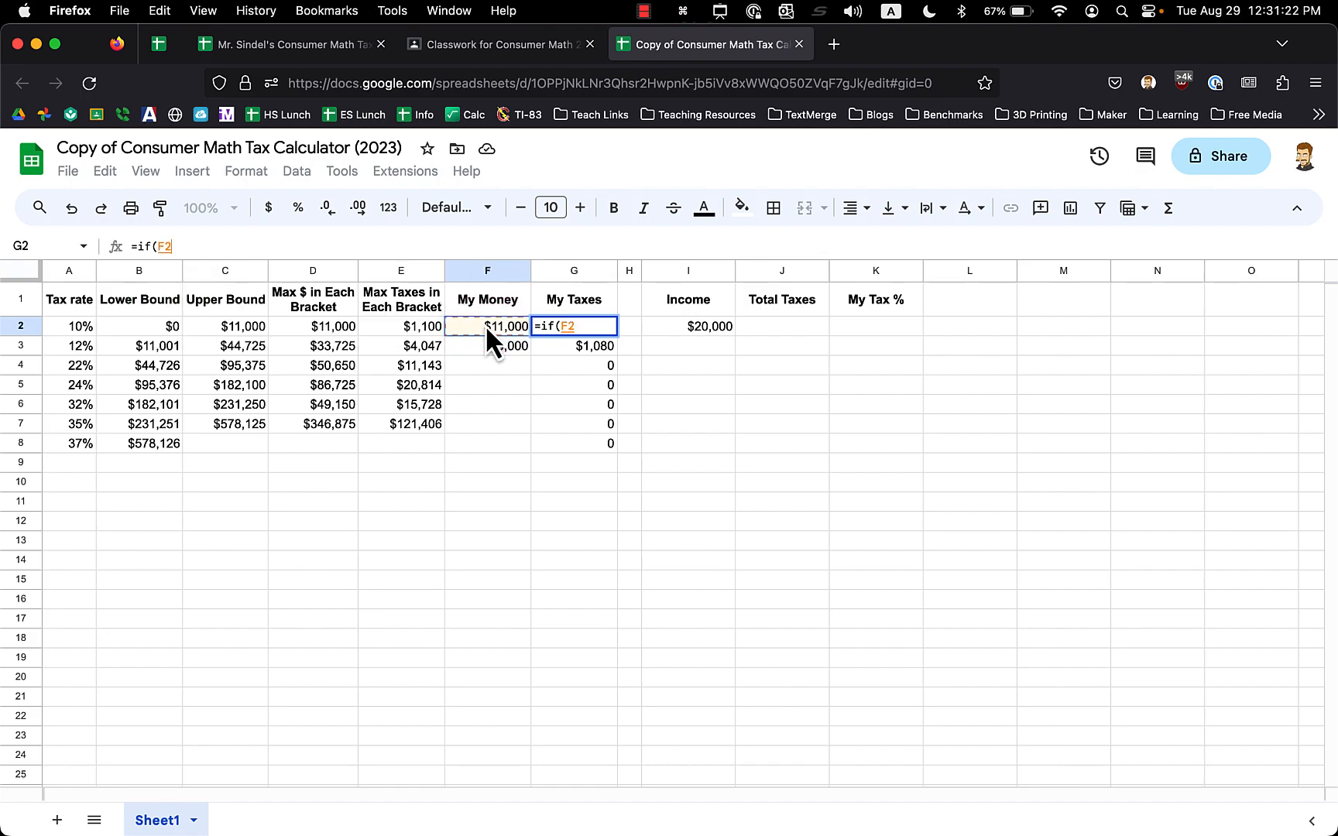
text(,)
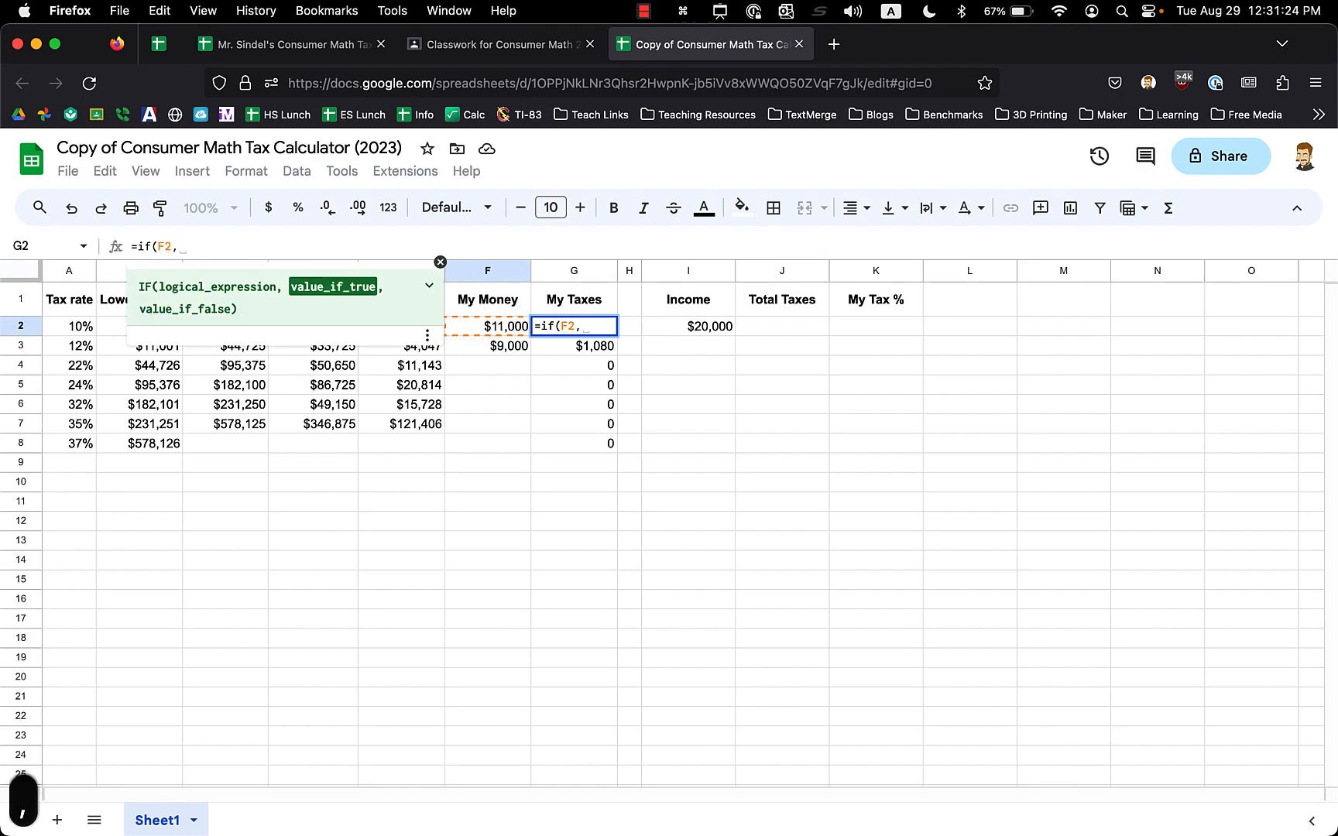
key(super+v)
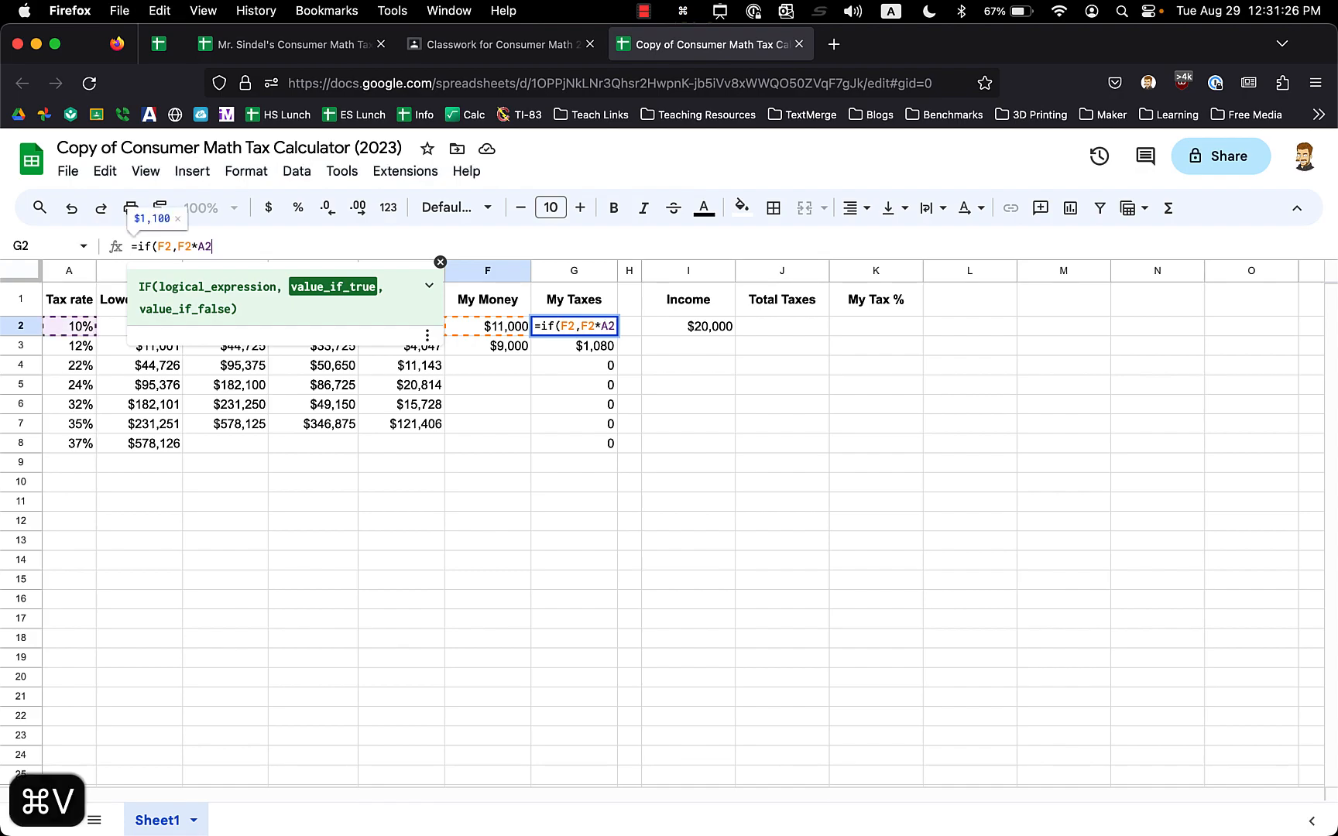
text(, )
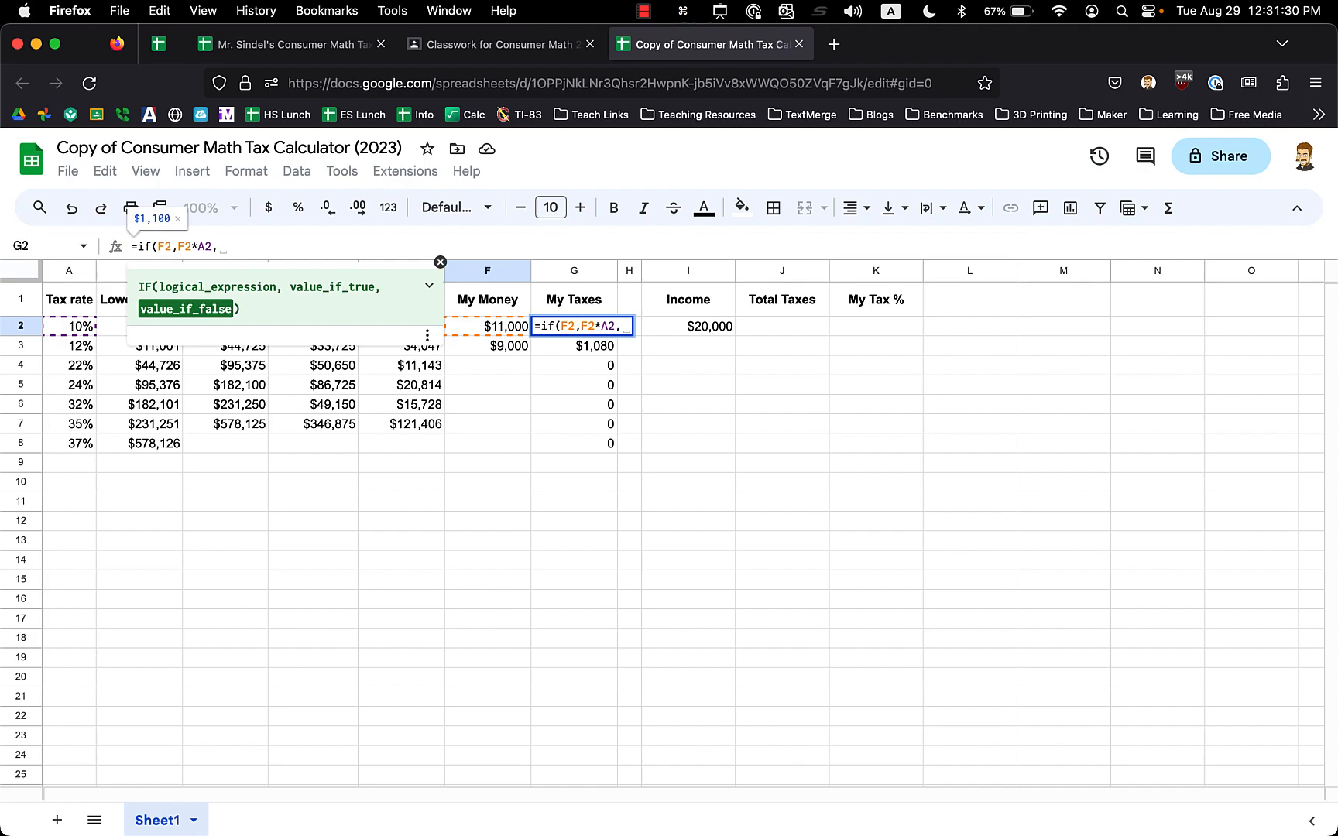
text("")
key(Return)
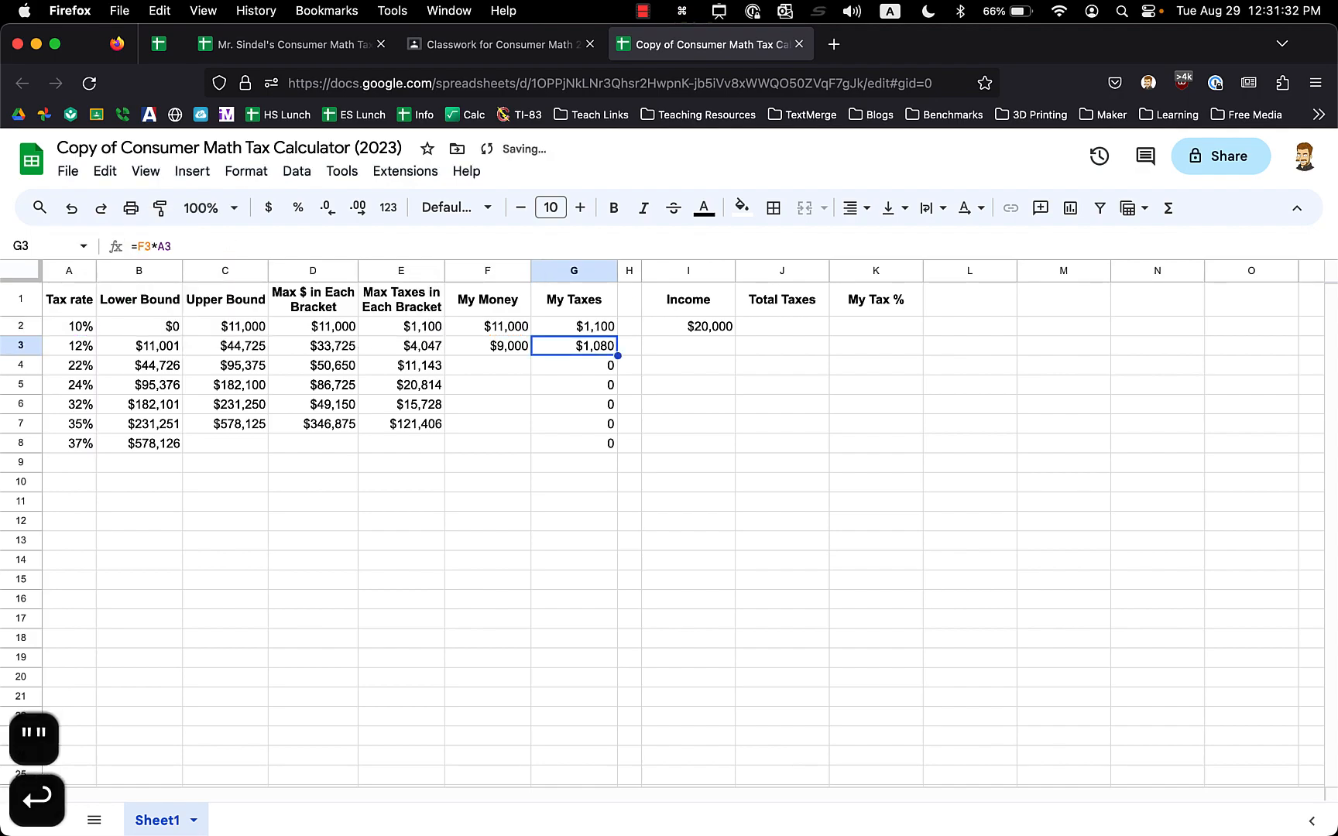
Fill the new IF formula from G2 down through G8
key(Up)
key(shift+Down)
key(shift+Down)
key(shift+Down)
key(shift+Down)
key(shift+Down)
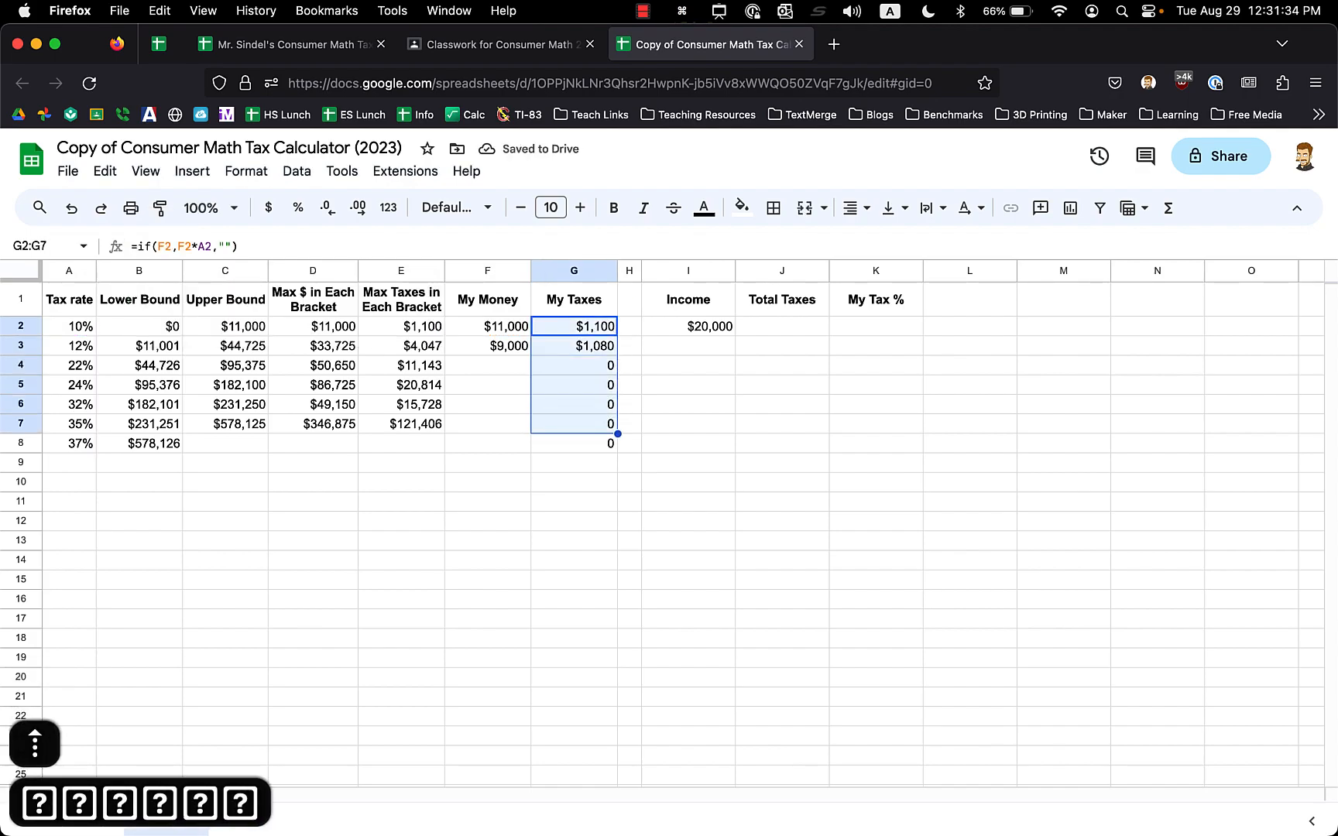
key(shift+Down)
key(super+d)
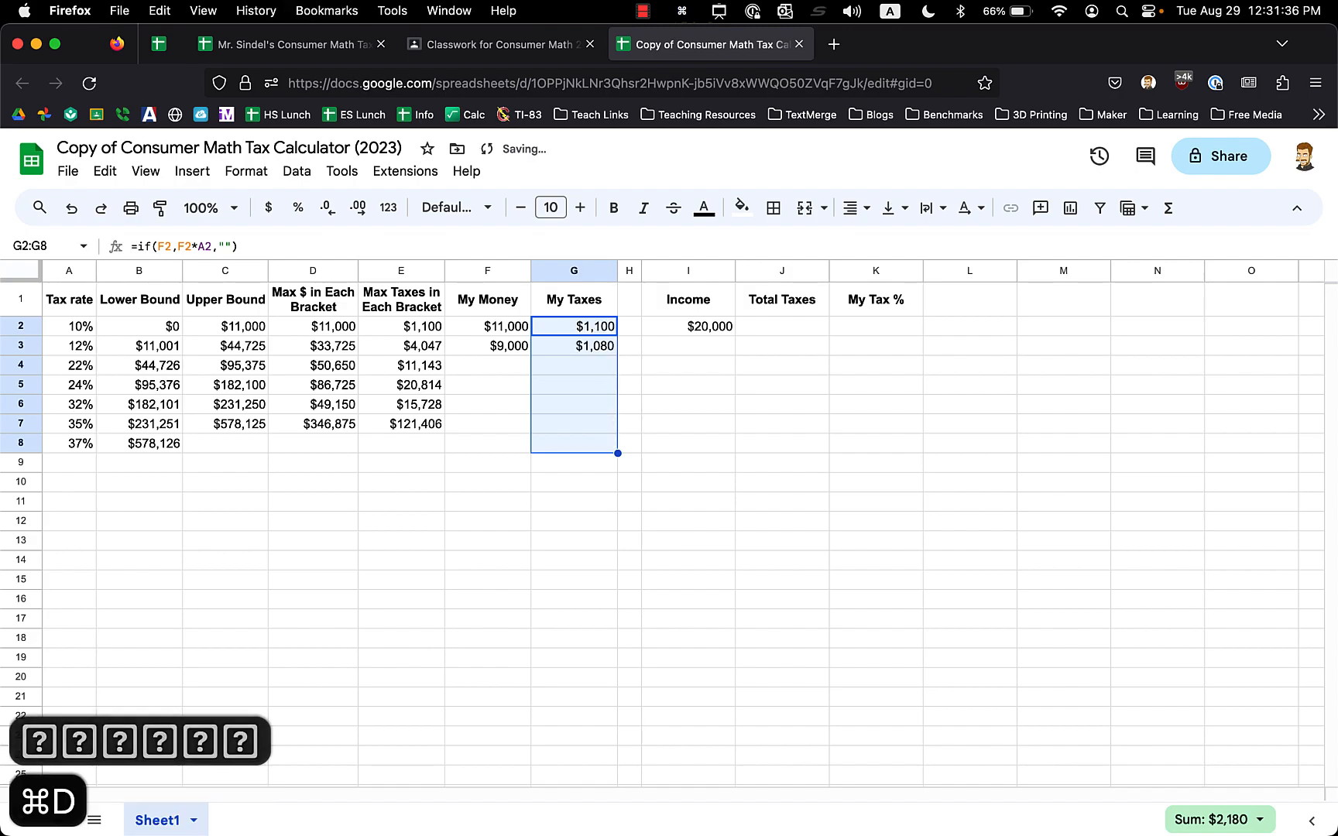
Set the income in I2 to 1000000 and check the taxes for all brackets in G2:G8
click(702, 331)
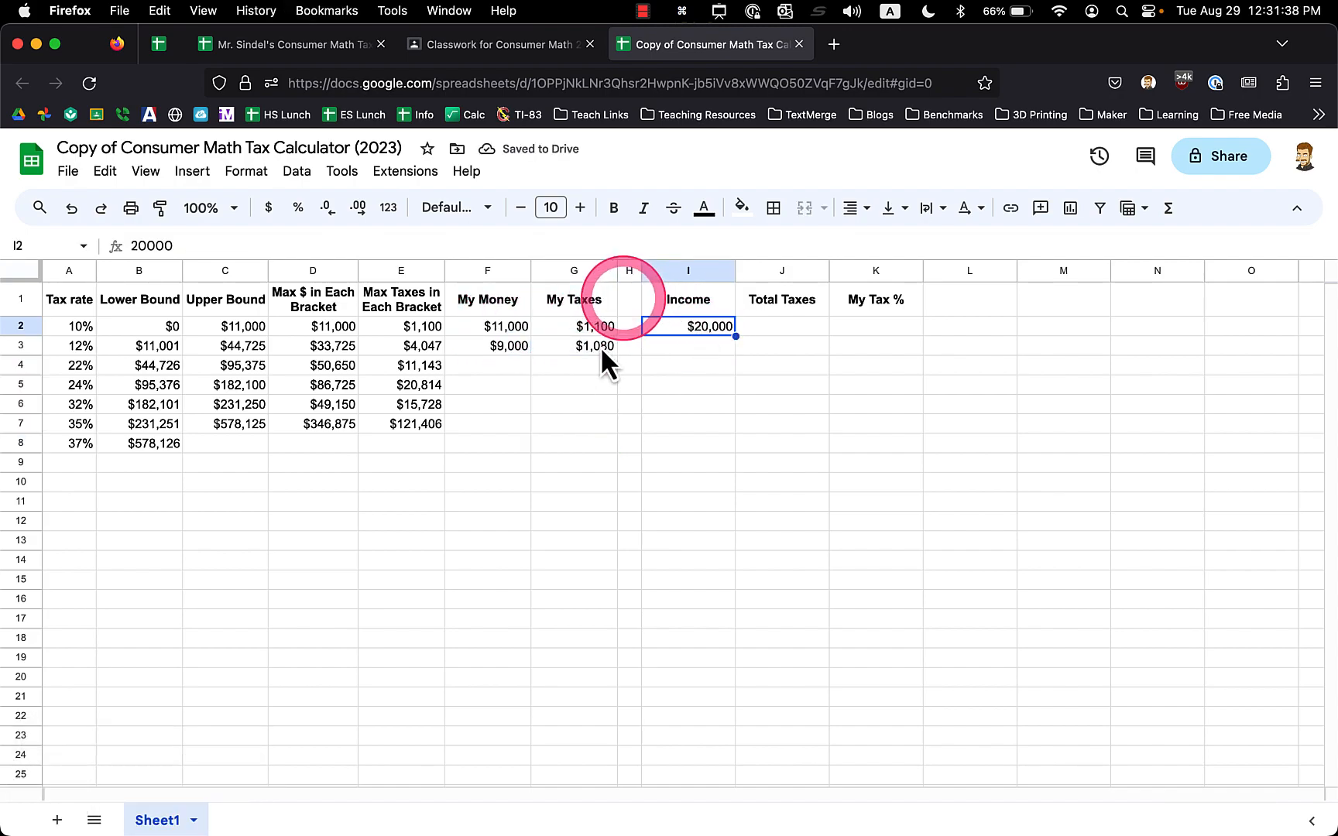
click(140, 245)
key(BackSpace)
text(100)
key(Return)
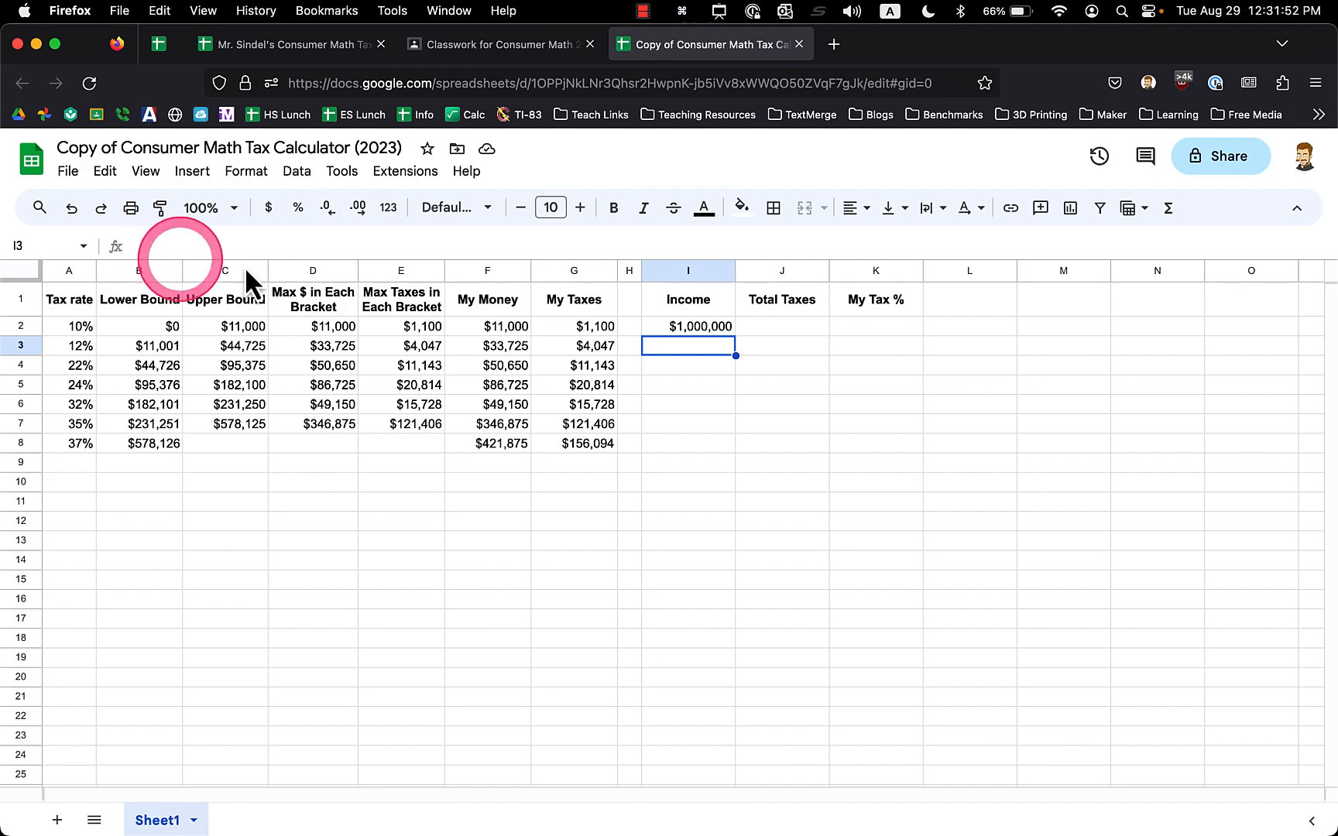
drag(566, 325, 582, 453)
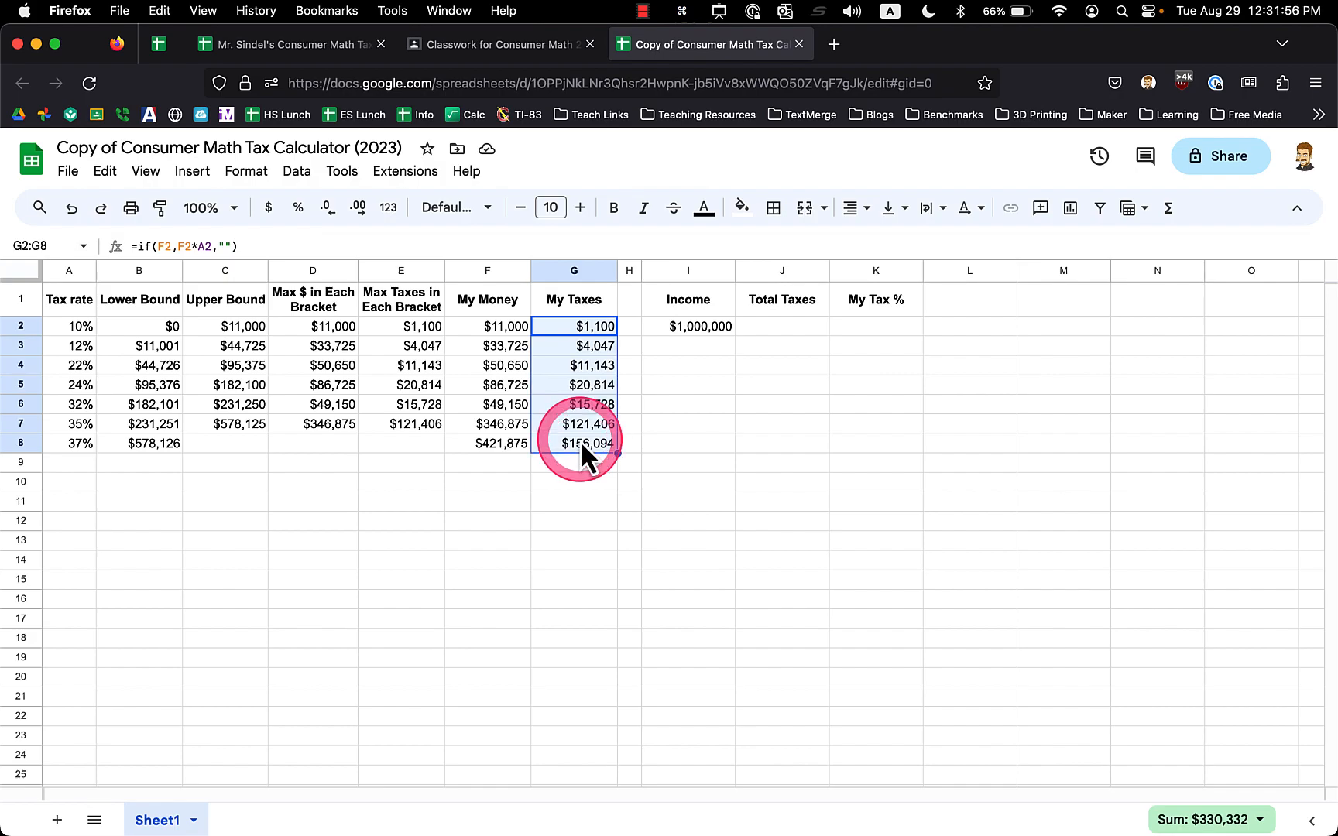
click(588, 483)
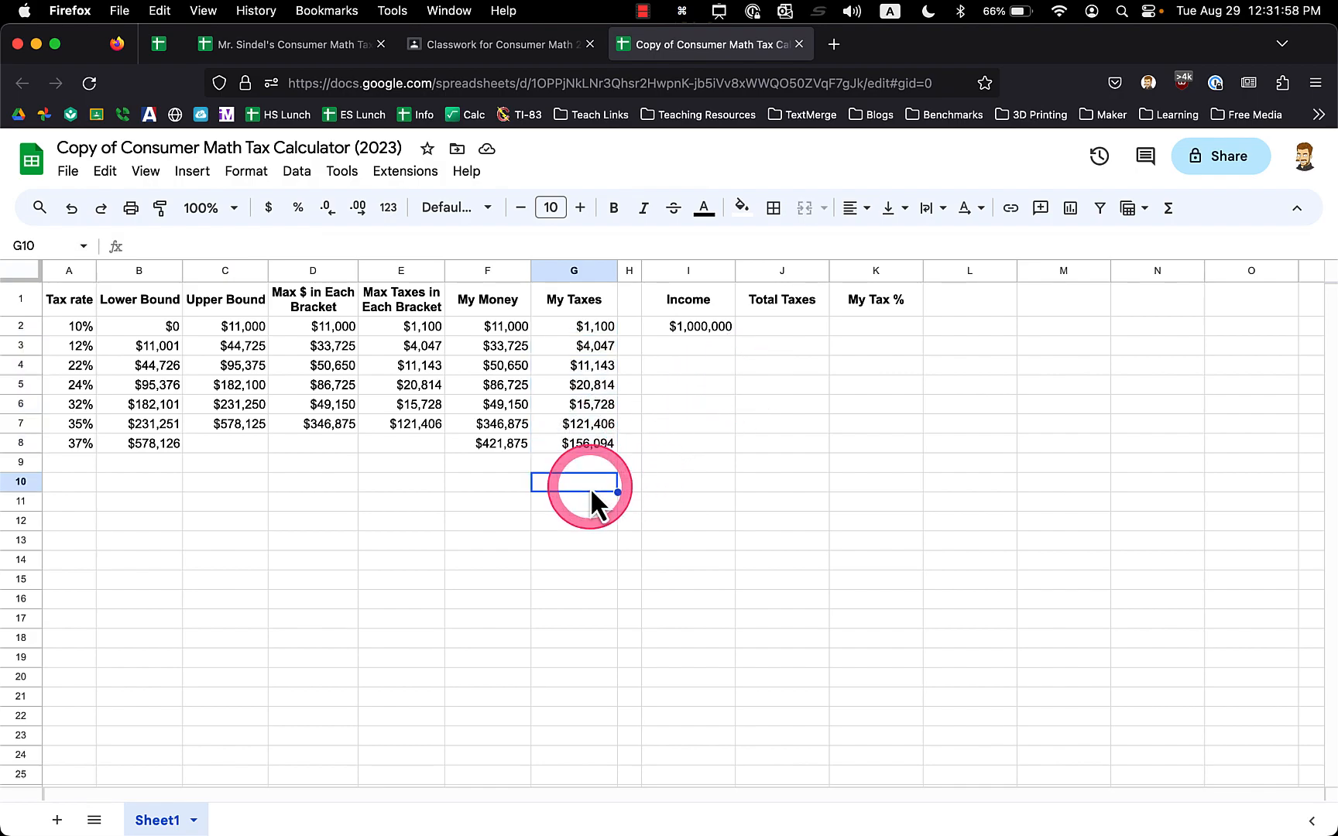
Enter a SUM formula in the Total Taxes cell J2 that adds the My Taxes range G2:G8
click(771, 328)
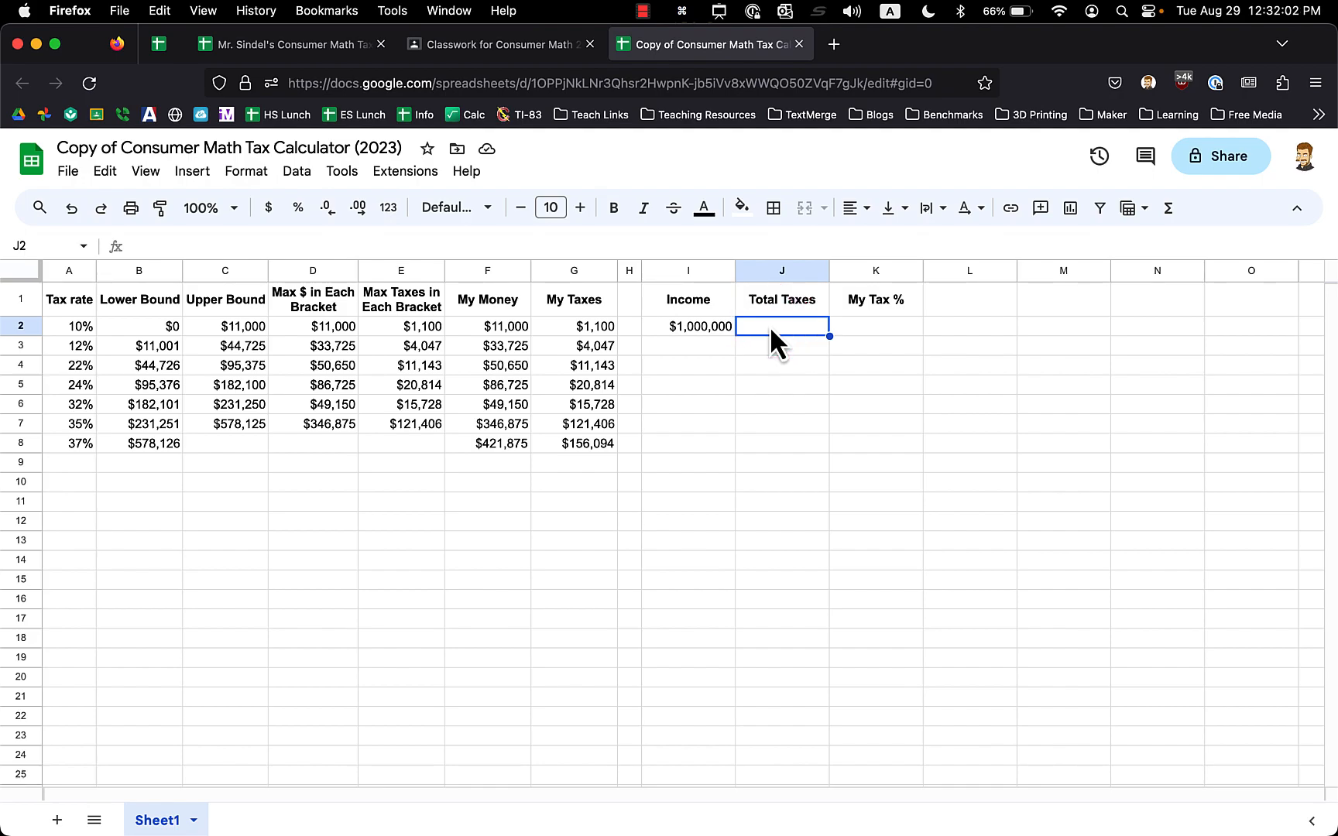
text(=sum)
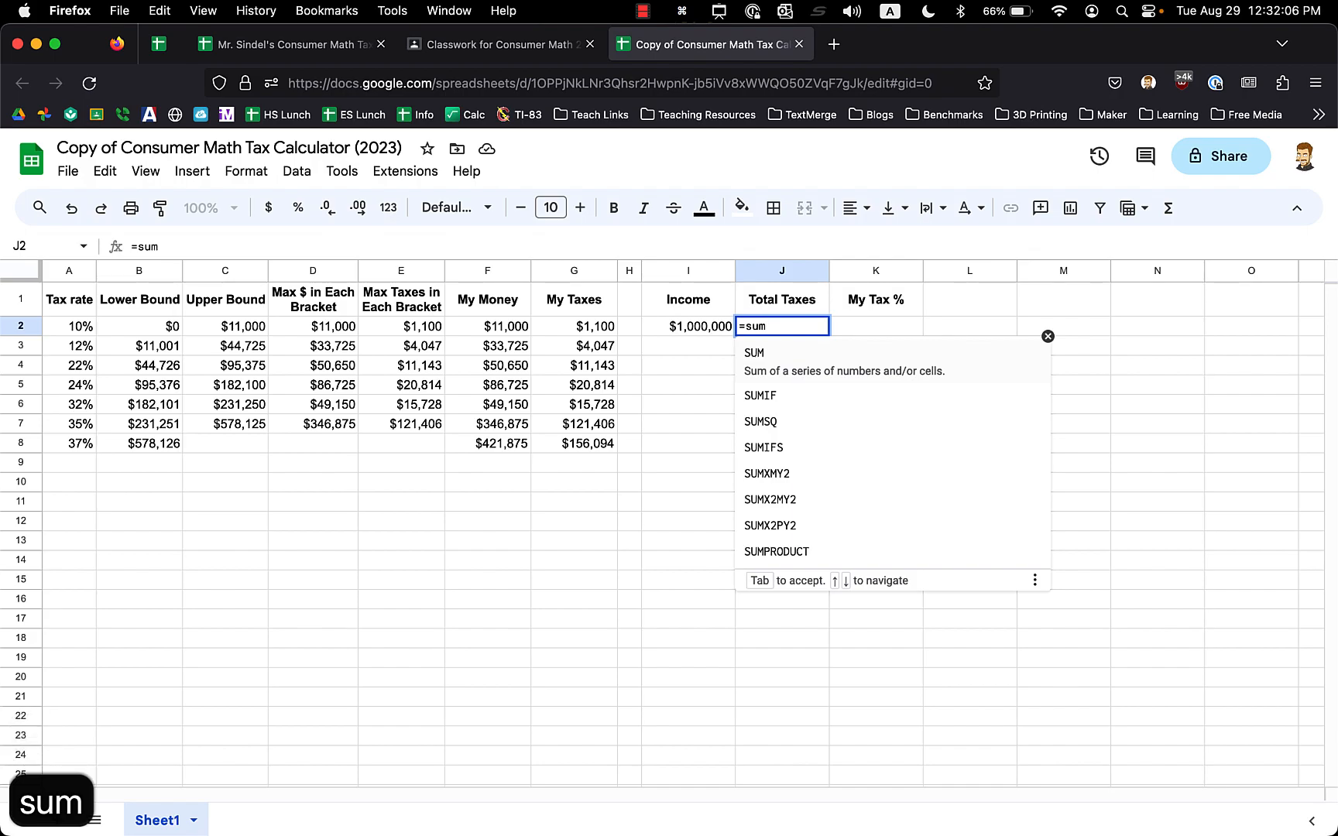
text(()
click(550, 332)
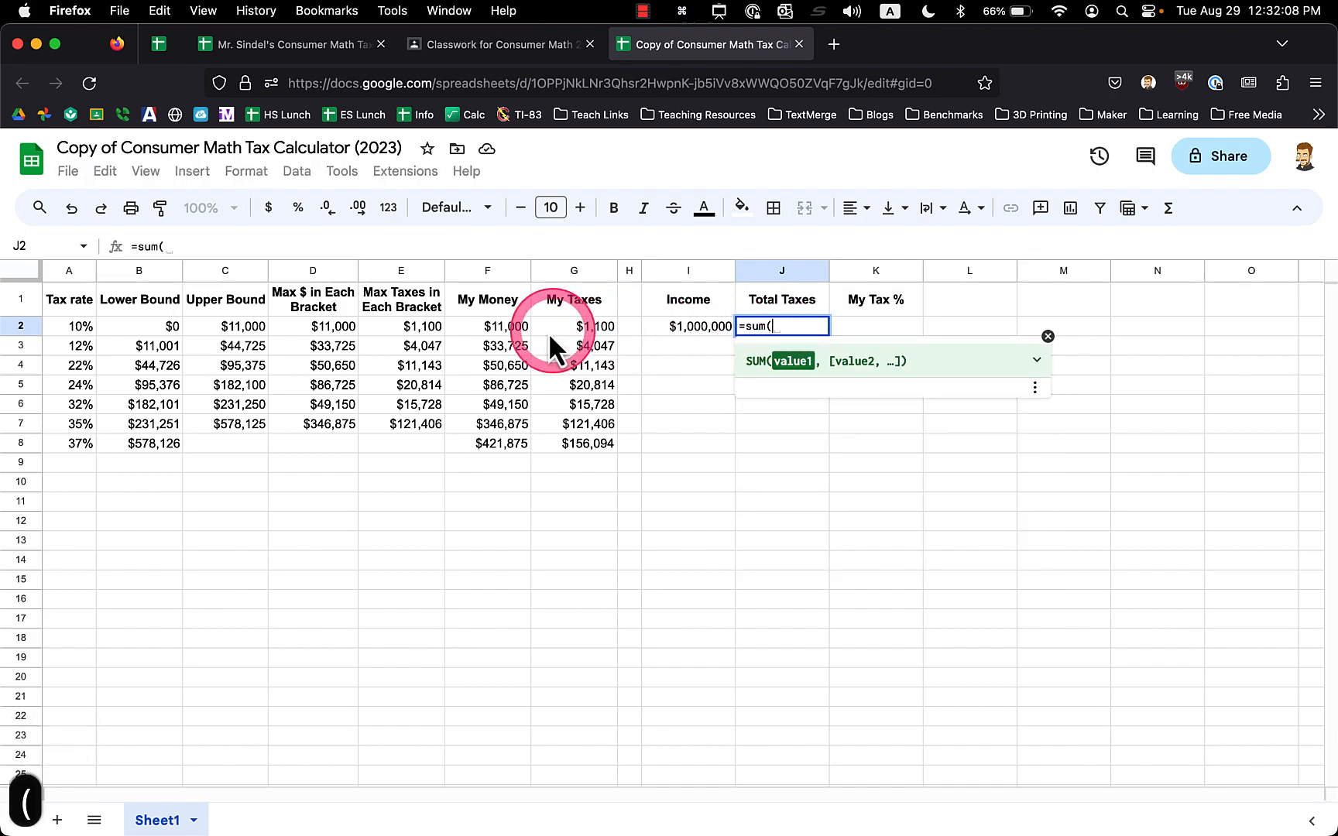
drag(561, 329, 577, 441)
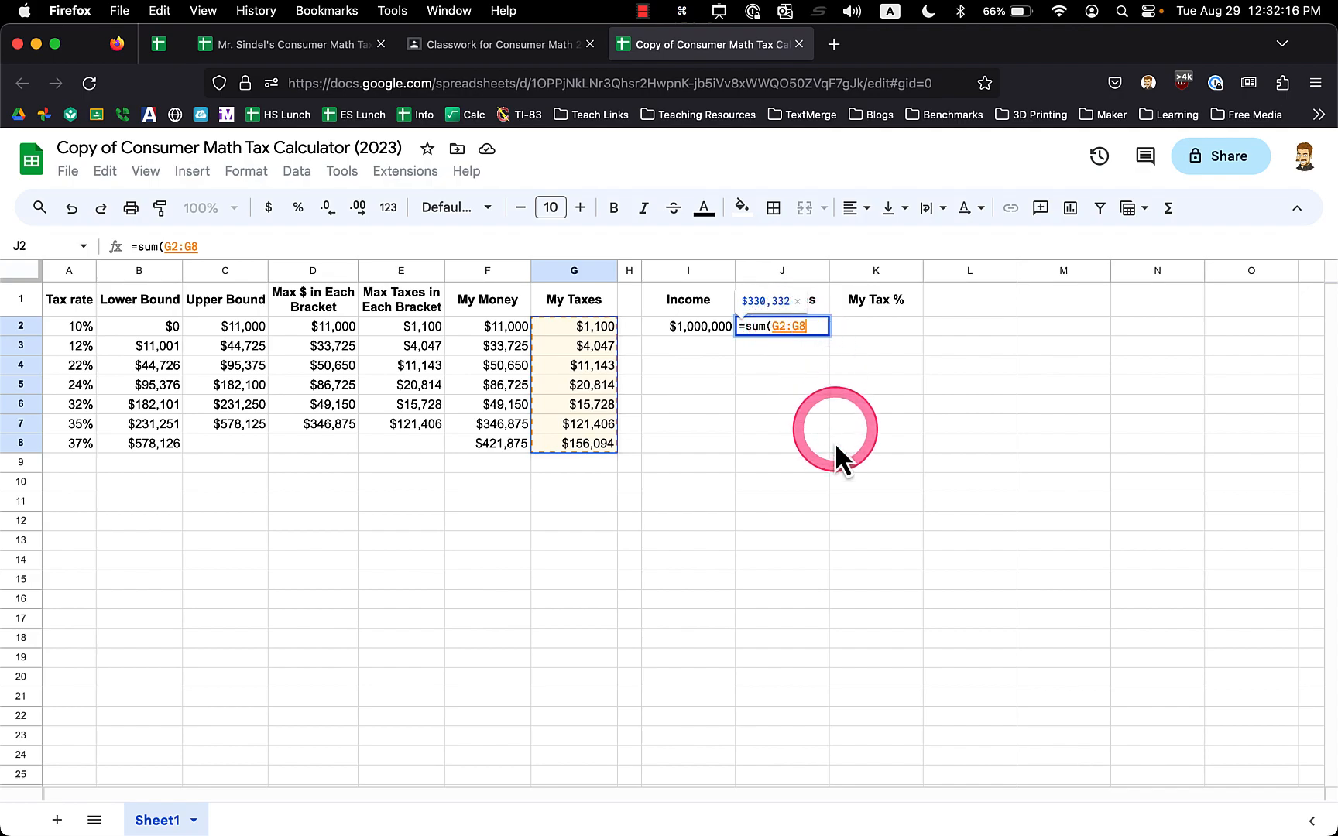
text())
key(BackSpace)
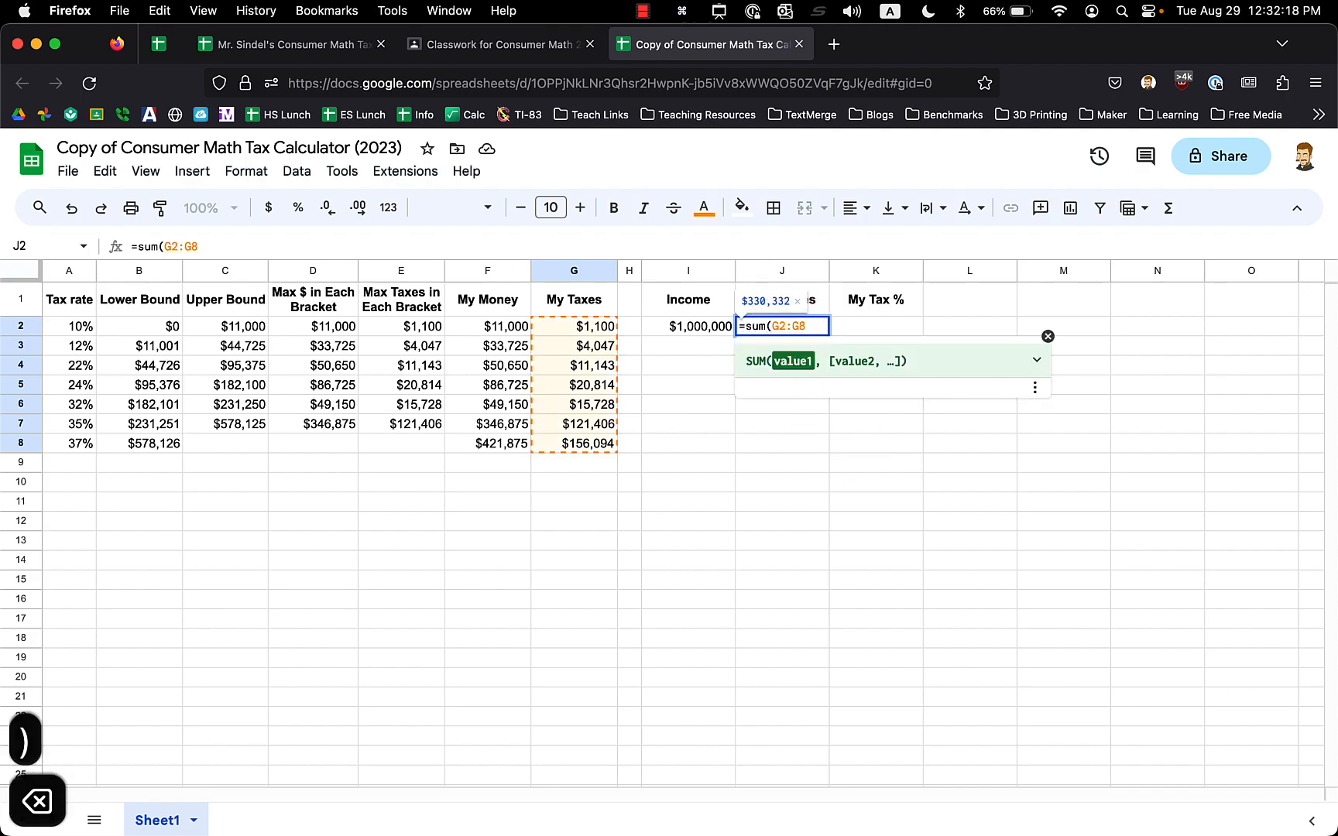
key(Return)
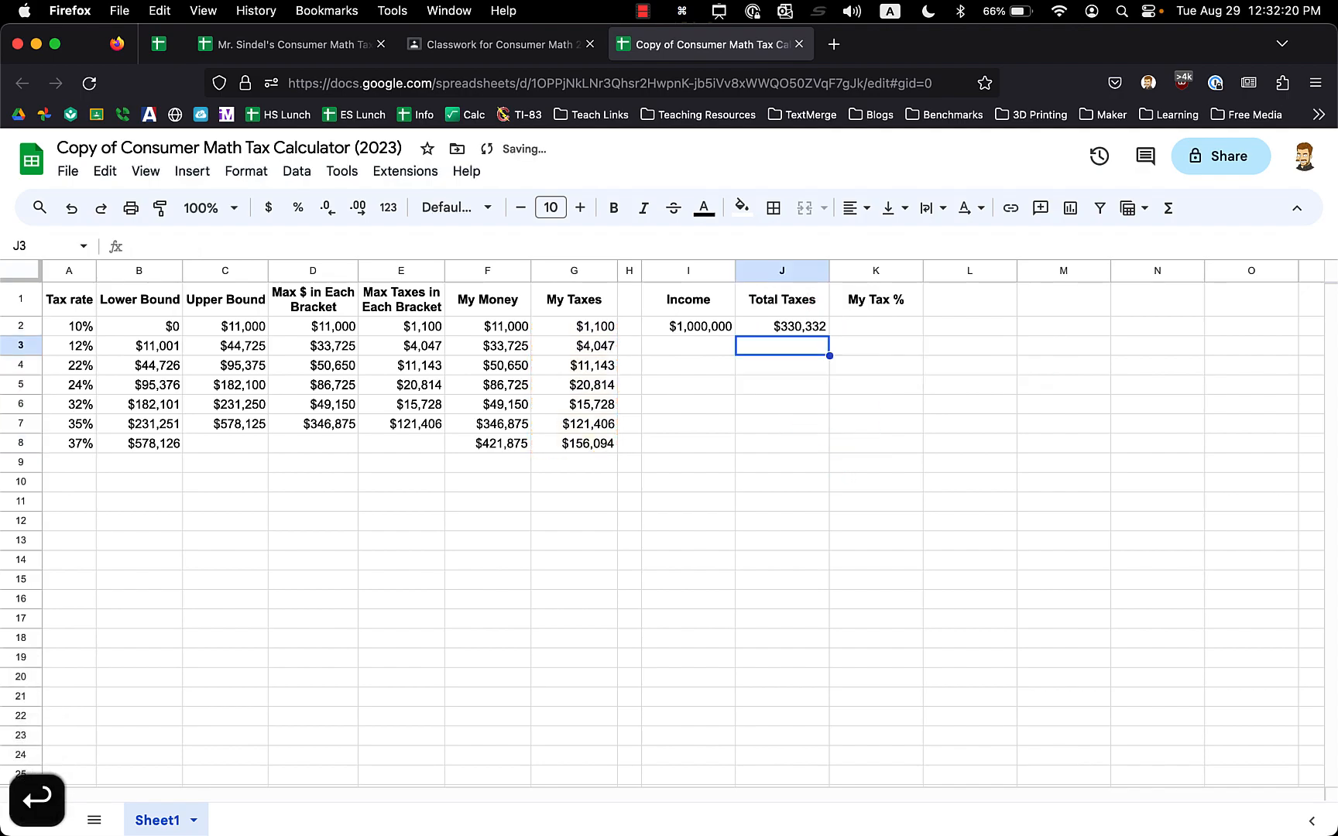
Set the income in I2 to 10000 and check the 10% bracket's tax in G2
key(Up)
key(Left)
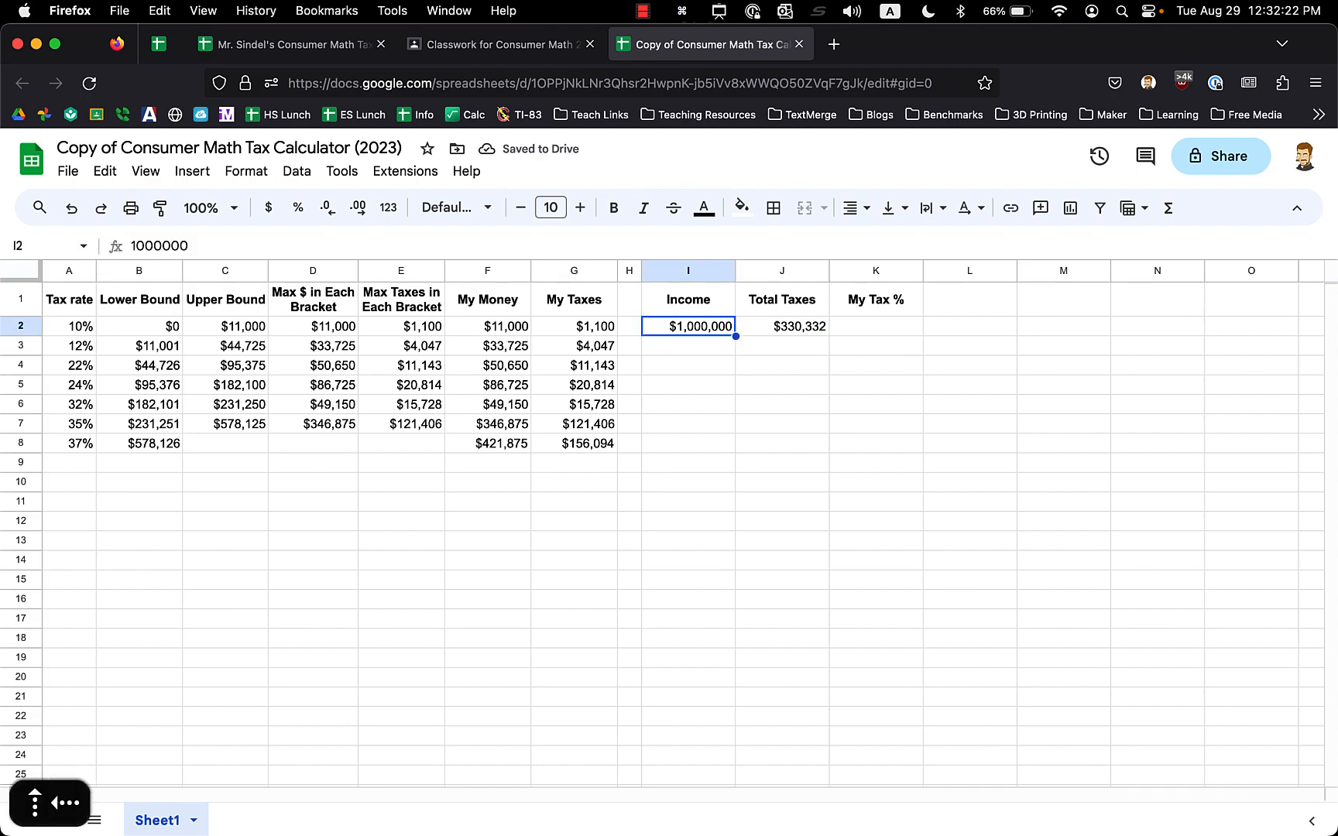
text(10000)
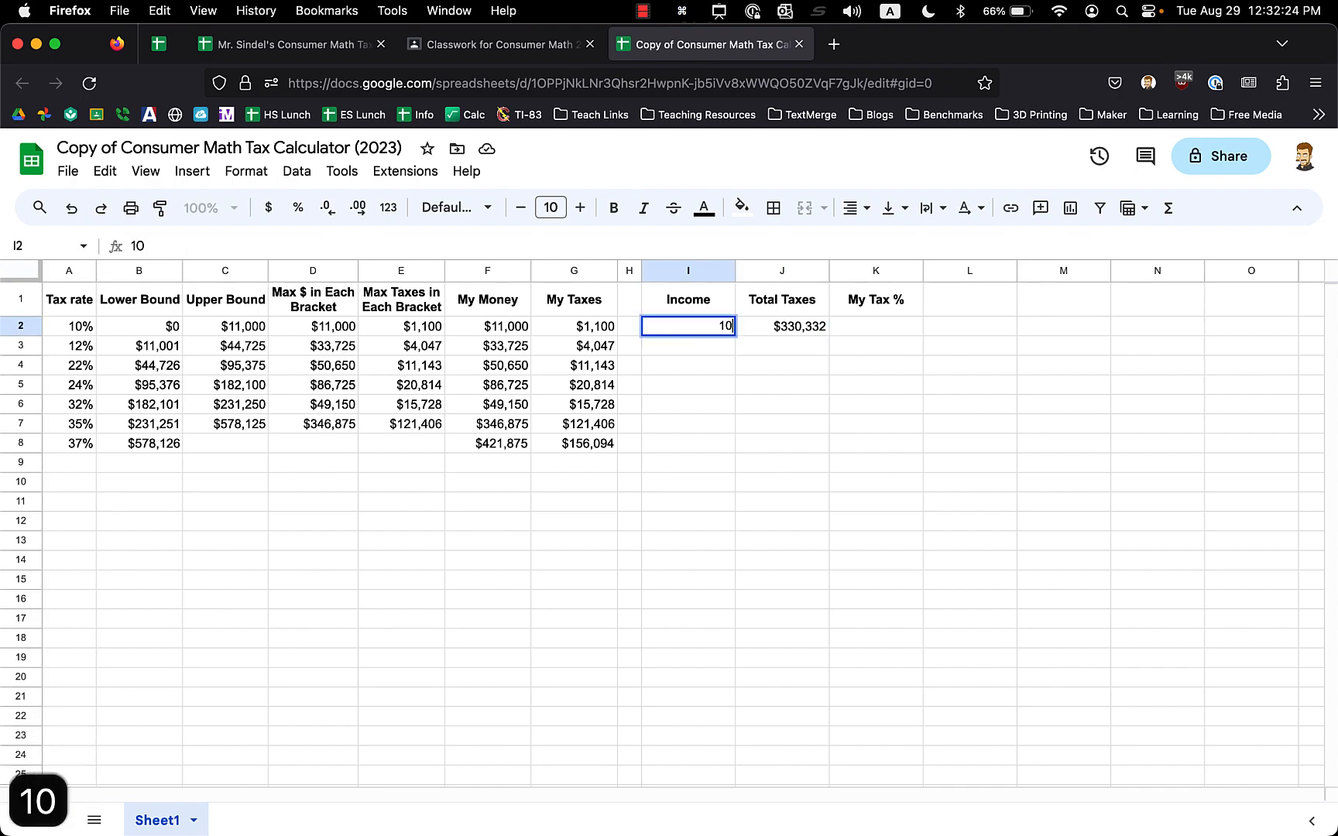
key(Return)
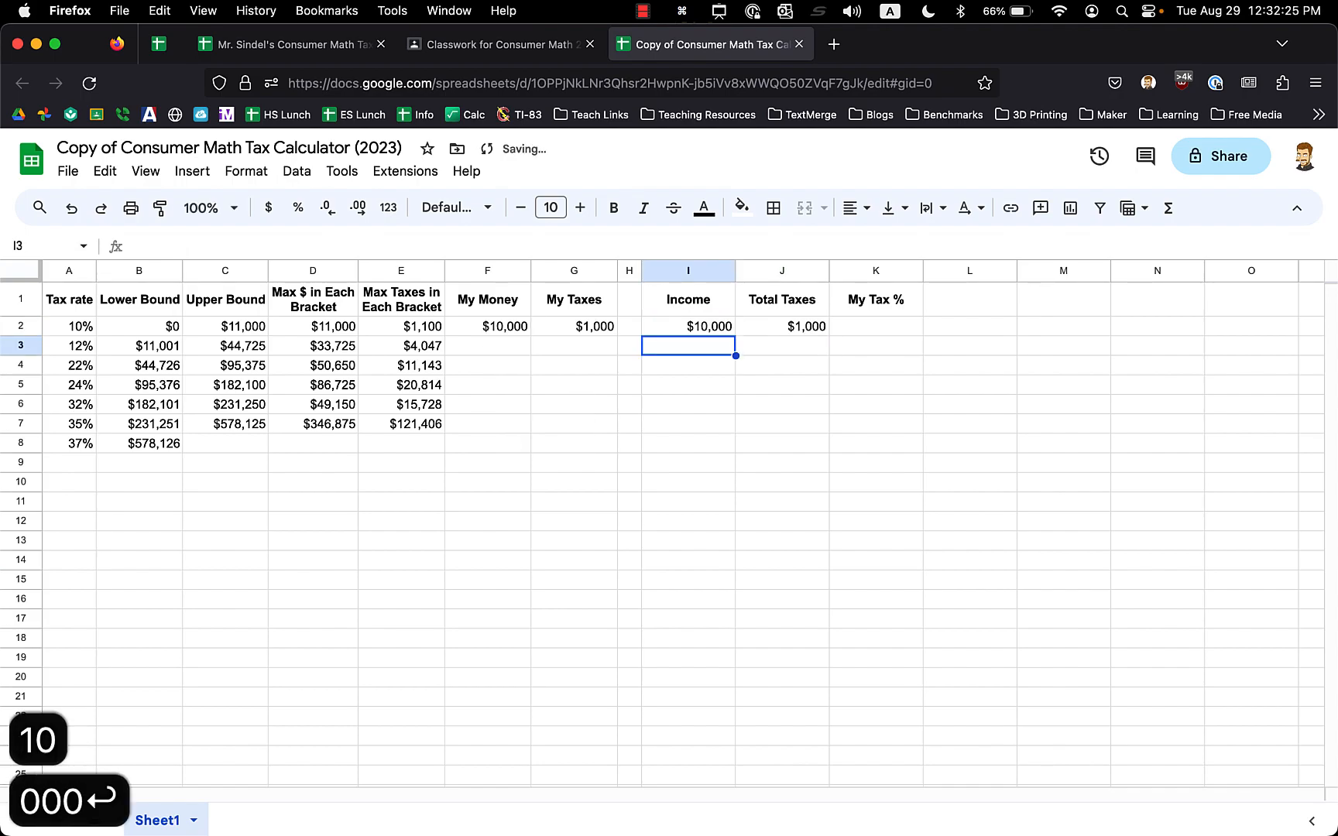
click(573, 324)
Set the income in I2 to 20000 and compare the 12% bracket's tax in G3 with Total Taxes in J2
click(685, 328)
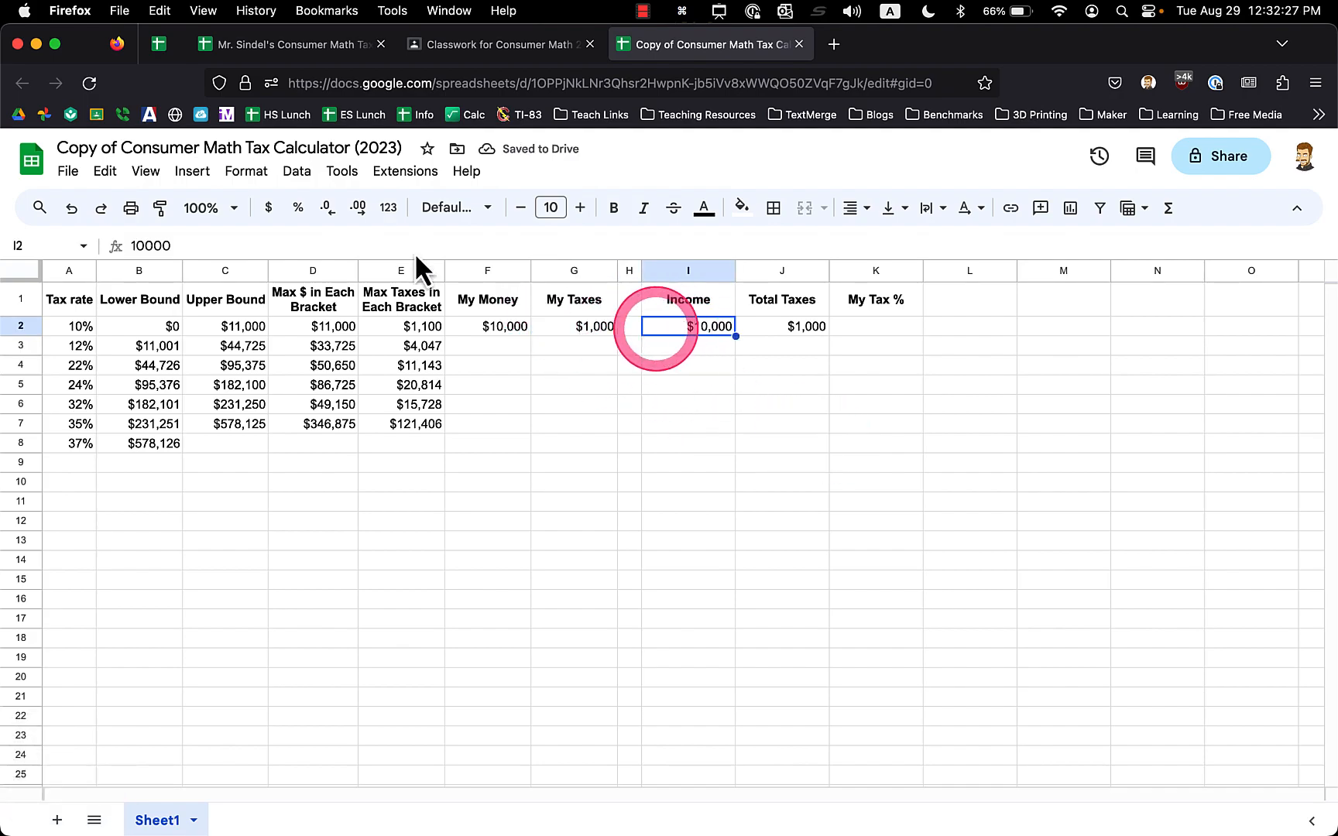
click(147, 245)
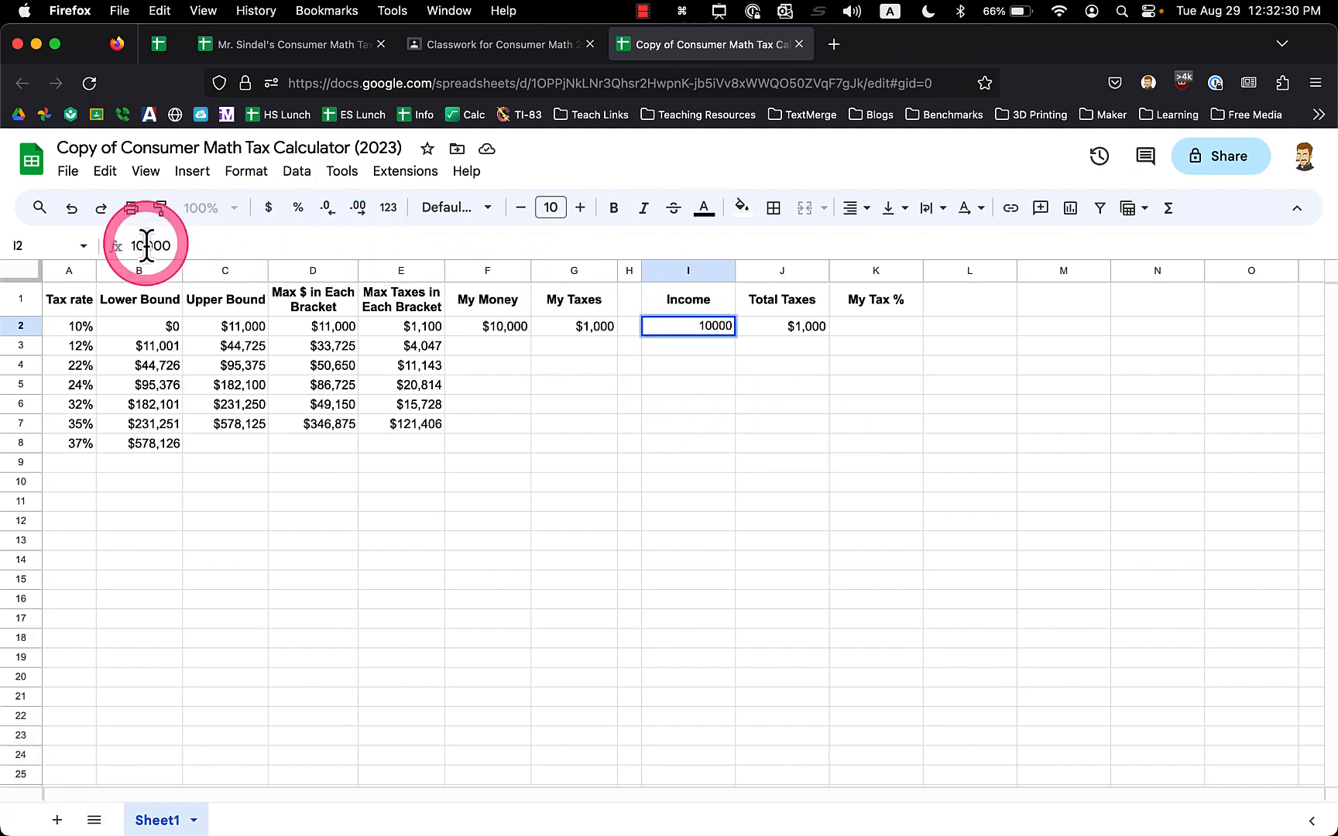
key(Left)
key(BackSpace)
text(2)
key(Return)
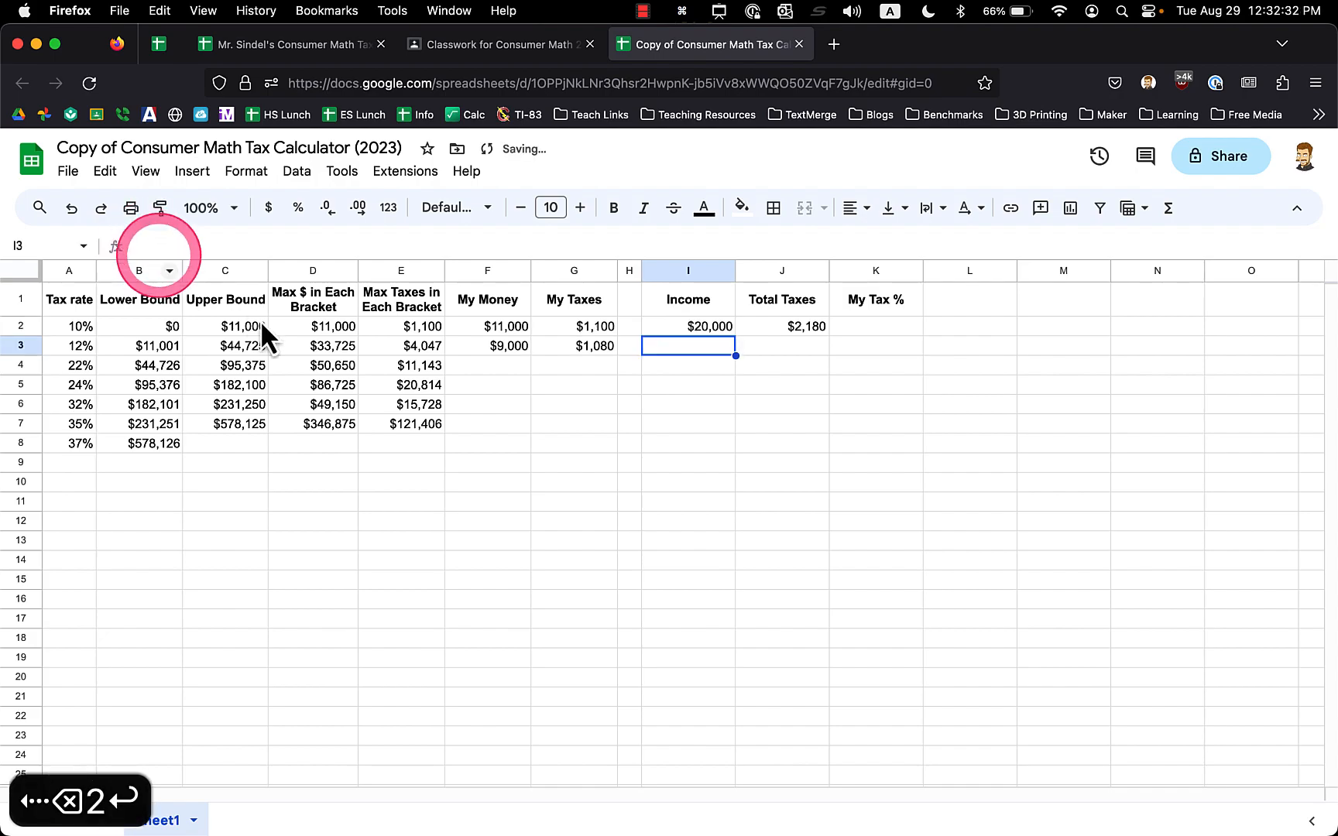
click(594, 349)
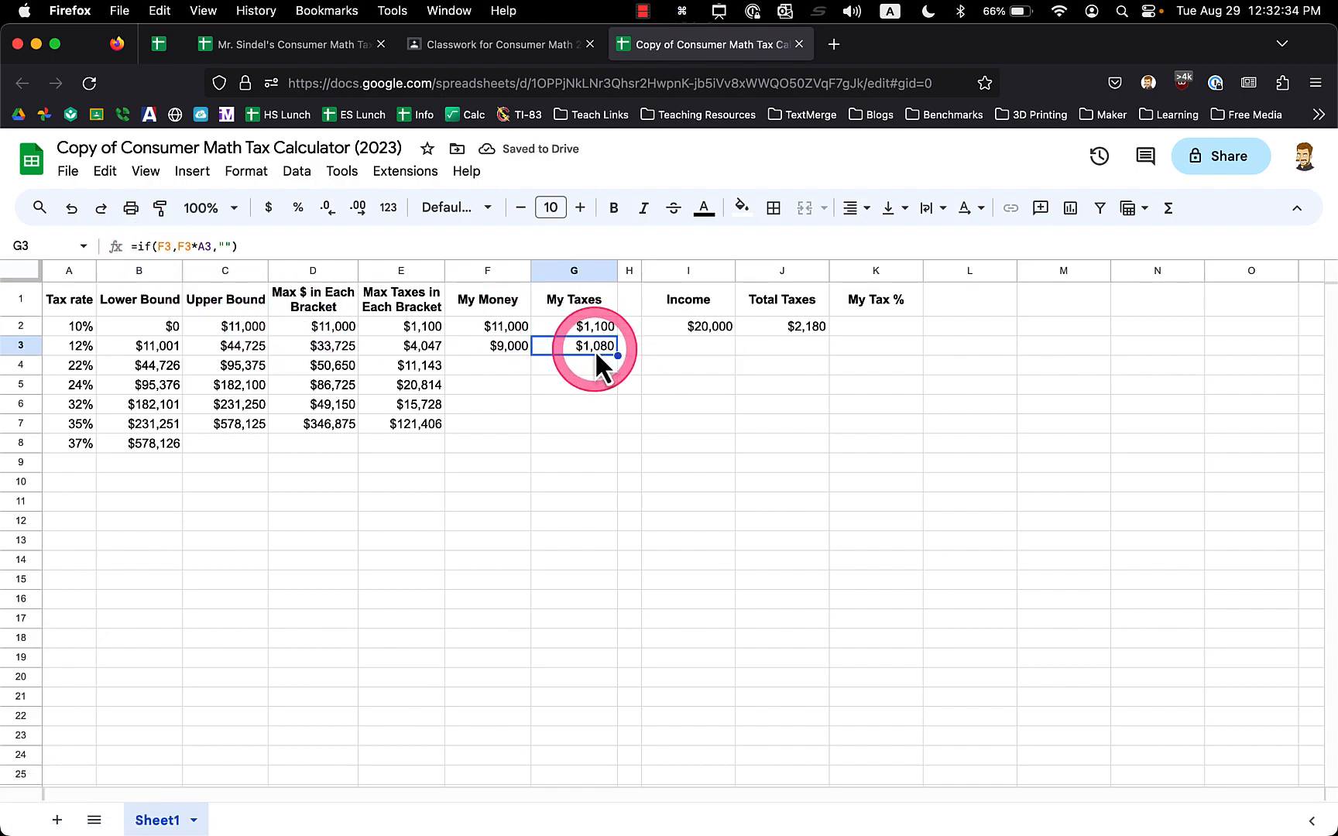
click(803, 334)
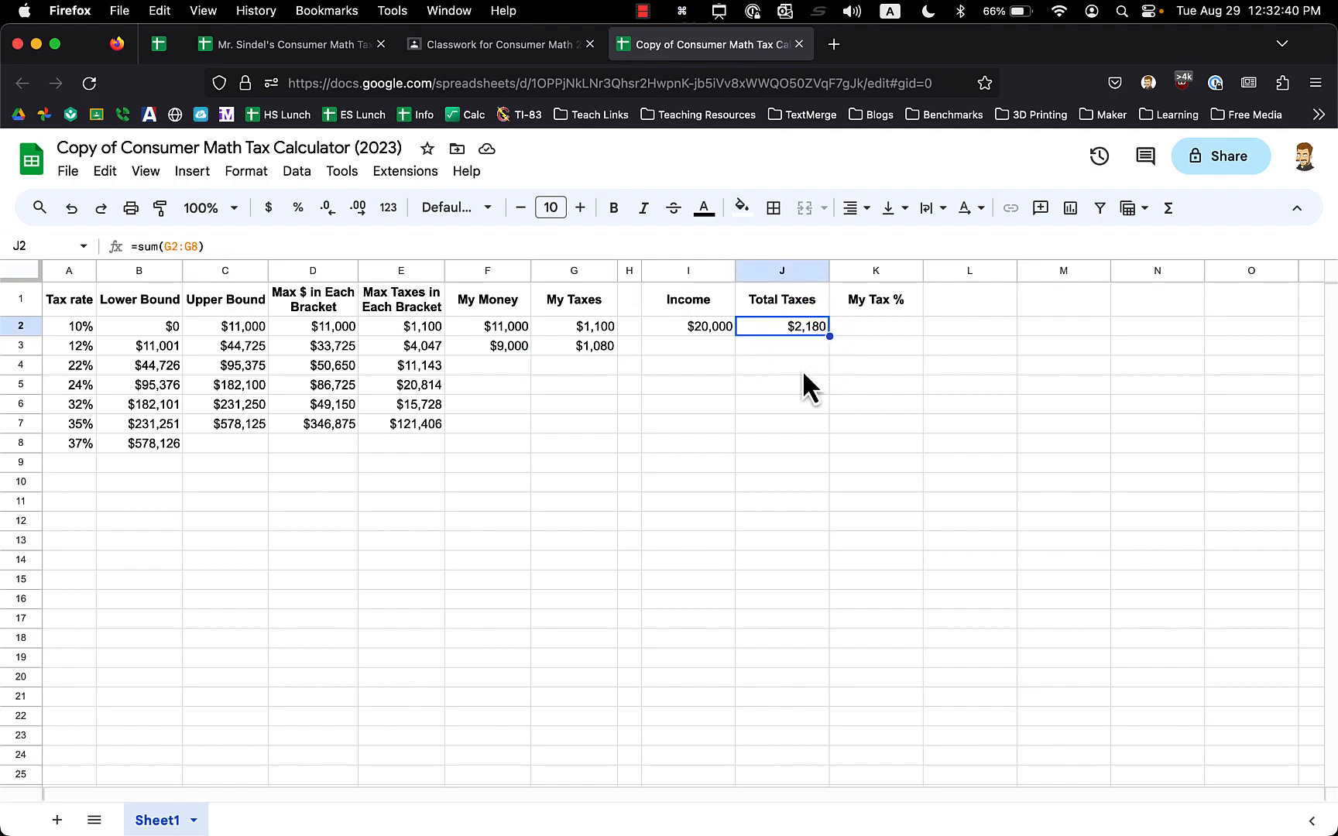
Set the income in I2 to 100000 and check the Total Taxes cell J2
click(715, 325)
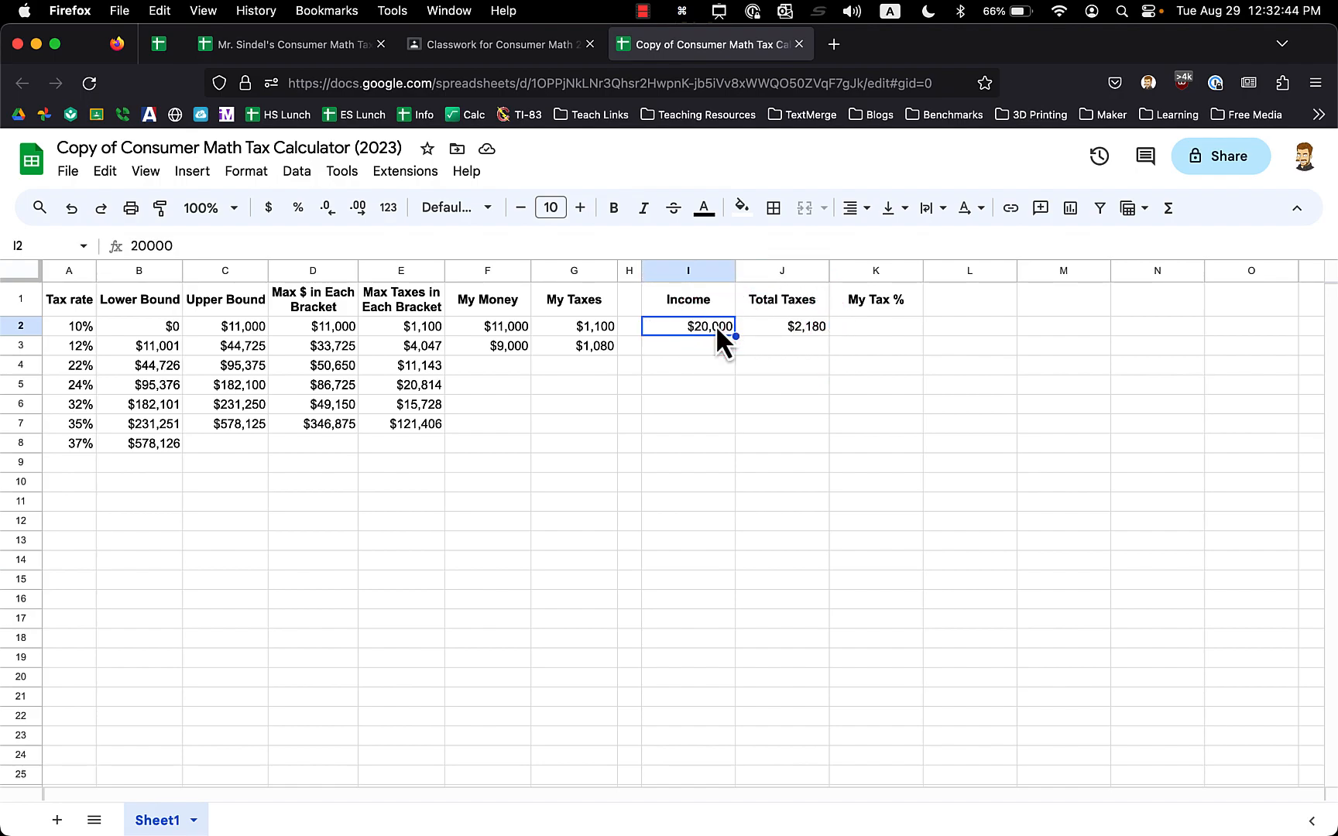
click(715, 324)
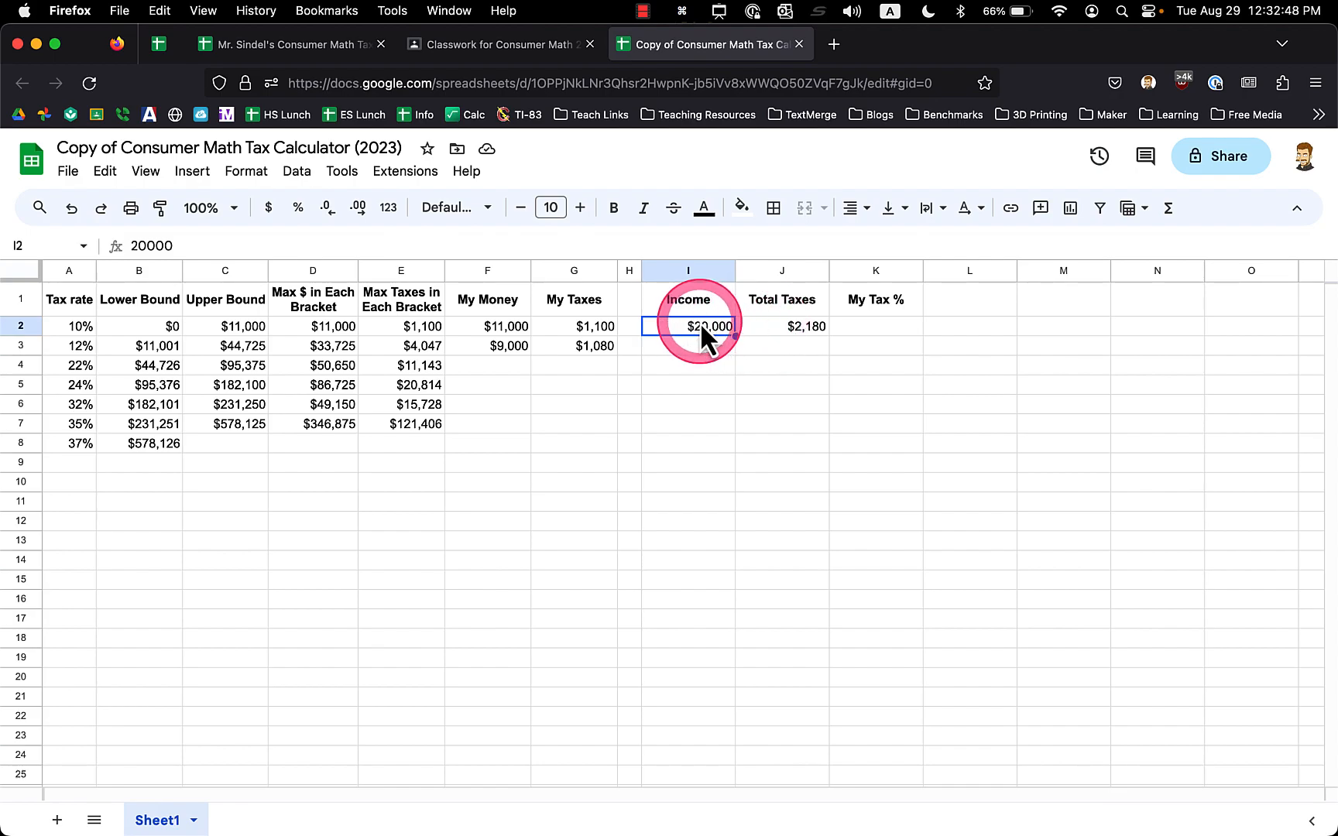
click(147, 246)
key(Left)
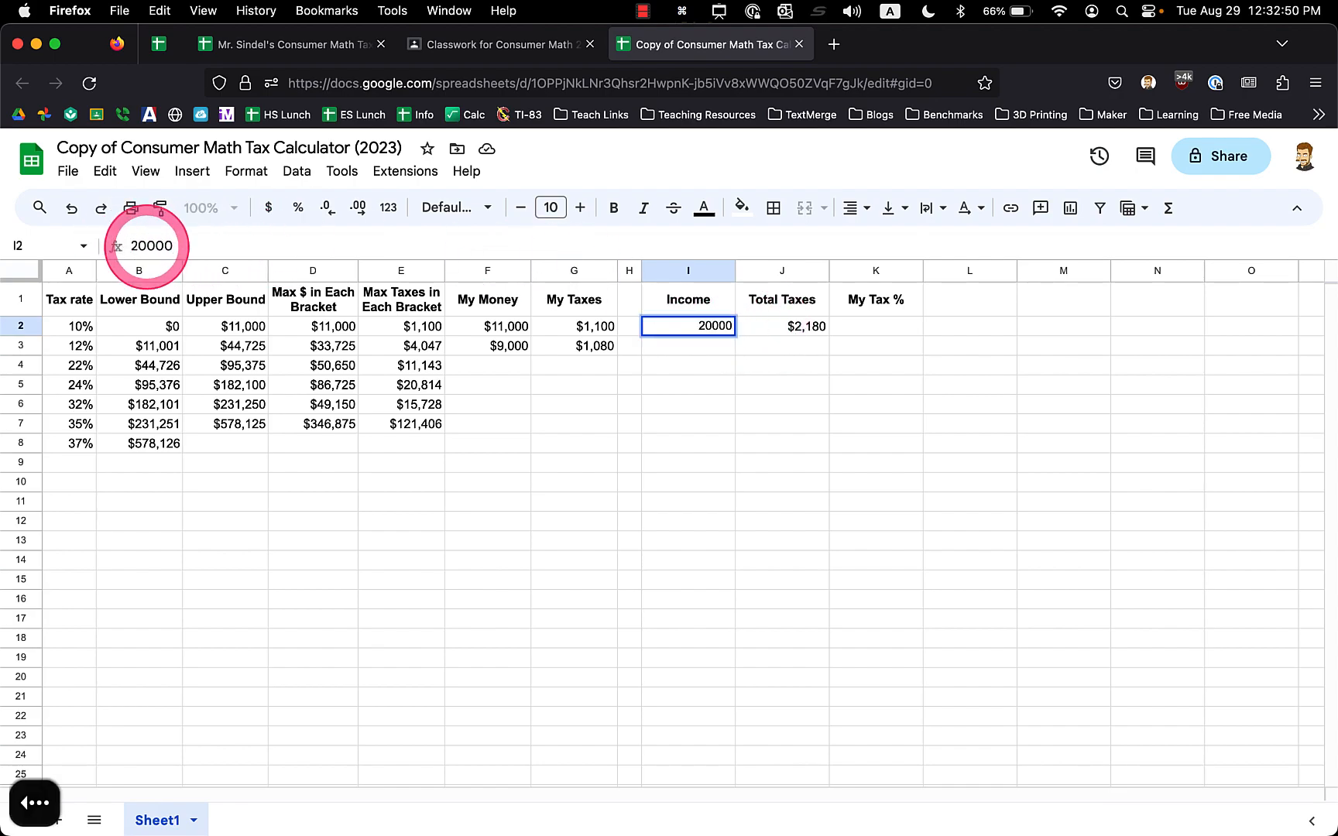
key(BackSpace)
text(100)
key(Return)
key(Up)
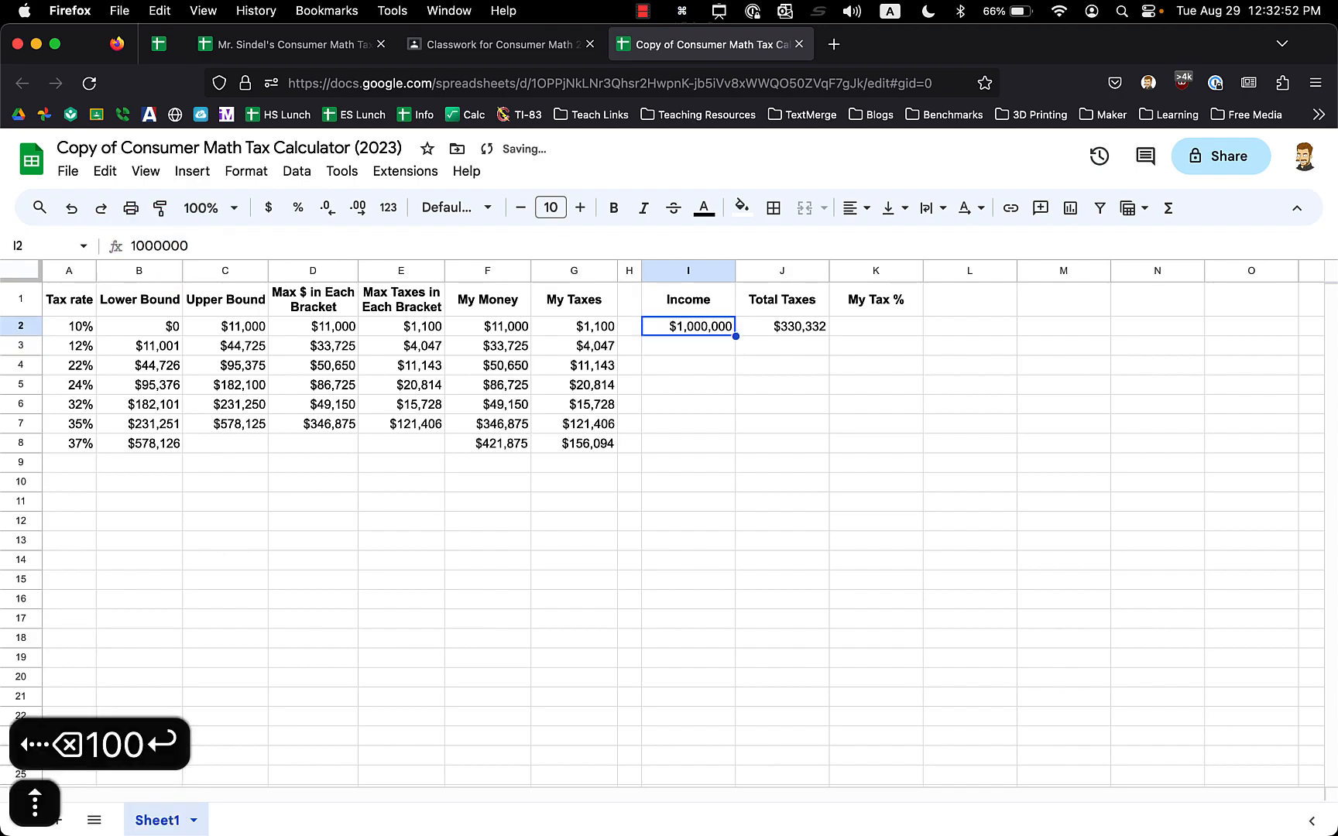
click(146, 246)
key(BackSpace)
key(BackSpace)
key(Return)
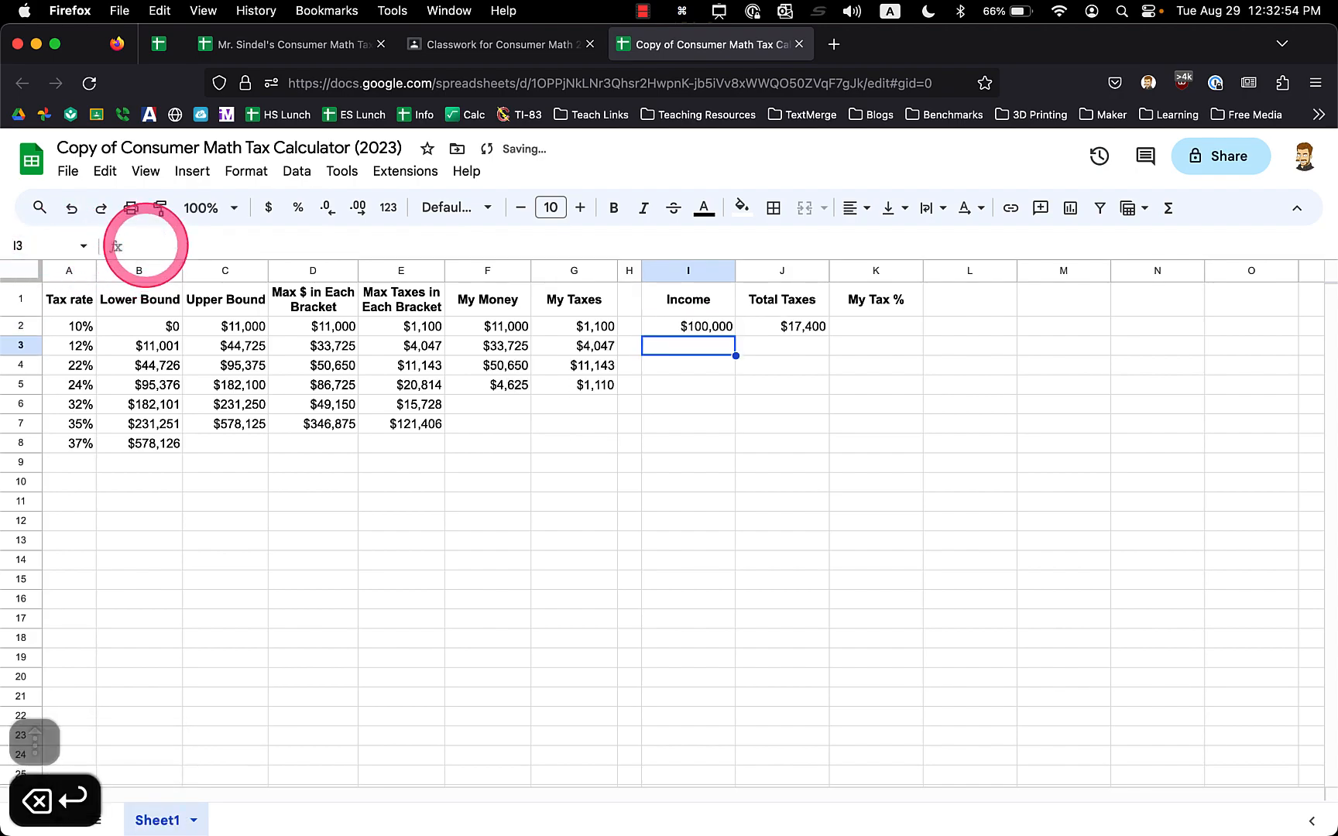
click(795, 326)
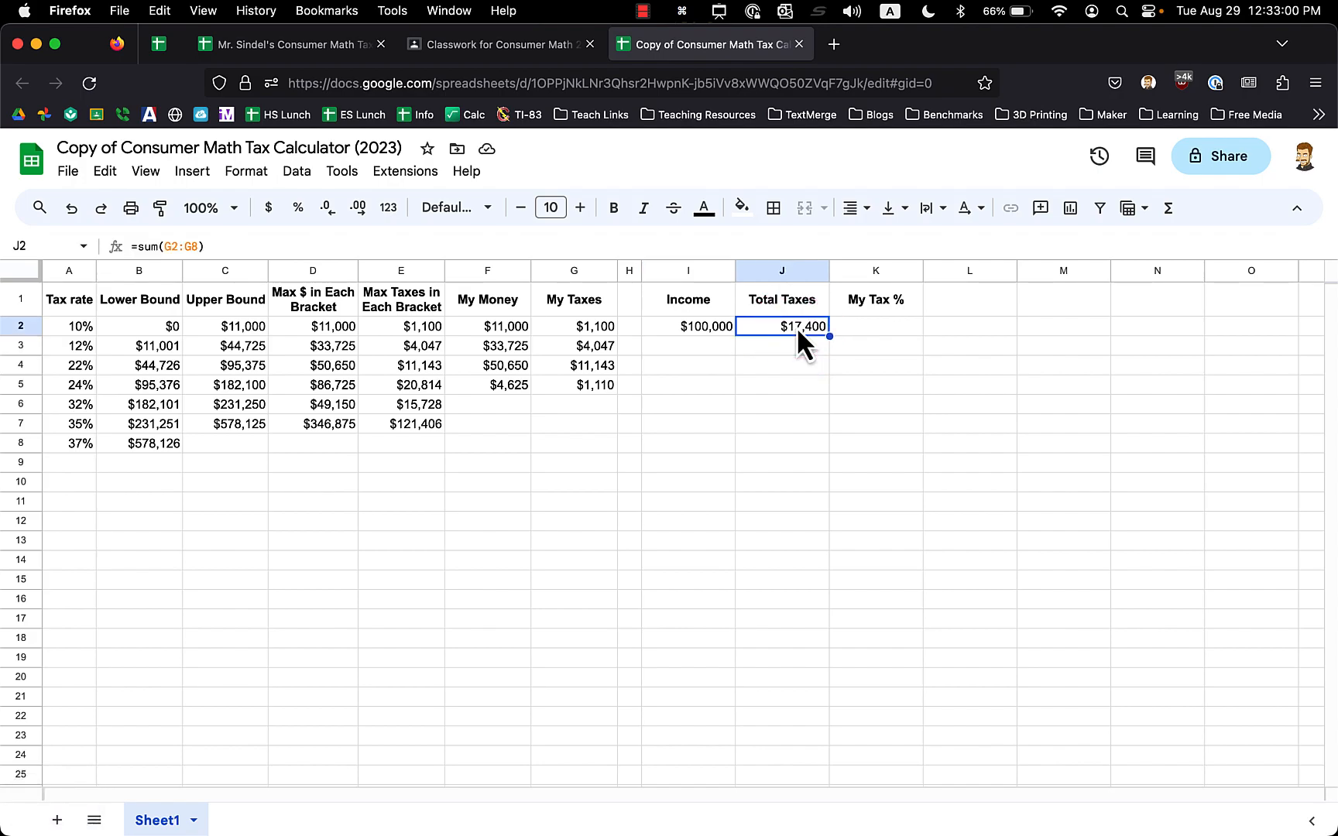
Enter a formula in the My Tax % cell K2 that divides Total Taxes J2 by Income I2, and format the cell as a percentage
click(868, 329)
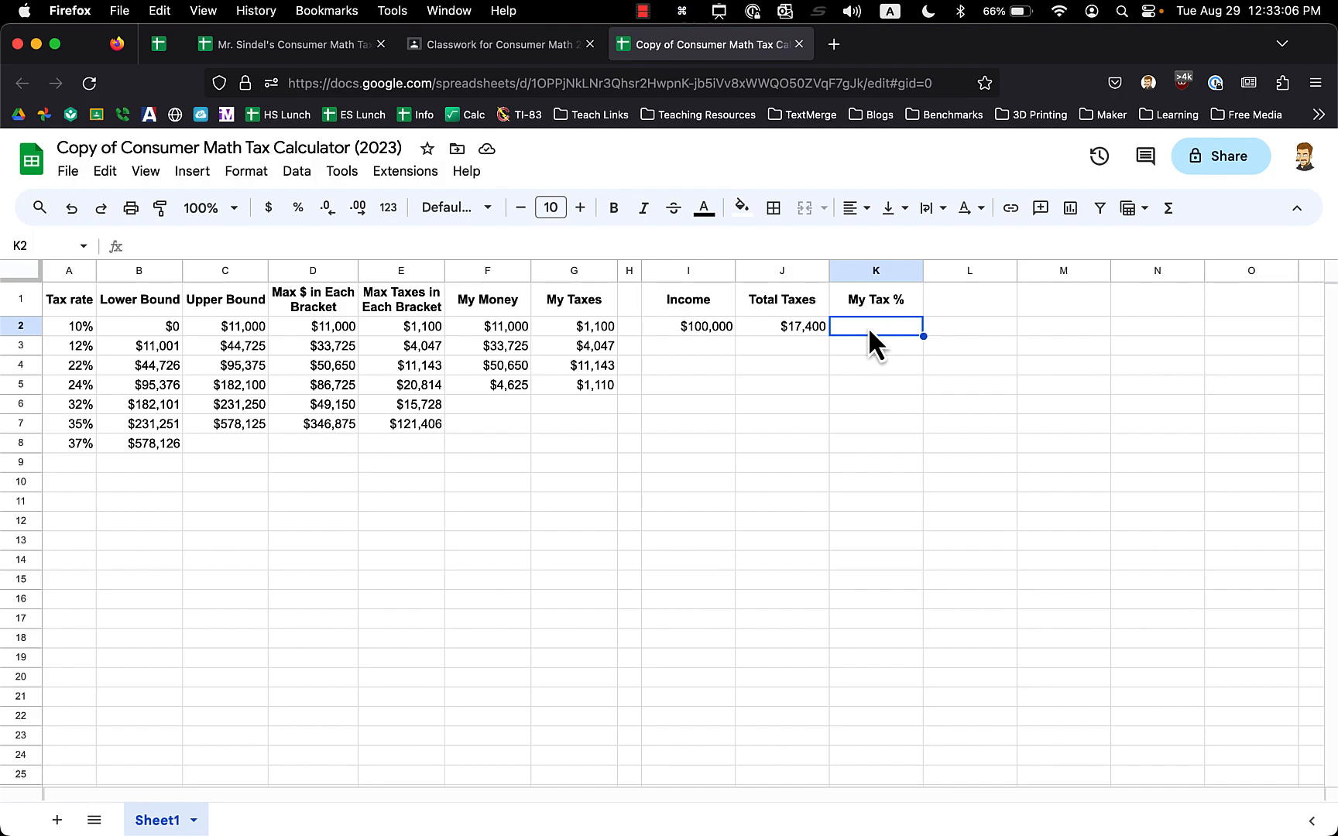
click(798, 328)
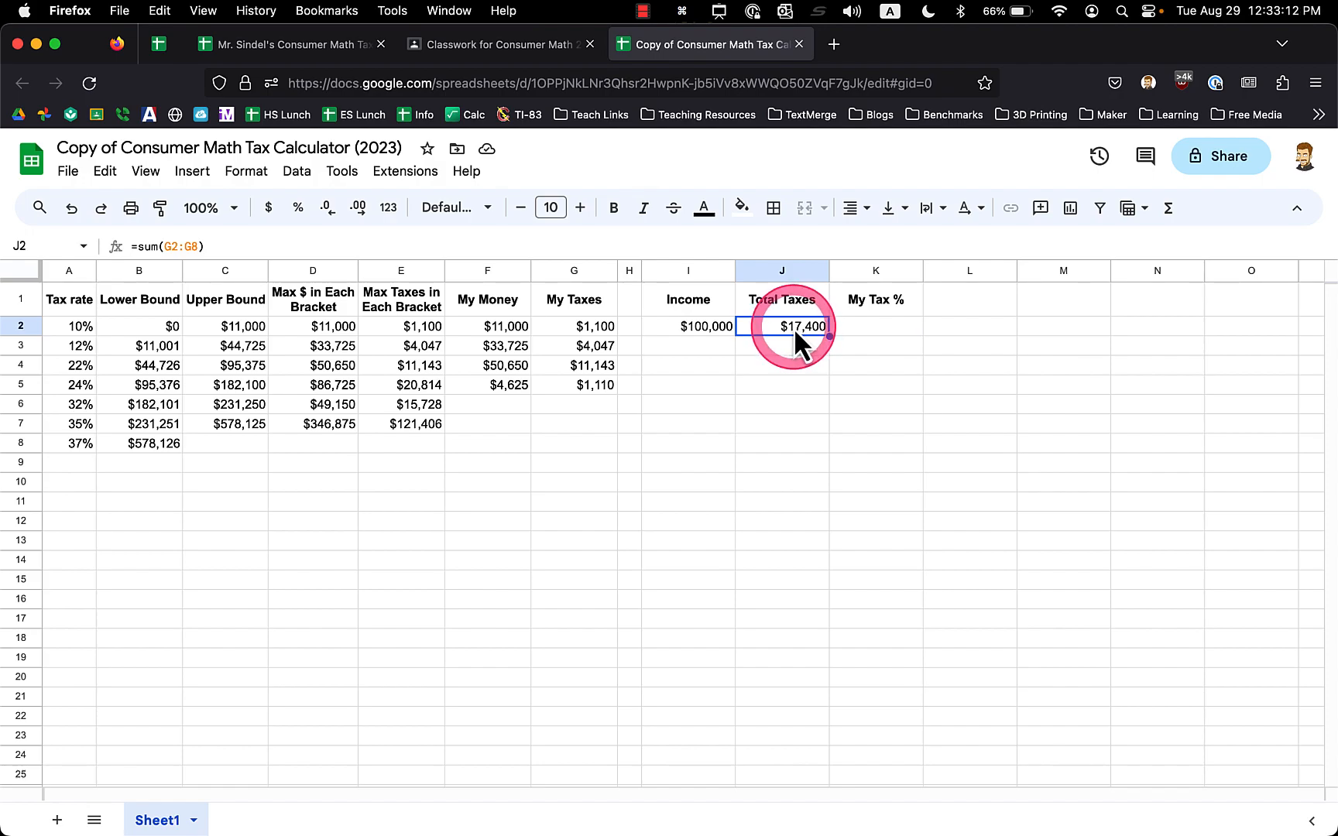
click(677, 327)
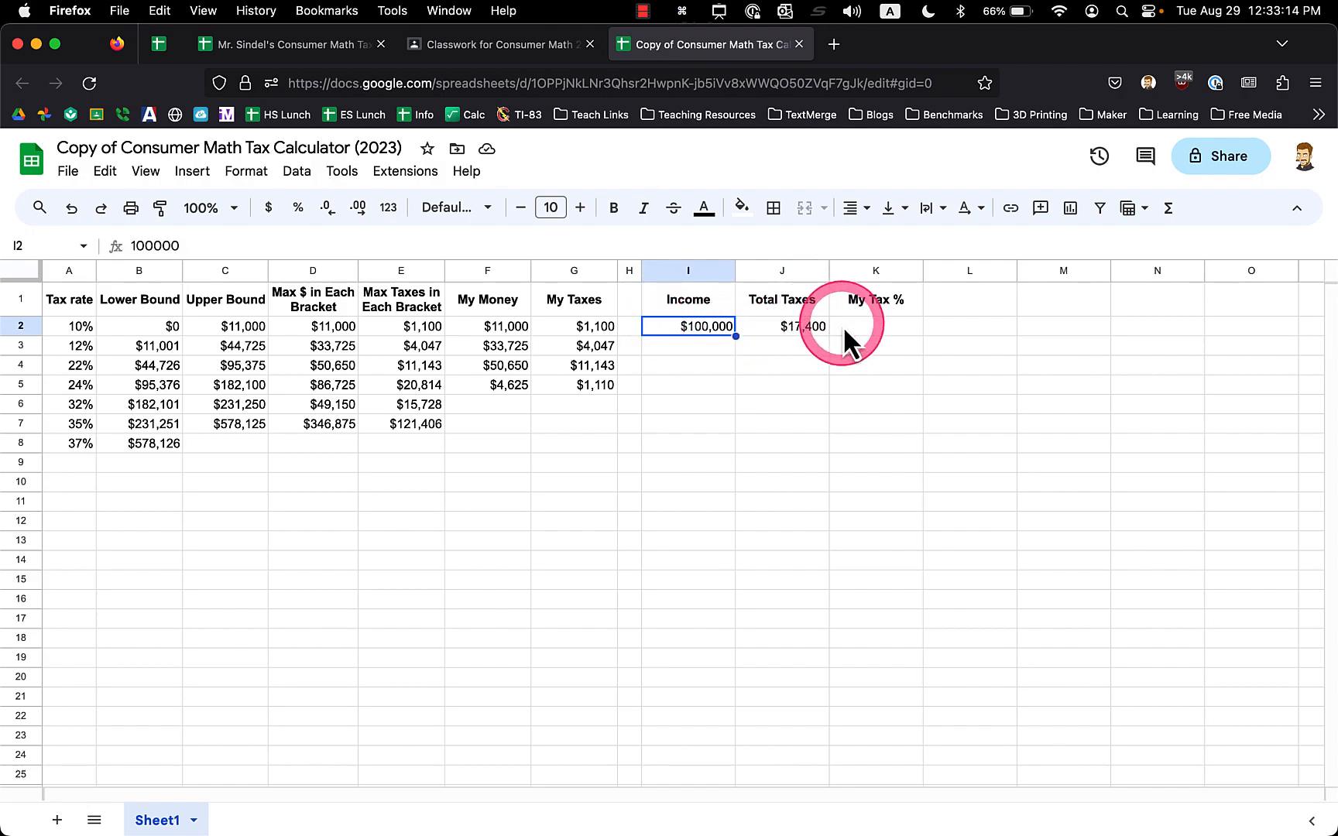
click(844, 326)
text(=)
click(798, 328)
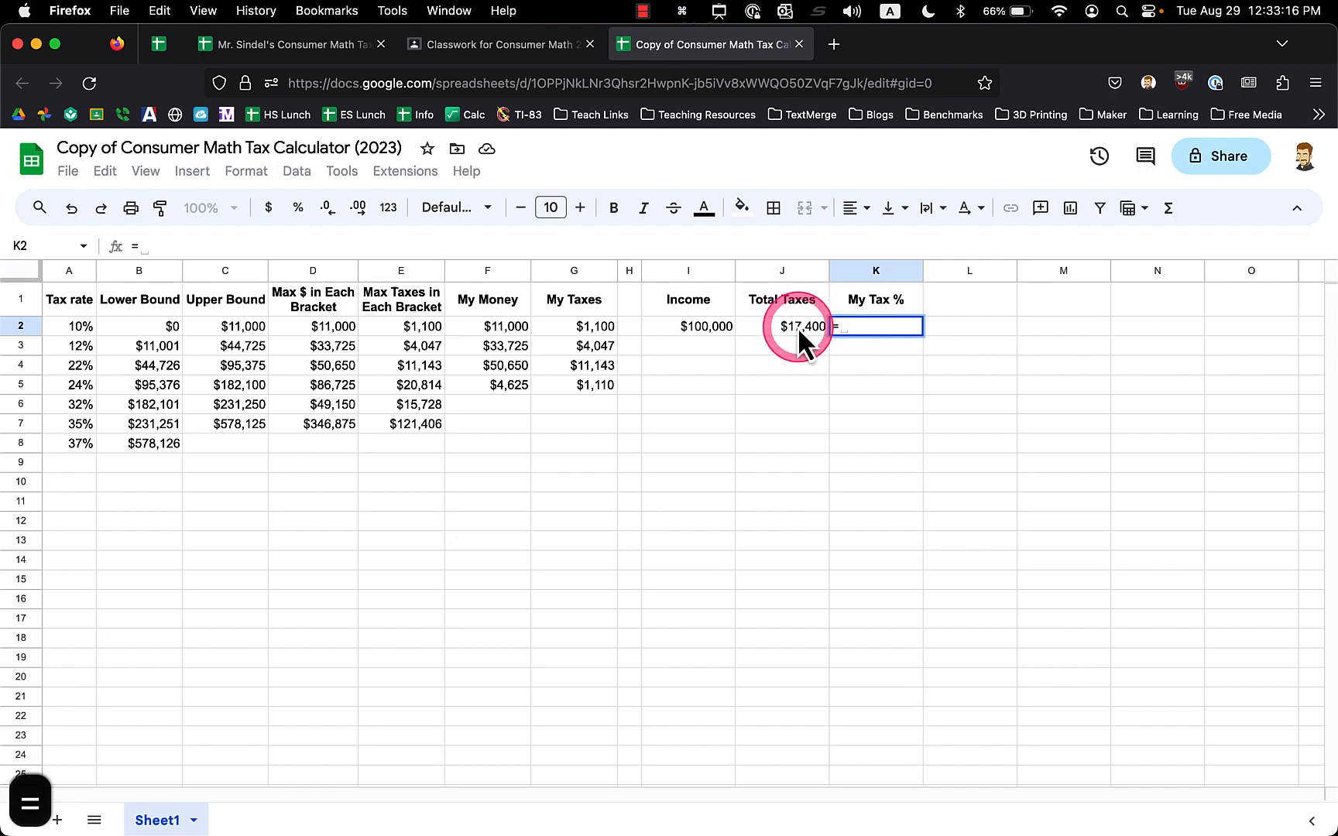
text(/)
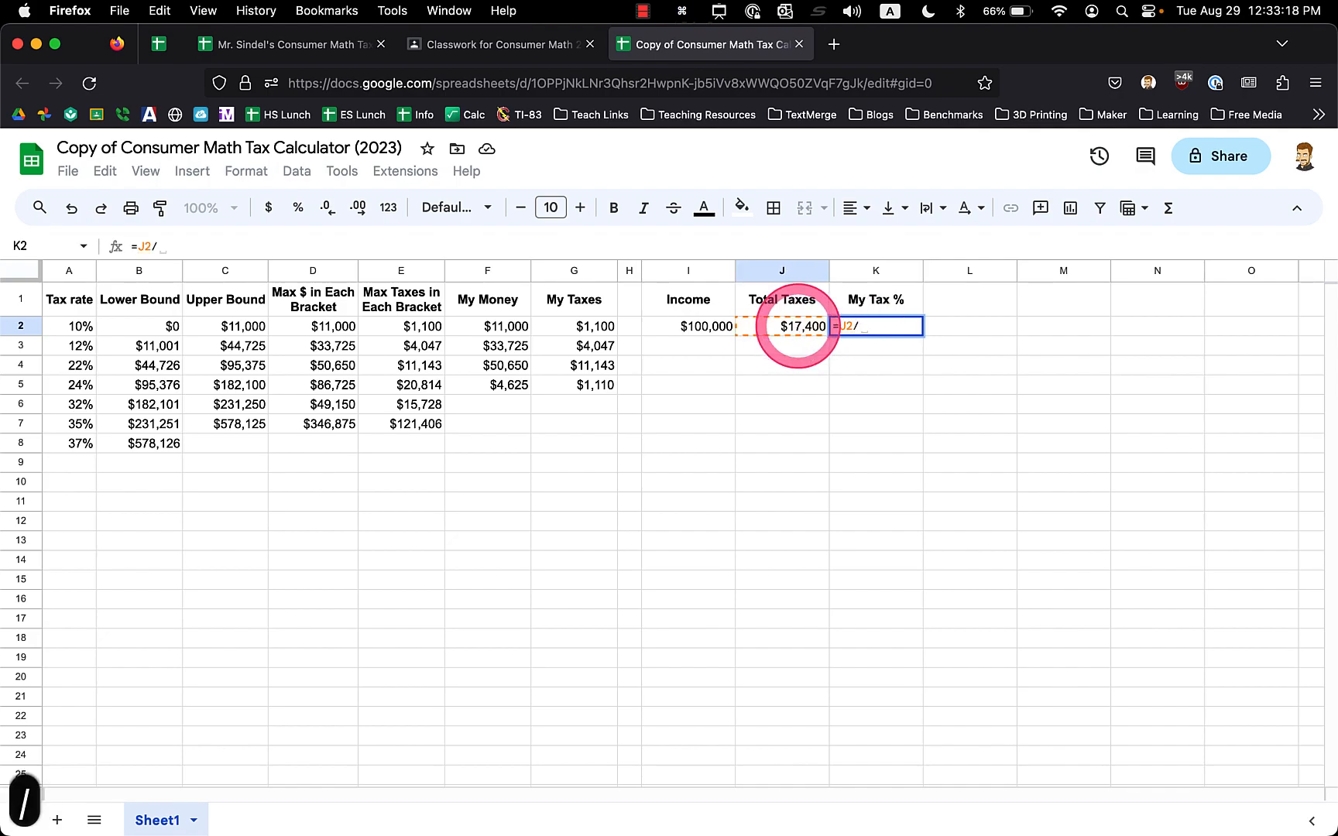
text(\)
key(BackSpace)
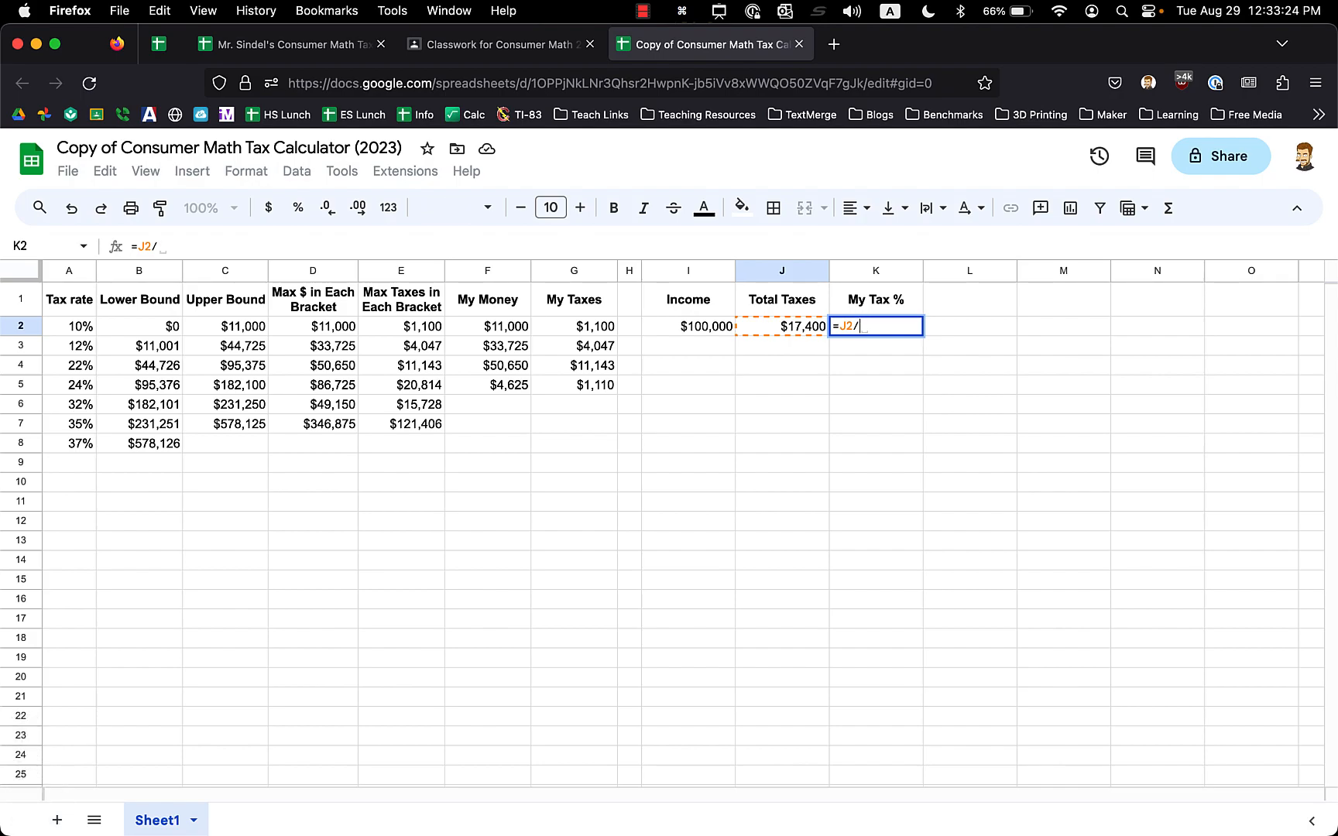
click(722, 322)
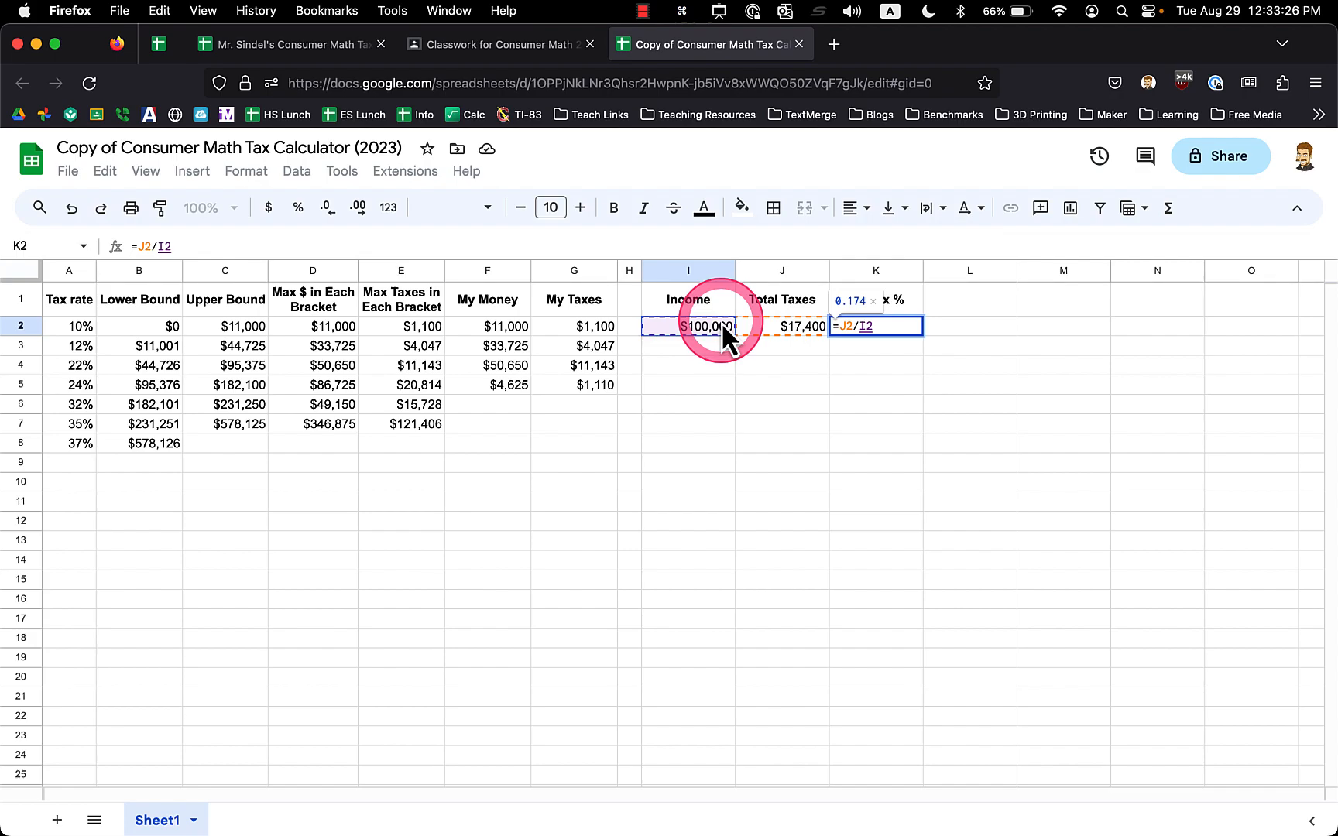
key(Return)
key(Up)
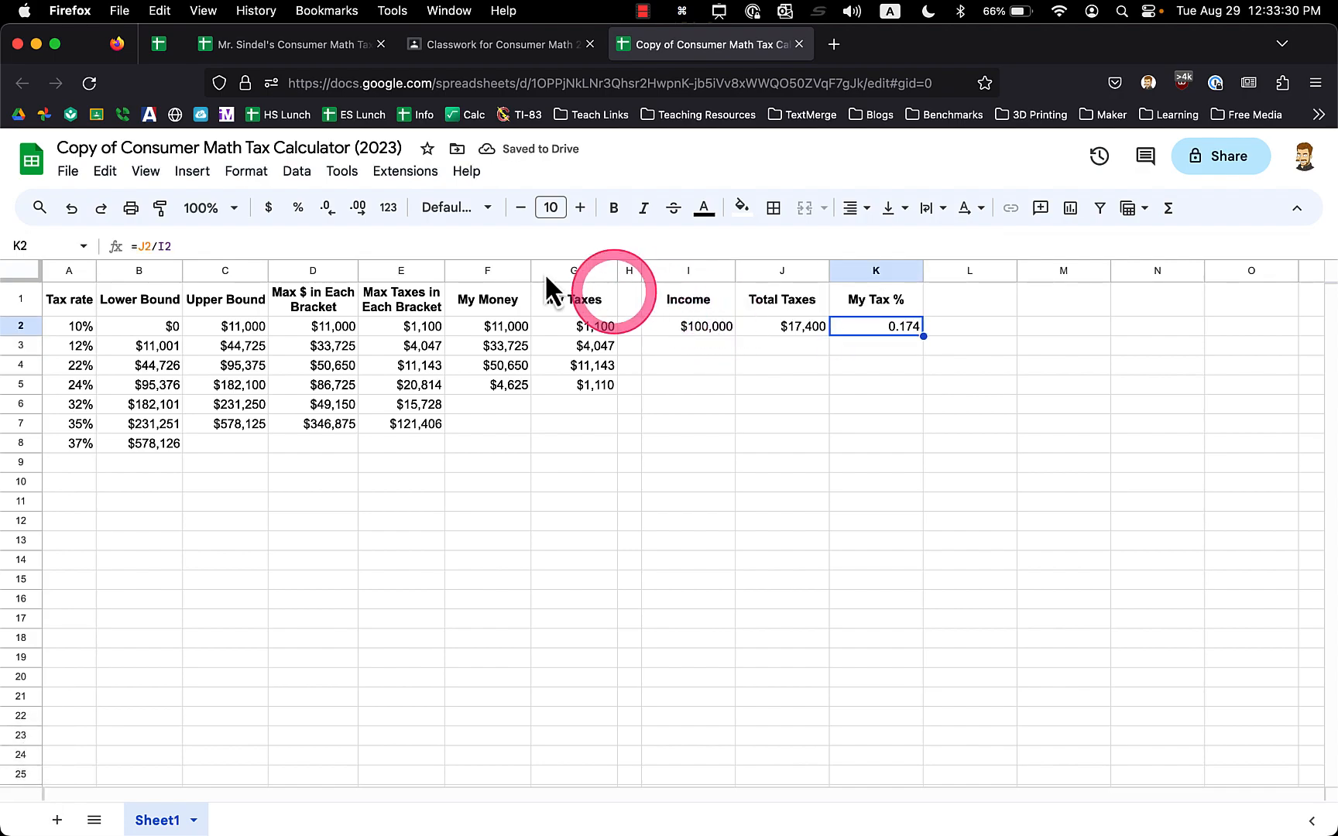
click(299, 209)
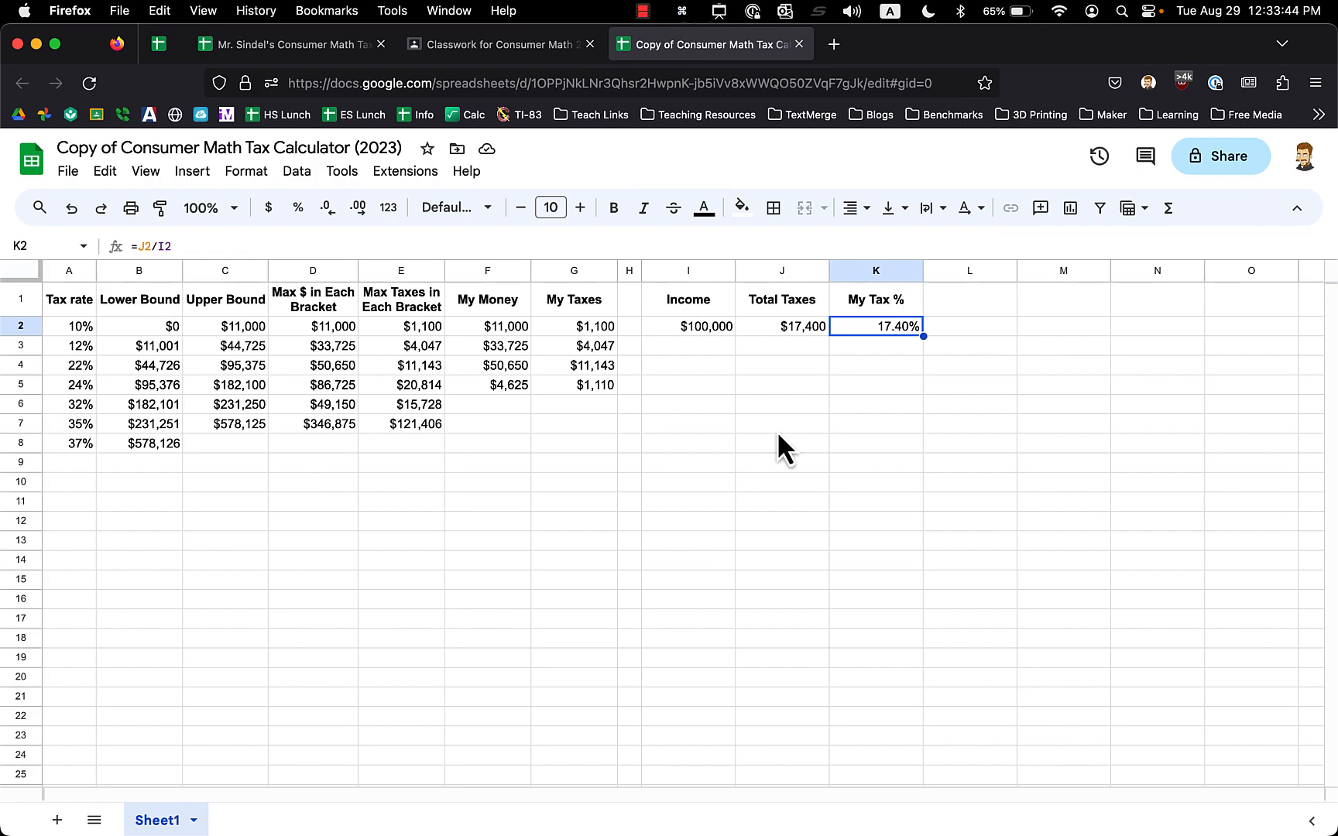
Set the income in I2 to 1000000 to test the tax percentage in K2
click(707, 332)
click(248, 248)
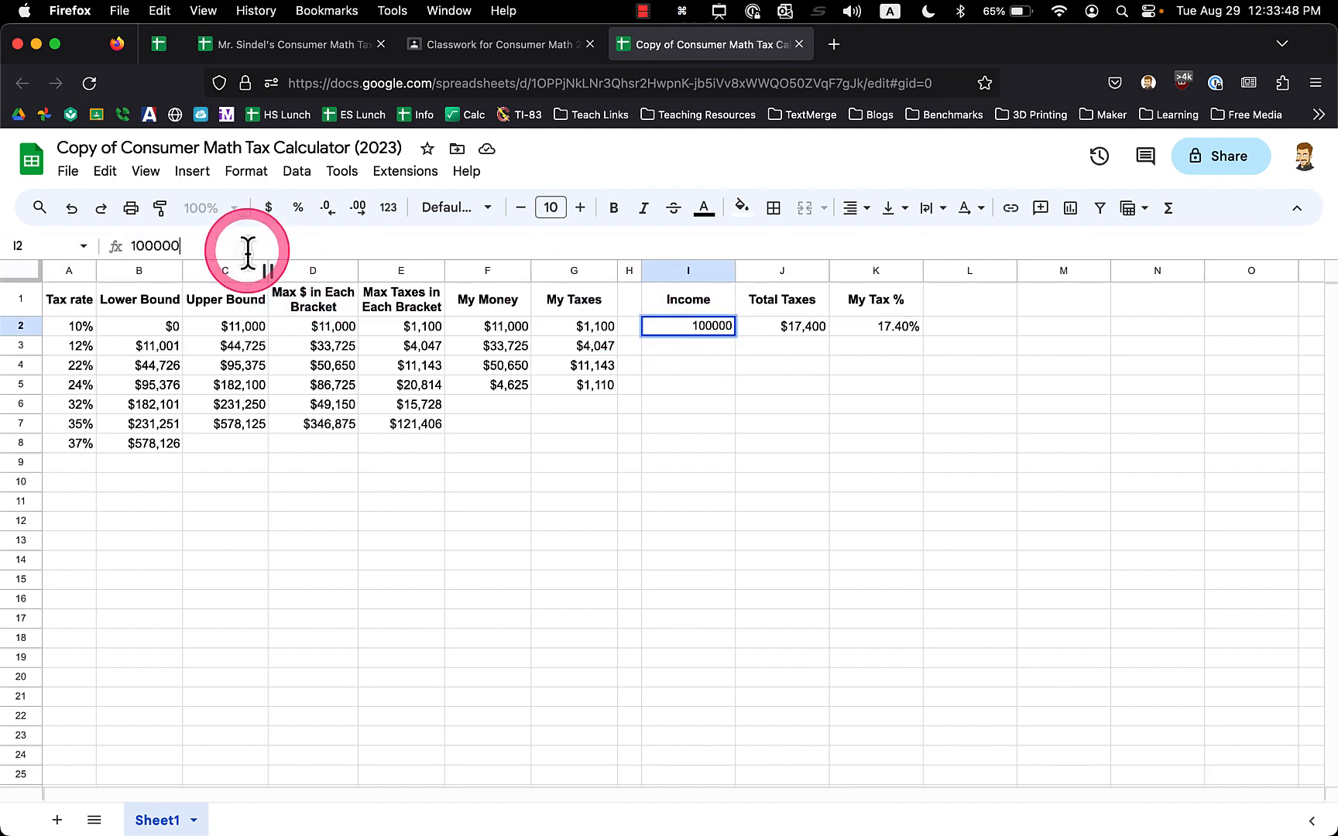
text(0)
key(Return)
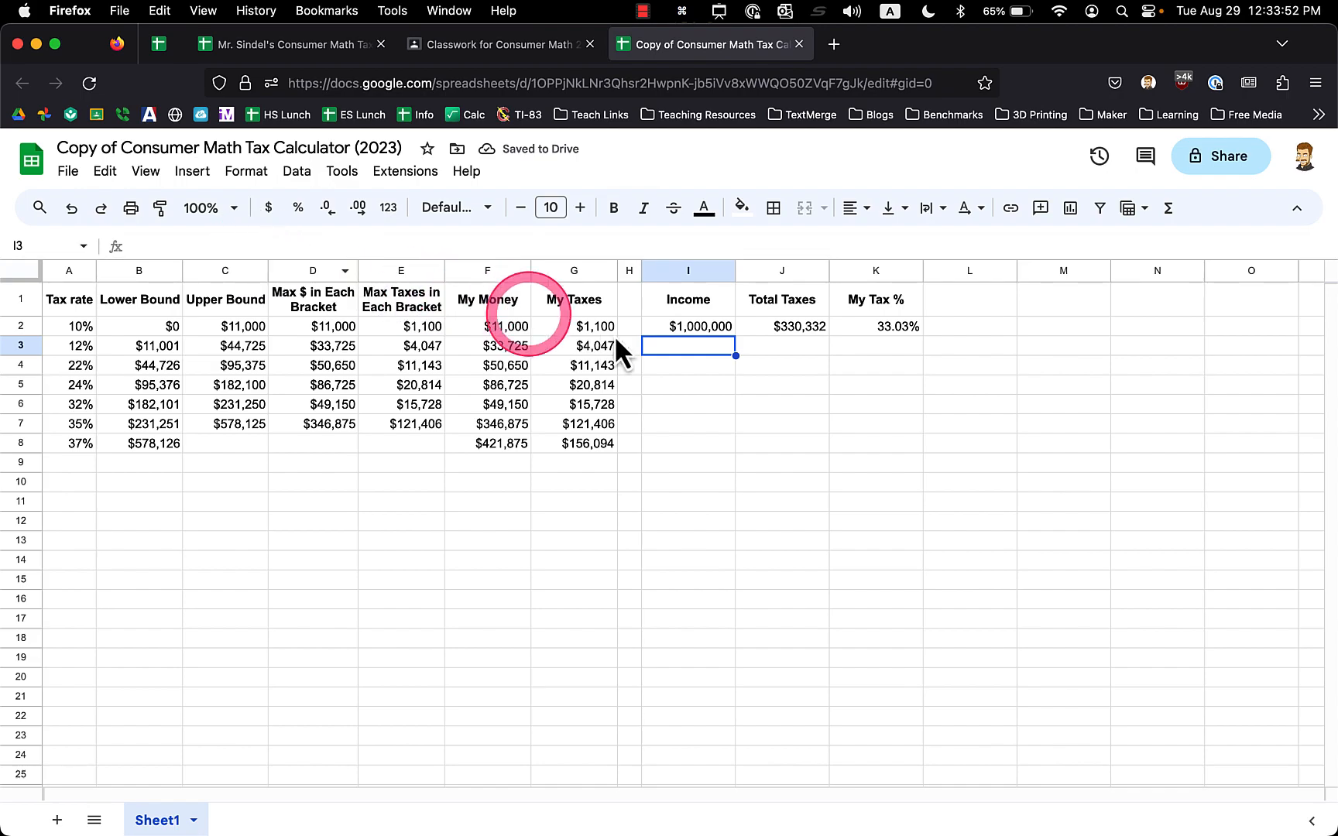
Change the test income in I2 to 1000
click(665, 331)
click(248, 245)
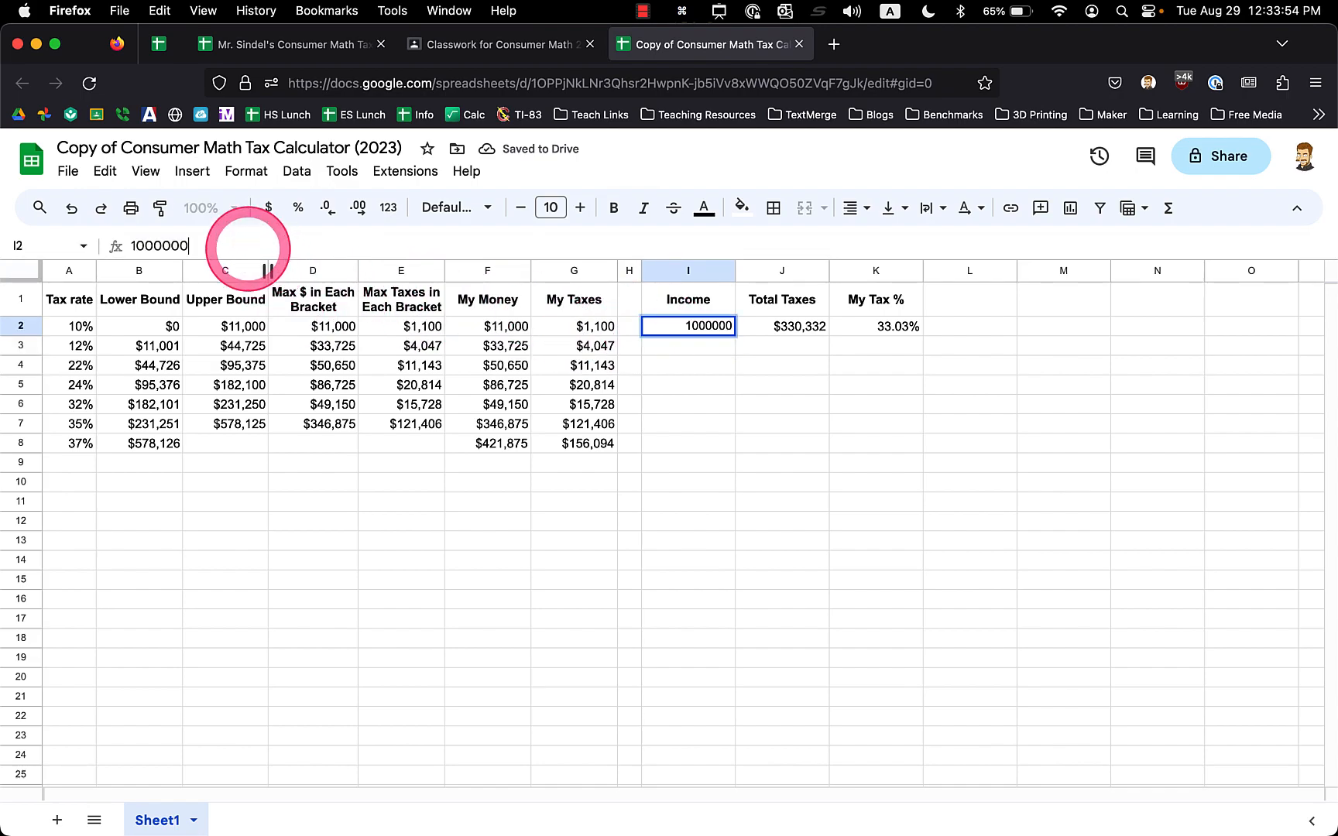
key(BackSpace)
key(BackSpace)
key(BackSpace)
key(Return)
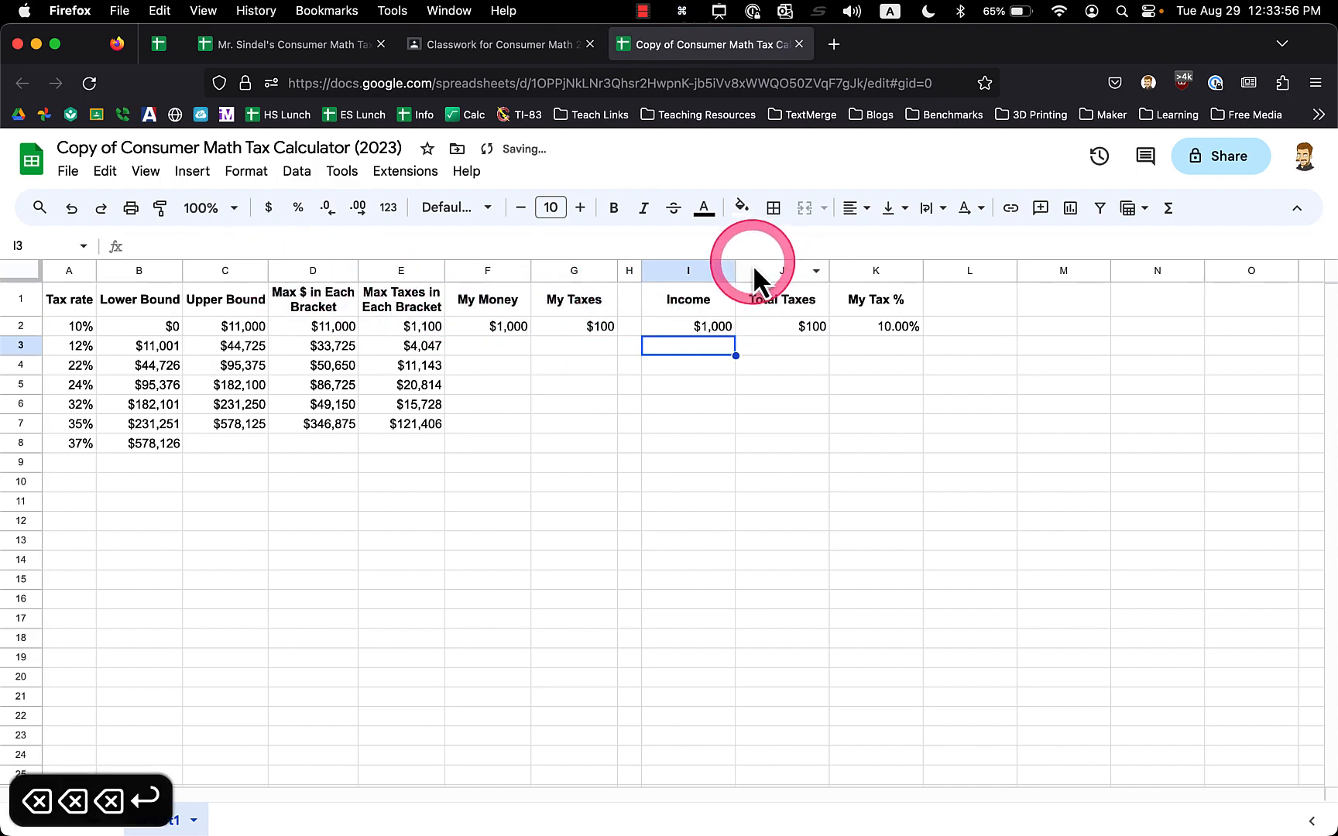
Narrow the Income column I to fit its contents and set the income in I2 back to 1000000
drag(735, 271, 692, 271)
click(669, 330)
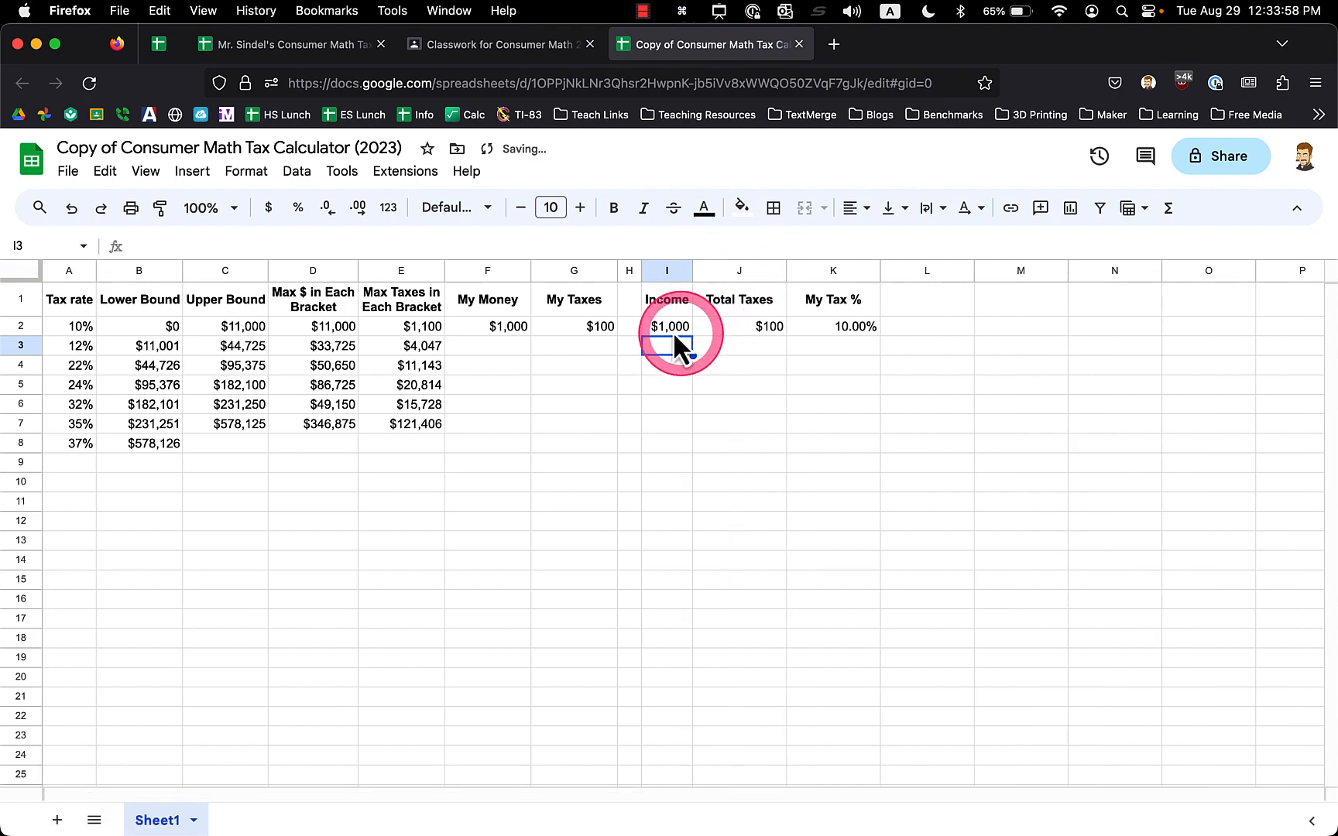
click(172, 247)
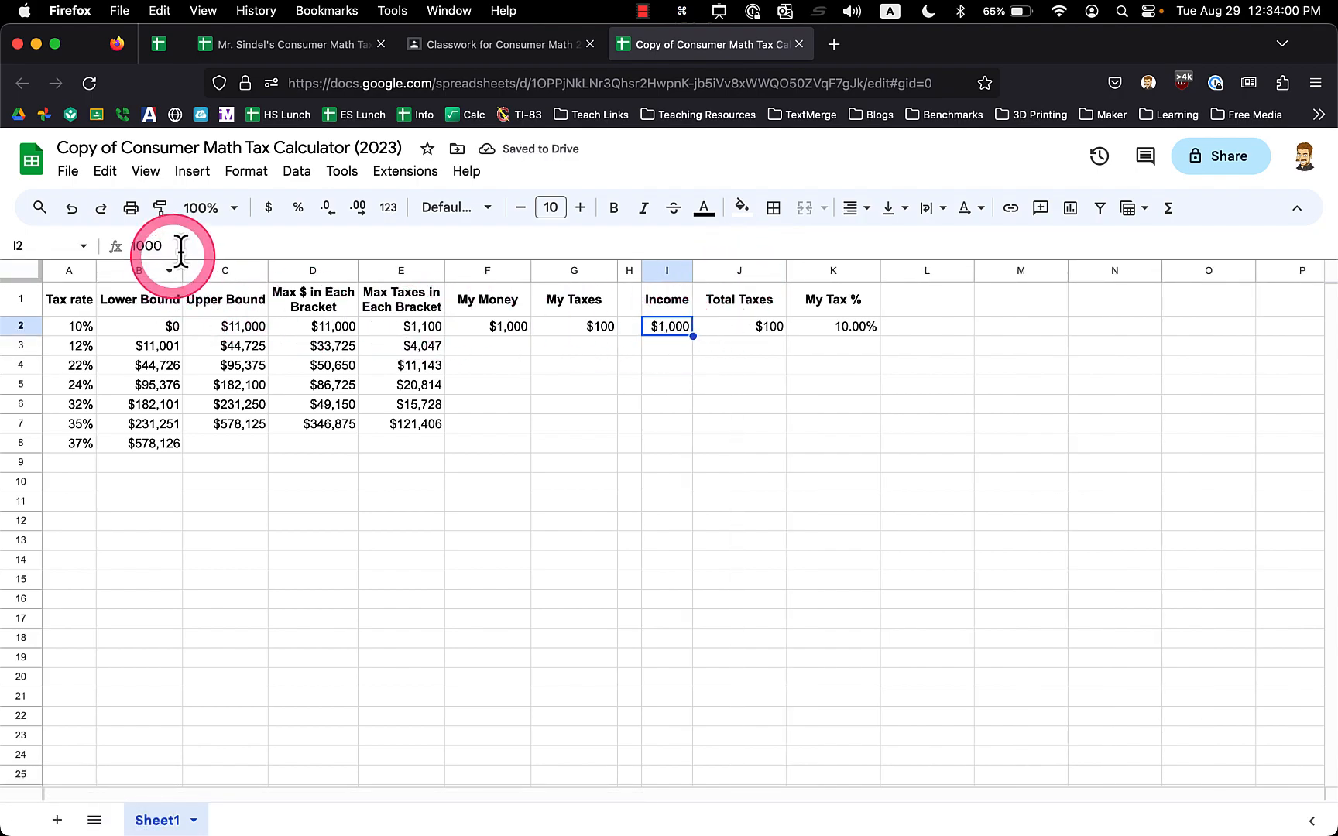
text(000)
key(Return)
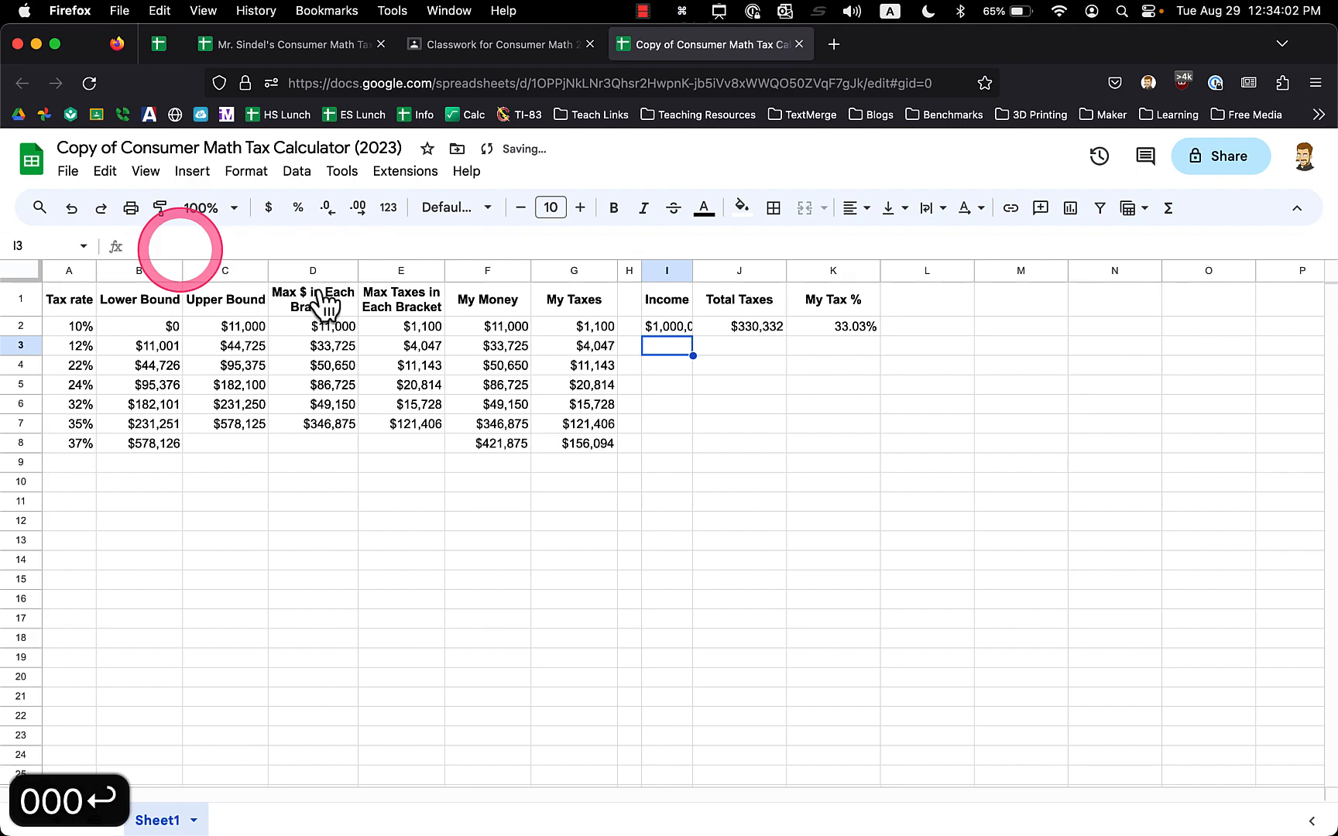
Widen column I until the full income shows, and auto-fit the widths of all columns in the sheet to their contents
click(692, 328)
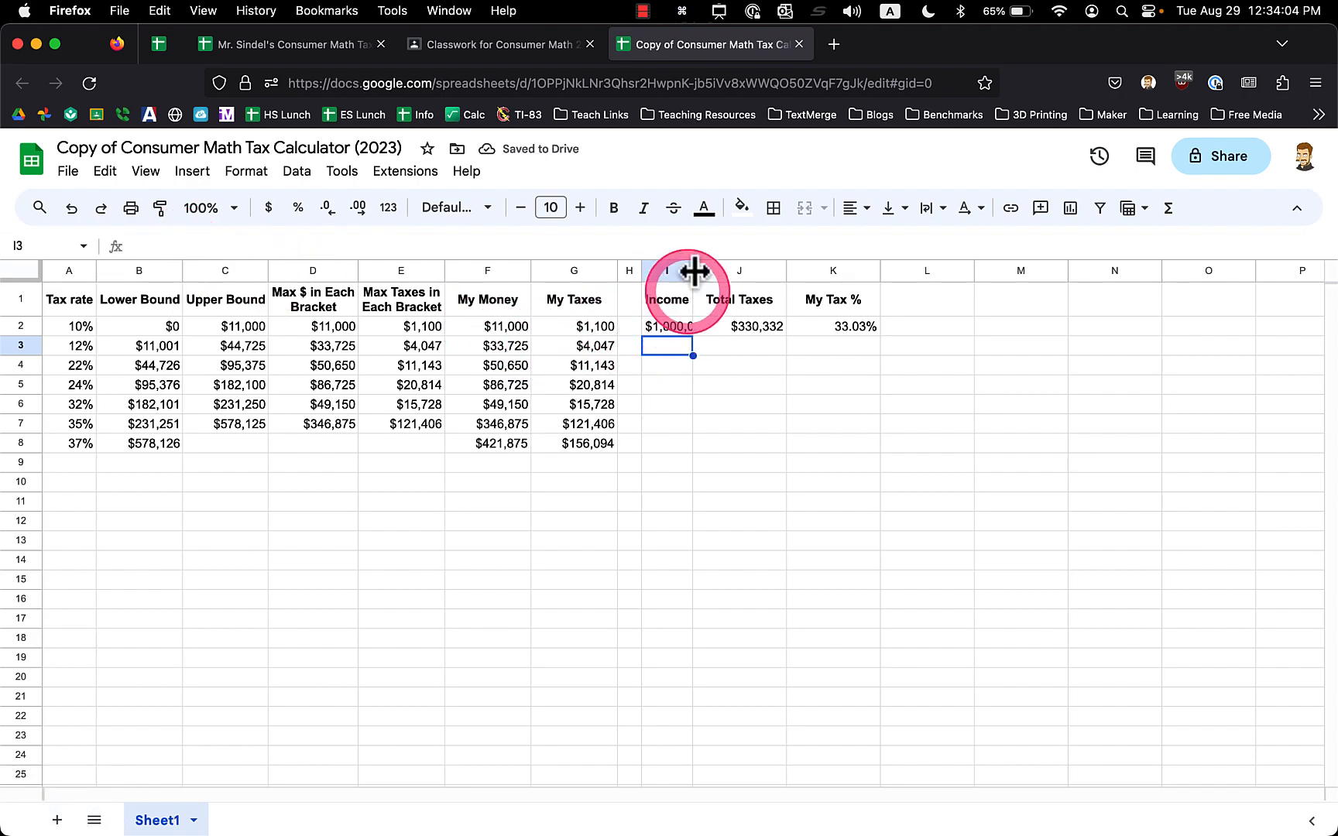
drag(694, 268, 711, 270)
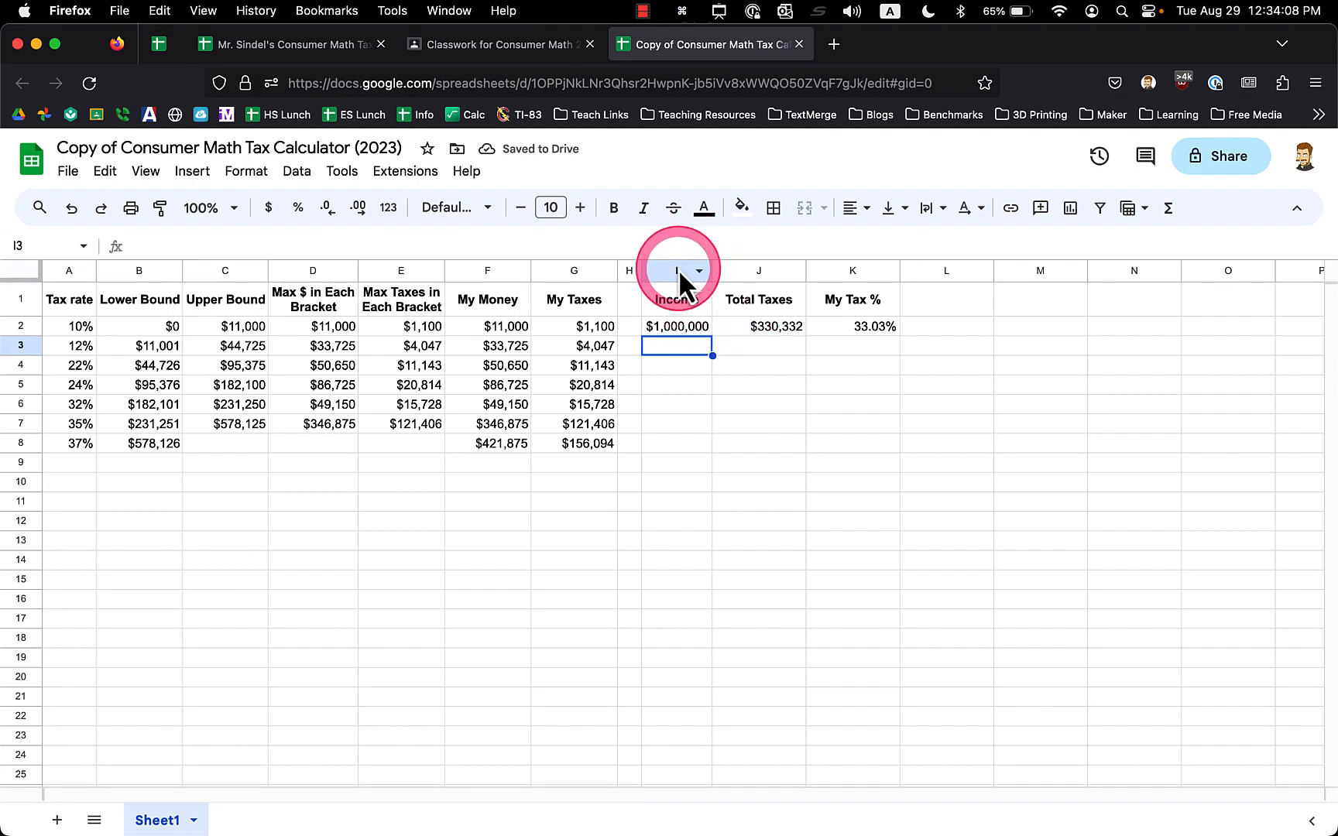
click(22, 271)
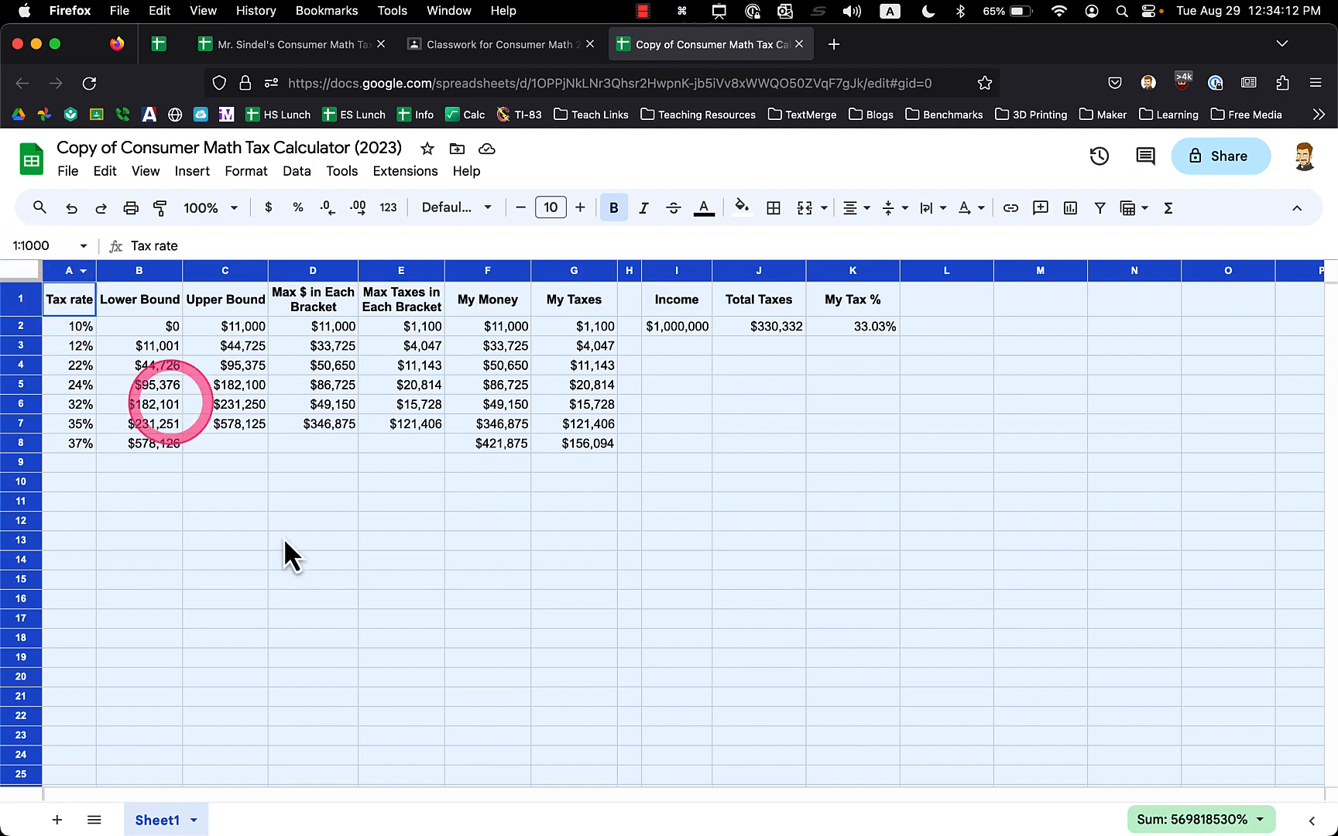
double_click(713, 272)
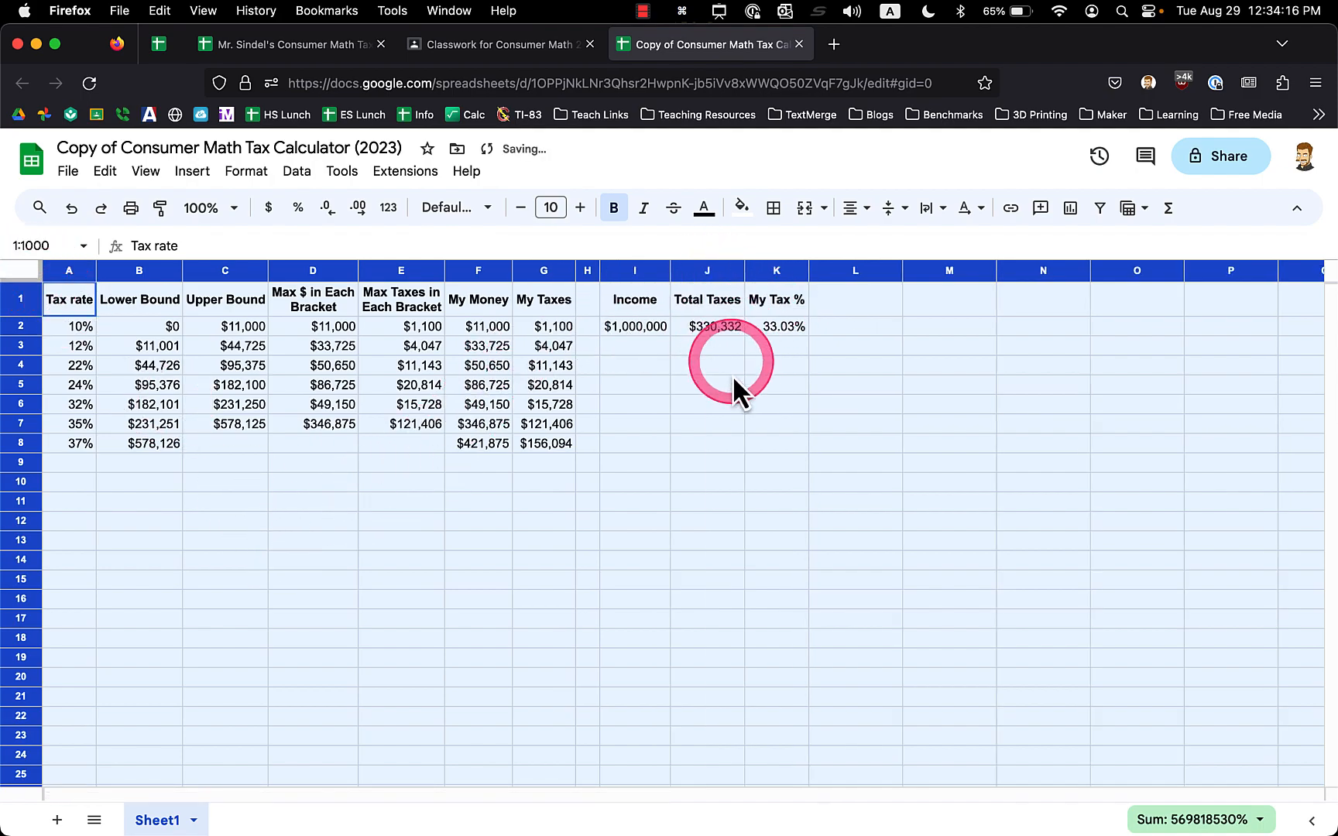
click(725, 421)
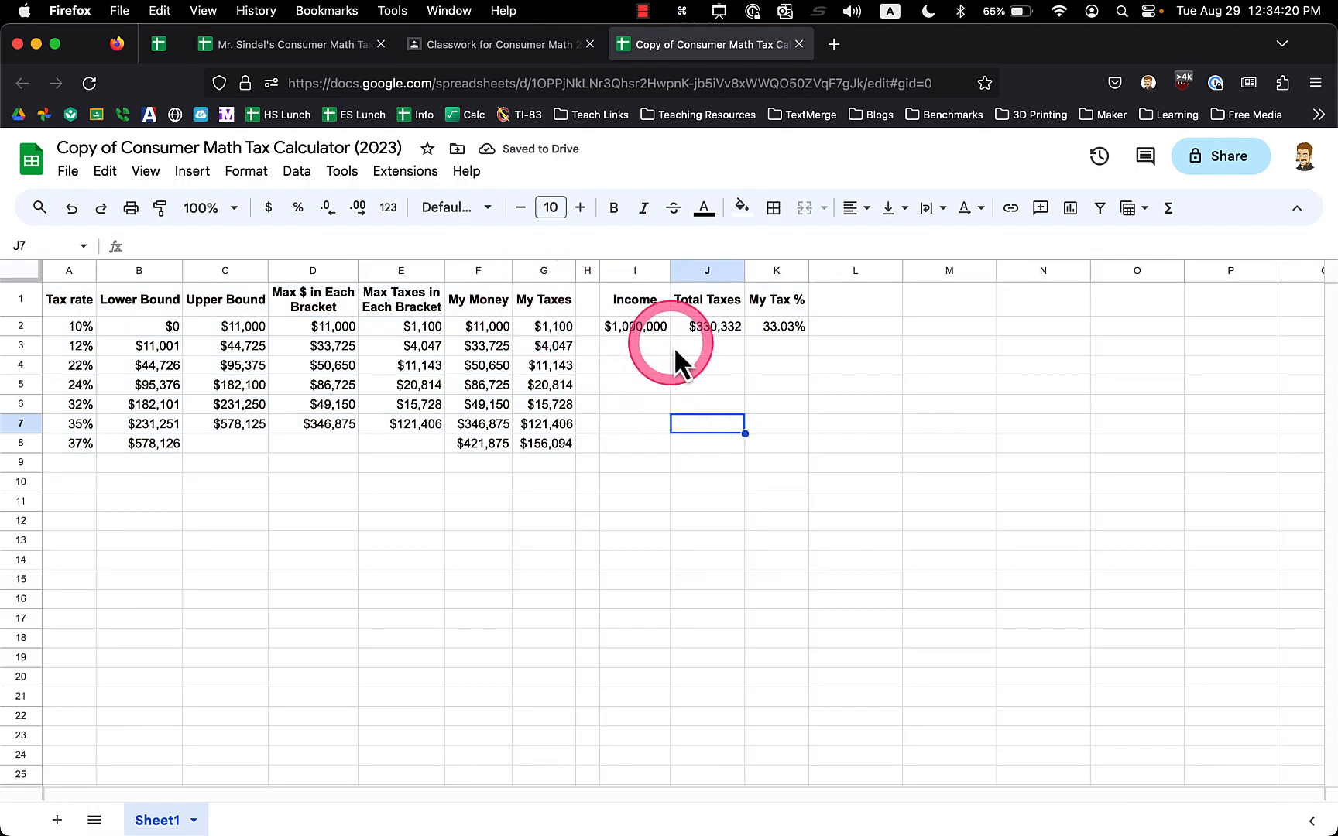
Rename the sheet Sheet1 as Federal
double_click(155, 827)
text(Federal)
key(Return)
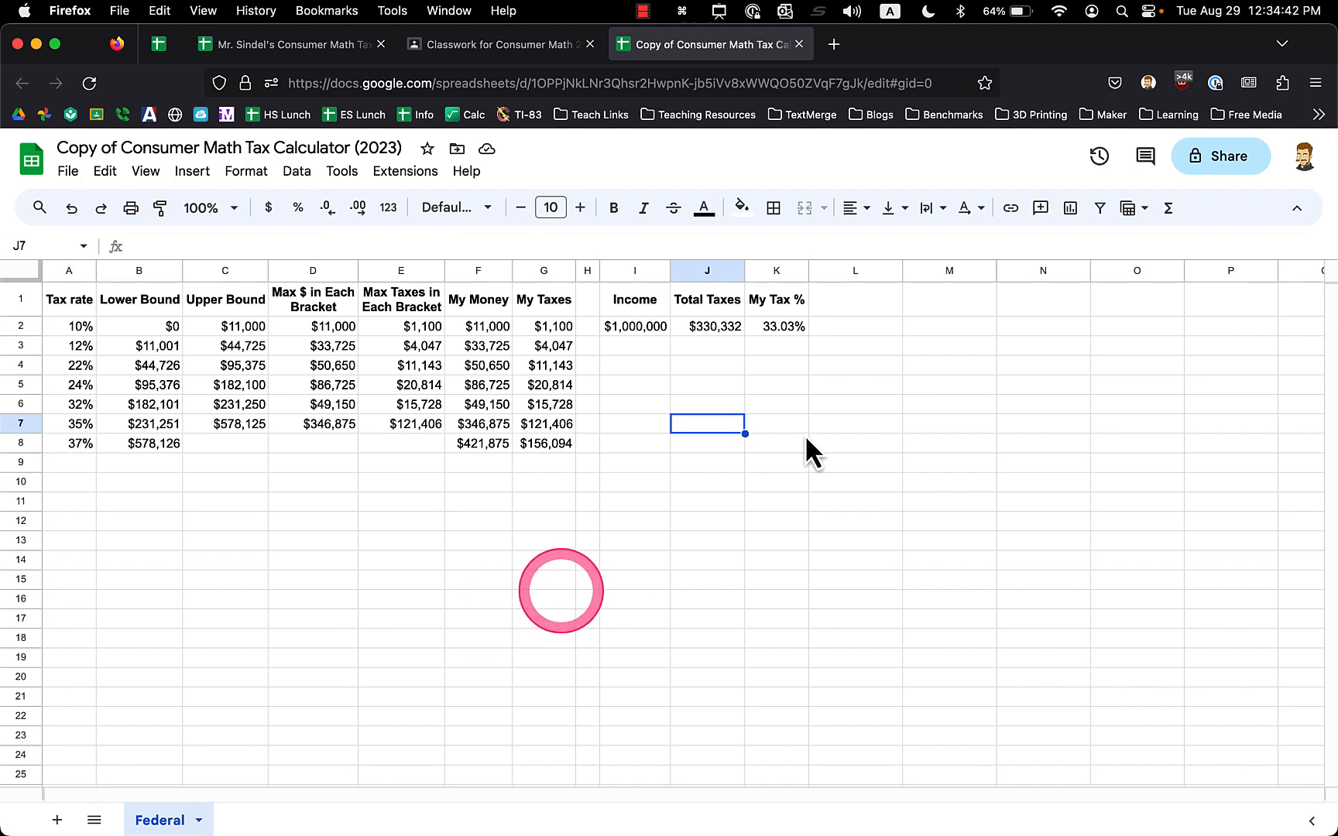
Delete the unused columns L through AB beyond the My Tax % column
click(858, 326)
drag(1124, 457, 1195, 586)
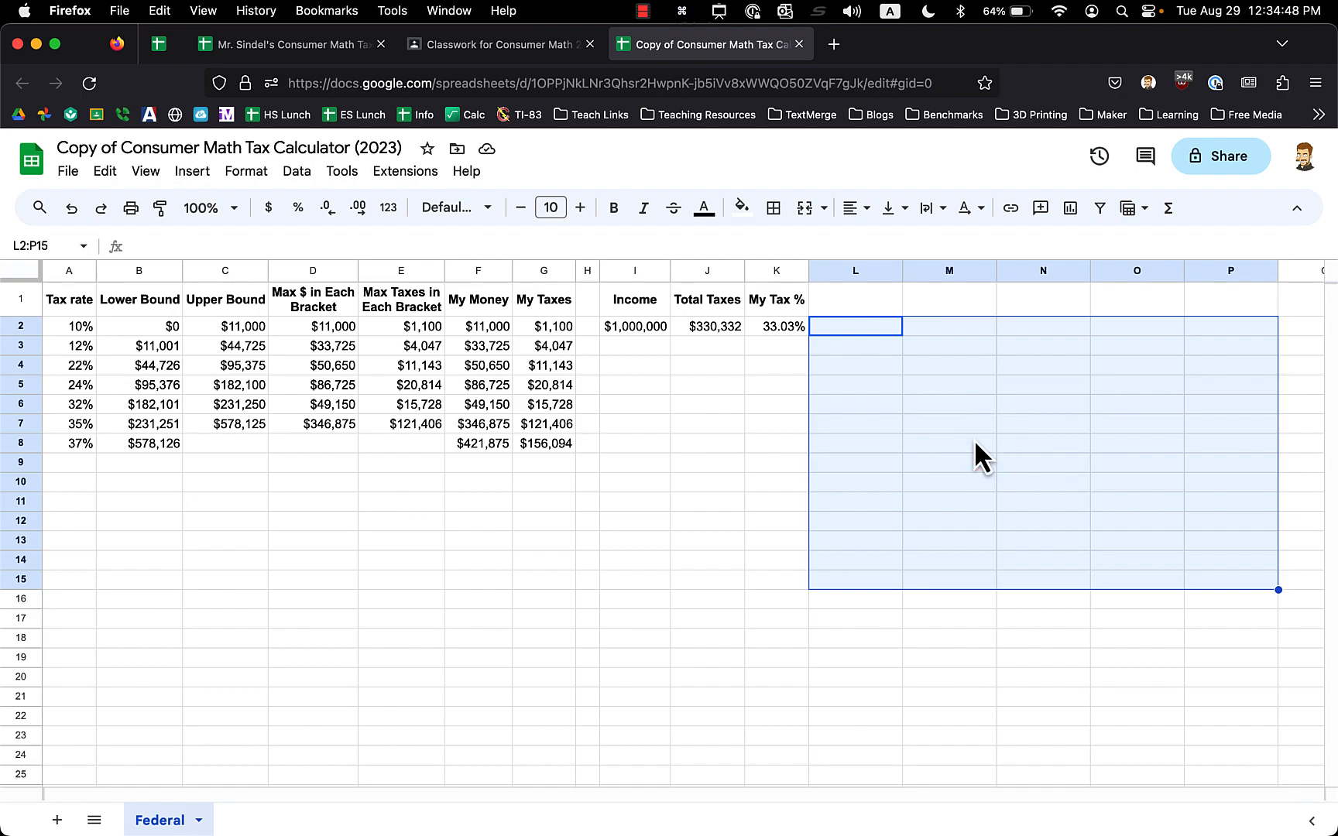
click(974, 439)
click(855, 271)
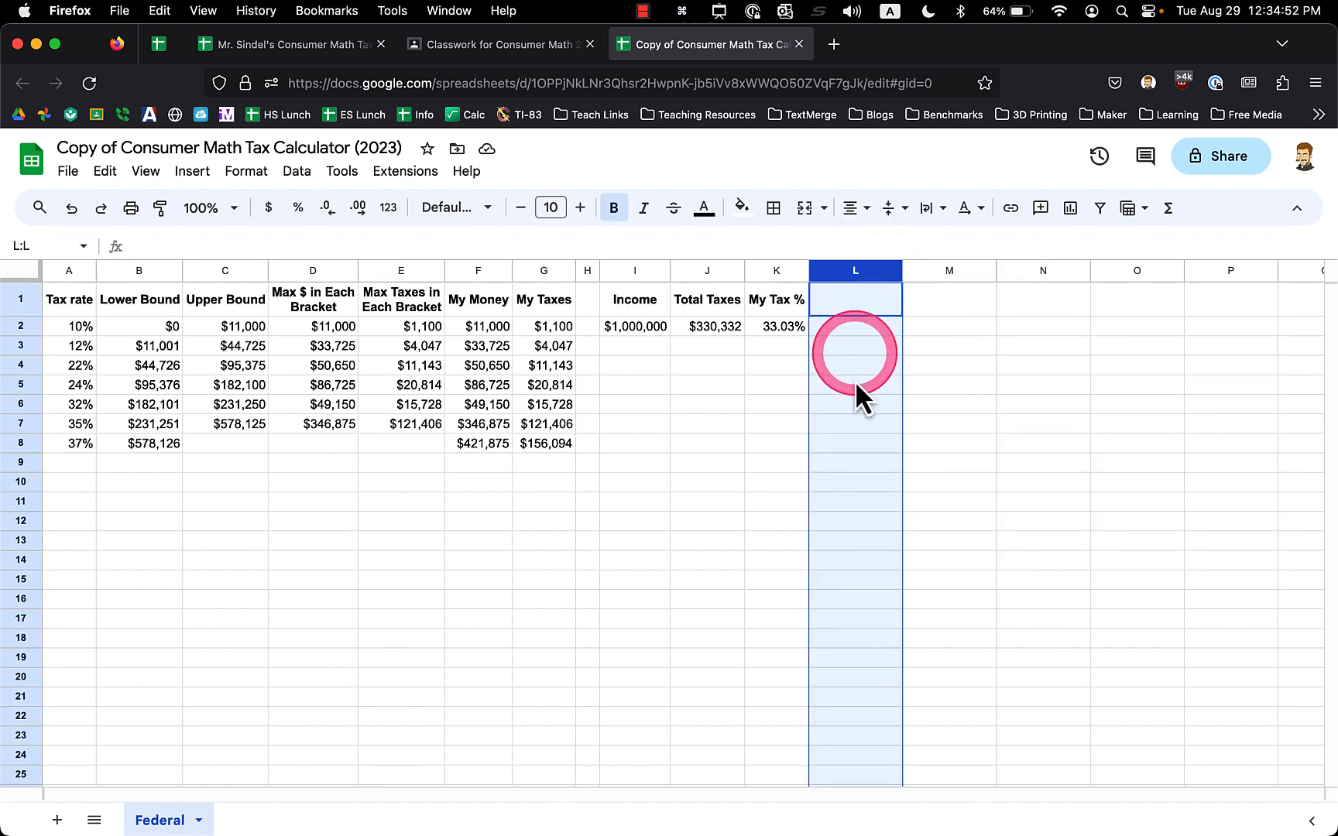
key(shift+super+Right)
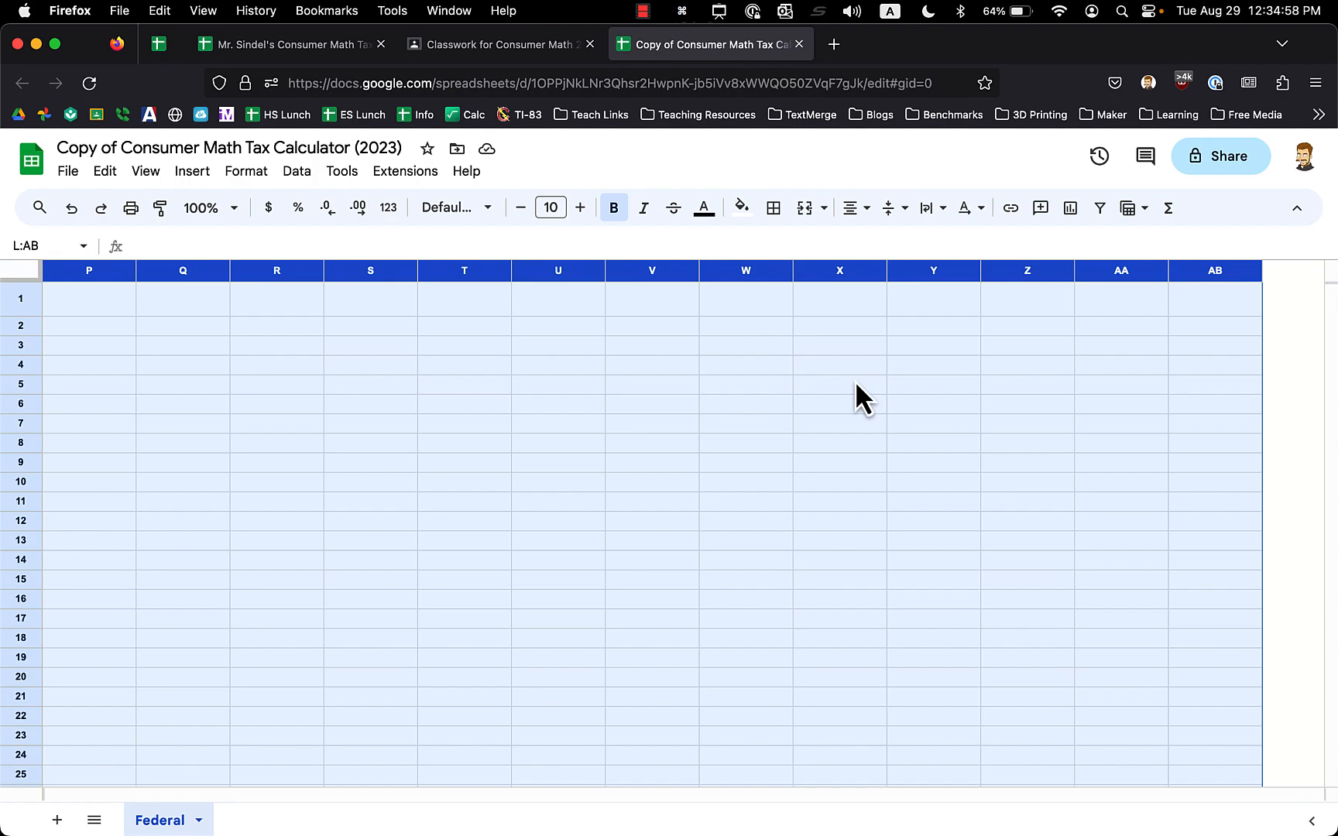
click(739, 369)
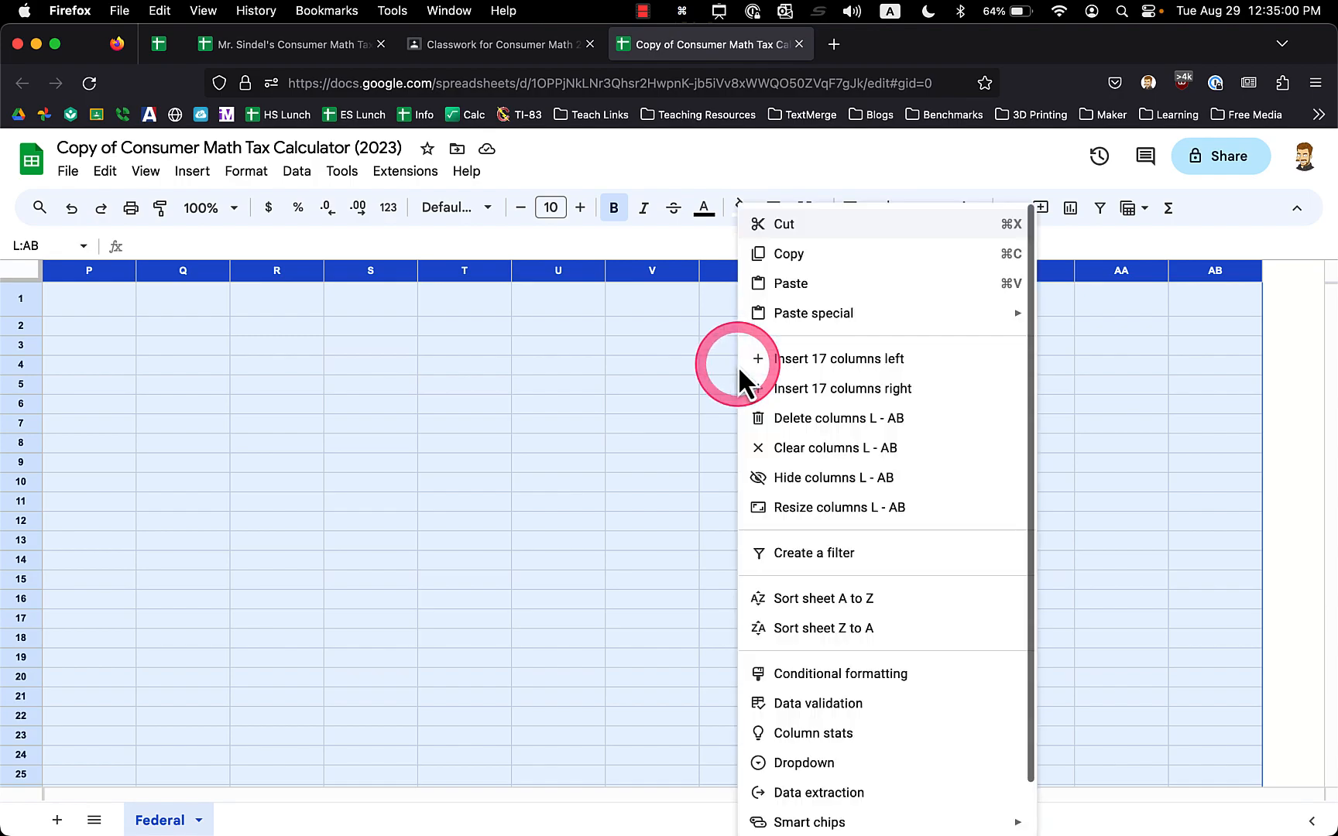
click(790, 418)
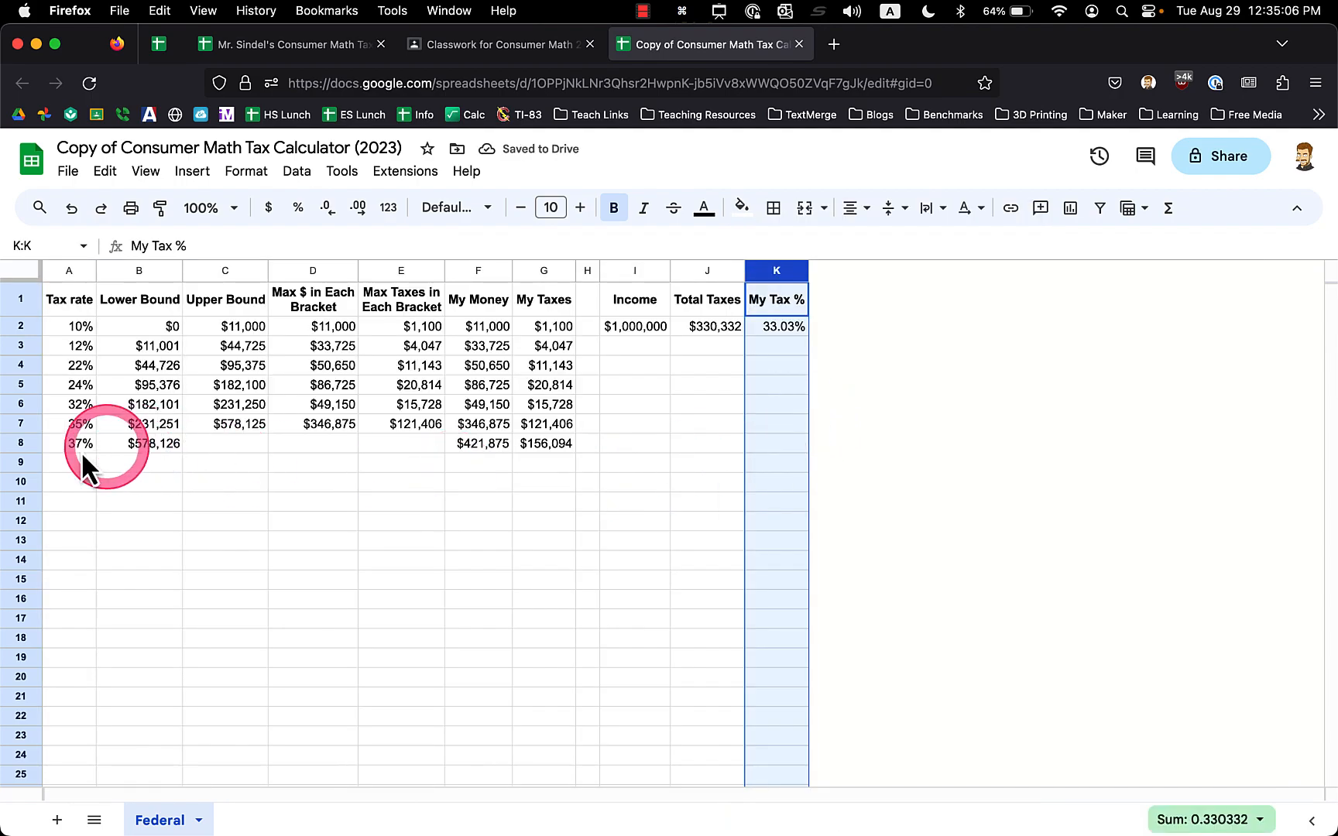
drag(106, 511, 901, 777)
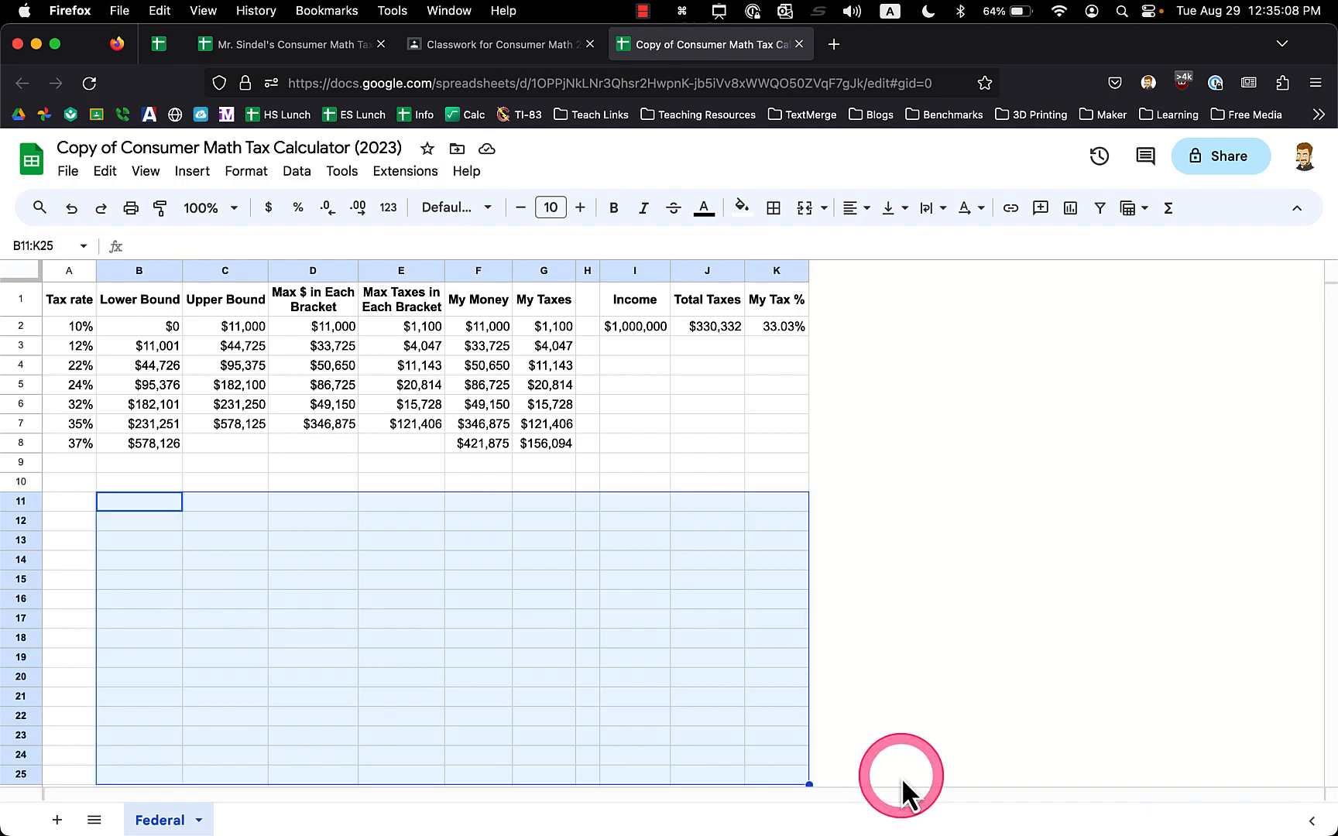
click(68, 328)
drag(68, 360, 67, 455)
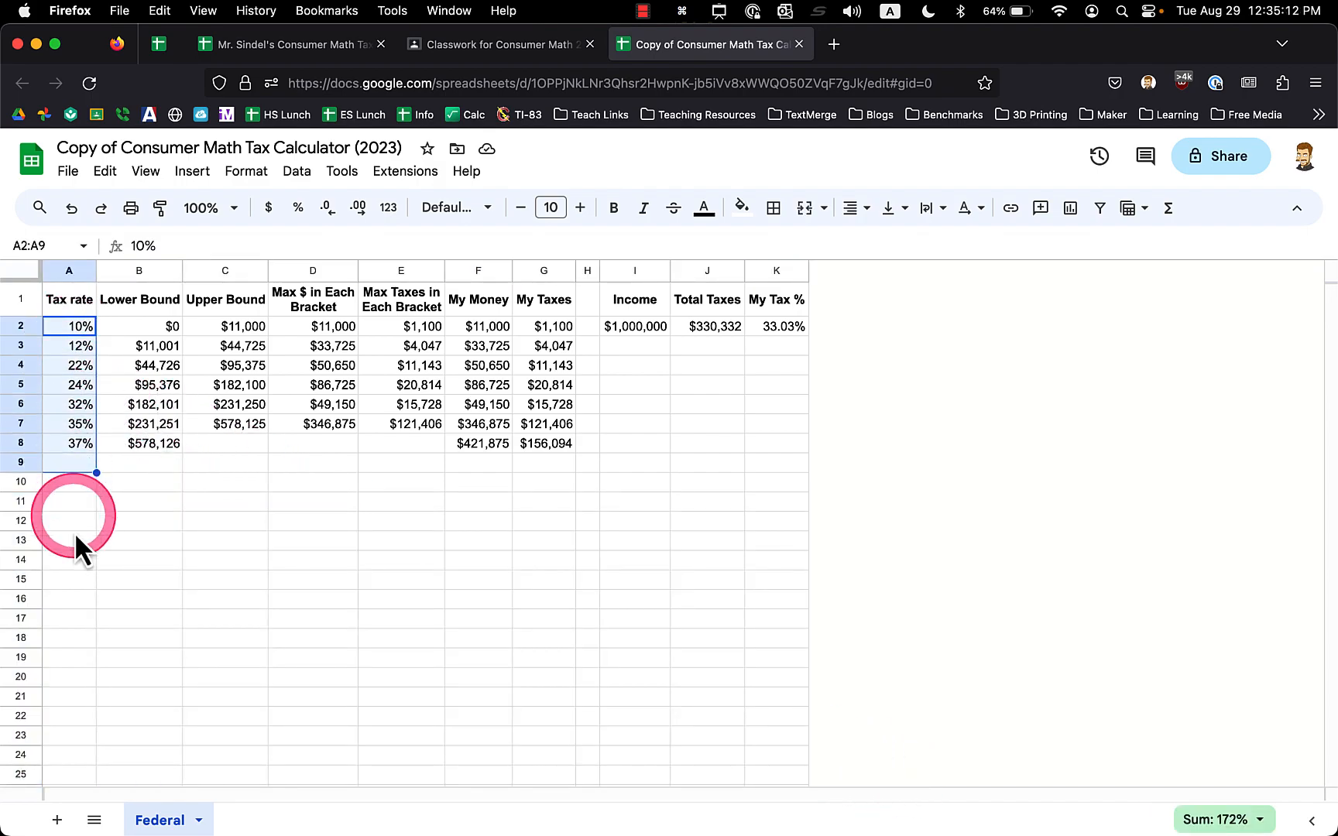
click(68, 559)
shift+click(68, 348)
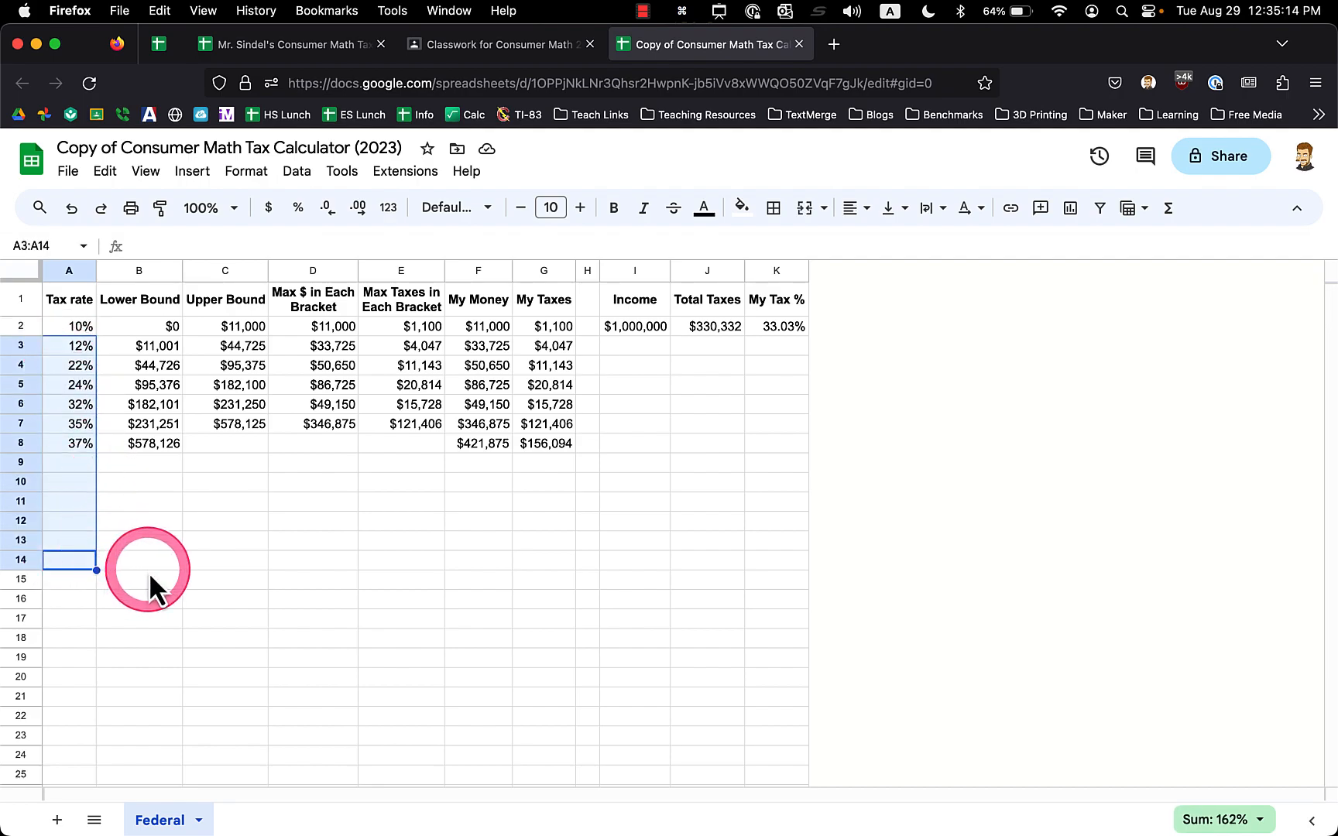
Delete the unused rows 16 through 1000 beneath the tax table
click(22, 598)
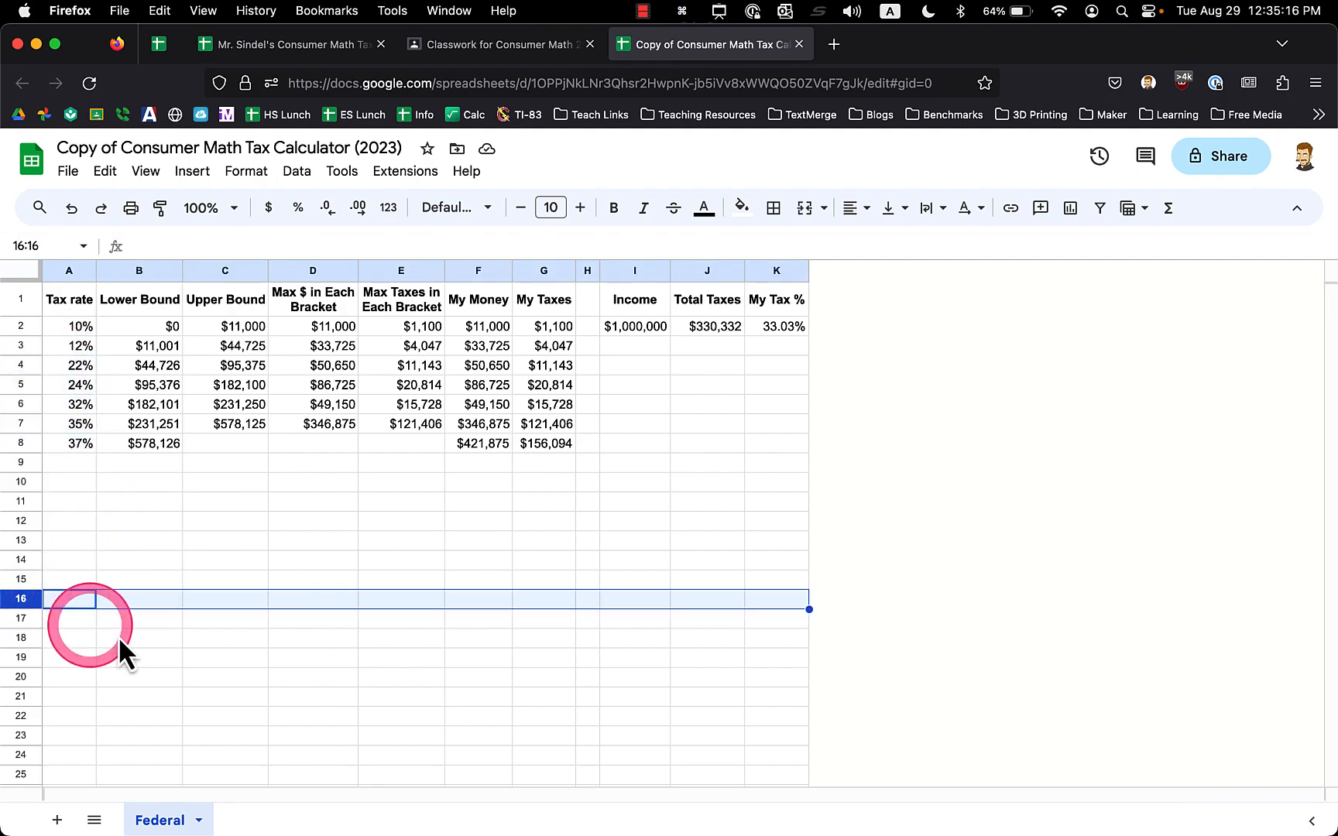
click(17, 561)
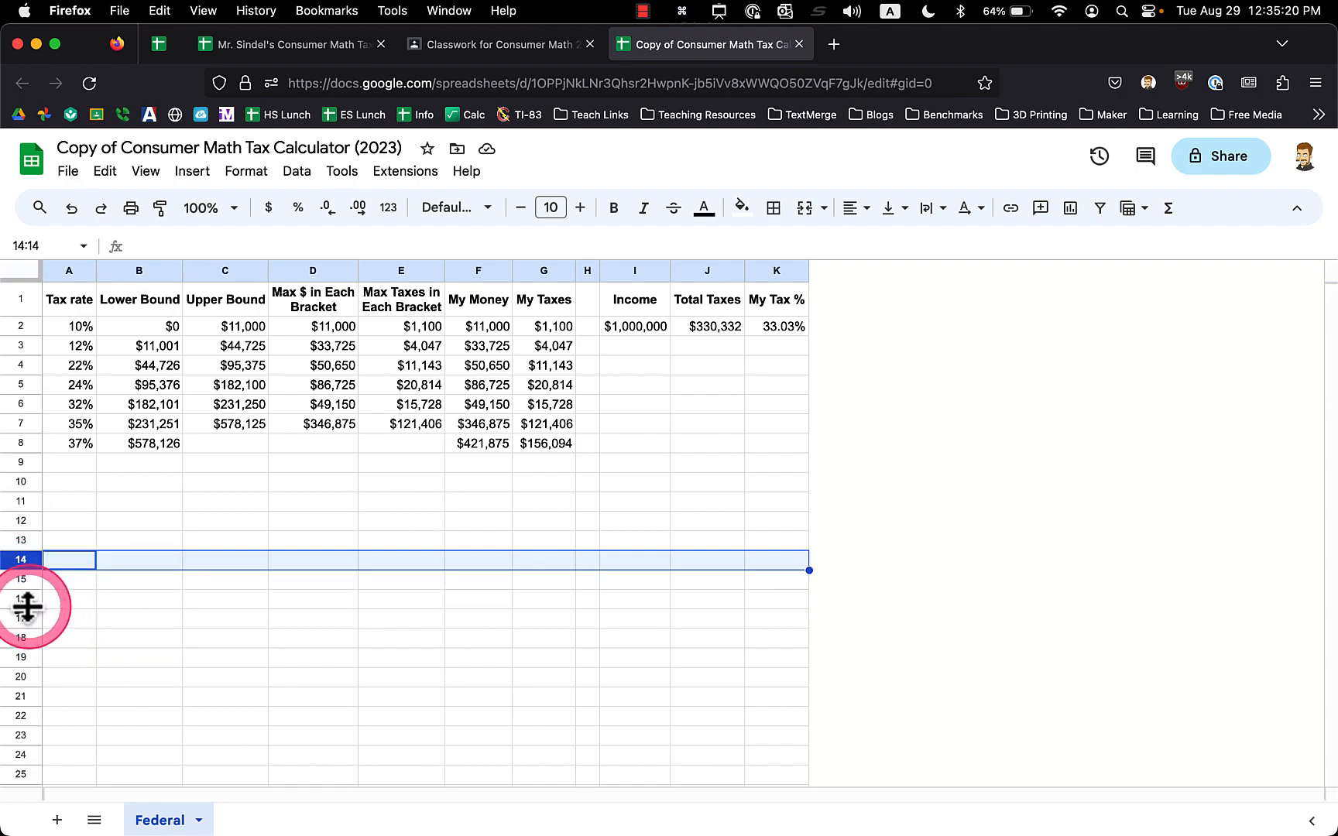
click(21, 598)
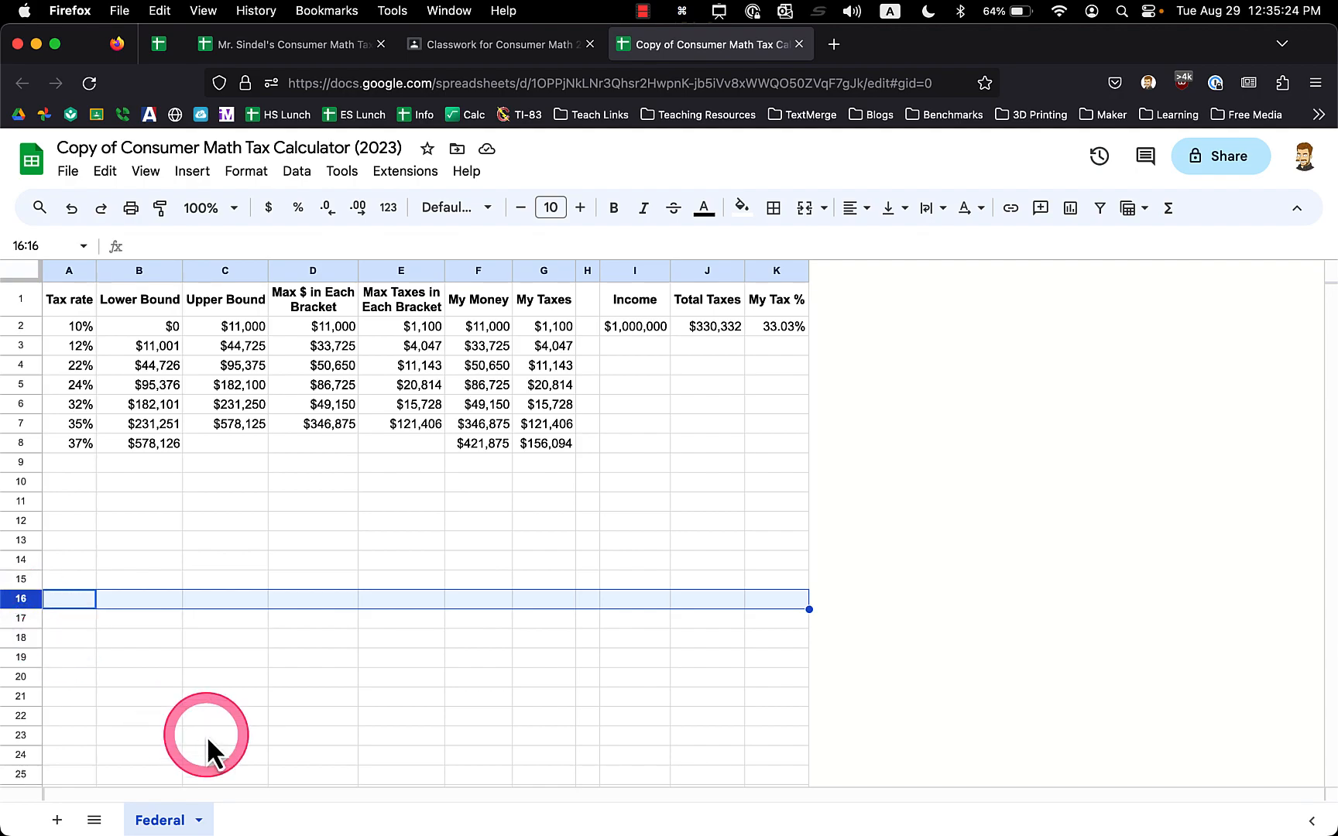
key(shift+super+Down)
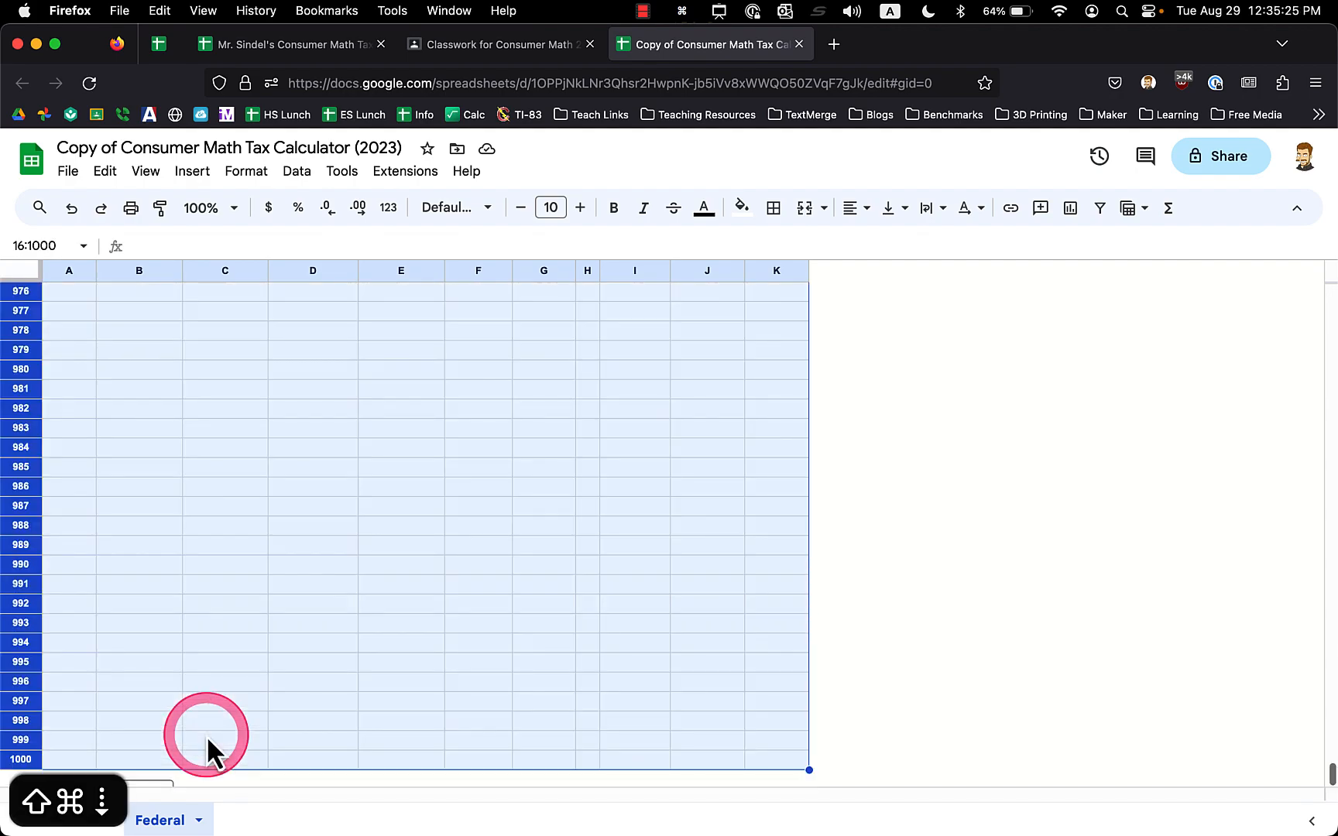
right_click(77, 747)
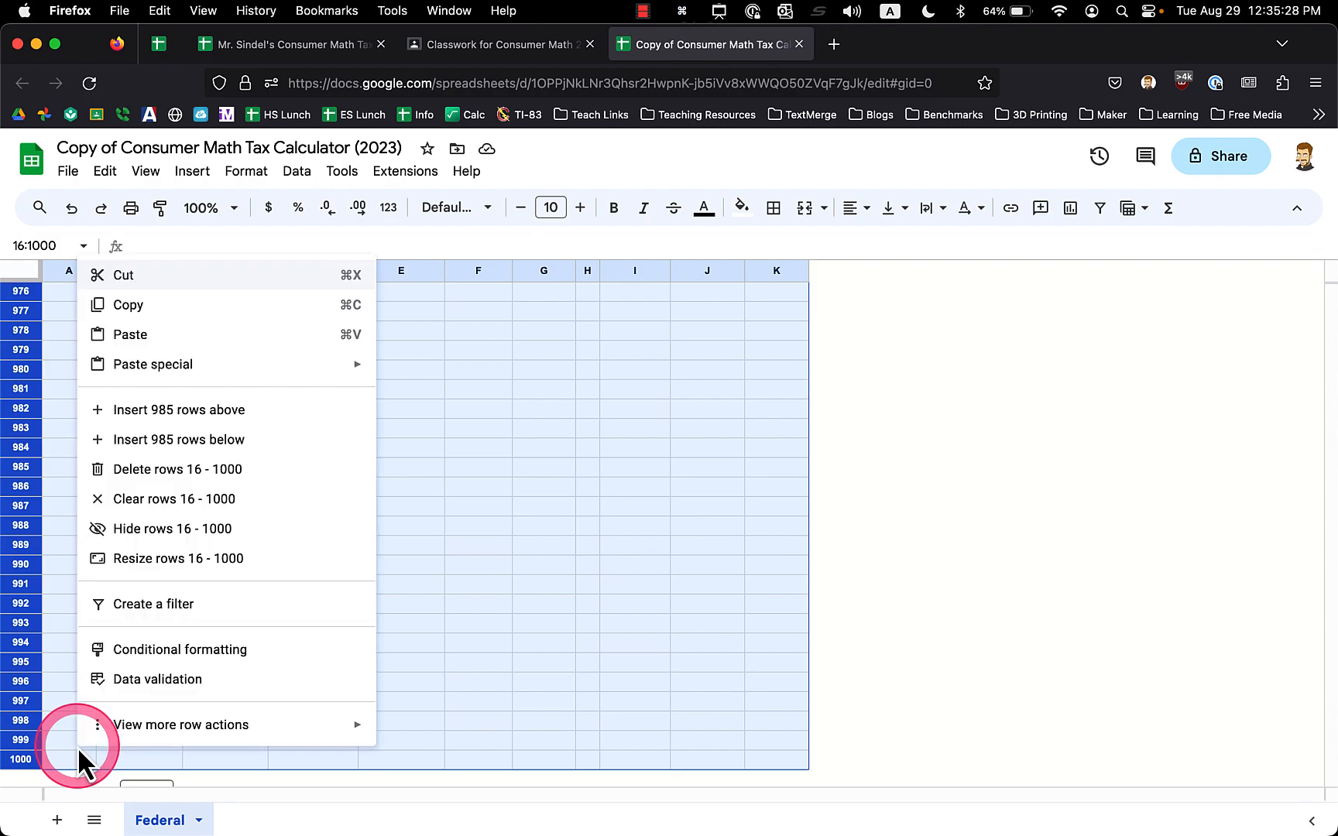
click(162, 474)
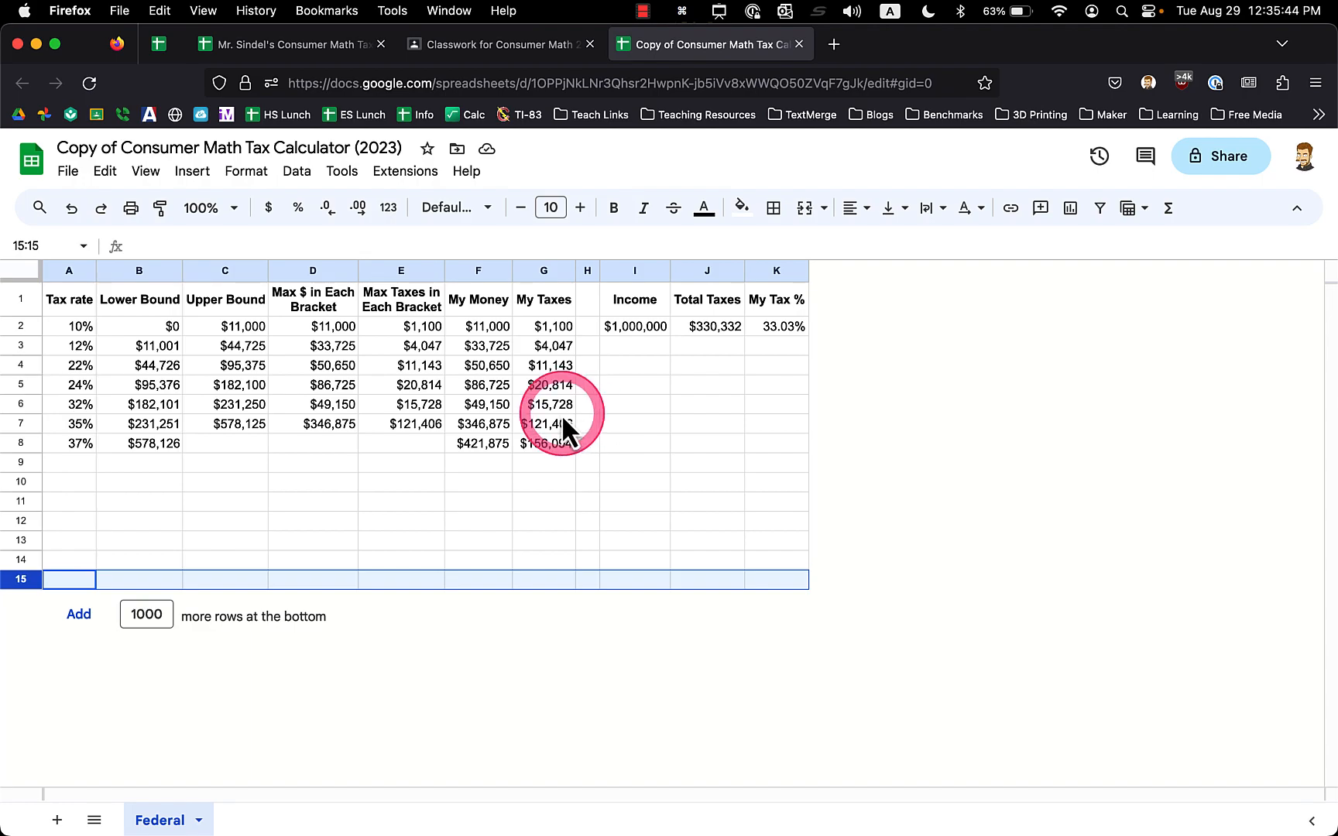
Apply alternating colors with a header to rows 1 through 15 of the Federal sheet and make the header color red
key(super+a)
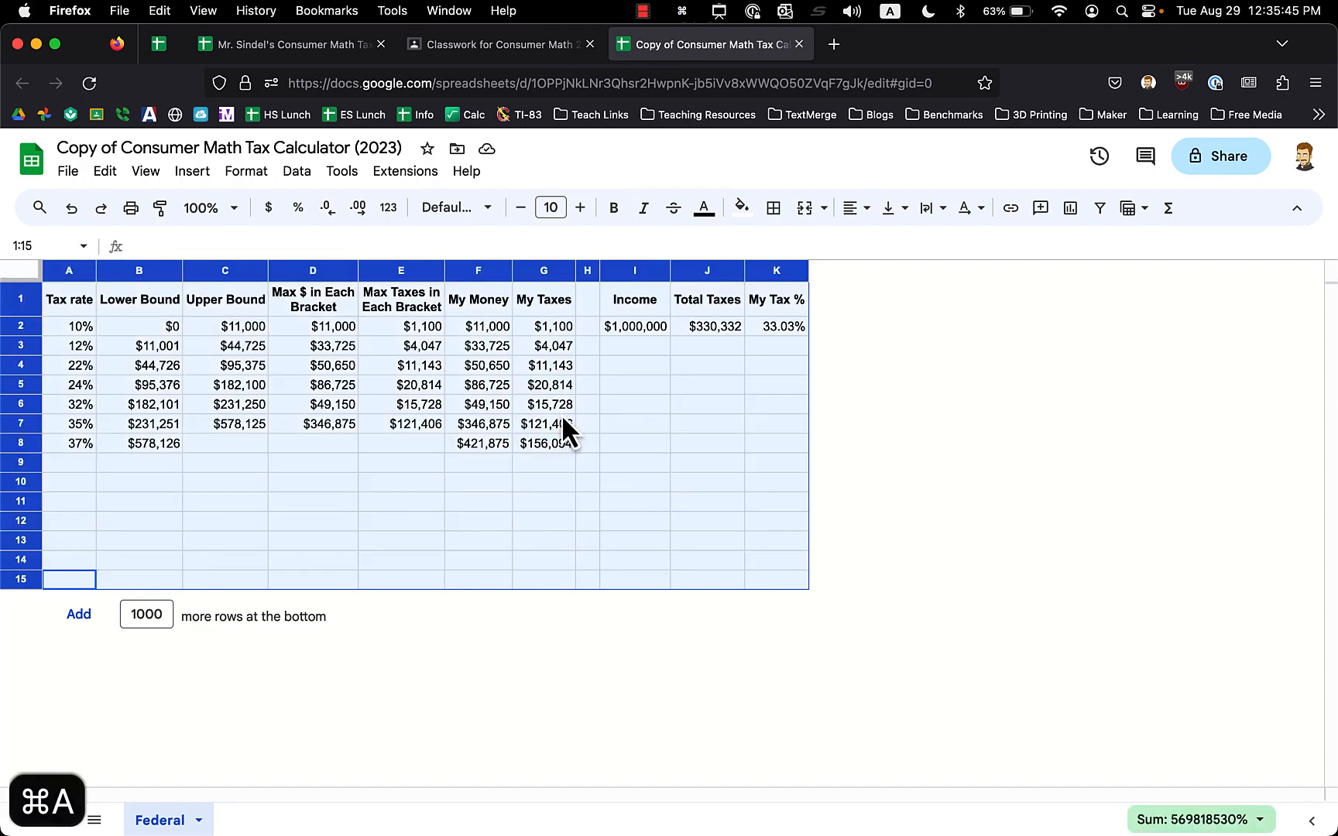
click(151, 425)
click(22, 272)
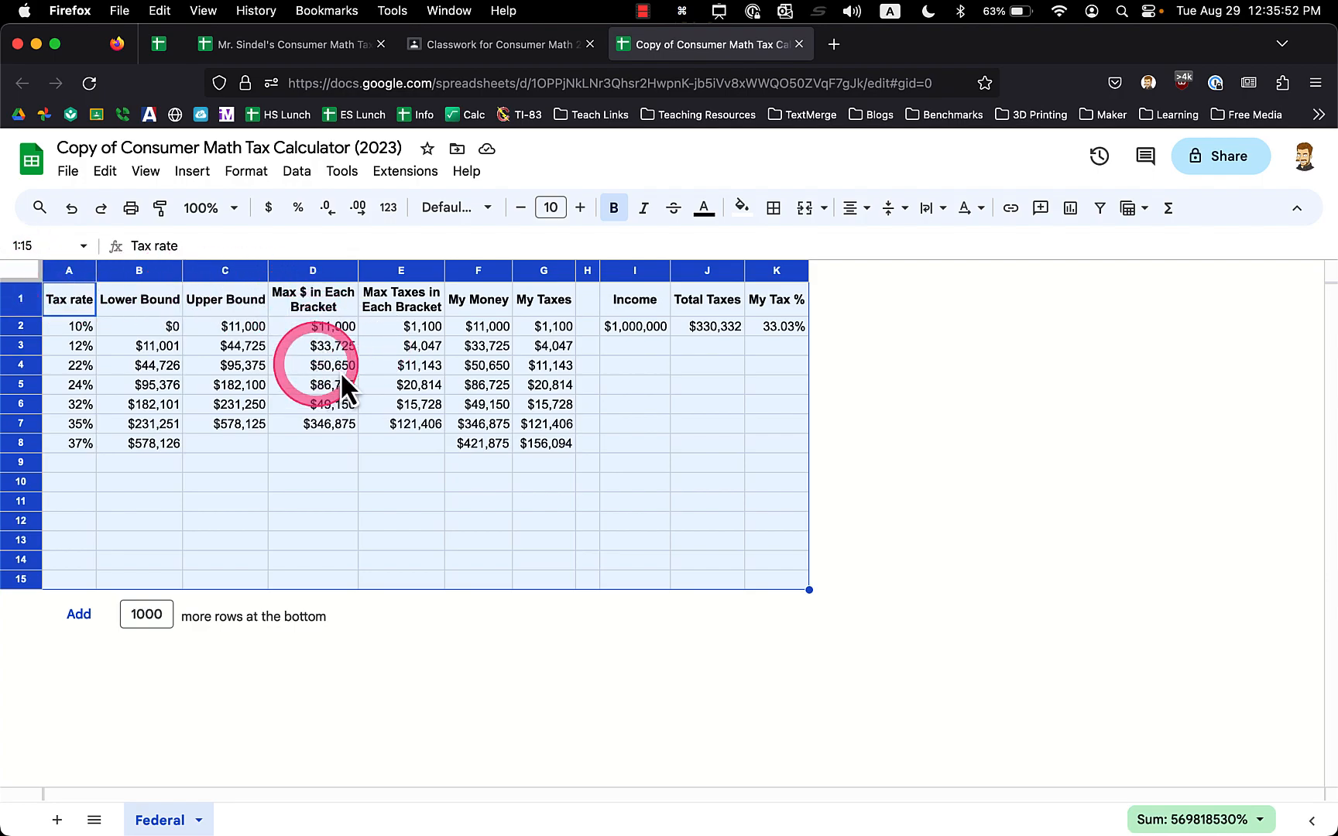
click(314, 47)
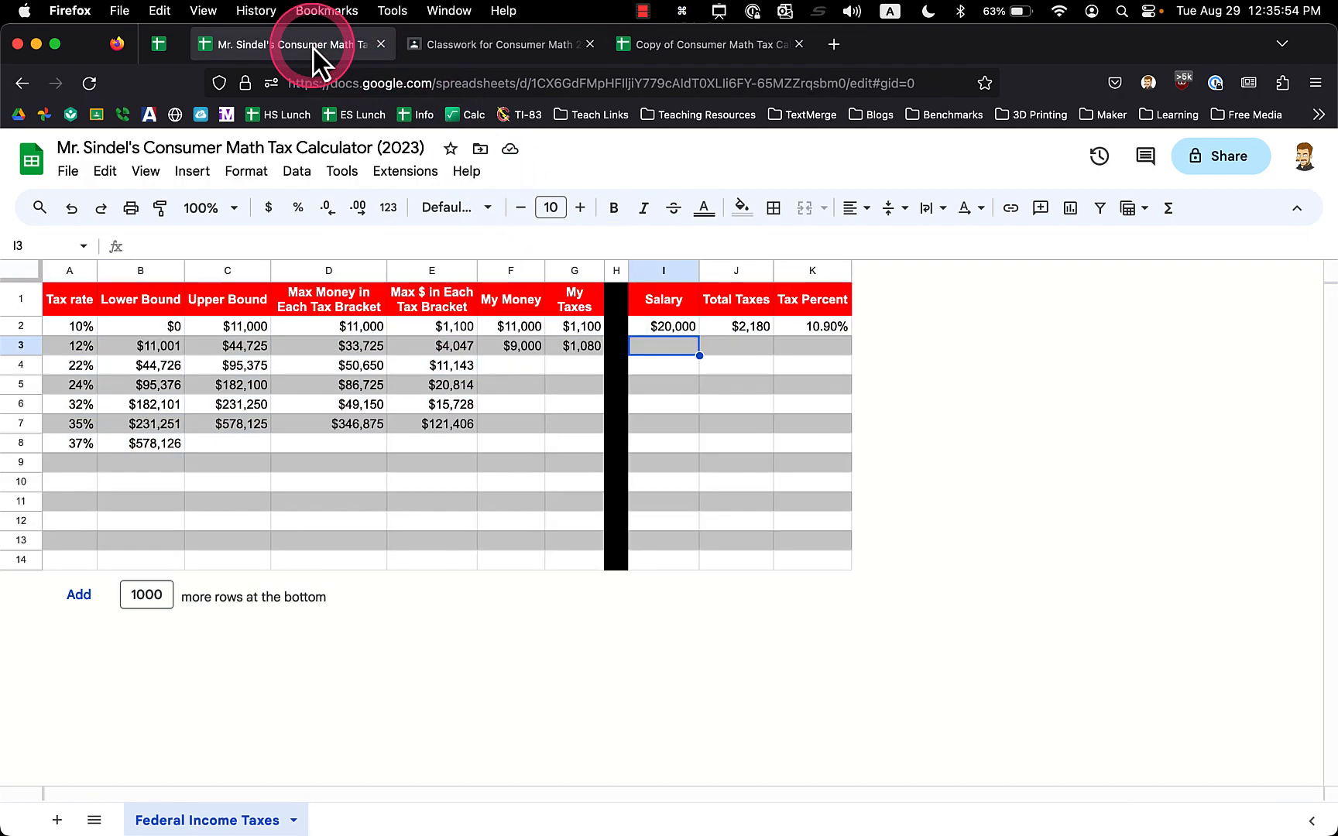
click(641, 48)
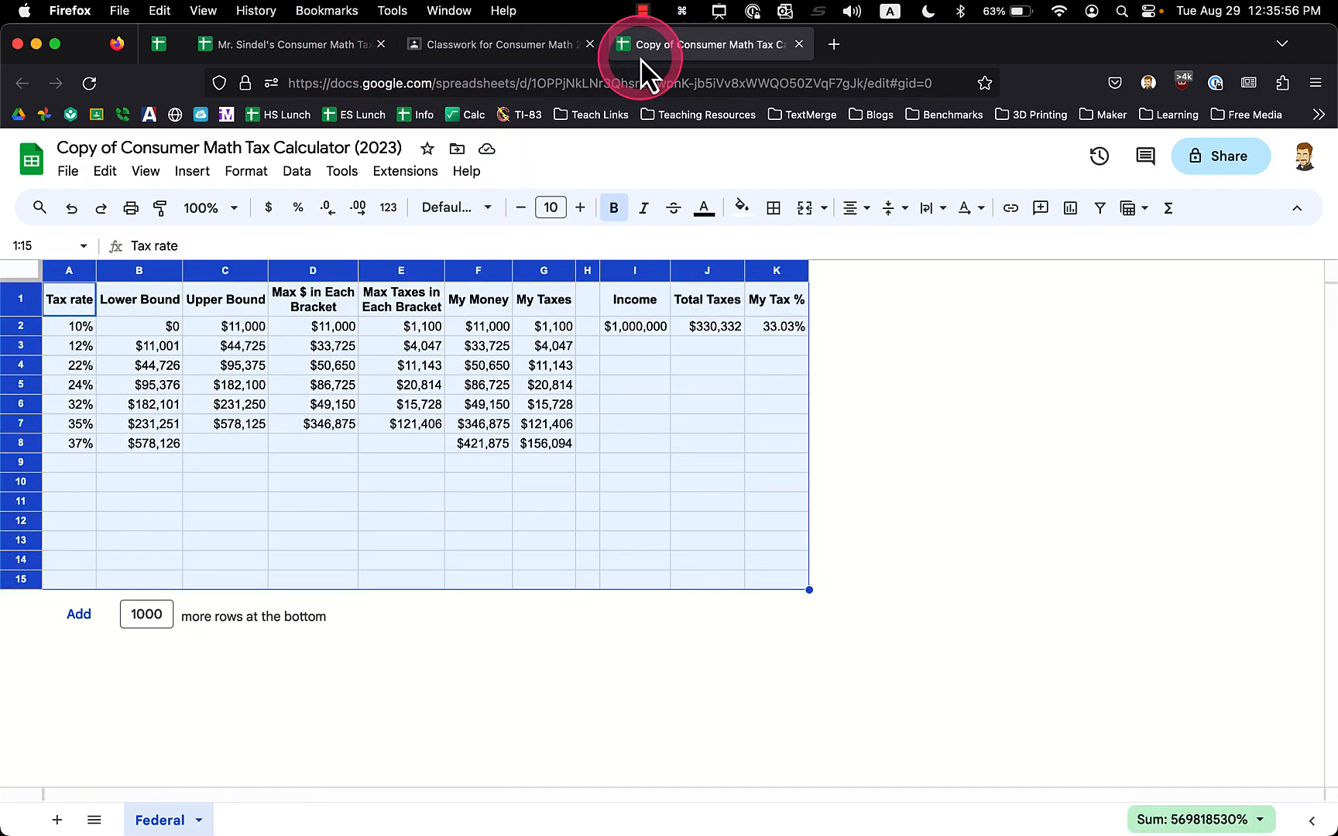
click(742, 211)
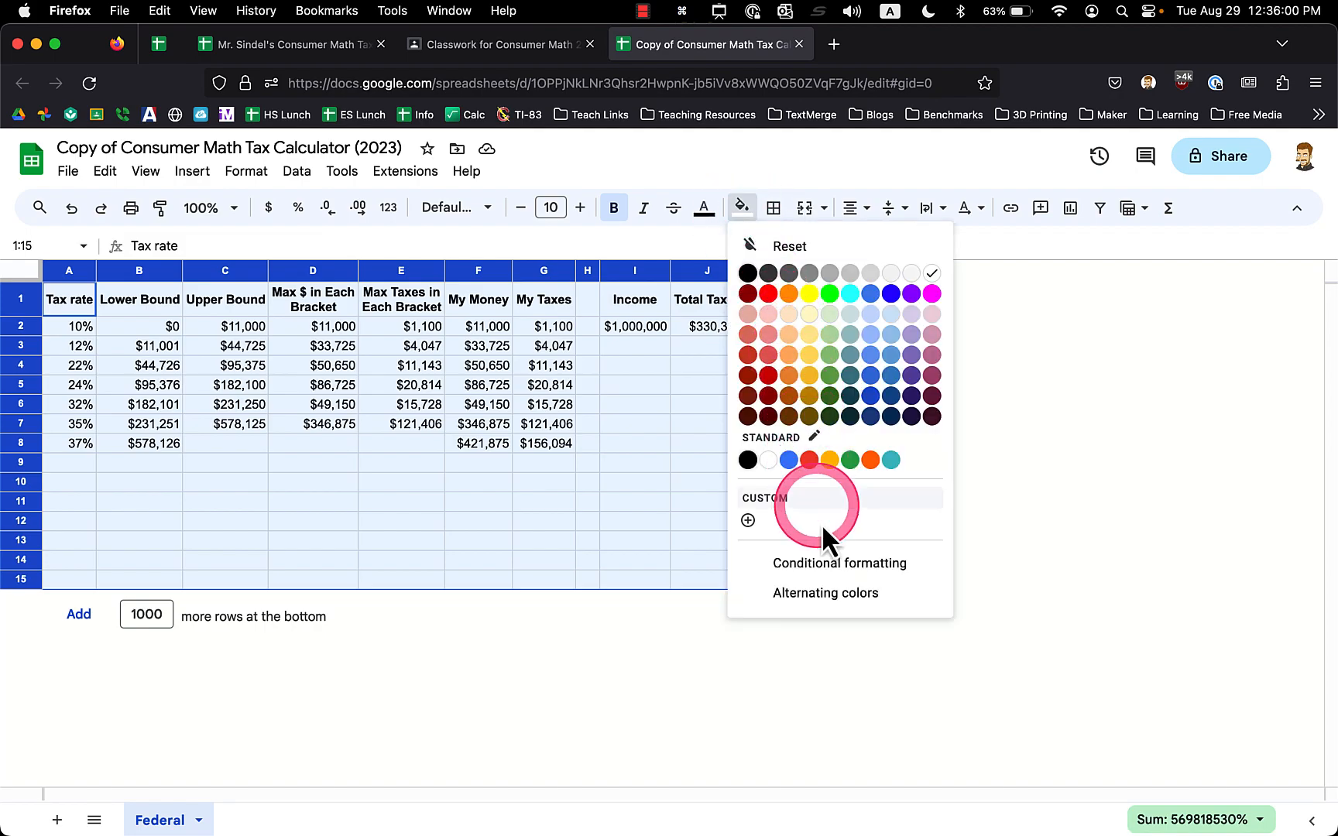
click(822, 593)
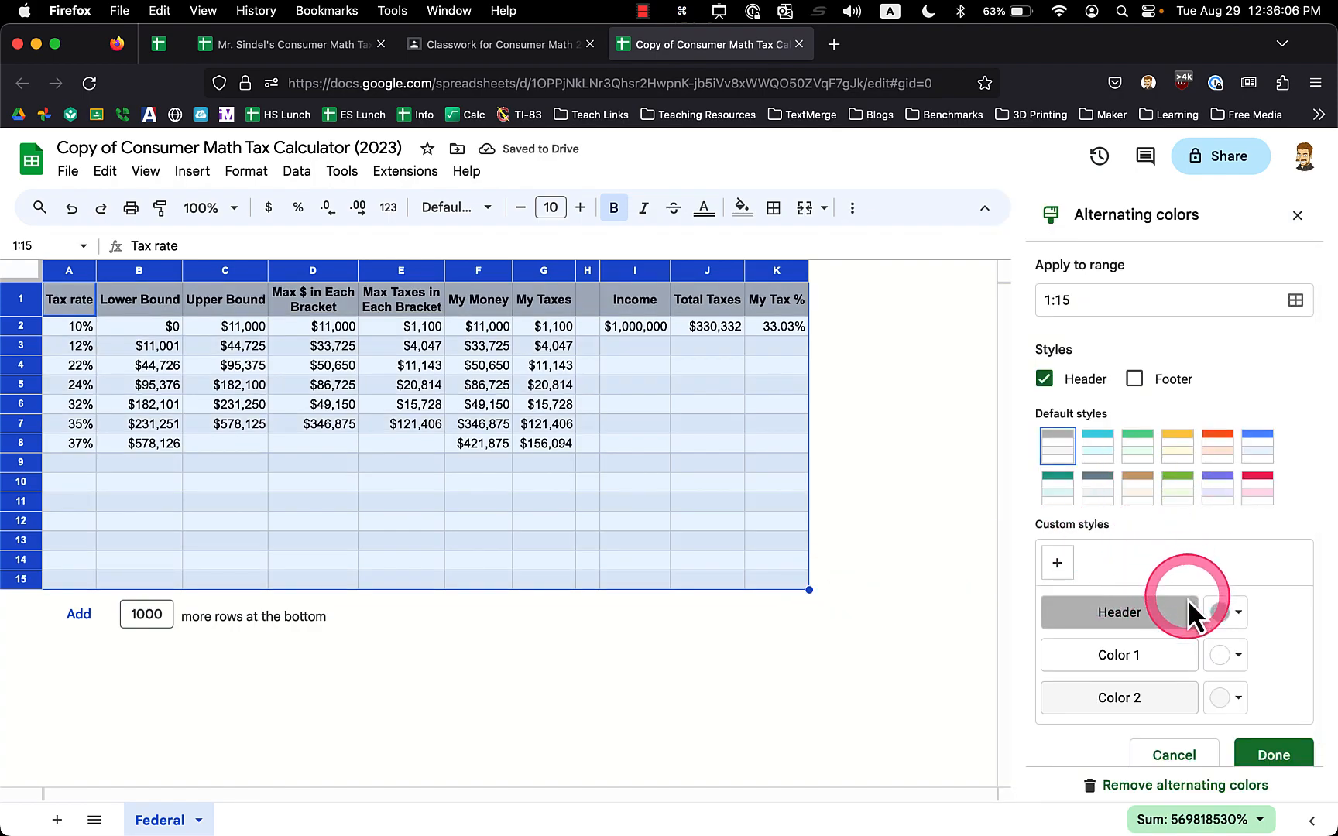
click(1222, 615)
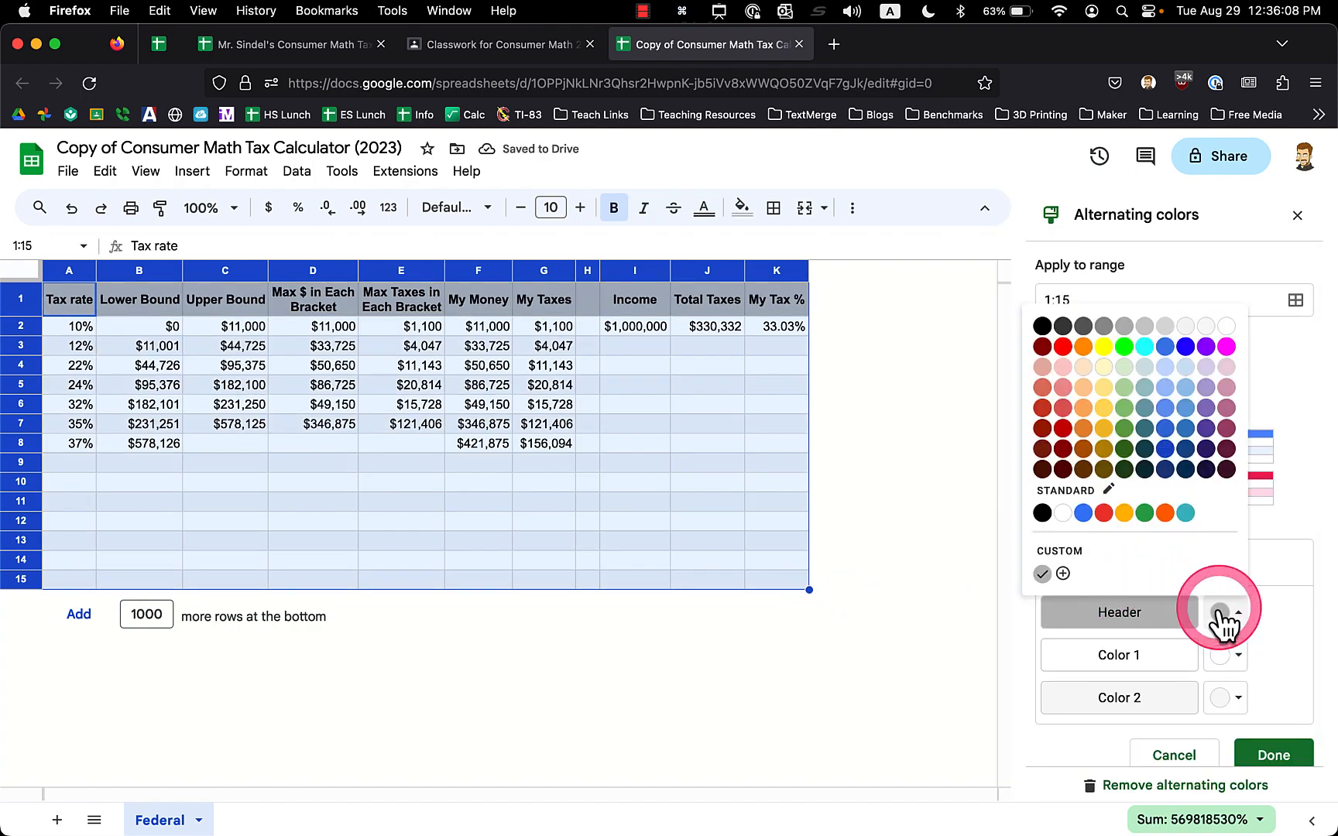
click(1062, 346)
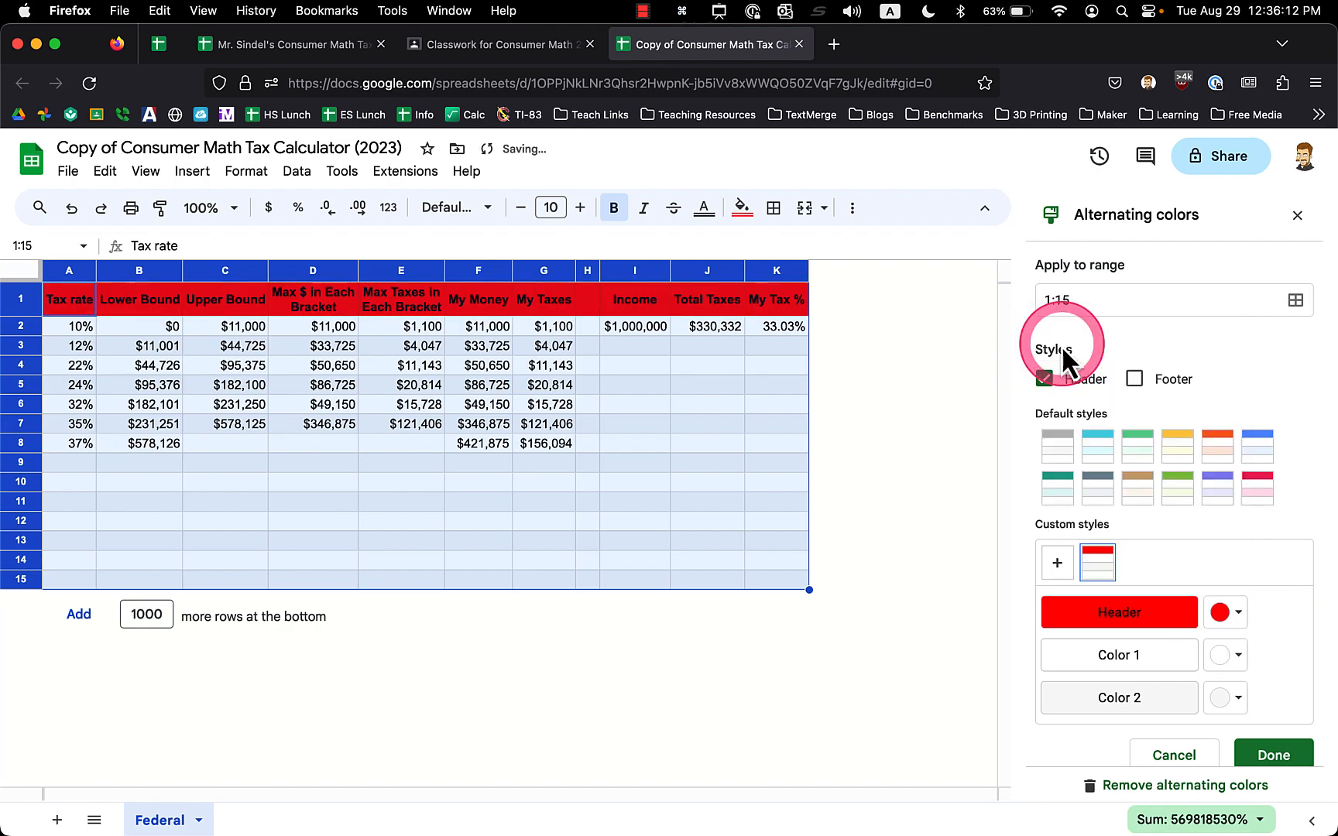
Set the second alternating row color to gray and finish the alternating colors setup
click(1222, 655)
click(1221, 659)
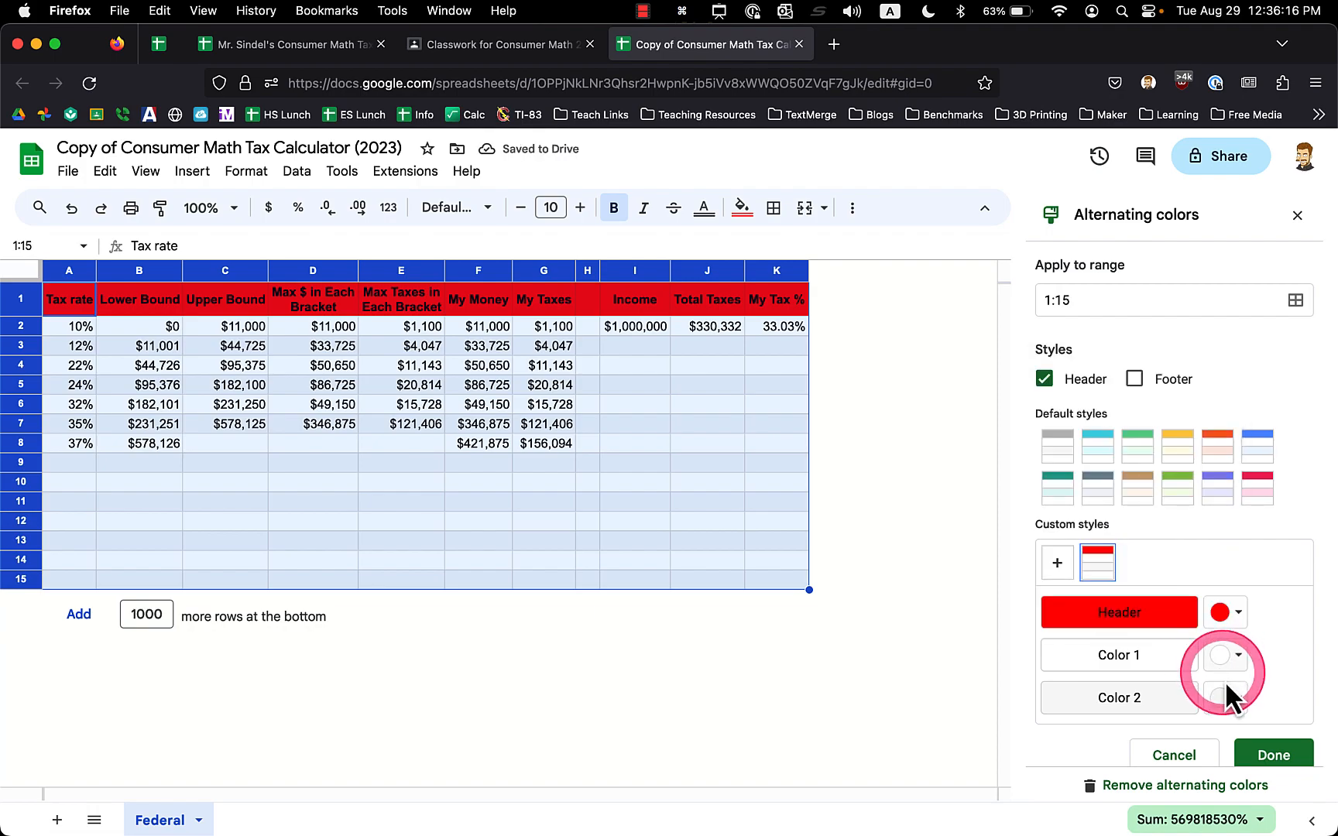
click(1227, 700)
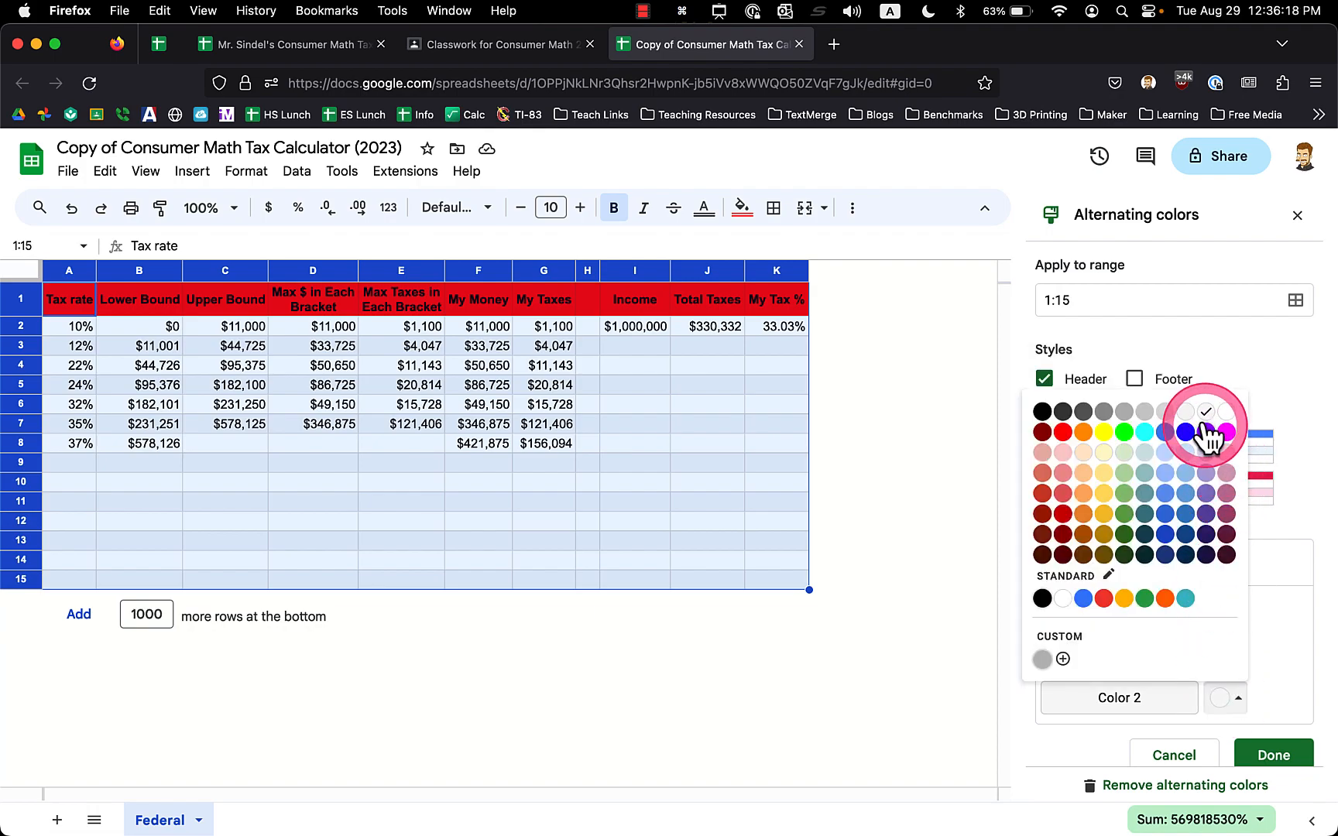
click(1143, 416)
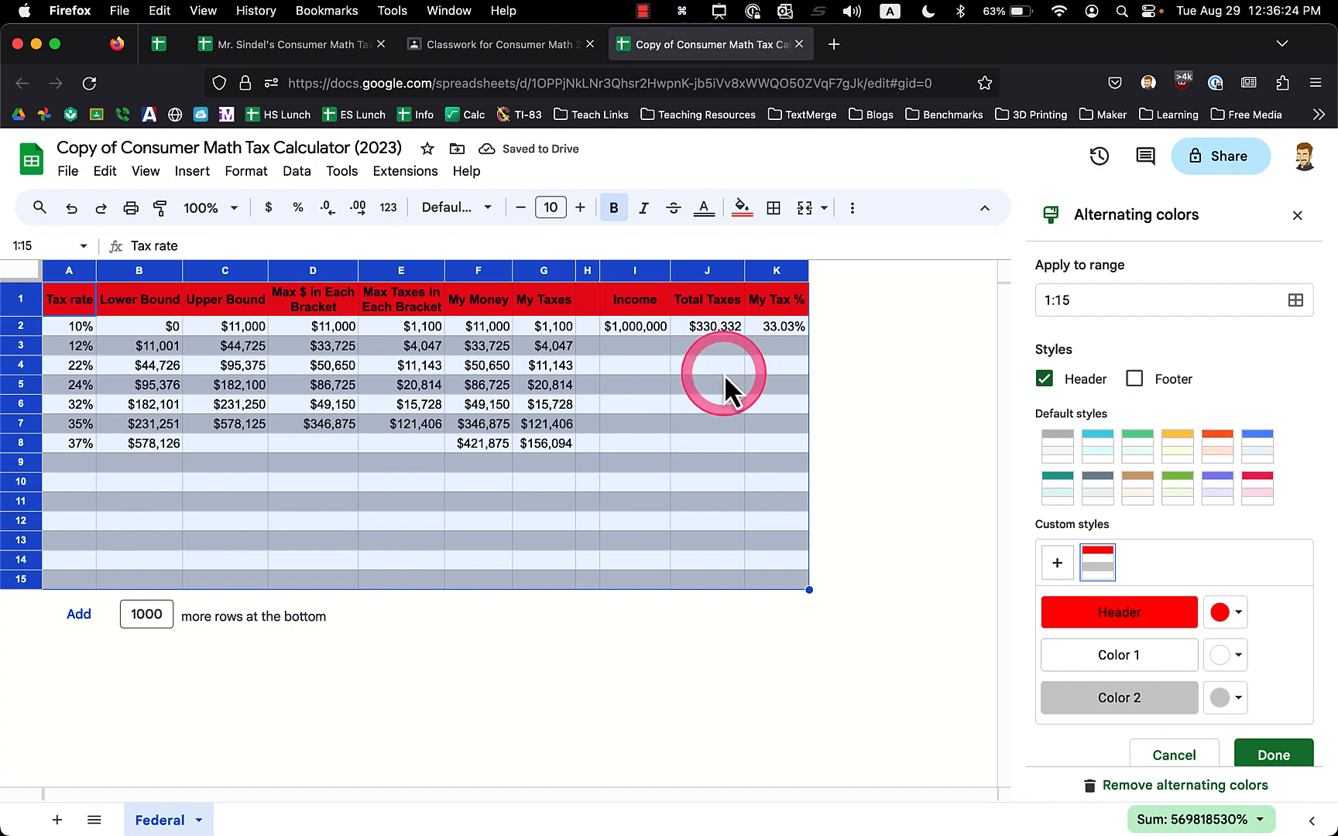
click(1251, 749)
click(685, 382)
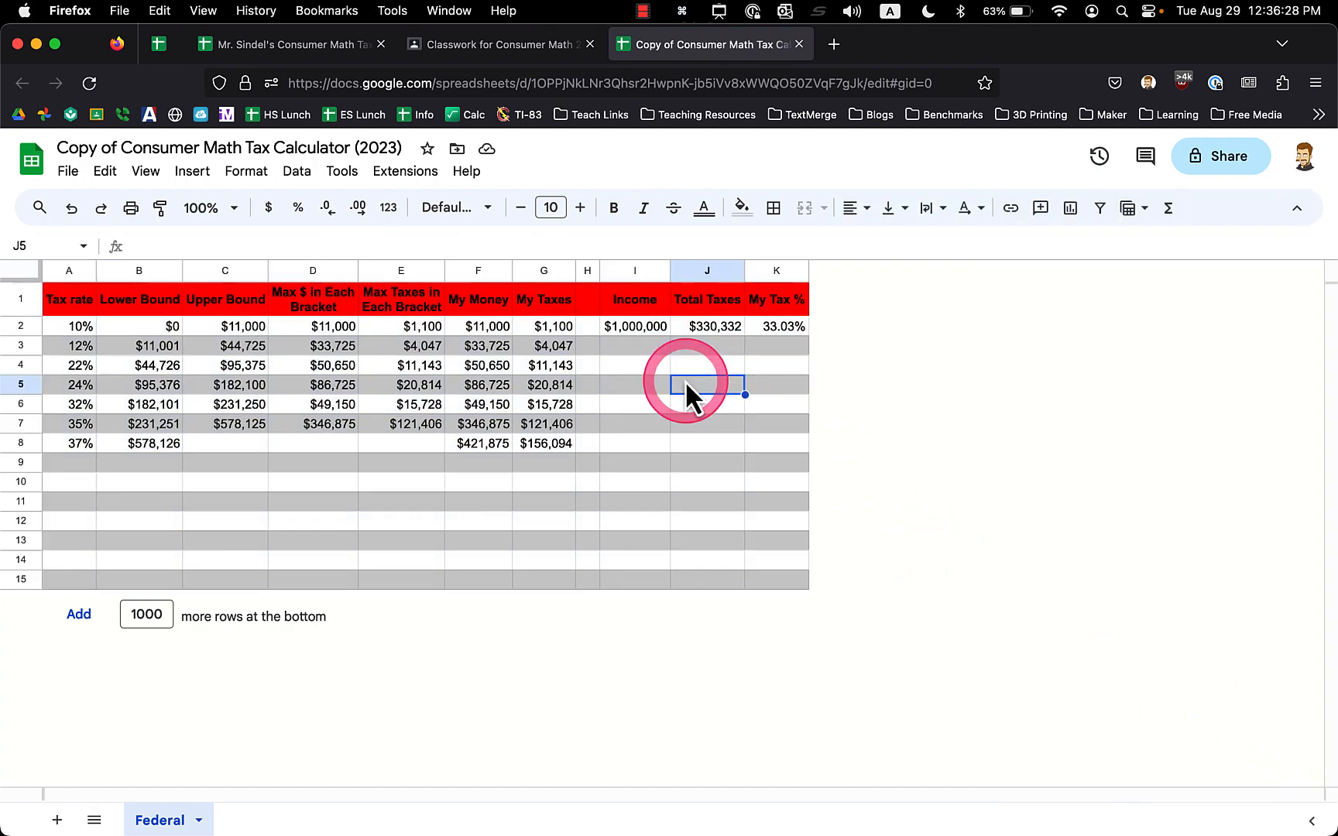
Change the text color of header row 1 to white
click(630, 303)
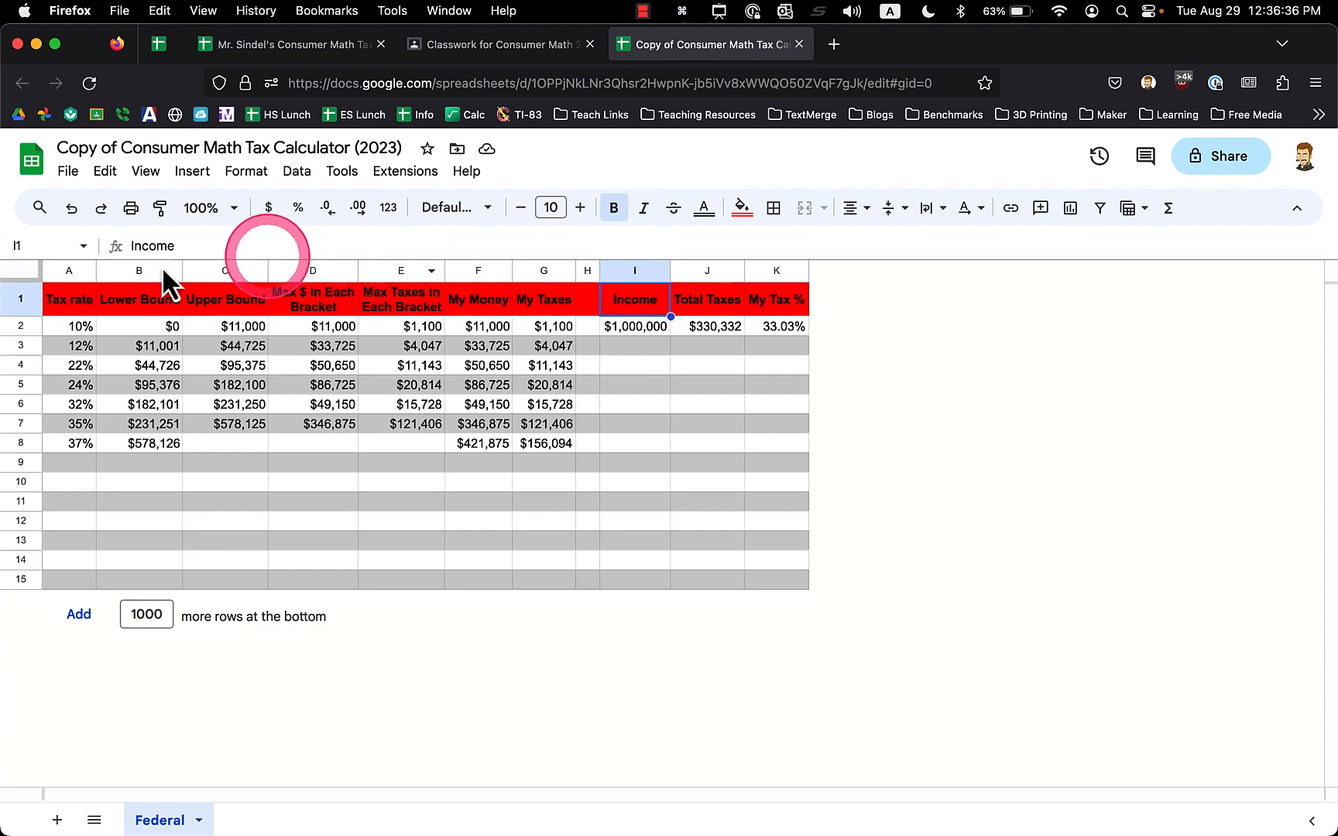
click(26, 298)
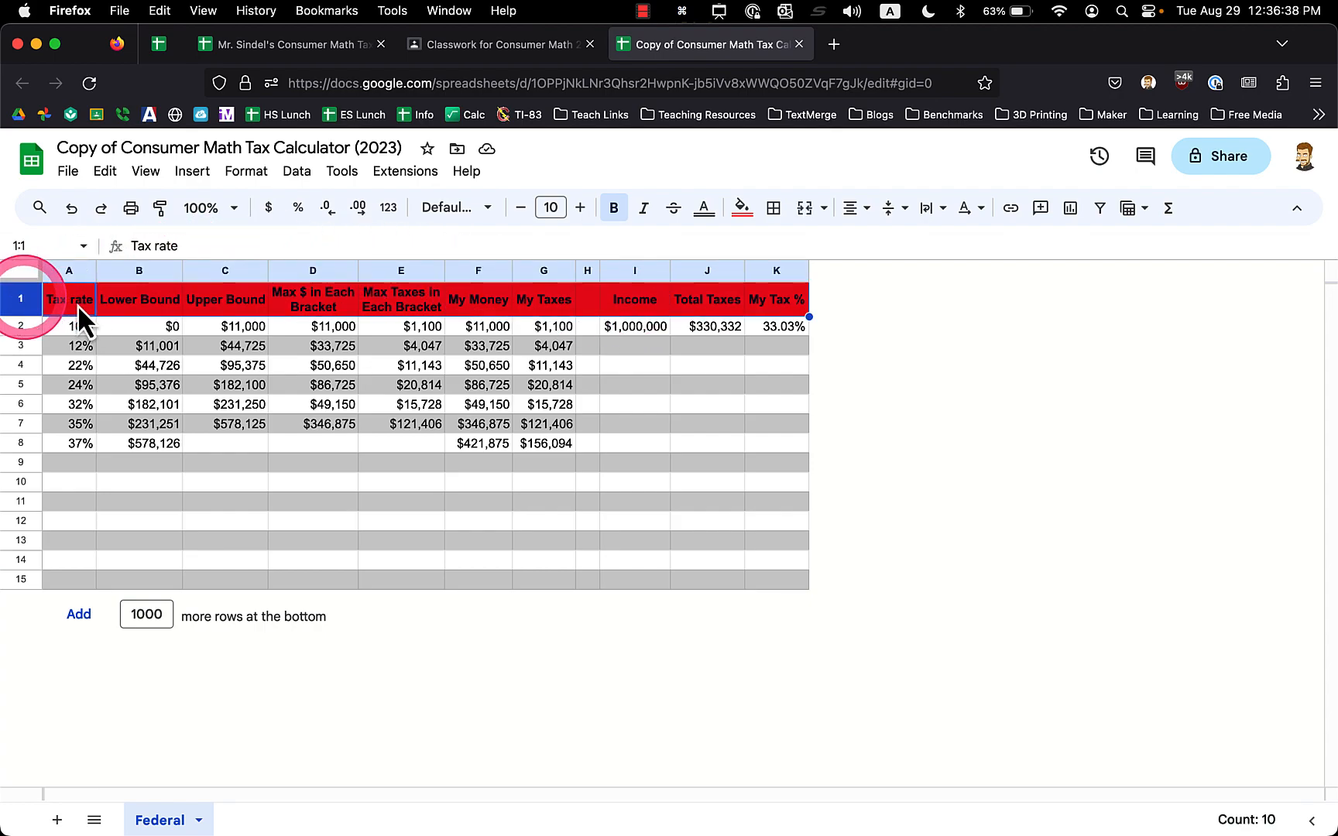
click(708, 217)
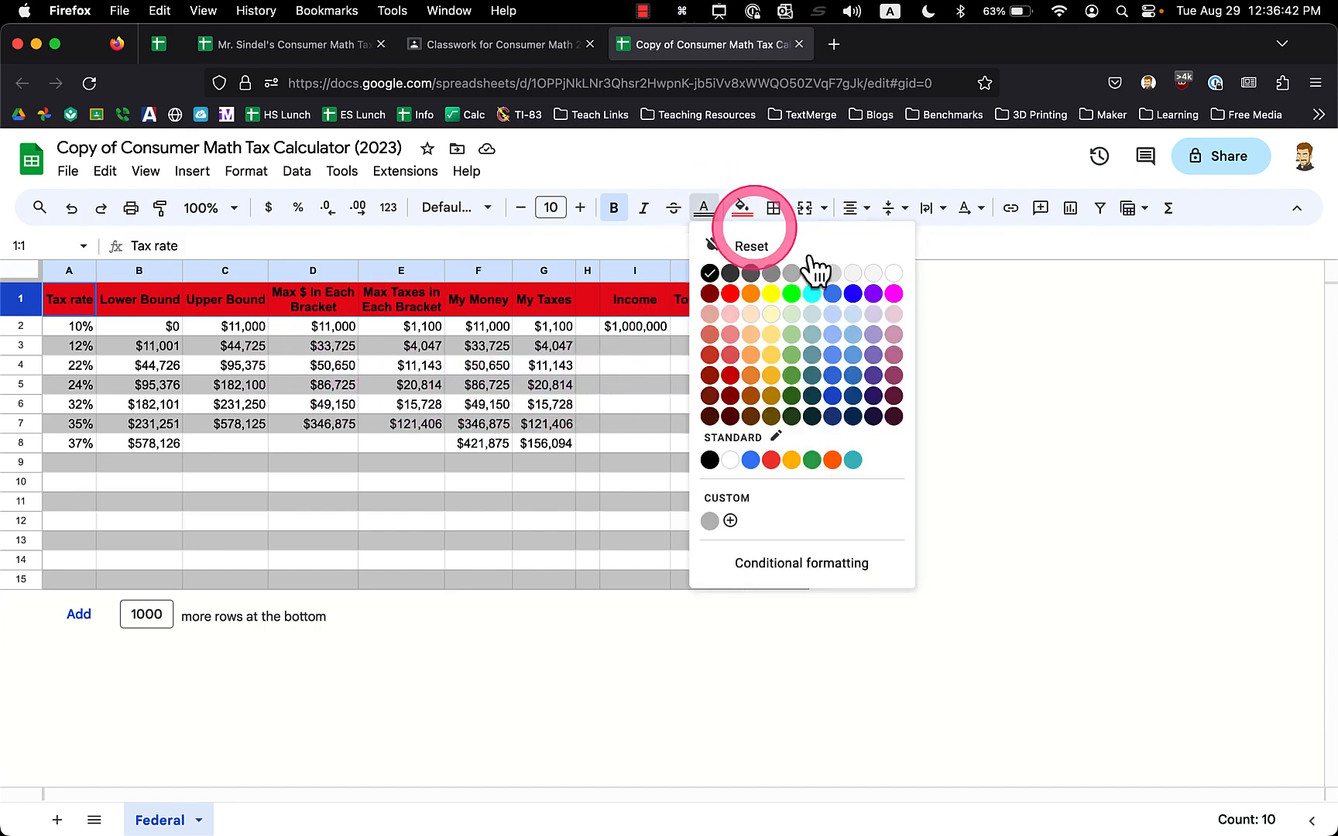
click(894, 275)
click(693, 385)
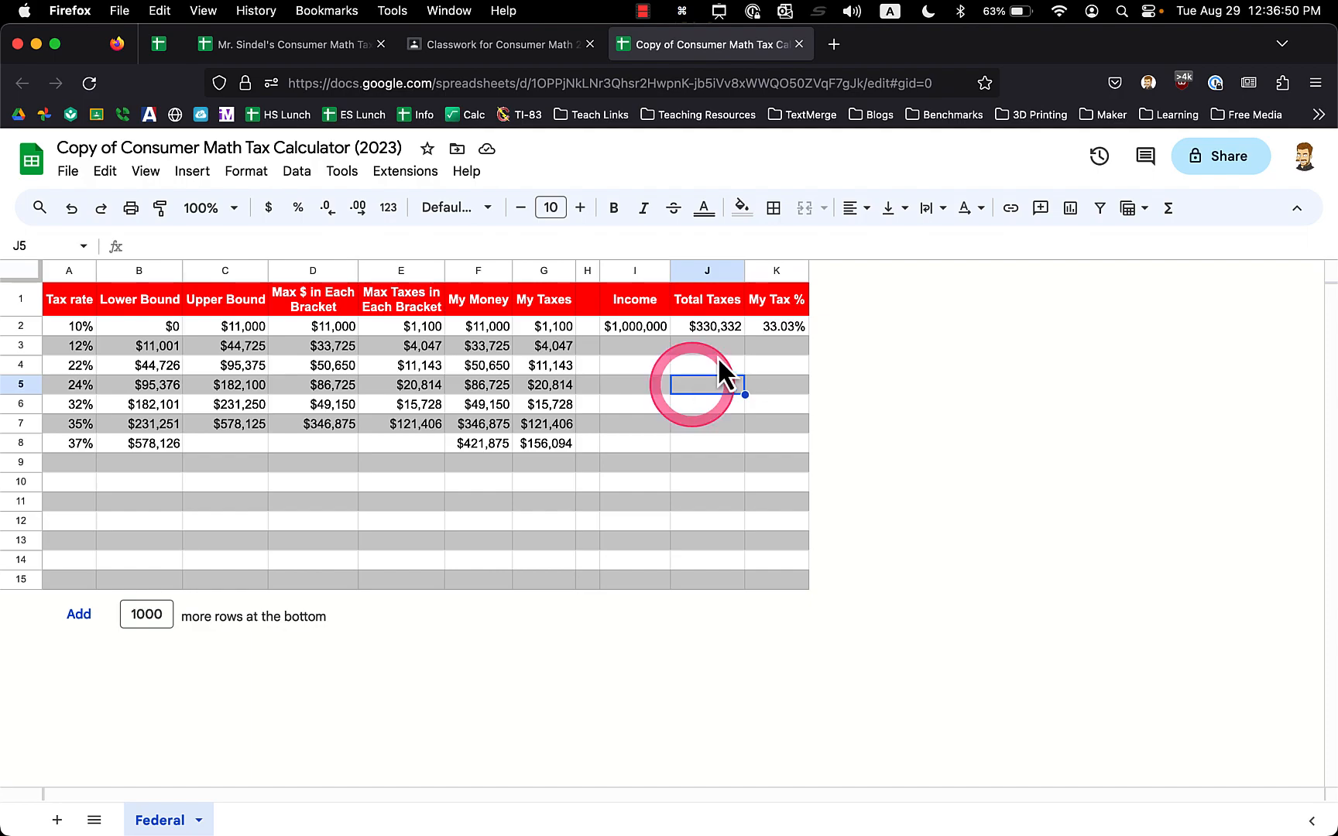
Test the calculator by setting the income in I2 to 100000
click(651, 327)
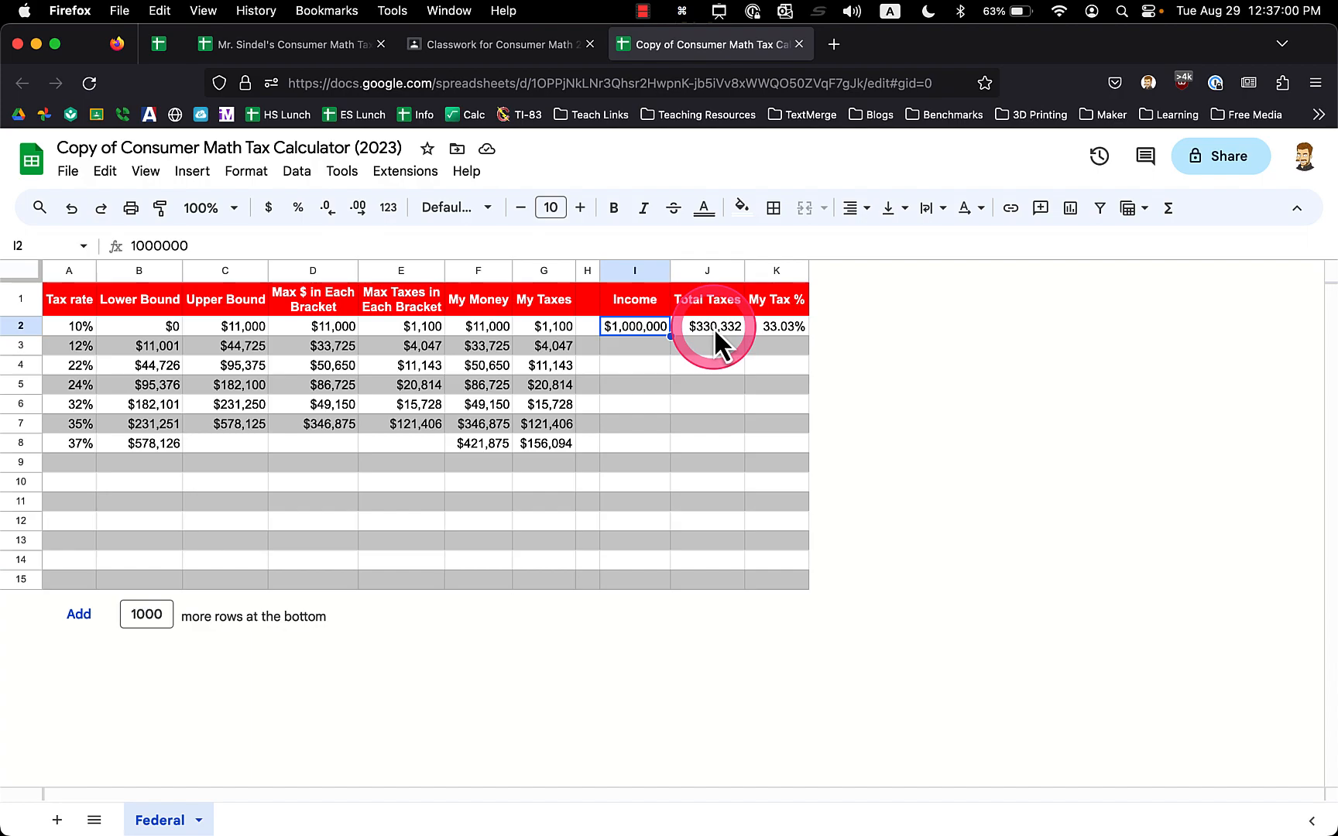
click(782, 333)
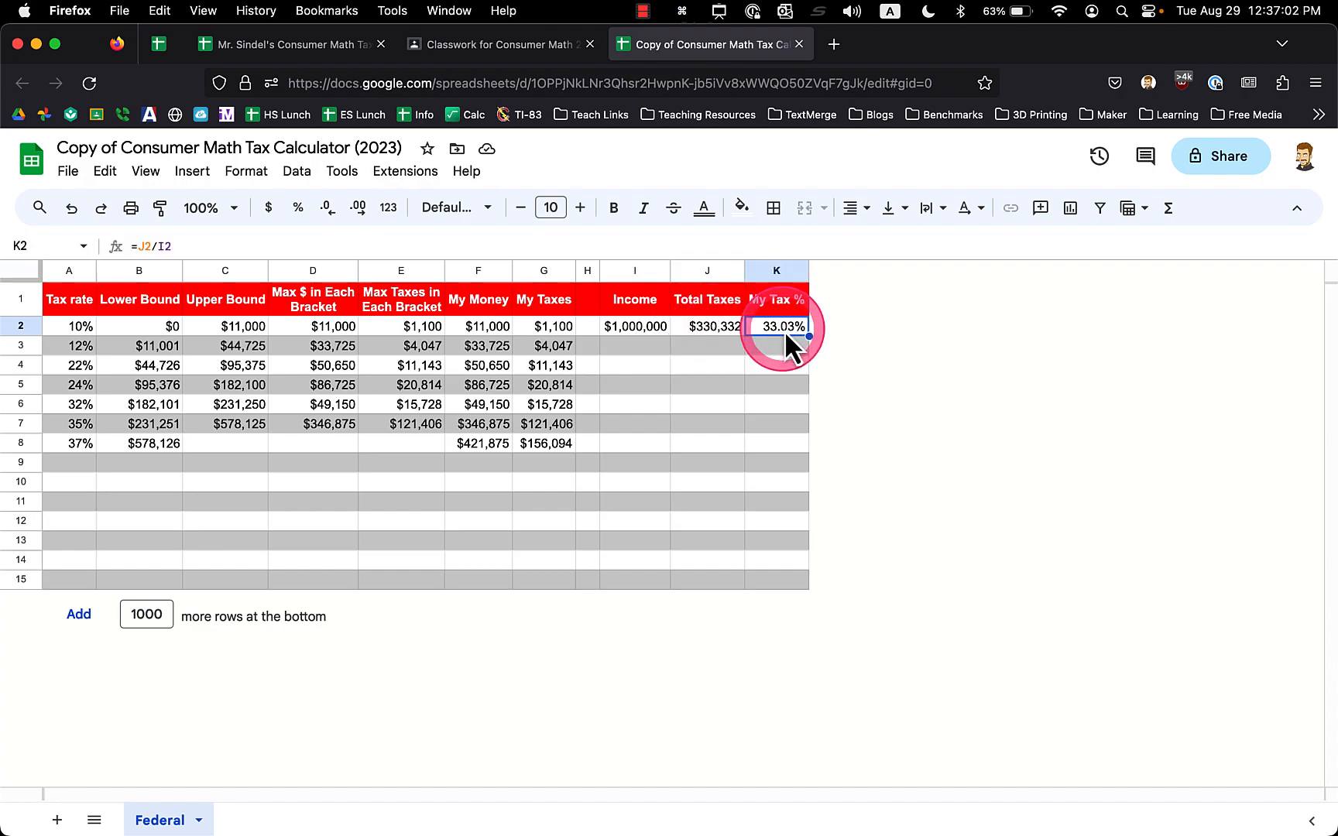
click(620, 327)
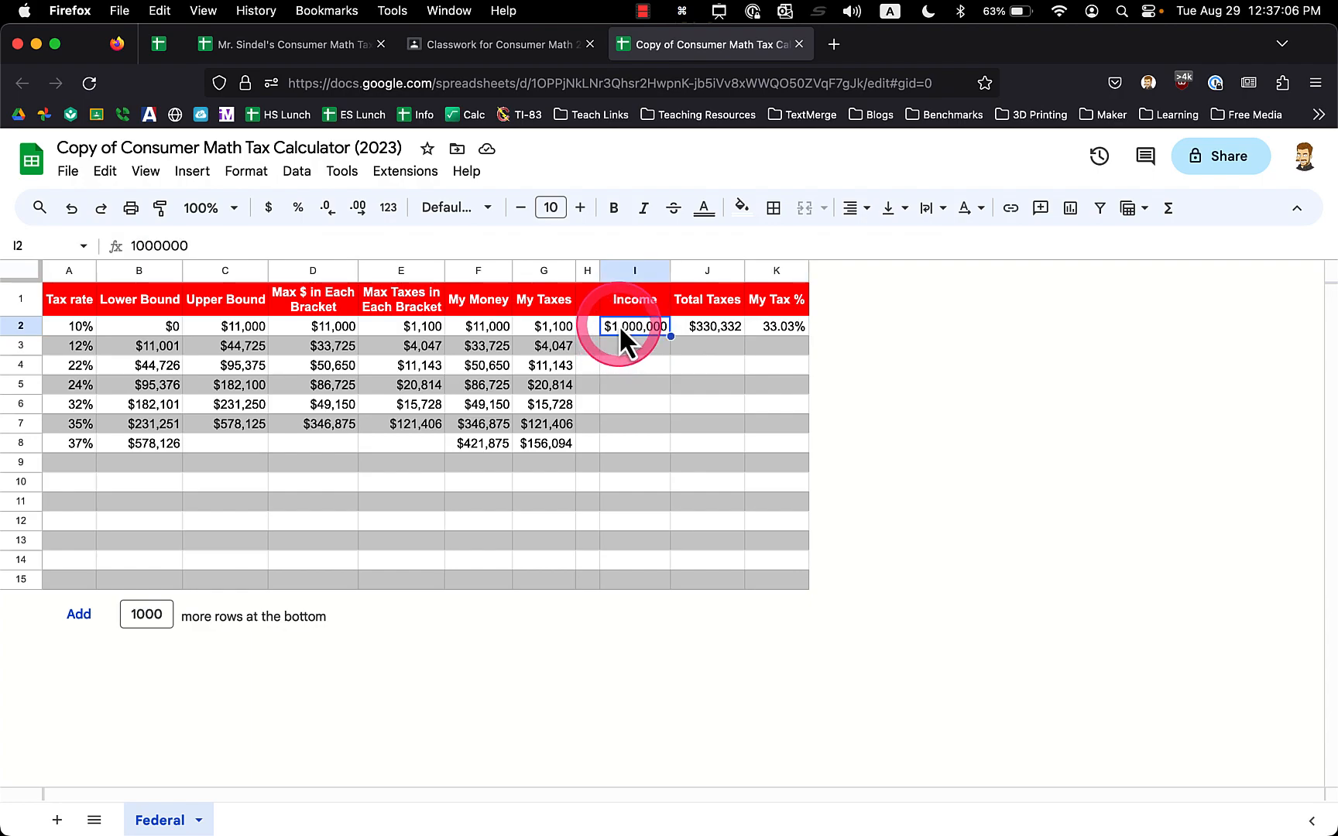
text(100000)
key(Return)
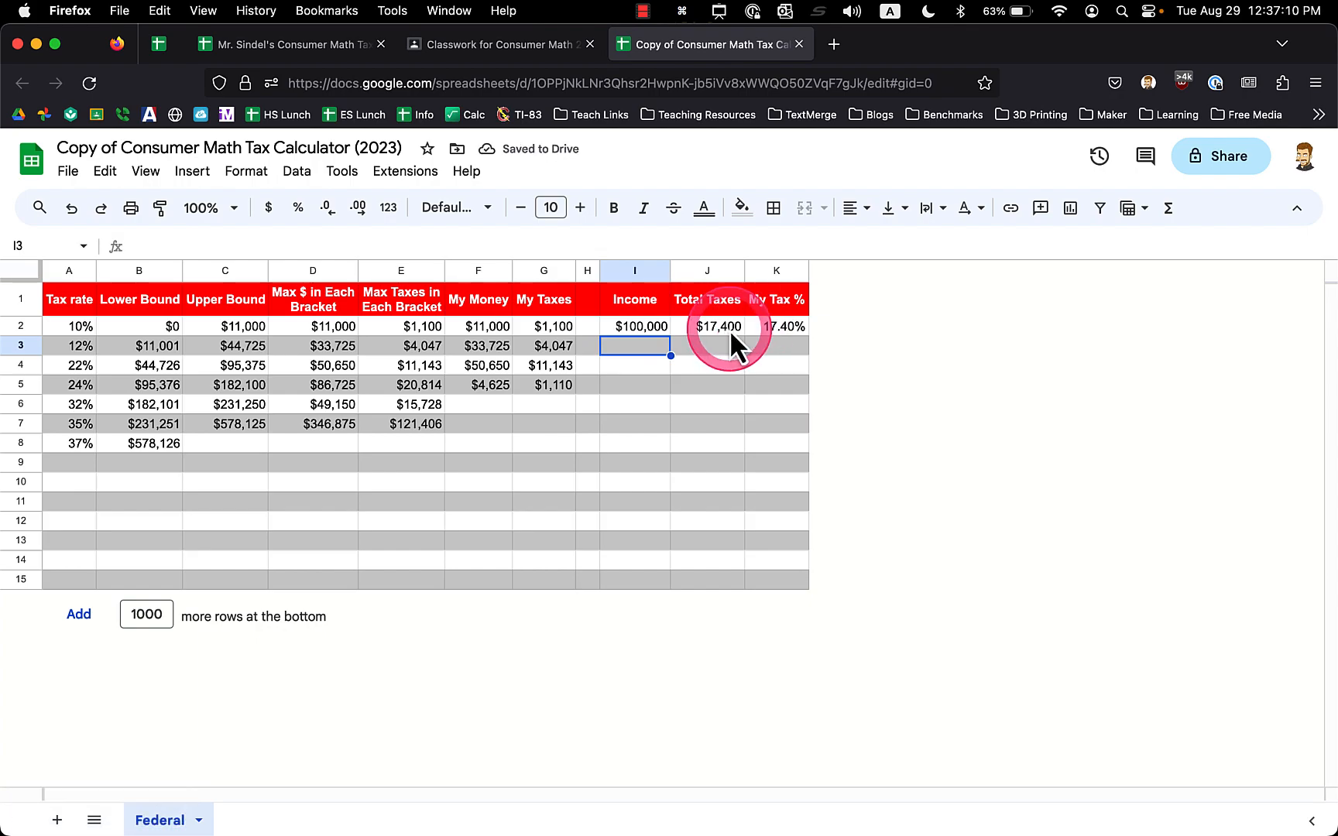
Test the calculator with a lower income of 20,000 in I2
click(626, 333)
text(20)
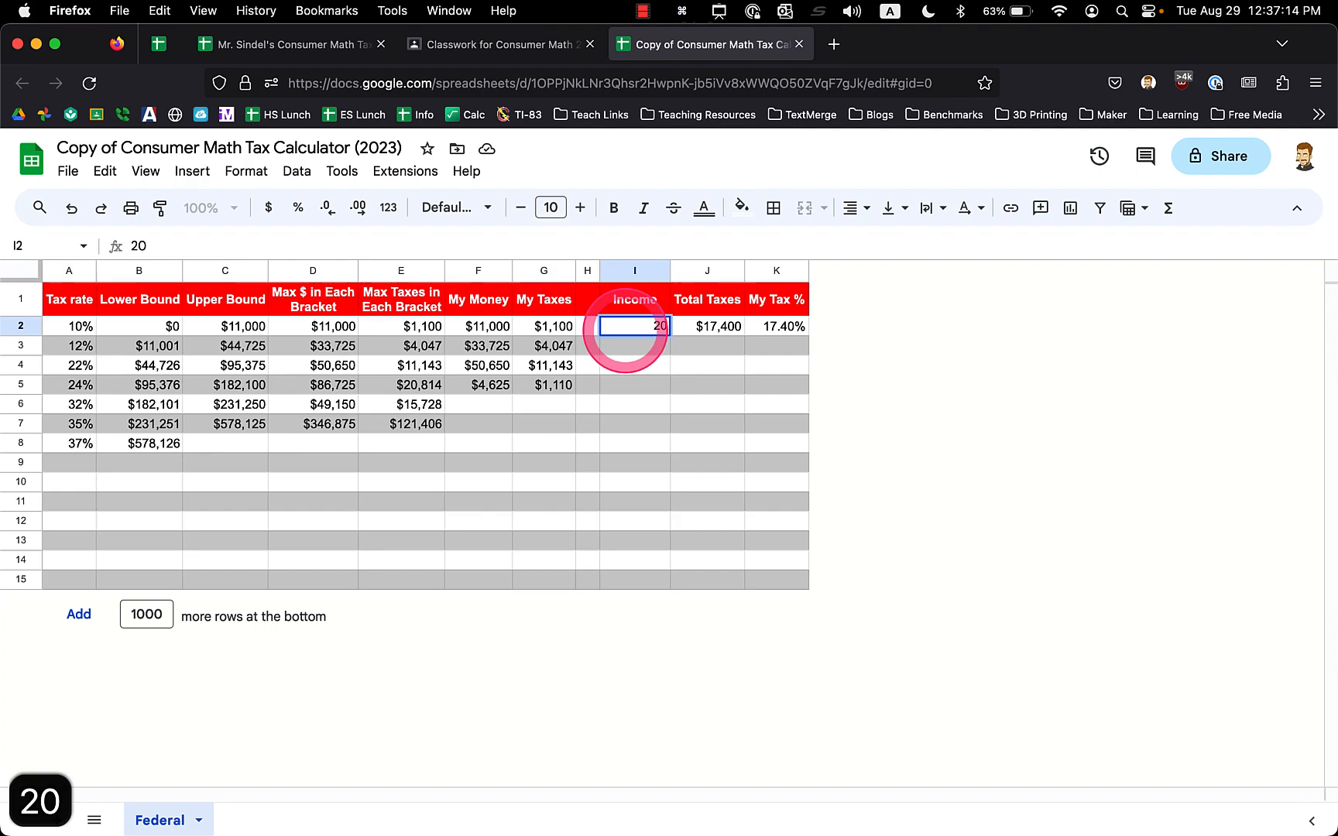
text(,000)
key(Return)
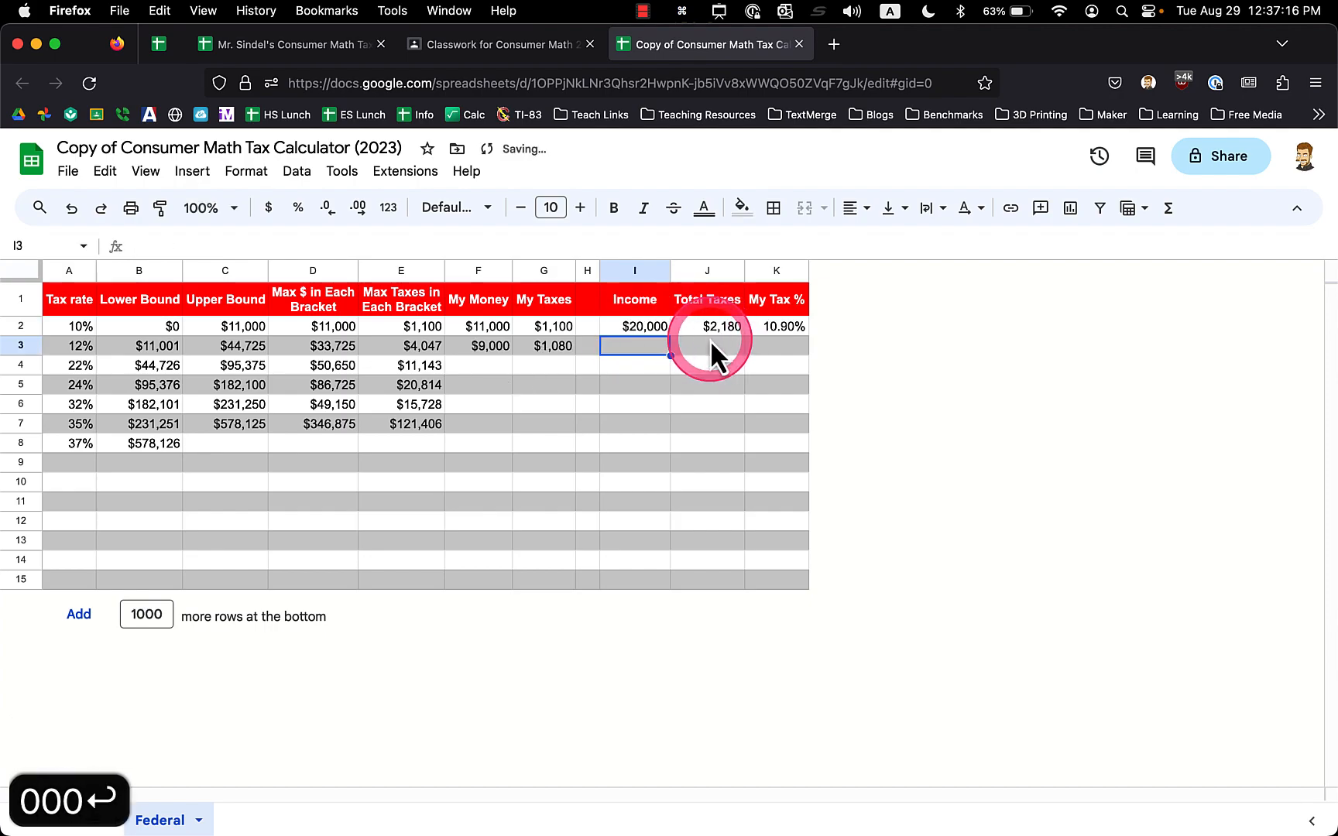
click(658, 403)
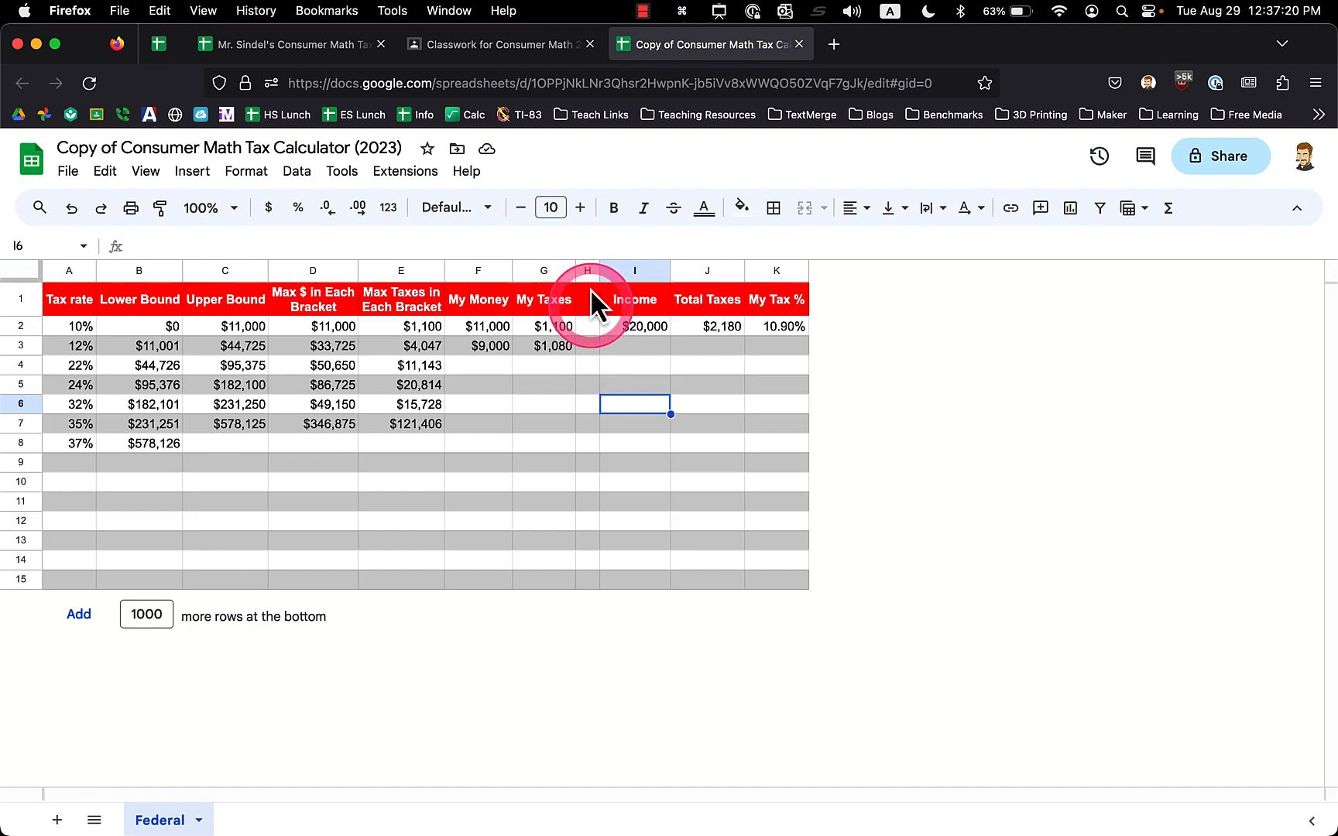
Fill the blank separator column H with black
click(586, 271)
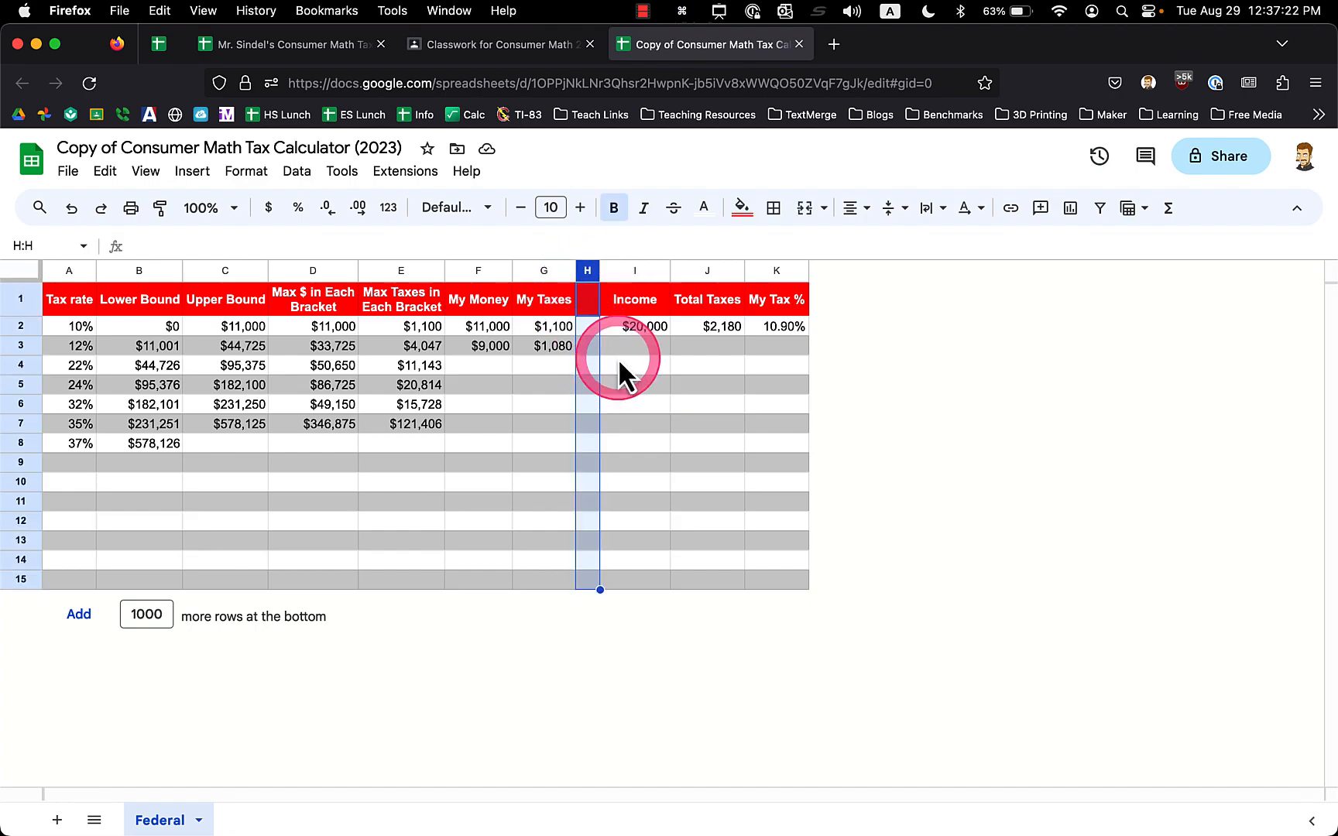
click(742, 211)
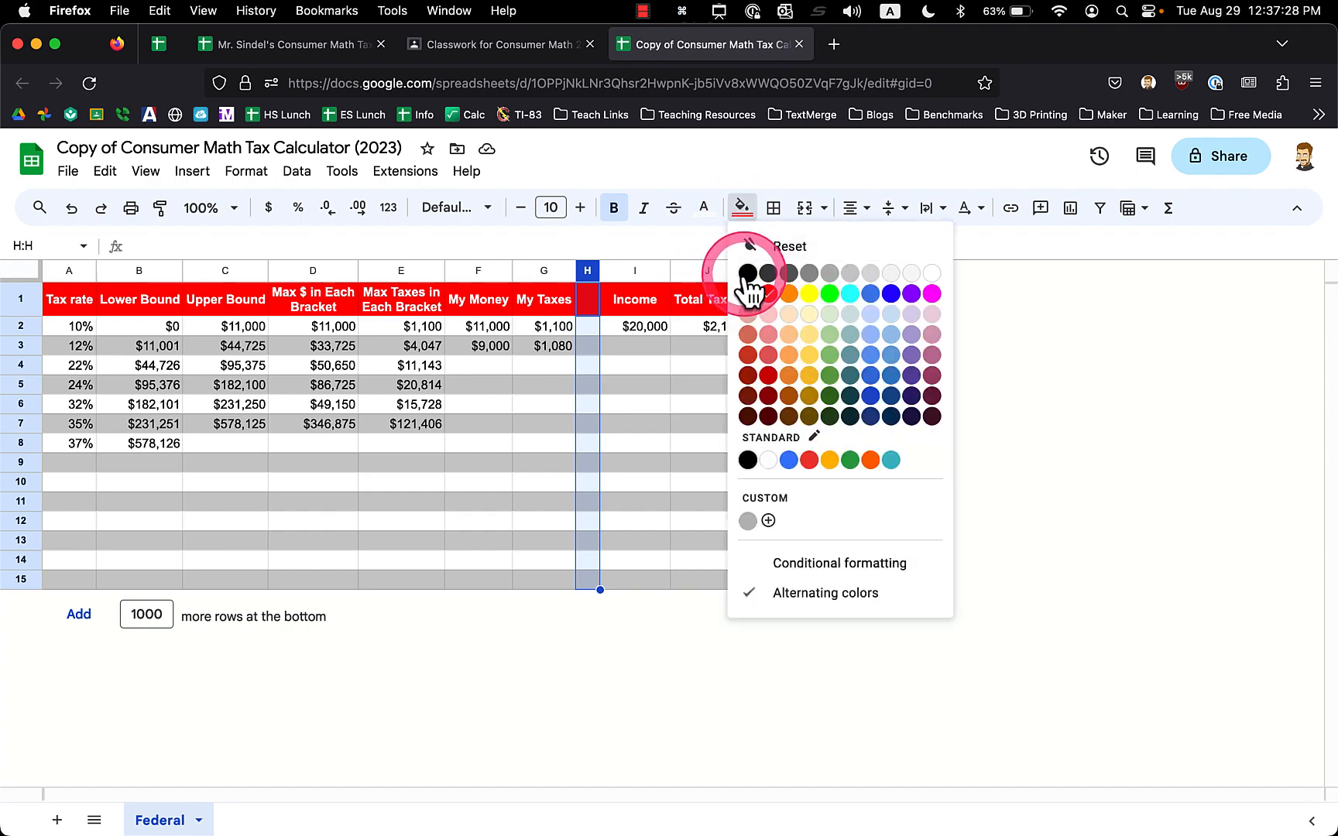
click(748, 272)
click(674, 387)
drag(776, 335, 638, 332)
drag(553, 344, 403, 346)
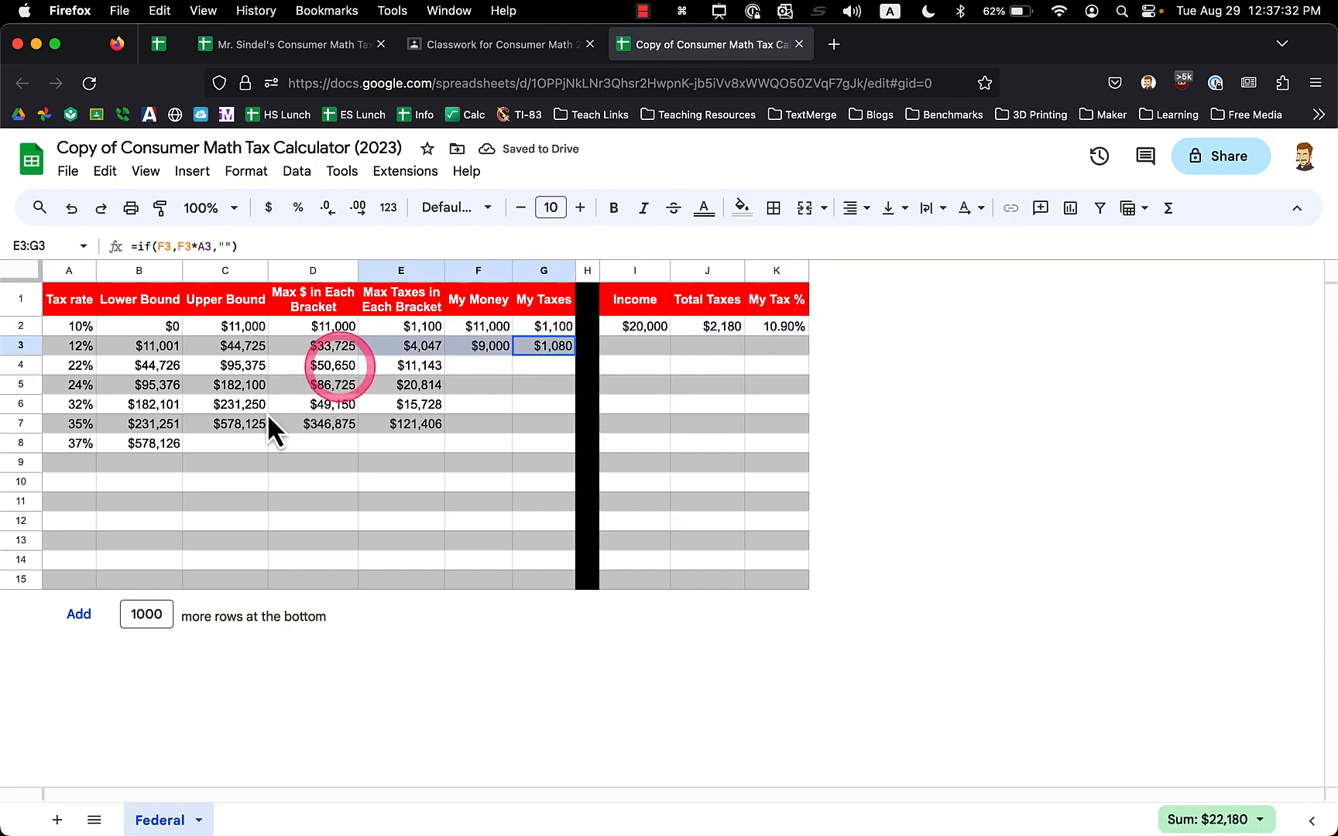
drag(278, 410, 194, 464)
Set the income in I2 to 1000000
click(640, 334)
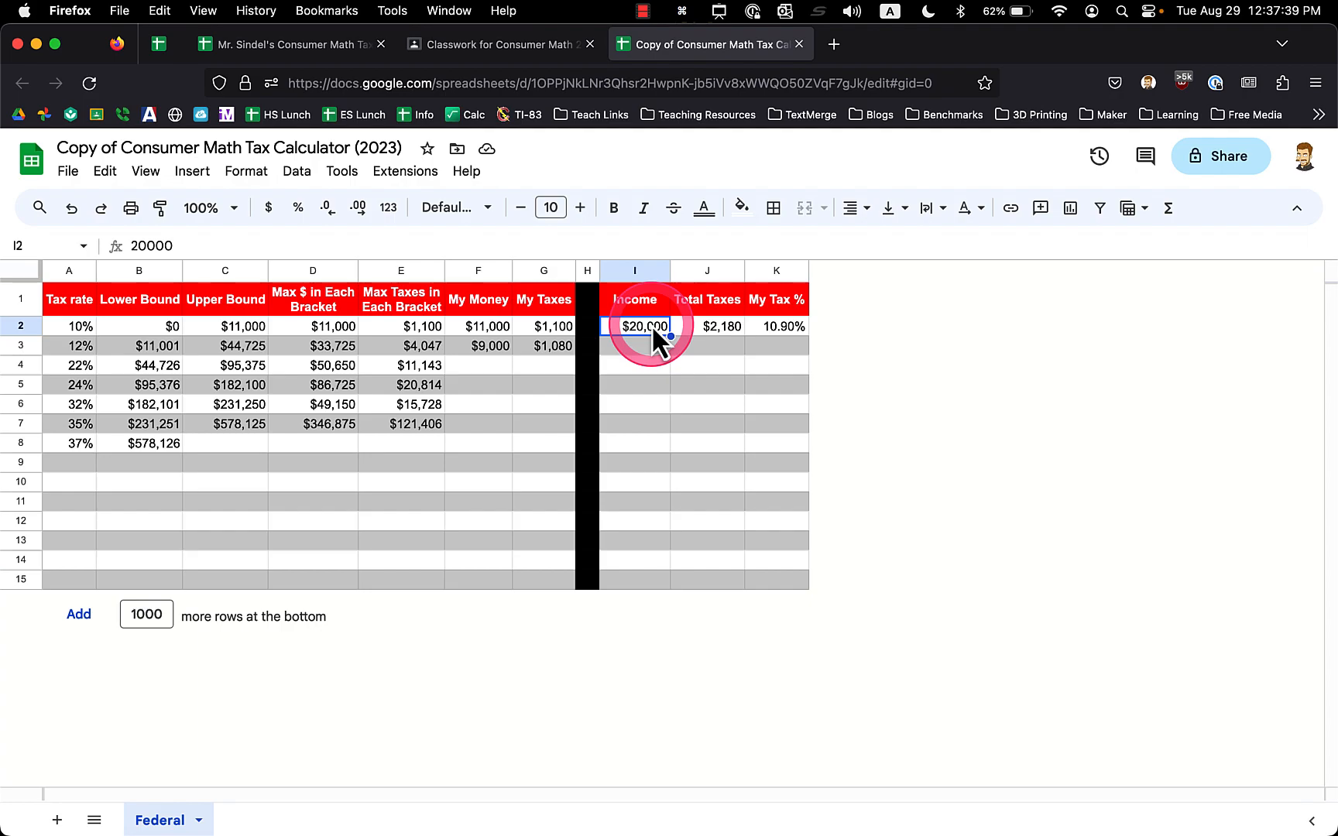
text(1)
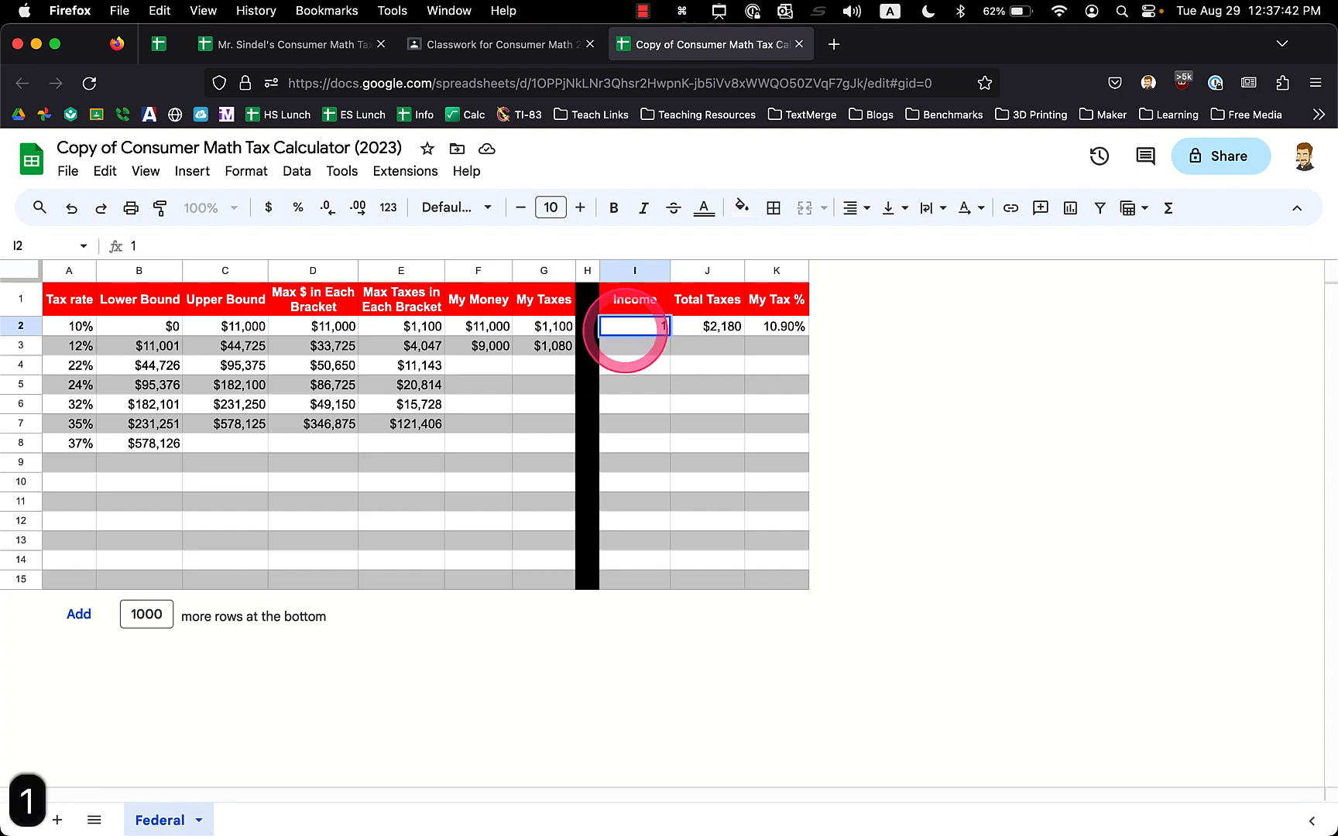
text(,000)
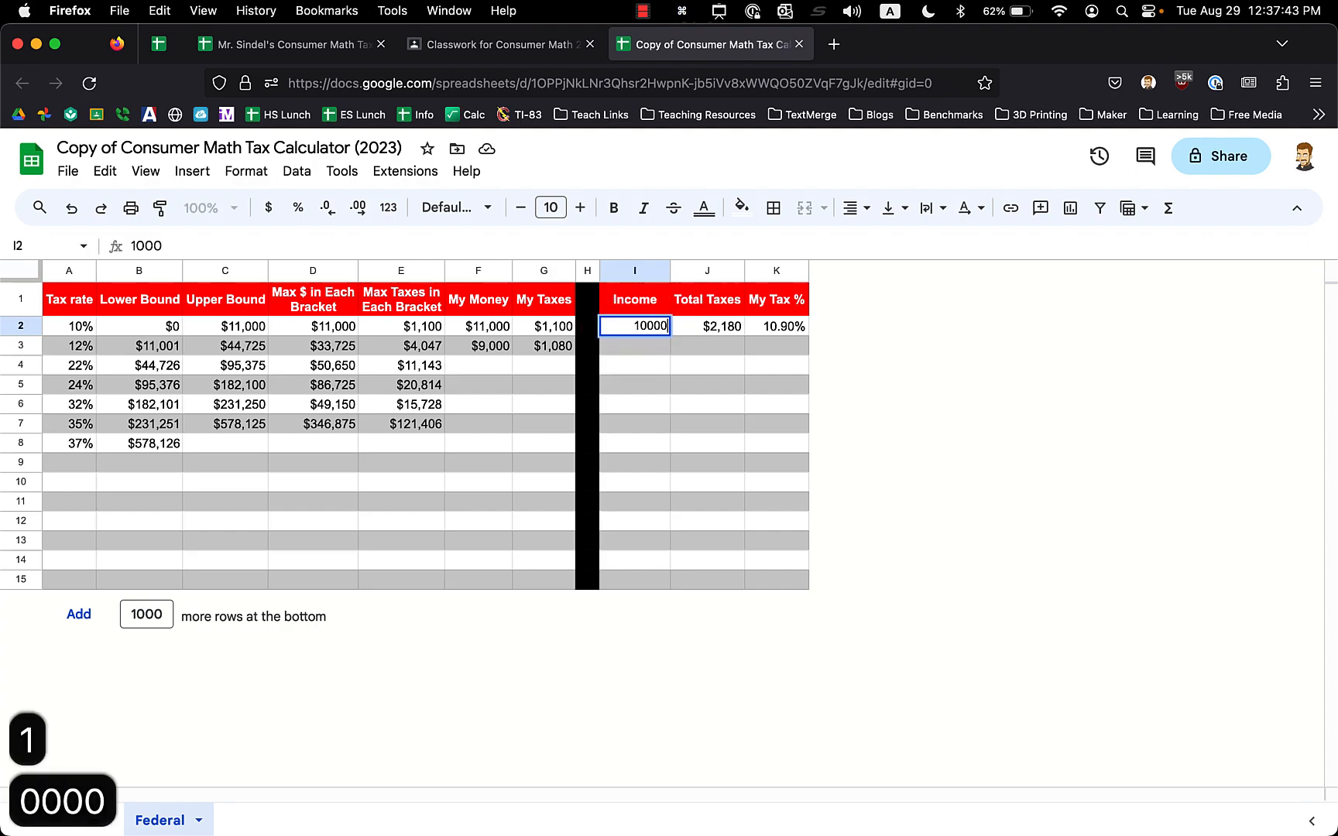
text(,000)
key(Return)
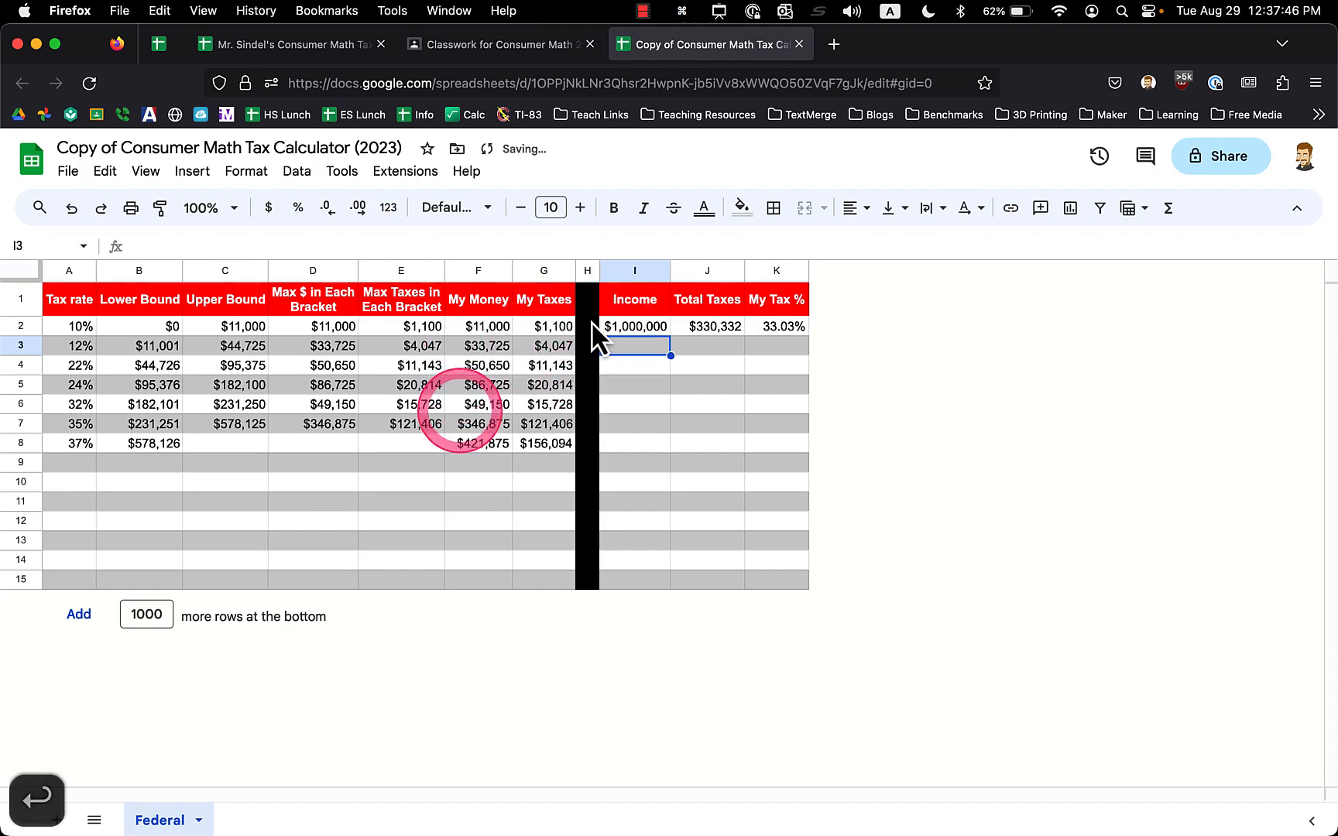